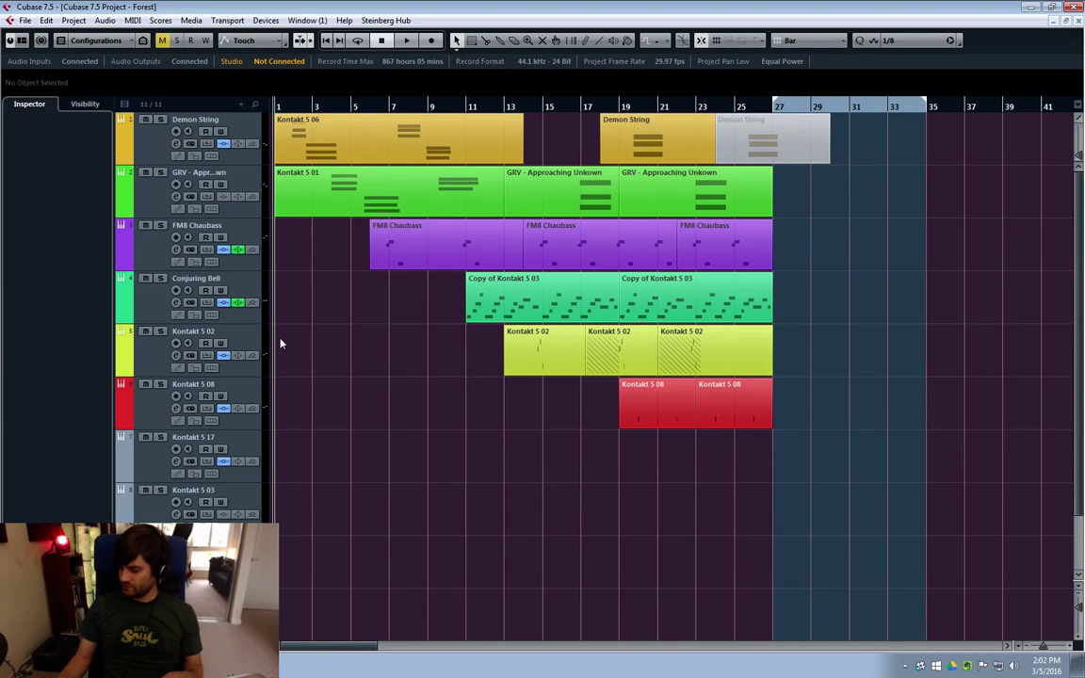
# Play the Forest arrangement from the start and listen to how its track parts build up
pyautogui.press('space')
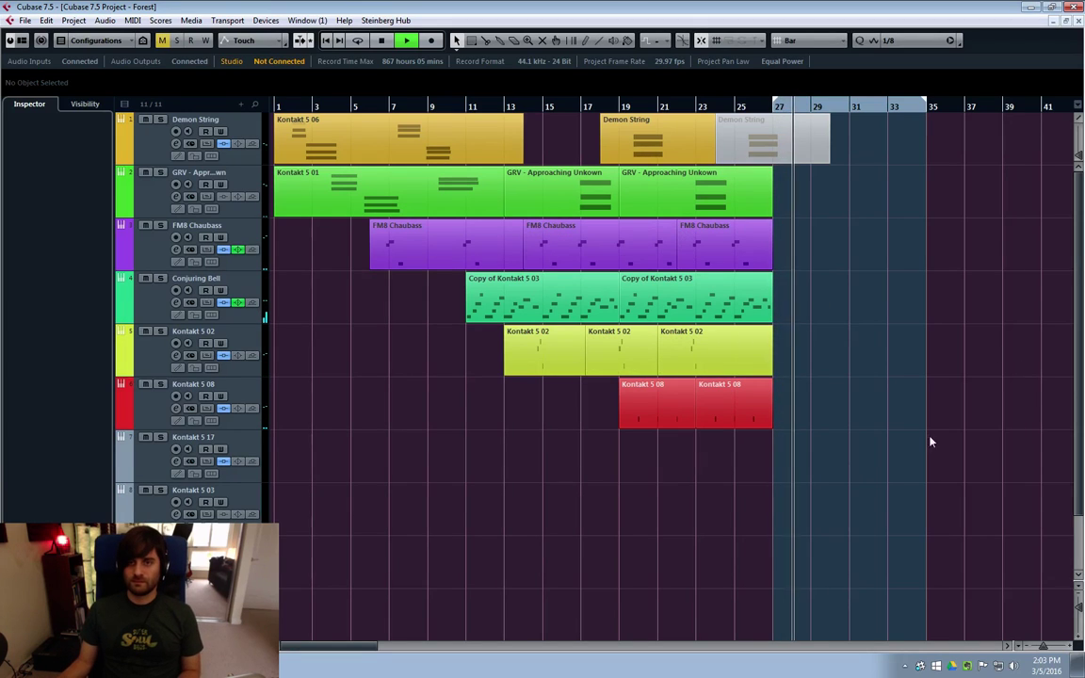
pyautogui.press('space')
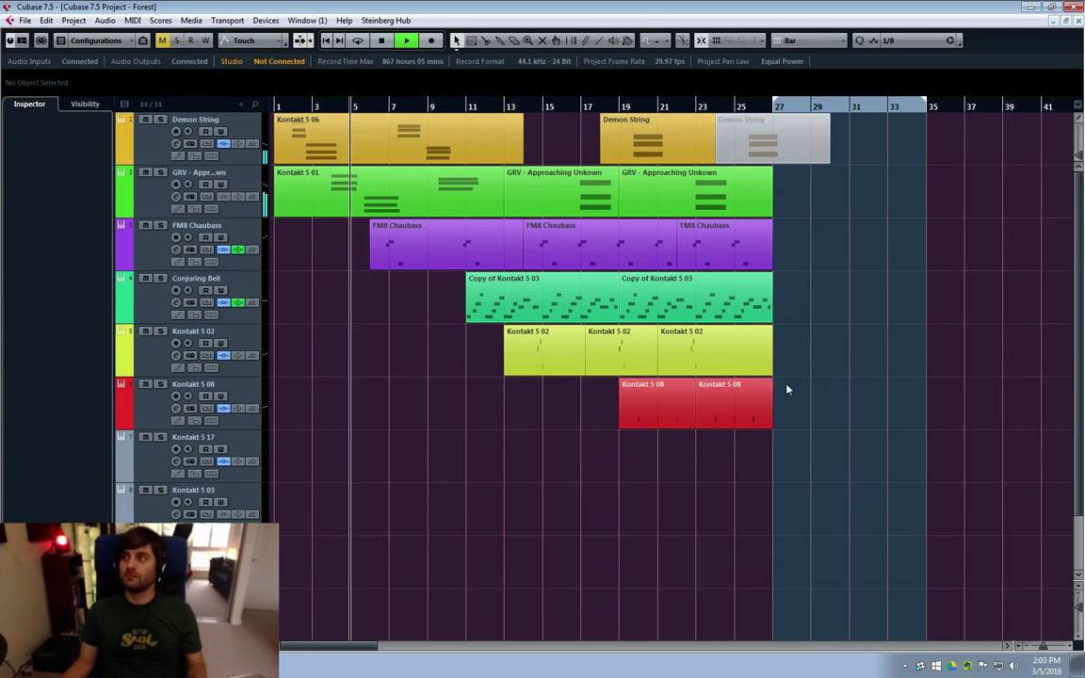
pyautogui.click(759, 392)
pyautogui.press('space')
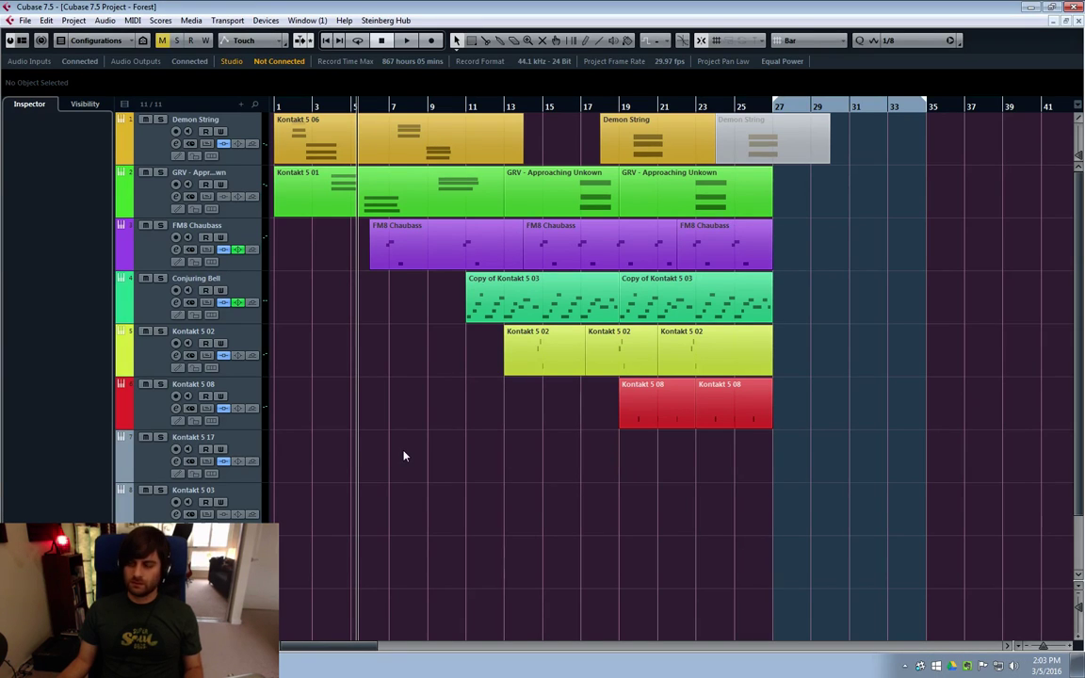
pyautogui.press('space')
pyautogui.press('space')
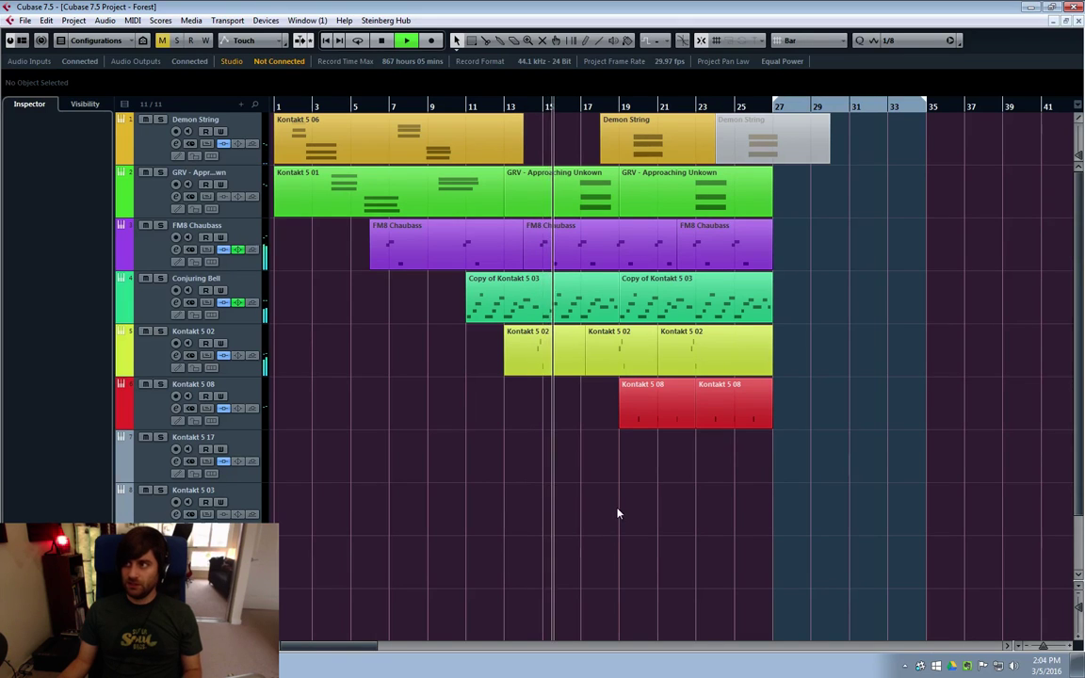
# Load the Mix Finalize 1 preset in the PSP VintageWarmer2 insert on the Stereo Out channel, then return to the arrangement
pyautogui.press('F3')
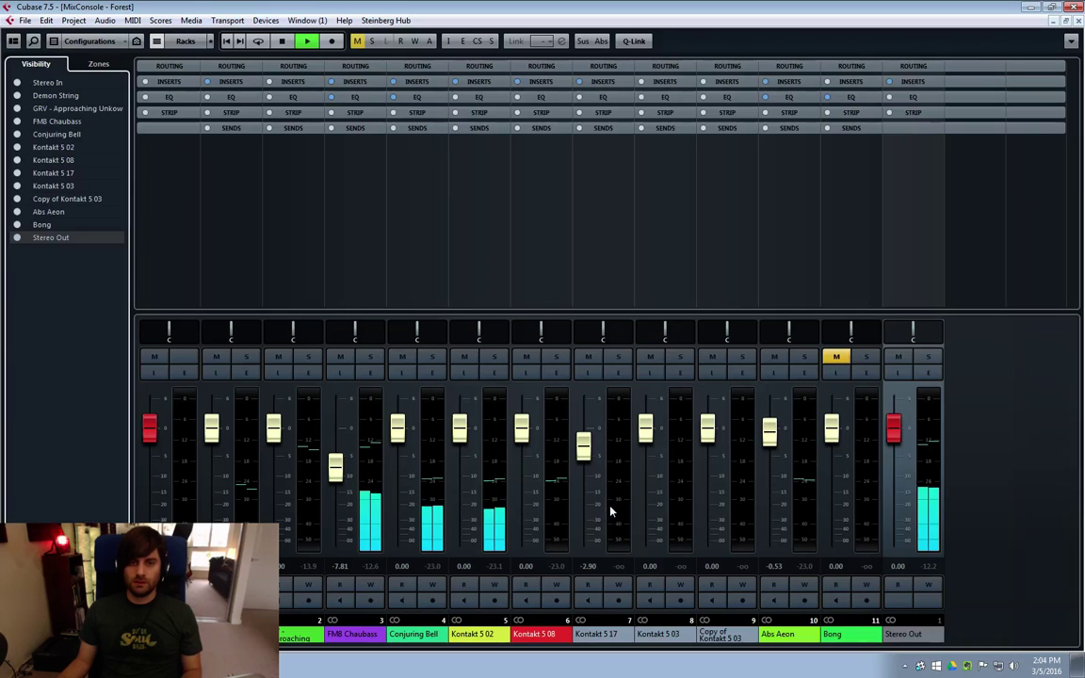
pyautogui.click(927, 372)
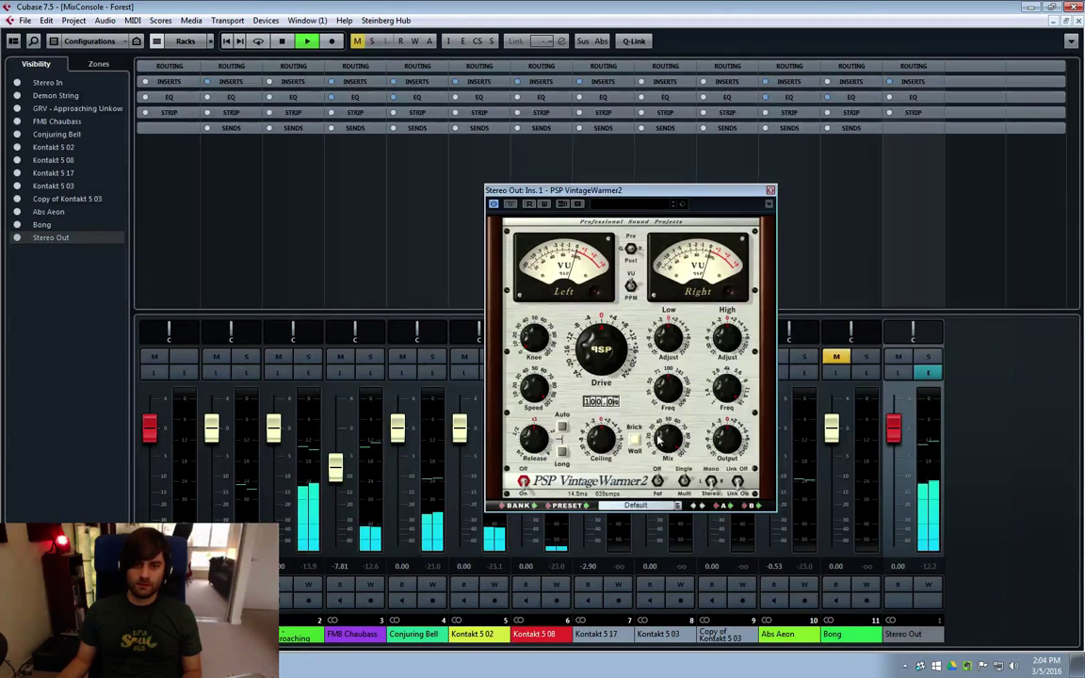
pyautogui.click(683, 506)
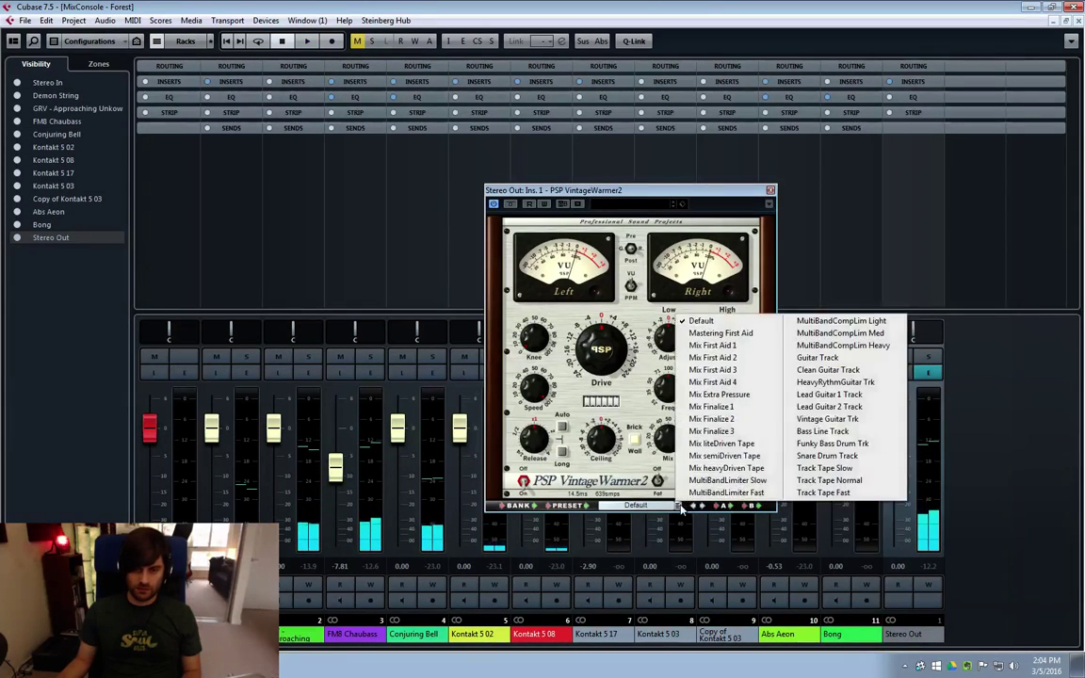
pyautogui.click(612, 417)
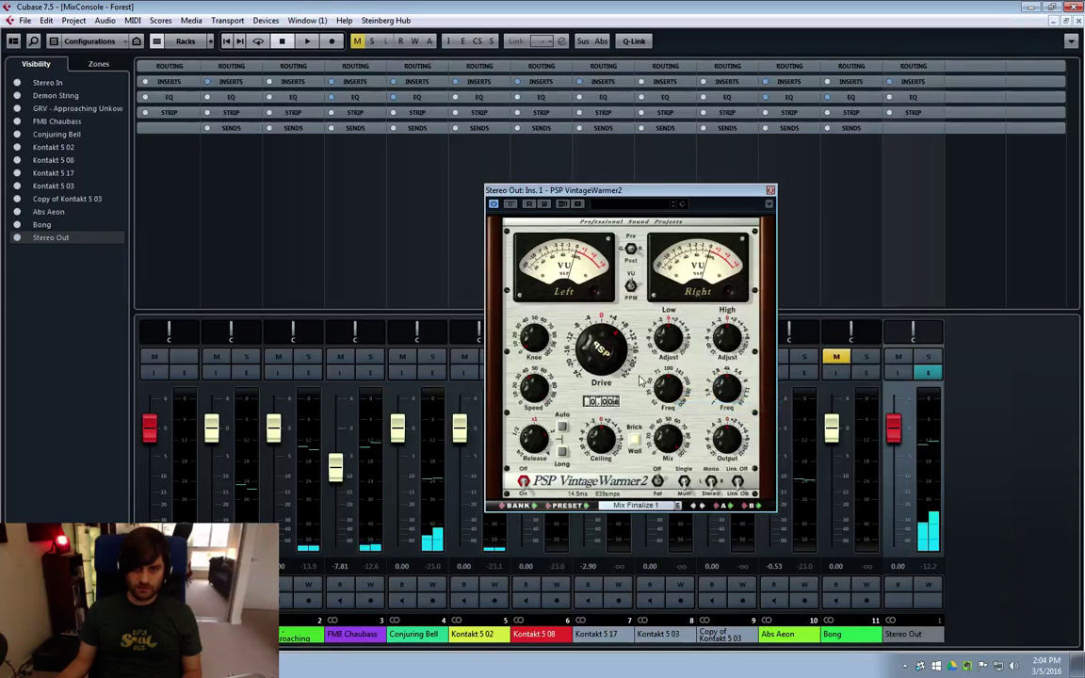
pyautogui.click(770, 191)
pyautogui.click(1076, 22)
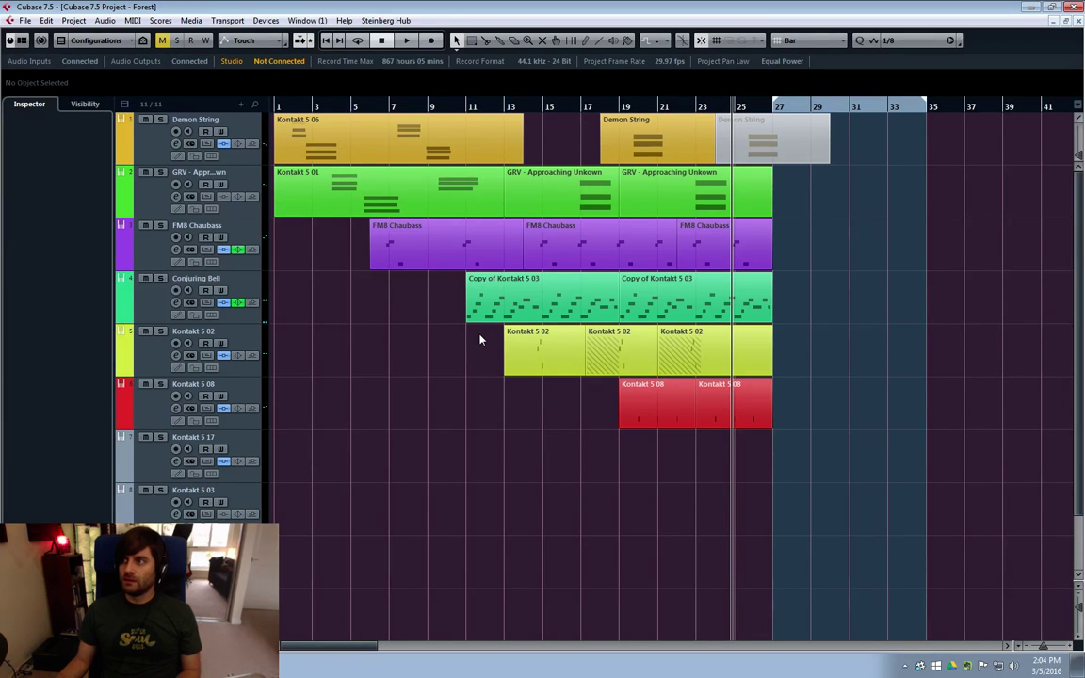
# Play back the arrangement past bar 27 with the new master preset, then stop
pyautogui.press('space')
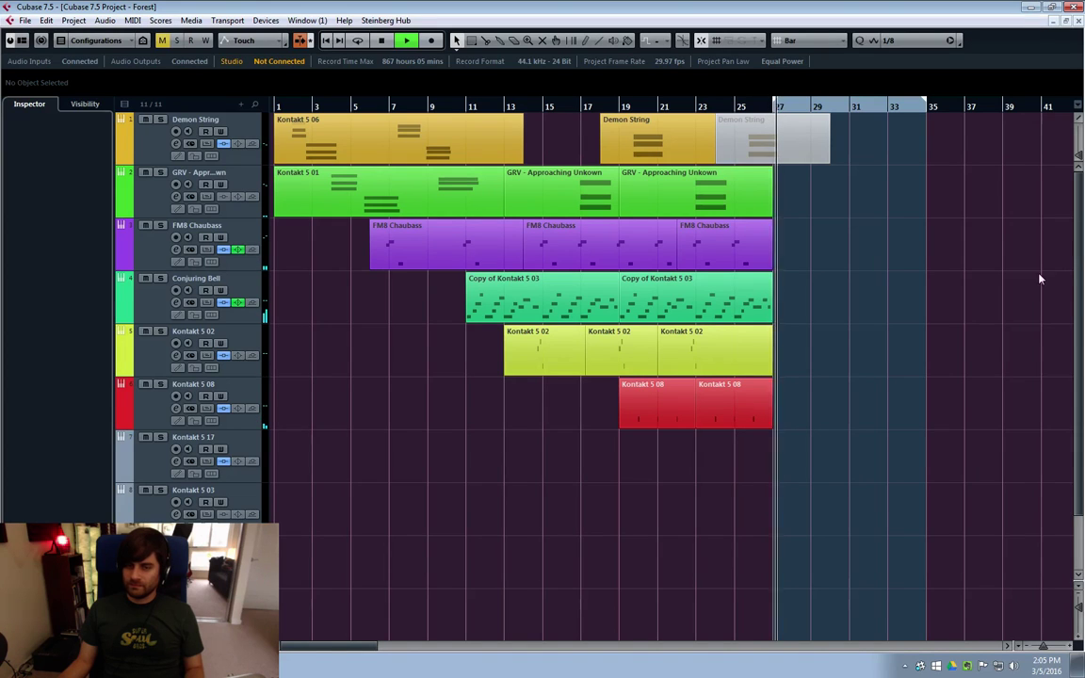
pyautogui.press('space')
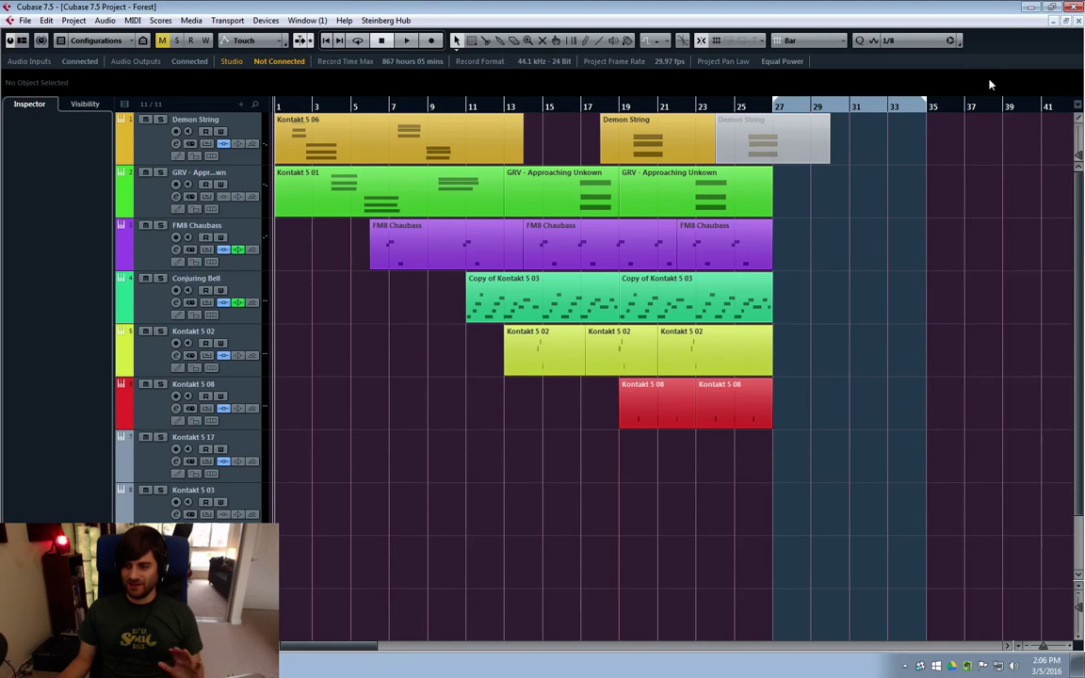
# Switch to Windows Photo Viewer and look through the game scenes, including Kitchen.png, Camp.png, Campfire.png, Dark Path.png and Scouts.png, then close it
pyautogui.click(1031, 7)
pyautogui.doubleClick(331, 258)
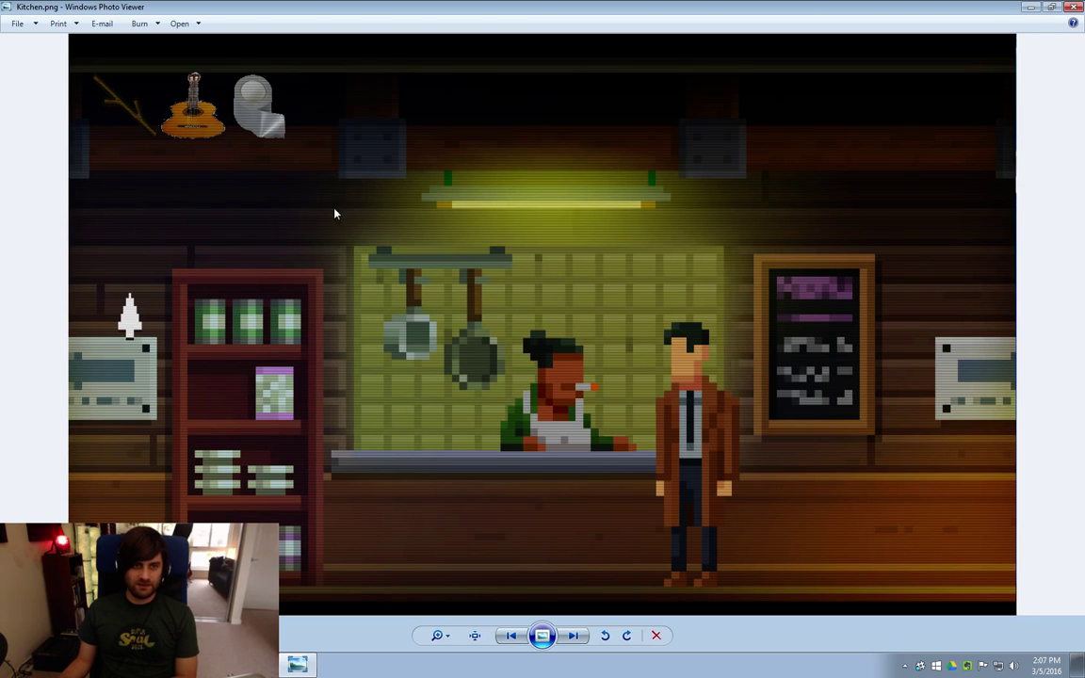
pyautogui.press('Right')
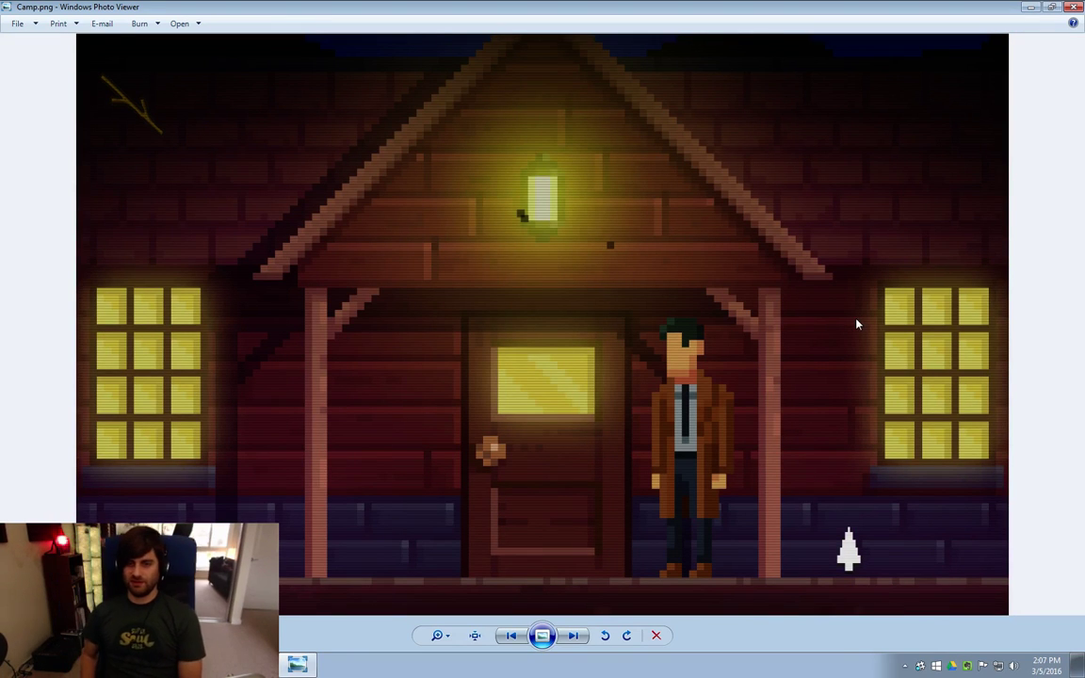
pyautogui.press('Right')
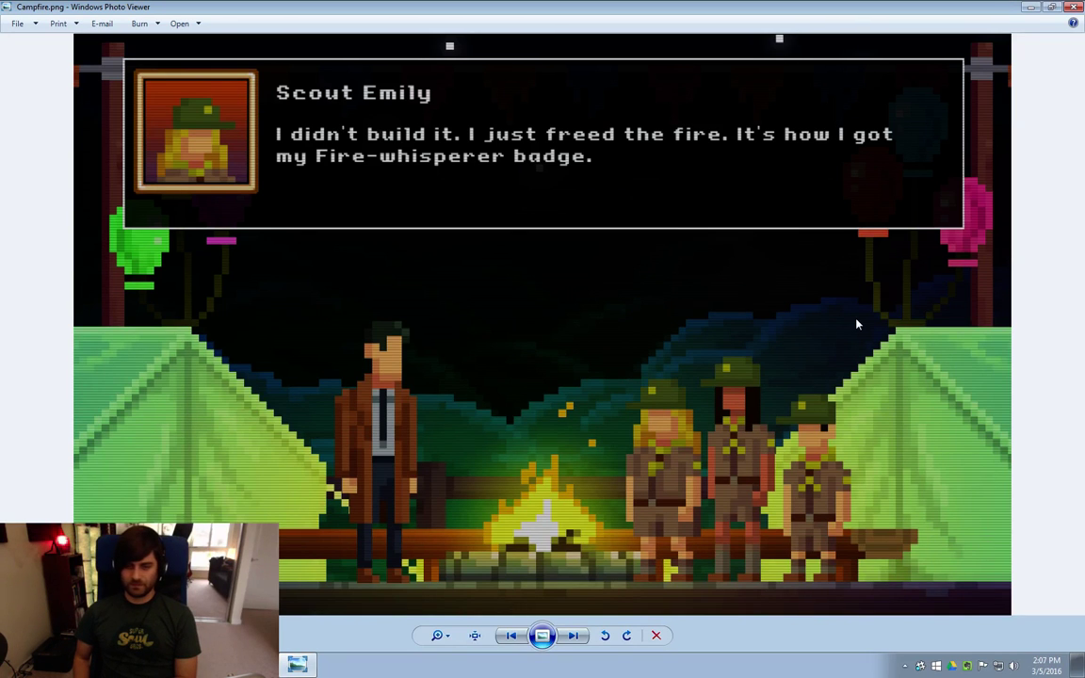
pyautogui.press('Right')
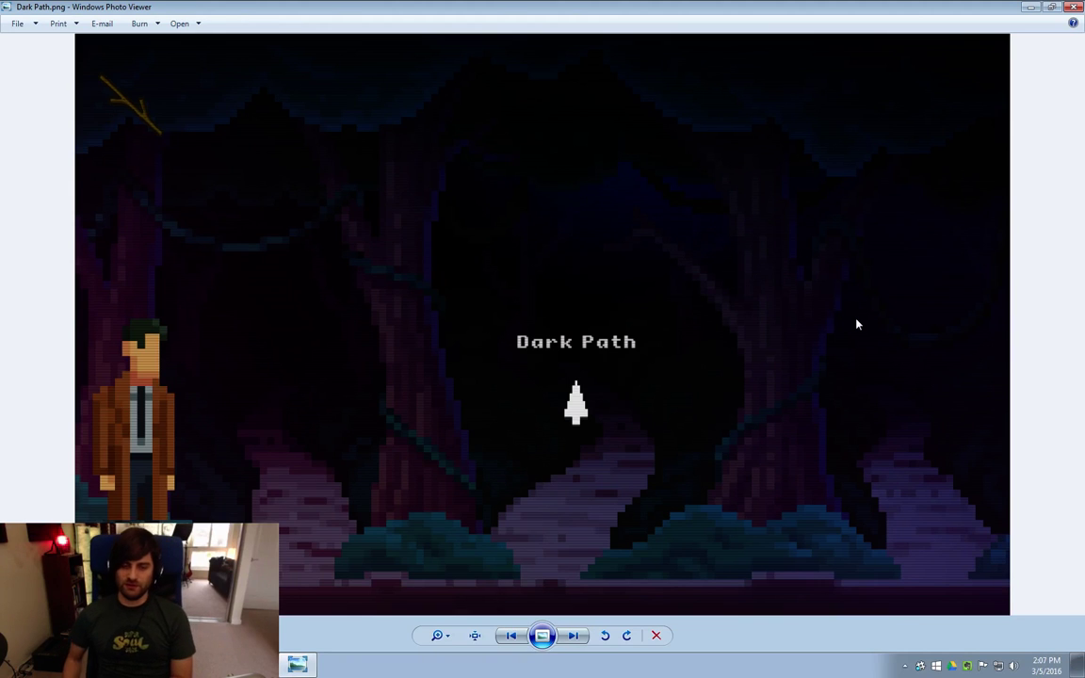
pyautogui.press('Right')
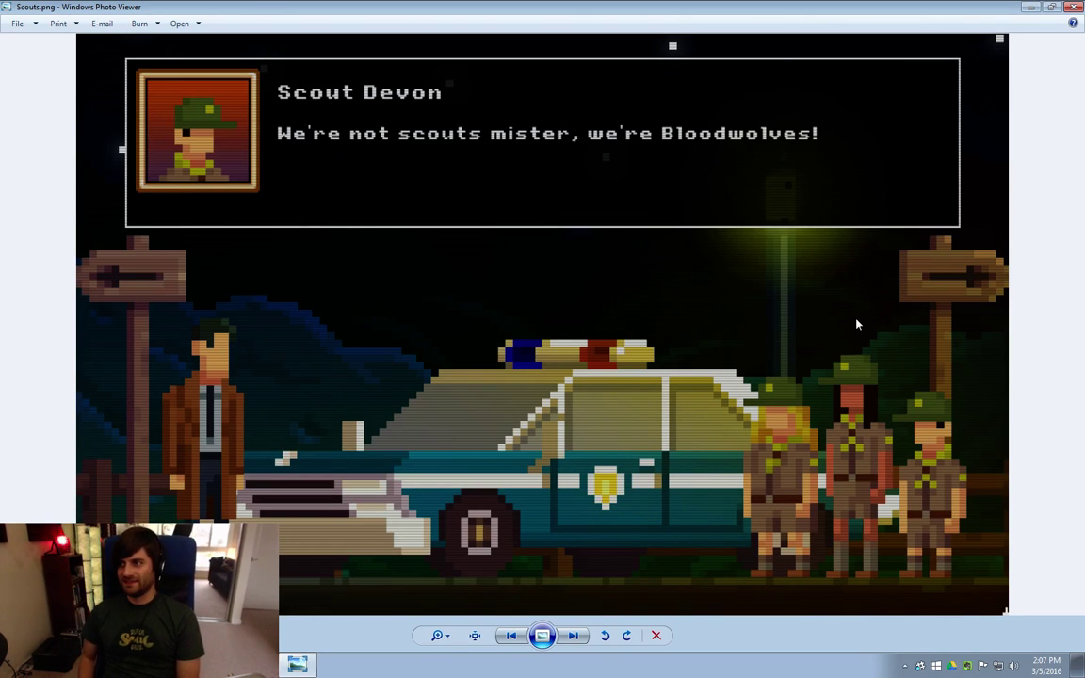
pyautogui.press('Right')
pyautogui.press('Right')
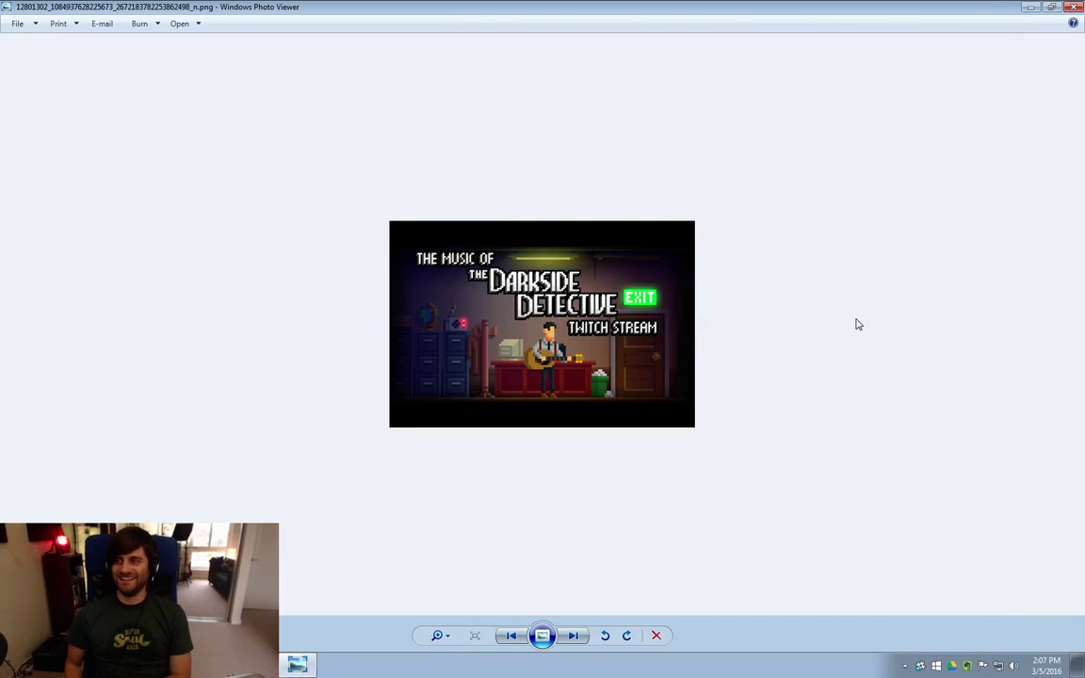
pyautogui.press('Right')
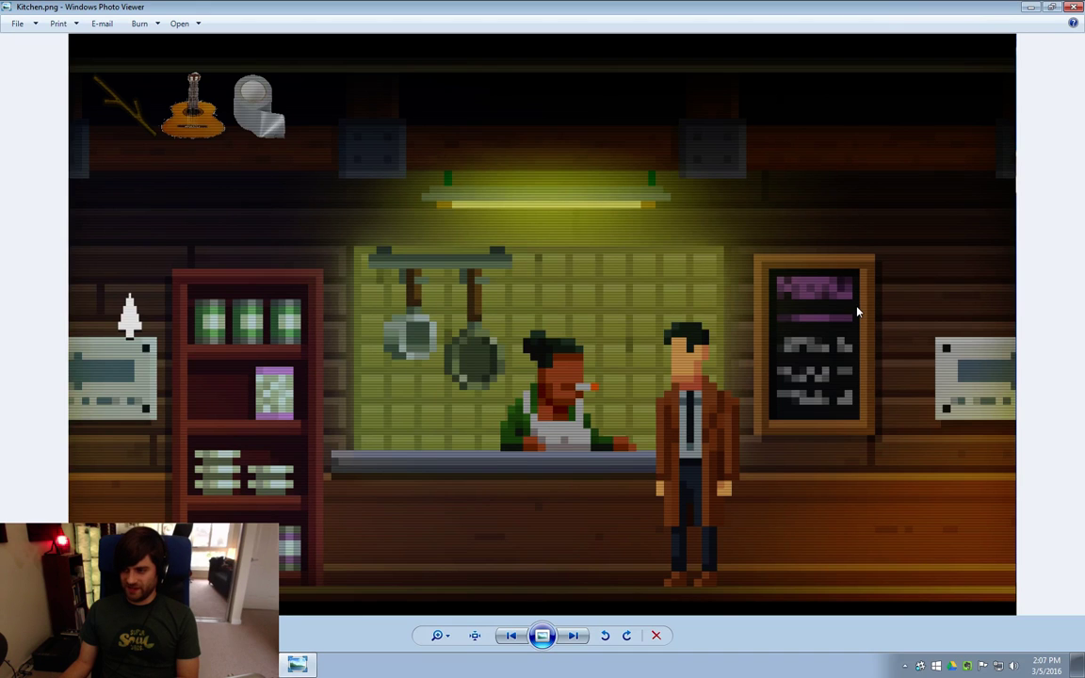
pyautogui.press('Left')
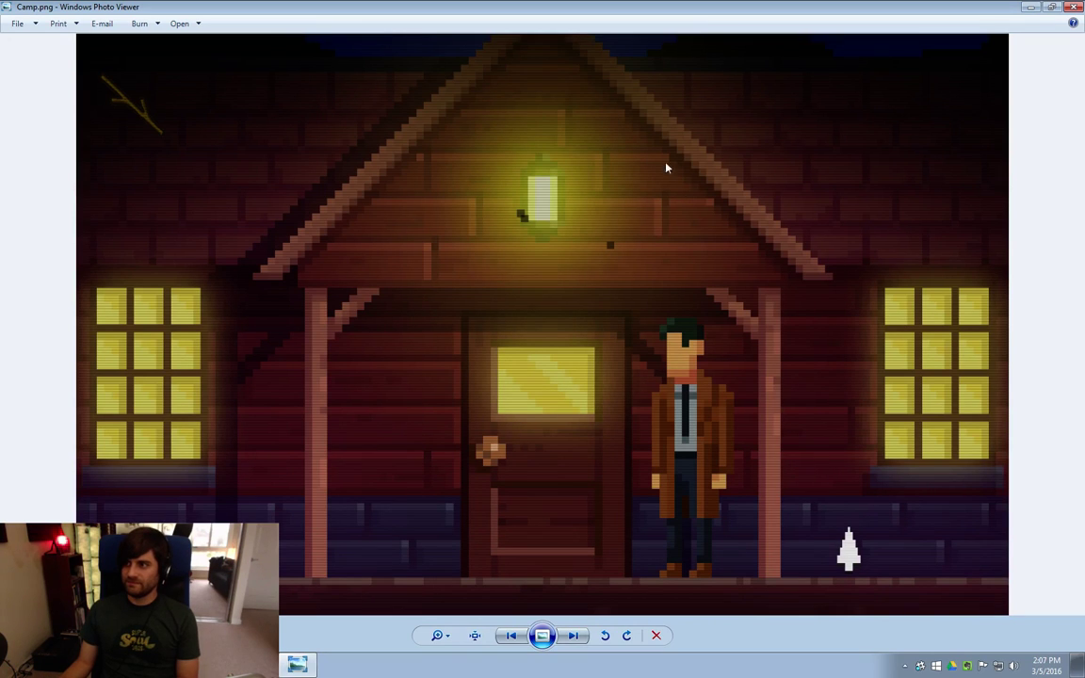
pyautogui.press('Right')
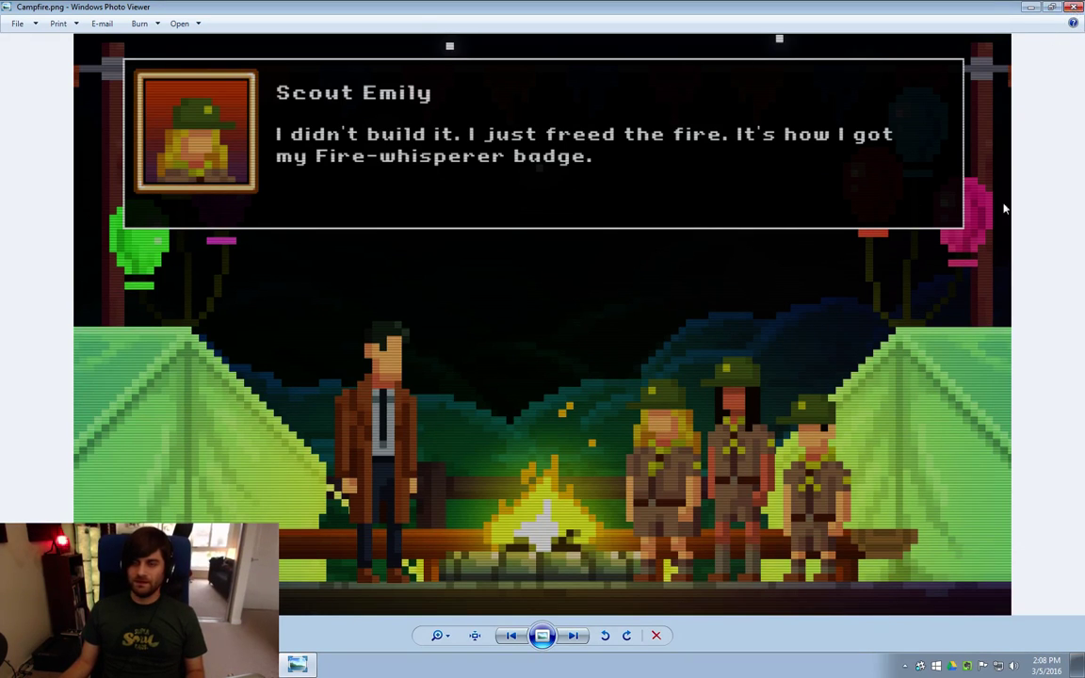
pyautogui.hotkey('alt', 'F4')
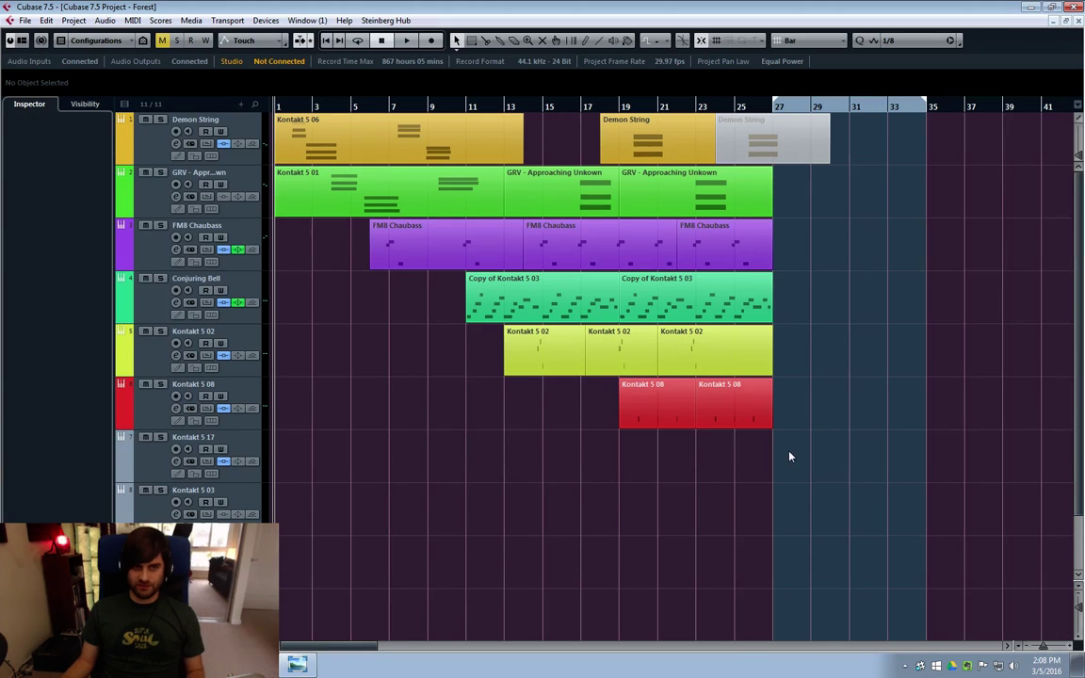
# Play the arrangement again up to the end of the existing parts at bar 27
pyautogui.press('space')
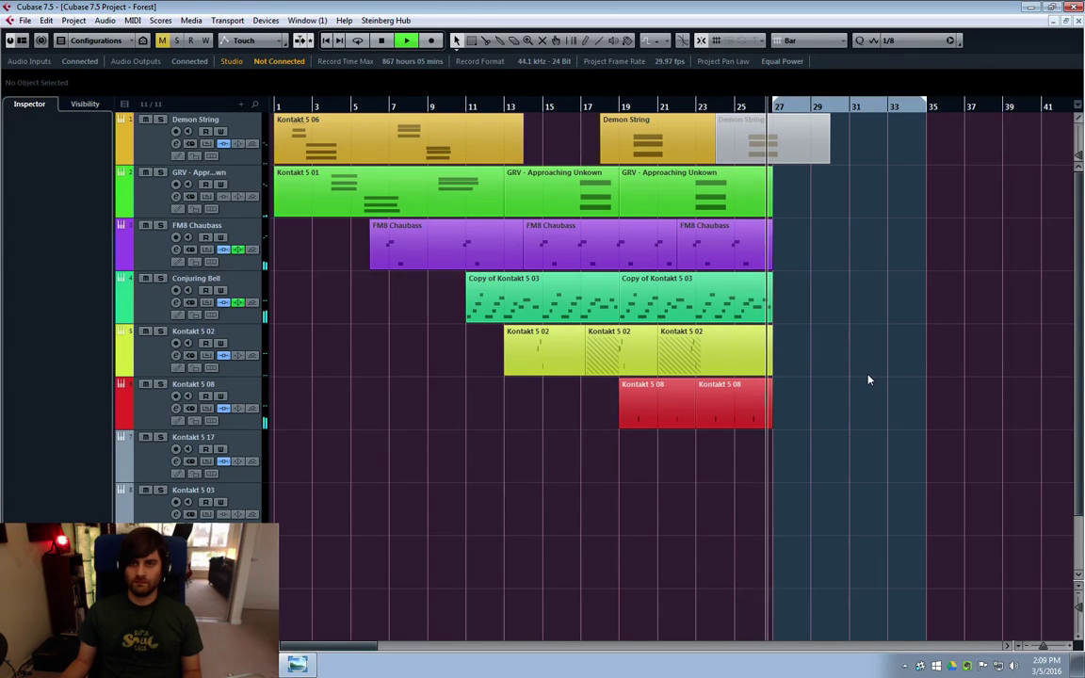
pyautogui.press('space')
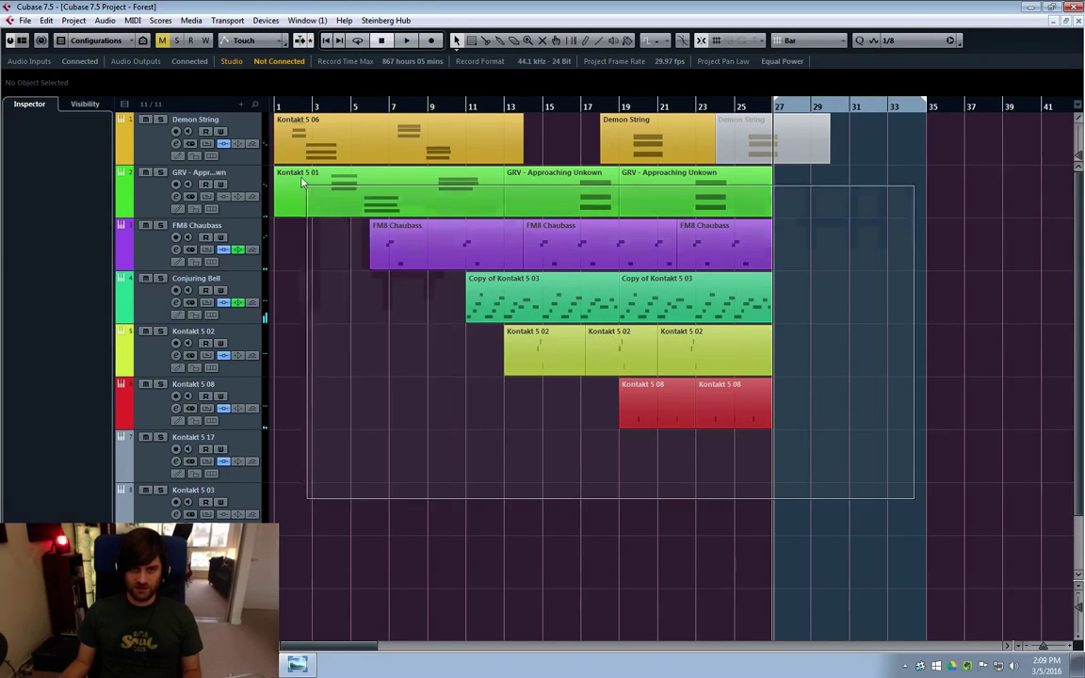
pyautogui.moveTo(907, 387); pyautogui.dragTo(900, 508)
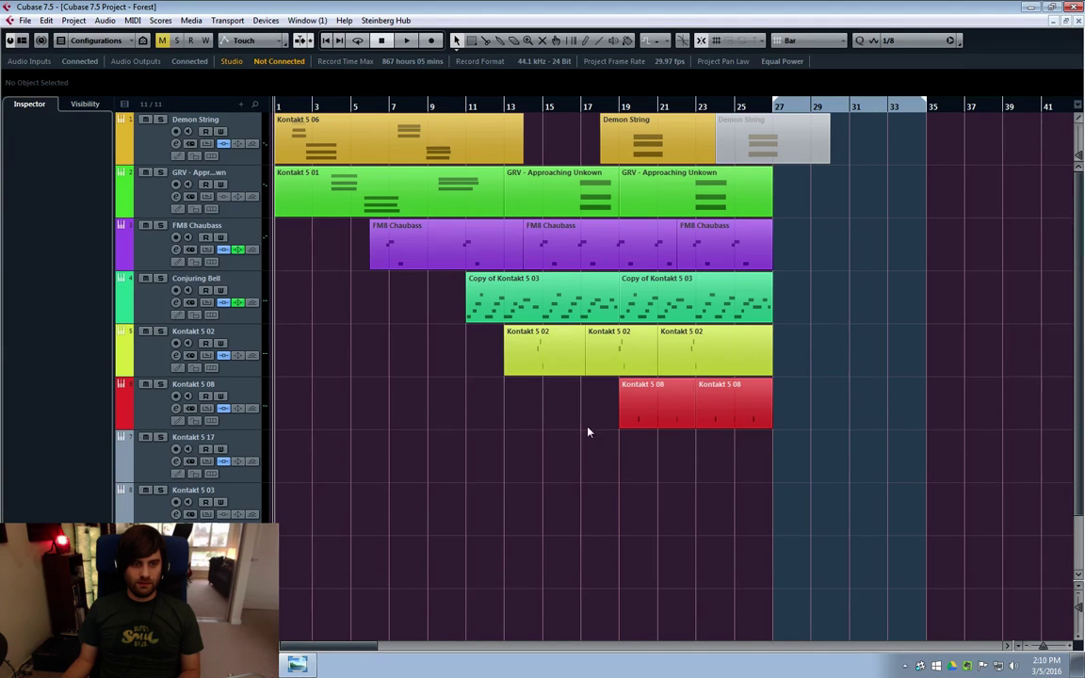
pyautogui.moveTo(504, 429); pyautogui.dragTo(428, 405)
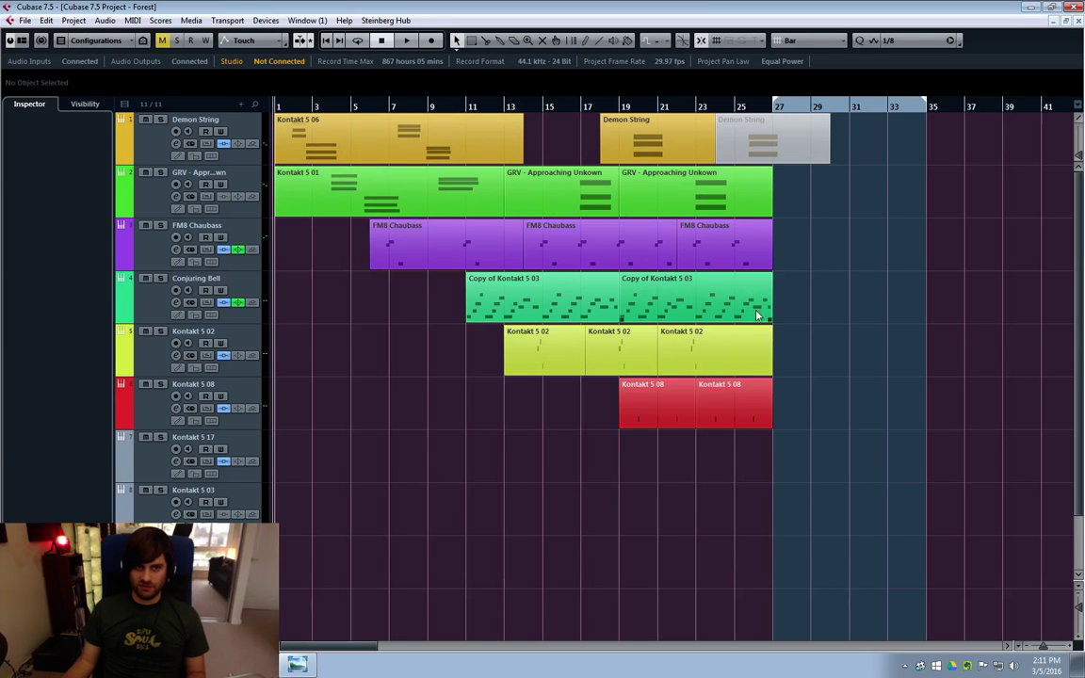
# Solo the FM8 Chaubass track, listen to its first part from just after bar 6, then unsolo it and stop playback
pyautogui.click(389, 106)
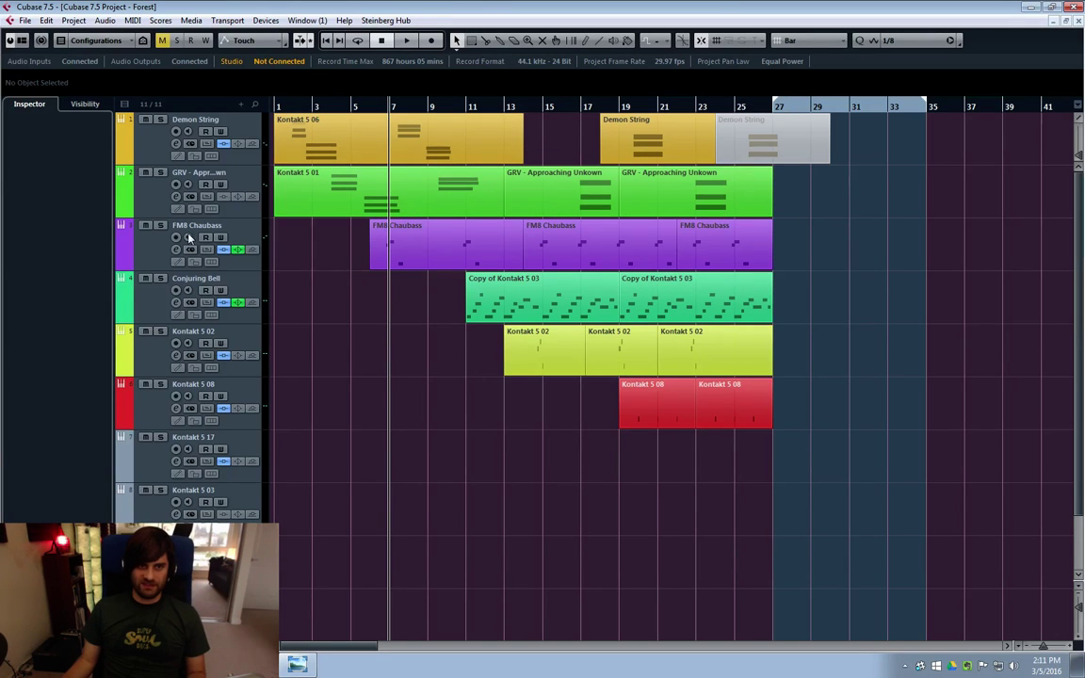
pyautogui.click(148, 245)
pyautogui.click(161, 225)
pyautogui.click(370, 107)
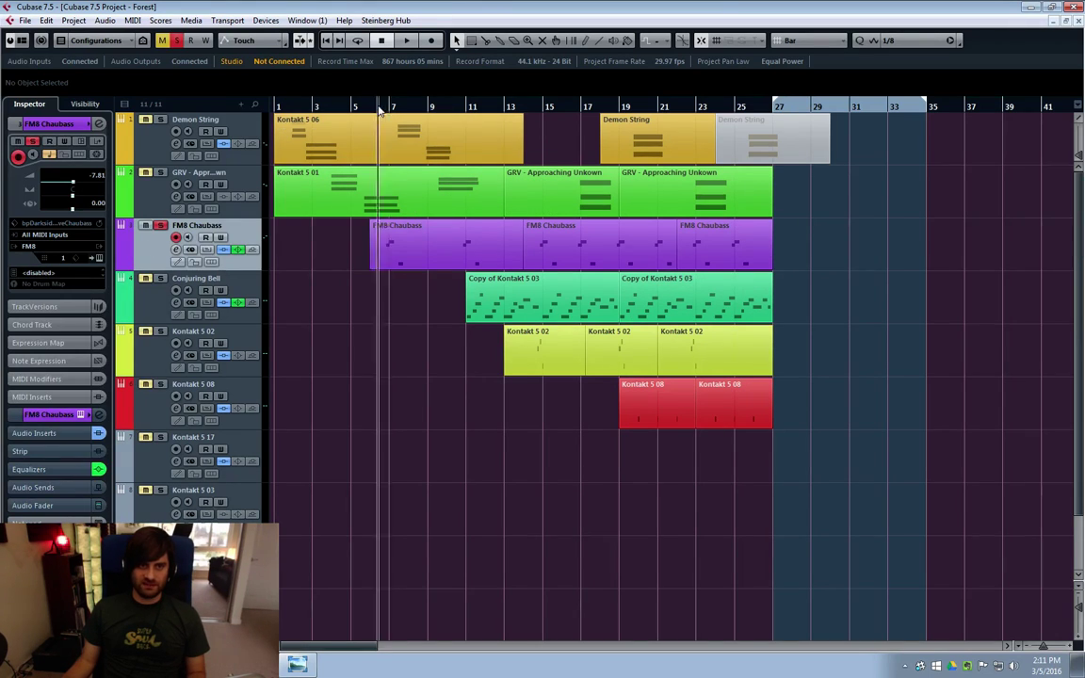
pyautogui.press('space')
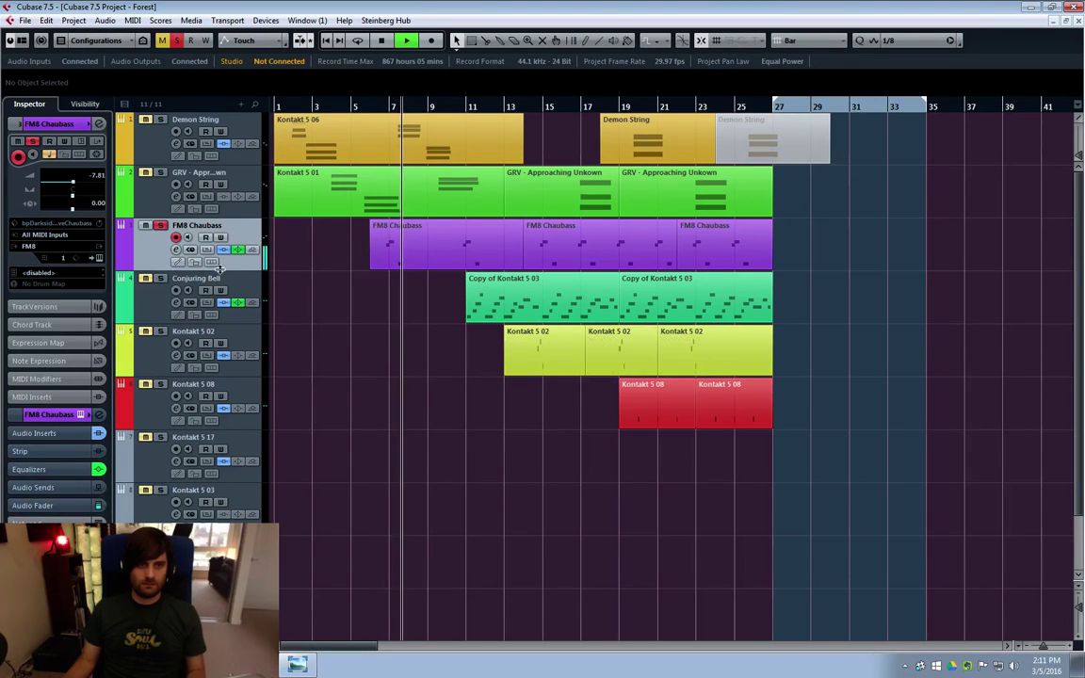
pyautogui.click(162, 228)
pyautogui.press('space')
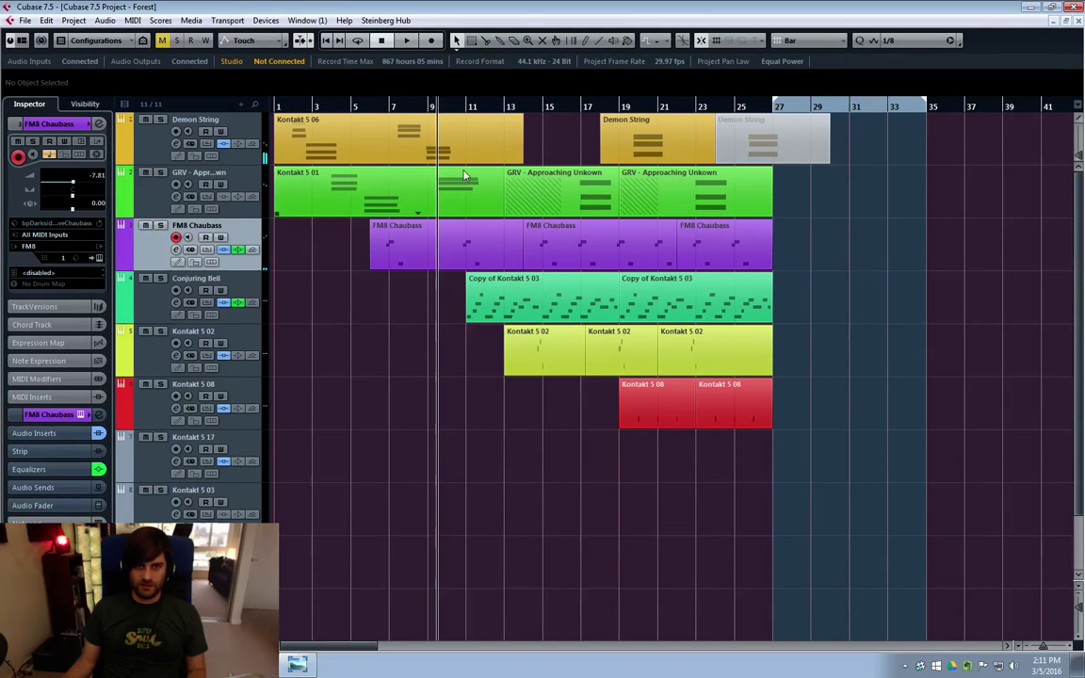
# Locate the Conjuring Bell entry at bar 11, then select the Kontakt 5 02 track and locate its first part at bar 13
pyautogui.click(456, 128)
pyautogui.click(462, 301)
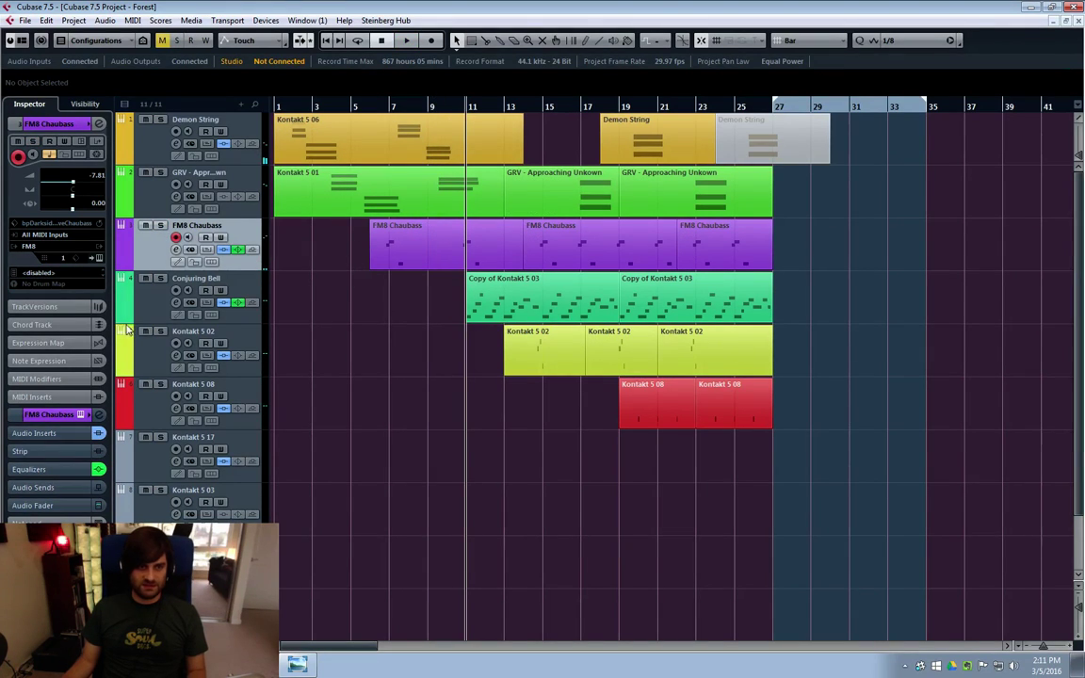
pyautogui.press('Down')
pyautogui.press('Down')
pyautogui.press('Down')
pyautogui.press('Up')
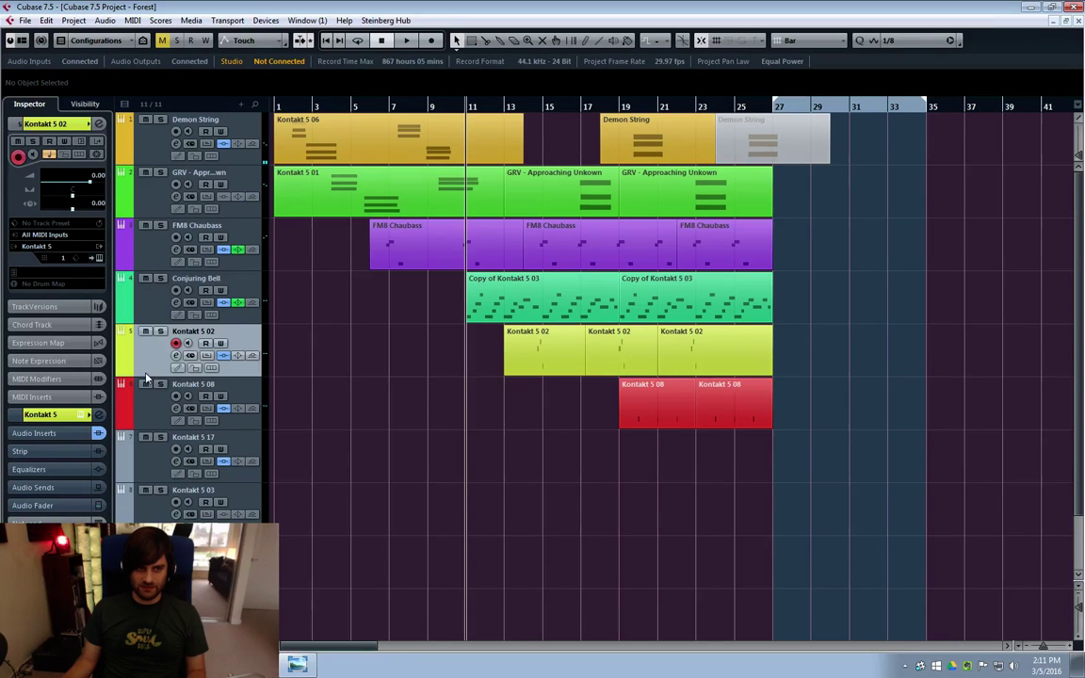
pyautogui.press('n')
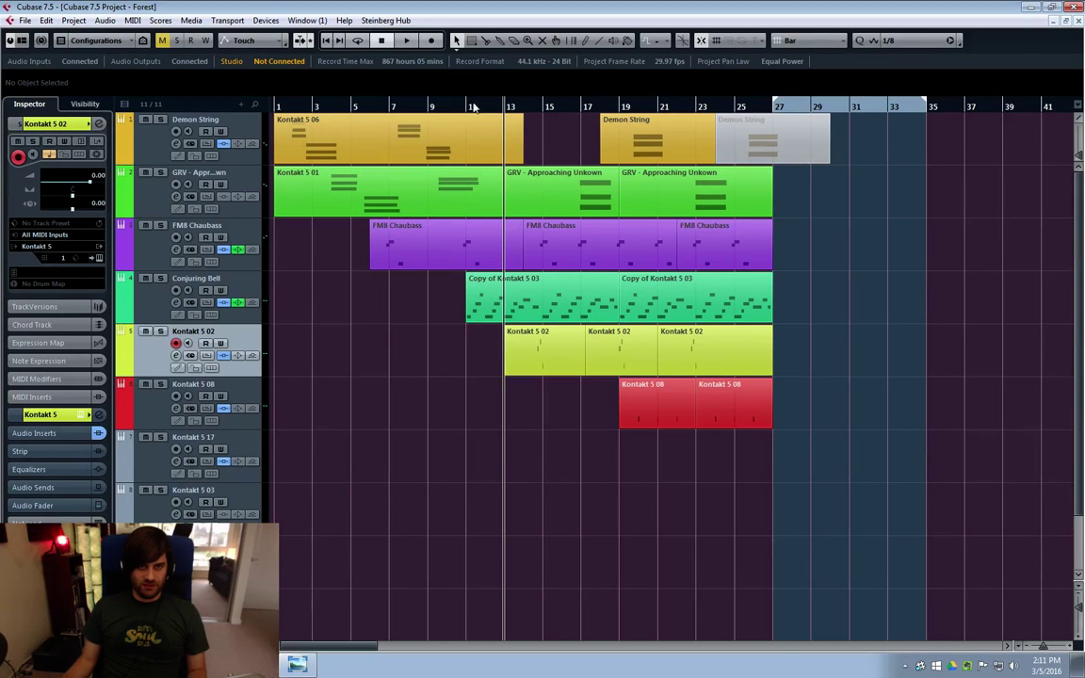
# Select and solo the Demon String track, listen to its opening bars, then stop playback and unsolo it
pyautogui.click(150, 136)
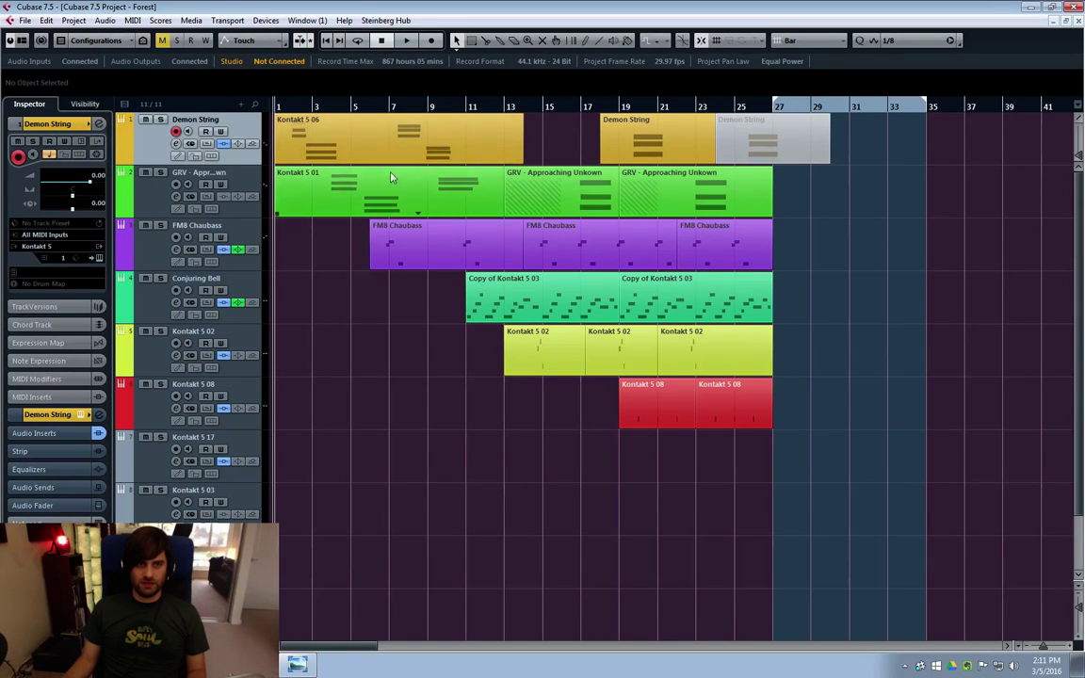
pyautogui.click(160, 120)
pyautogui.press('space')
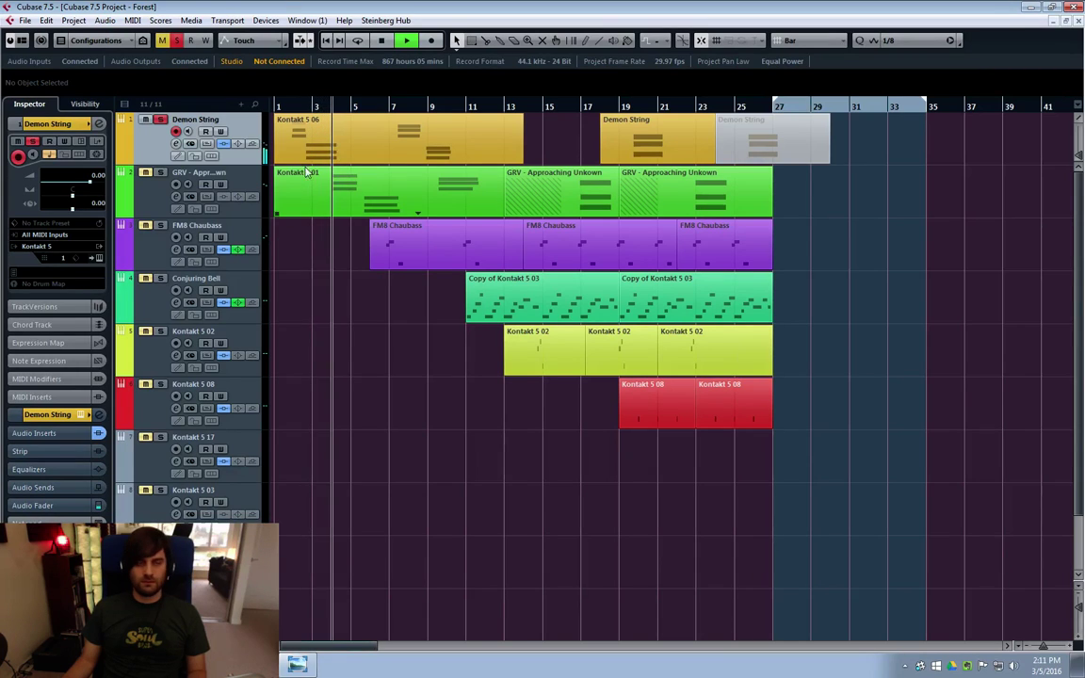
pyautogui.press('space')
pyautogui.click(160, 121)
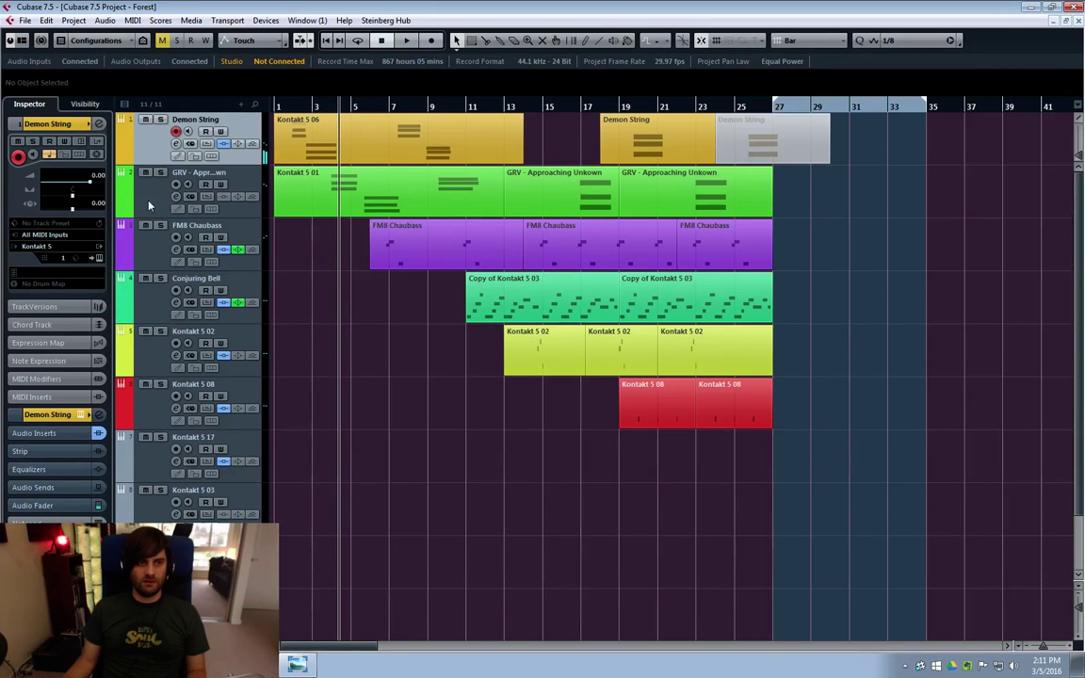
# Select and solo the second track, GRV - Approaching Unknown, listen to it from bar 4, then stop playback and unsolo it
pyautogui.click(148, 205)
pyautogui.click(159, 172)
pyautogui.click(330, 107)
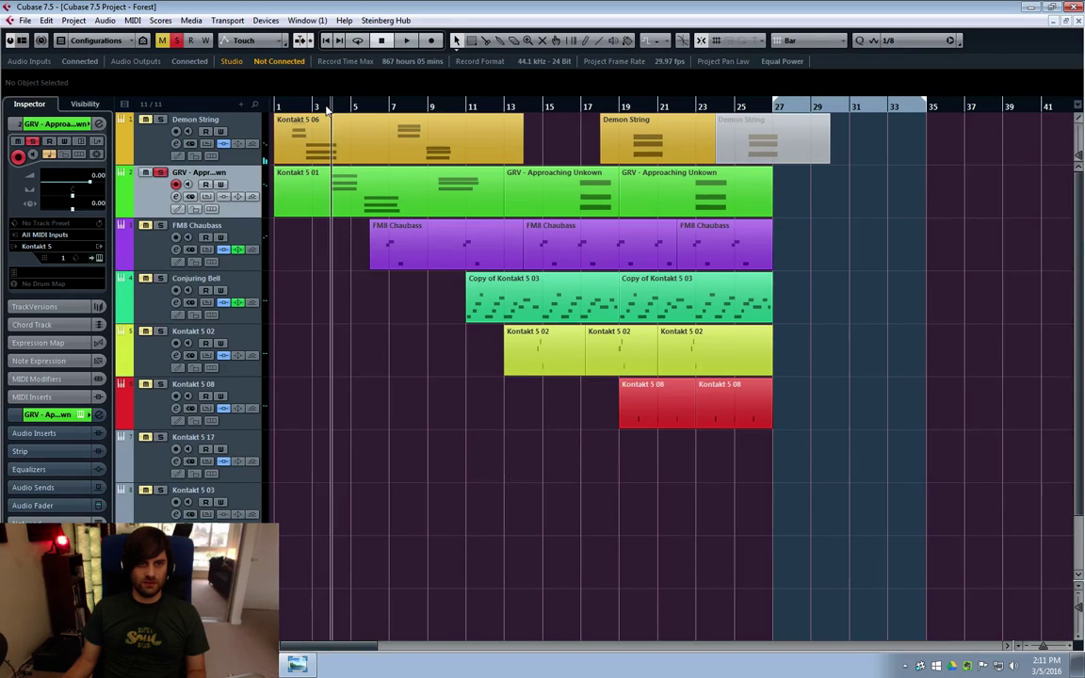
pyautogui.press('space')
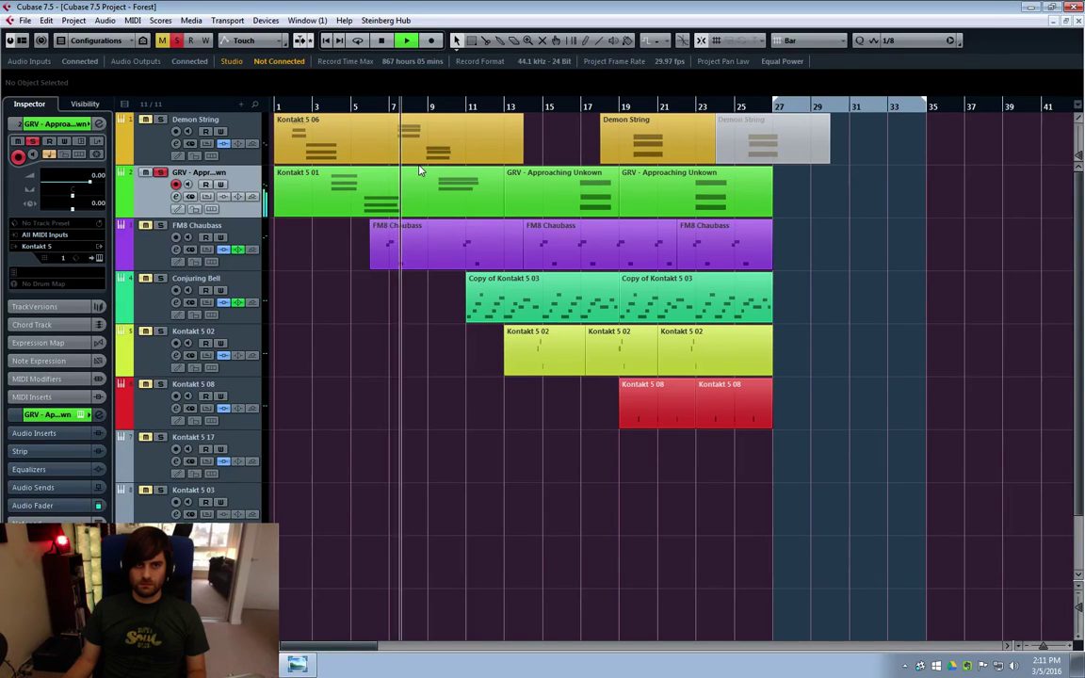
pyautogui.press('space')
pyautogui.click(282, 158)
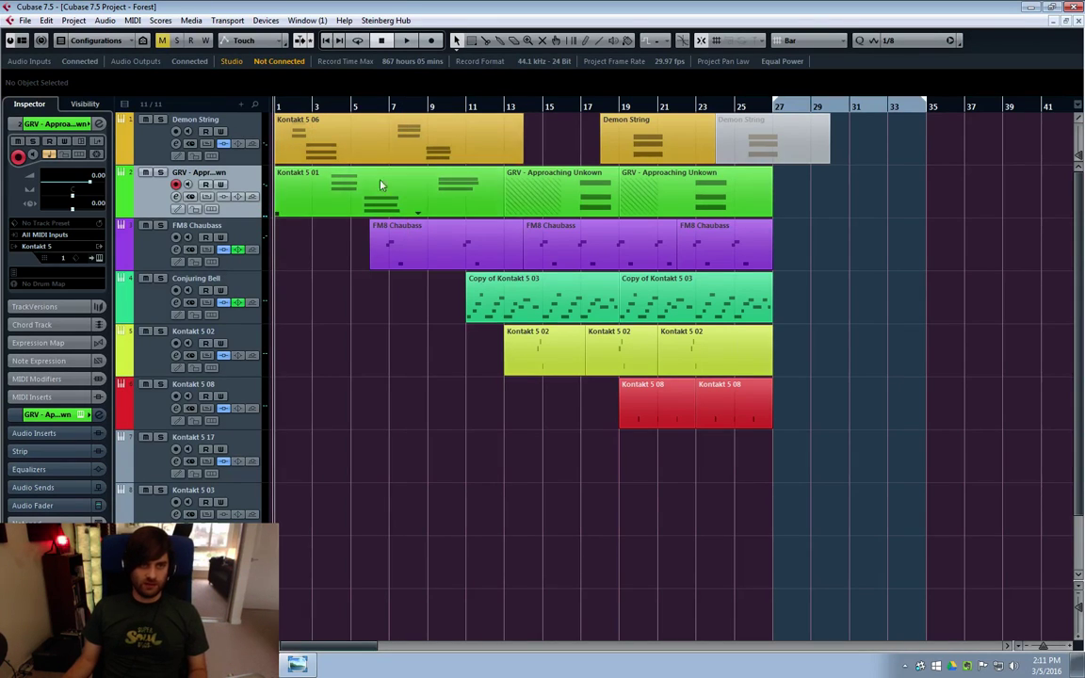
# Play the full arrangement from the start to bar 27, selecting the Conjuring Bell track during playback
pyautogui.press('space')
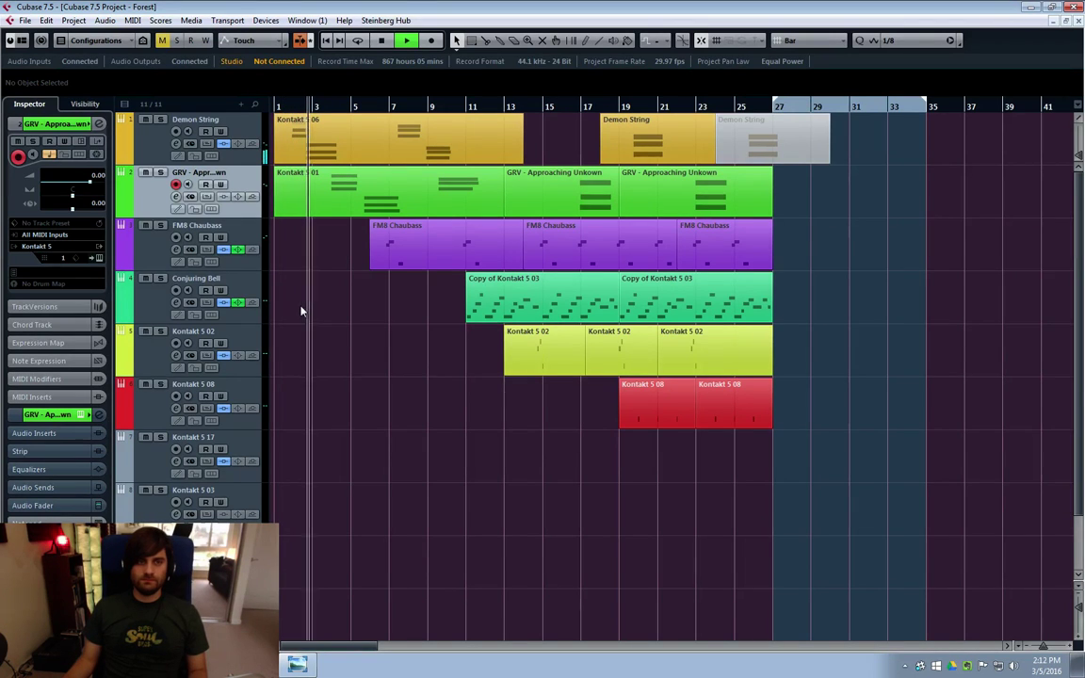
pyautogui.click(148, 314)
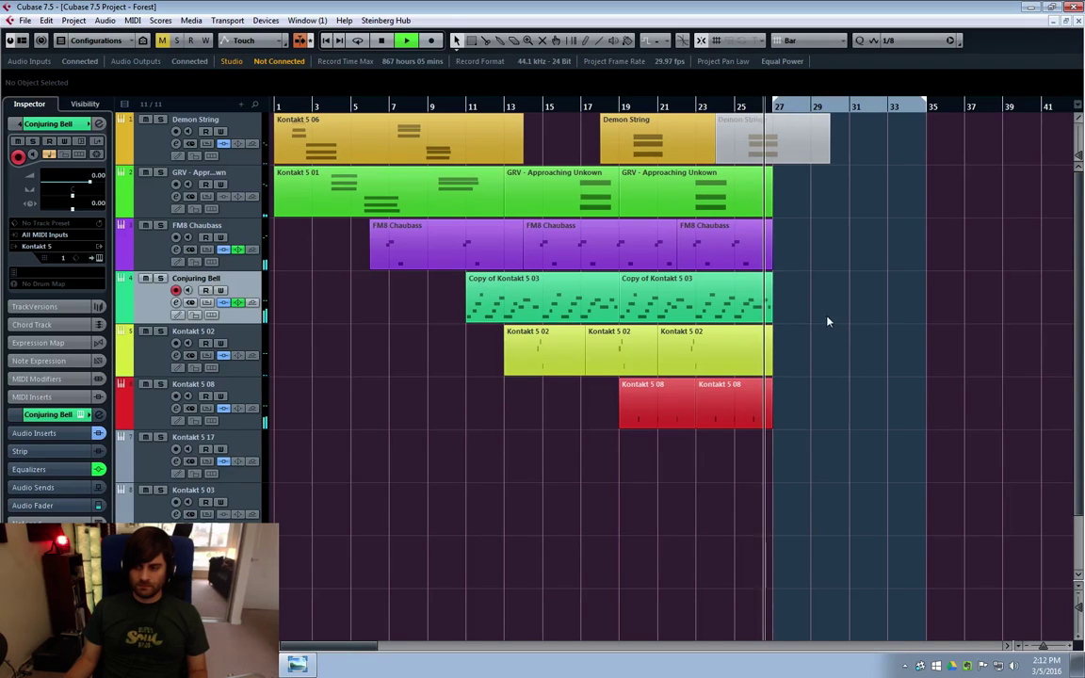
pyautogui.press('space')
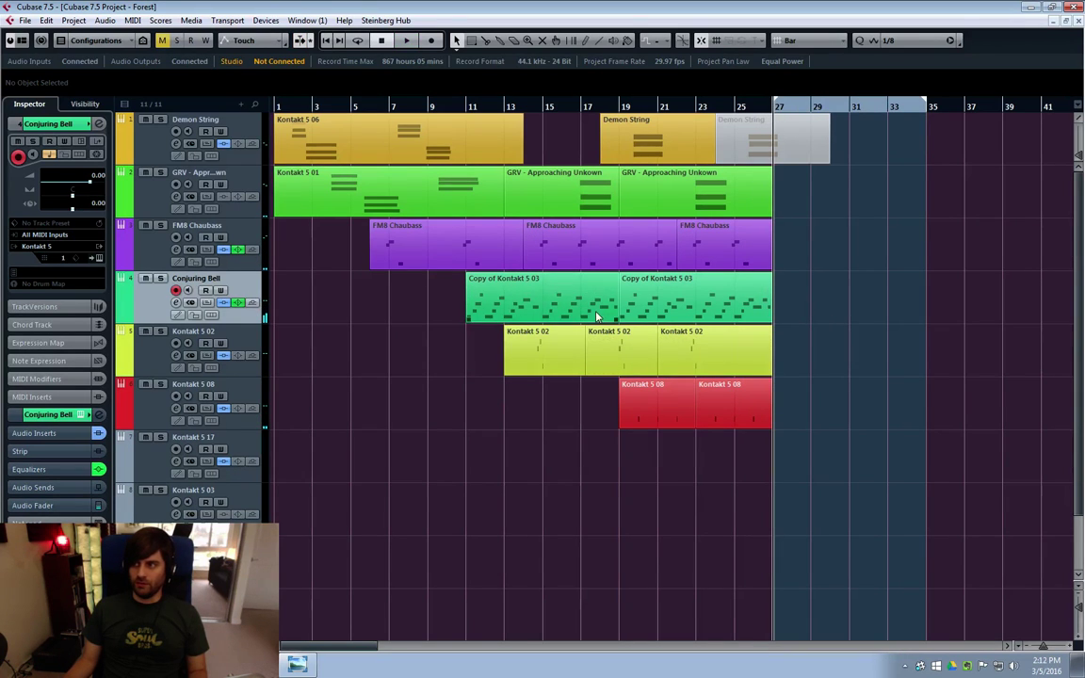
# Solo the Conjuring Bell track and examine the notes of its first part from bar 11 in the Key Editor
pyautogui.click(473, 149)
pyautogui.doubleClick(546, 294)
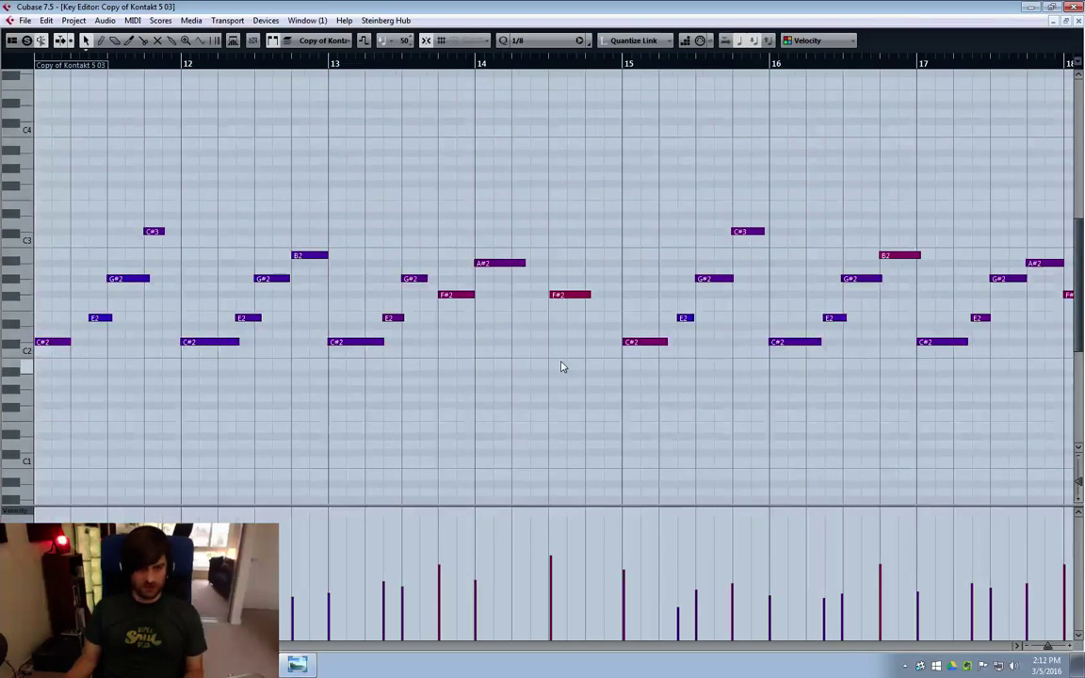
pyautogui.press('g')
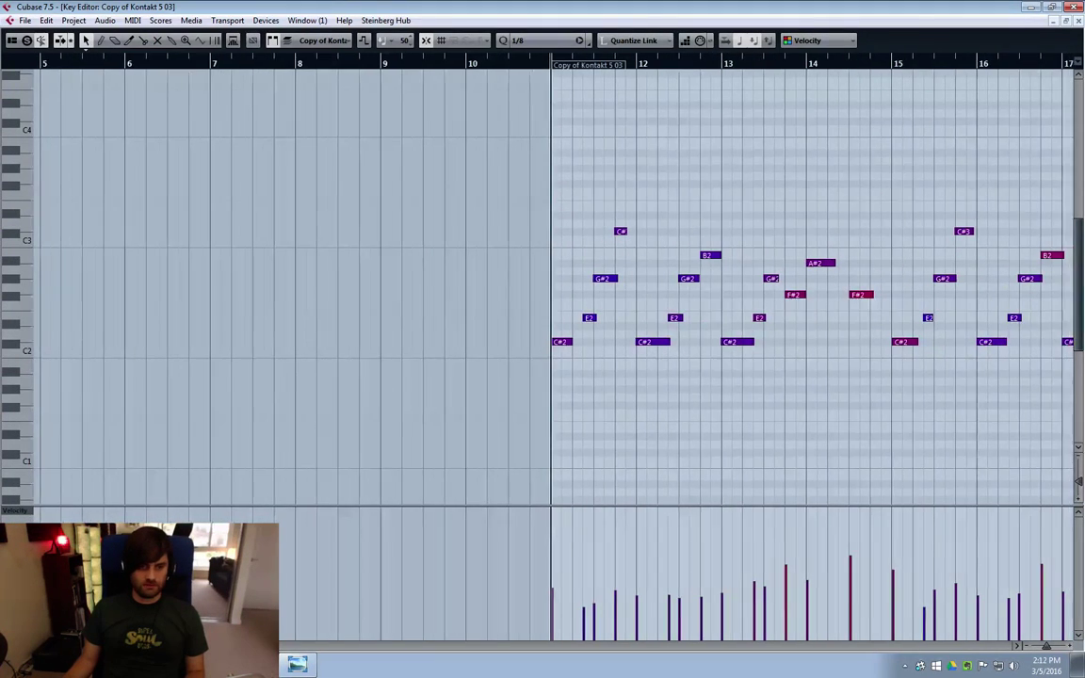
pyautogui.hscroll(3, 556, 283)
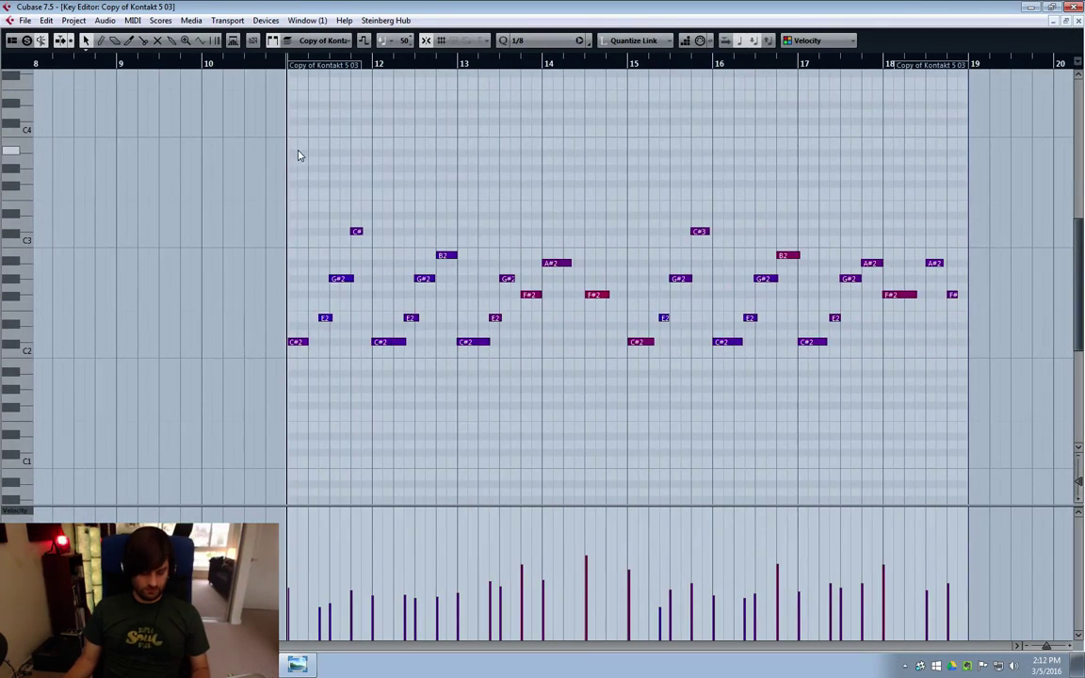
pyautogui.click(1075, 21)
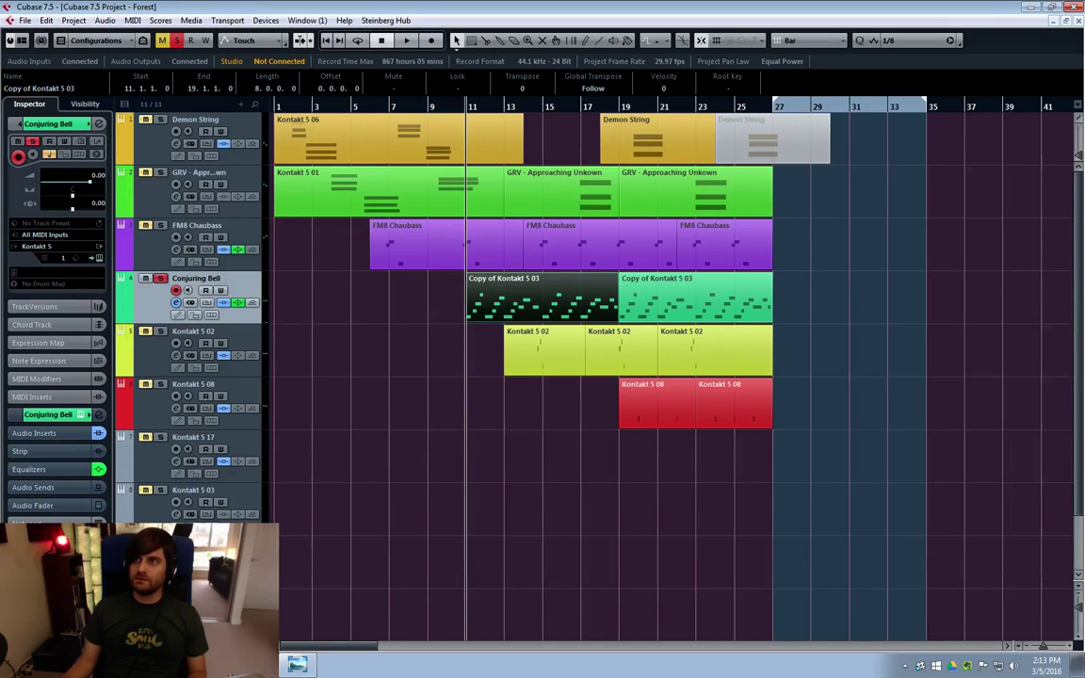
# Examine the inserts and equalizer in the Conjuring Bell channel settings, then close them
pyautogui.click(175, 301)
pyautogui.moveTo(690, 117); pyautogui.dragTo(493, 172)
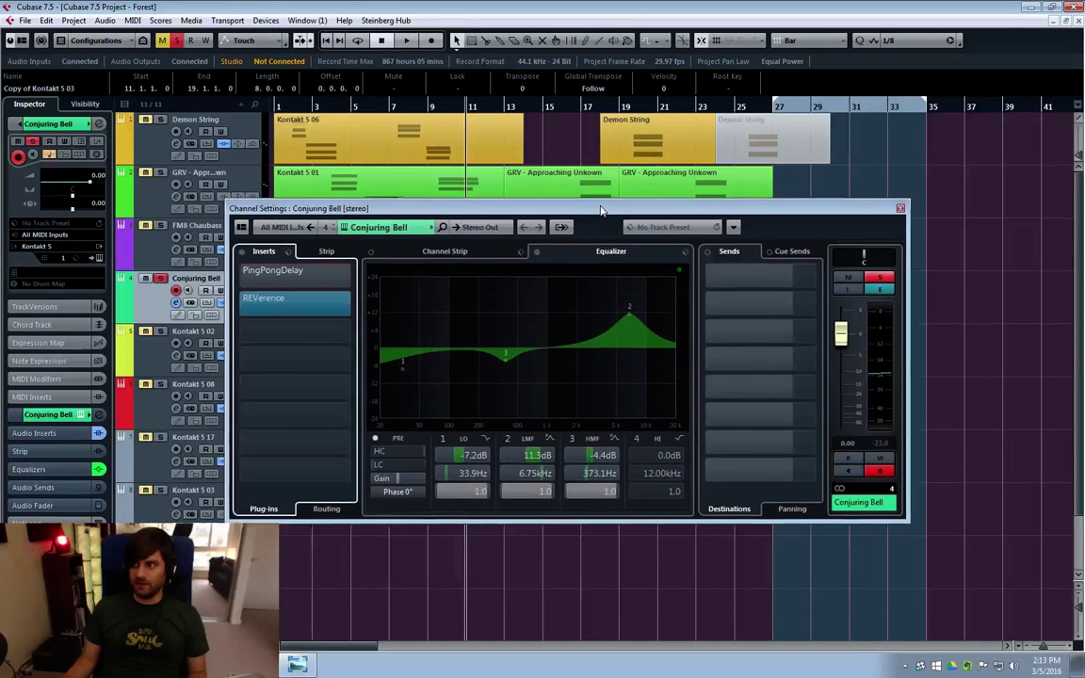
pyautogui.press('e')
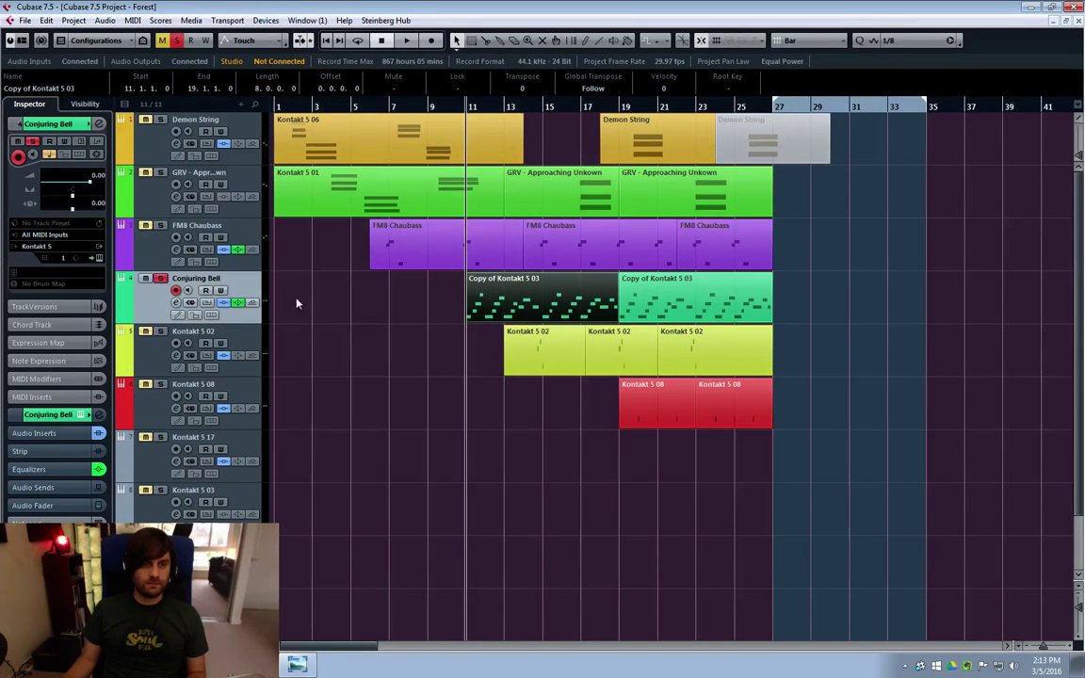
# Reopen the first Conjuring Bell part's notes, play them from bar 11, and raise the velocity of the A#2 note at bar 14
pyautogui.doubleClick(541, 306)
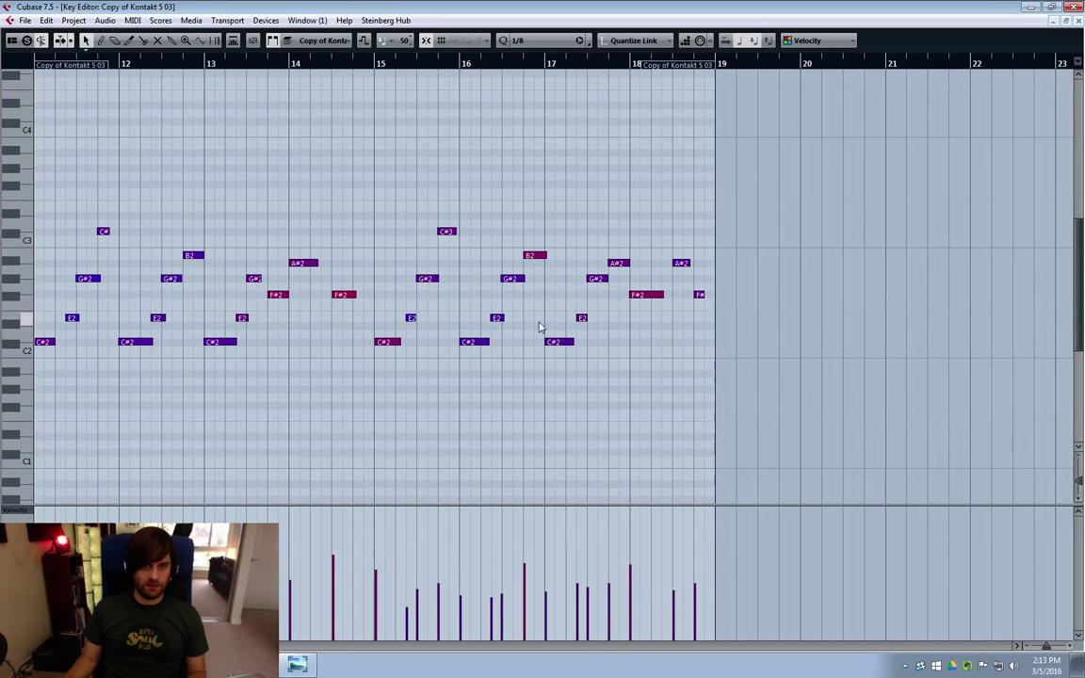
pyautogui.press('space')
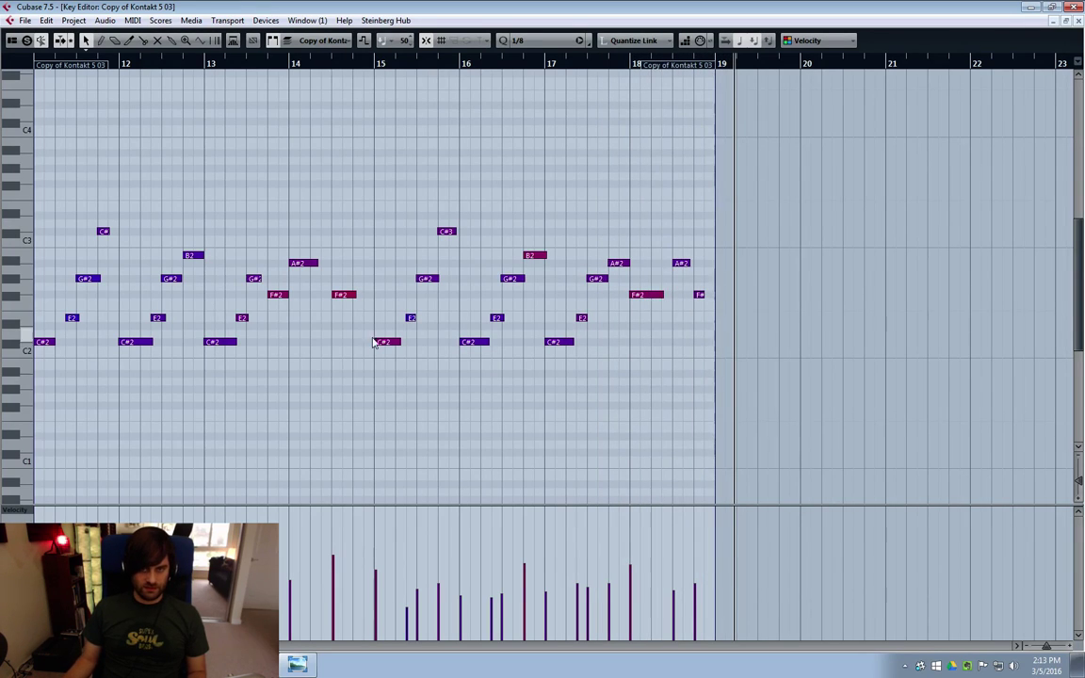
pyautogui.click(36, 63)
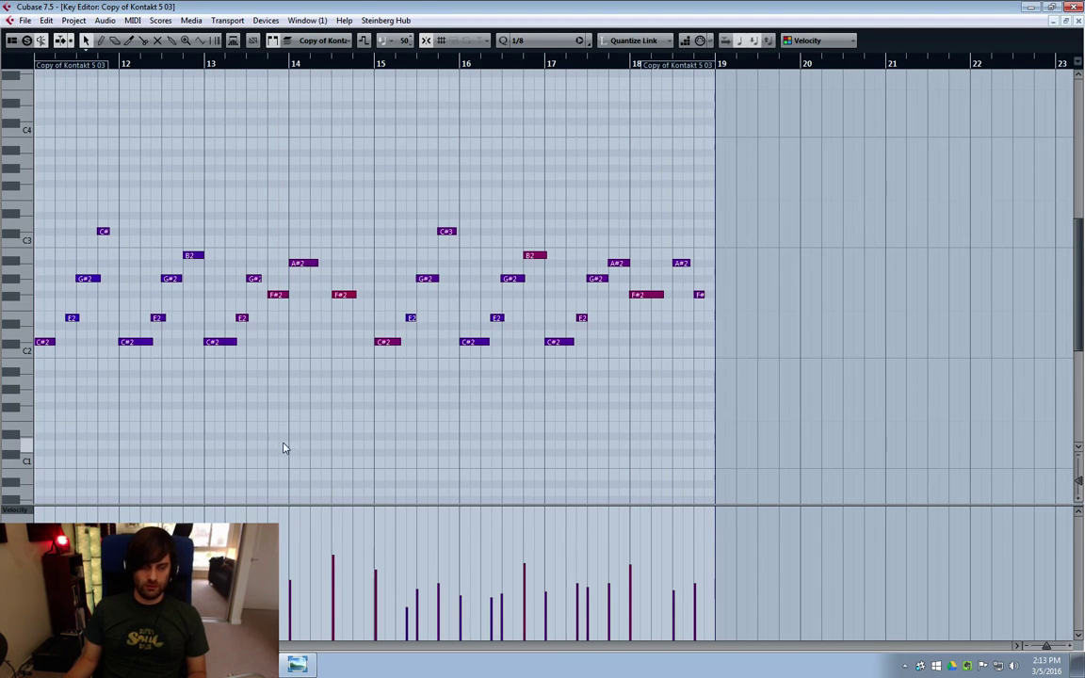
pyautogui.press('space')
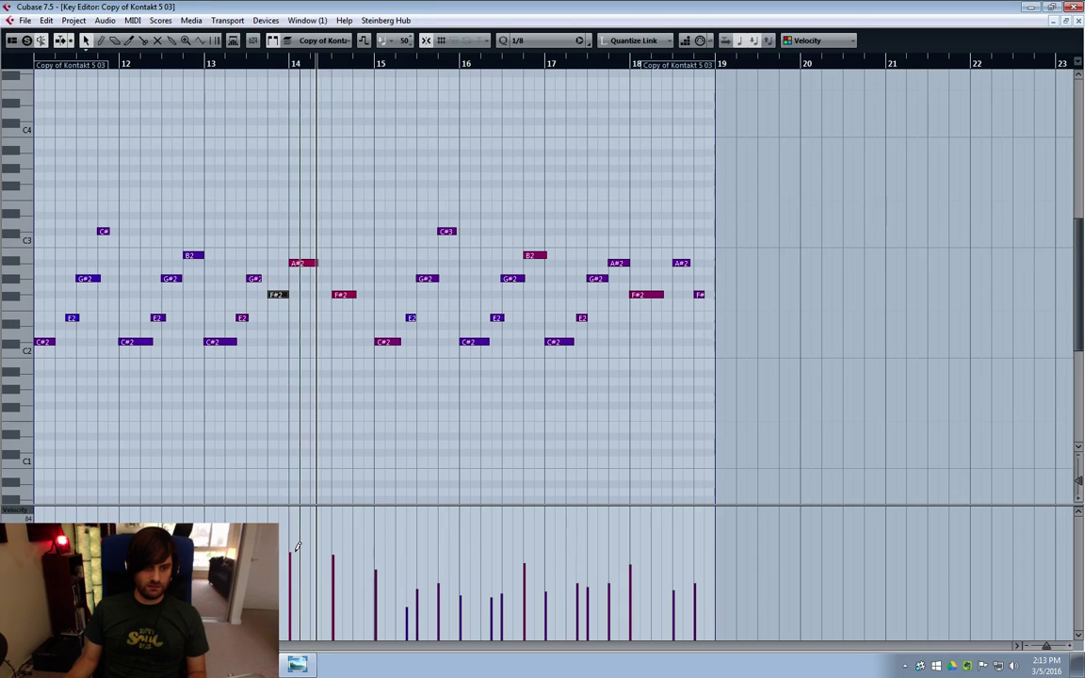
# Replay the bell phrase and rebalance its velocities, lowering the E2 notes in bars 13 and 17 and the F#2 at bar 18
pyautogui.click(36, 62)
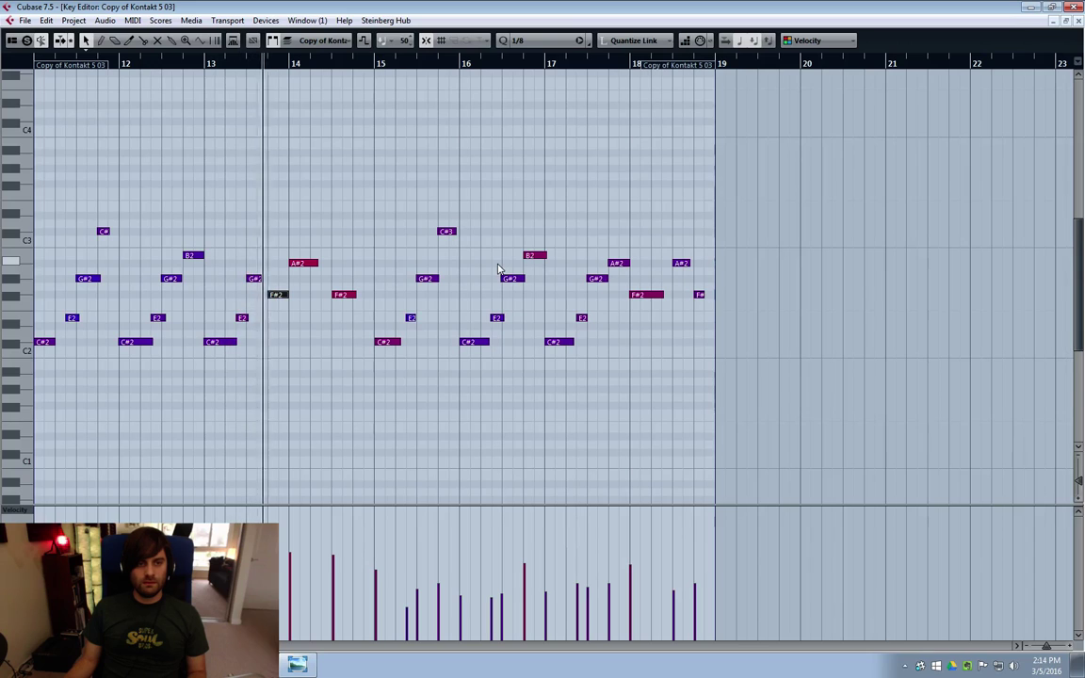
pyautogui.press('space')
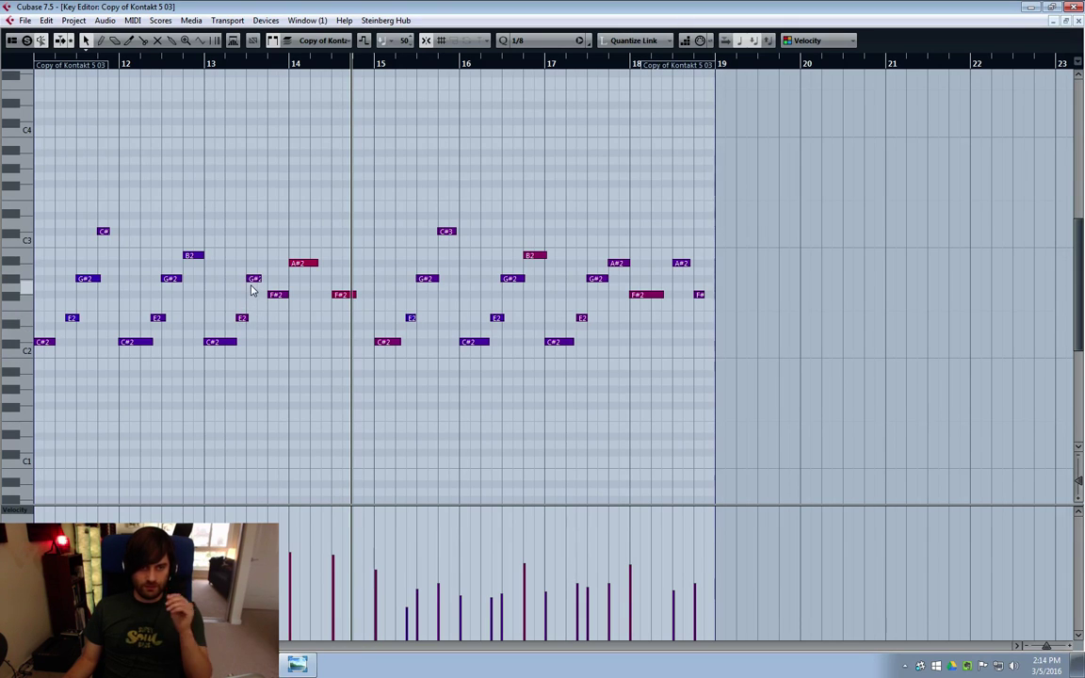
pyautogui.click(254, 280)
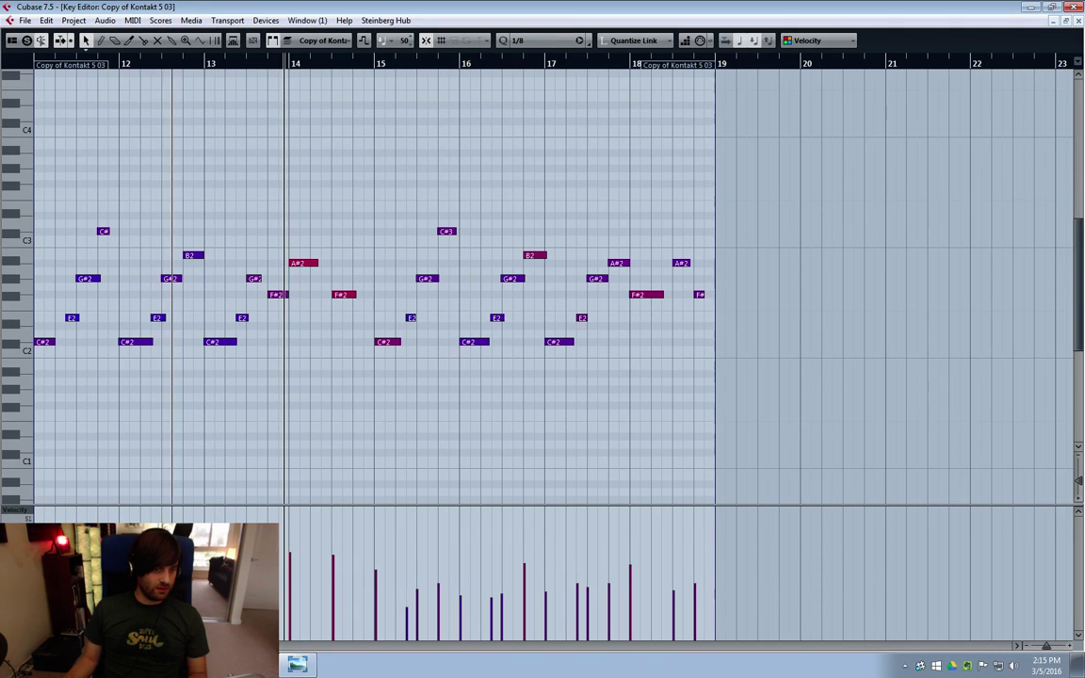
pyautogui.click(38, 64)
pyautogui.press('space')
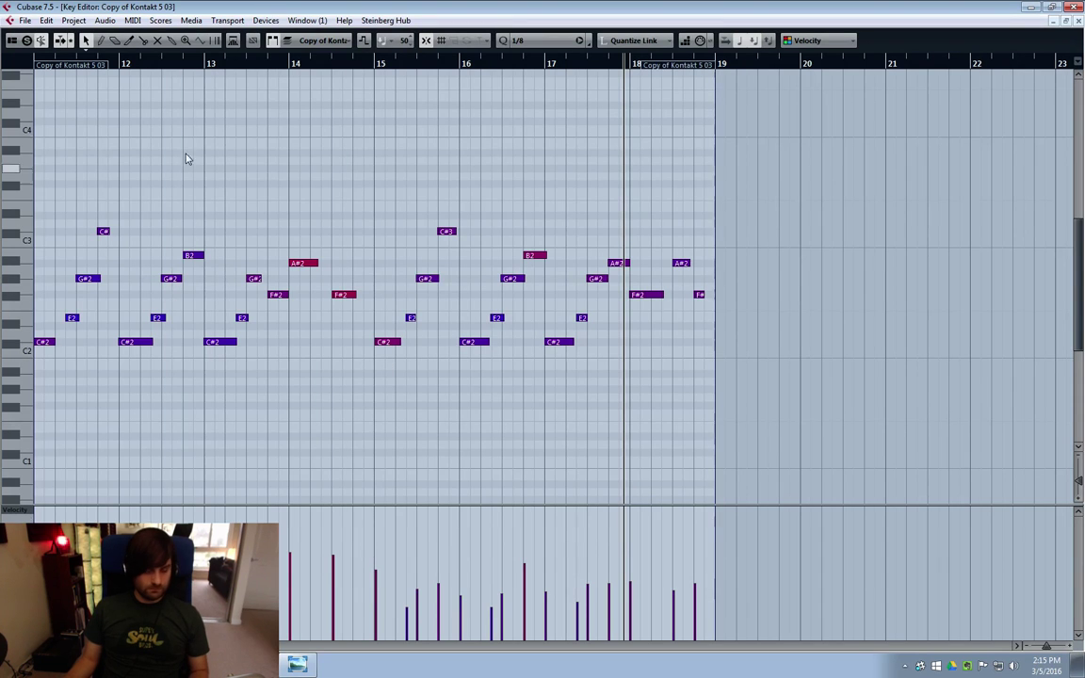
# Listen to the edited bell phrase from bar 11 through bar 19, then close its note editor
pyautogui.click(38, 63)
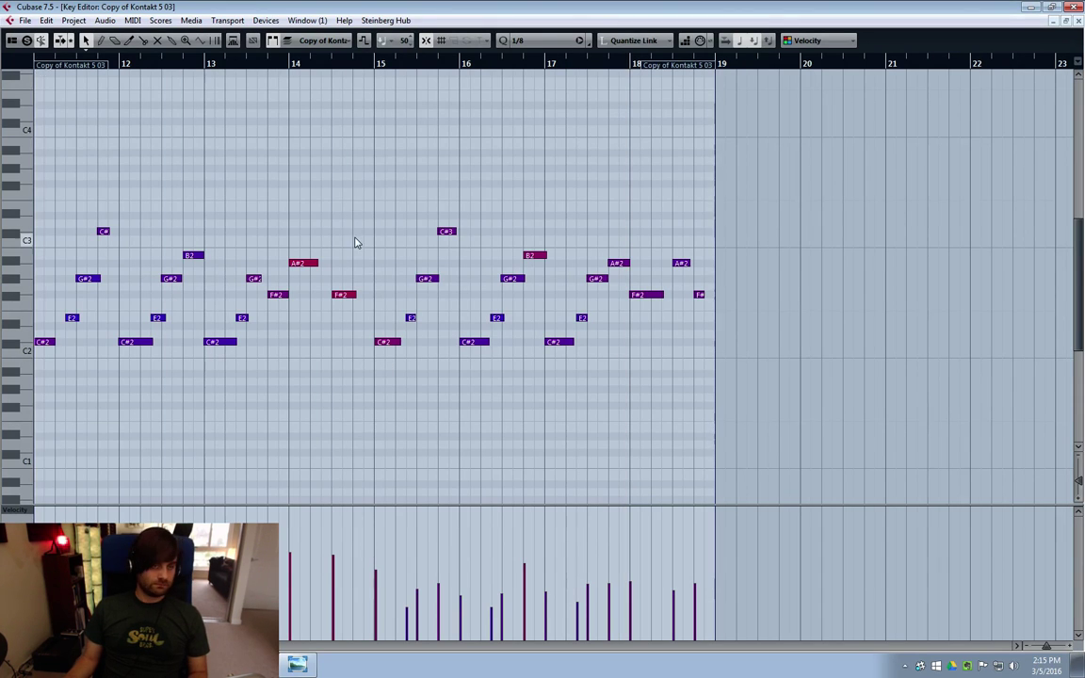
pyautogui.press('space')
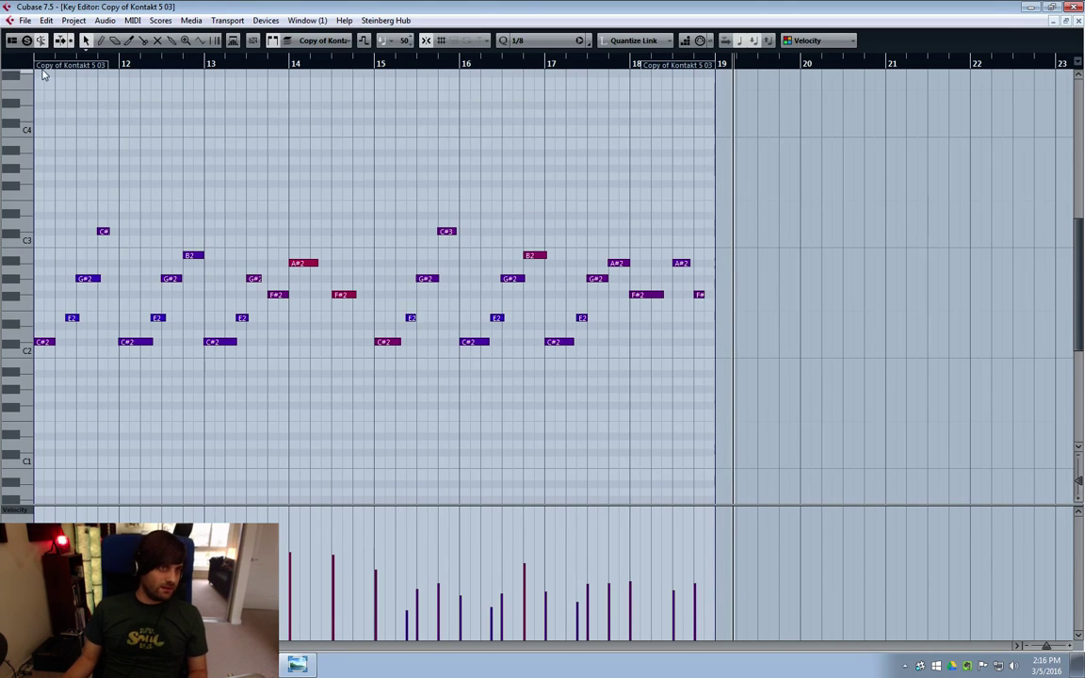
pyautogui.press('Return')
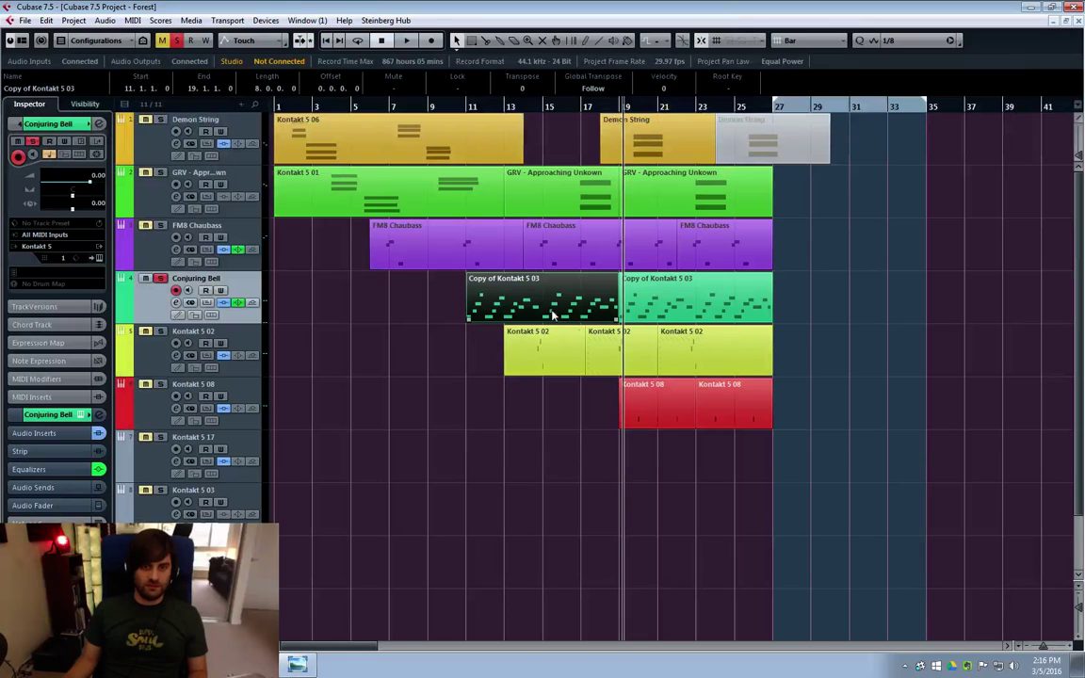
# Replace the second Conjuring Bell part at bar 19 with a duplicate of the edited first part
pyautogui.click(685, 303)
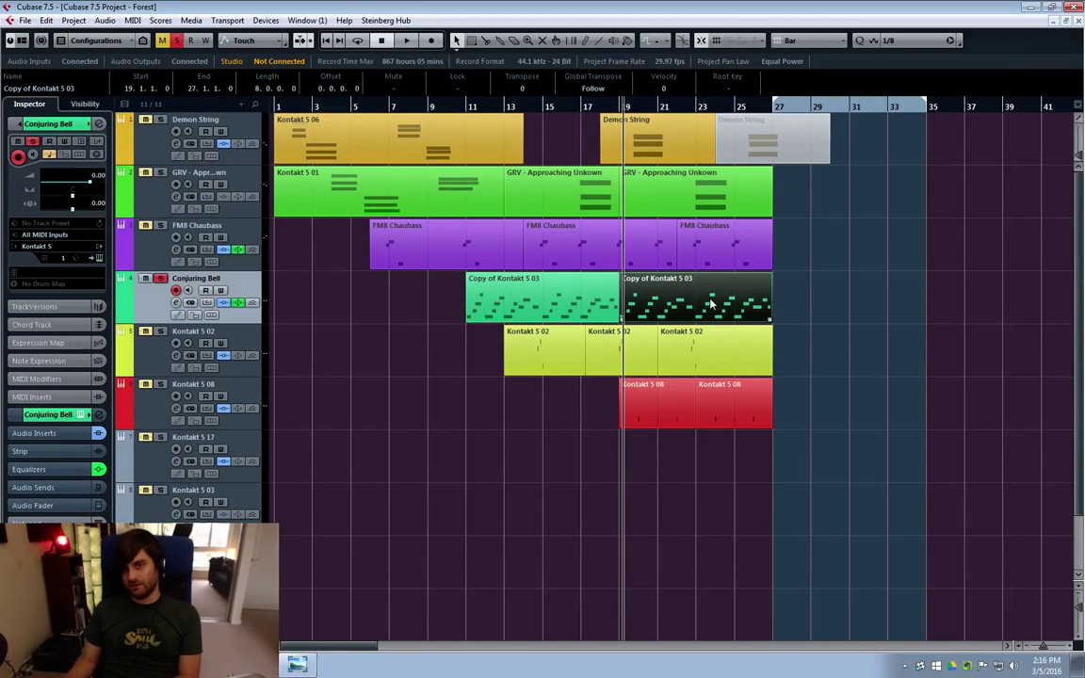
pyautogui.press('Delete')
pyautogui.click(527, 302)
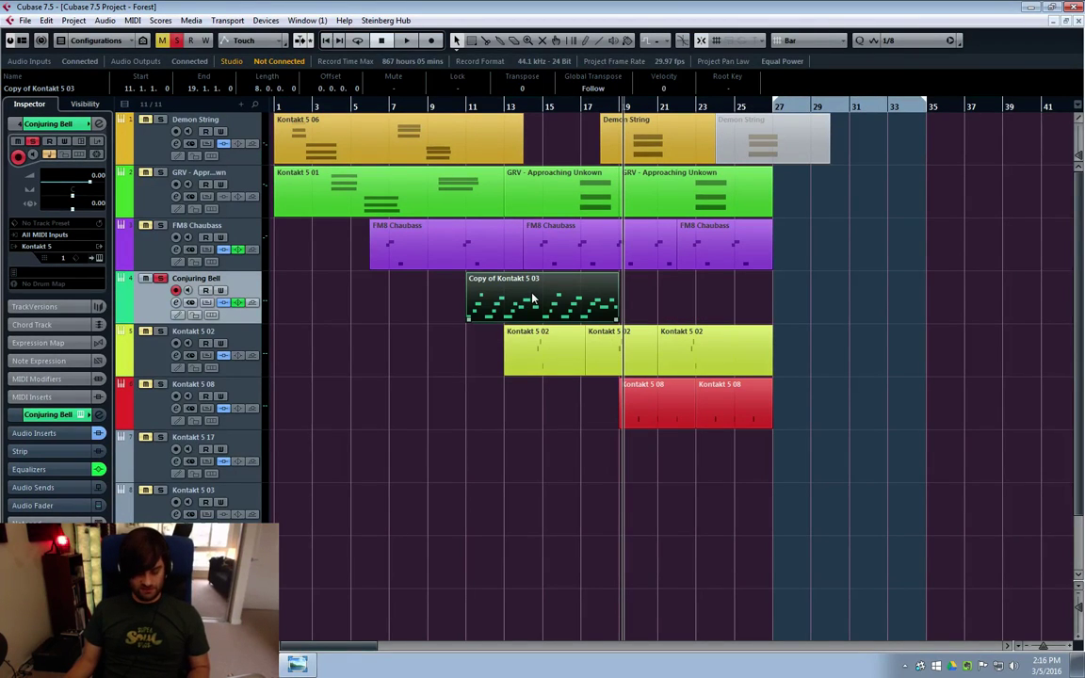
pyautogui.hotkey('ctrl', 'd')
# Examine the note timing throughout the first Conjuring Bell part from bar 11, turn on Iterative Quantize, and return to the arrangement
pyautogui.click(462, 111)
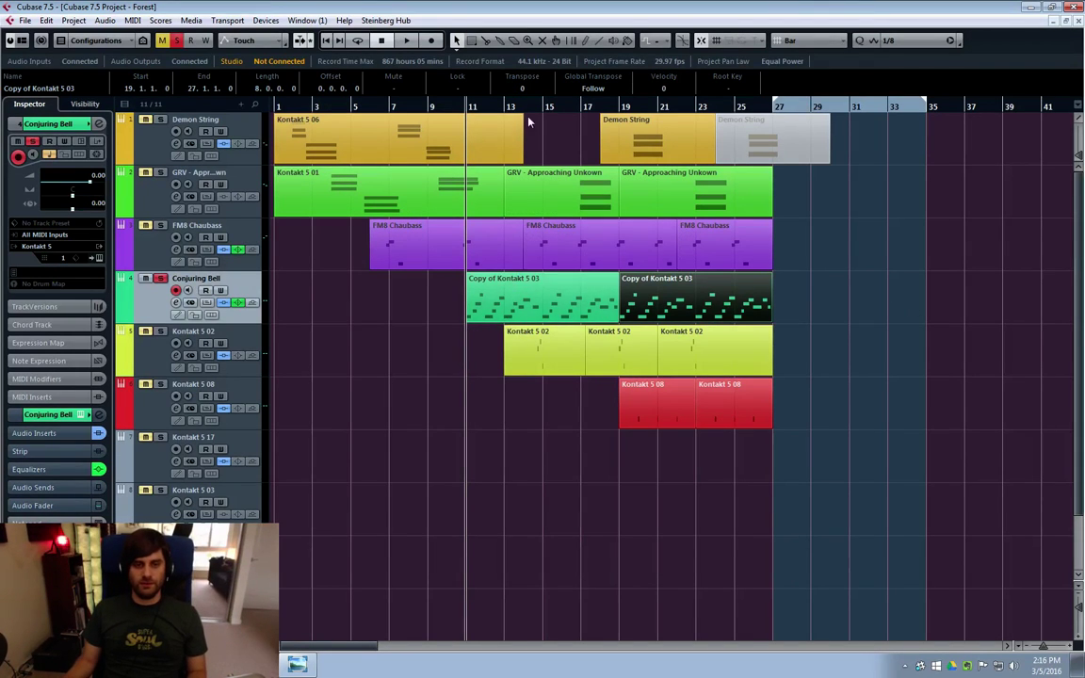
pyautogui.doubleClick(492, 284)
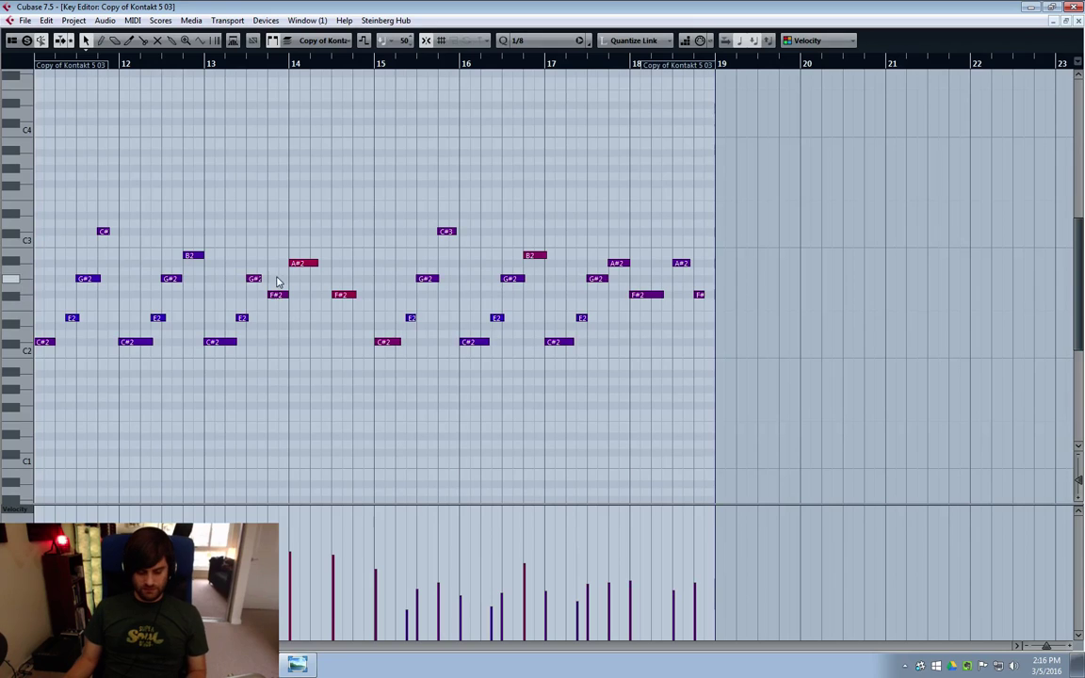
pyautogui.scroll(5, 620, 318)
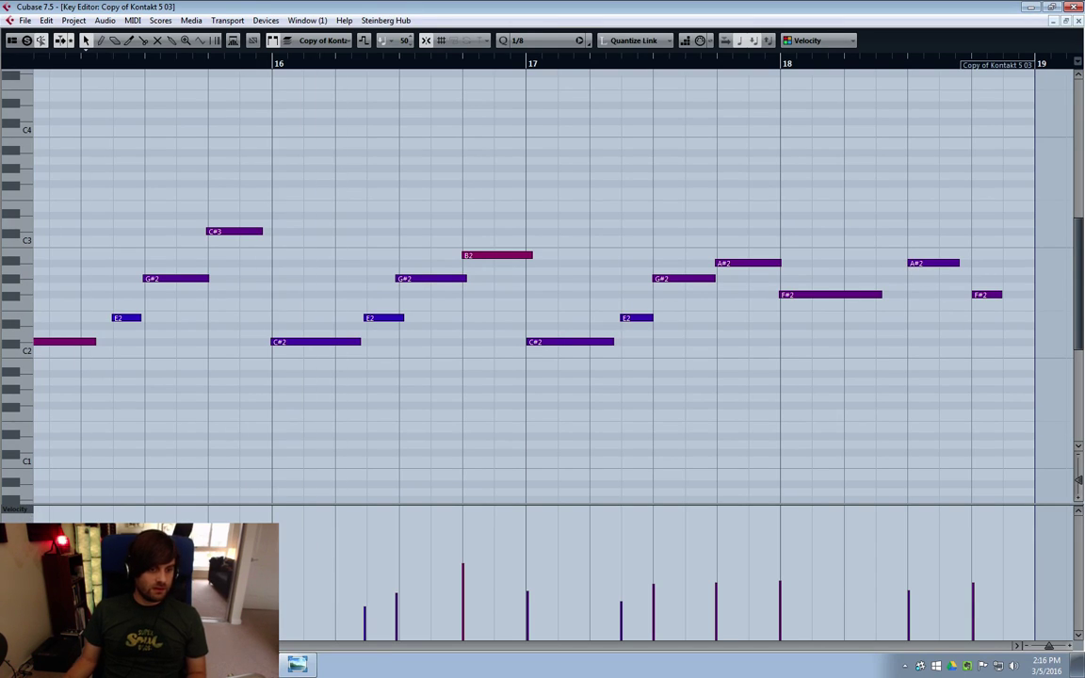
pyautogui.hscroll(-6, 307, 516)
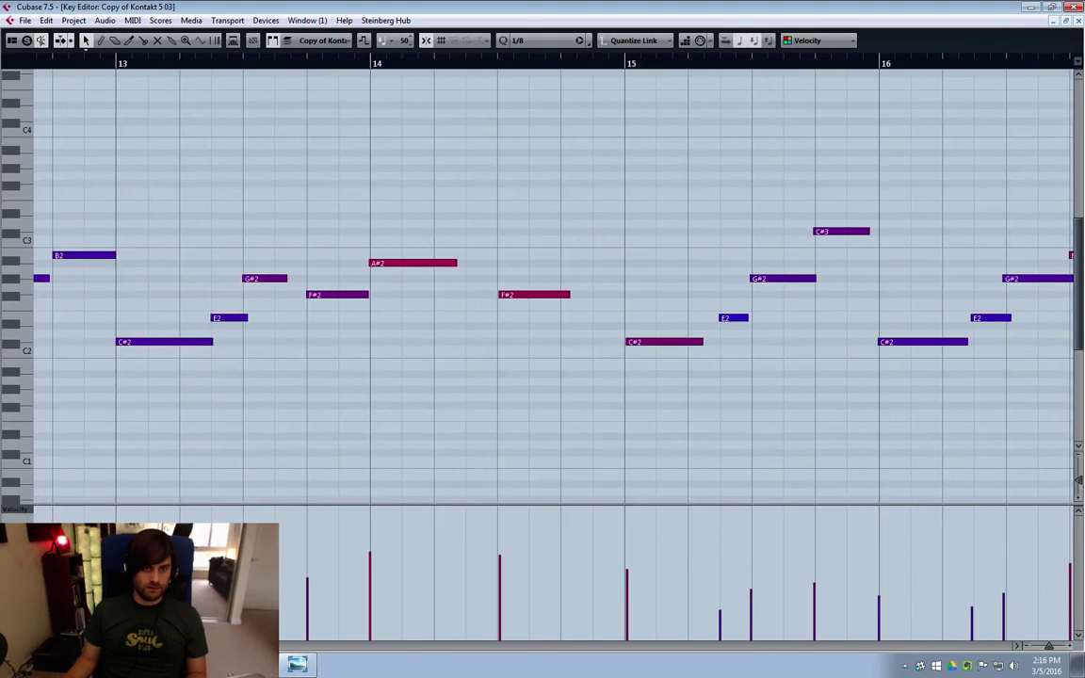
pyautogui.hscroll(-5, 556, 282)
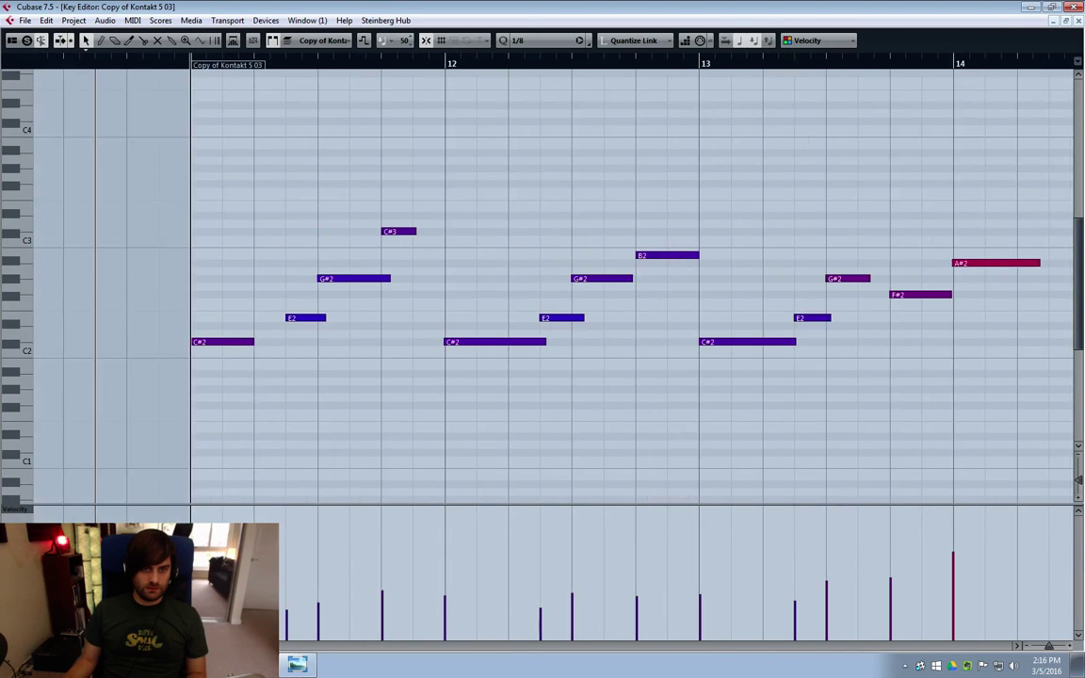
pyautogui.scroll(-5, 995, 63)
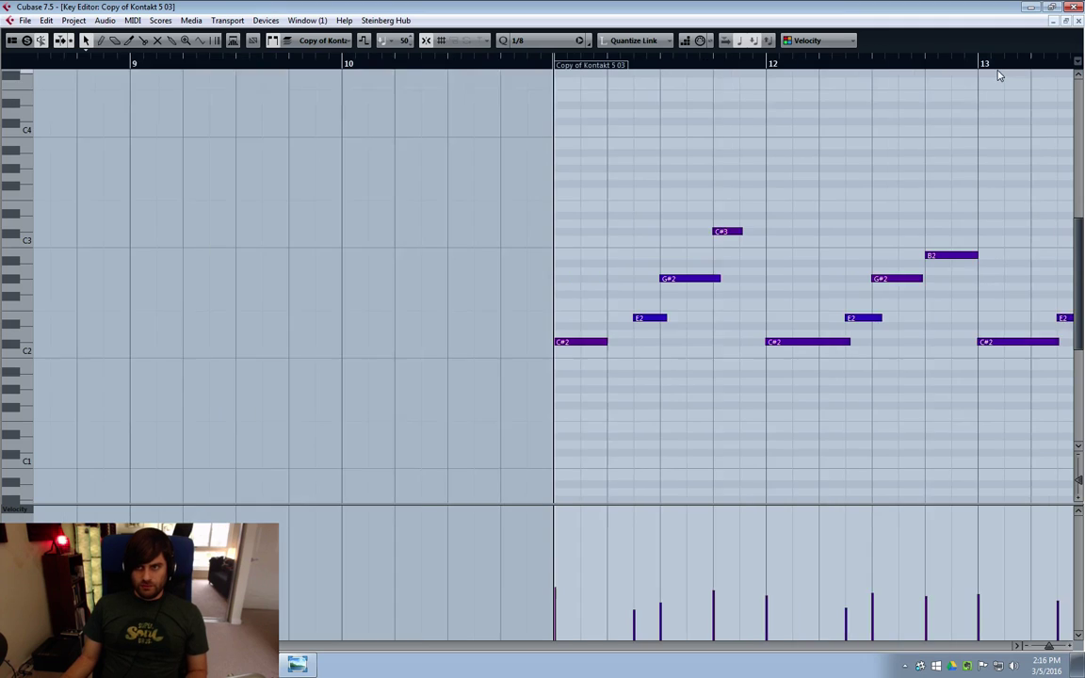
pyautogui.hscroll(3, 556, 283)
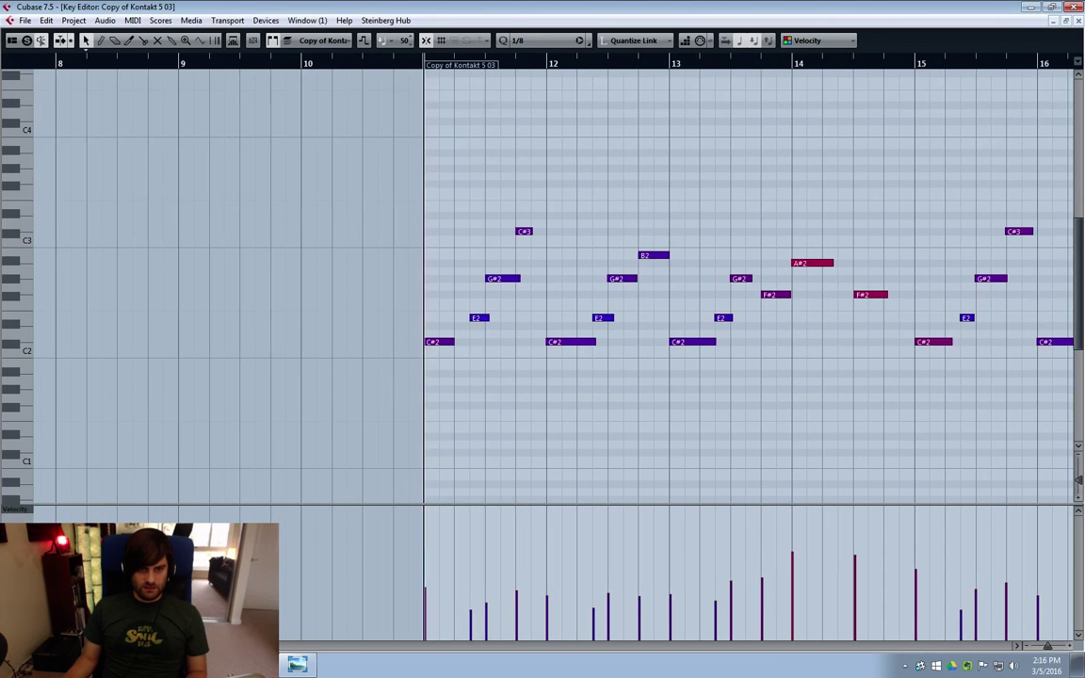
pyautogui.hscroll(2, 735, 283)
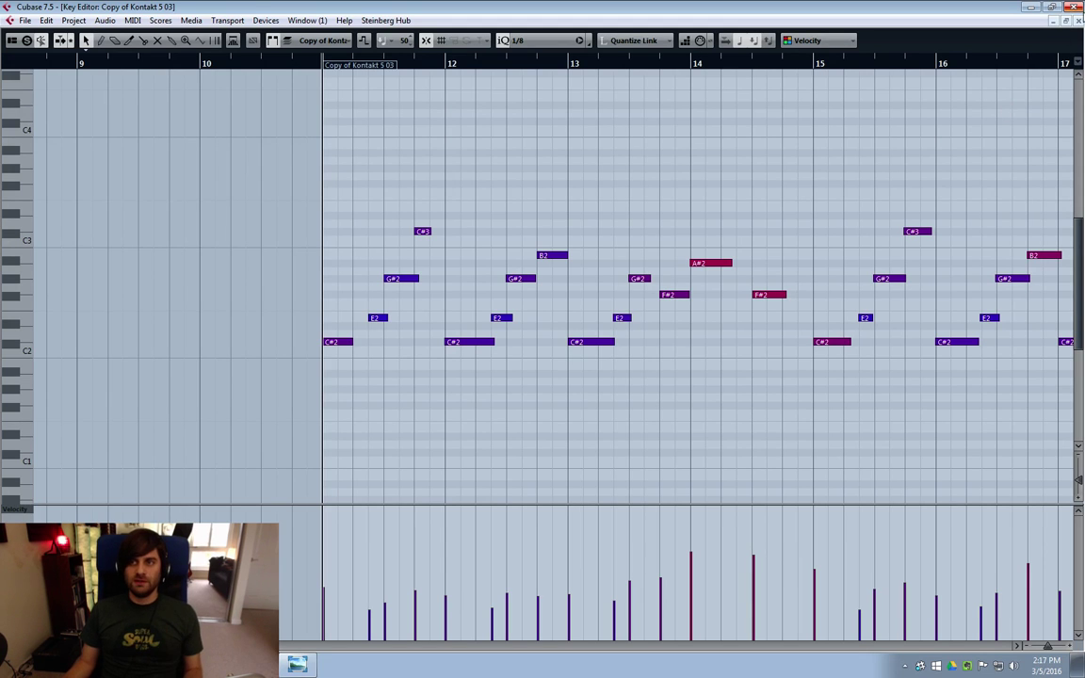
pyautogui.click(1078, 20)
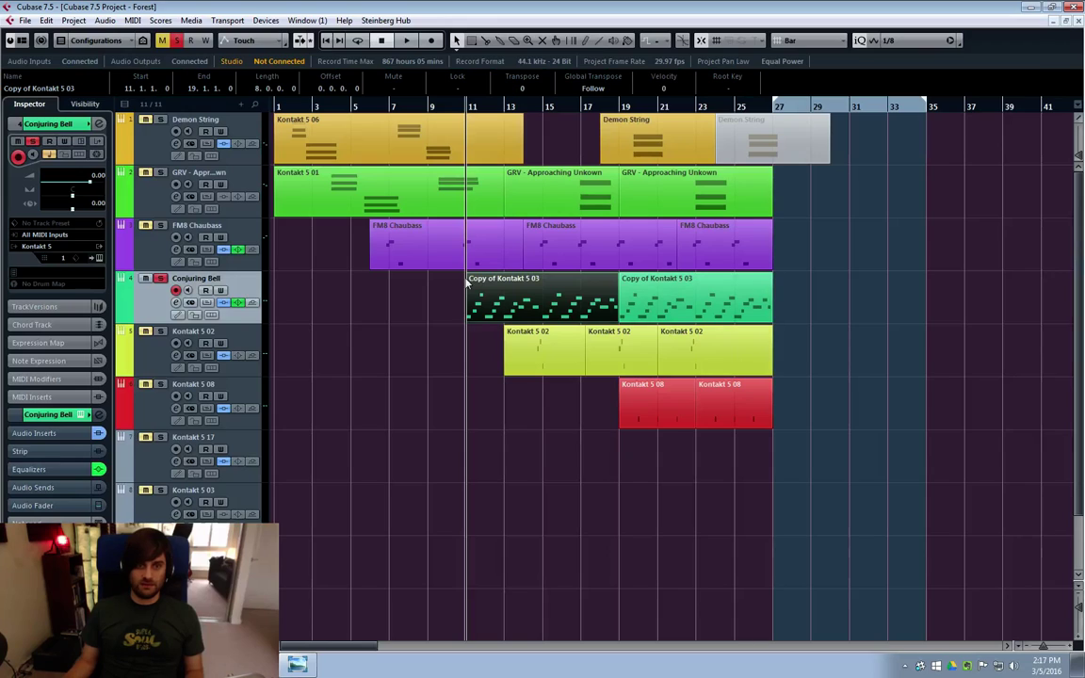
# Enable the PingPongDelay insert on the Conjuring Bell track and examine its delay, feedback and mix settings
pyautogui.click(175, 302)
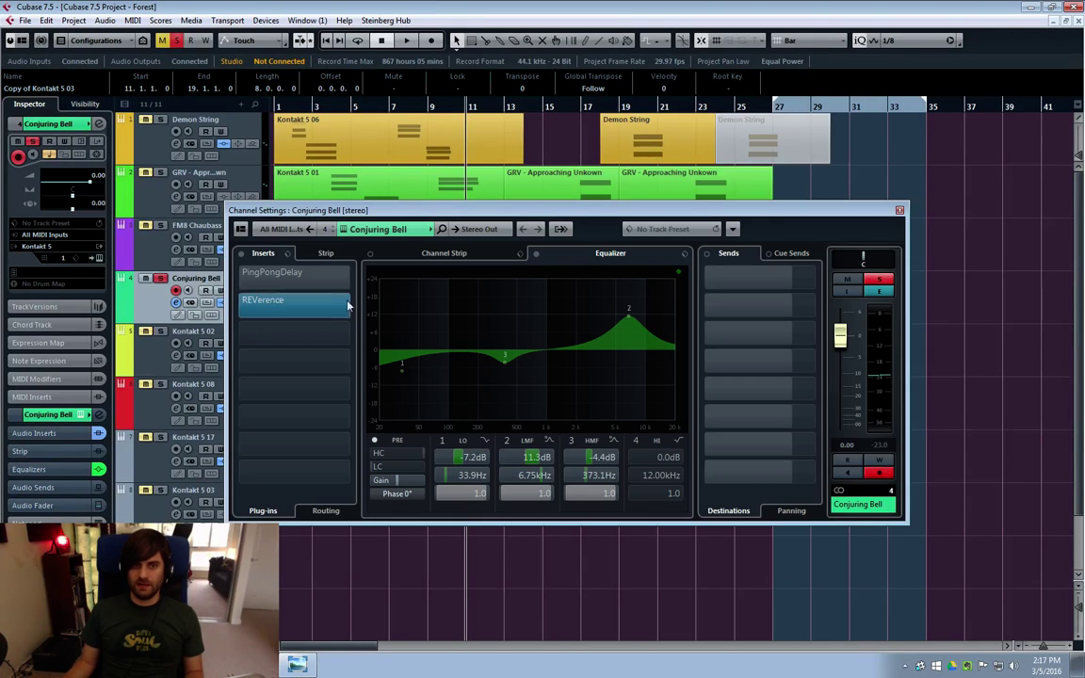
pyautogui.click(239, 274)
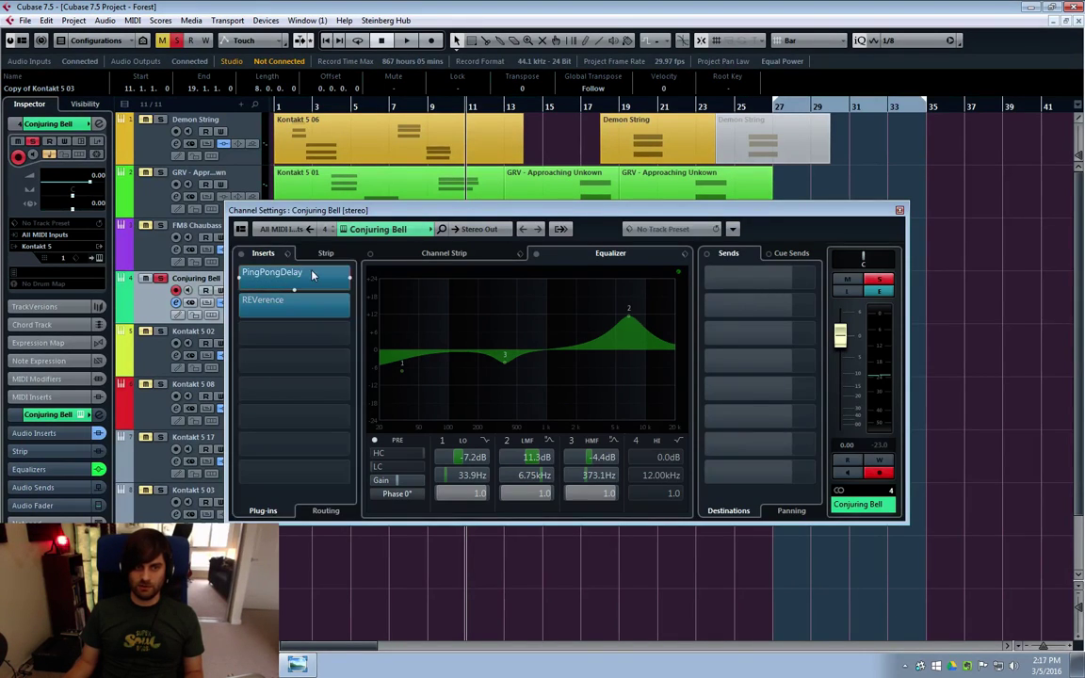
pyautogui.click(283, 272)
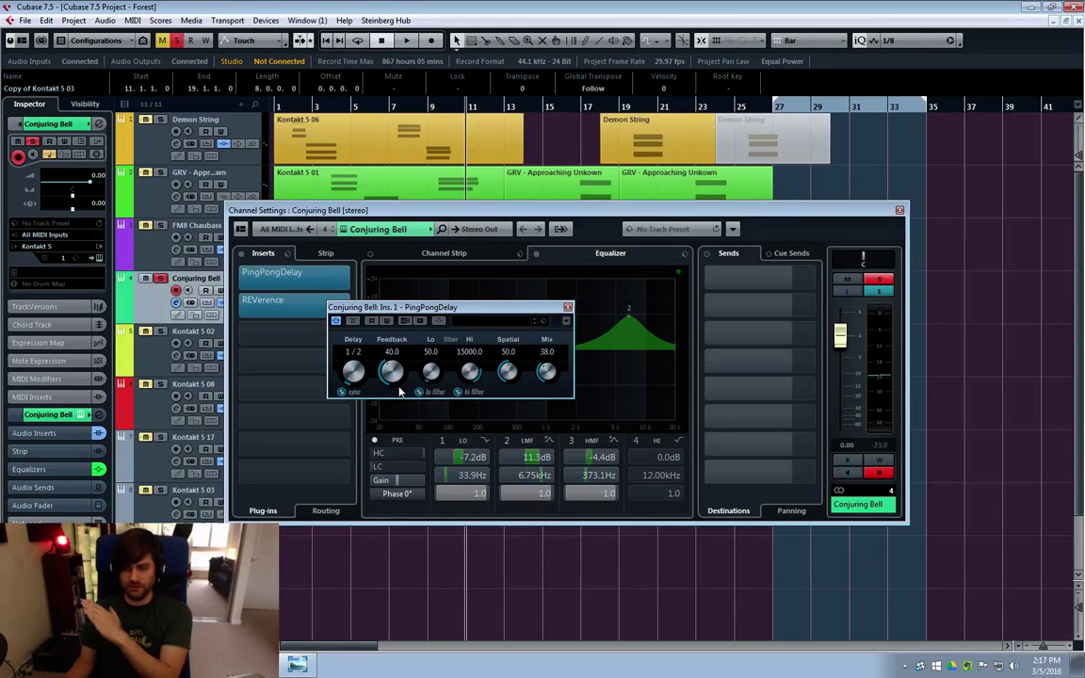
pyautogui.click(568, 307)
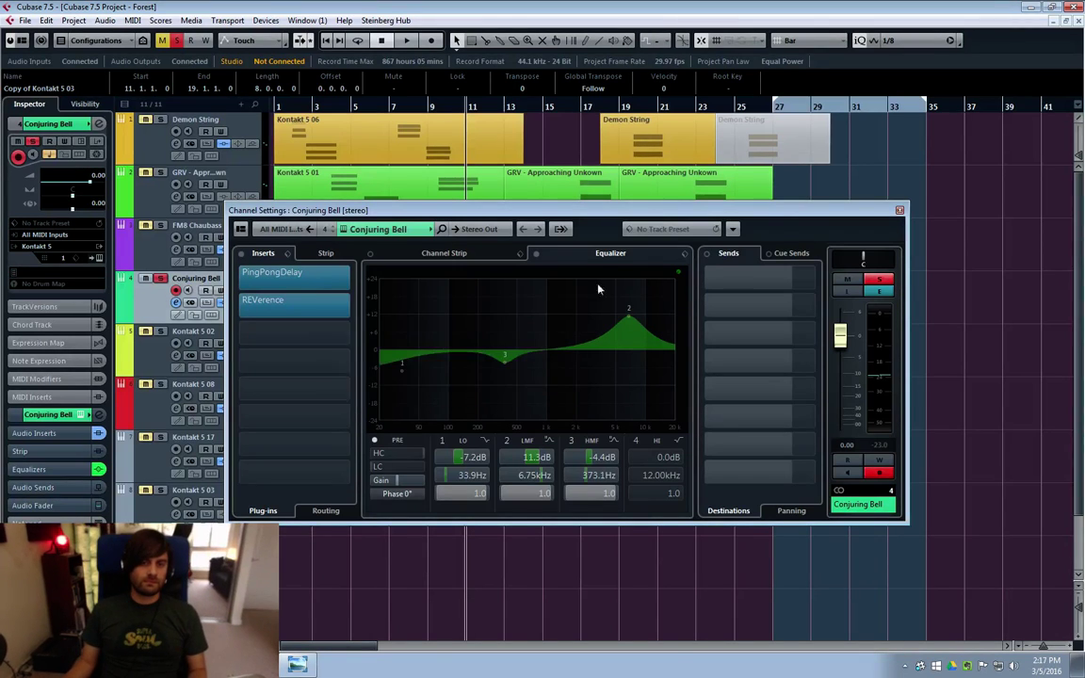
pyautogui.click(898, 211)
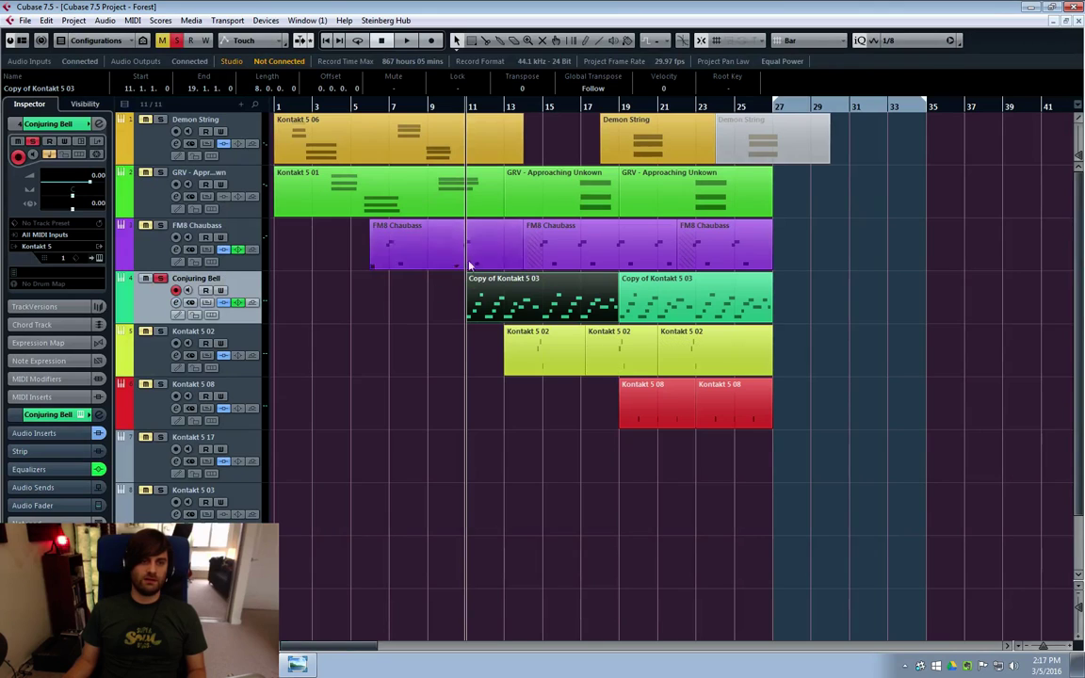
# Listen to the first Conjuring Bell part in its note editor through bar 19, then return to the arrangement and deselect the part
pyautogui.doubleClick(488, 307)
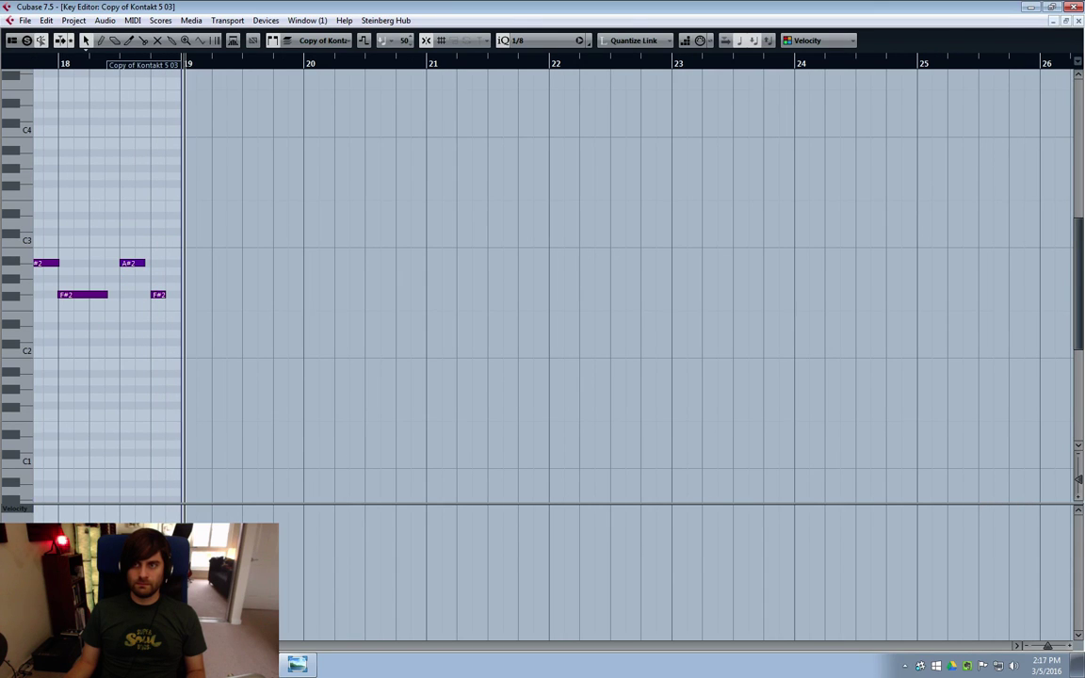
pyautogui.click(1078, 20)
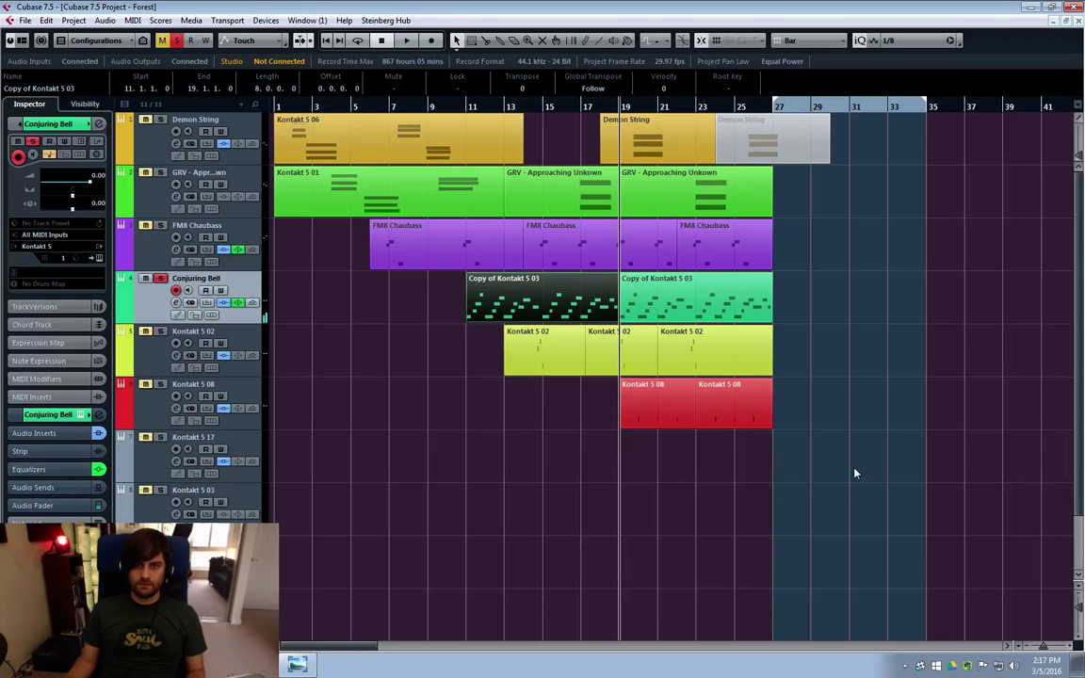
pyautogui.click(503, 428)
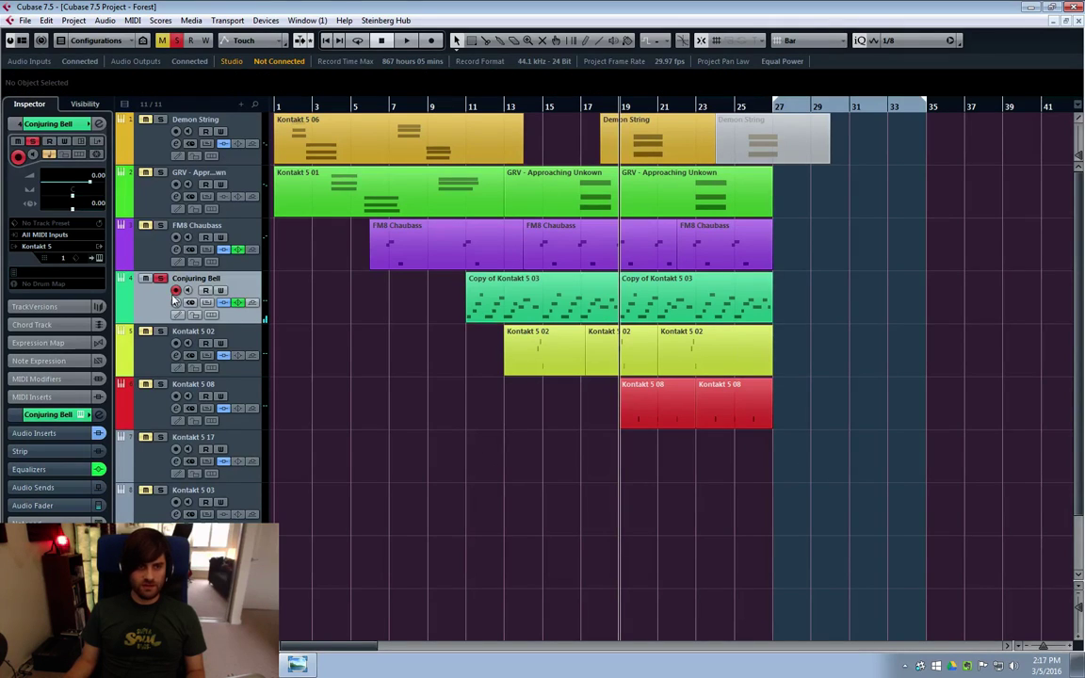
# Listen to the full arrangement from bar 9 past bar 27 with the bell unsoloed, then clear the locator range at bar 15
pyautogui.click(429, 107)
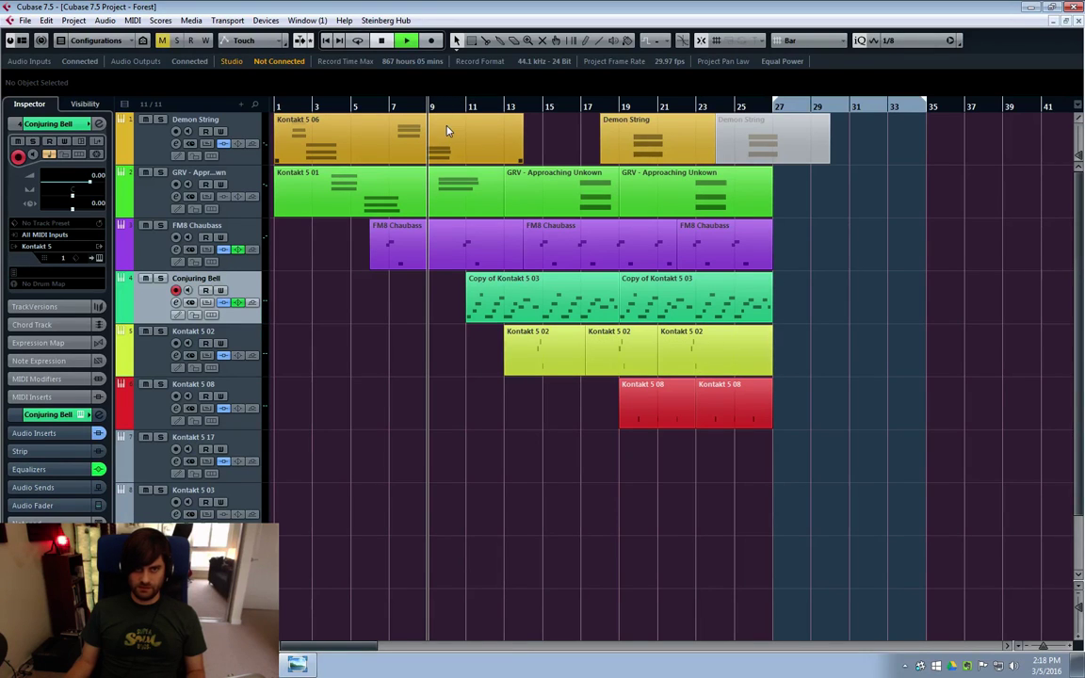
pyautogui.press('space')
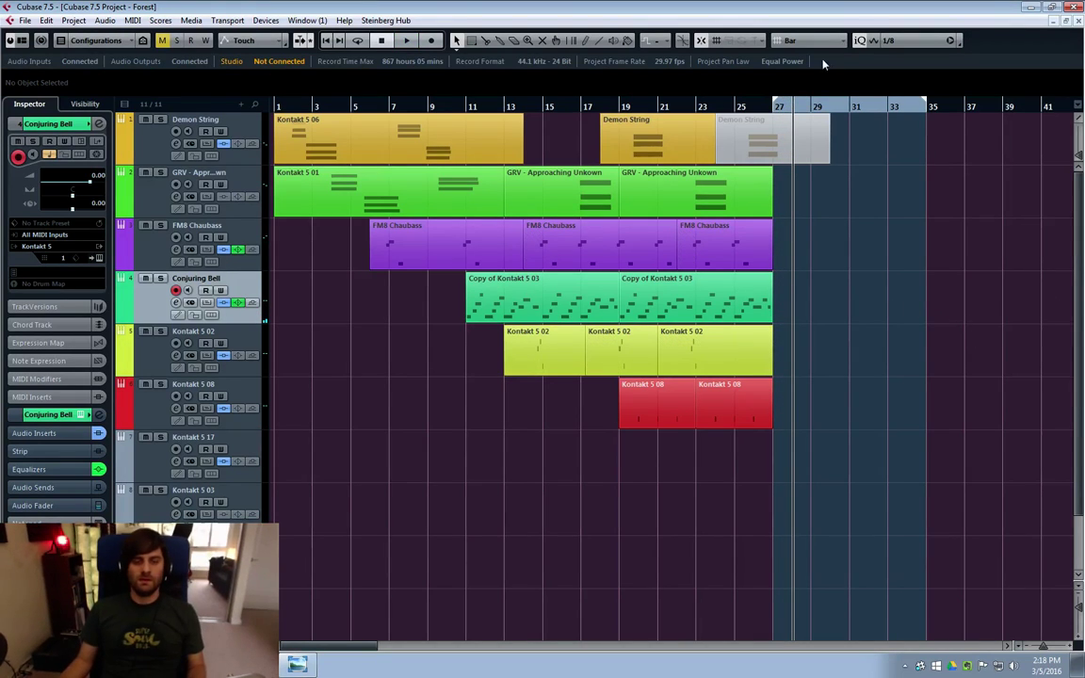
pyautogui.click(545, 100)
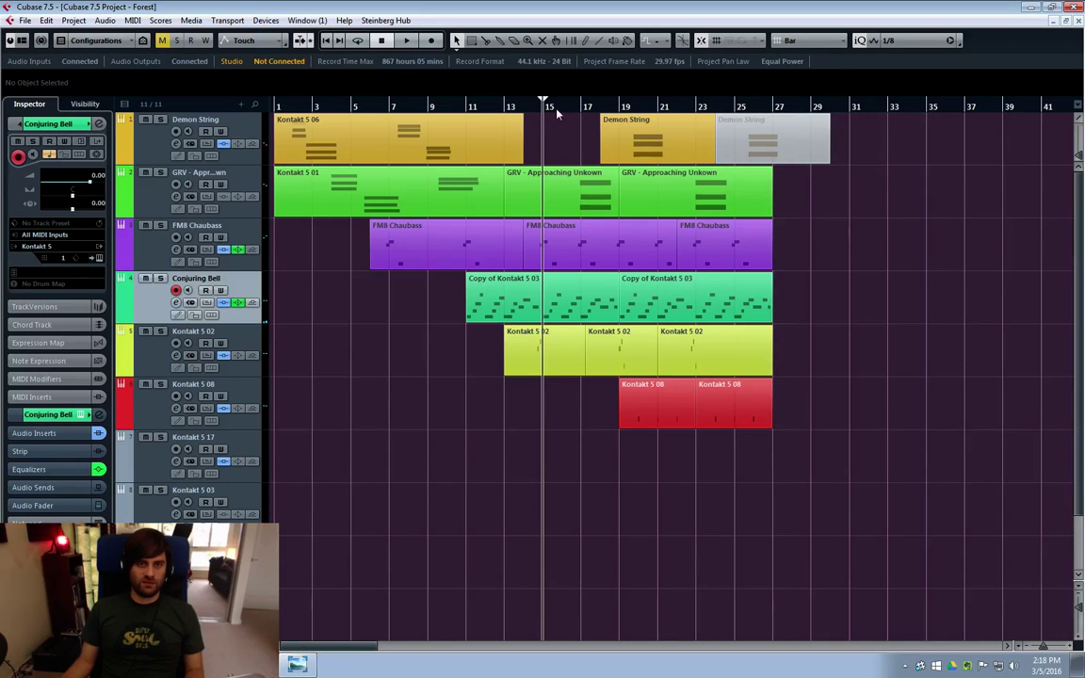
pyautogui.click(782, 102)
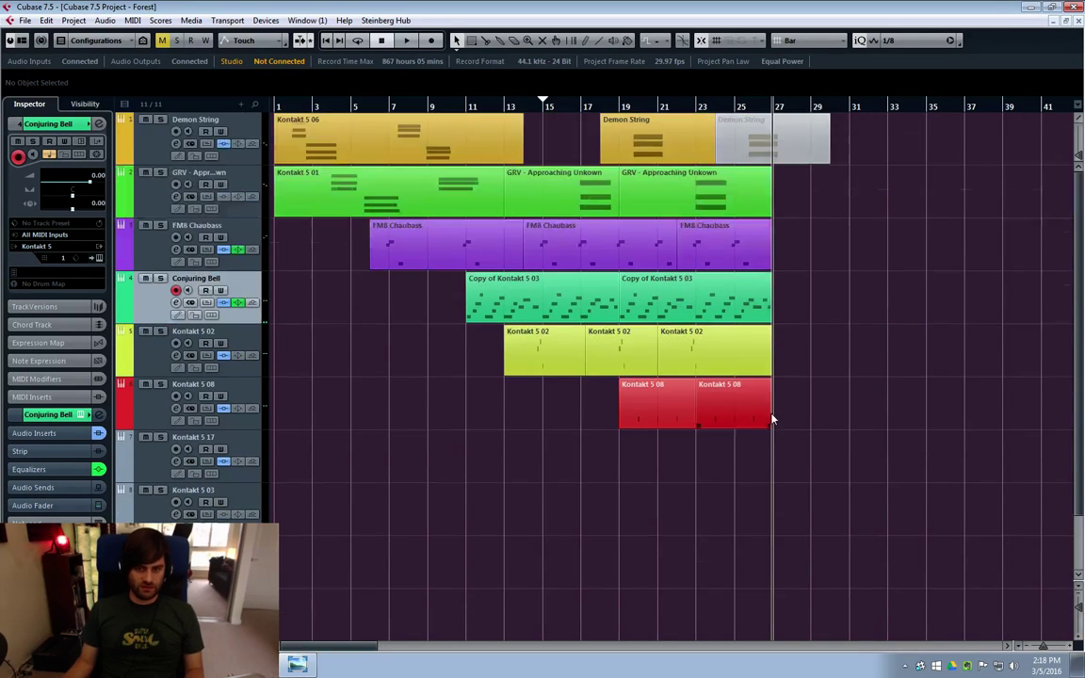
pyautogui.scroll(-2, 796, 426)
pyautogui.scroll(2, 797, 426)
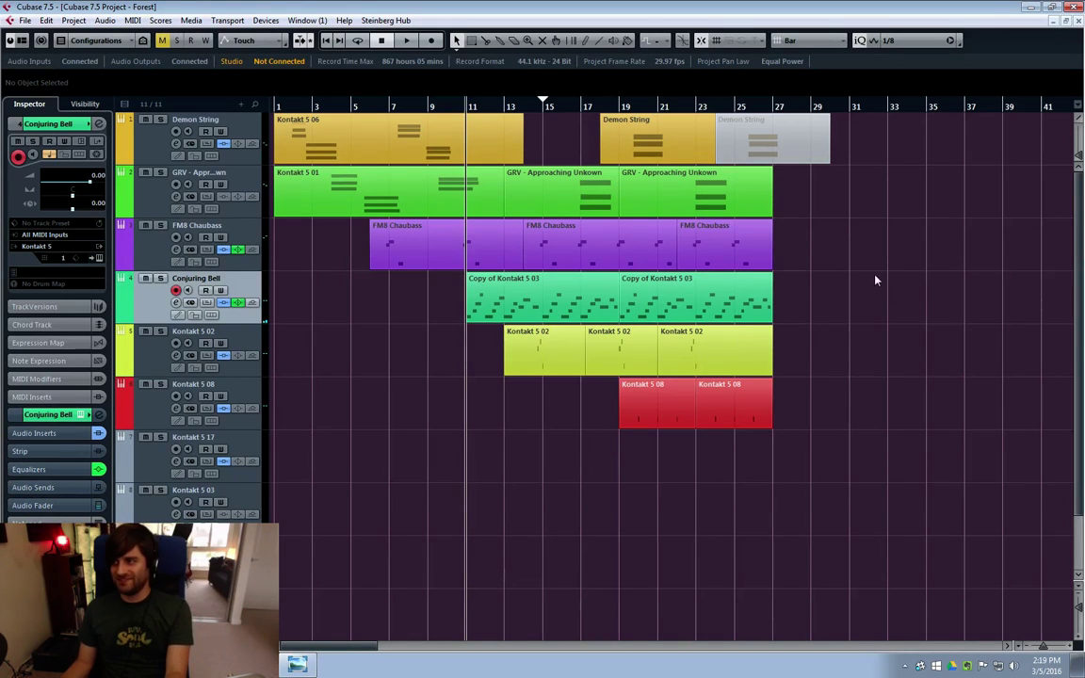
# Move the cursor to bar 25 and bypass the PingPongDelay insert on the Conjuring Bell track
pyautogui.click(734, 105)
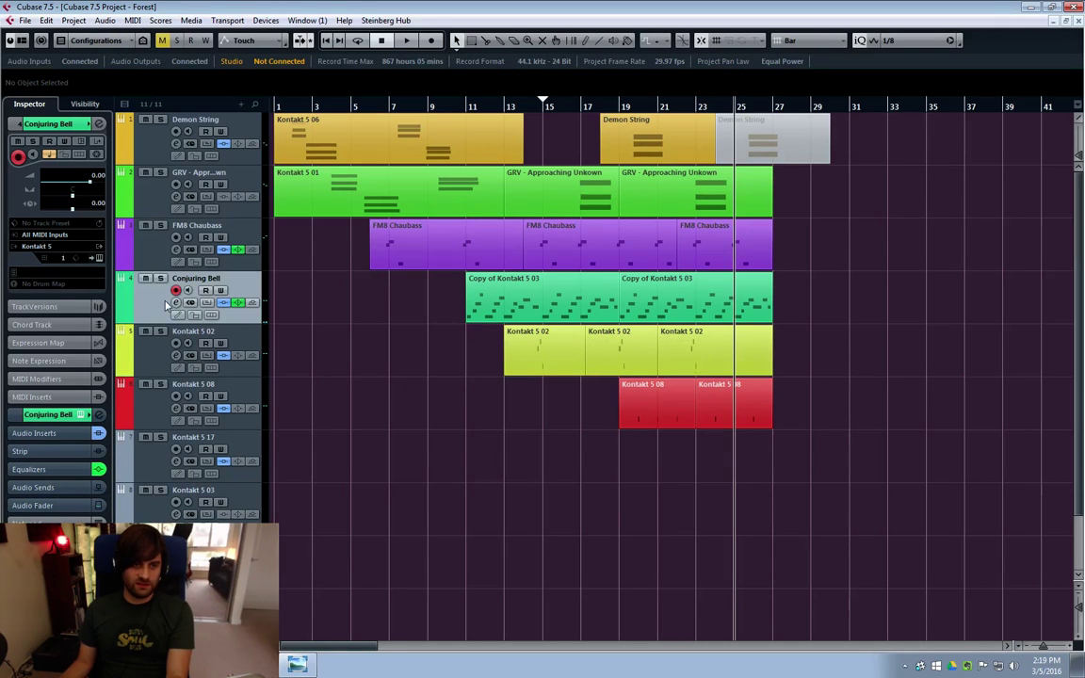
pyautogui.click(175, 302)
pyautogui.click(243, 280)
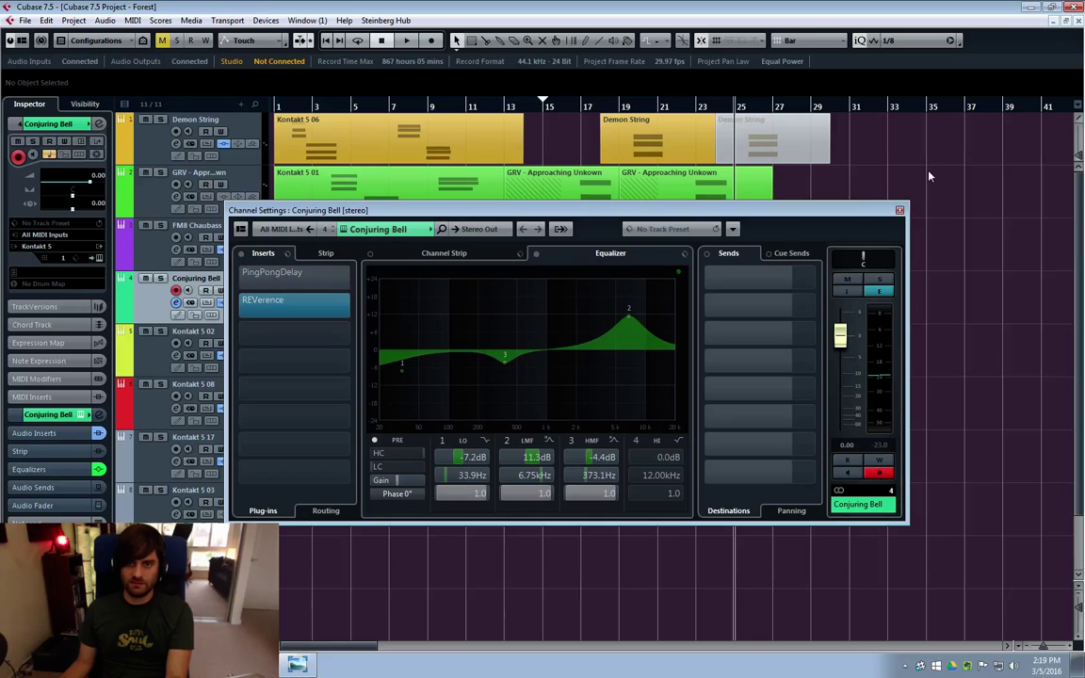
pyautogui.click(898, 211)
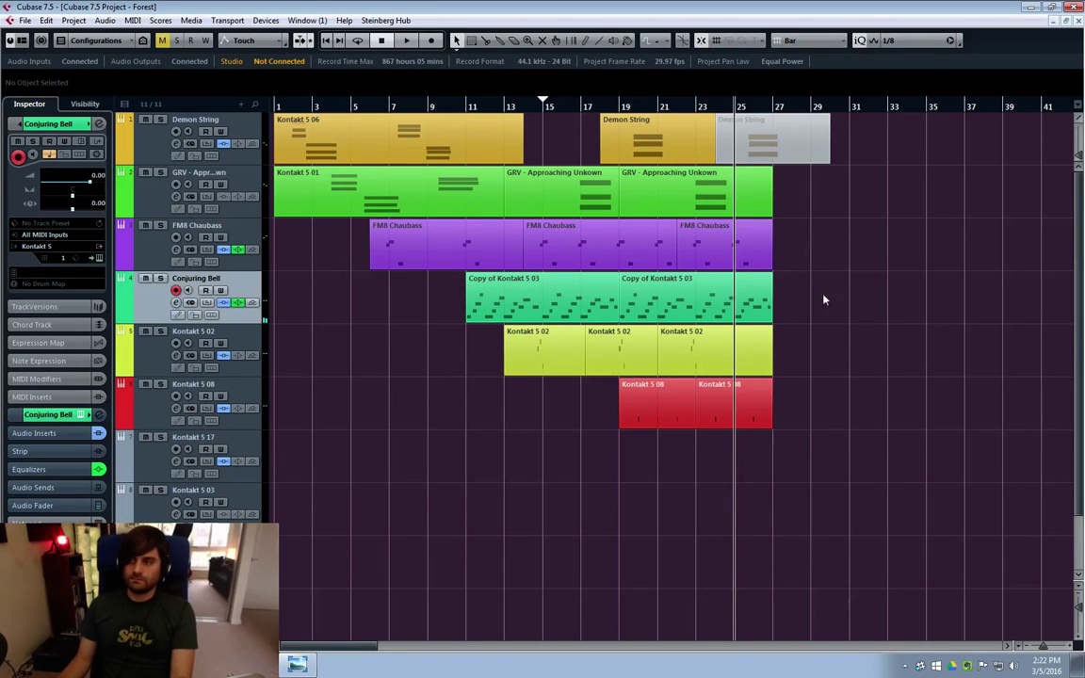
# Place the cursor at bar 23 and select the Demon String, GRV and Conjuring Bell tracks in turn to audition their sounds
pyautogui.click(702, 109)
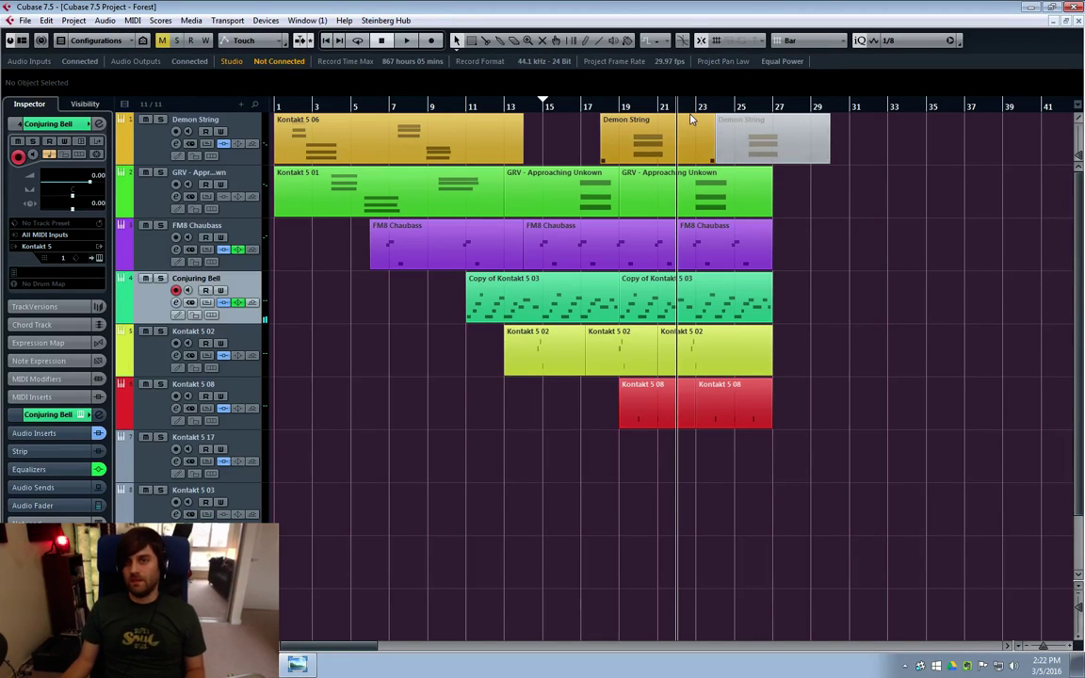
pyautogui.click(697, 105)
pyautogui.click(301, 153)
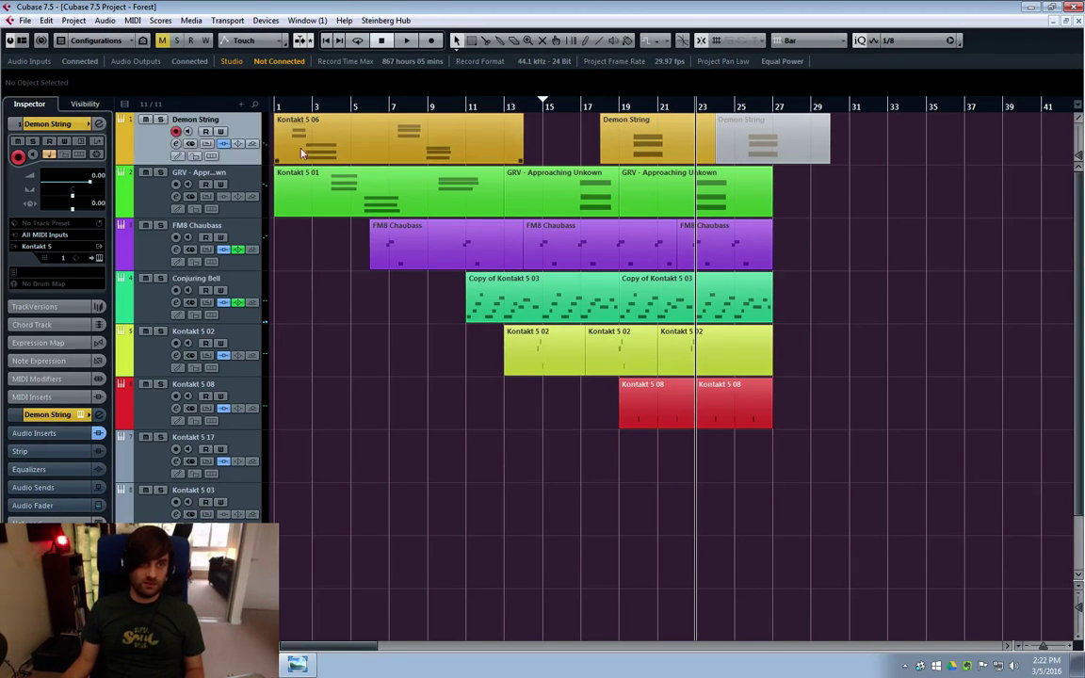
pyautogui.click(447, 179)
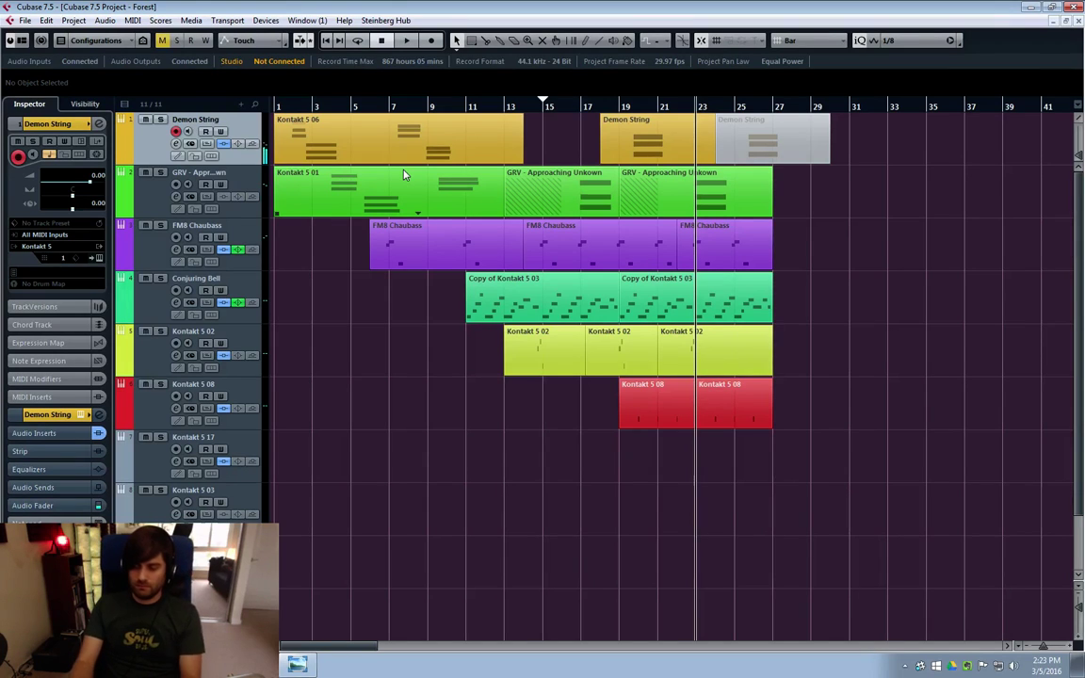
pyautogui.click(162, 195)
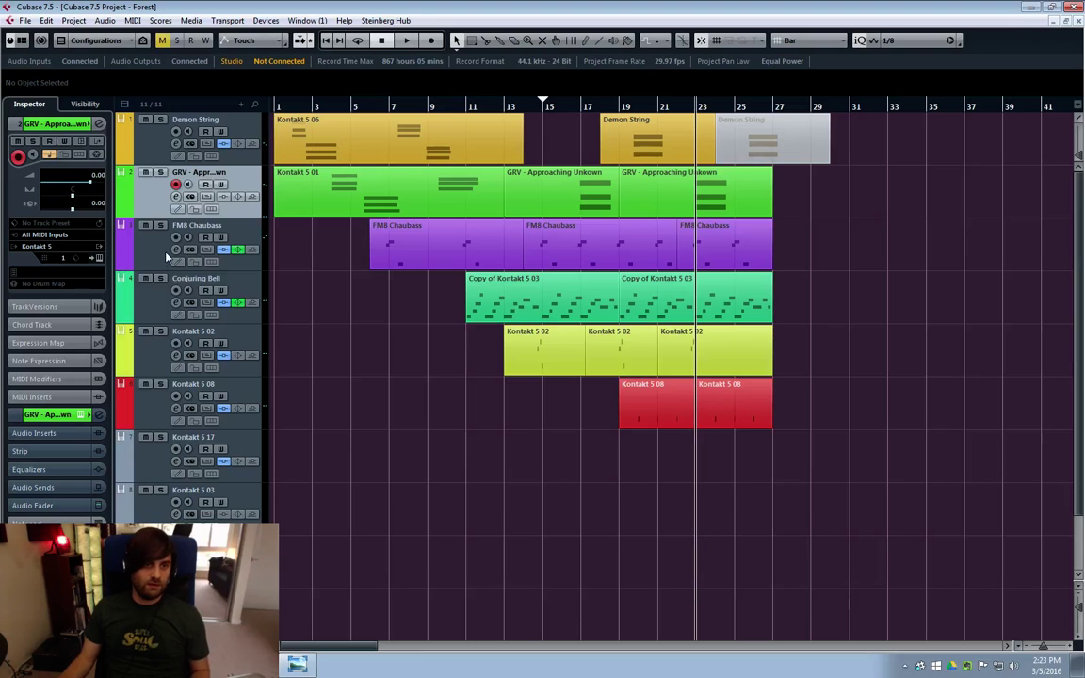
pyautogui.click(166, 307)
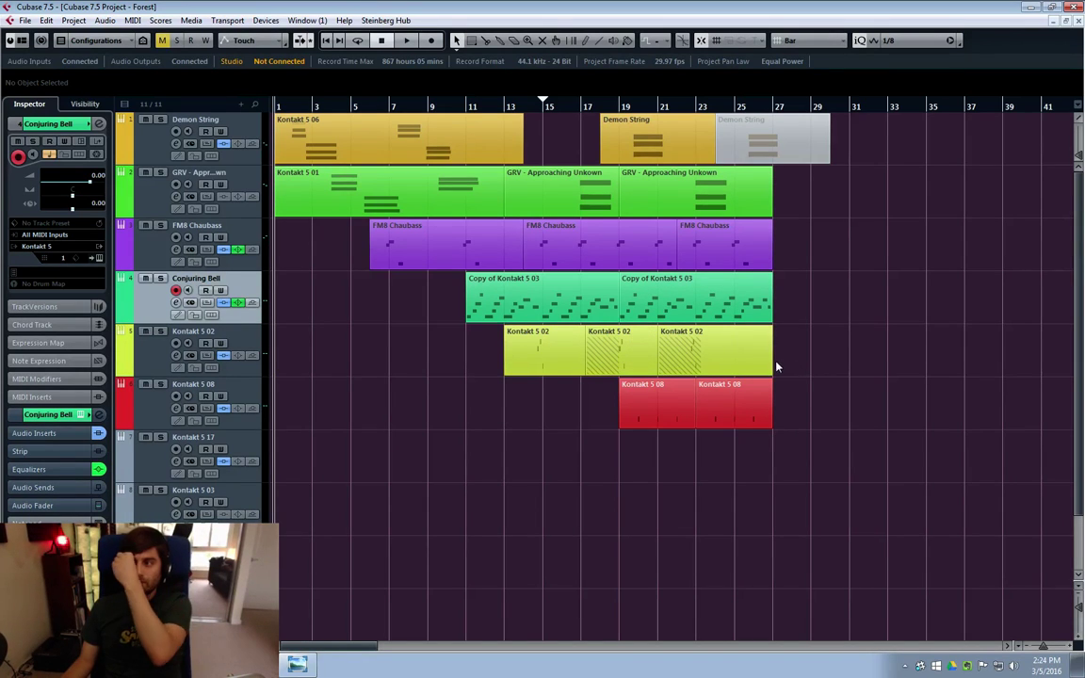
# Play the arrangement past its end at bar 27, then revisit bars 25 and 19 and return the cursor to bar 23
pyautogui.press('space')
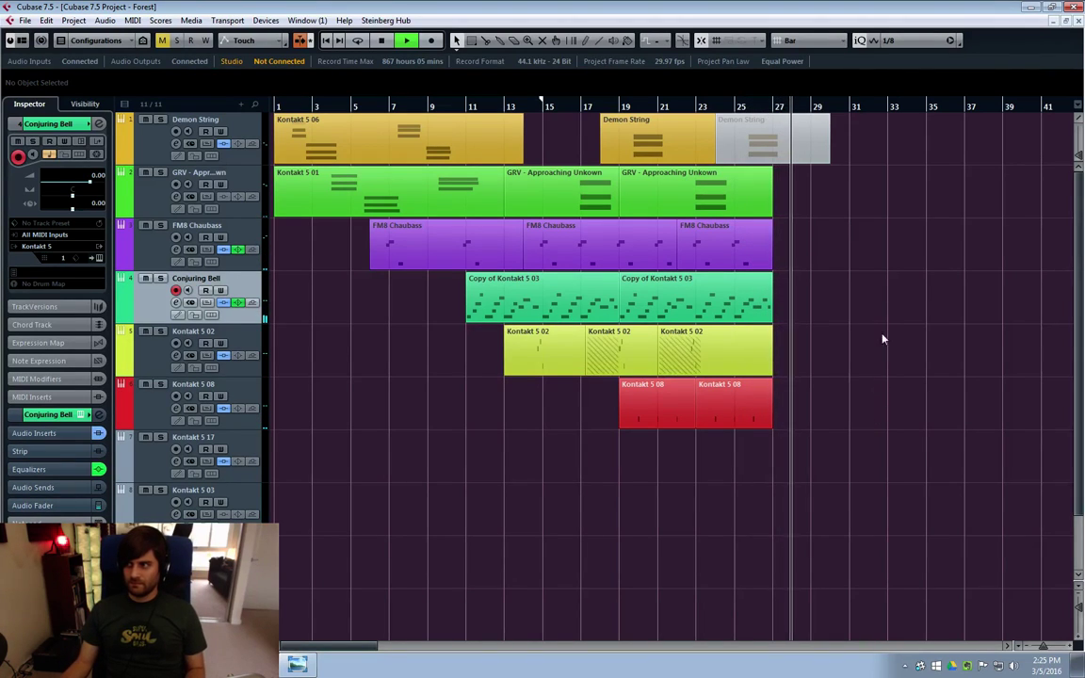
pyautogui.press('space')
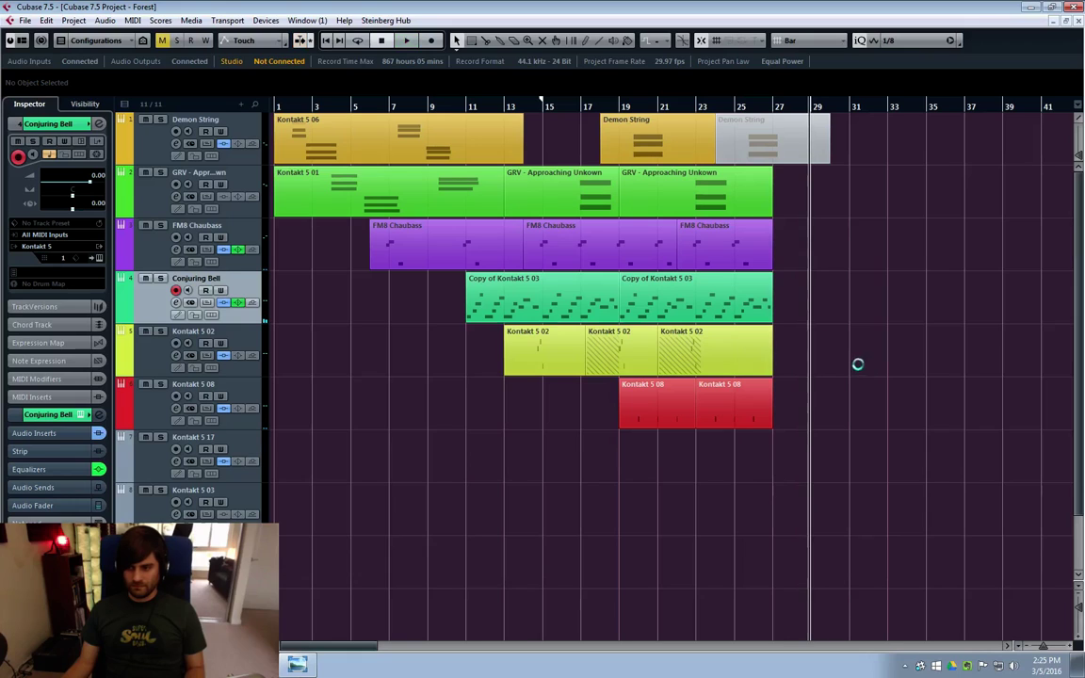
pyautogui.click(695, 106)
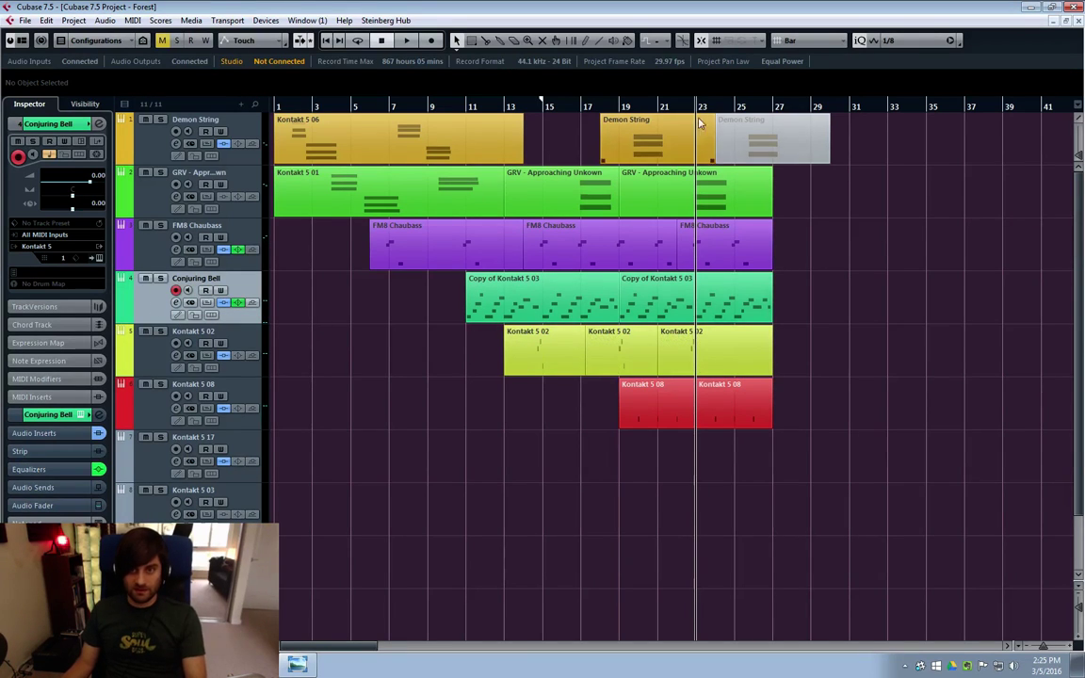
pyautogui.click(739, 111)
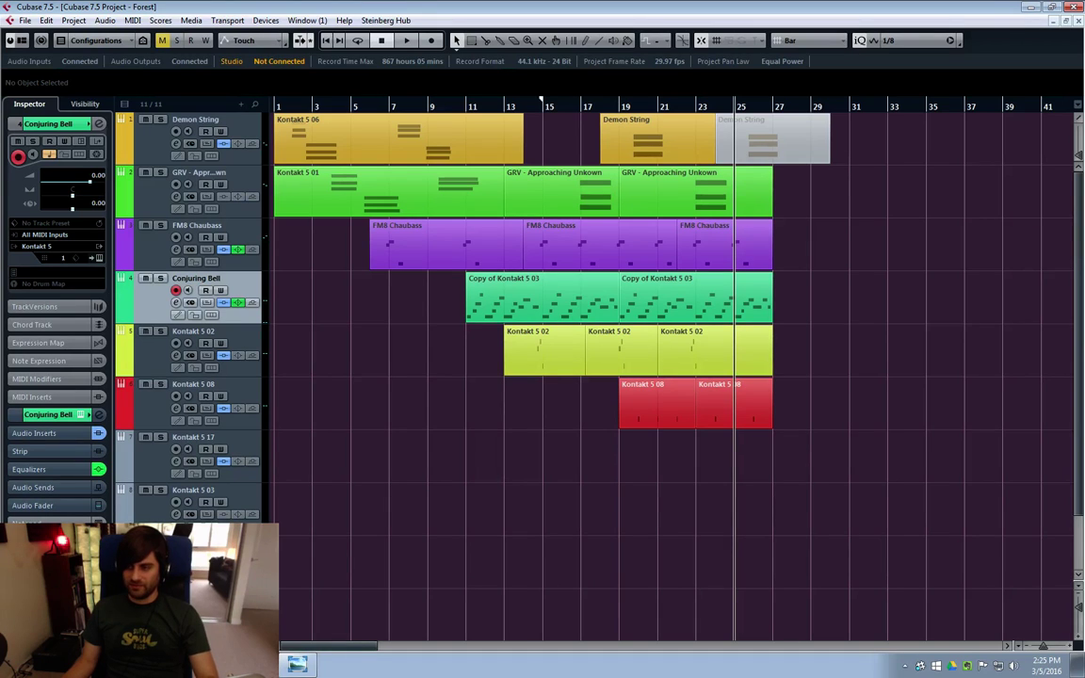
pyautogui.click(696, 105)
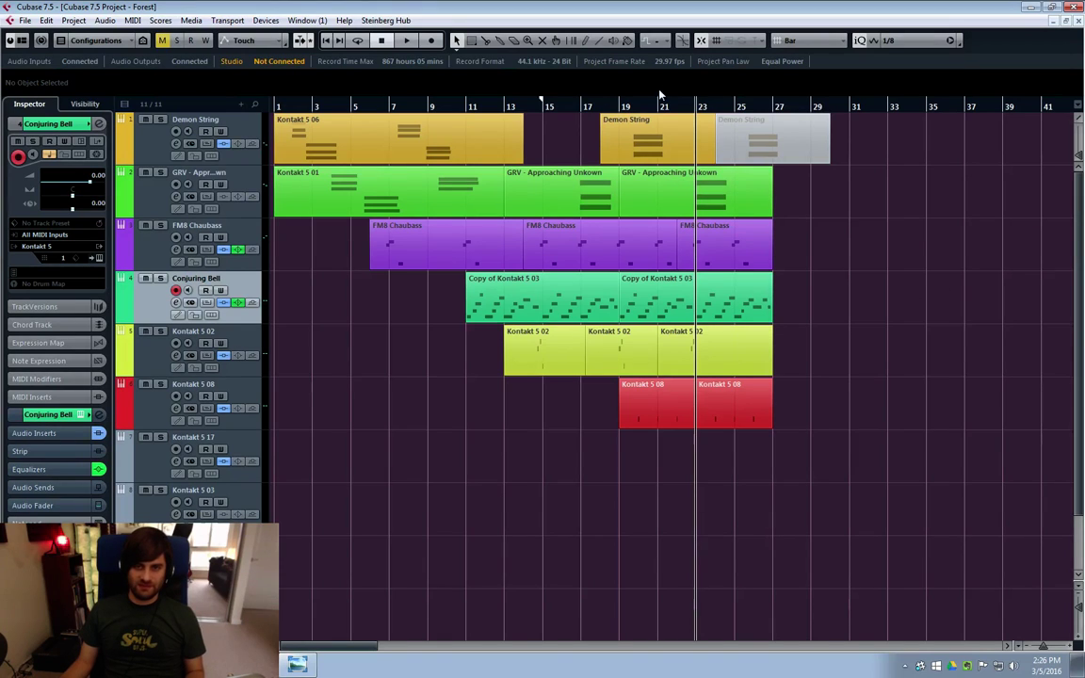
pyautogui.moveTo(659, 94); pyautogui.dragTo(617, 94)
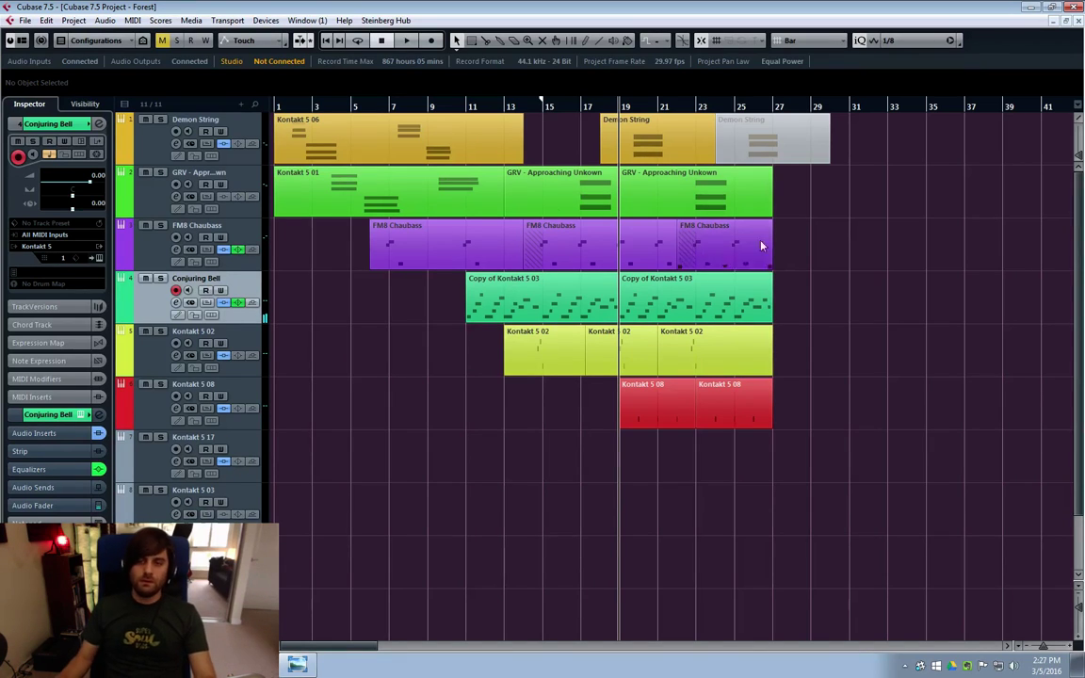
pyautogui.click(694, 141)
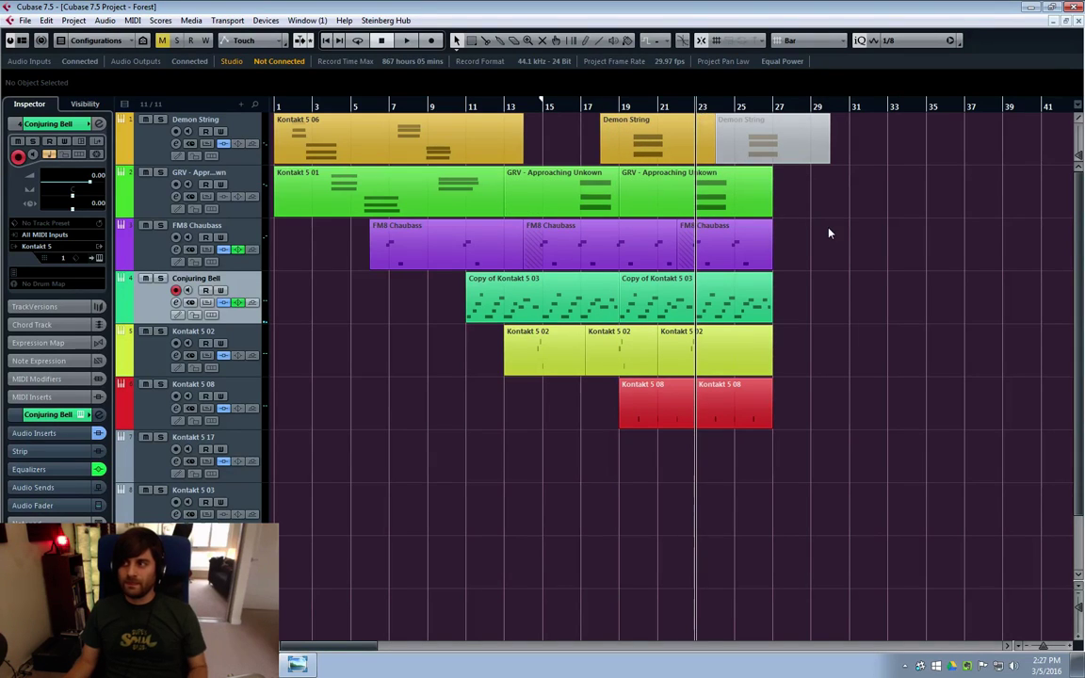
# Play on from bar 23 into the empty bars past bar 38, then check the Conjuring Bell channel's inserts and equalizer
pyautogui.press('space')
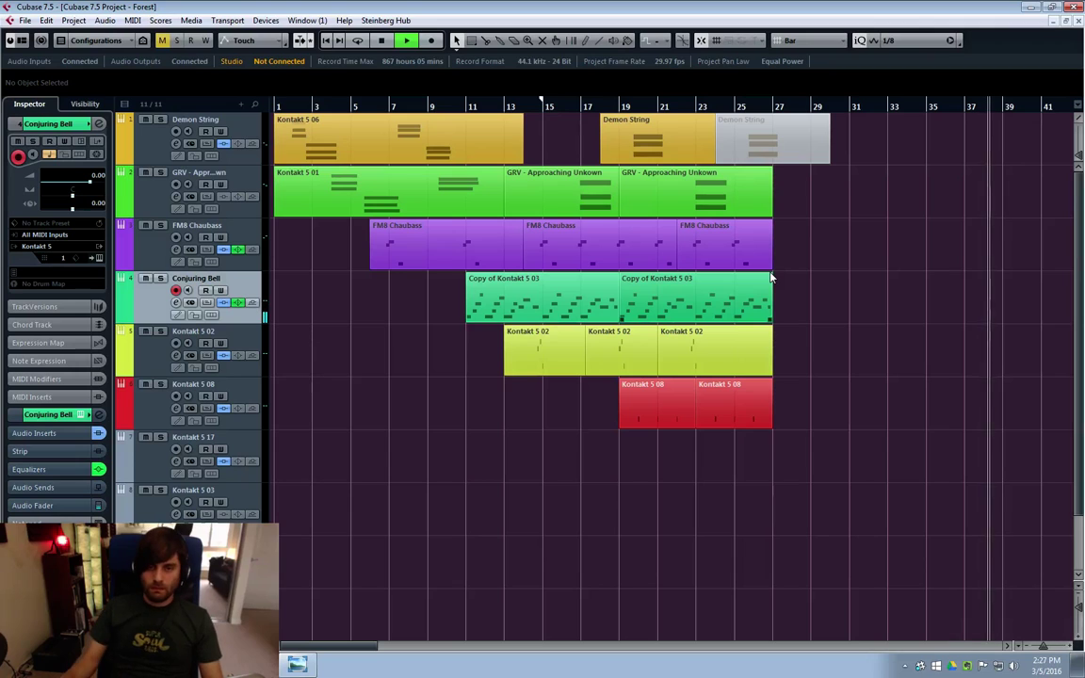
pyautogui.hscroll(10, 659, 188)
pyautogui.press('space')
pyautogui.moveTo(435, 650); pyautogui.dragTo(357, 650)
pyautogui.click(175, 304)
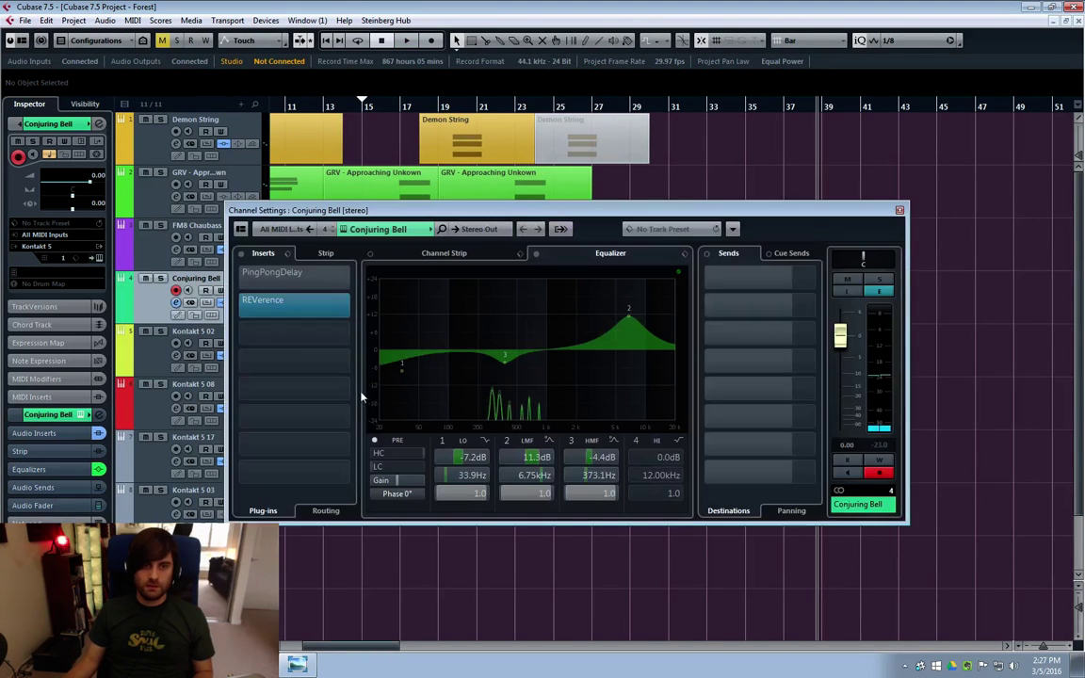
pyautogui.click(899, 210)
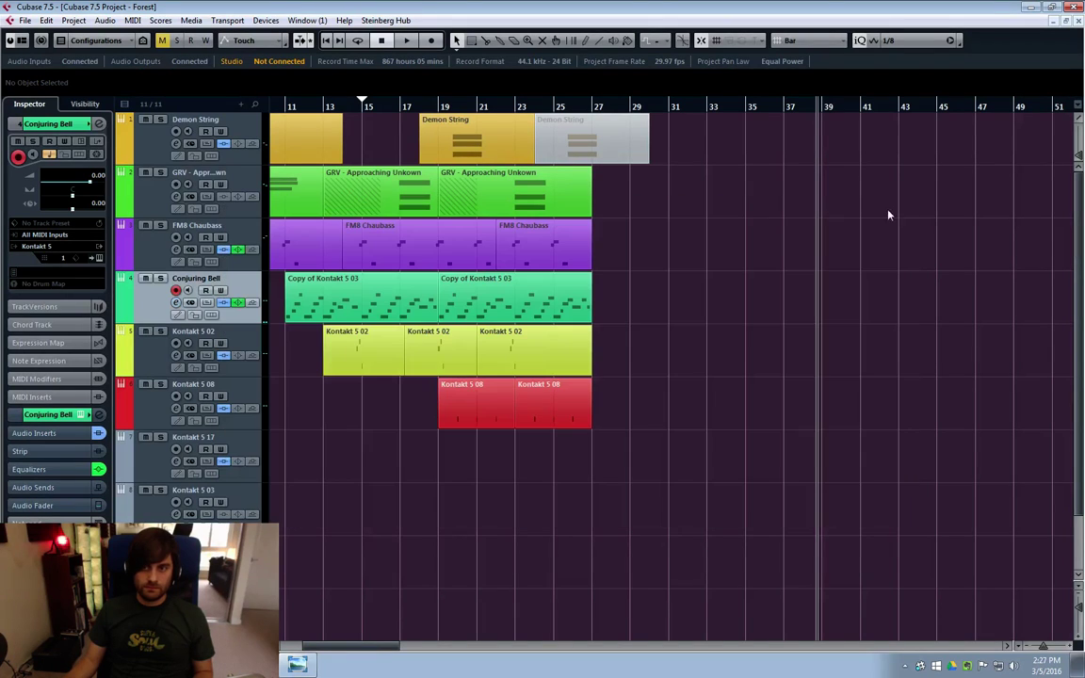
# Start playback at bar 21 and record a new Conjuring Bell part from bar 22 to bar 30
pyautogui.click(477, 105)
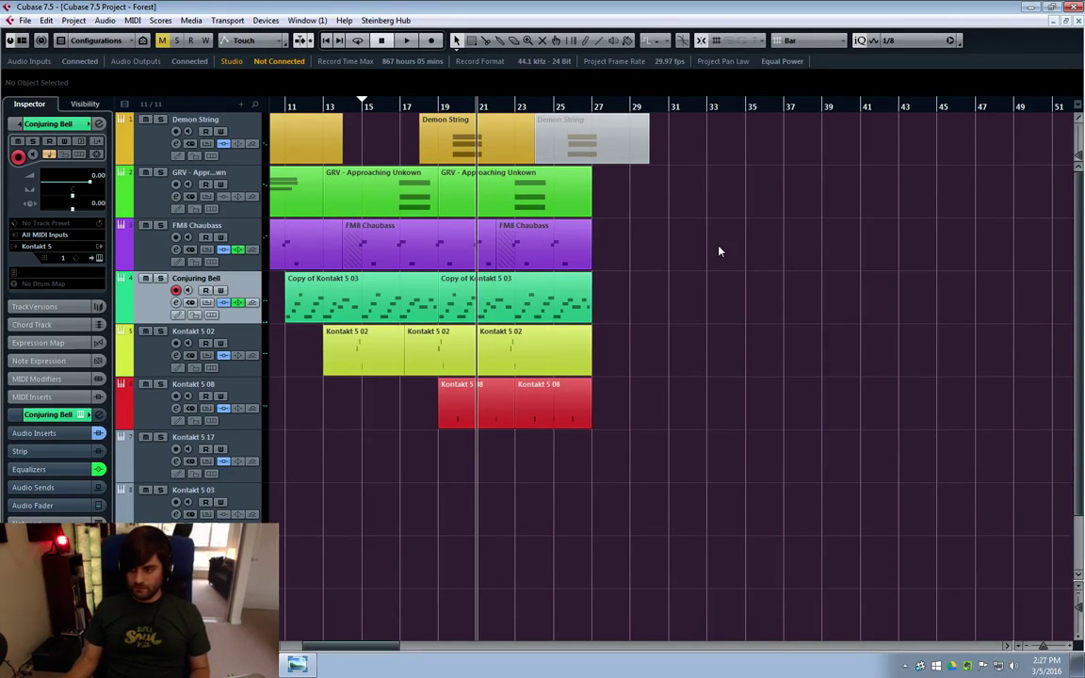
pyautogui.press('space')
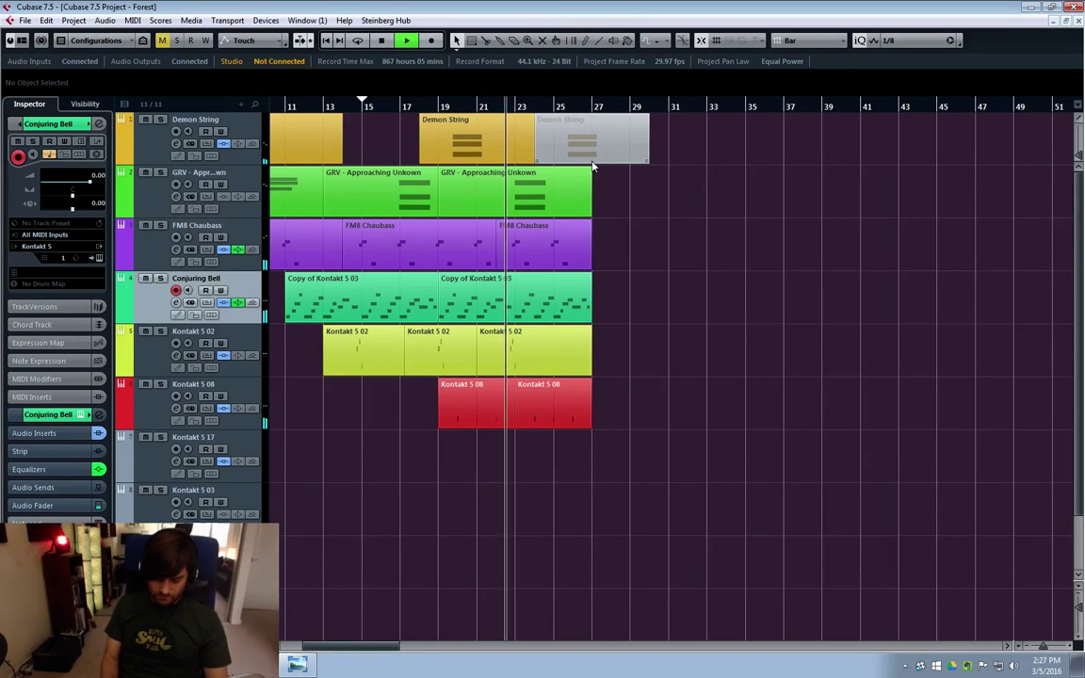
pyautogui.press('KP_Multiply')
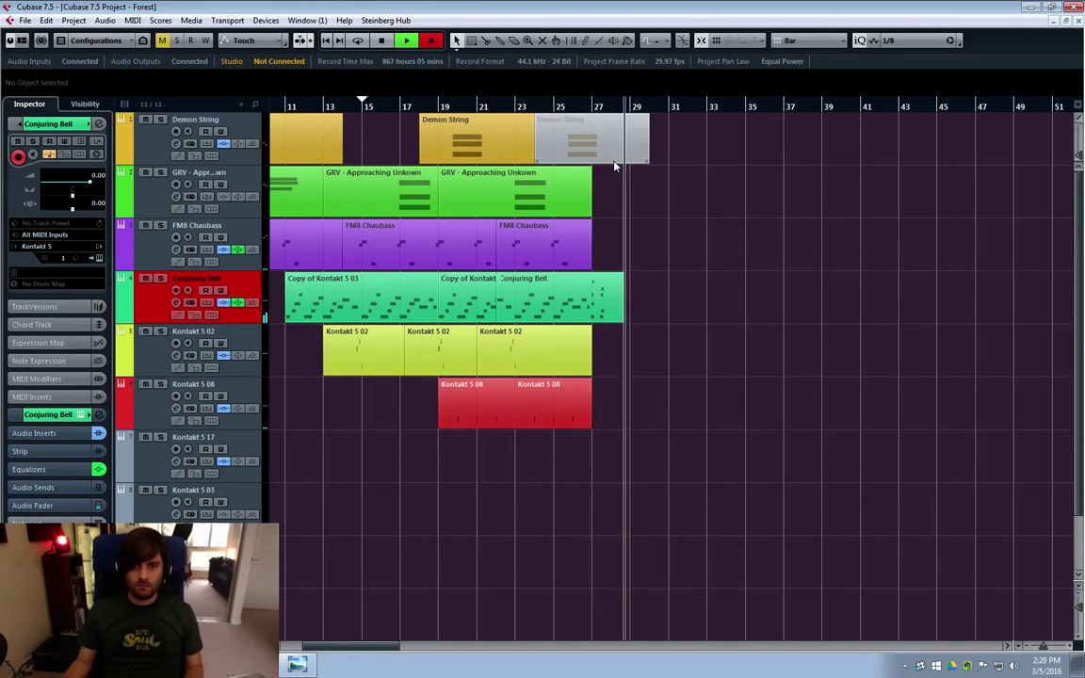
pyautogui.press('space')
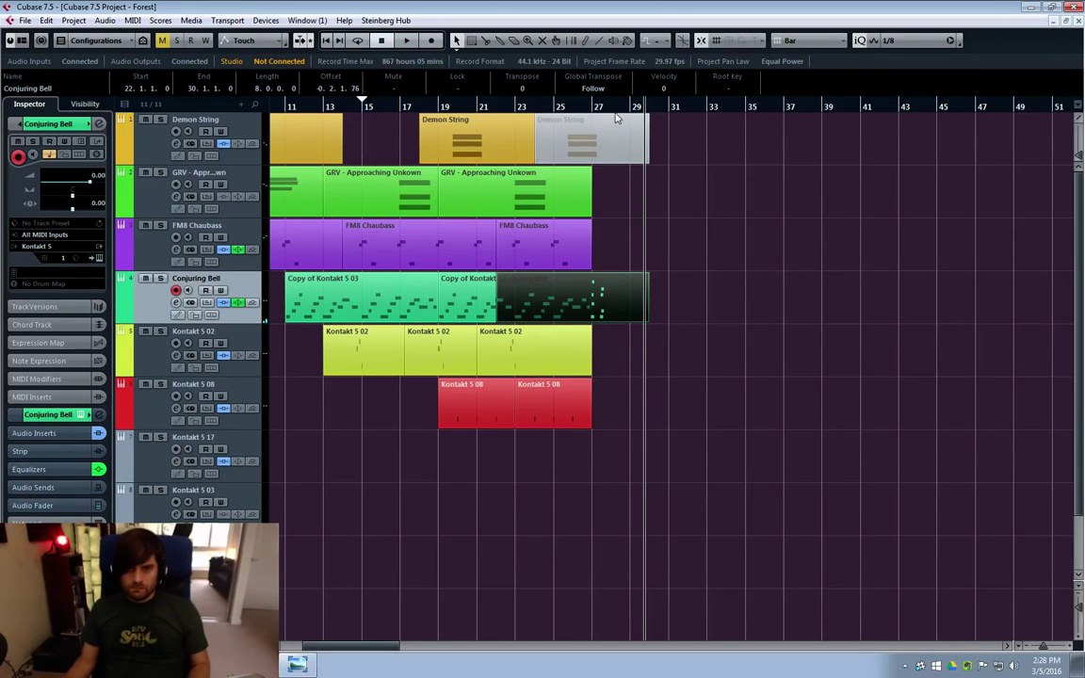
# Play back the passage around bar 25, then try recording a Conjuring Bell take from bar 26 to bar 30
pyautogui.press('KP_0')
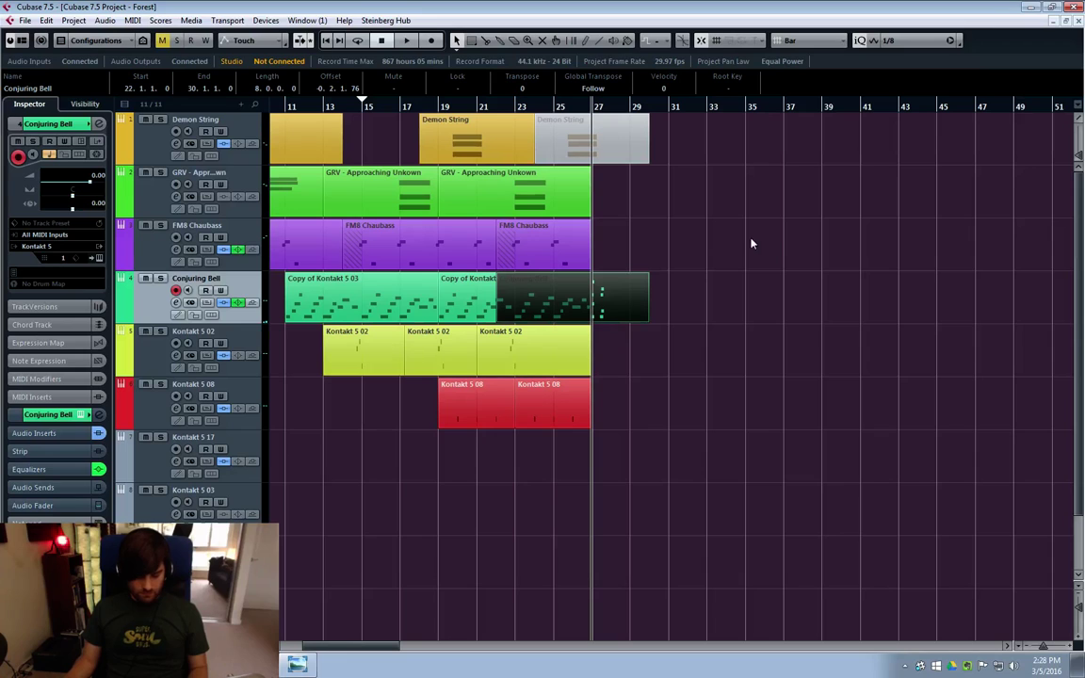
pyautogui.press('space')
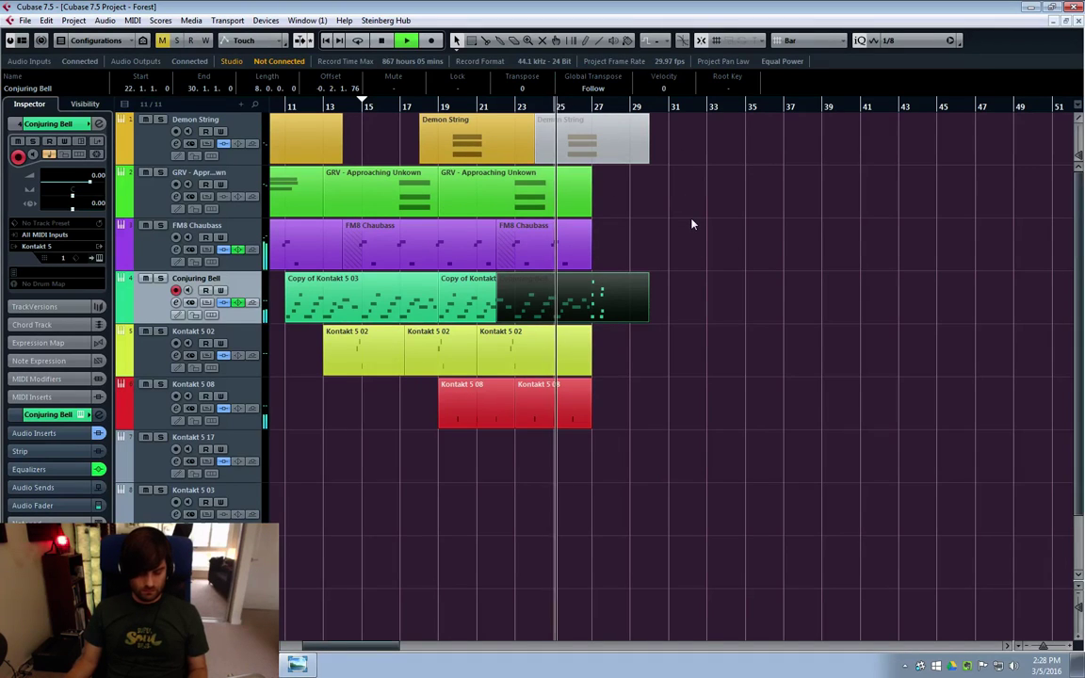
pyautogui.press('space')
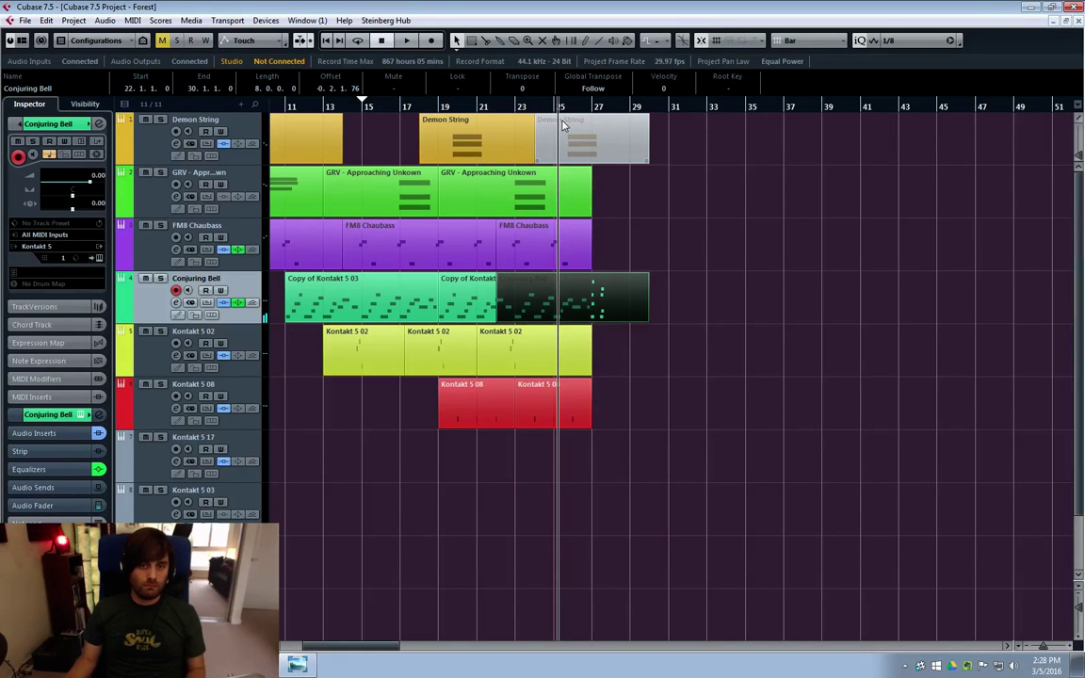
pyautogui.press('space')
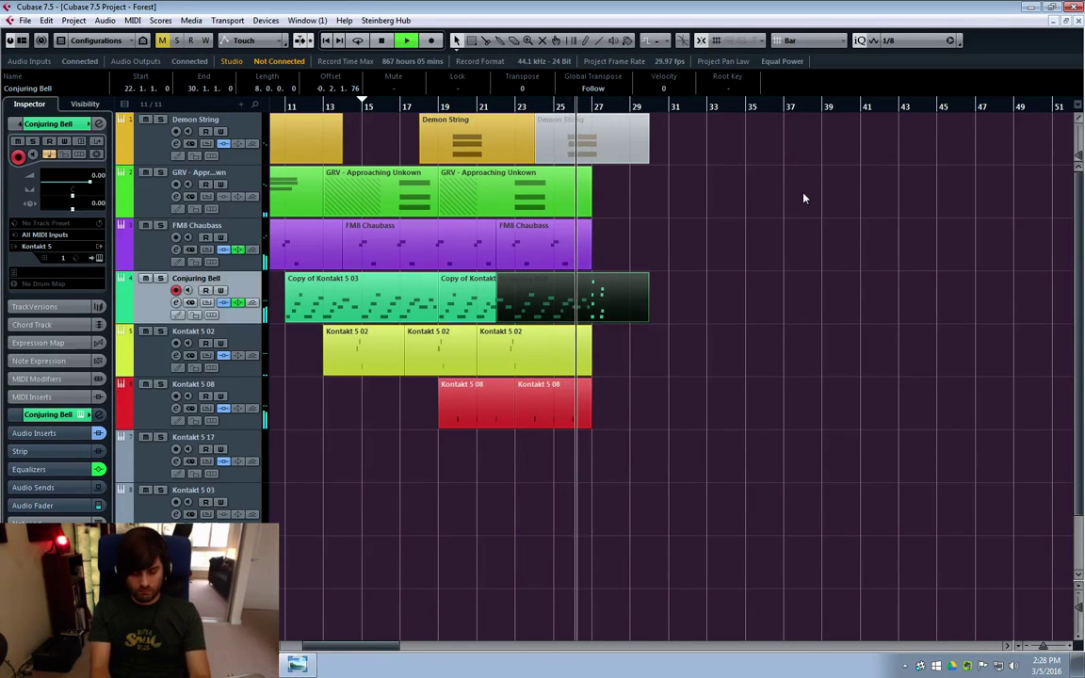
pyautogui.press('KP_Multiply')
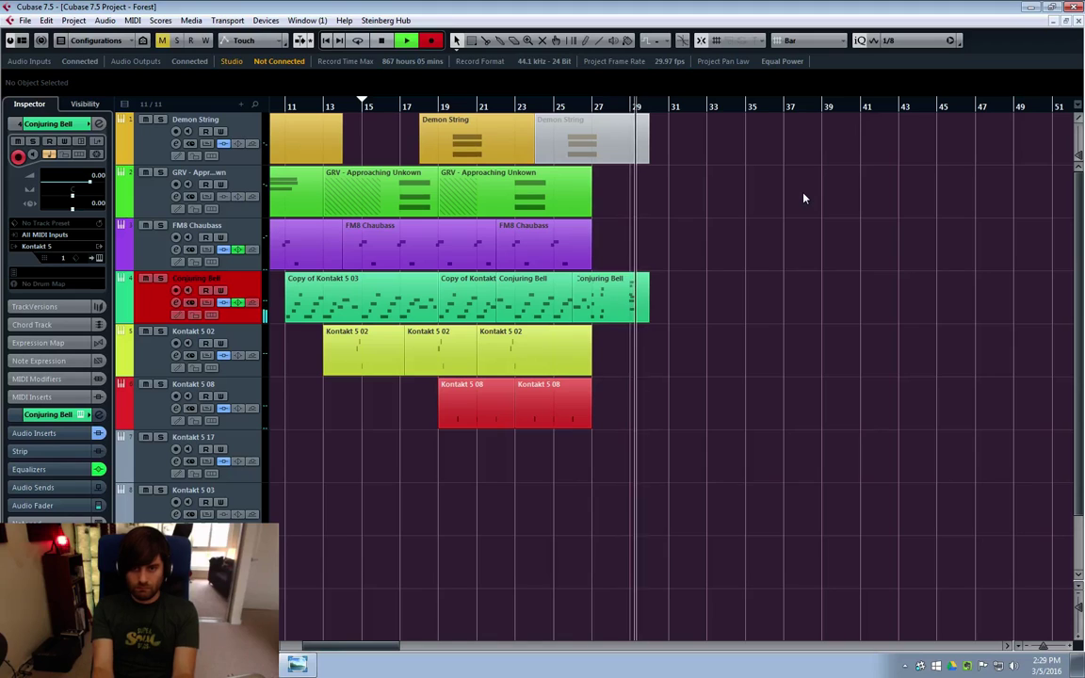
pyautogui.press('space')
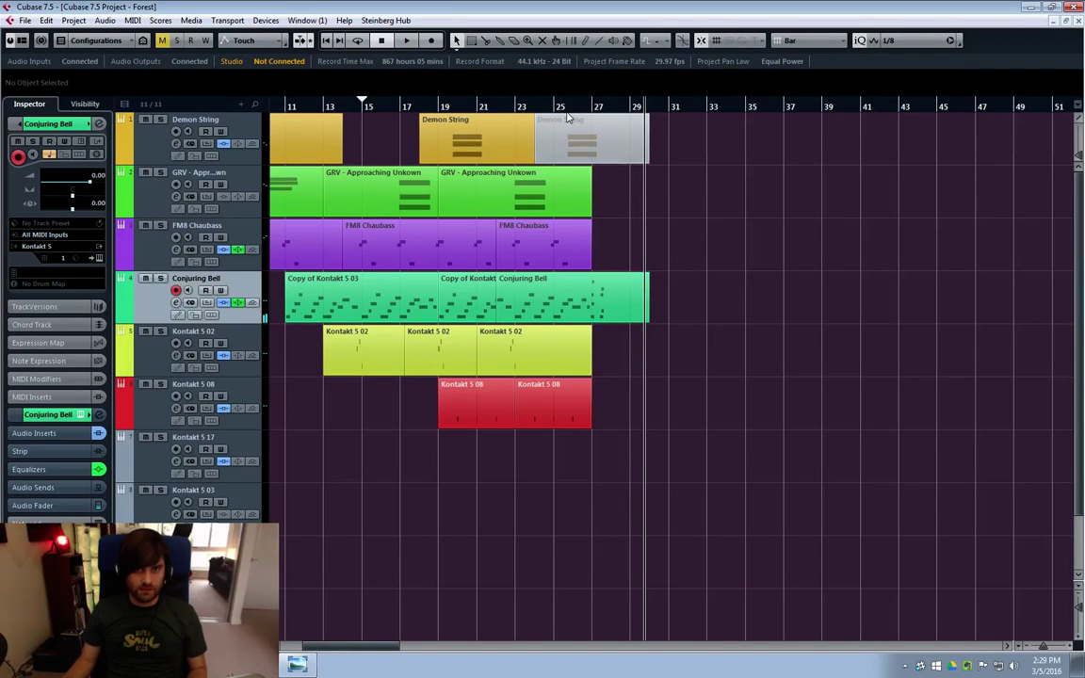
# Place the cursor near bar 26 and try another Conjuring Bell take up to bar 30
pyautogui.click(578, 111)
pyautogui.press('KP_Multiply')
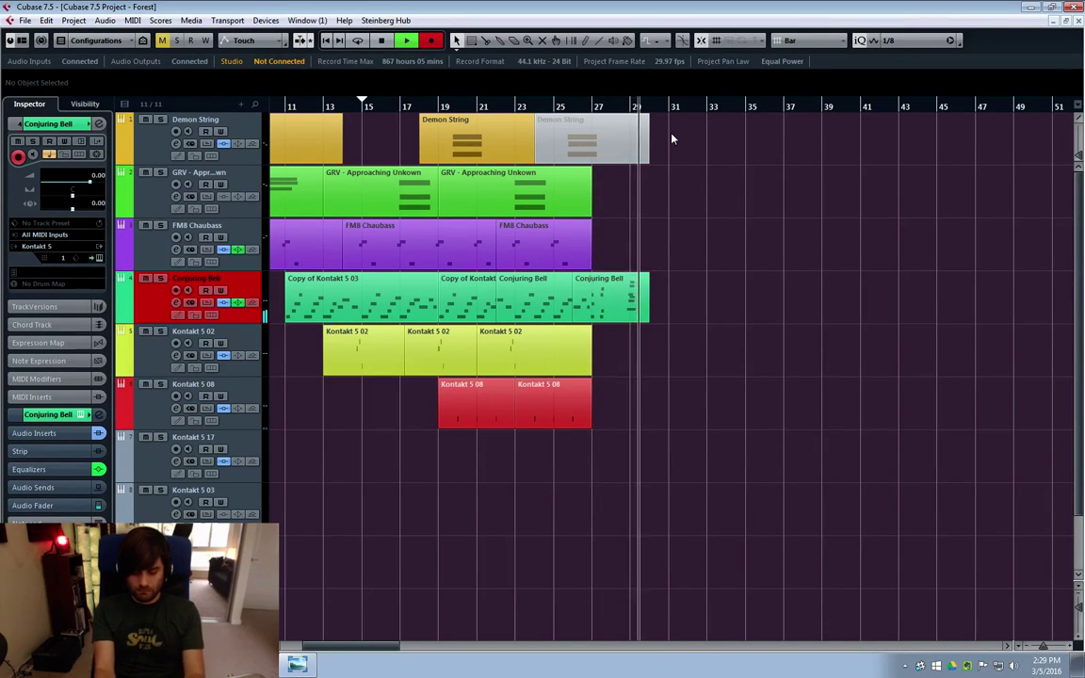
pyautogui.press('space')
pyautogui.press('KP_0')
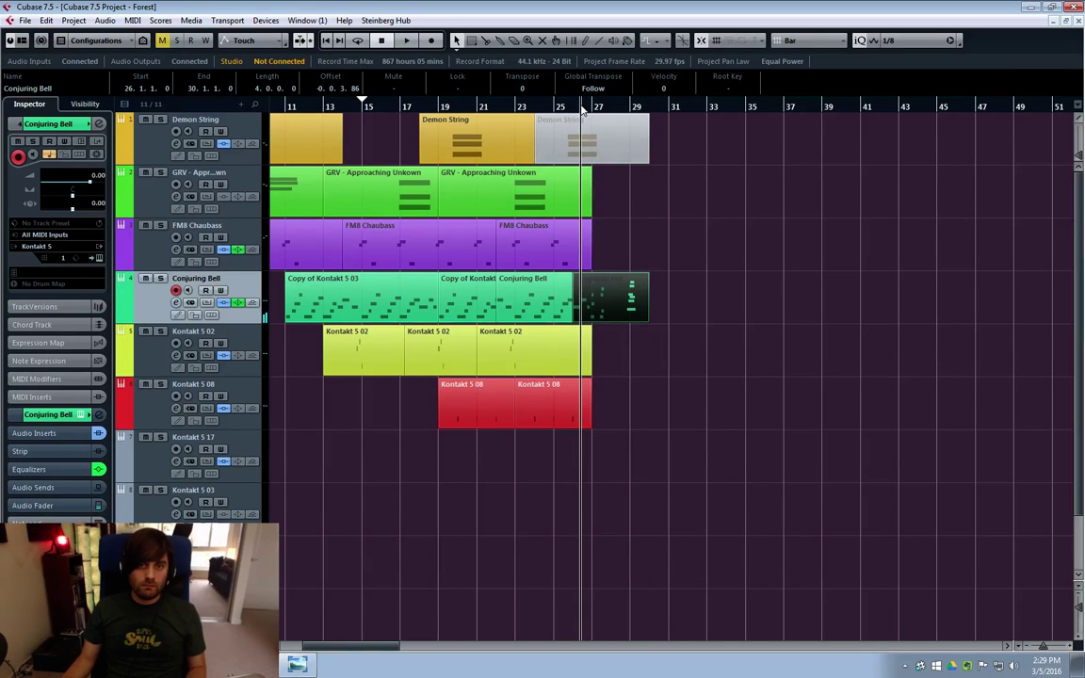
# Record the Conjuring Bell phrase again from bar 26 to bar 31 and glue it to the preceding Conjuring Bell part
pyautogui.press('space')
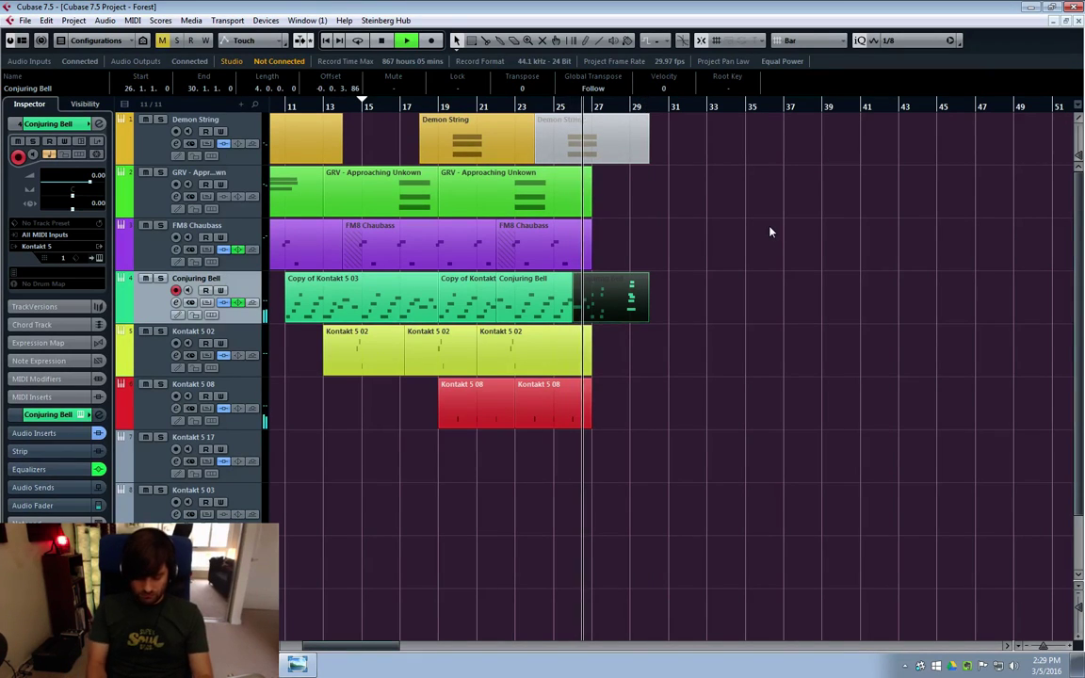
pyautogui.press('KP_Multiply')
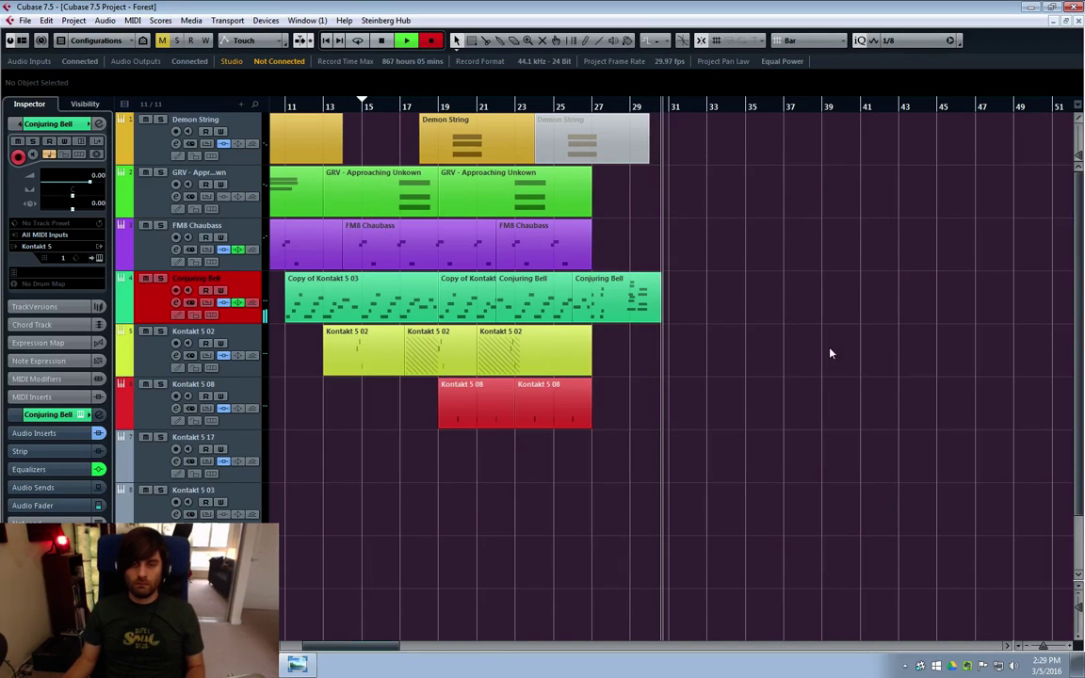
pyautogui.press('space')
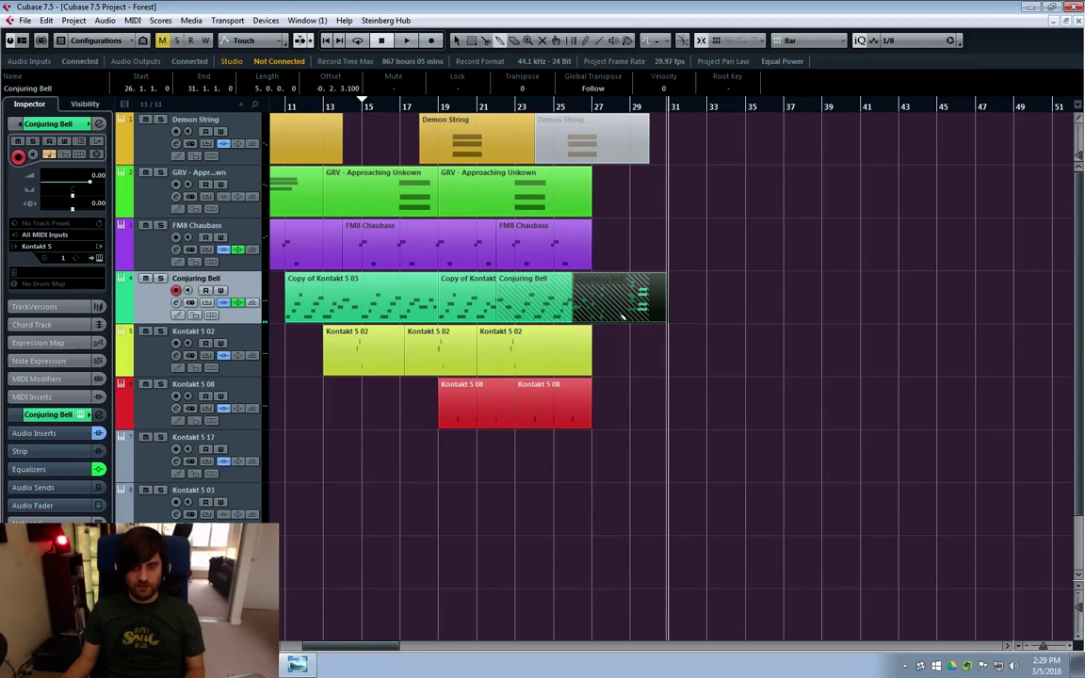
pyautogui.click(598, 332)
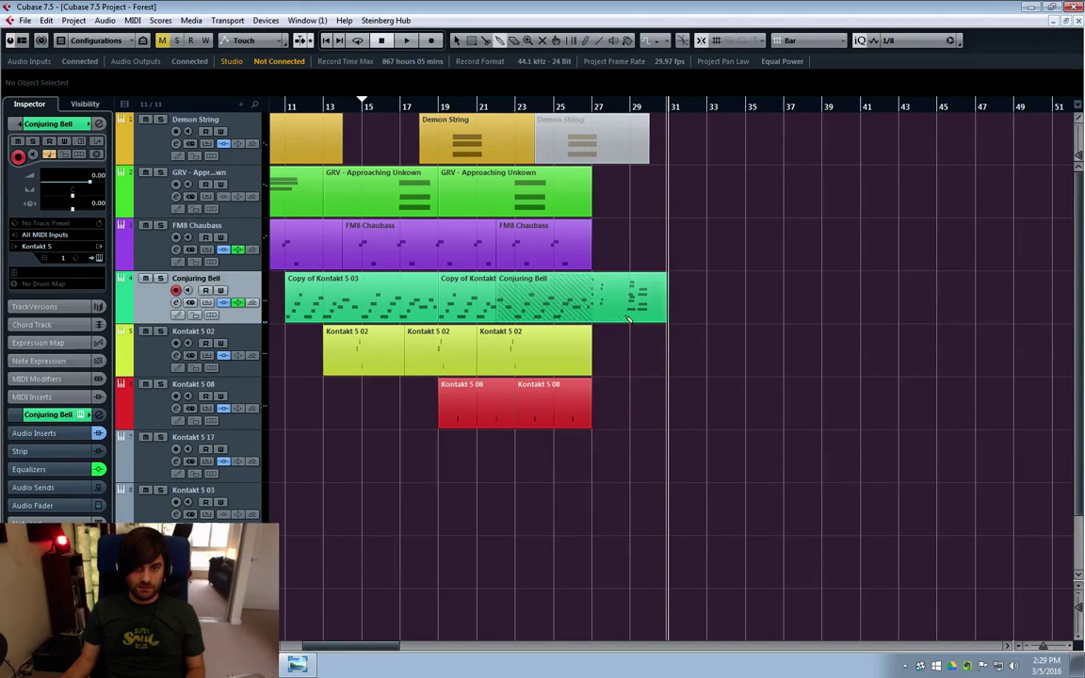
# Remove the leftover Conjuring Bell section at bars 24 to 27 and move the newly recorded phrase to start at bar 29
pyautogui.moveTo(612, 313); pyautogui.dragTo(650, 312)
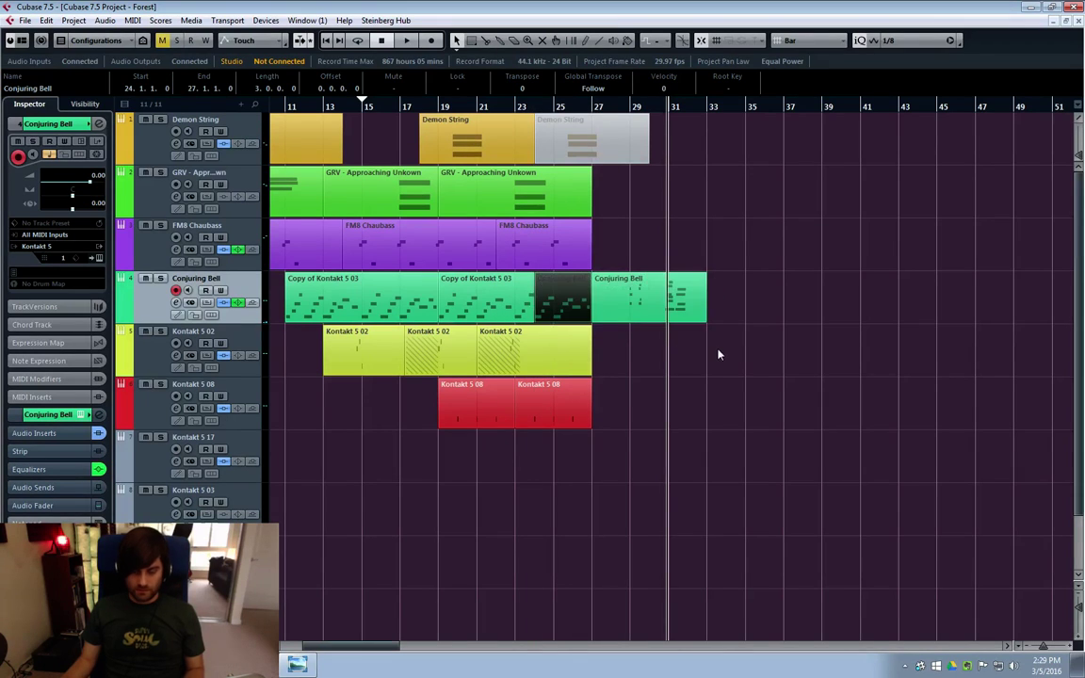
pyautogui.moveTo(674, 304)
pyautogui.mouseDown()
pyautogui.moveTo(711, 305)
pyautogui.moveTo(689, 302)
pyautogui.mouseUp()
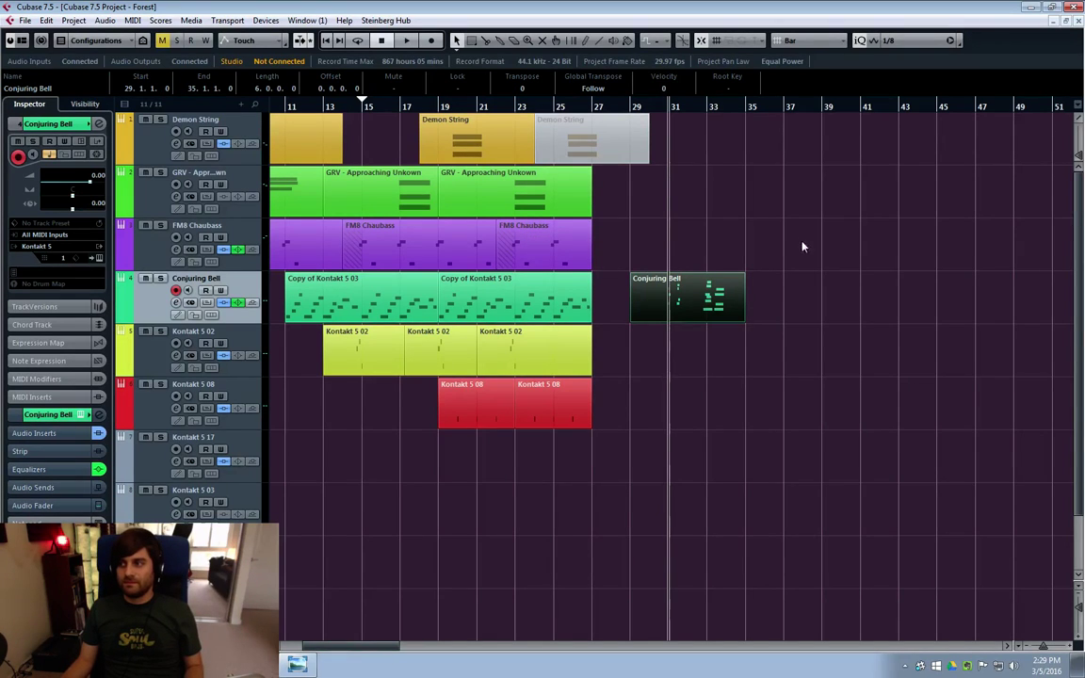
pyautogui.click(688, 214)
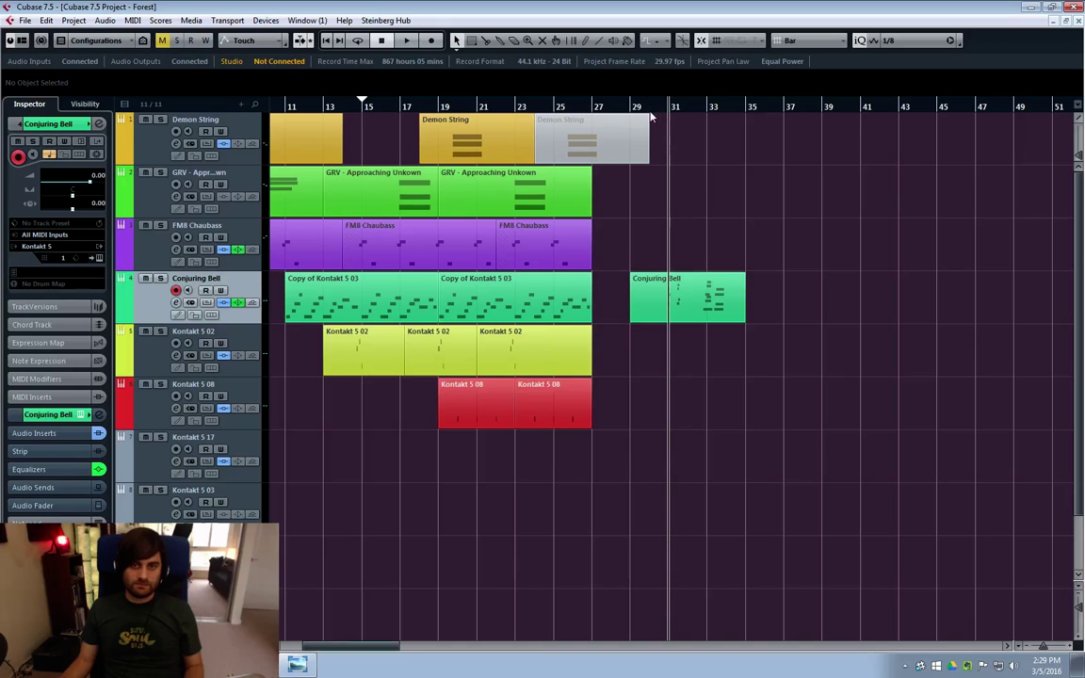
pyautogui.press('space')
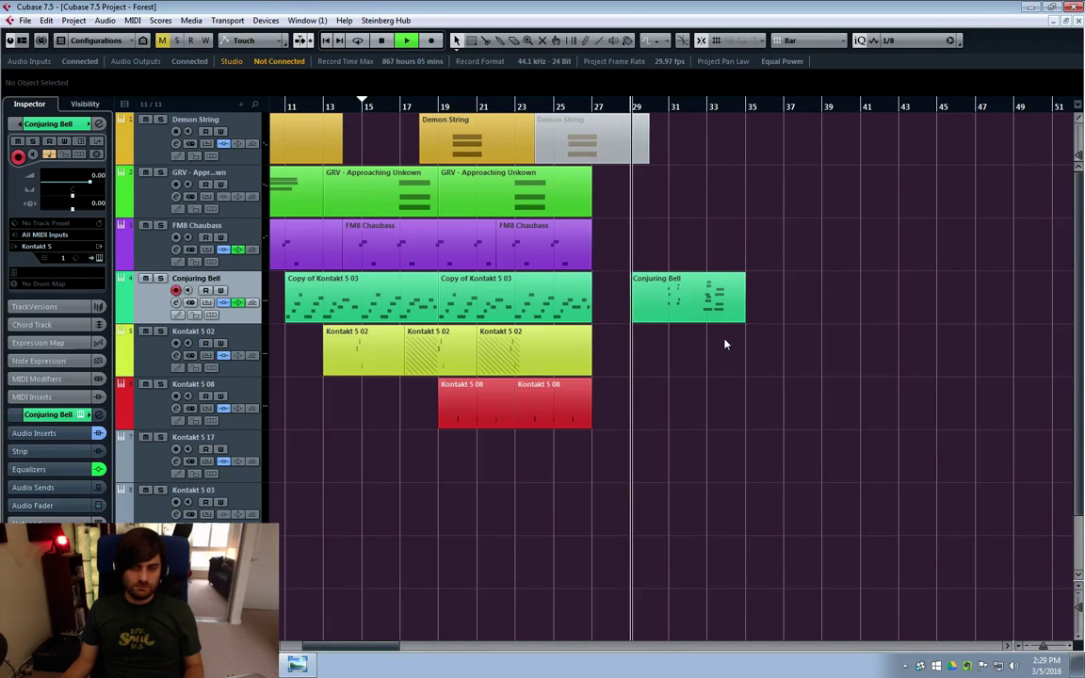
# Tighten the timing of the Conjuring Bell notes in bar 33, trimming the early G# note starts and shifting both chords slightly later
pyautogui.doubleClick(675, 321)
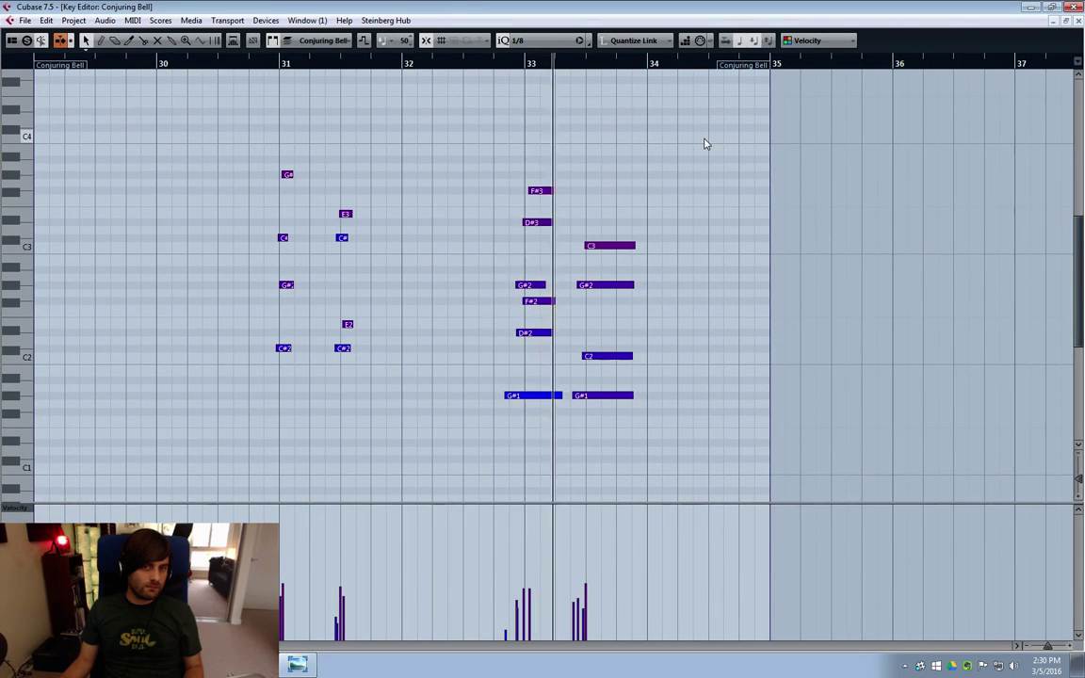
pyautogui.moveTo(717, 178); pyautogui.dragTo(591, 405)
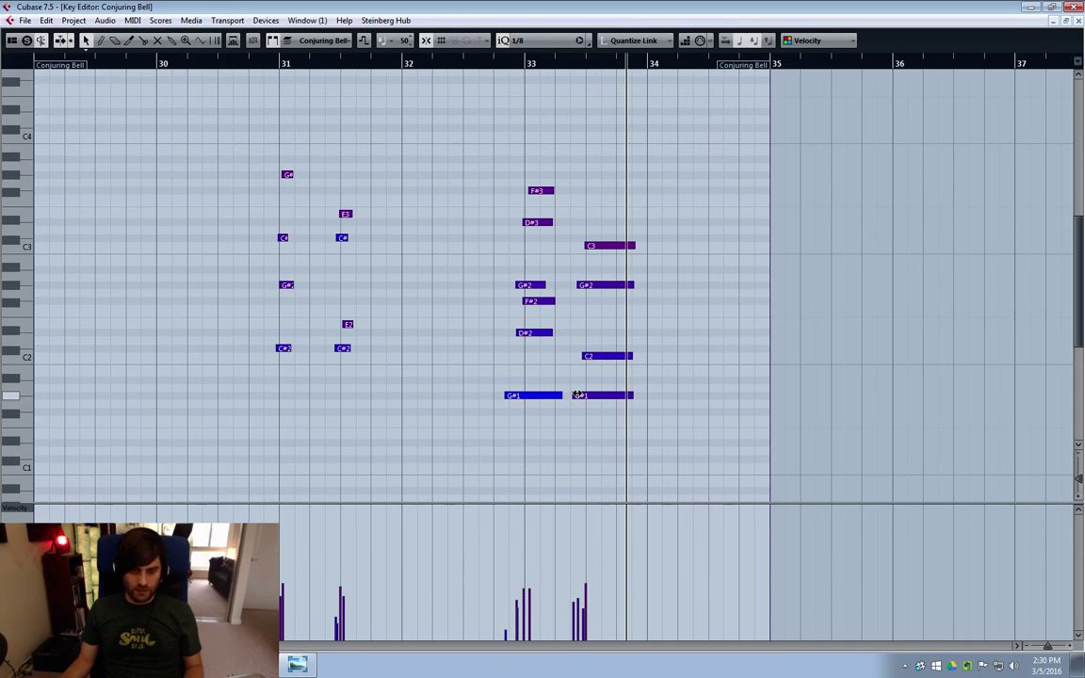
pyautogui.moveTo(578, 393); pyautogui.dragTo(516, 395)
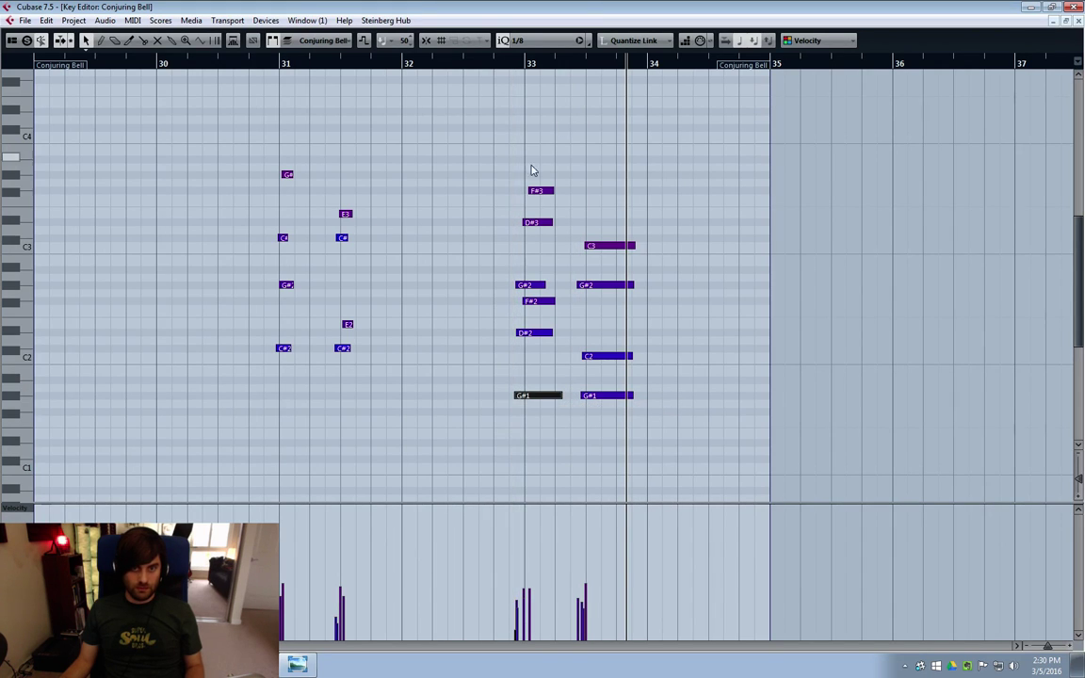
pyautogui.moveTo(554, 243); pyautogui.dragTo(533, 402)
pyautogui.moveTo(658, 182); pyautogui.dragTo(602, 400)
pyautogui.click(587, 285)
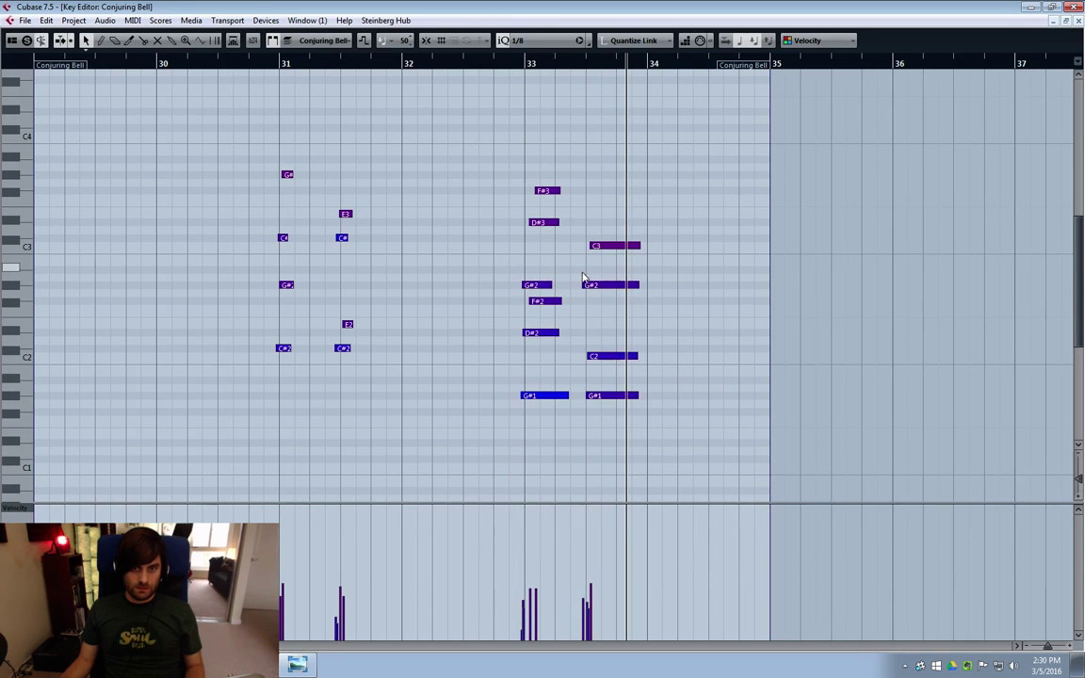
pyautogui.moveTo(588, 285); pyautogui.dragTo(589, 285)
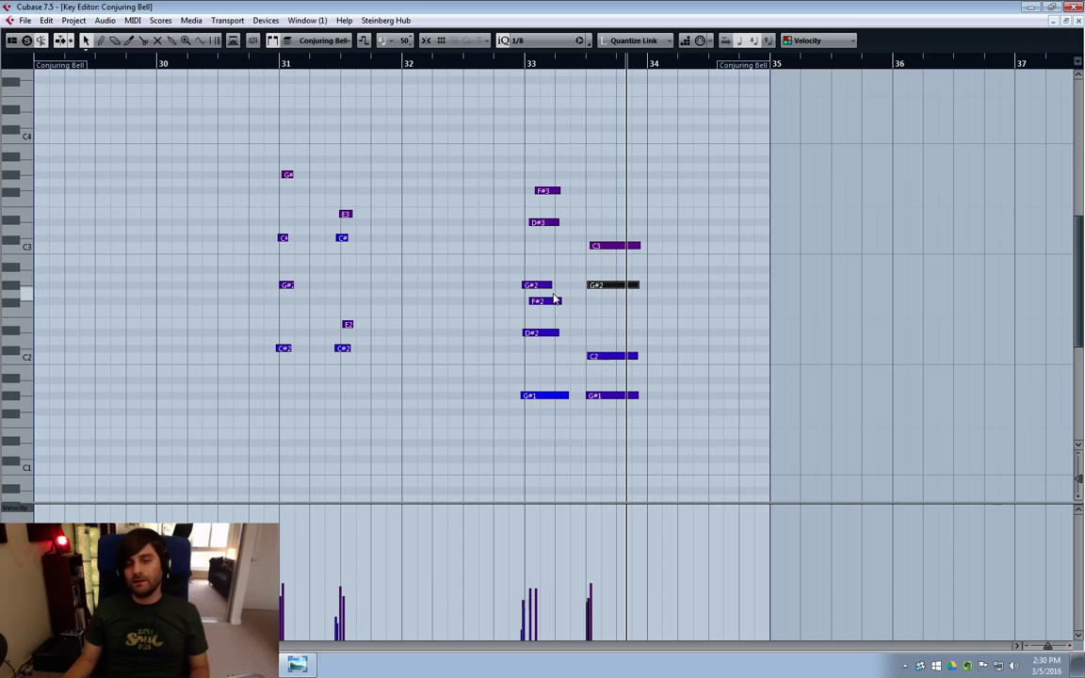
pyautogui.click(629, 220)
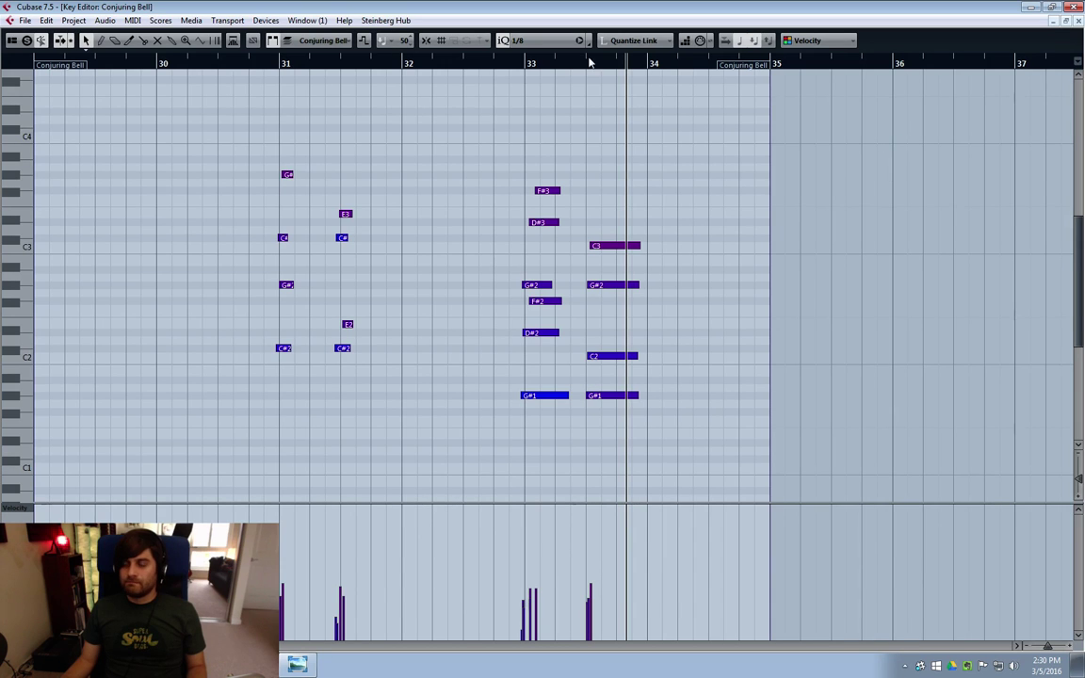
pyautogui.click(1075, 20)
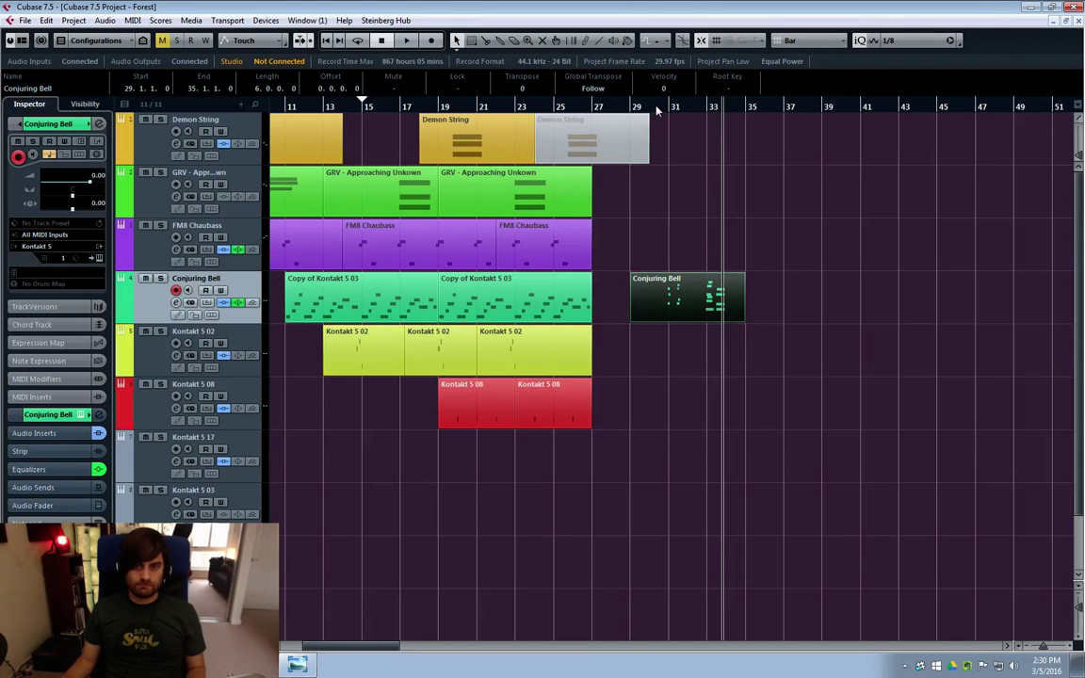
# Play the edited Conjuring Bell phrase from bar 31 to check its timing, then return the cursor to bar 31
pyautogui.click(662, 108)
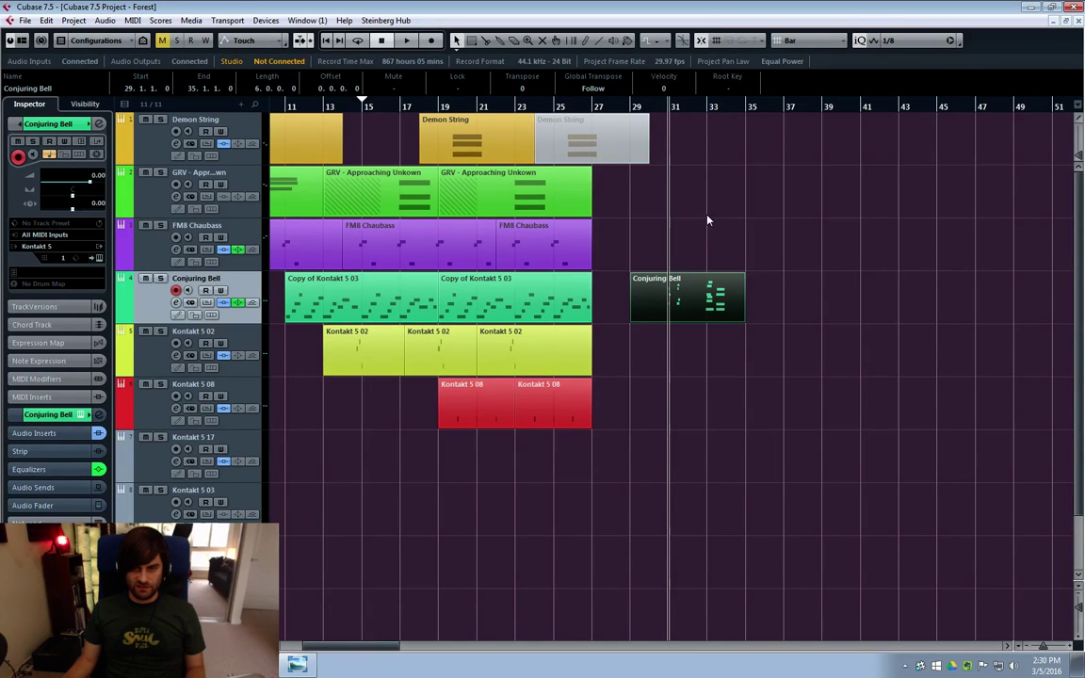
pyautogui.press('space')
pyautogui.click(658, 108)
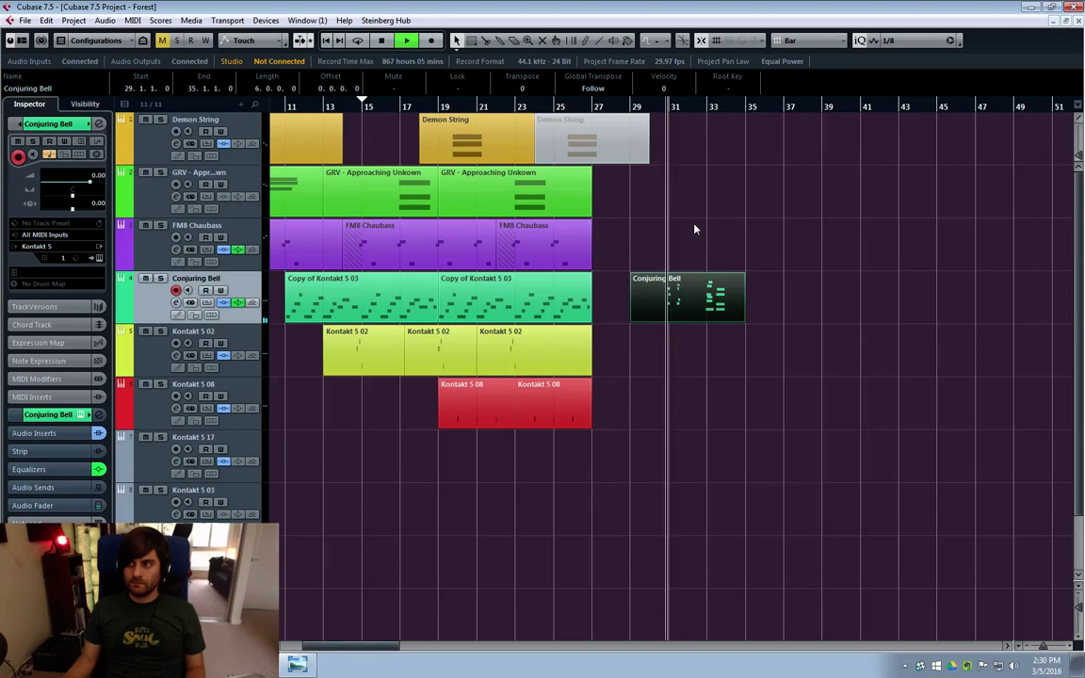
pyautogui.click(673, 318)
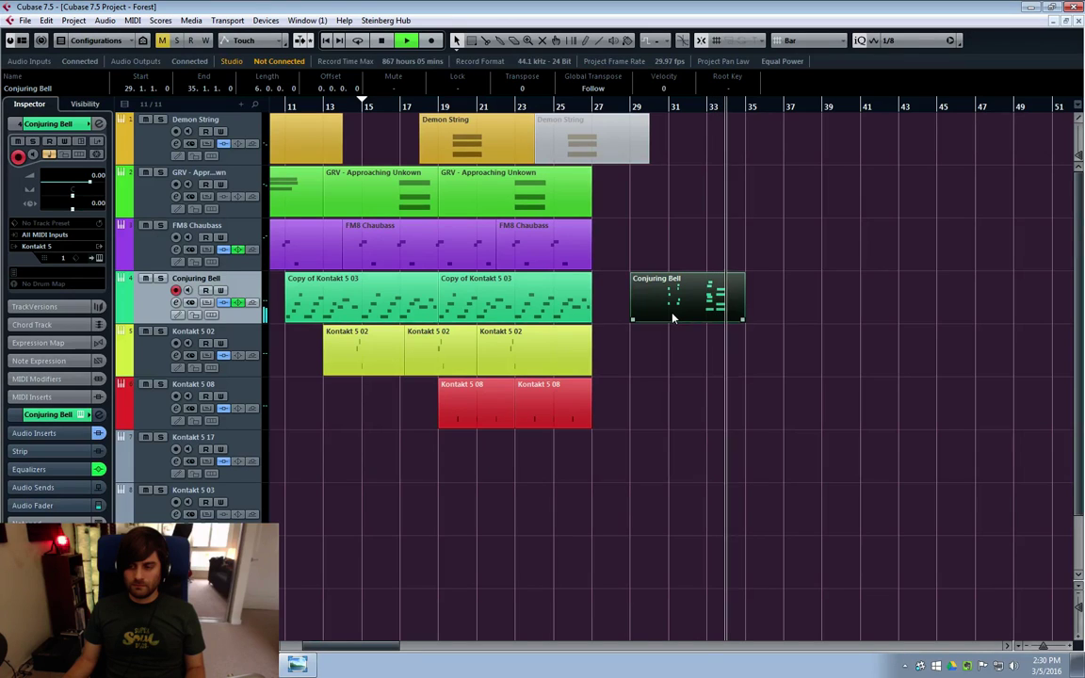
pyautogui.press('space')
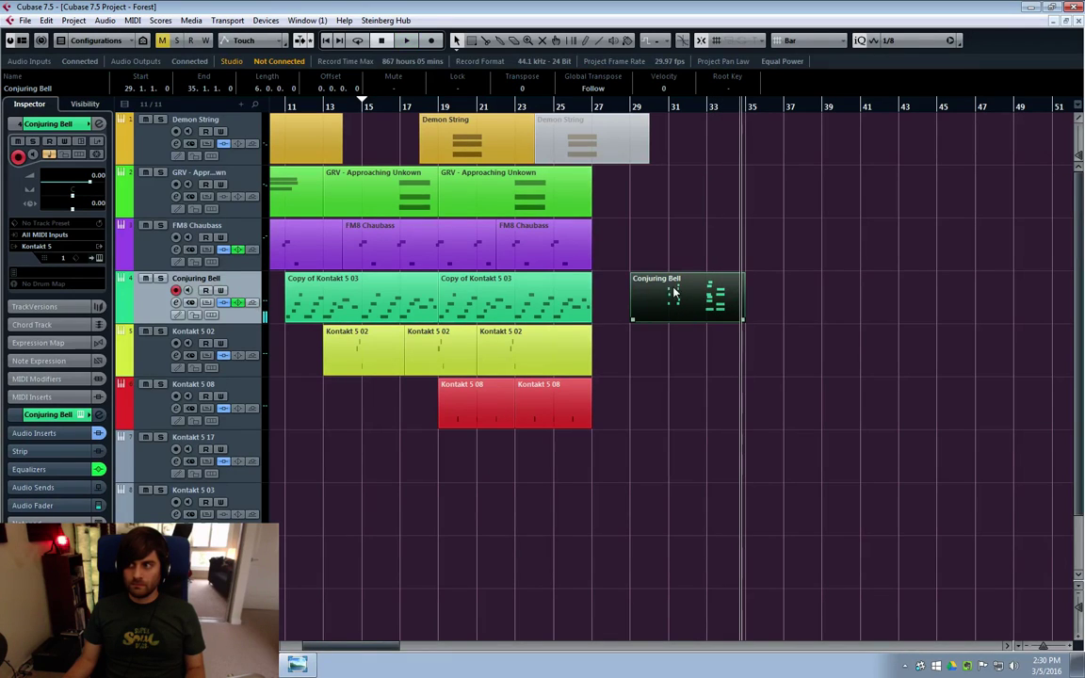
pyautogui.click(663, 109)
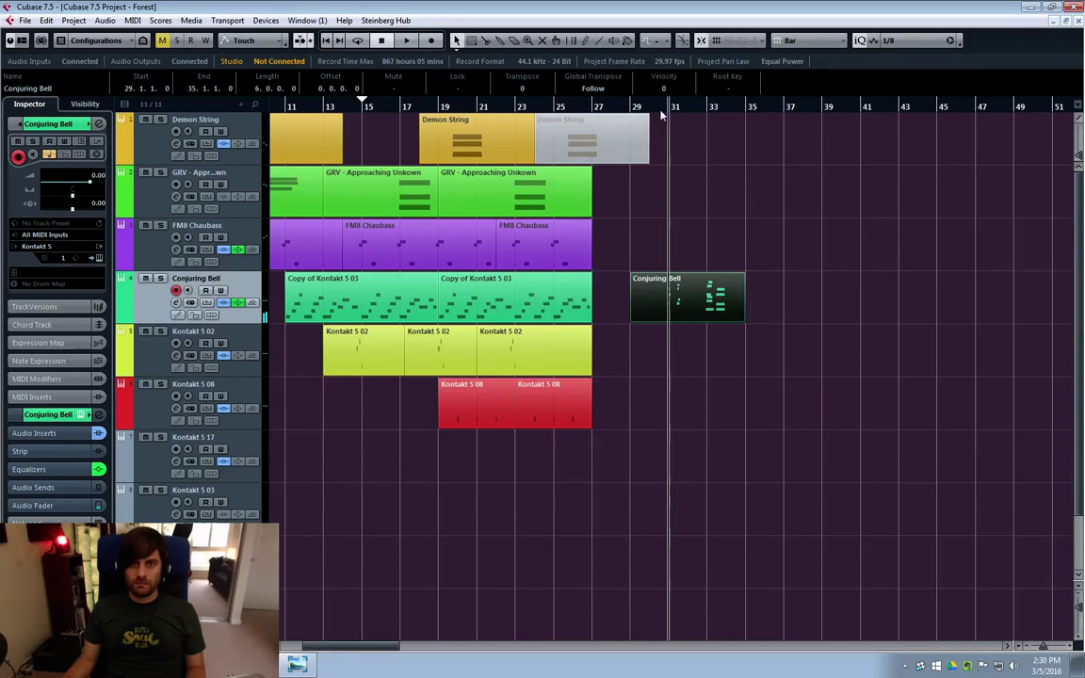
# Shift the F#3 and D#3 notes of the first chord in bar 33 slightly earlier and trim its G#2 start to the bar line
pyautogui.doubleClick(710, 319)
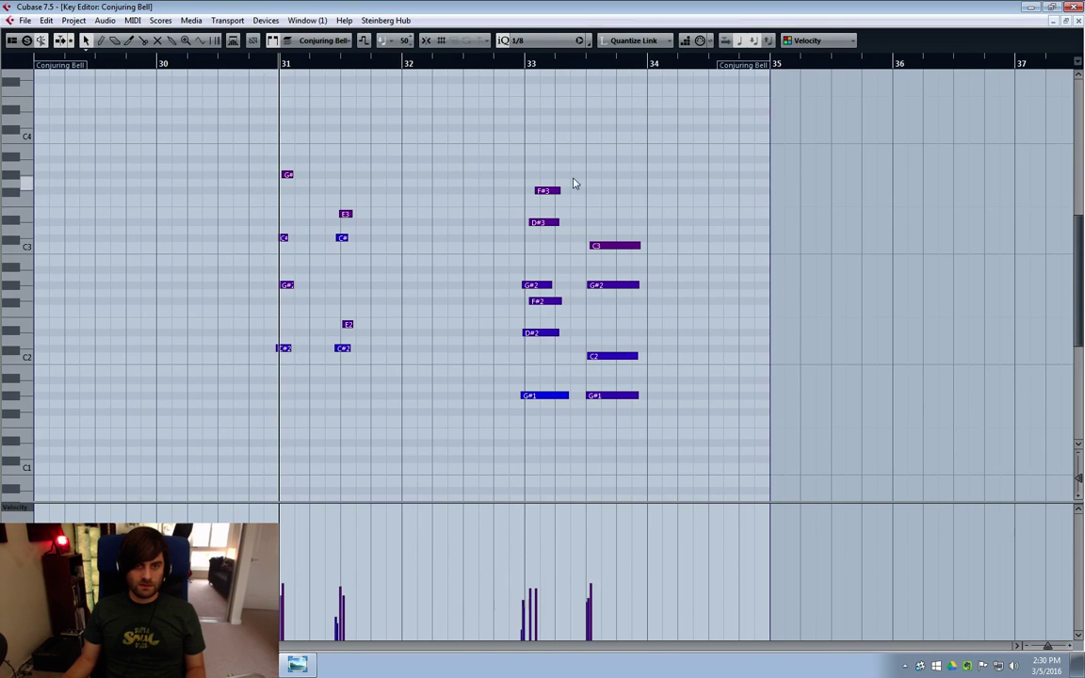
pyautogui.moveTo(575, 183); pyautogui.dragTo(549, 244)
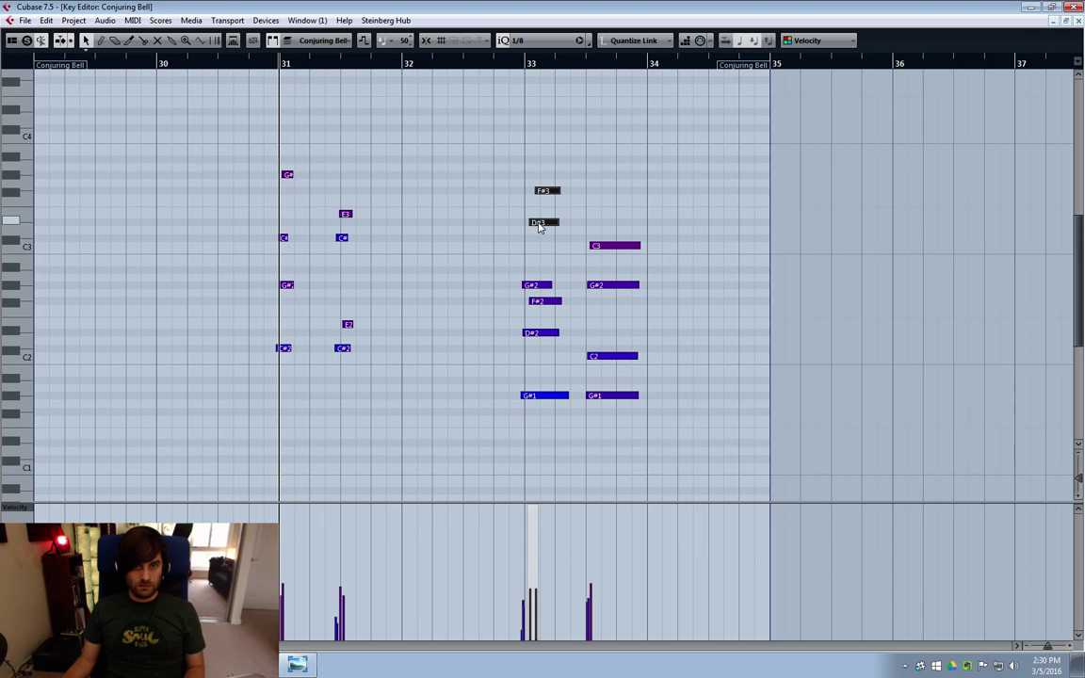
pyautogui.moveTo(539, 227); pyautogui.dragTo(537, 225)
pyautogui.moveTo(522, 283); pyautogui.dragTo(526, 283)
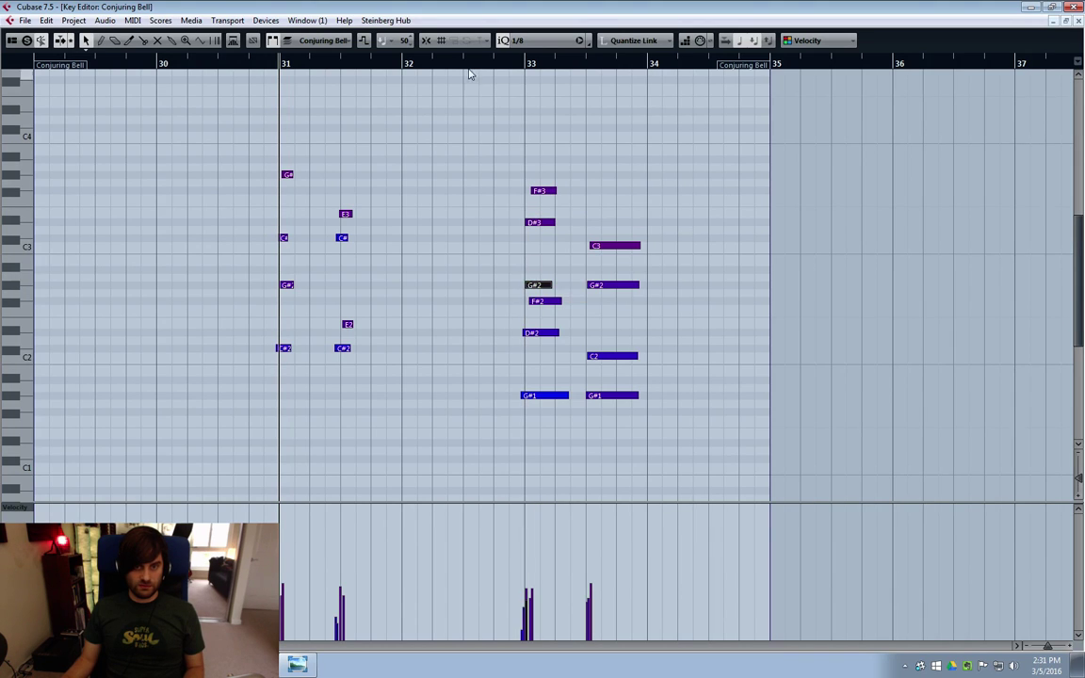
pyautogui.click(1078, 21)
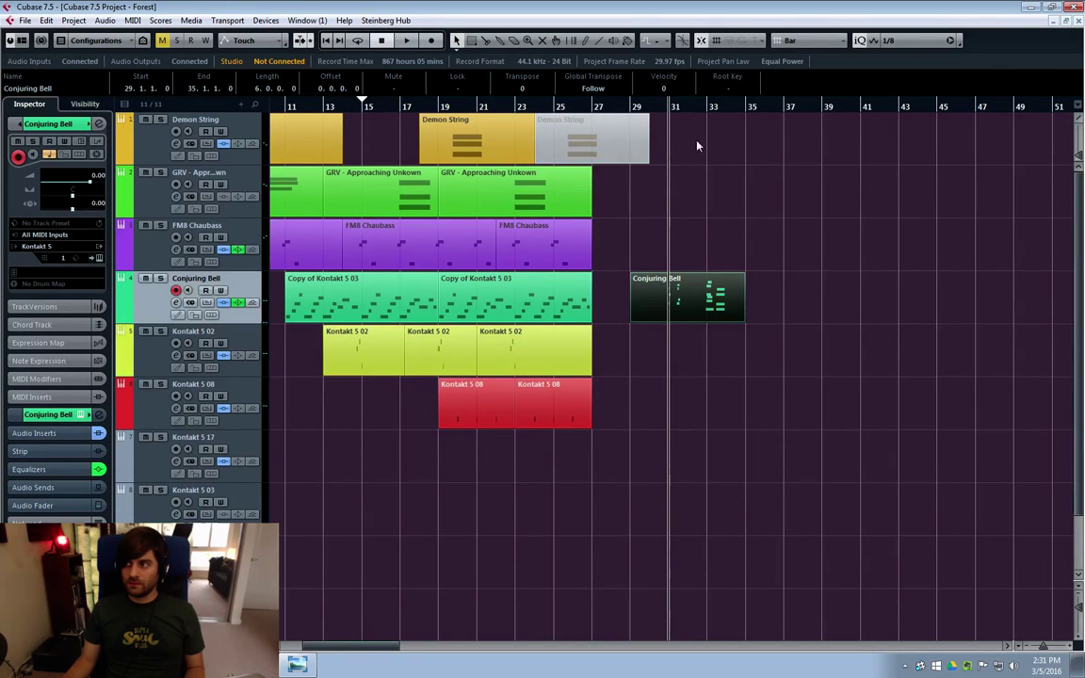
# Move the edited Conjuring Bell part back to start at bar 25 and place the cursor at bar 23 for playback
pyautogui.press('space')
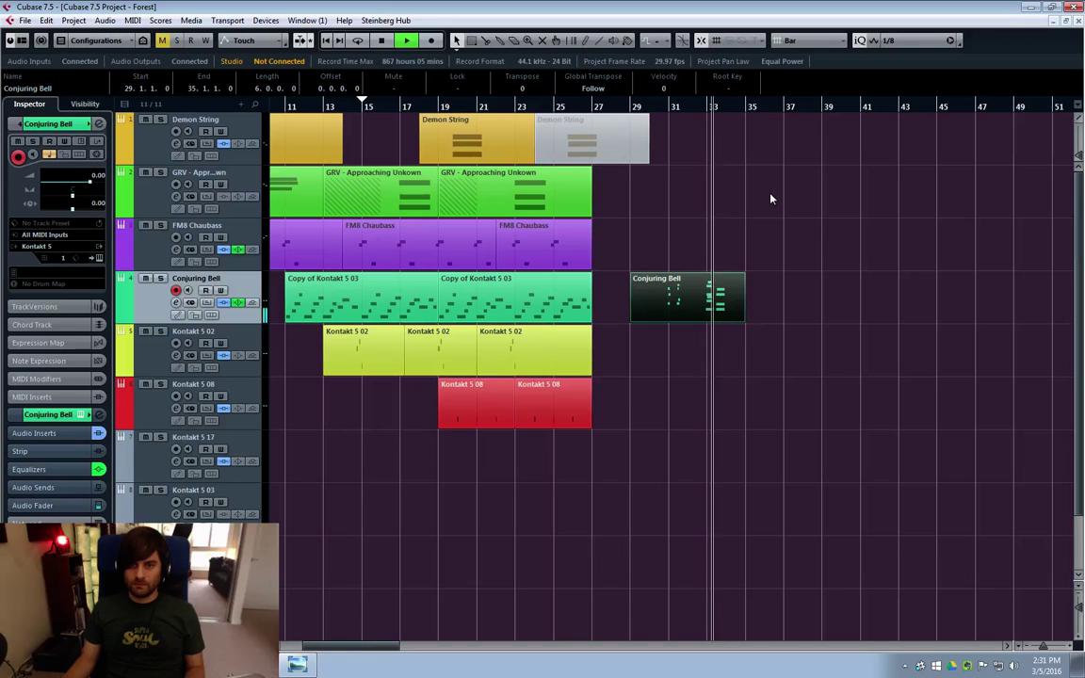
pyautogui.click(653, 318)
pyautogui.moveTo(650, 291); pyautogui.dragTo(573, 292)
pyautogui.click(513, 111)
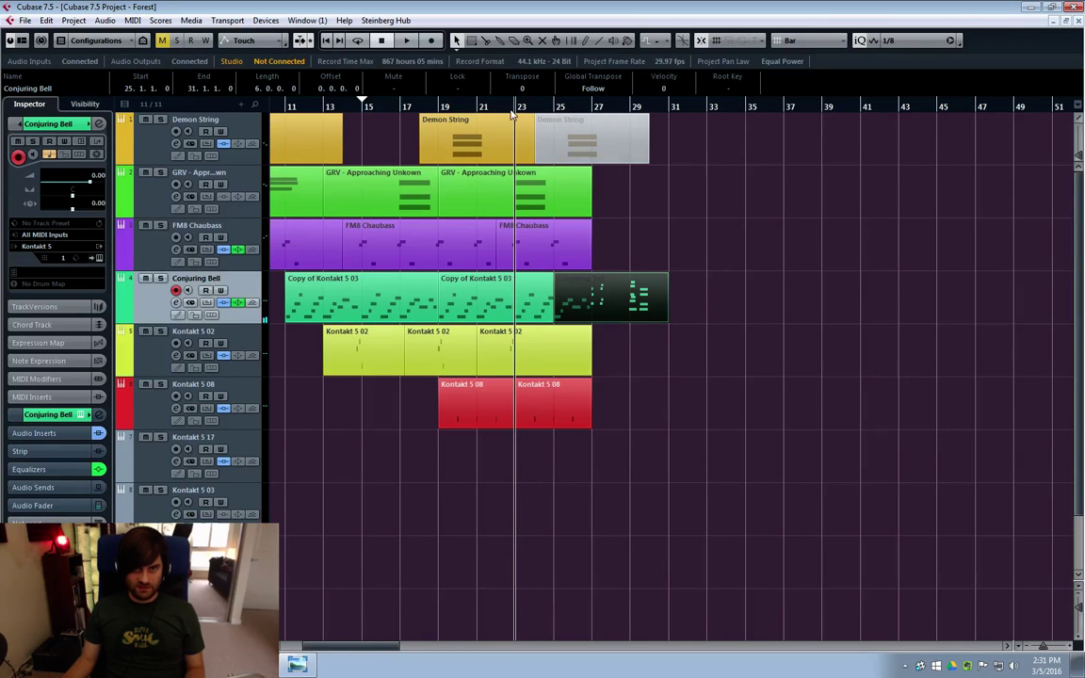
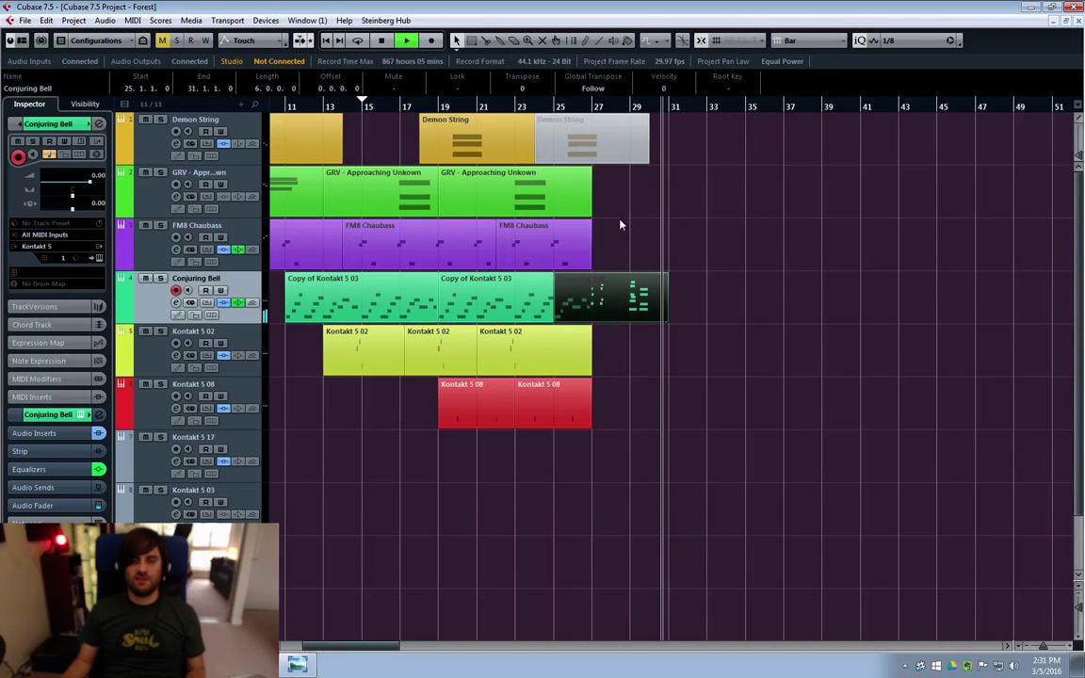
# Open the Conjuring Bell part at bar 25 and extend the F#3 and F#2 notes in bar 29 to start slightly earlier
pyautogui.doubleClick(632, 294)
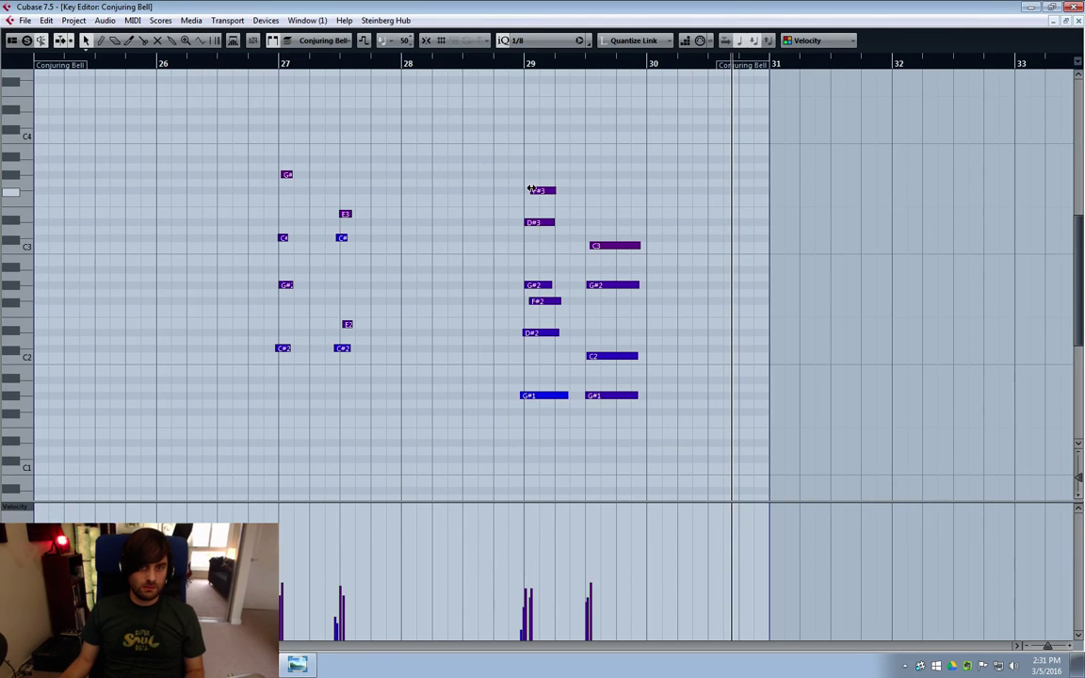
pyautogui.moveTo(530, 189); pyautogui.dragTo(529, 190)
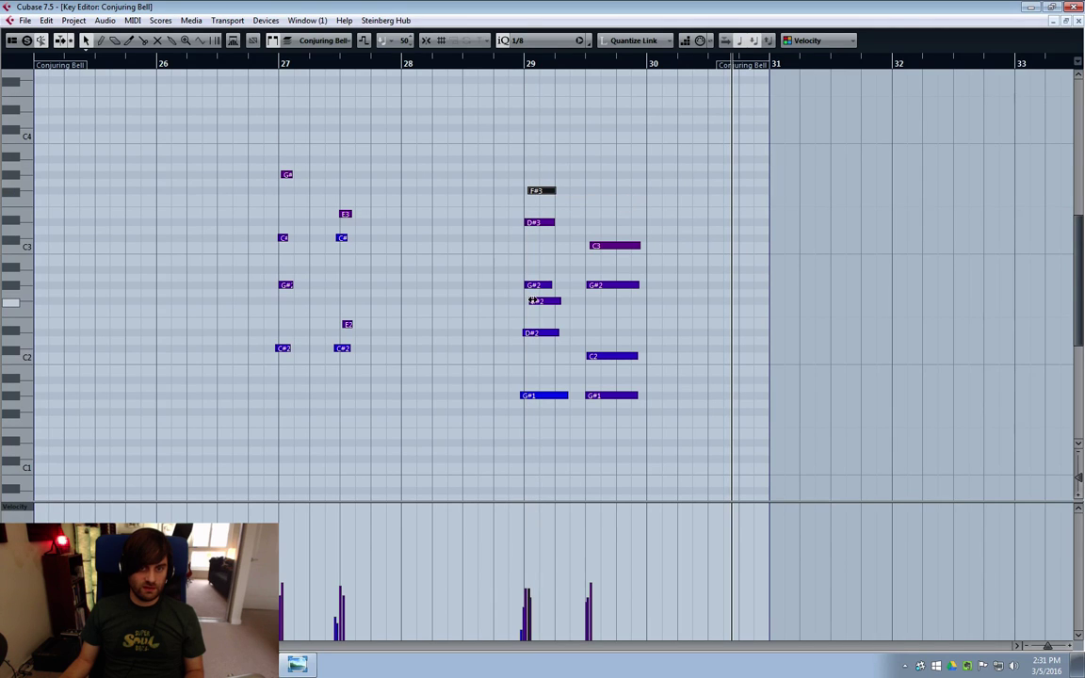
pyautogui.moveTo(531, 300); pyautogui.dragTo(527, 300)
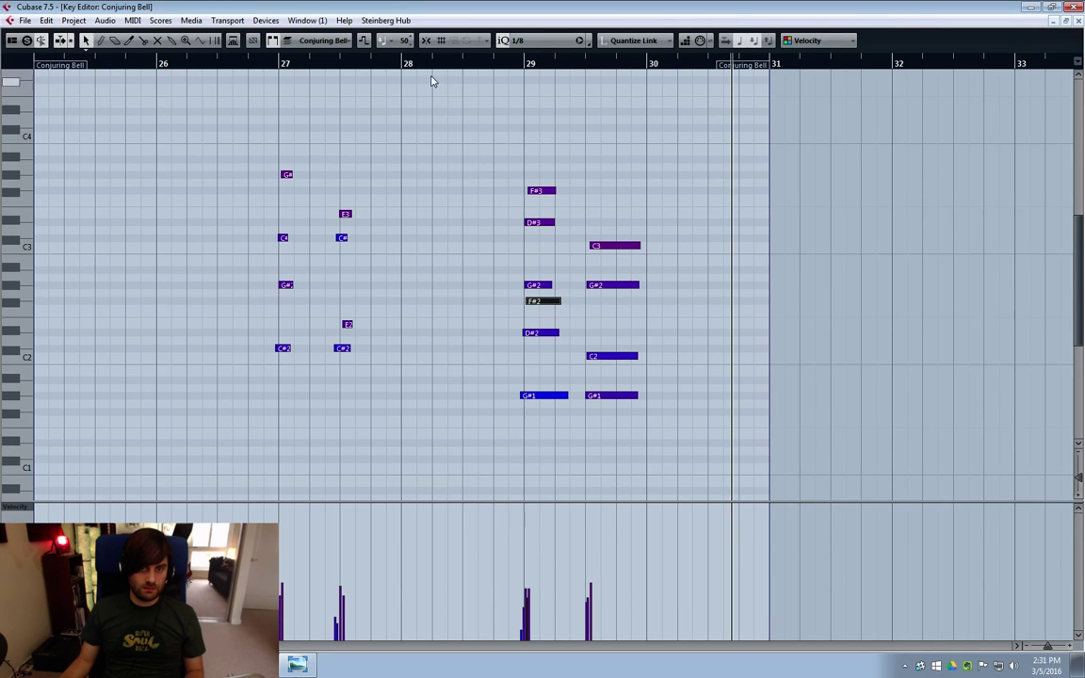
# Play the Conjuring Bell phrase from bar 27 to check its timing, and return to the project arrangement
pyautogui.click(280, 71)
pyautogui.press('space')
pyautogui.click(716, 252)
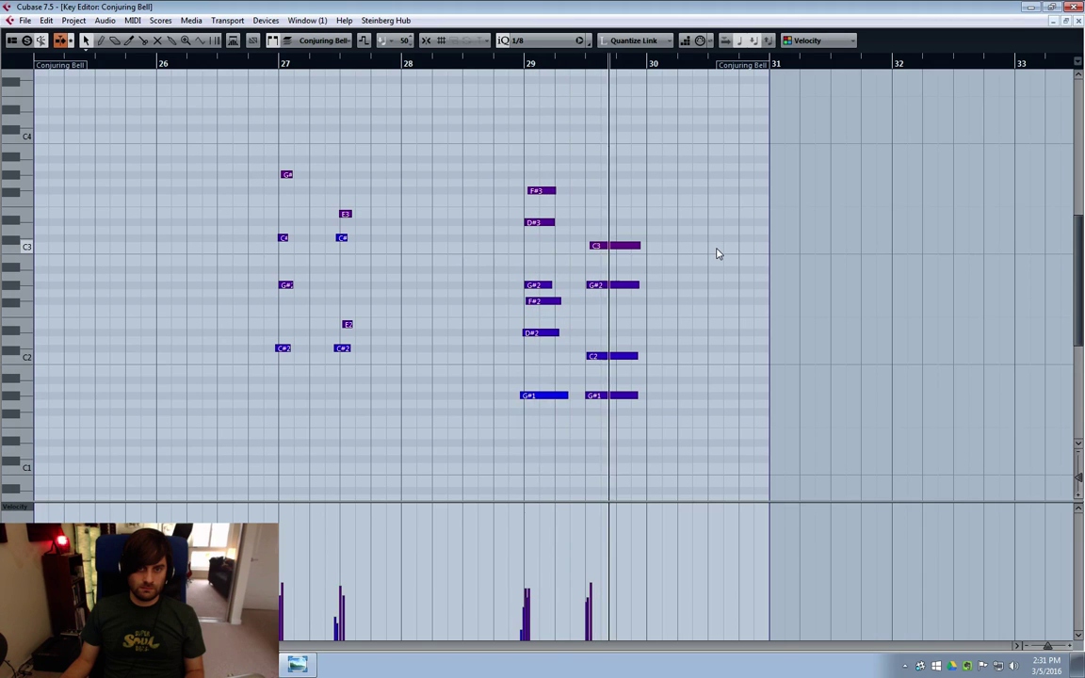
pyautogui.click(1078, 20)
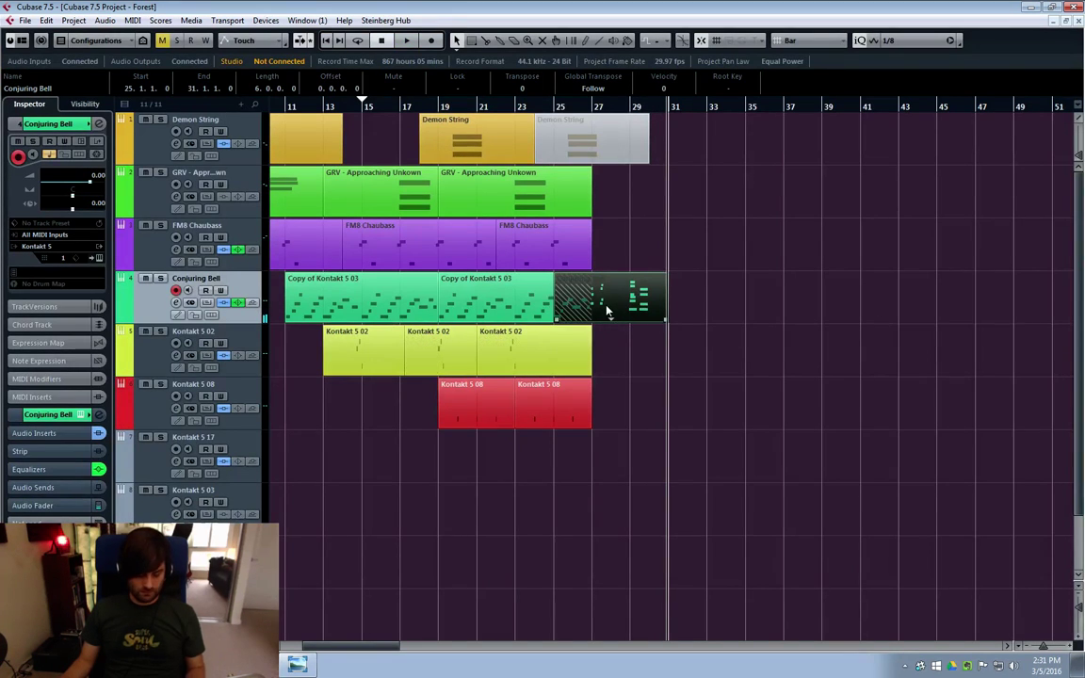
# Duplicate the Conjuring Bell part so the copy starts at bar 29, and play the arrangement through the join
pyautogui.moveTo(608, 311); pyautogui.dragTo(685, 303)
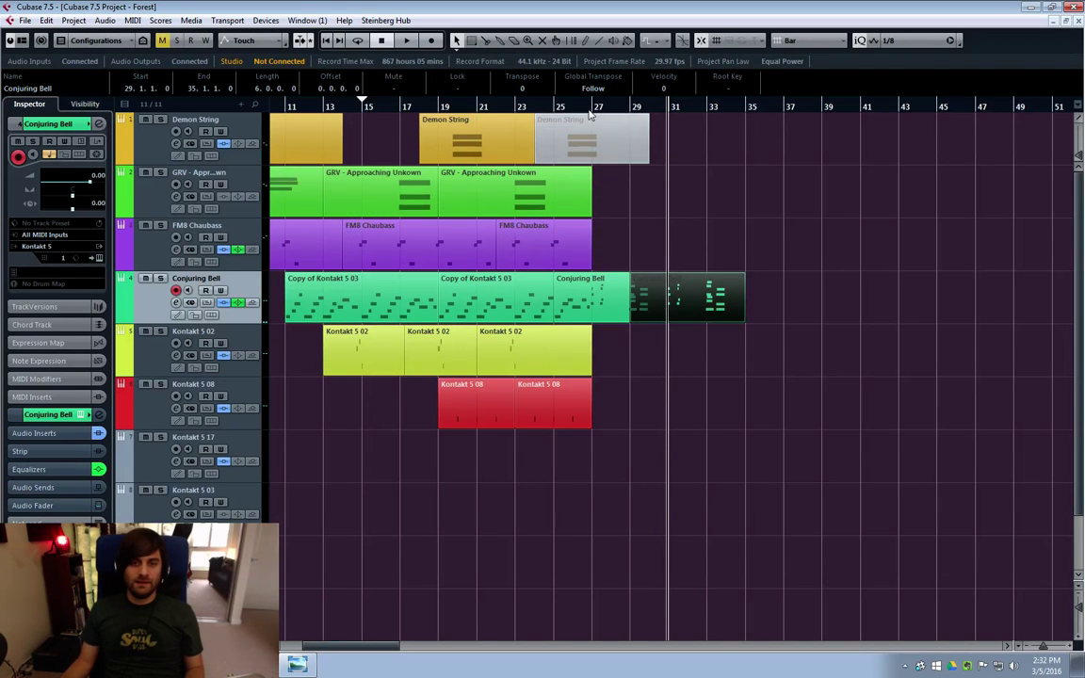
pyautogui.moveTo(494, 104); pyautogui.dragTo(552, 104)
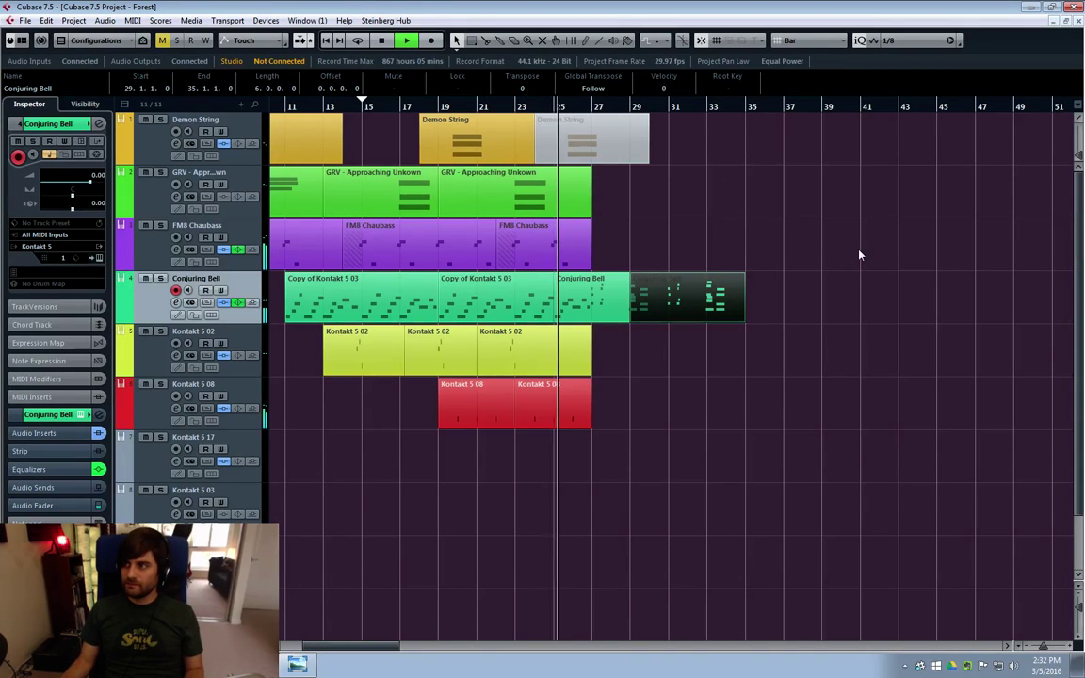
pyautogui.click(744, 417)
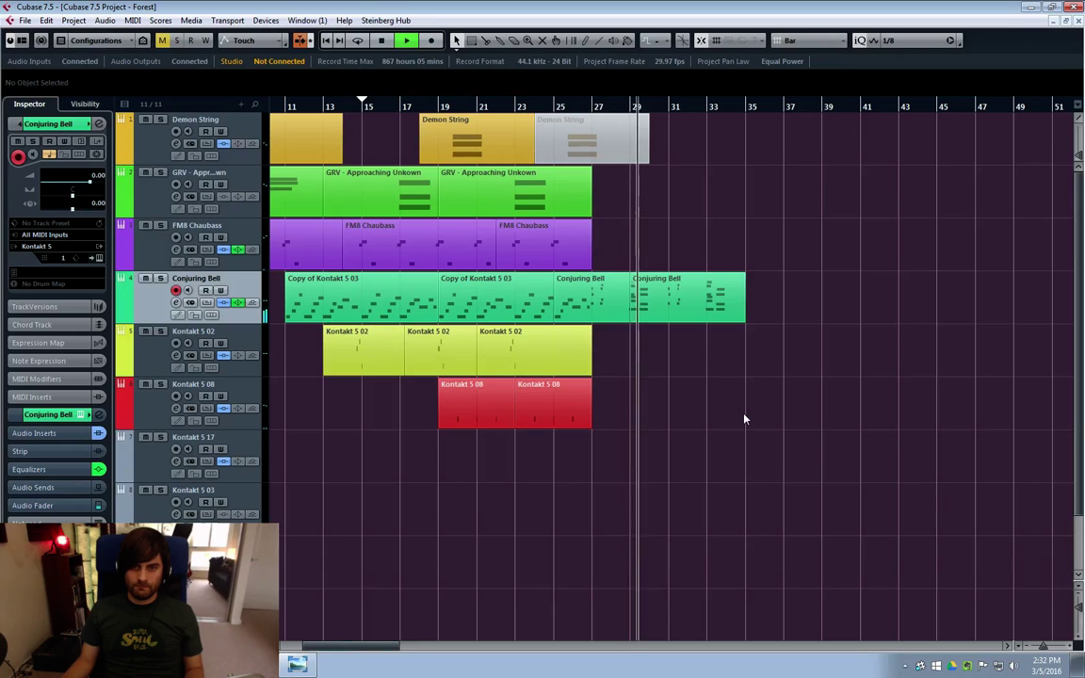
# Open the copied Conjuring Bell part and add a short B3 note just past the middle of bar 32, nudging it slightly earlier
pyautogui.doubleClick(669, 307)
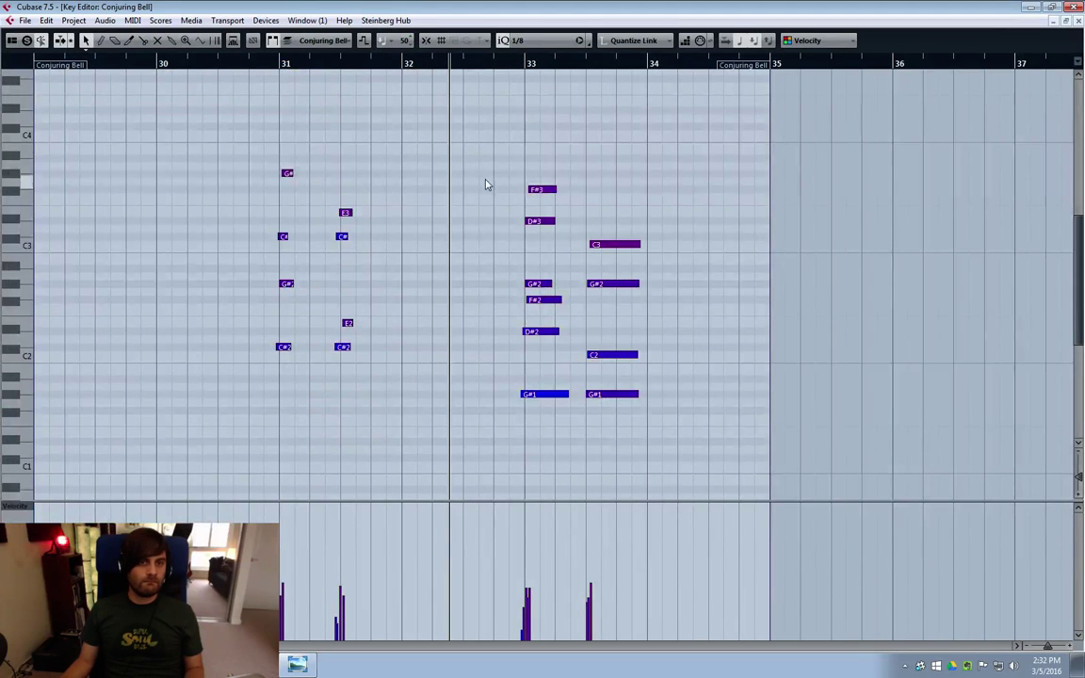
pyautogui.press('8')
pyautogui.click(469, 149)
pyautogui.press('space')
pyautogui.press('1')
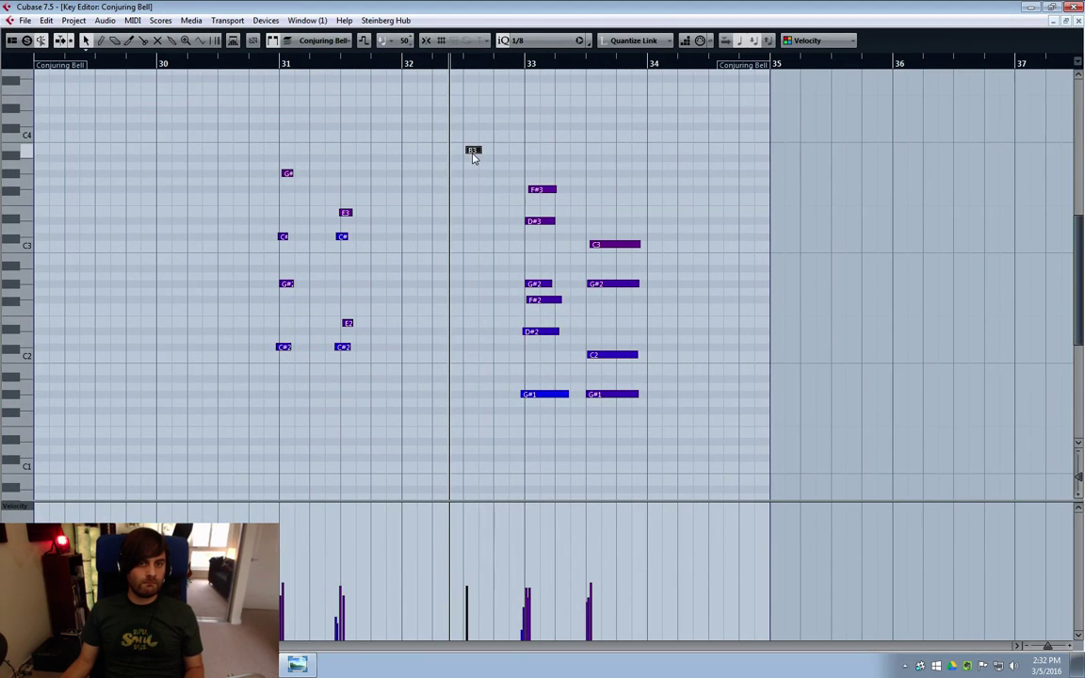
pyautogui.moveTo(471, 153); pyautogui.dragTo(468, 153)
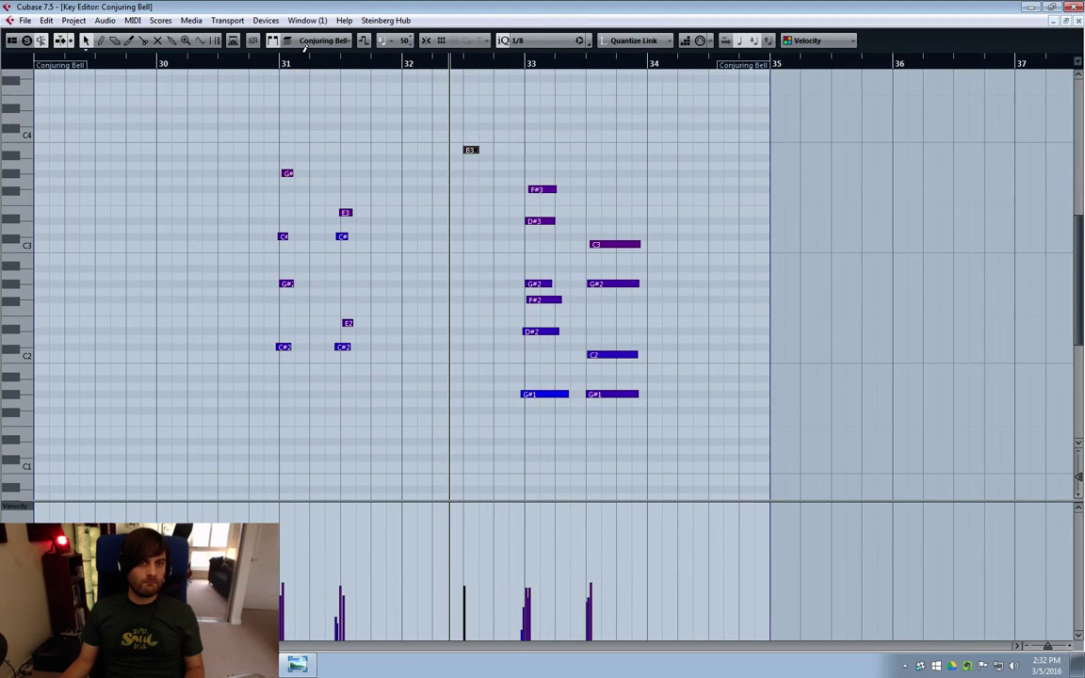
# Play the phrase from just before bar 31, move the B3 note to the last beat of bar 32 and lower its velocity
pyautogui.click(264, 66)
pyautogui.press('space')
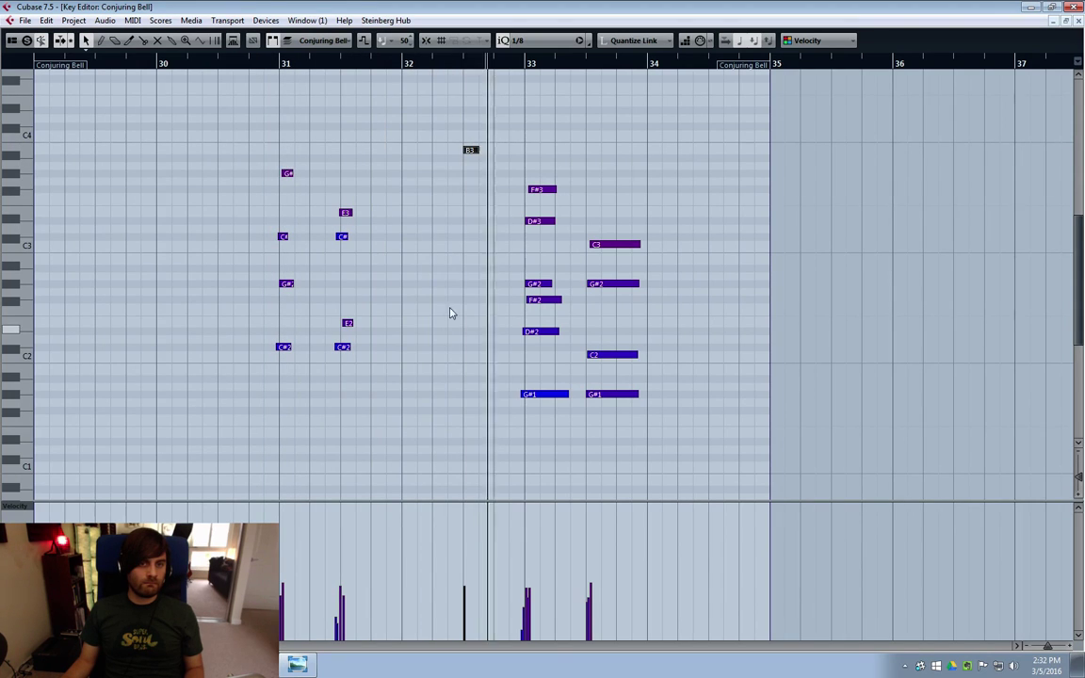
pyautogui.moveTo(474, 151); pyautogui.dragTo(506, 150)
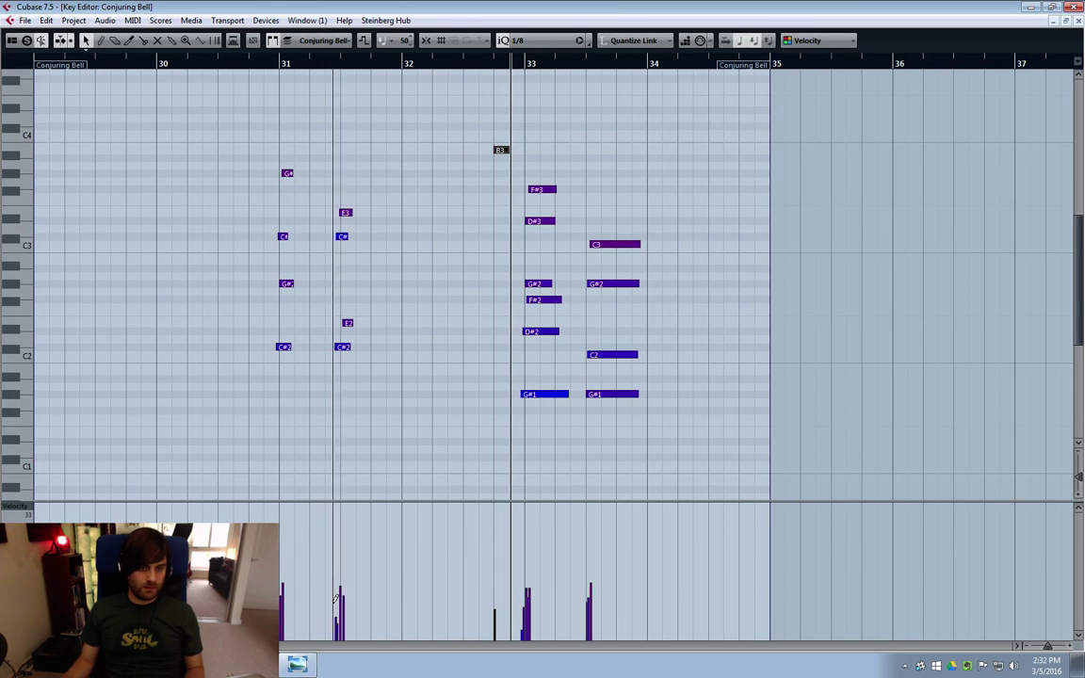
# Even out the second chord's velocities in bar 31, trimming the first chord's C#3 start later and extending its G#2 start earlier
pyautogui.click(347, 323)
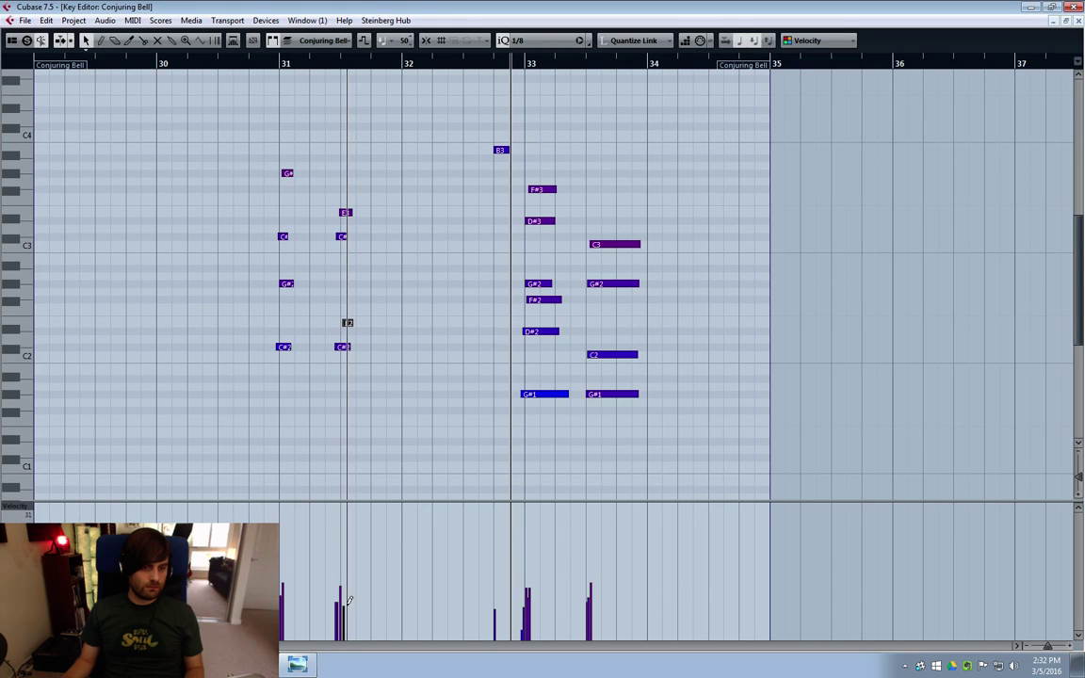
pyautogui.click(286, 241)
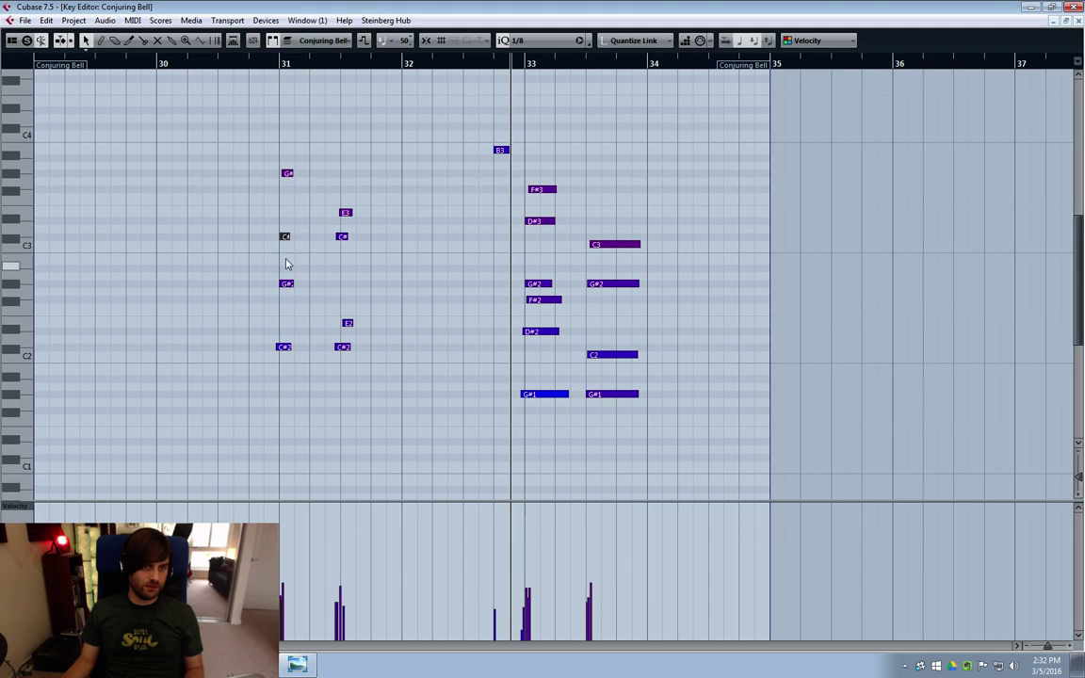
pyautogui.click(281, 282)
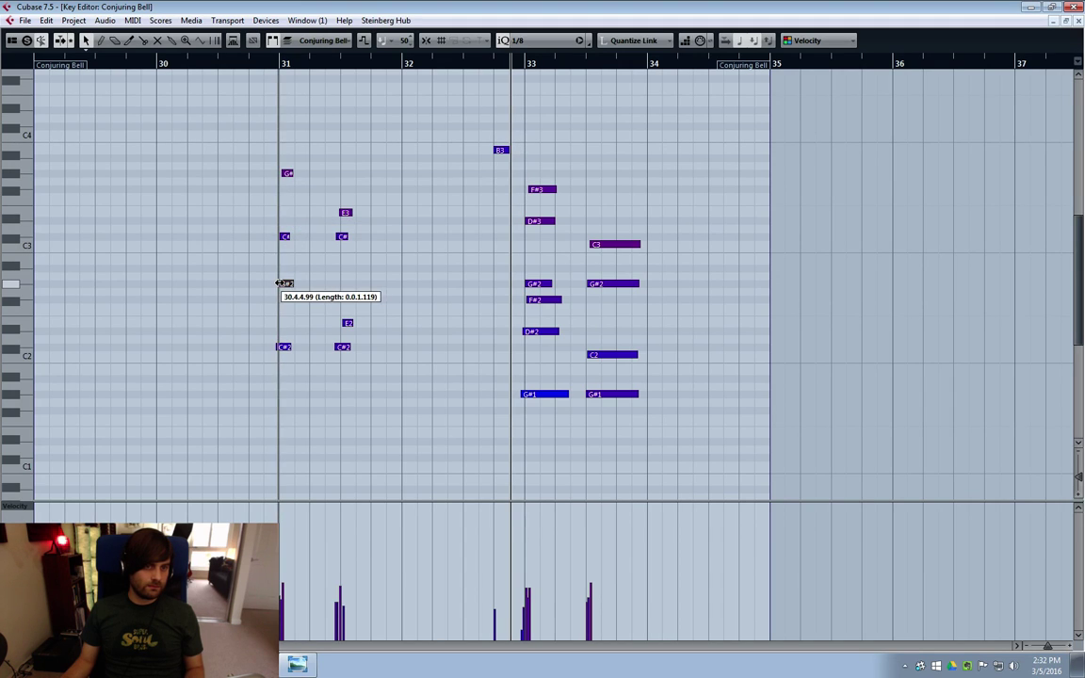
# Trim the G#2 and D#3 starts of the first chord in bar 33 slightly later and raise its G#1 velocity
pyautogui.click(528, 282)
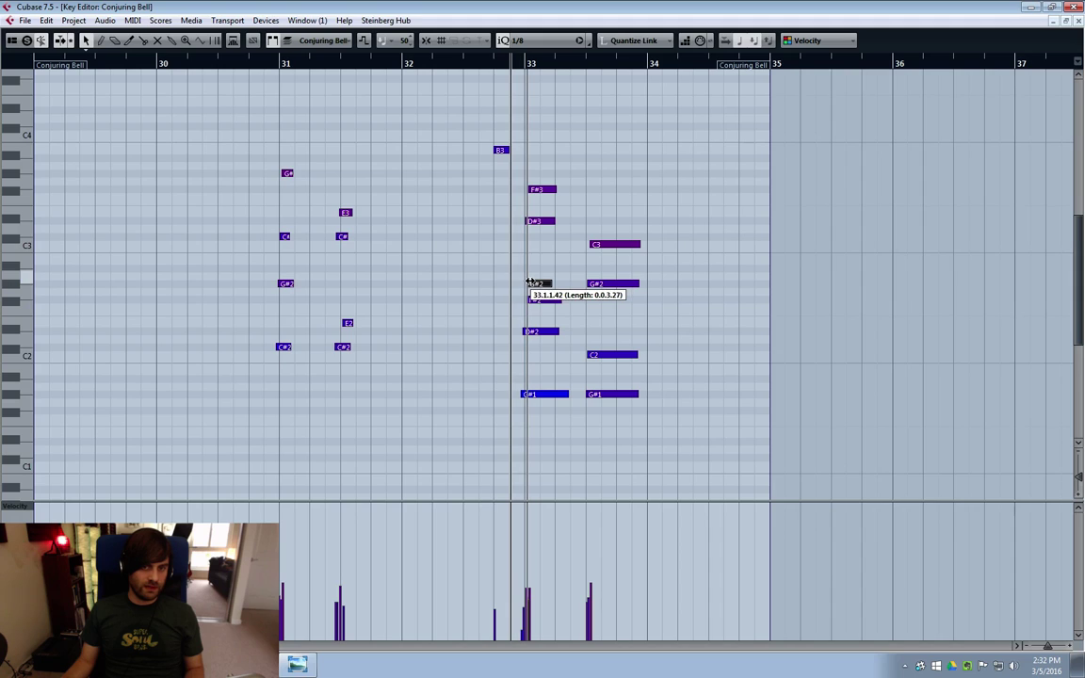
pyautogui.click(525, 221)
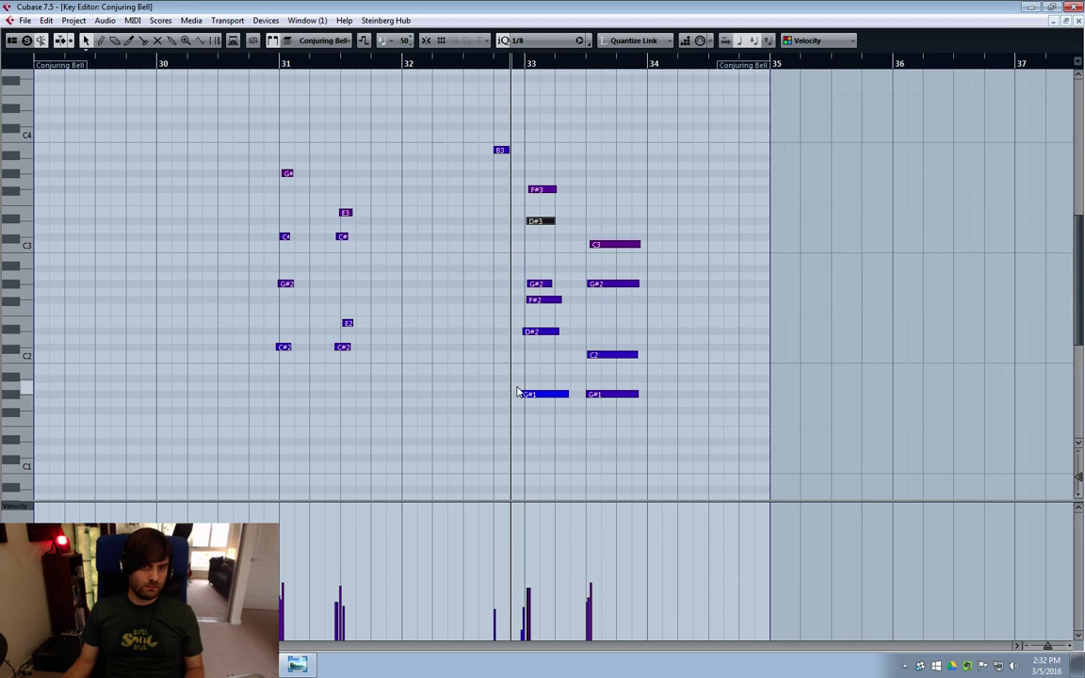
pyautogui.click(524, 332)
pyautogui.click(523, 394)
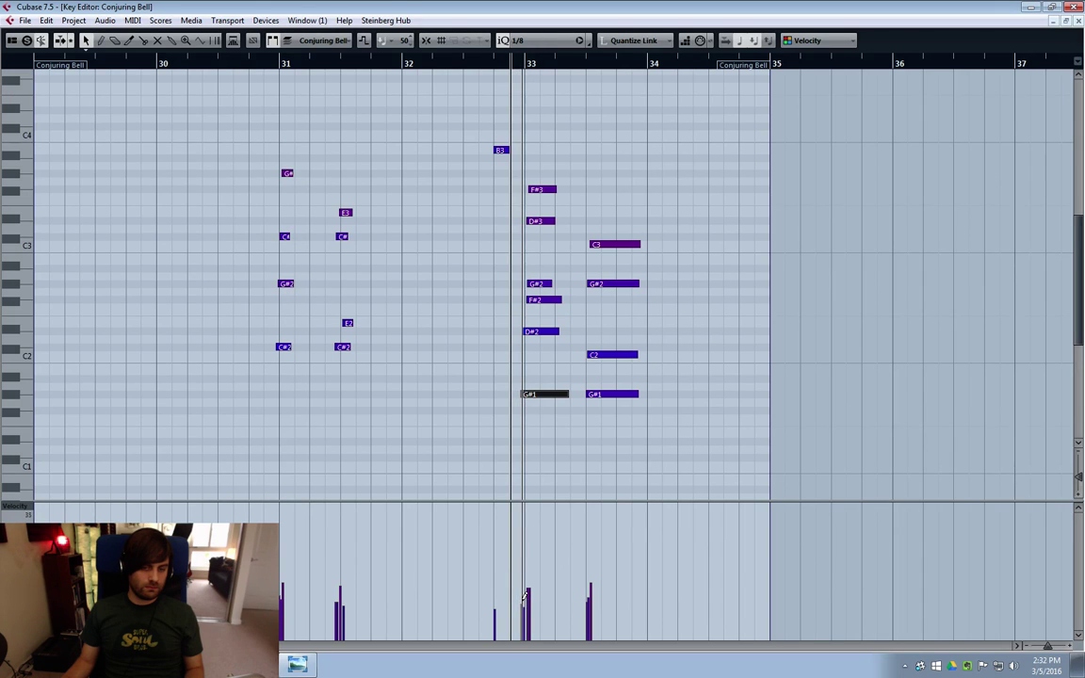
pyautogui.click(542, 367)
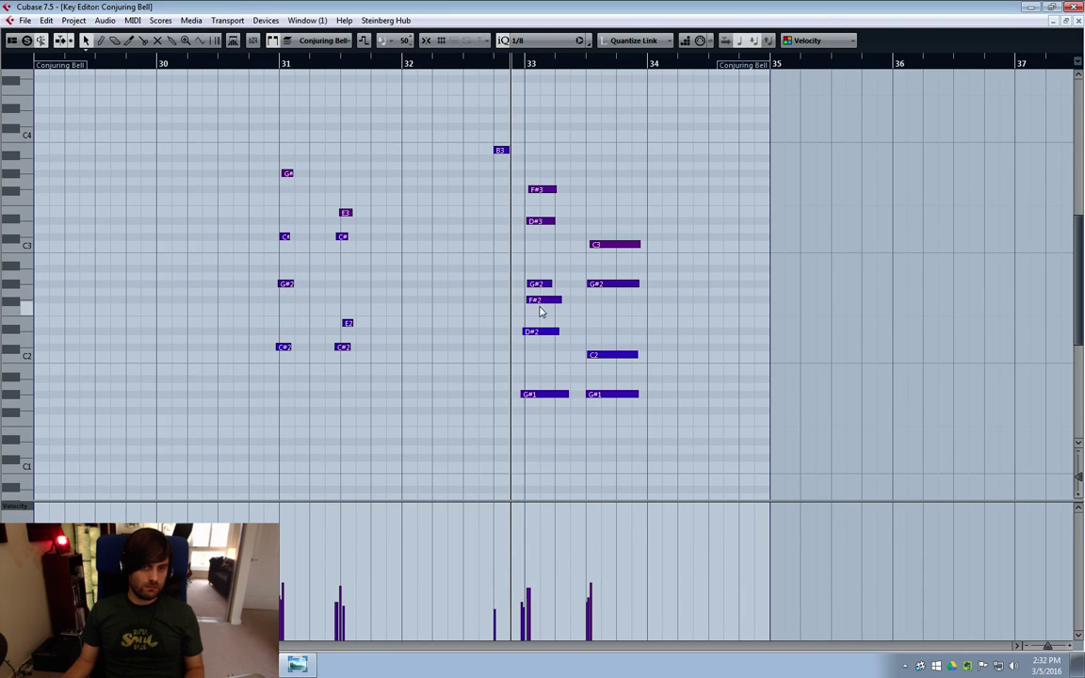
# Trim the D#2 and G#1 starts of bar 33's first chord slightly later and extend its F#3 start slightly earlier
pyautogui.scroll(5, 528, 367)
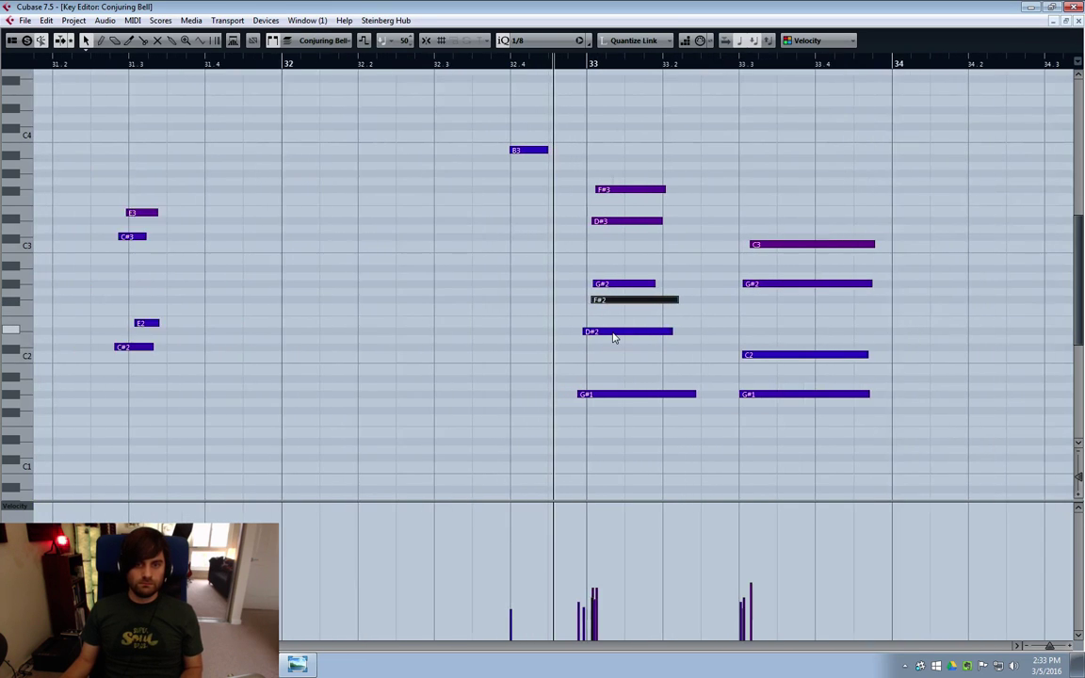
pyautogui.scroll(4, 629, 331)
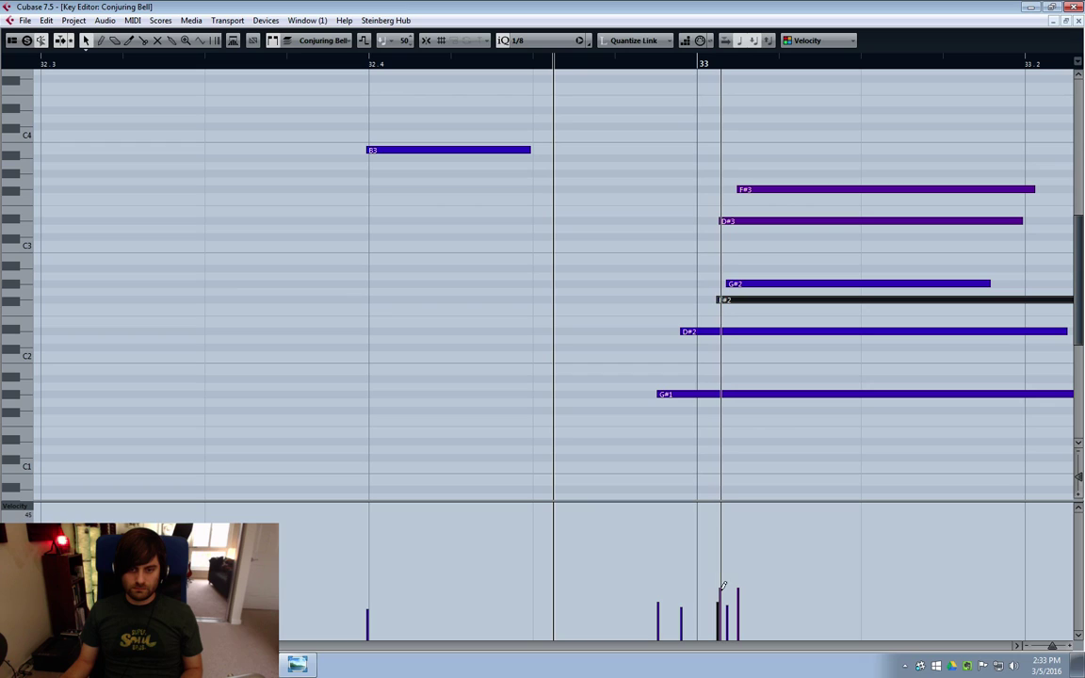
pyautogui.moveTo(680, 331); pyautogui.dragTo(684, 332)
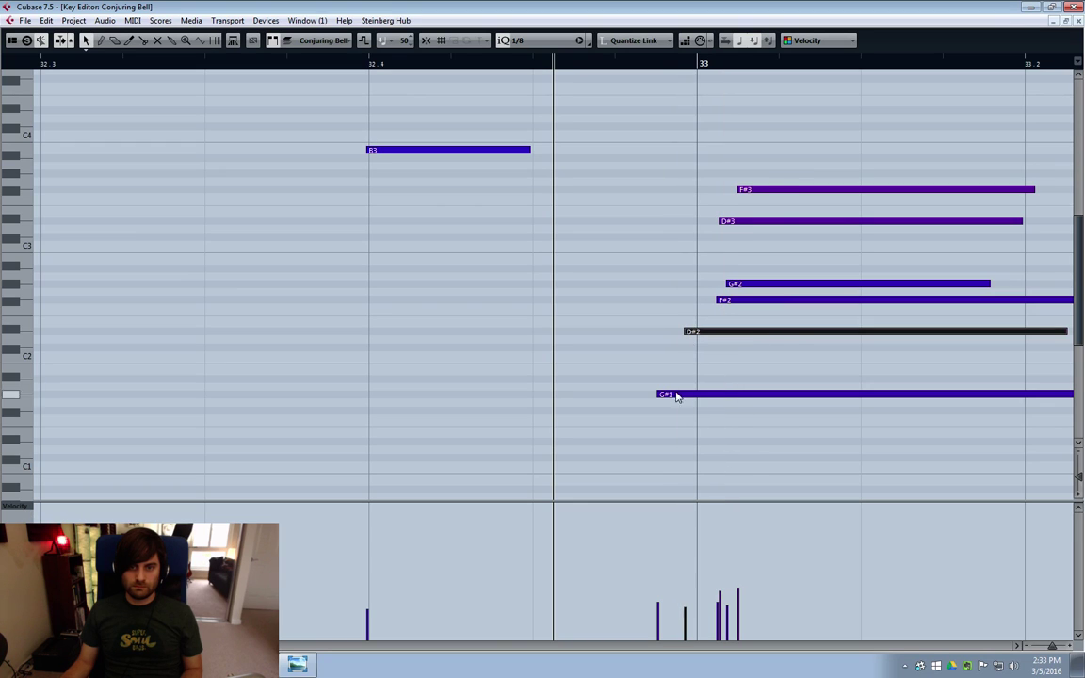
pyautogui.moveTo(661, 395); pyautogui.dragTo(669, 395)
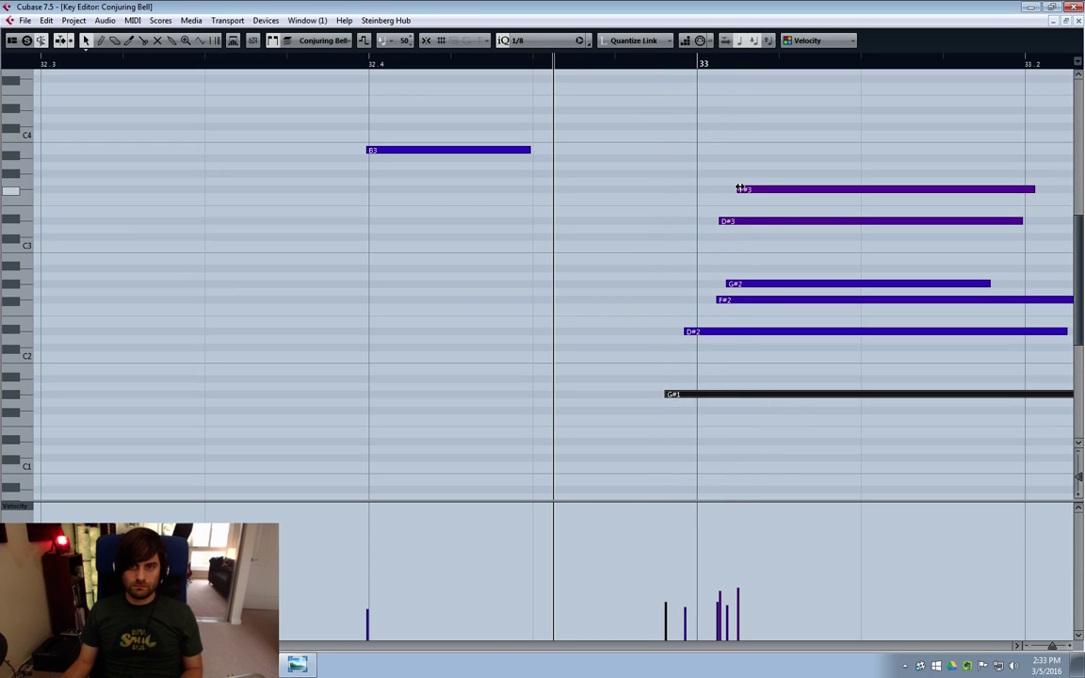
pyautogui.moveTo(739, 189); pyautogui.dragTo(732, 188)
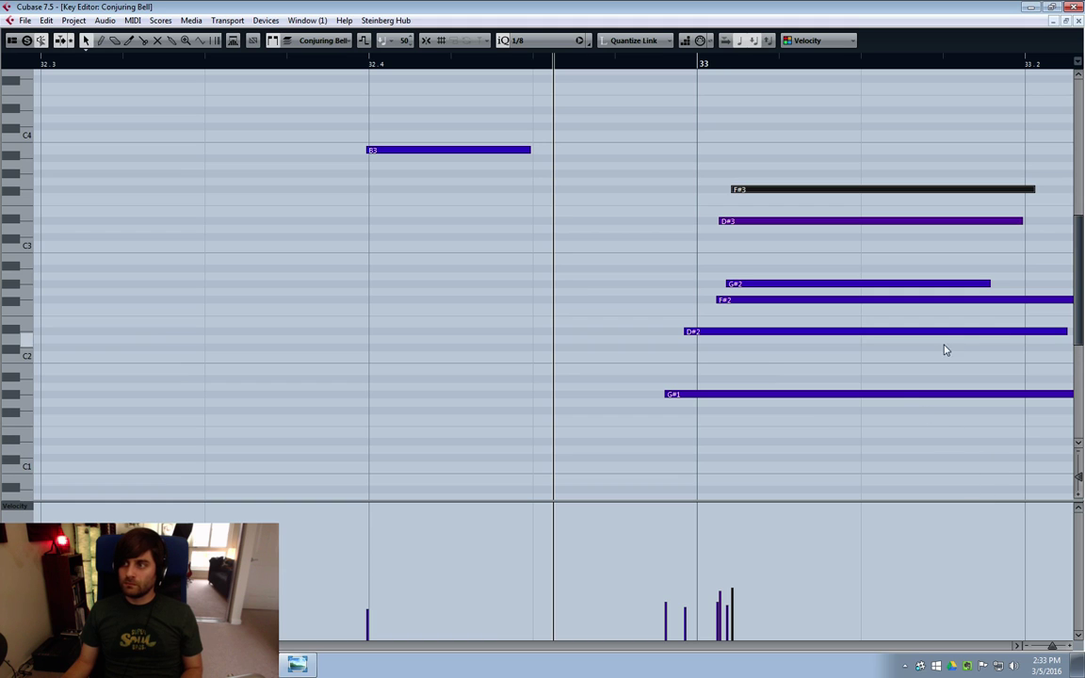
# Trim the C2 start in bar 33's second chord slightly later, lower its C3 velocity, and return to the project arrangement
pyautogui.press('g')
pyautogui.press('g')
pyautogui.press('g')
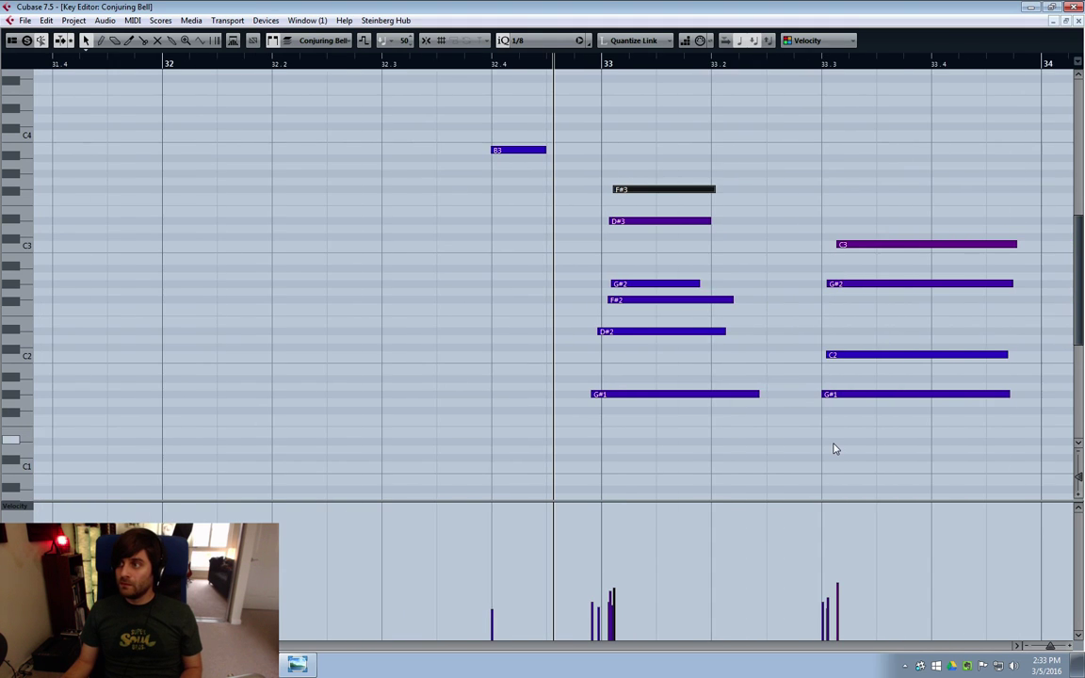
pyautogui.press('g')
pyautogui.press('g')
pyautogui.press('g')
pyautogui.press('g')
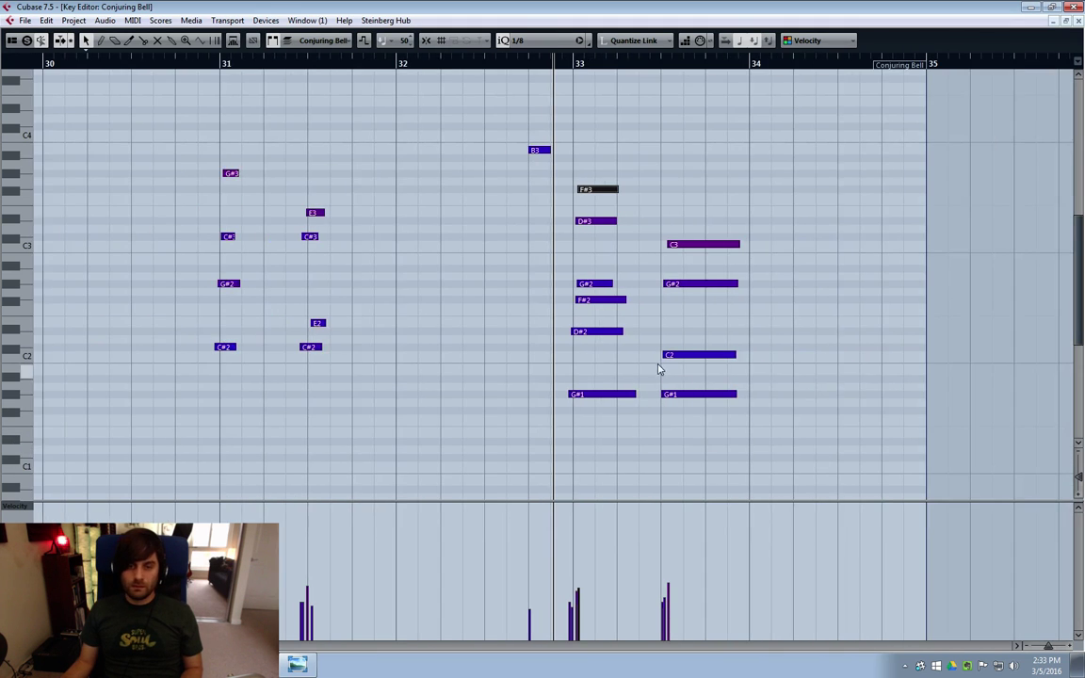
pyautogui.click(665, 354)
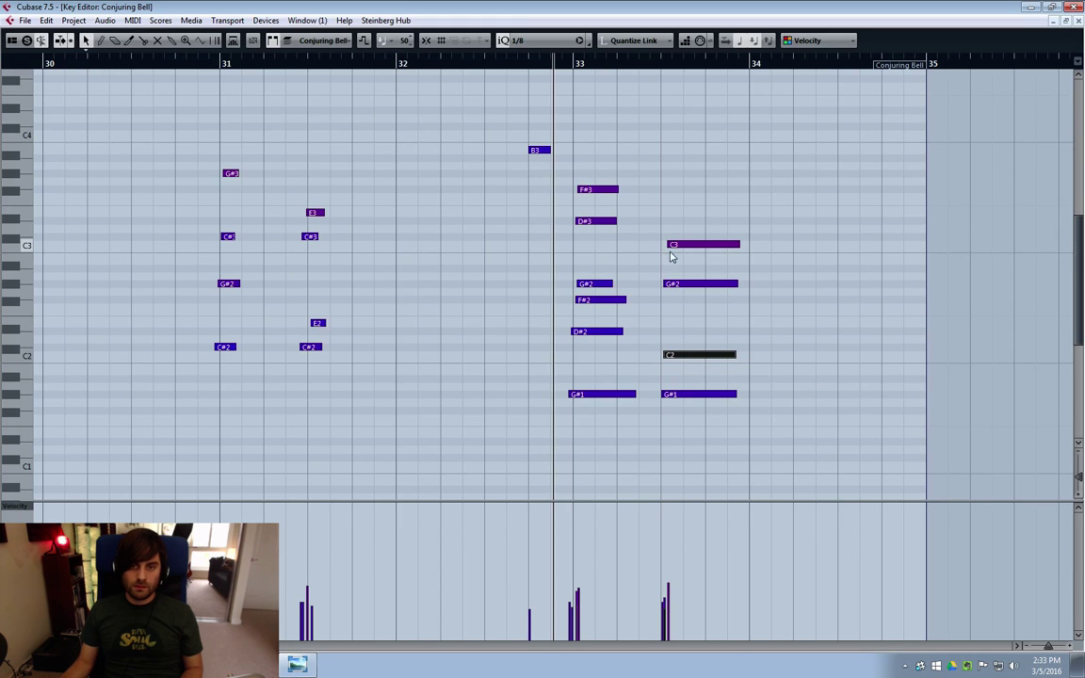
pyautogui.moveTo(668, 585); pyautogui.dragTo(668, 595)
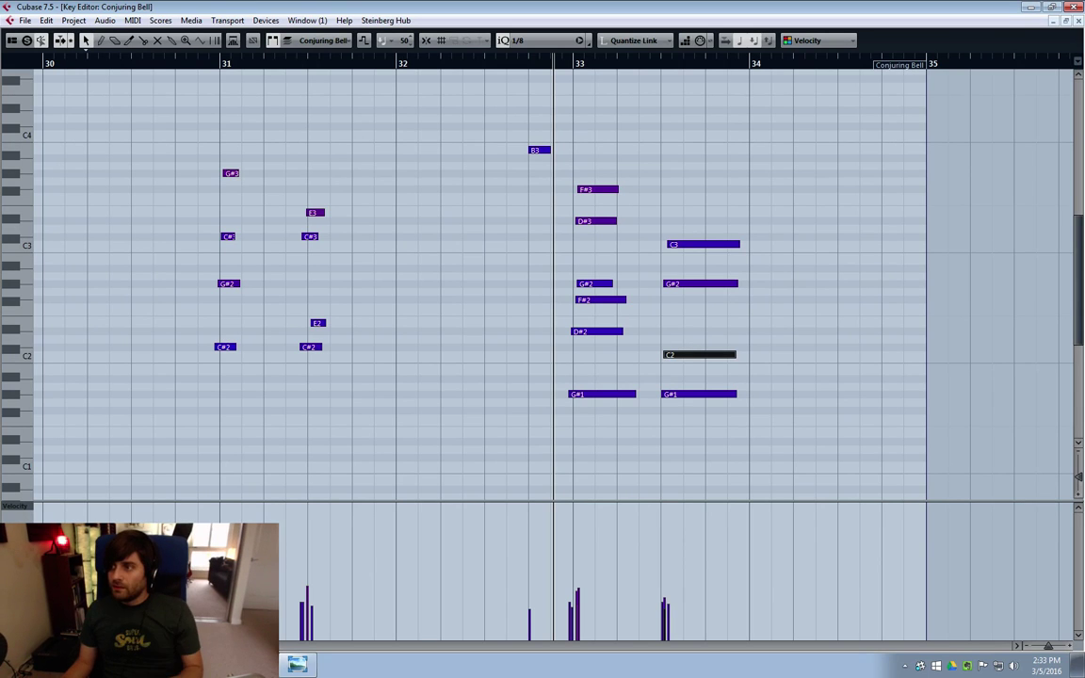
pyautogui.click(1078, 20)
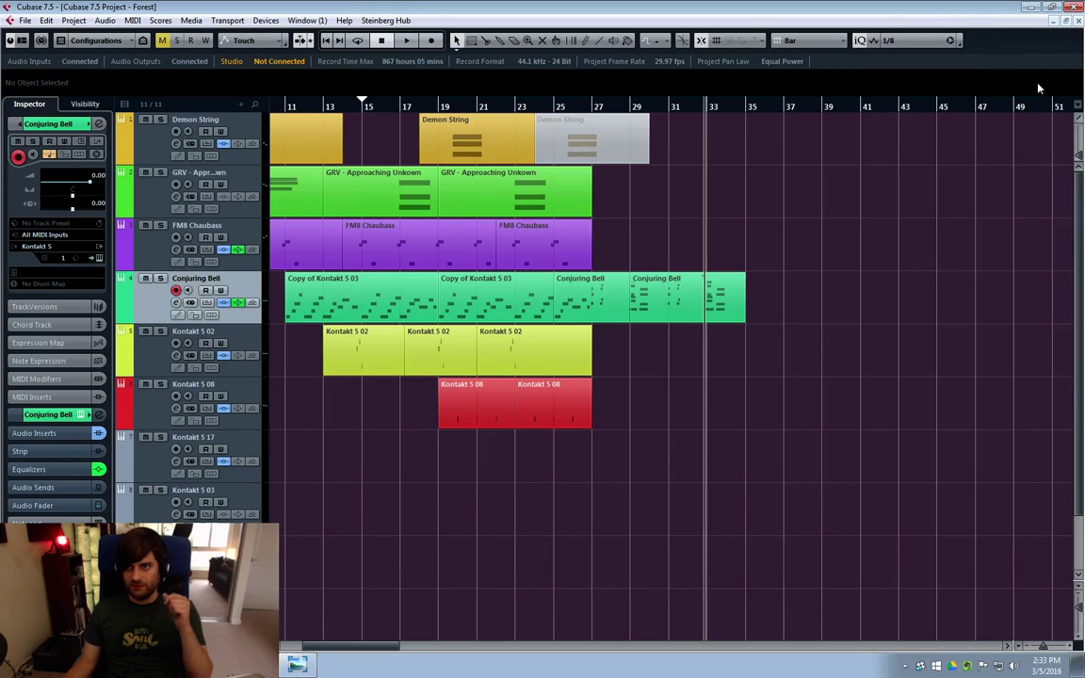
# Switch to Windows Photo Viewer and browse the game's camp and kitchen screenshots for reference
pyautogui.click(1033, 6)
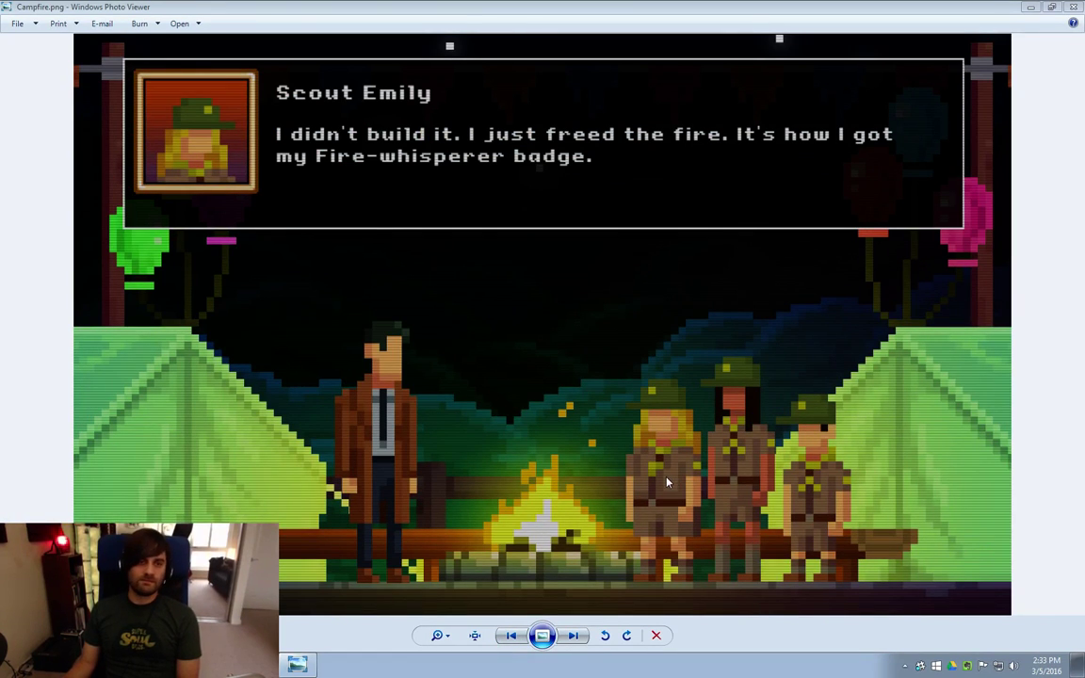
pyautogui.click(510, 638)
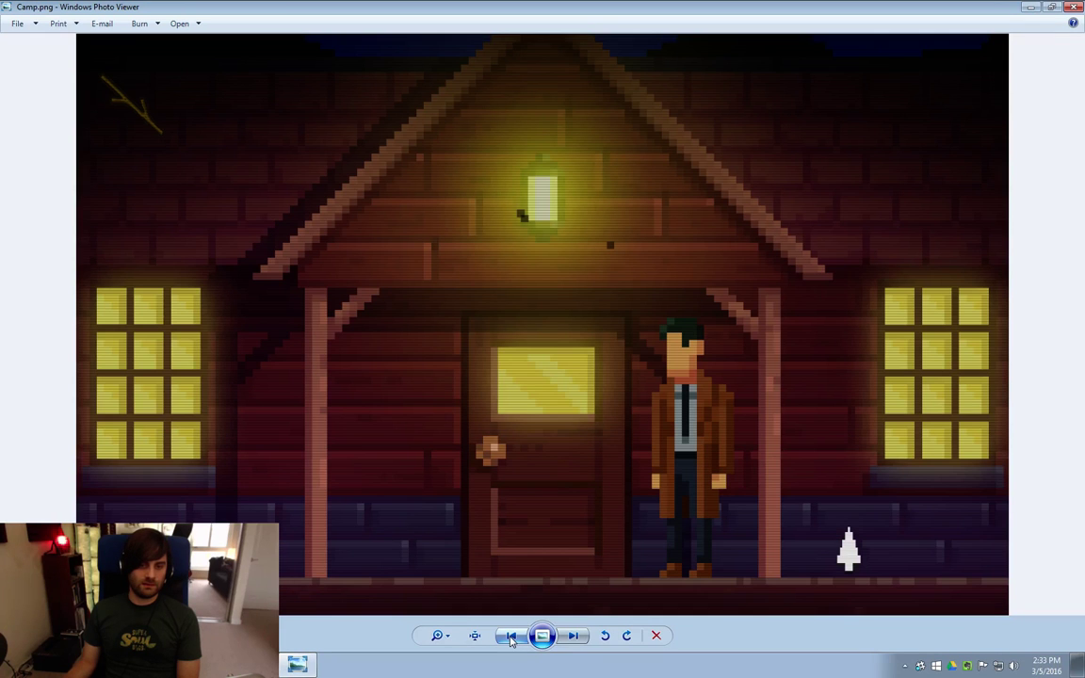
pyautogui.click(510, 638)
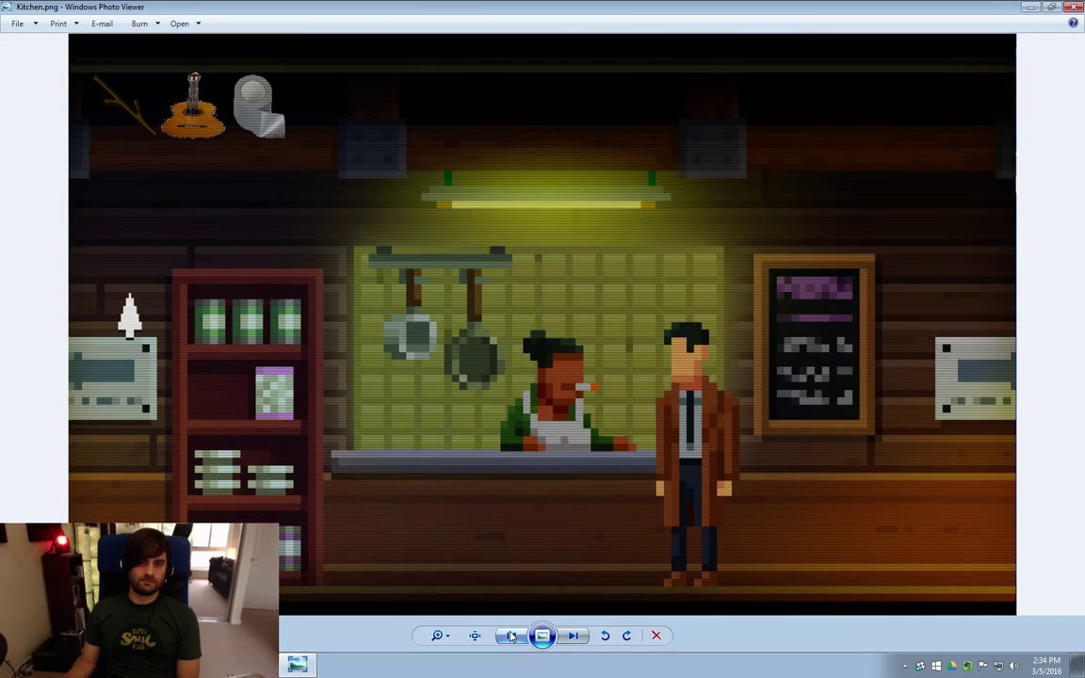
pyautogui.click(508, 637)
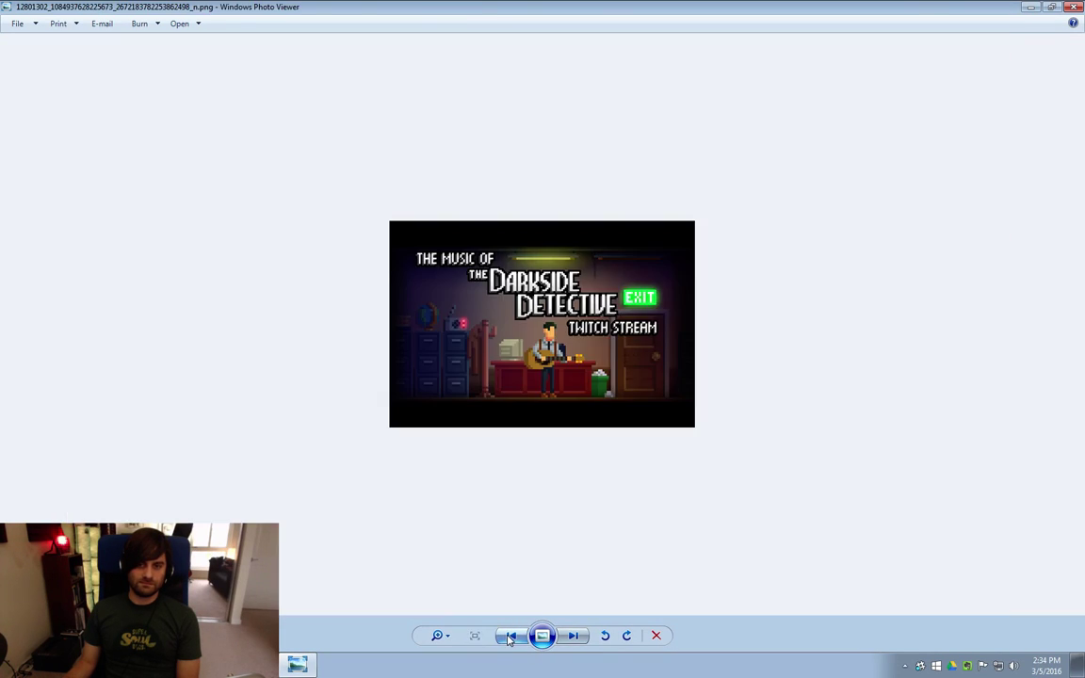
pyautogui.click(574, 638)
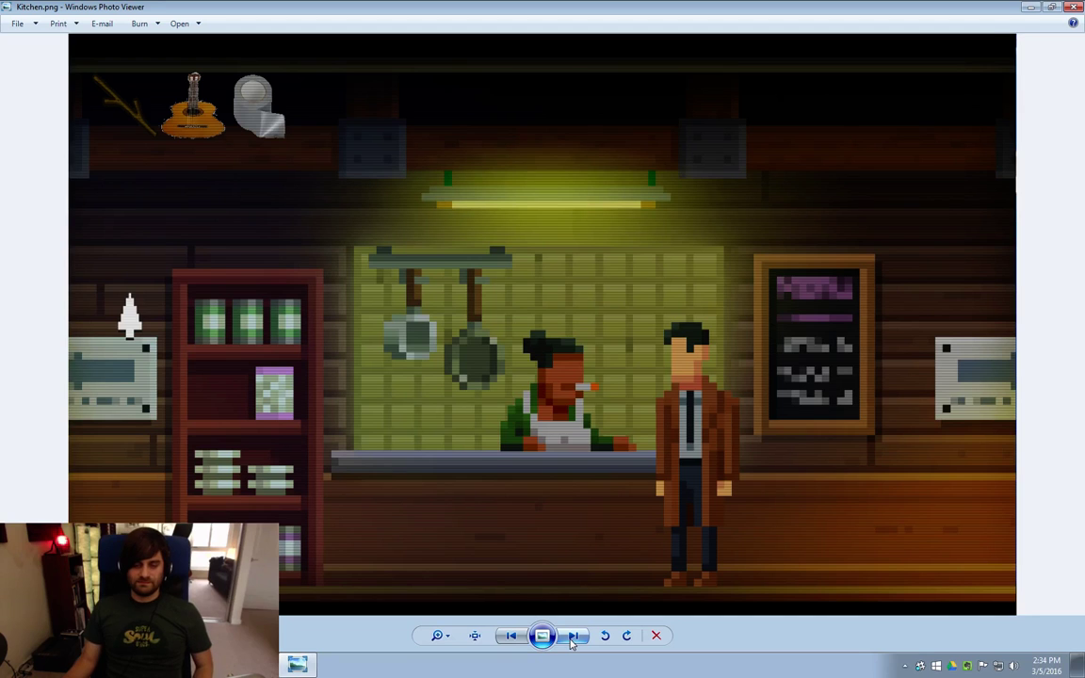
# Browse the remaining game screenshots from the camp through the campfire, dark path, scouts and car scenes, and return to Cubase
pyautogui.click(572, 640)
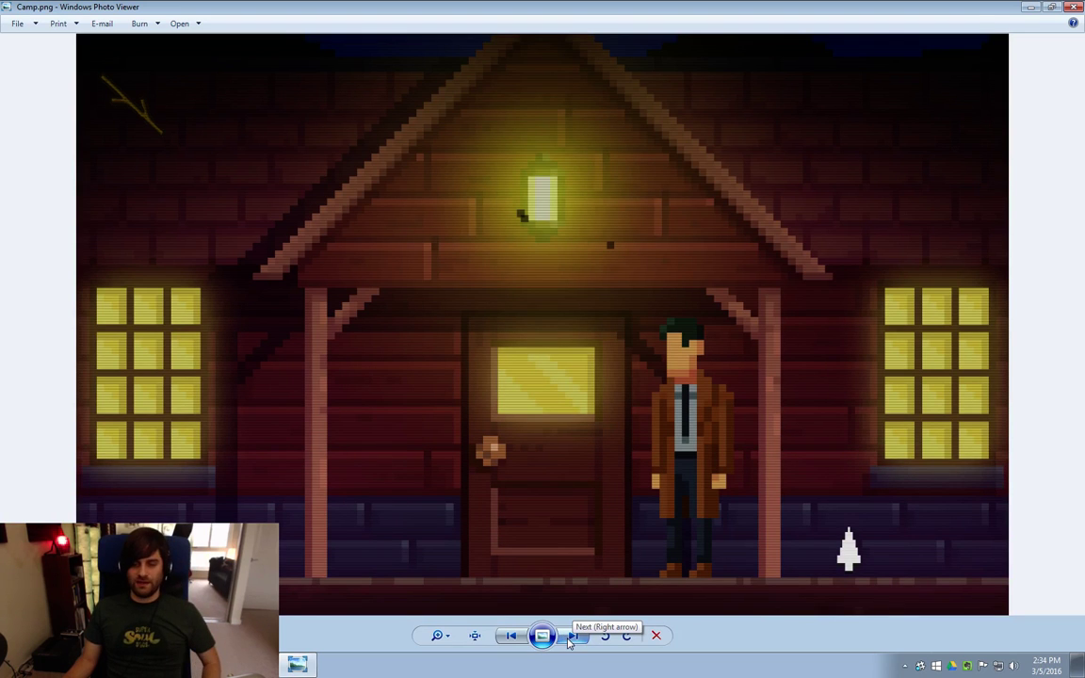
pyautogui.click(571, 636)
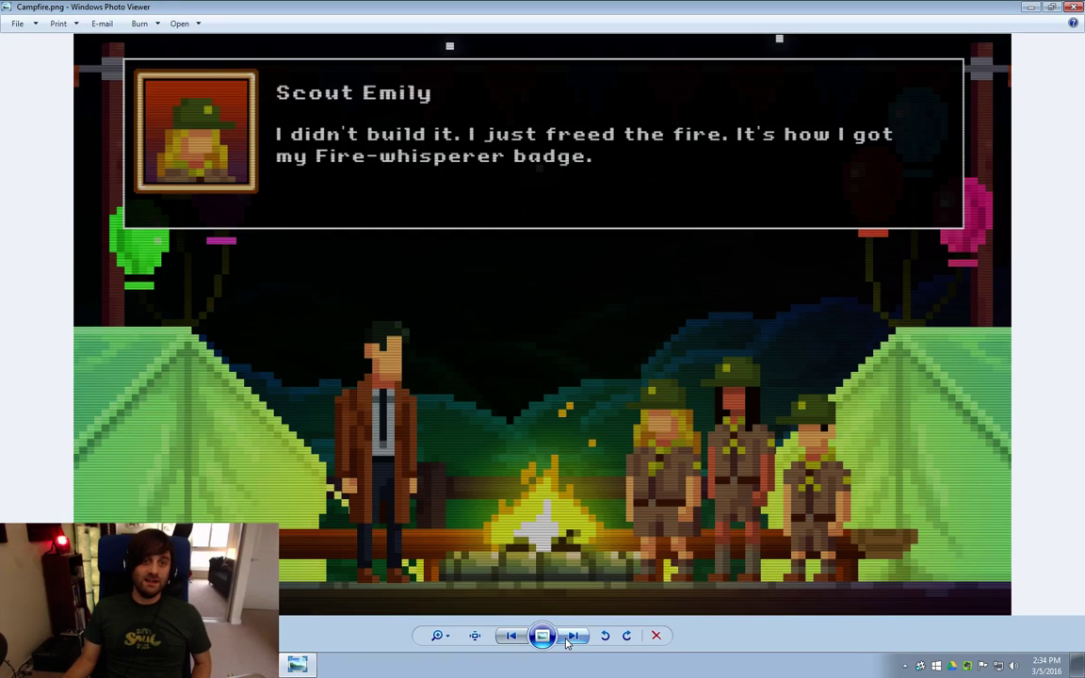
pyautogui.click(571, 635)
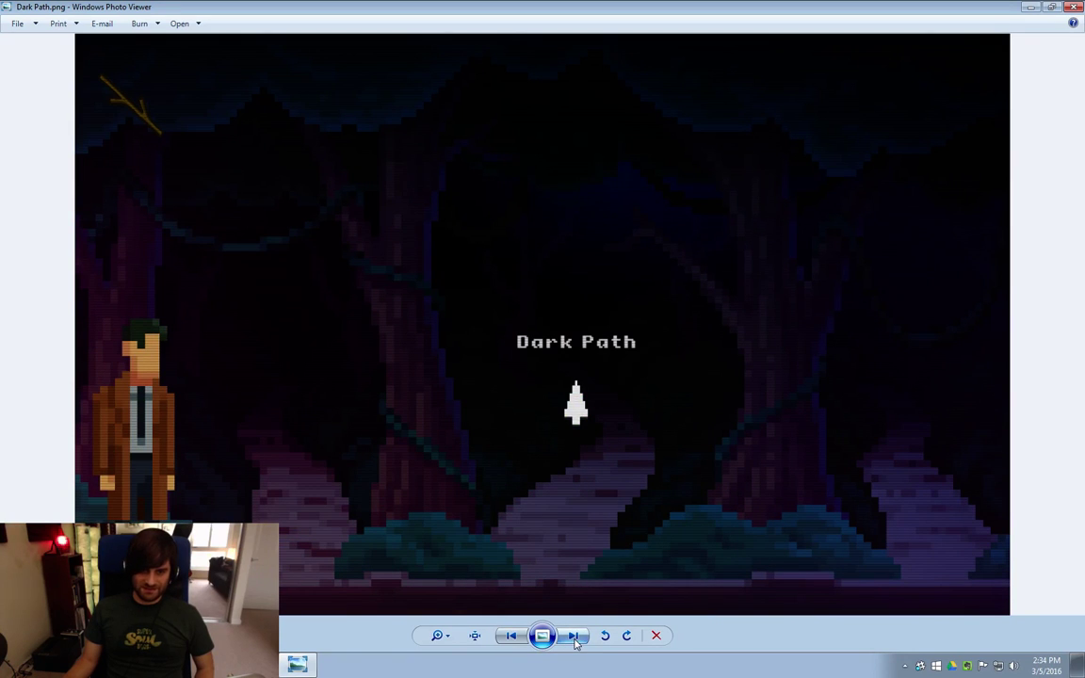
pyautogui.click(573, 635)
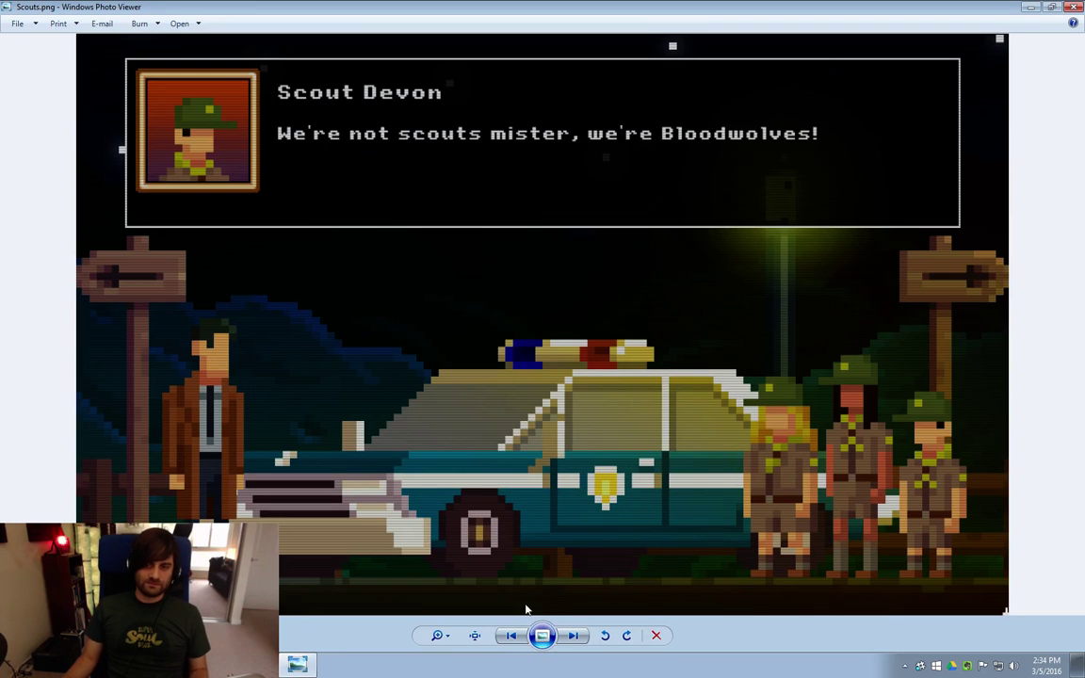
pyautogui.click(570, 639)
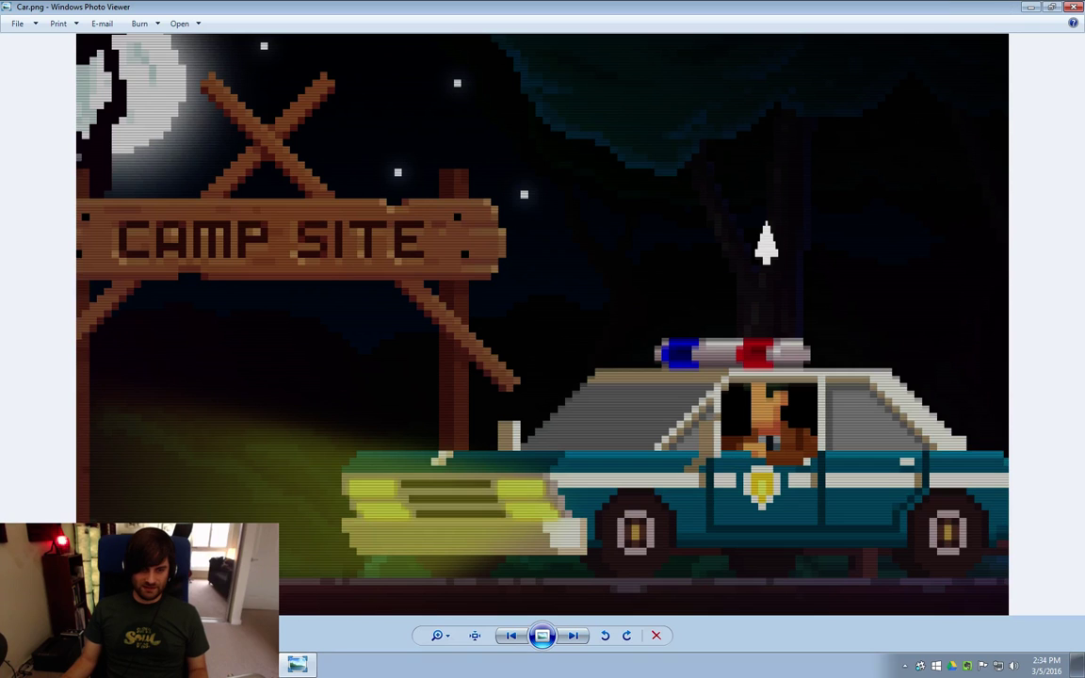
pyautogui.hotkey('alt', 'F4')
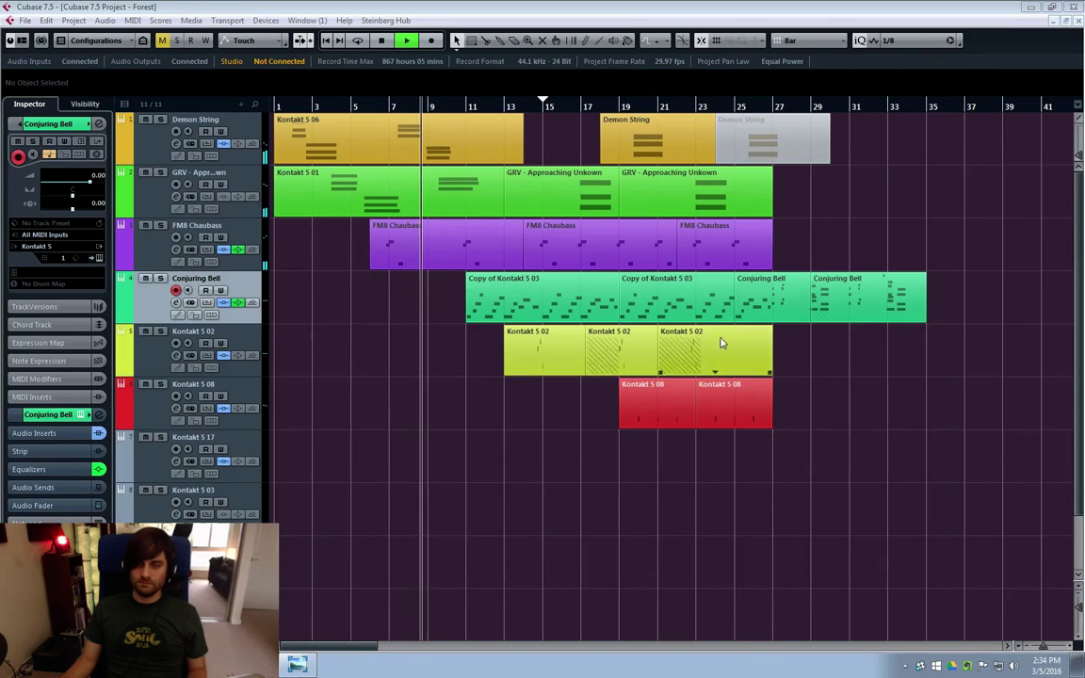
# Play the arrangement past bar 33, check the Conjuring Bell part at bar 29 in the Key Editor, and stop playback
pyautogui.click(670, 388)
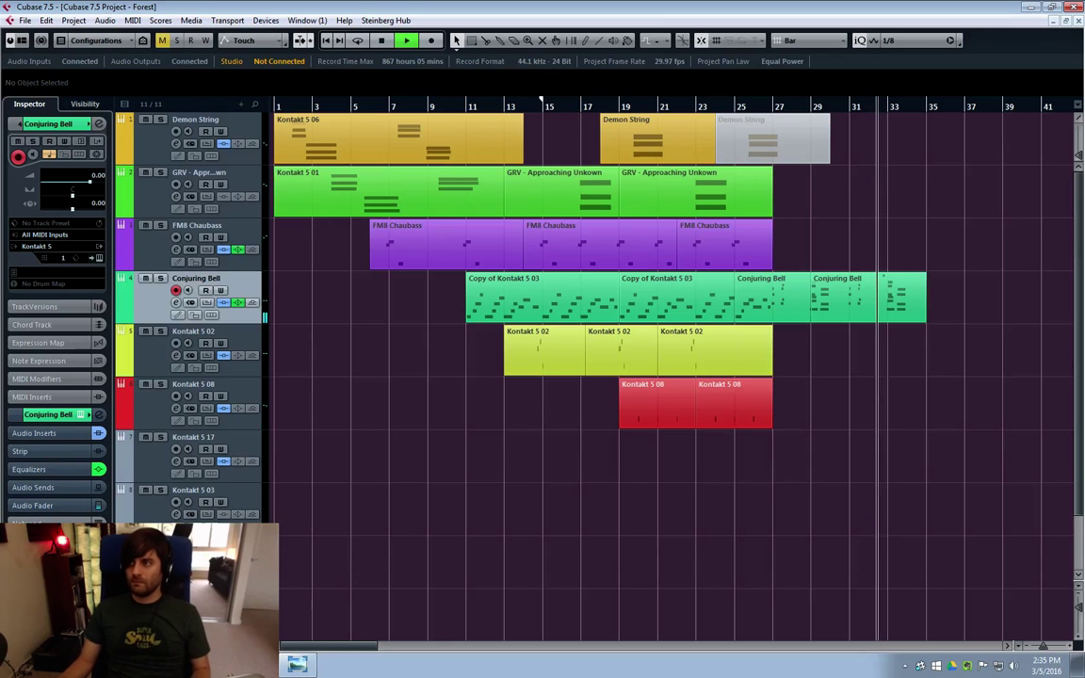
pyautogui.doubleClick(894, 261)
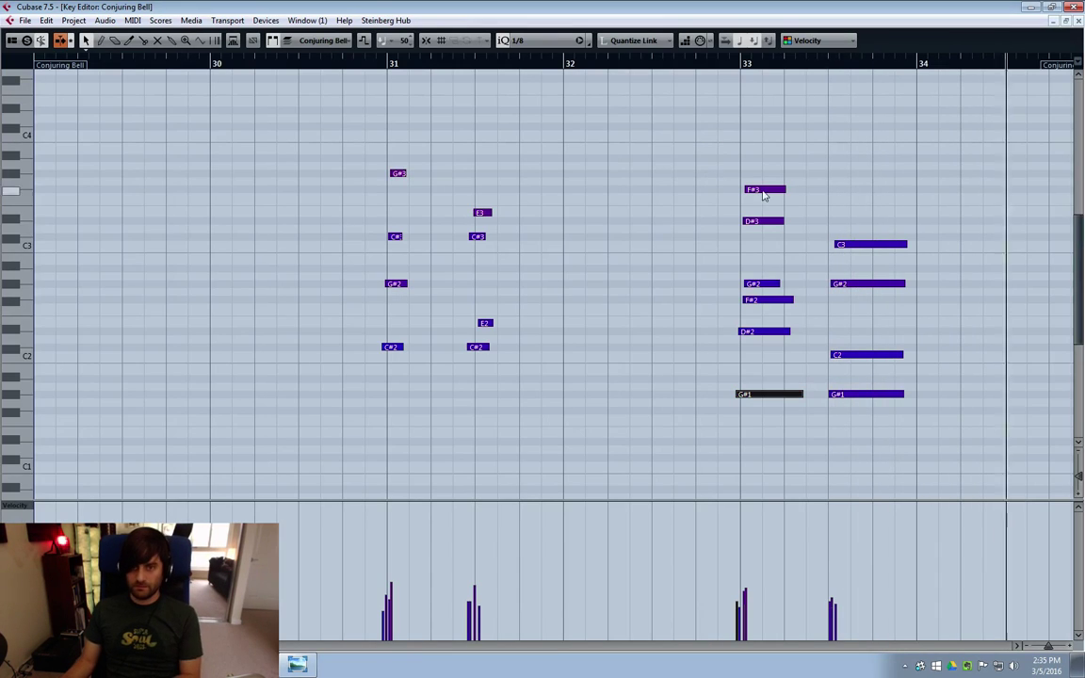
pyautogui.press('Escape')
pyautogui.press('space')
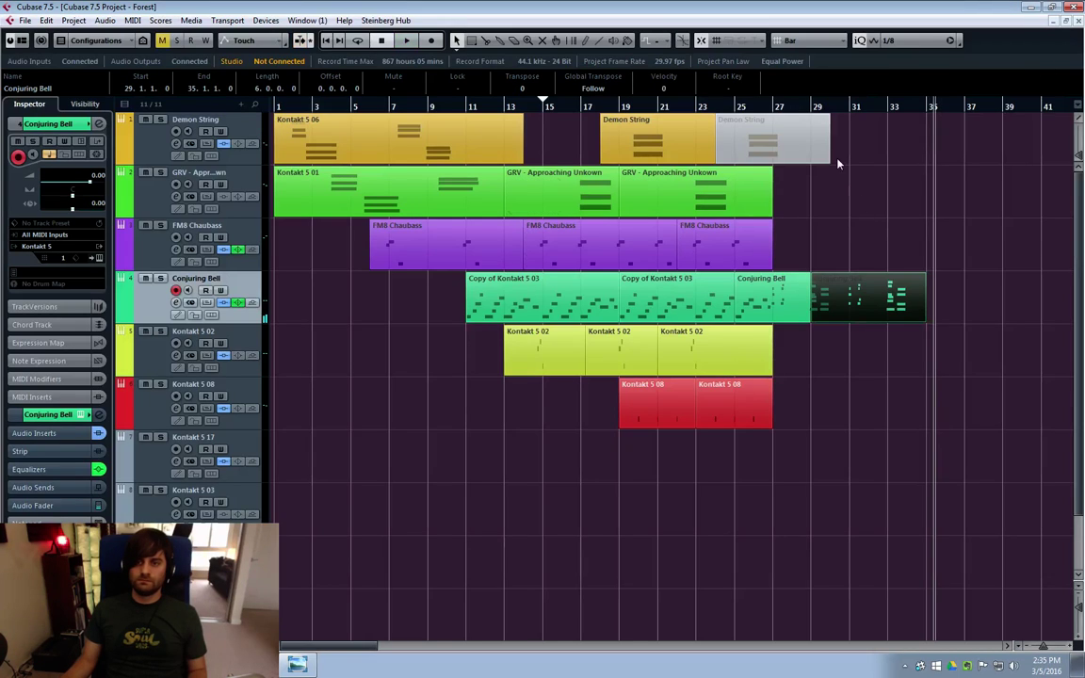
# Play from bar 25 and try extending the Conjuring Bell track to bar 43 with duplicates of its phrase from bar 29
pyautogui.click(753, 111)
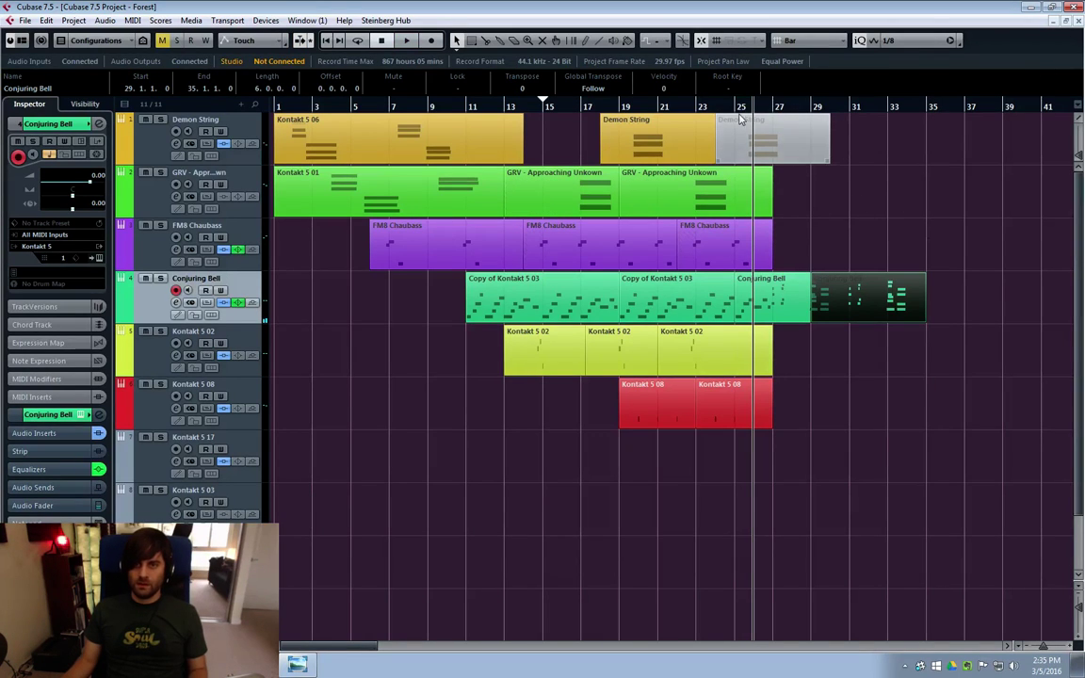
pyautogui.click(736, 109)
pyautogui.moveTo(969, 237); pyautogui.dragTo(733, 290)
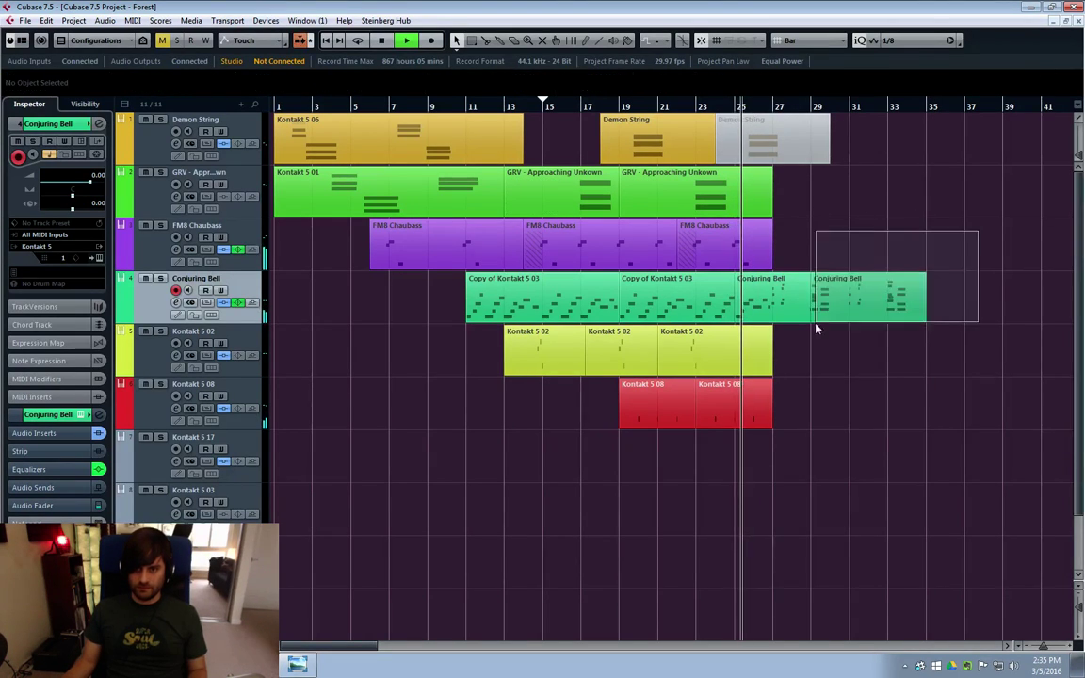
pyautogui.hotkey('ctrl', 'd')
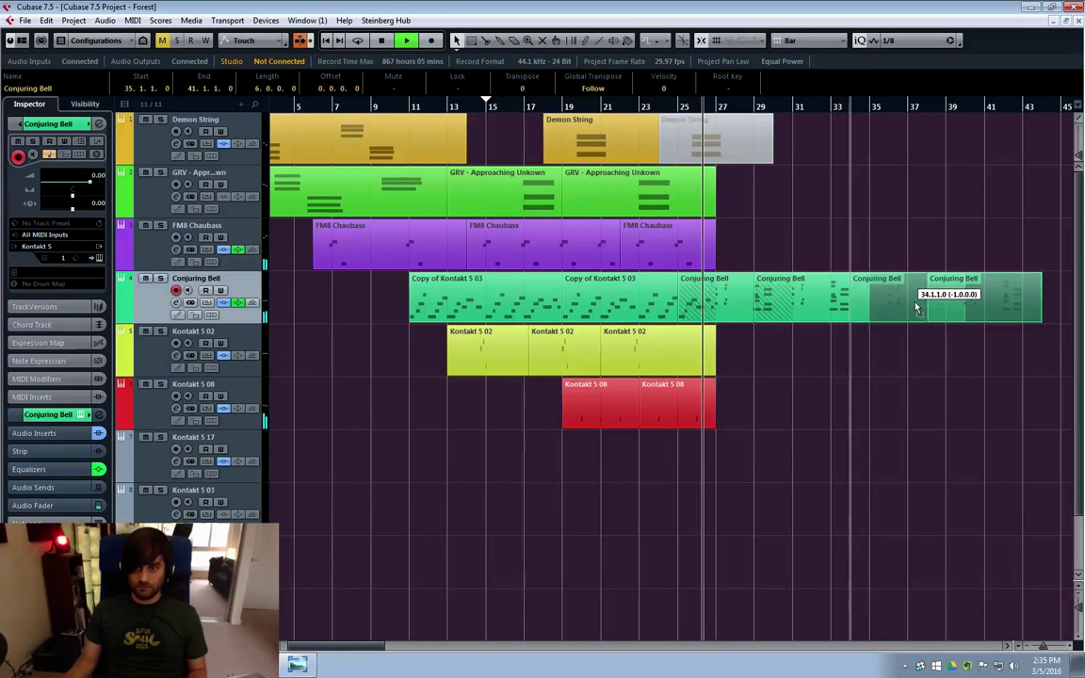
pyautogui.click(850, 206)
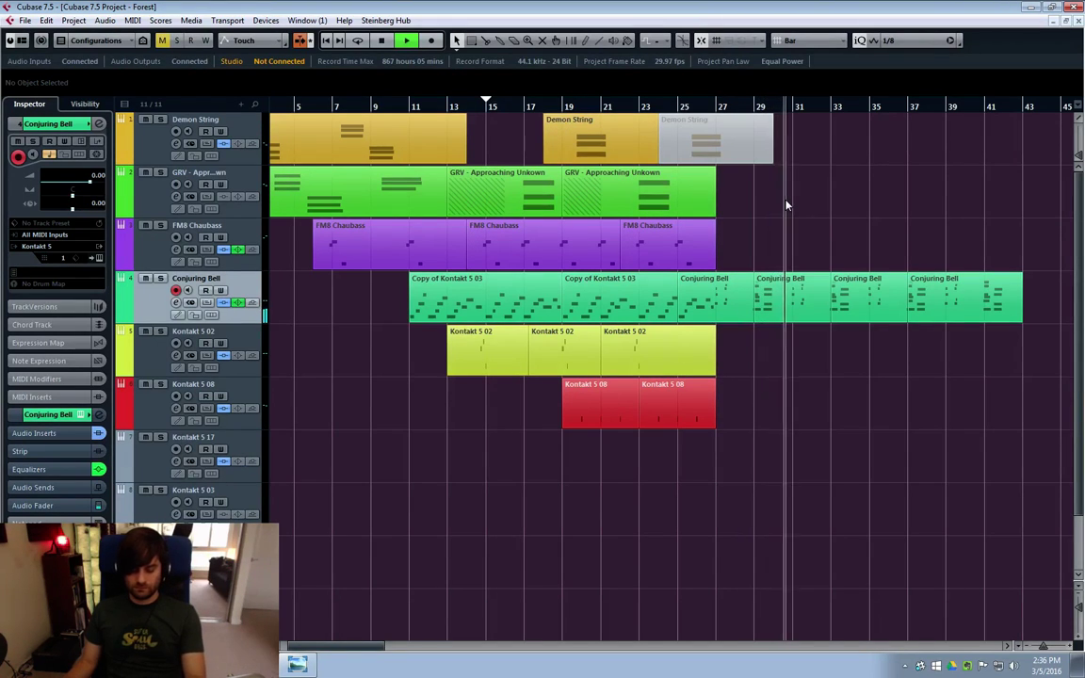
# Select the GRV - Approaching Unkown and Demon String tracks in turn during playback of the Conjuring Bell section, and stop playback
pyautogui.click(136, 179)
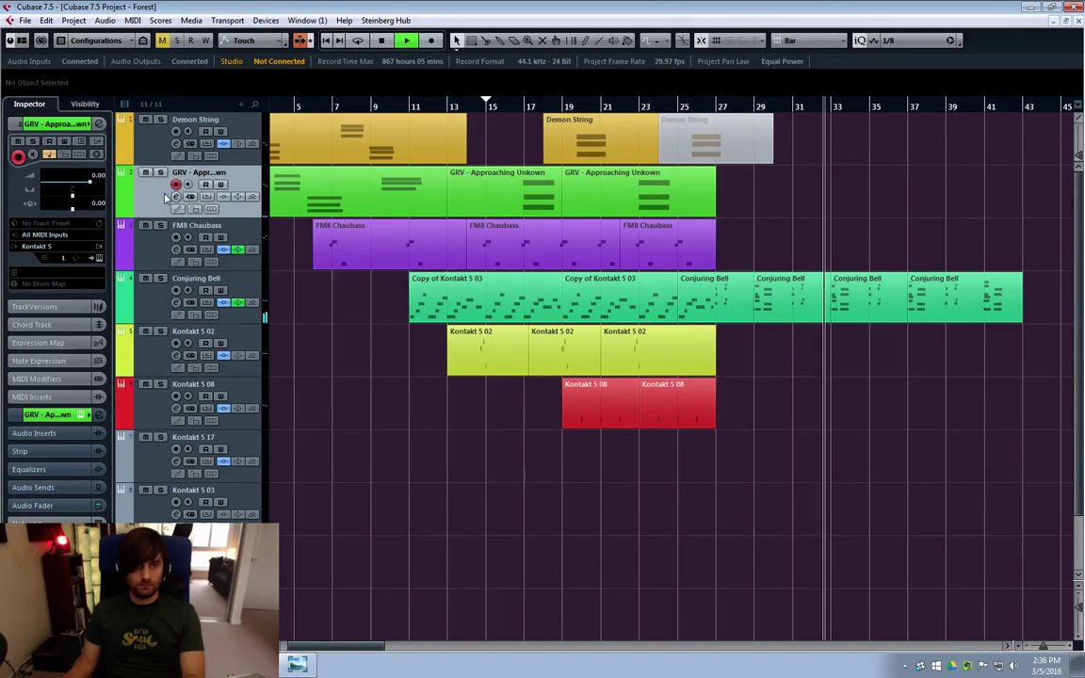
pyautogui.click(193, 138)
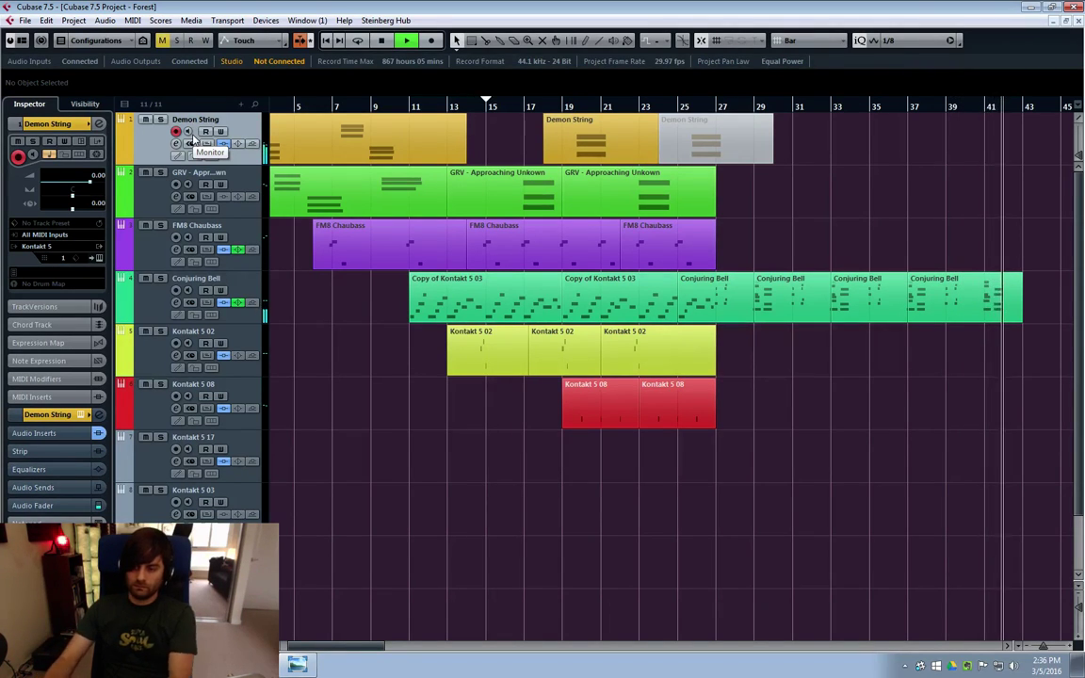
pyautogui.press('space')
# Replay from bar 23 with the FM8 Chaubass and GRV - Approaching Unkown tracks selected in turn, and stop near bar 43
pyautogui.click(666, 109)
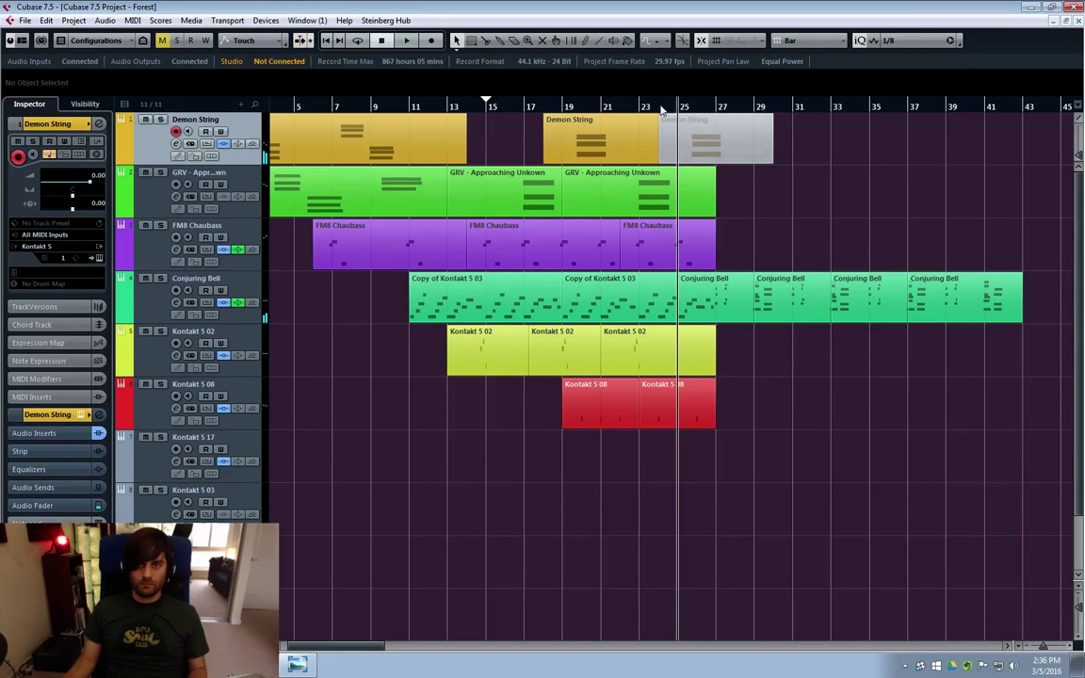
pyautogui.click(626, 110)
pyautogui.click(642, 112)
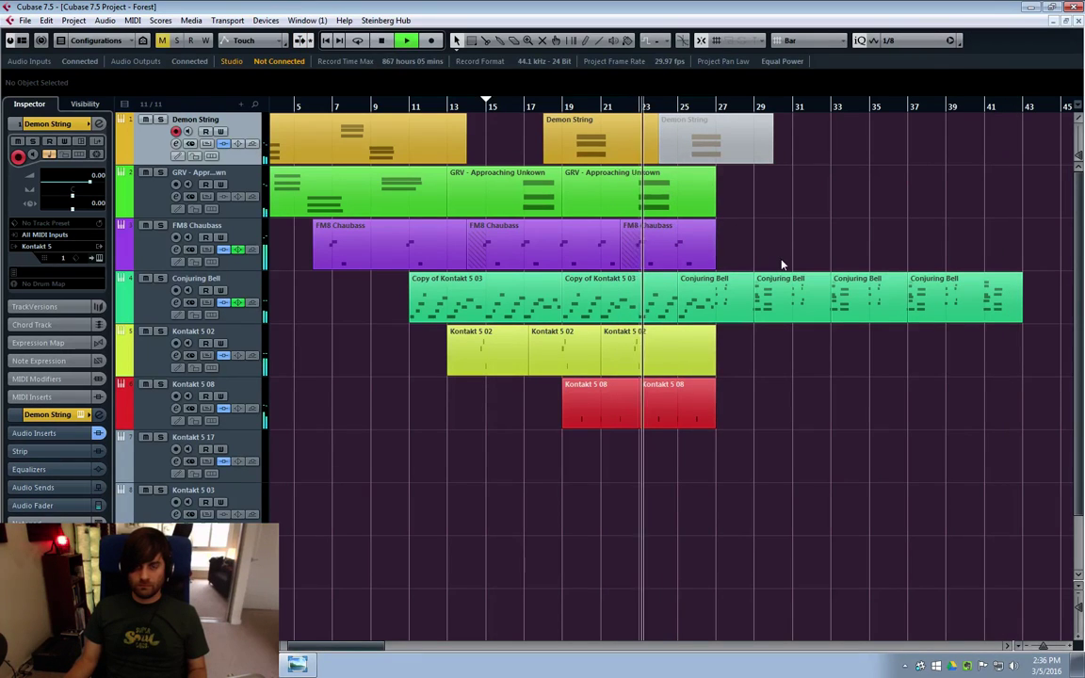
pyautogui.click(140, 233)
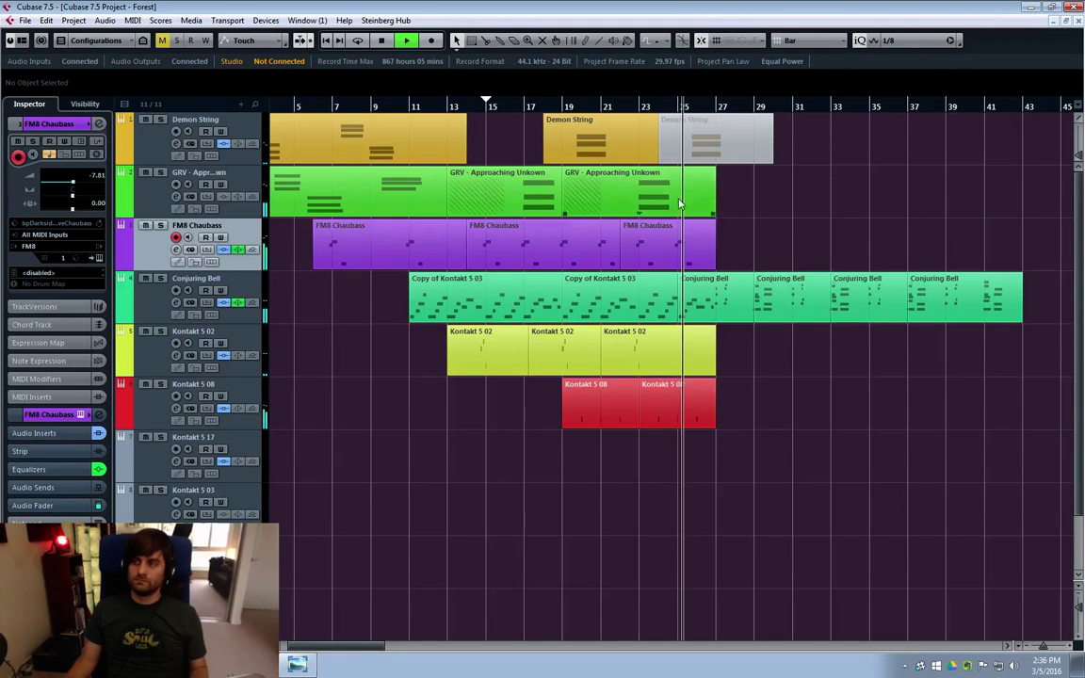
pyautogui.hscroll(3, 441, 546)
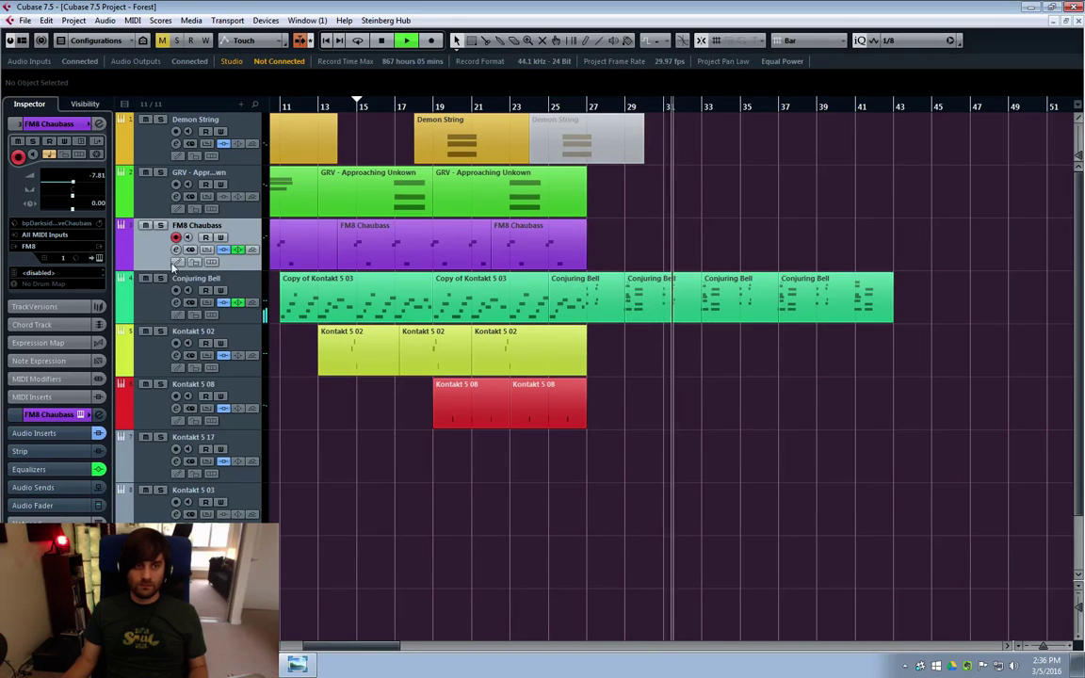
pyautogui.click(885, 292)
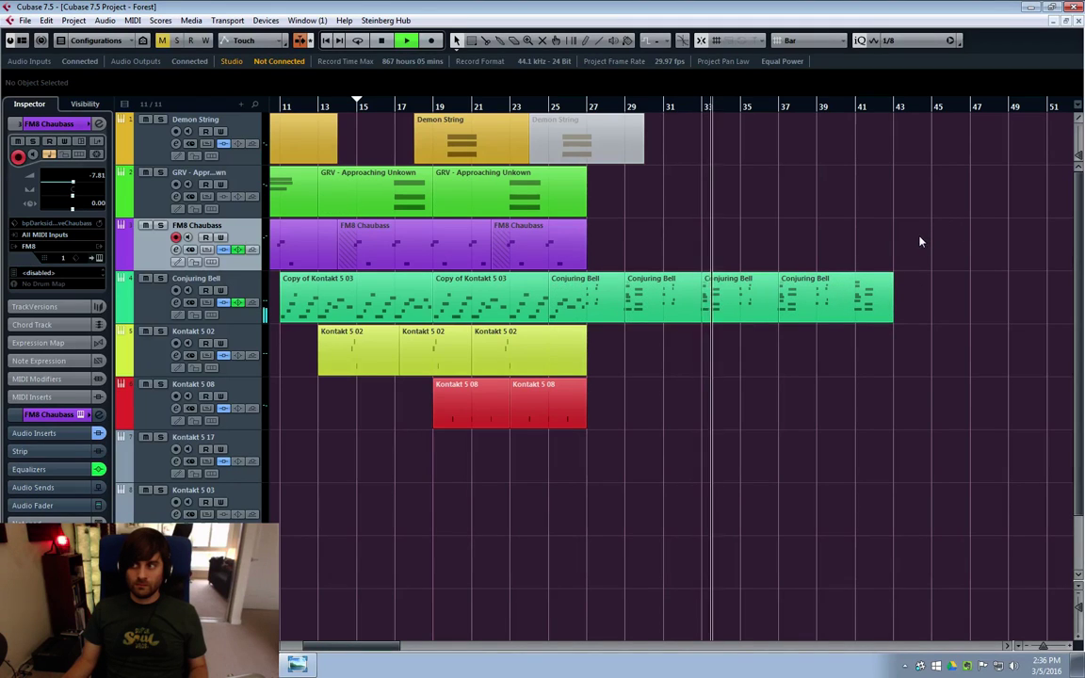
pyautogui.click(123, 206)
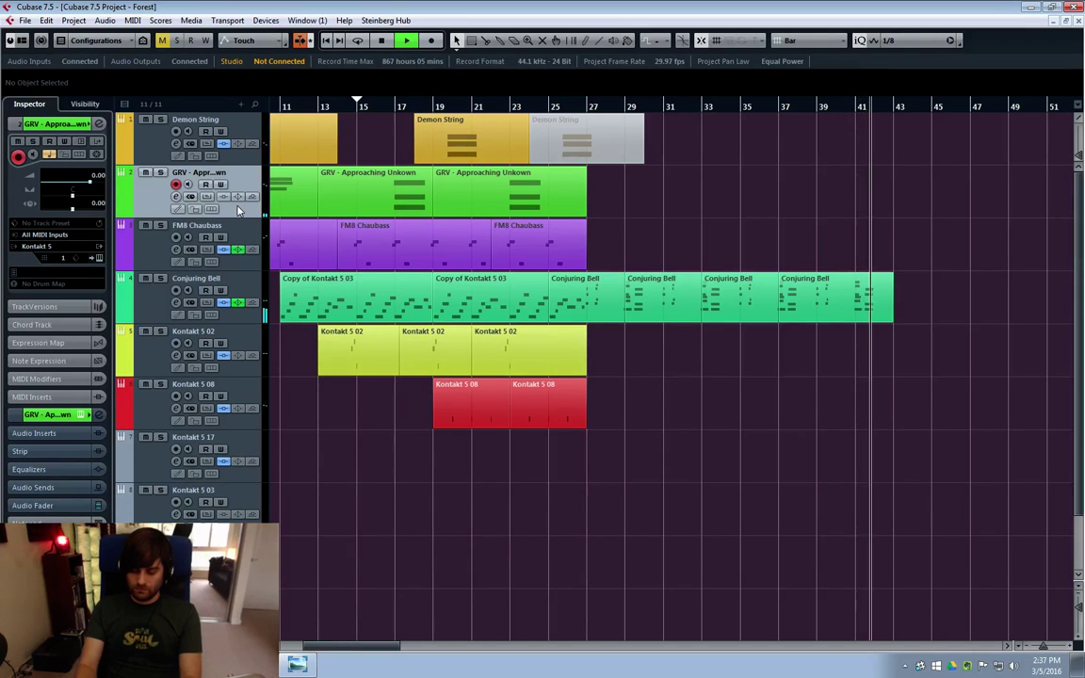
pyautogui.press('space')
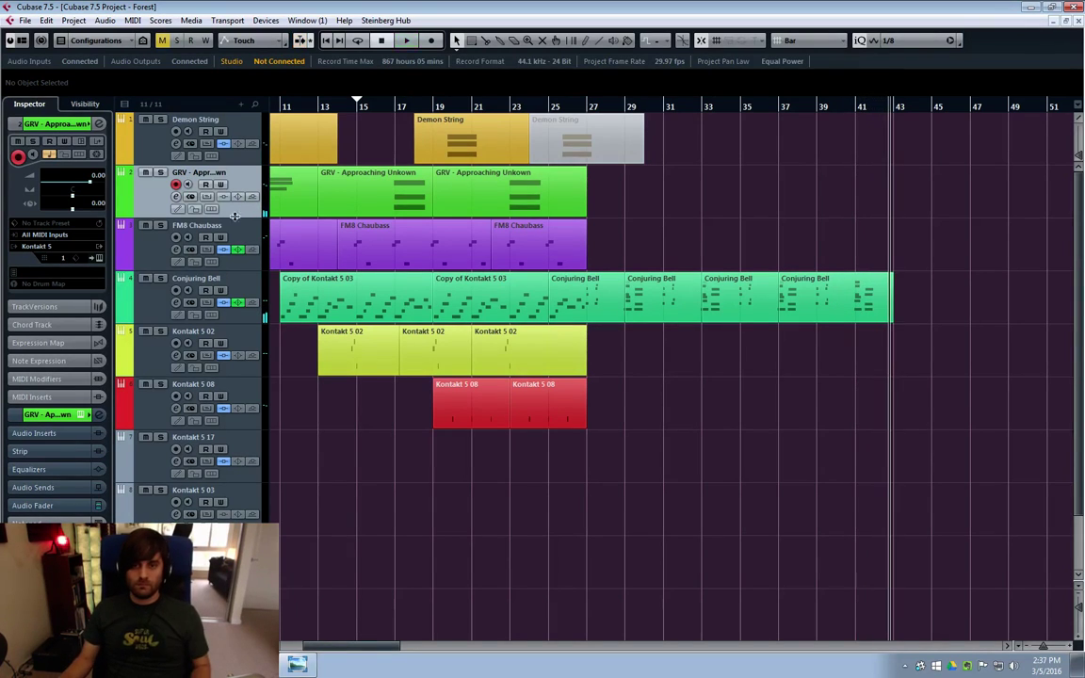
# Remove the extra Conjuring Bell duplicates so that the track ends at bar 35, and set the playback position to bar 27
pyautogui.click(588, 106)
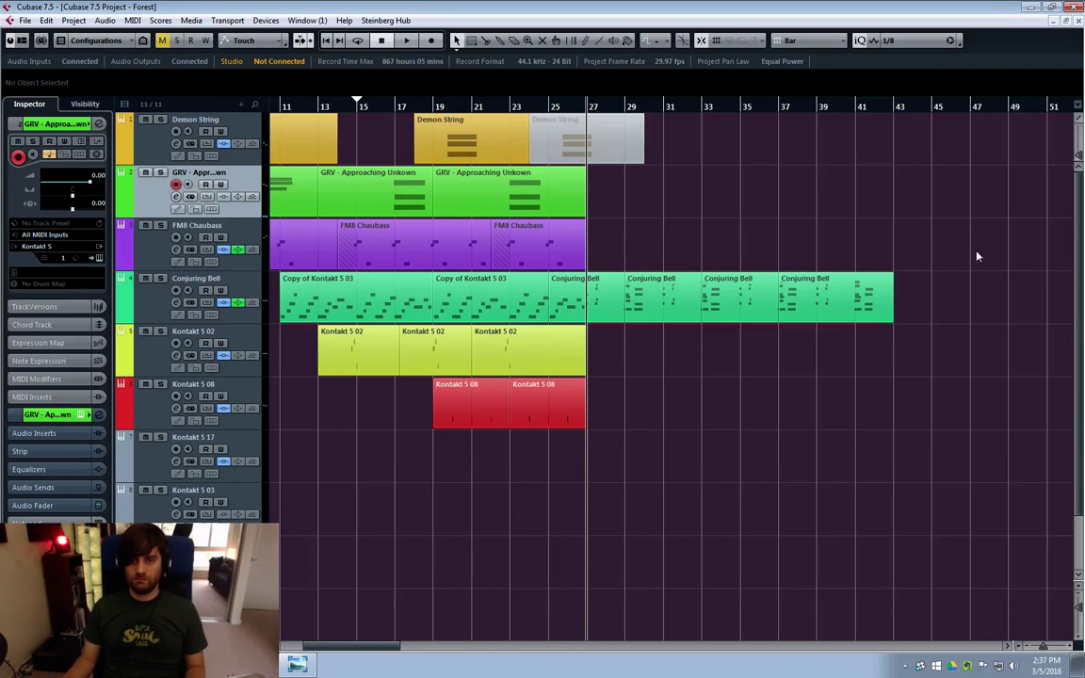
pyautogui.moveTo(949, 299); pyautogui.dragTo(738, 353)
pyautogui.moveTo(911, 217); pyautogui.dragTo(782, 351)
pyautogui.press('Delete')
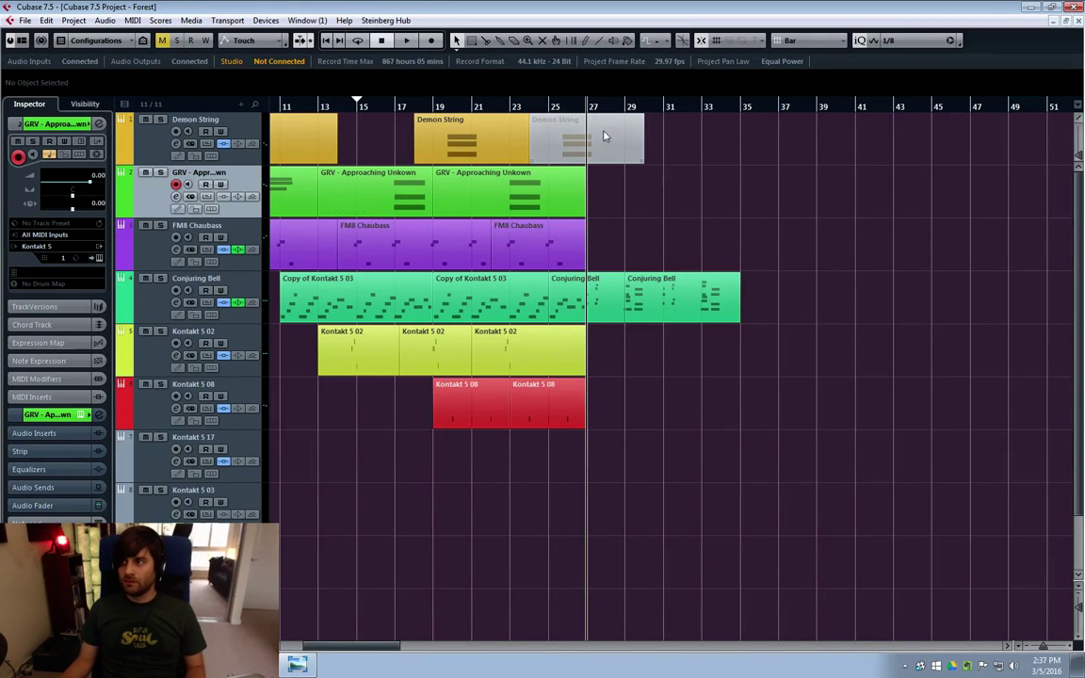
# Listen to the Conjuring Bell section from bar 27 past bar 35, and return the playback position to about bar 23
pyautogui.press('space')
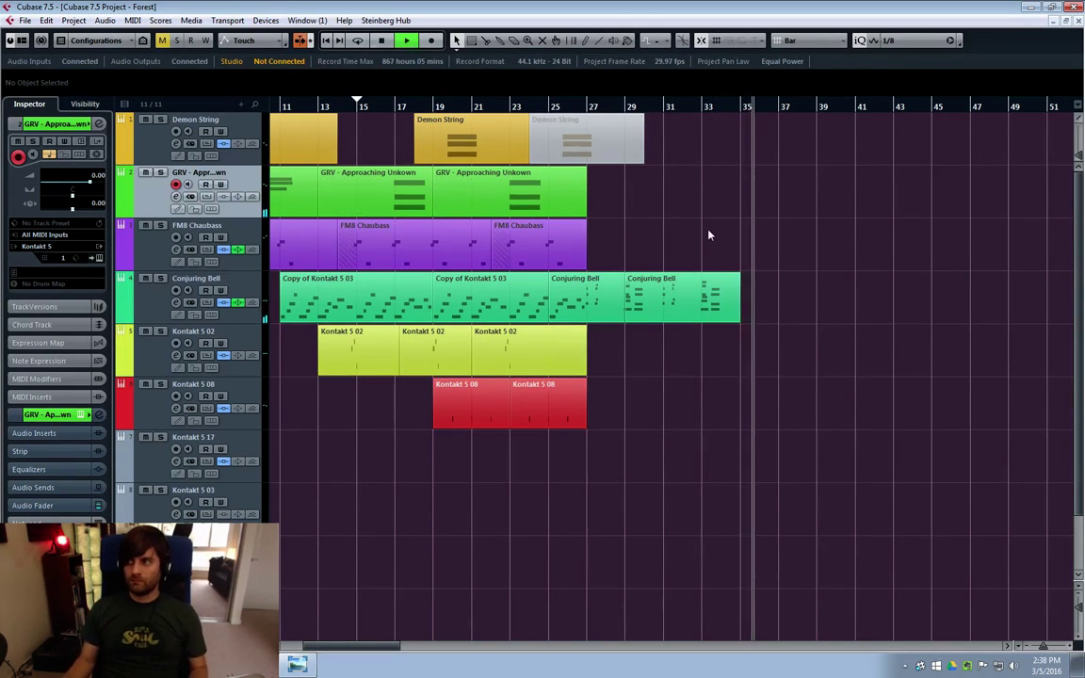
pyautogui.press('space')
pyautogui.click(580, 127)
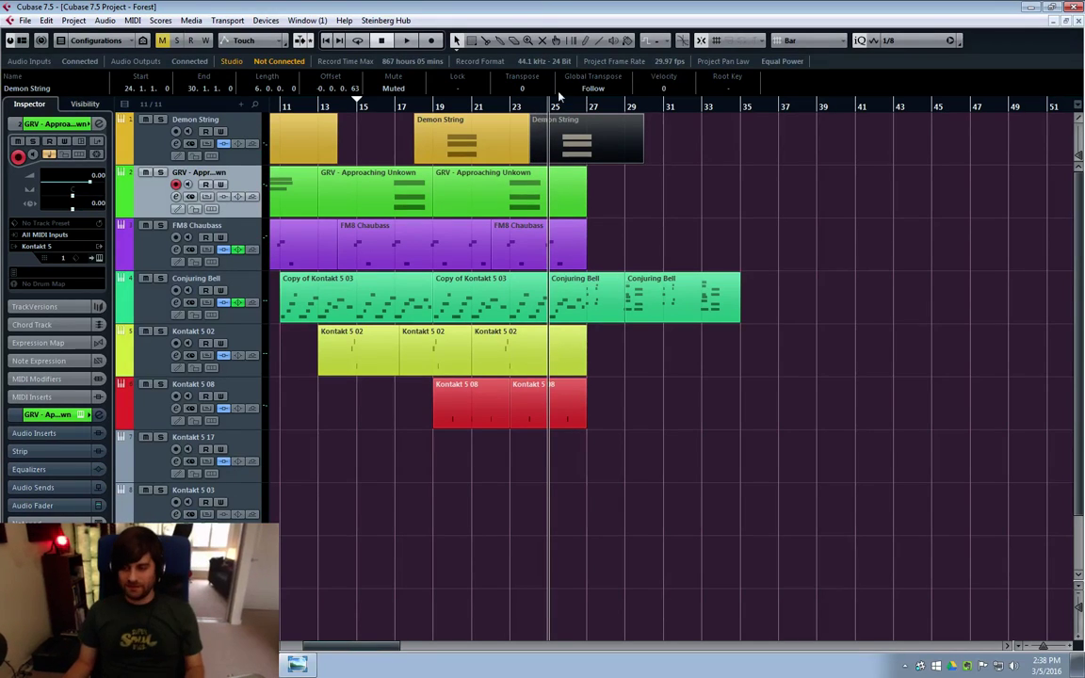
pyautogui.moveTo(553, 109); pyautogui.dragTo(509, 106)
pyautogui.click(872, 310)
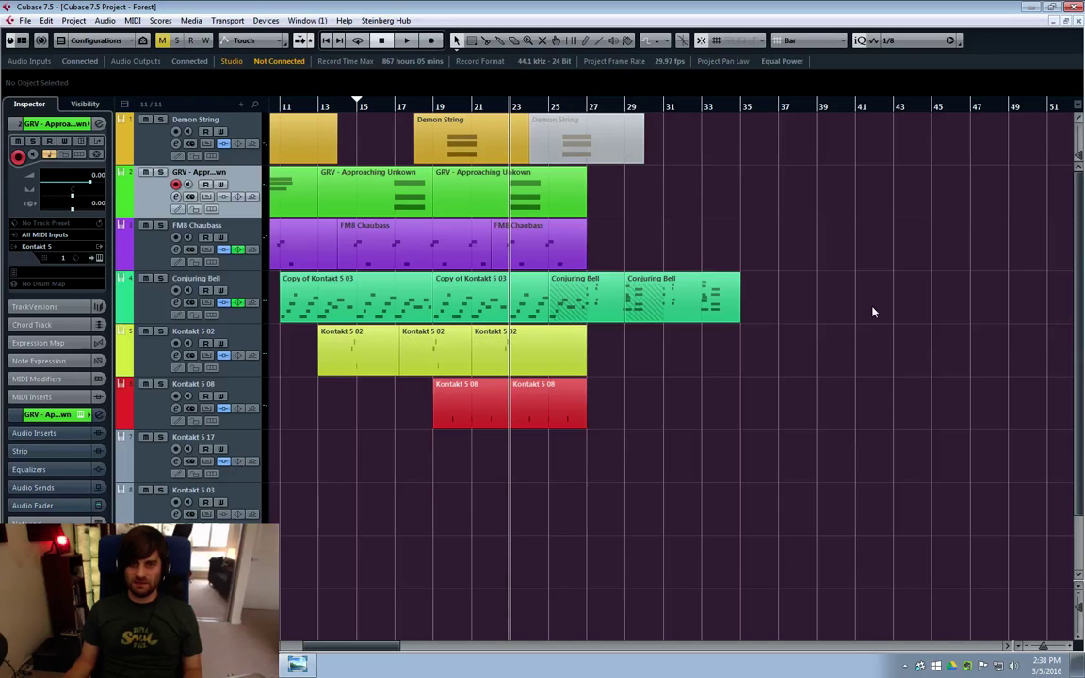
pyautogui.click(601, 142)
pyautogui.click(685, 160)
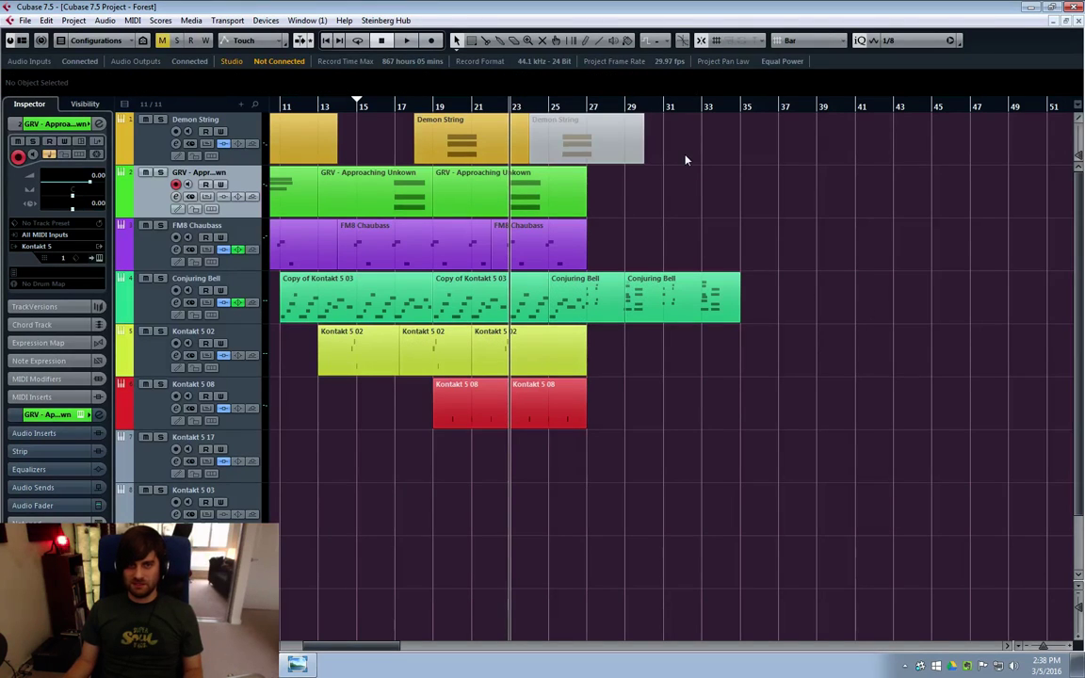
pyautogui.moveTo(760, 212)
pyautogui.mouseDown()
pyautogui.moveTo(836, 426)
pyautogui.moveTo(853, 370)
pyautogui.mouseUp()
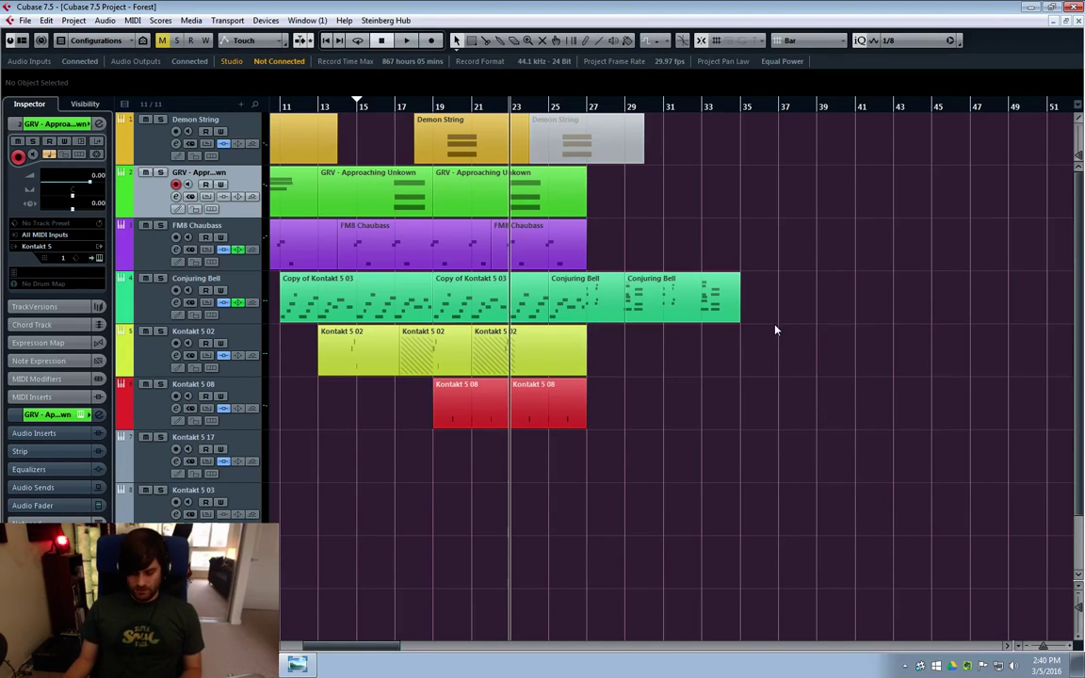
# Play the opening briefly from bar 2, move the playback position to bar 7, and return it to bar 2
pyautogui.hscroll(-5, 775, 327)
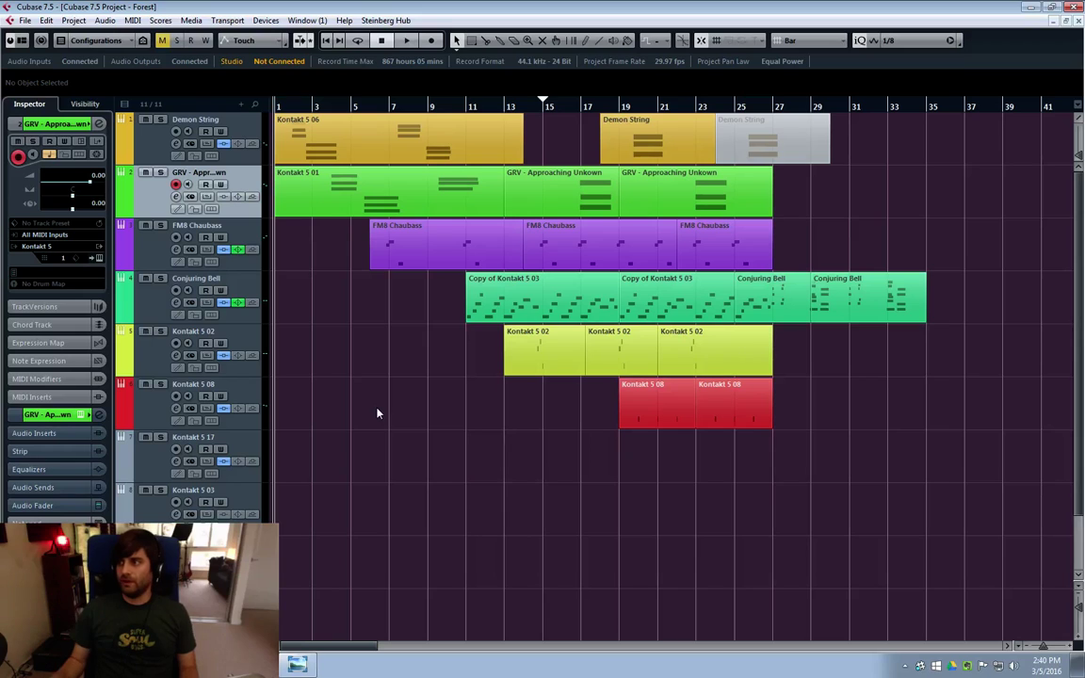
pyautogui.click(293, 104)
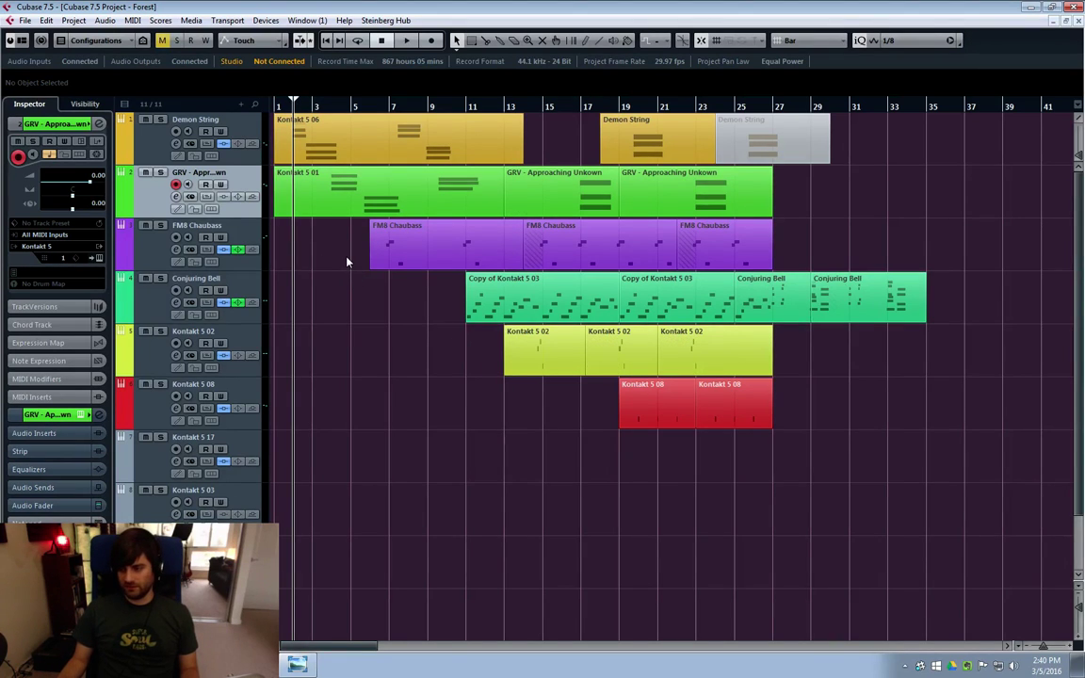
pyautogui.press('space')
pyautogui.press('space')
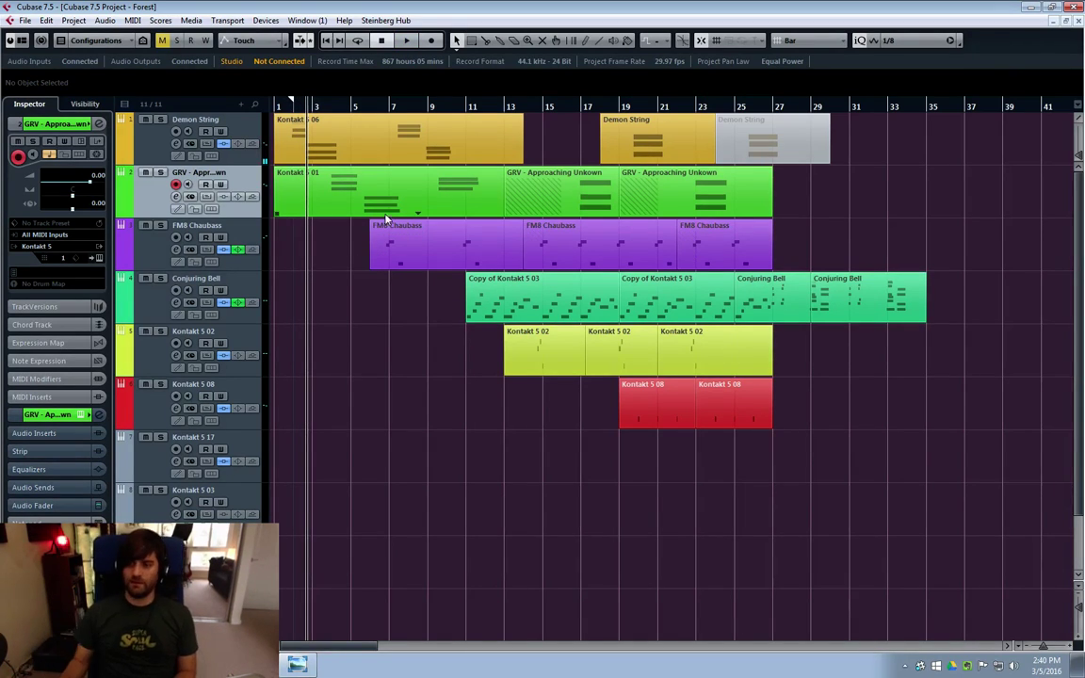
pyautogui.click(388, 106)
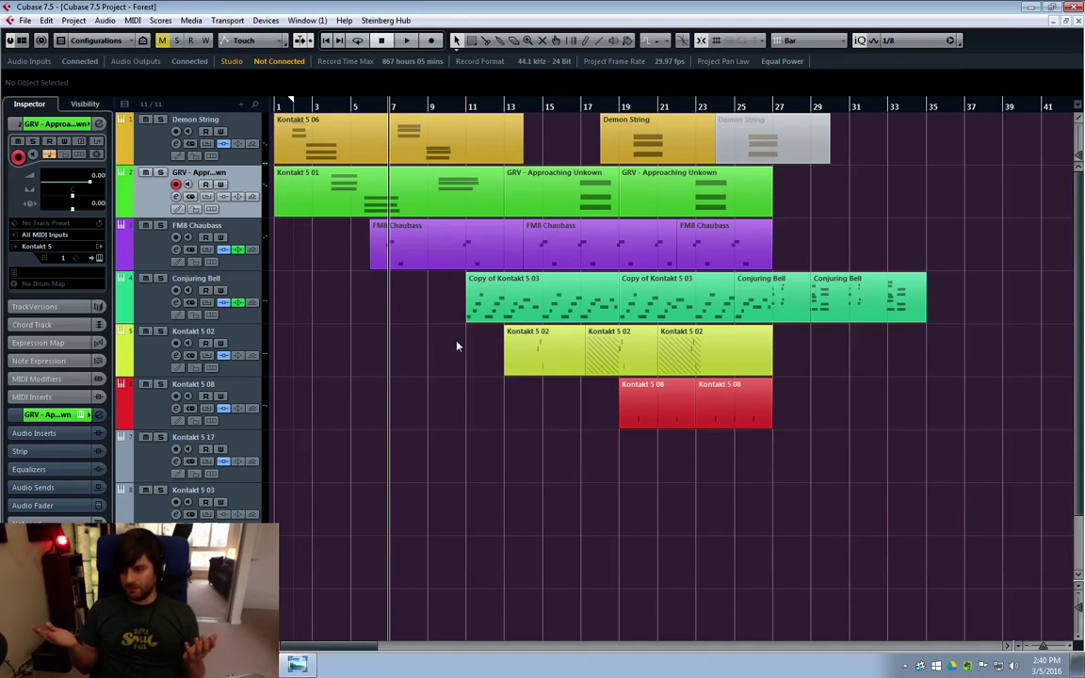
pyautogui.press('KP_0')
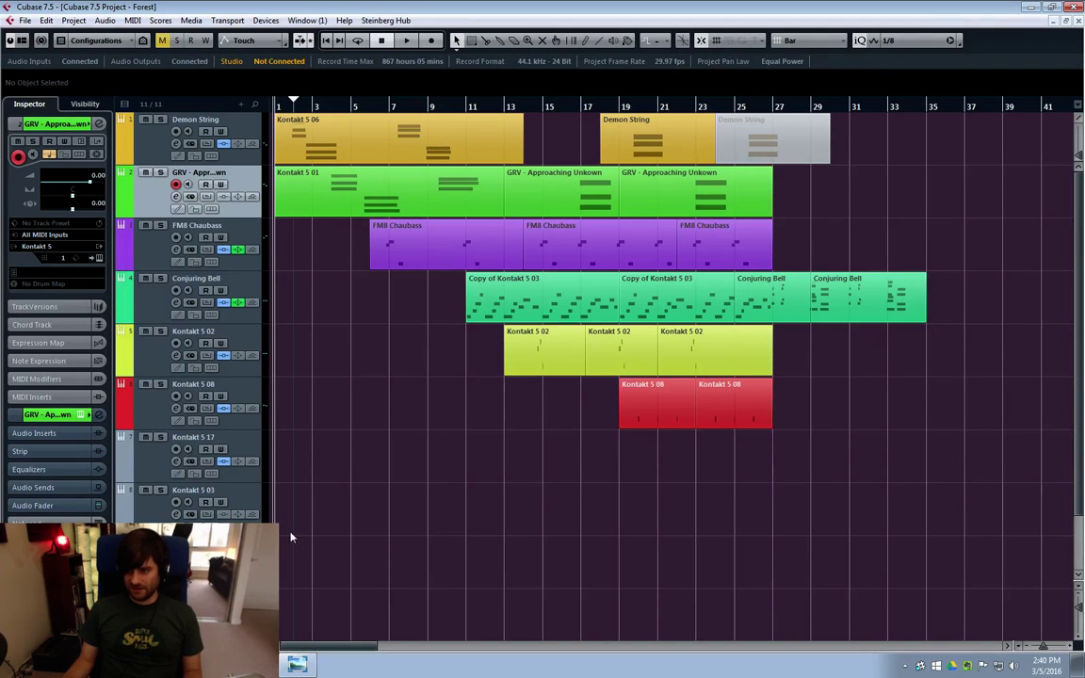
# Stop and restart the VoxengoRecorder insert on the Stereo Out channel, and return to the project arrangement
pyautogui.press('e')
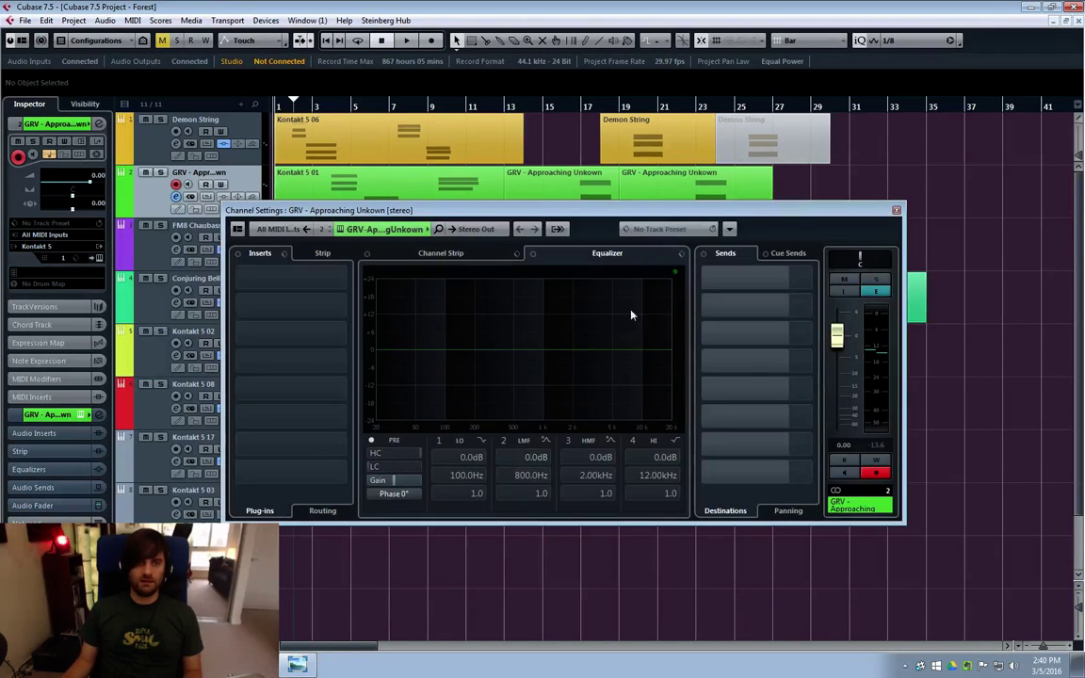
pyautogui.press('e')
pyautogui.press('F3')
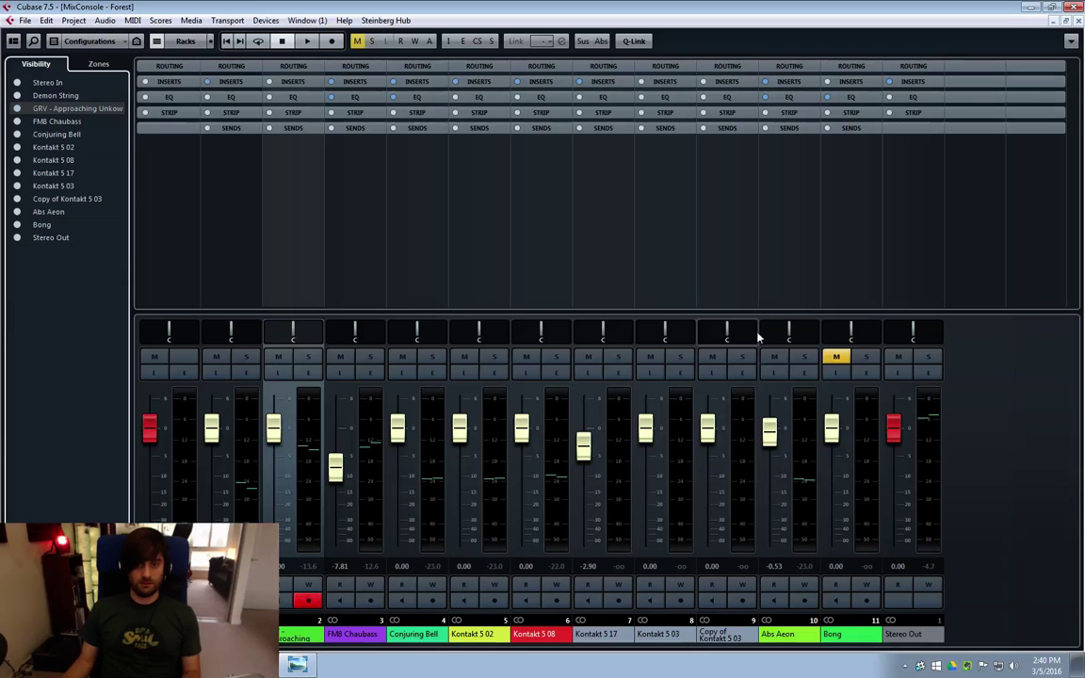
pyautogui.click(927, 372)
pyautogui.moveTo(288, 473); pyautogui.dragTo(293, 477)
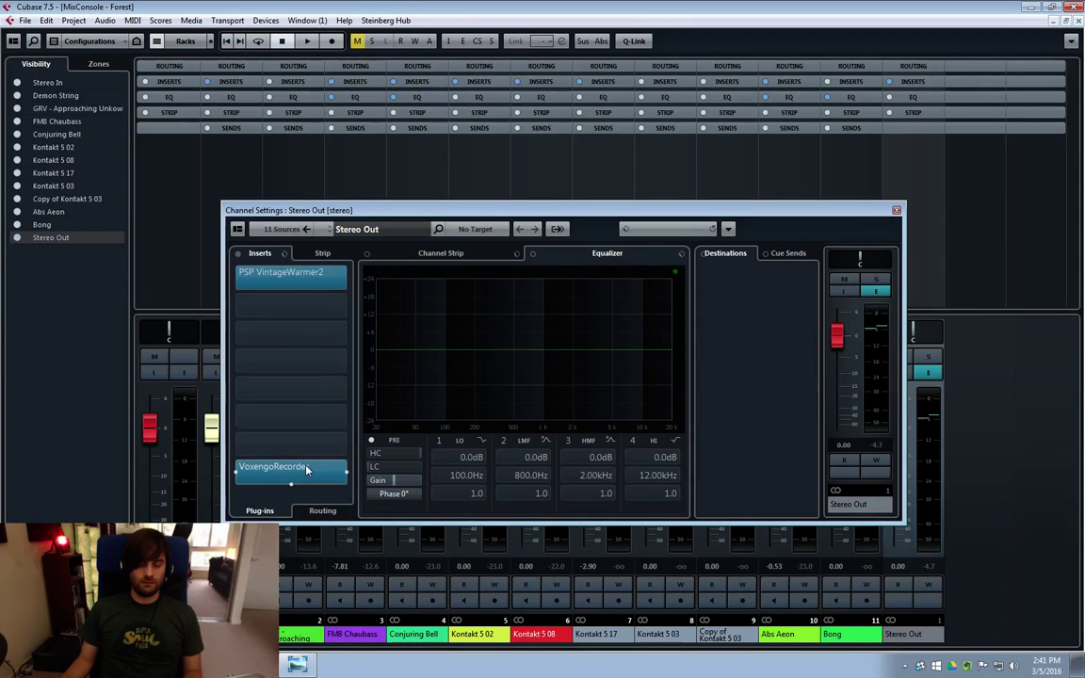
pyautogui.click(306, 470)
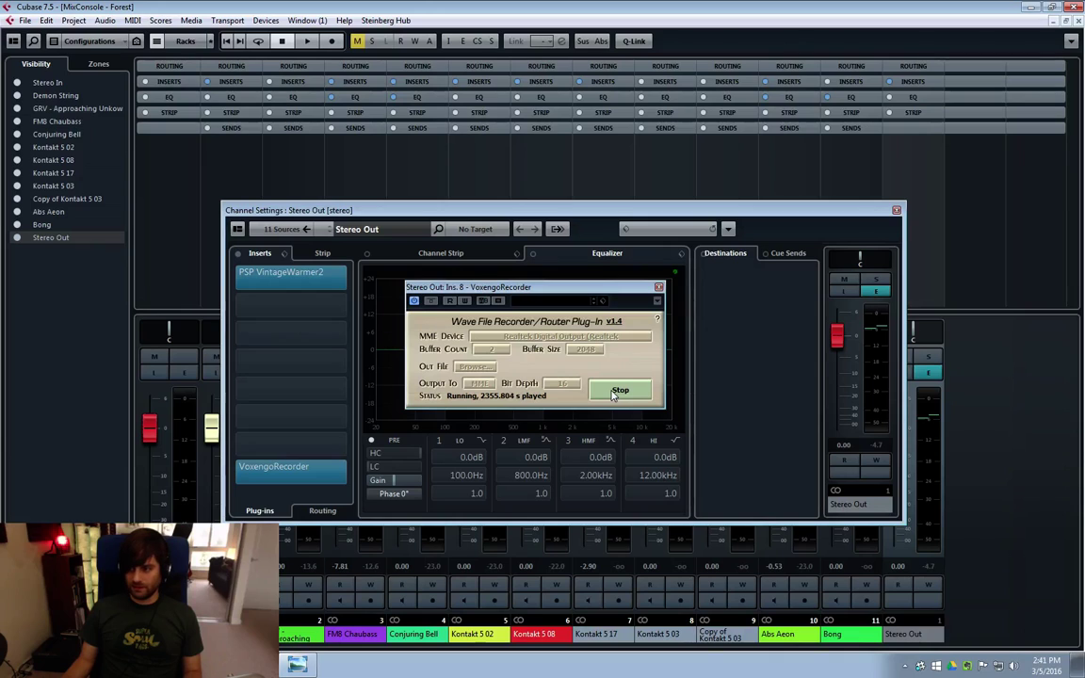
pyautogui.click(615, 392)
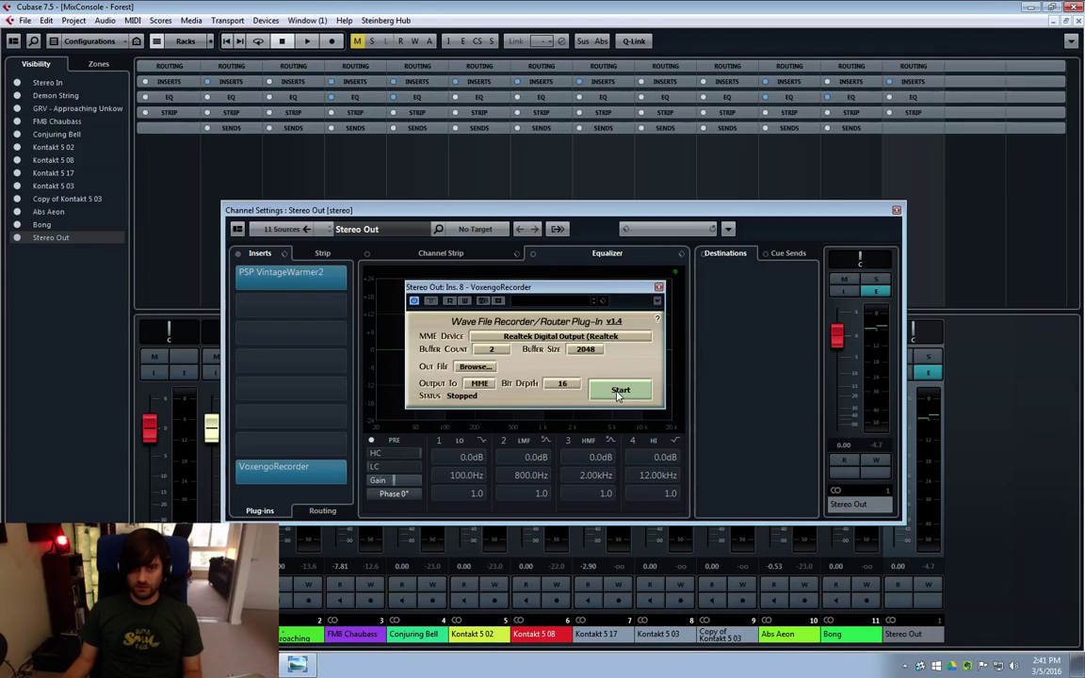
pyautogui.click(617, 392)
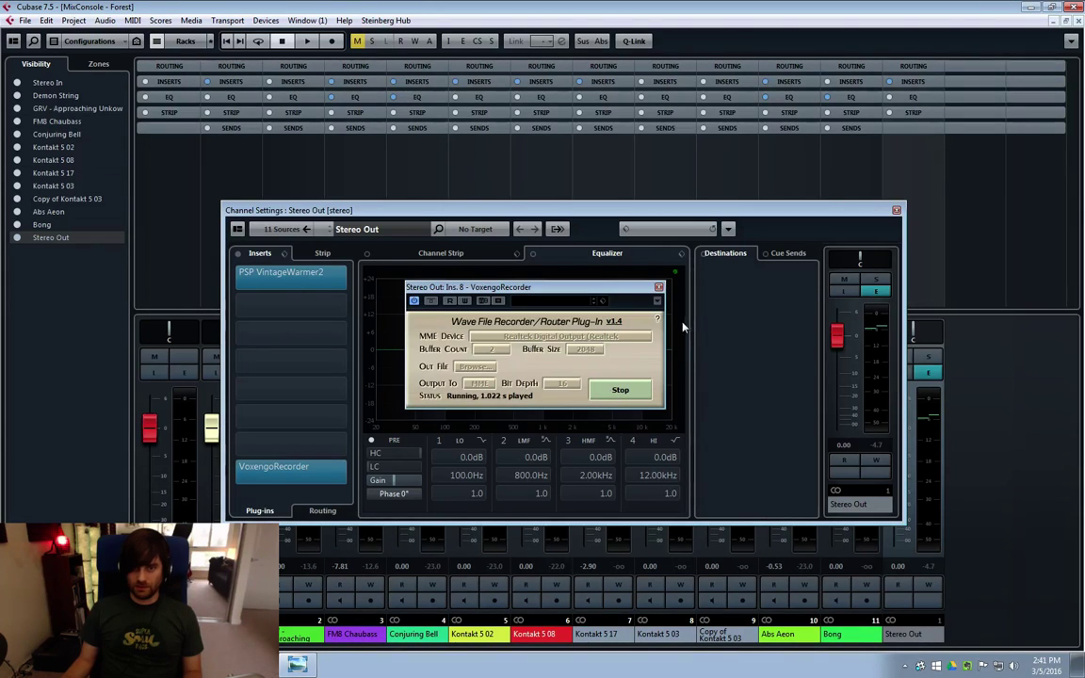
pyautogui.click(659, 286)
pyautogui.click(896, 209)
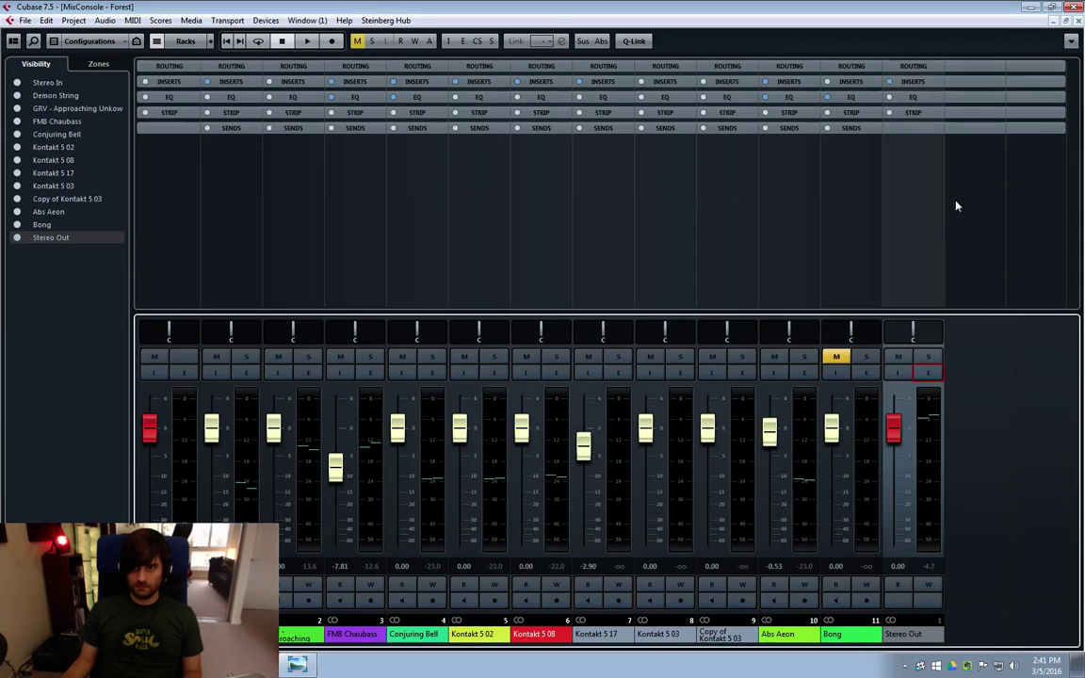
pyautogui.click(1078, 21)
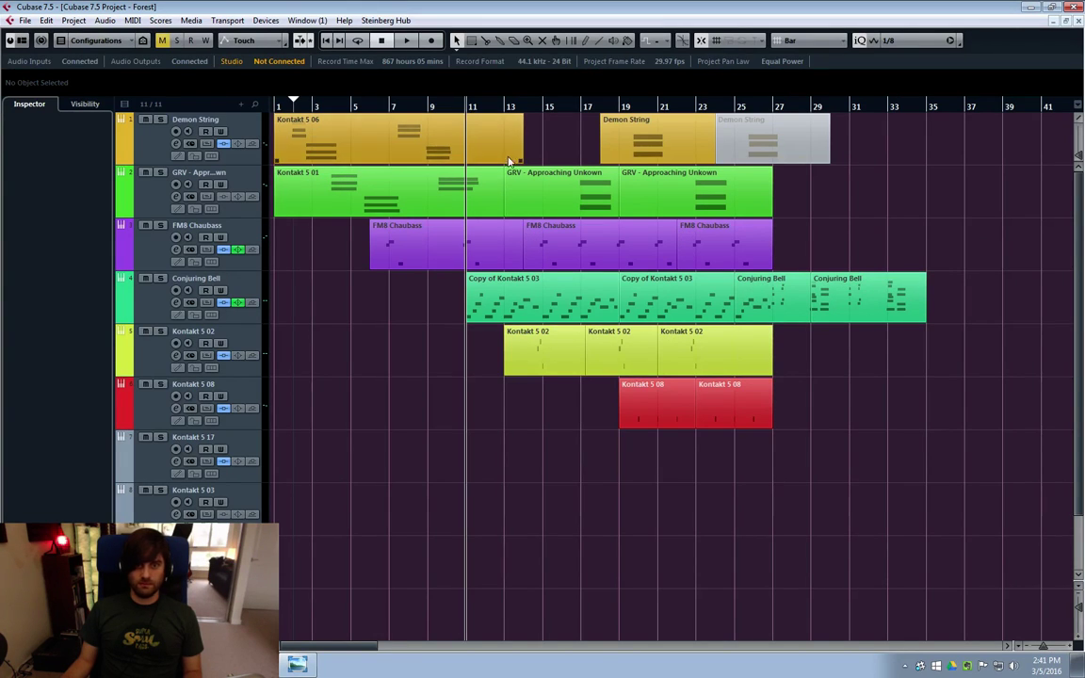
# Play from bar 11 to past bar 35, selecting the FM8 Chaubass and Demon String tracks in turn
pyautogui.press('space')
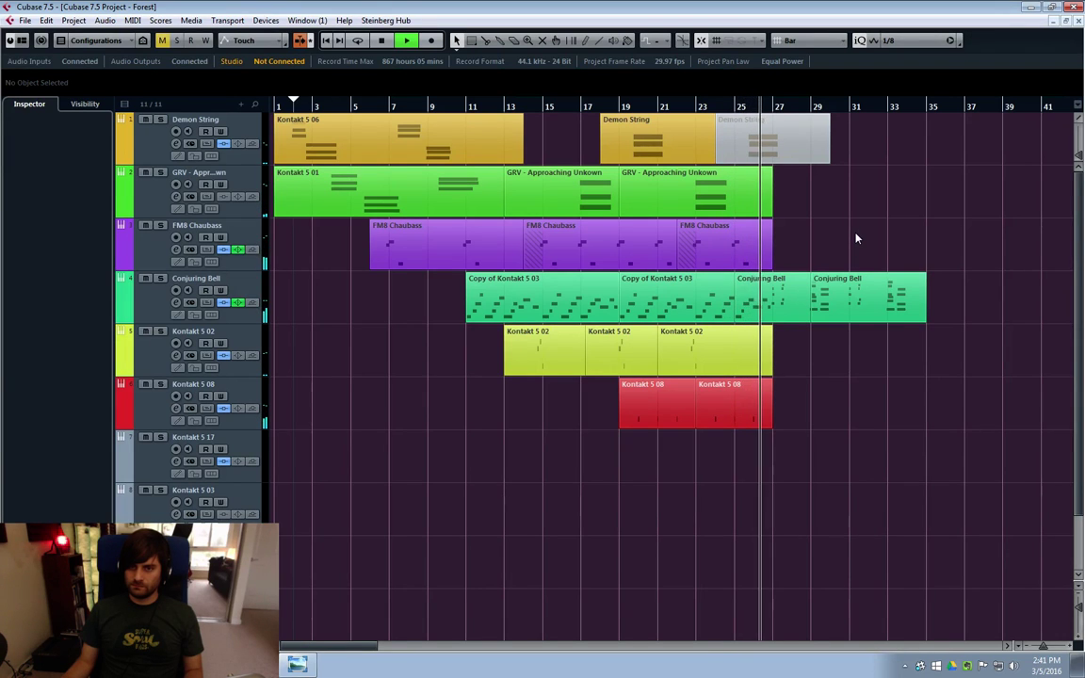
pyautogui.moveTo(320, 648); pyautogui.dragTo(349, 650)
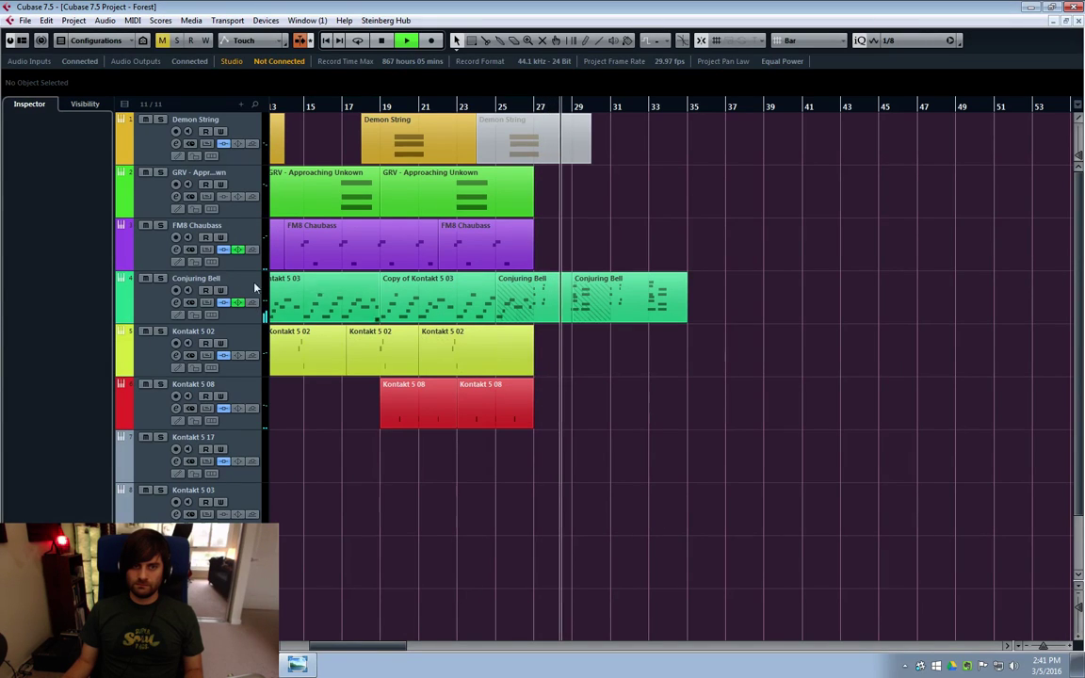
pyautogui.click(133, 234)
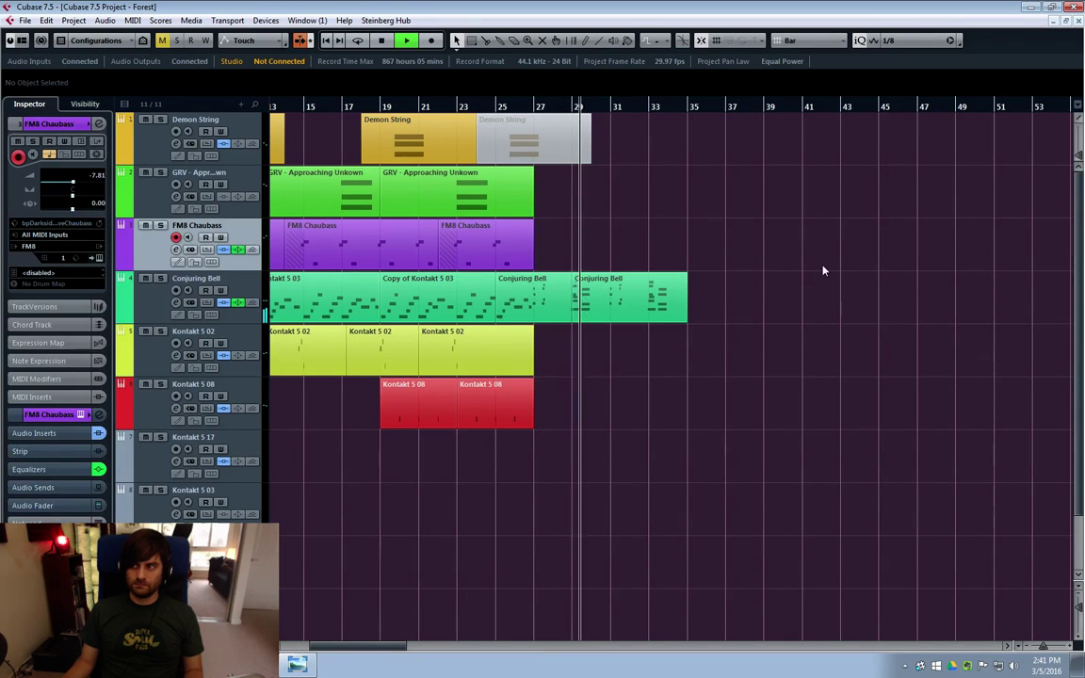
pyautogui.click(182, 132)
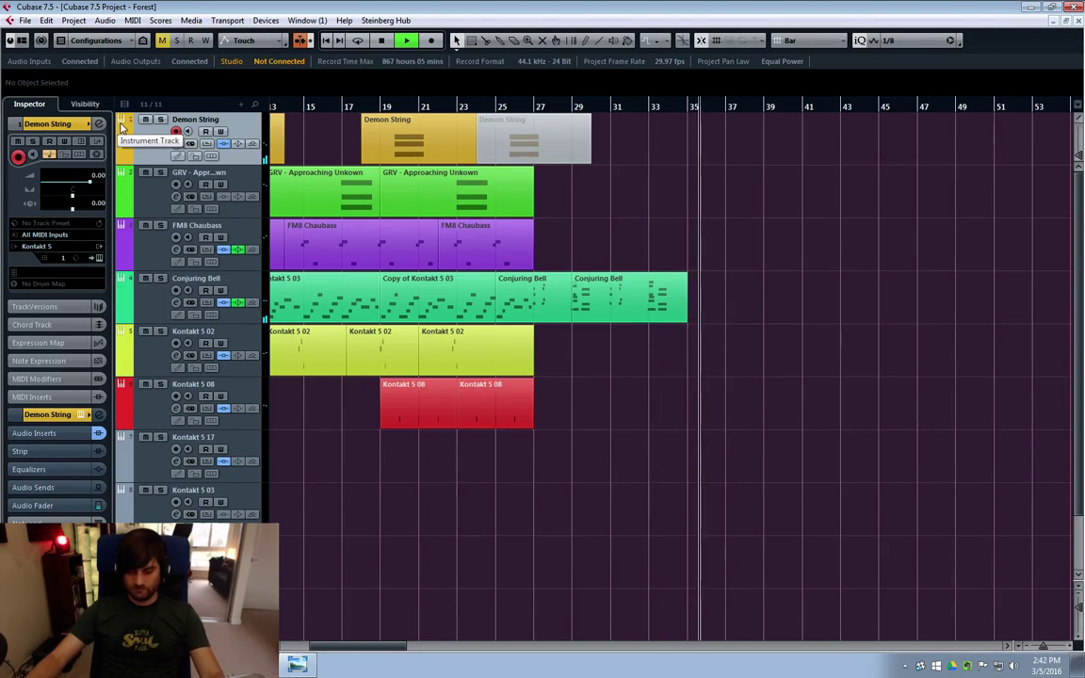
pyautogui.press('space')
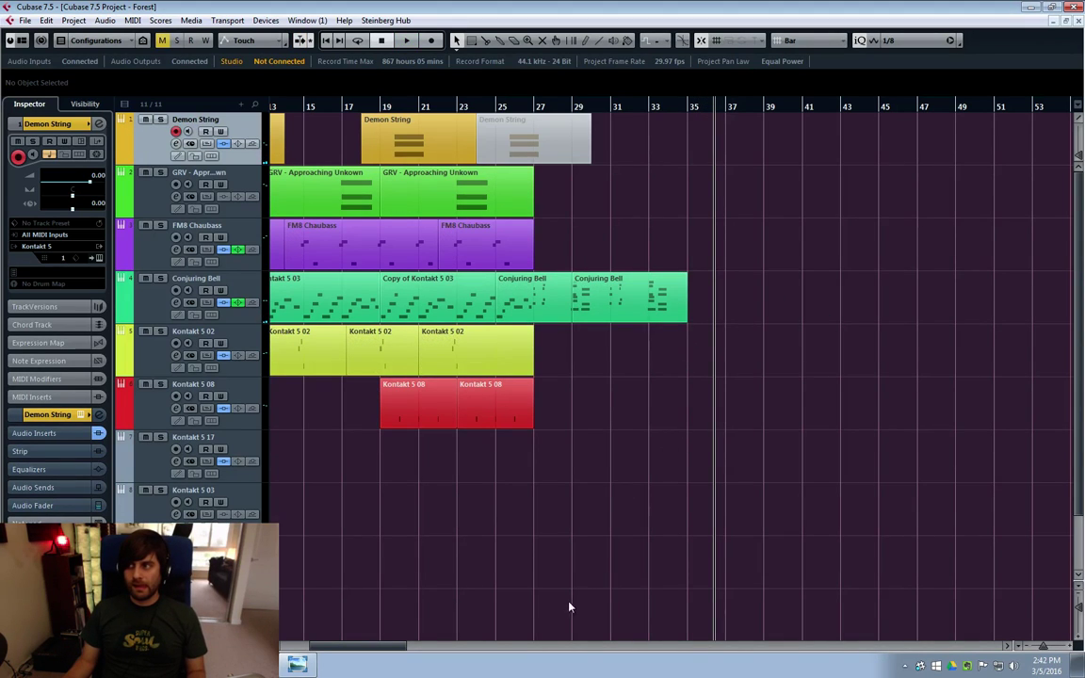
# With the Bong track unmuted, move both of its parts so they start at bar 35, and listen to them
pyautogui.moveTo(339, 647); pyautogui.dragTo(284, 649)
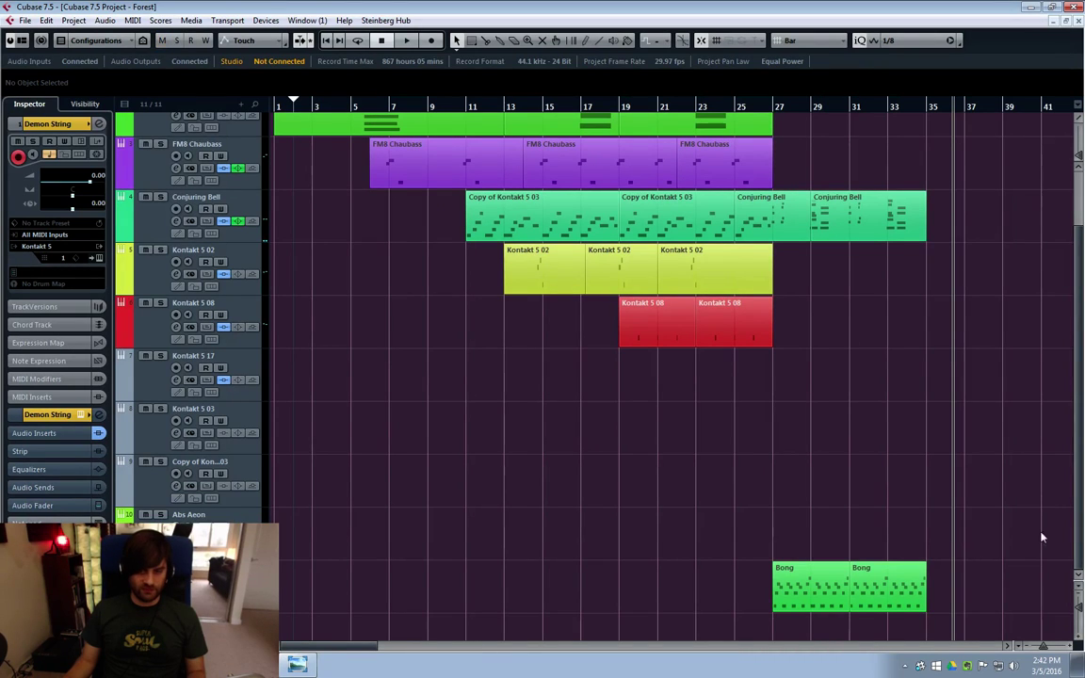
pyautogui.moveTo(817, 599); pyautogui.dragTo(973, 600)
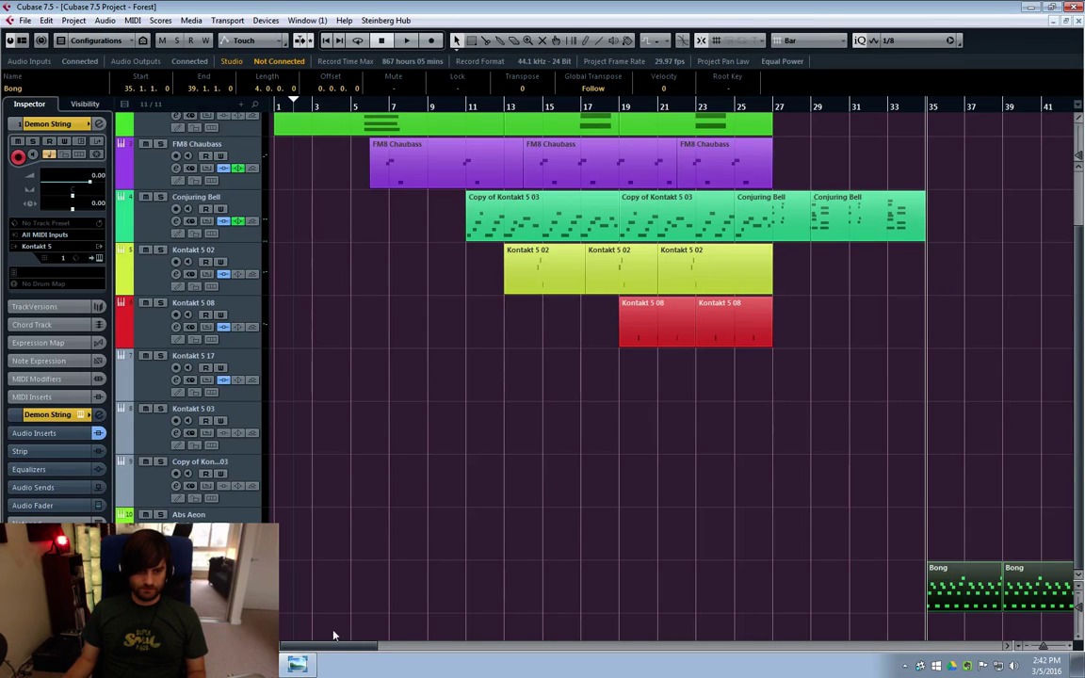
pyautogui.moveTo(368, 645); pyautogui.dragTo(436, 646)
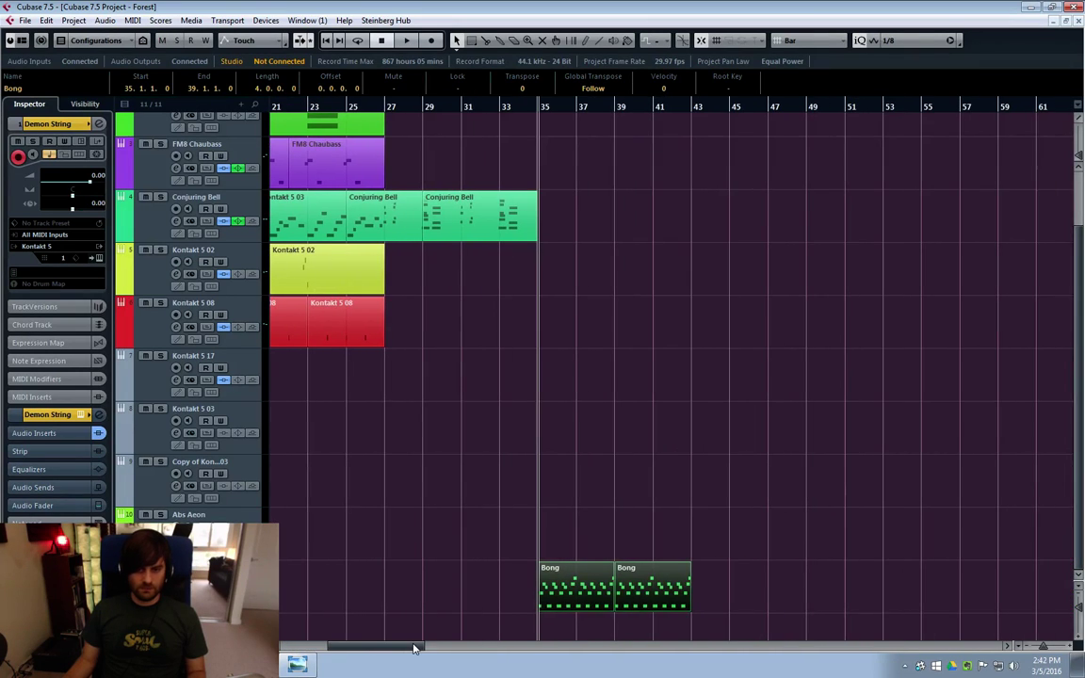
pyautogui.click(551, 391)
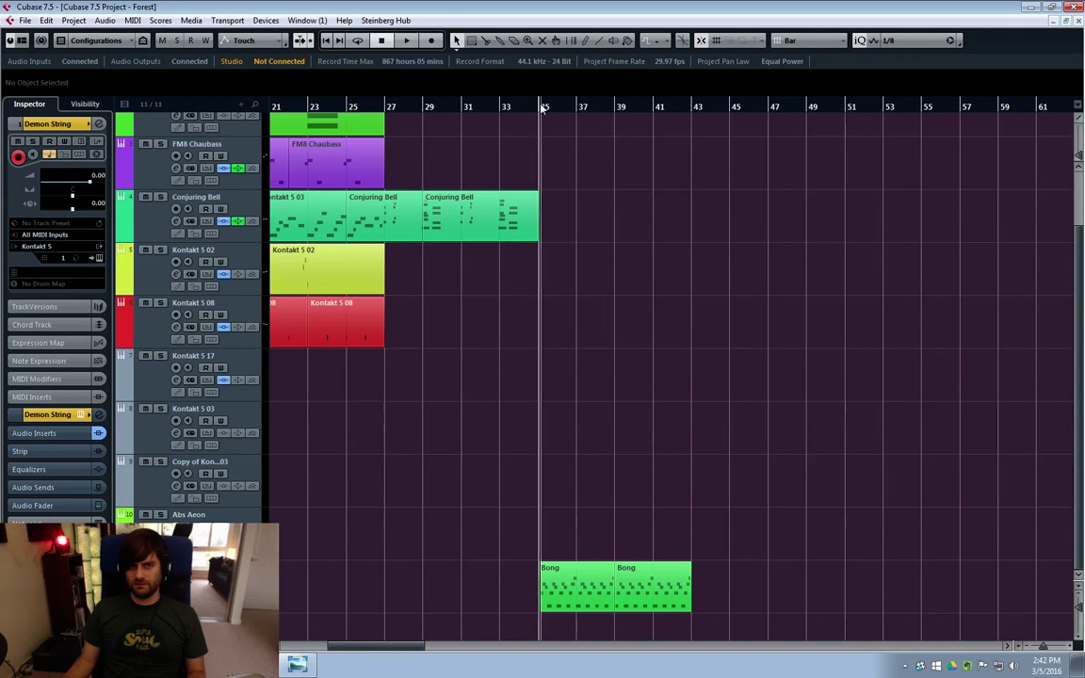
pyautogui.press('space')
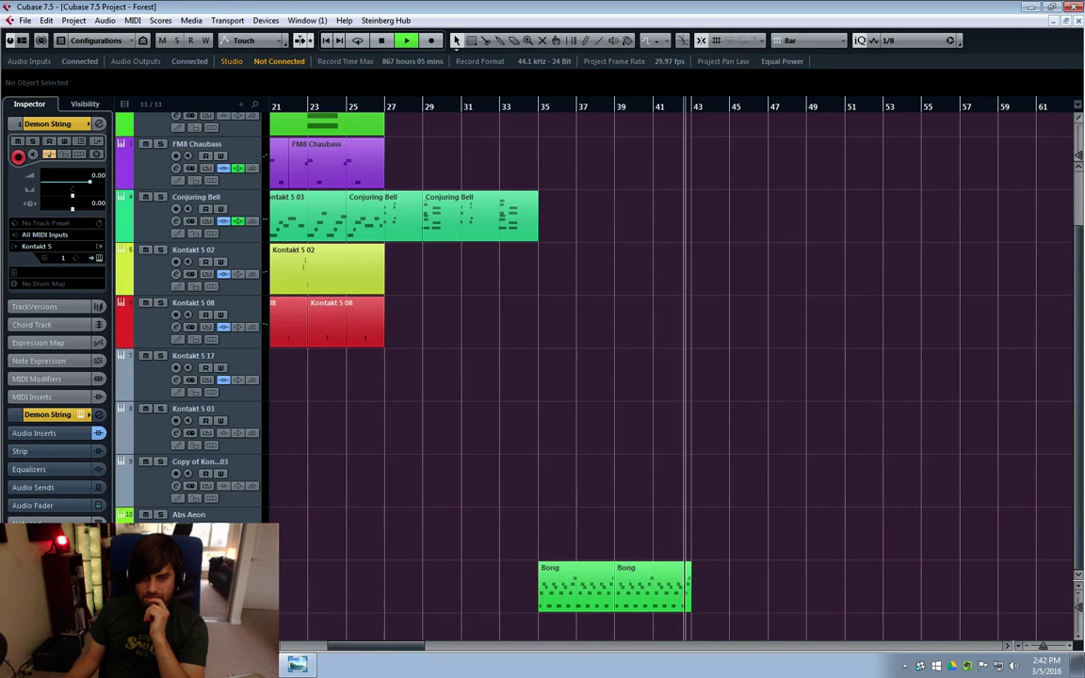
pyautogui.press('space')
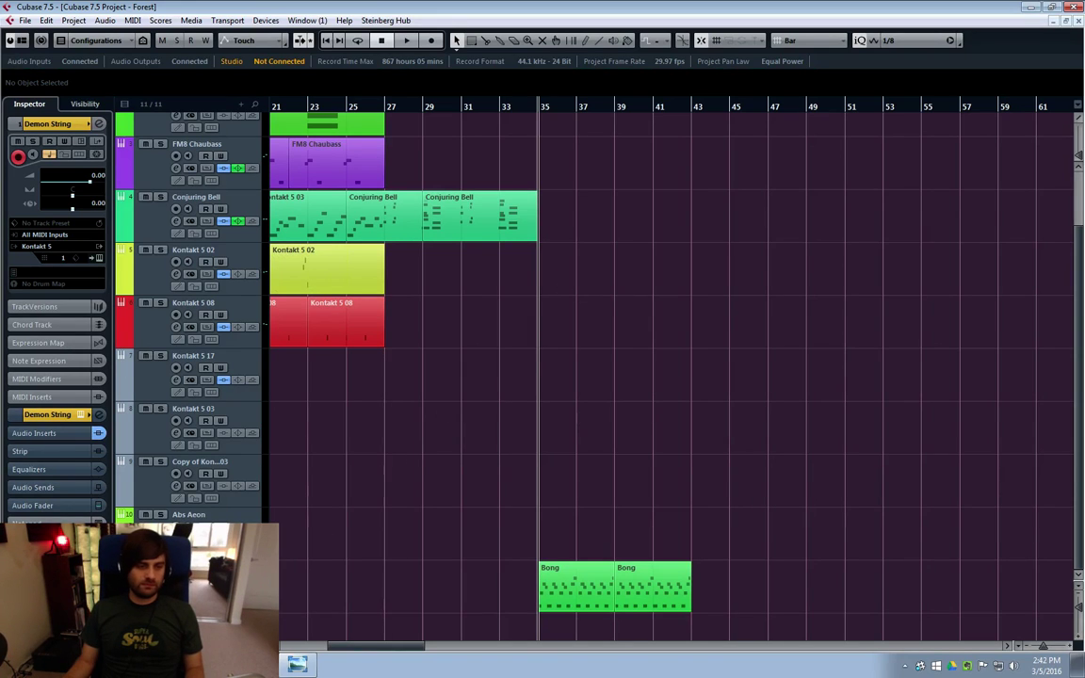
# Select the Abs Aeon, Kontakt 5 17, Kontakt 5 03 and Copy of Kontakt 5 03 tracks in turn to audition their sounds
pyautogui.click(226, 516)
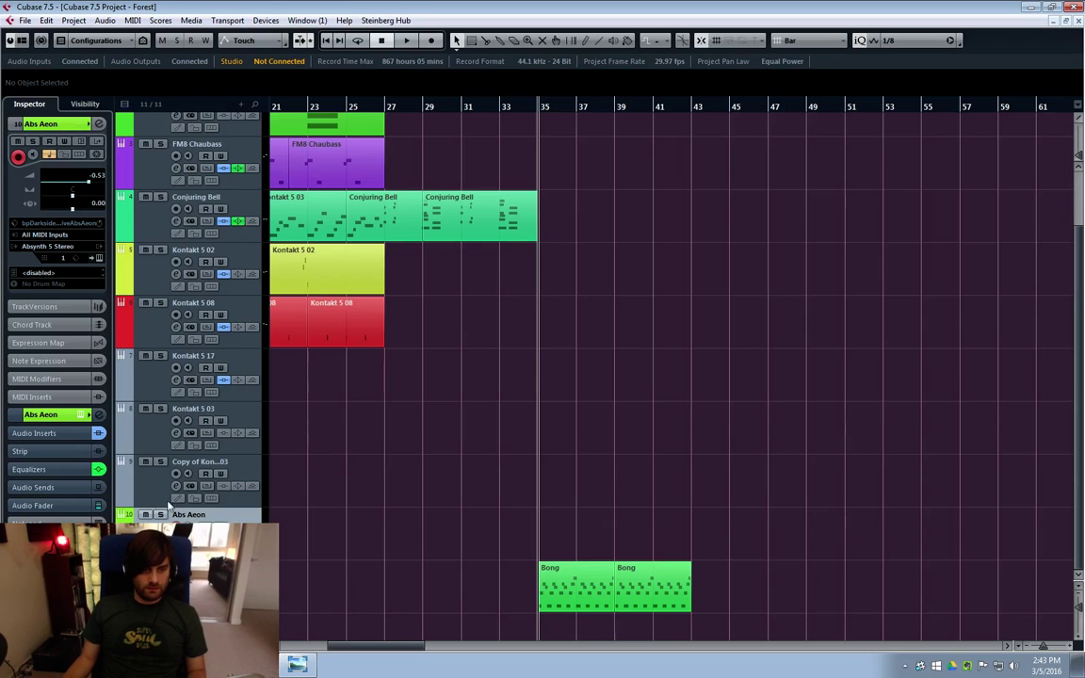
pyautogui.click(157, 392)
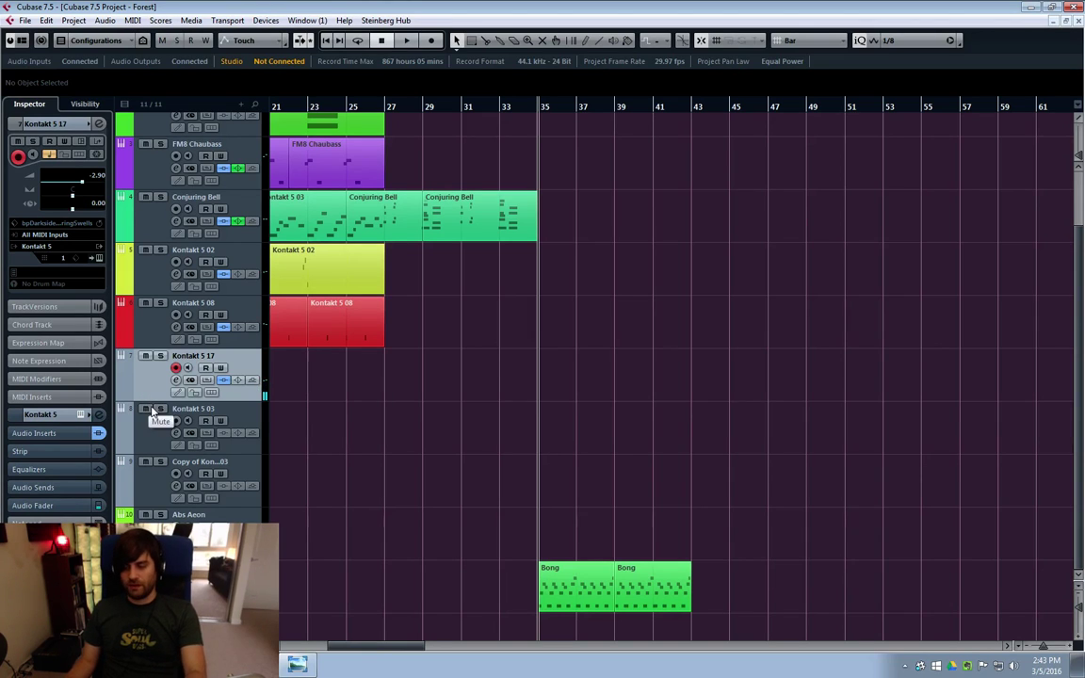
pyautogui.click(146, 441)
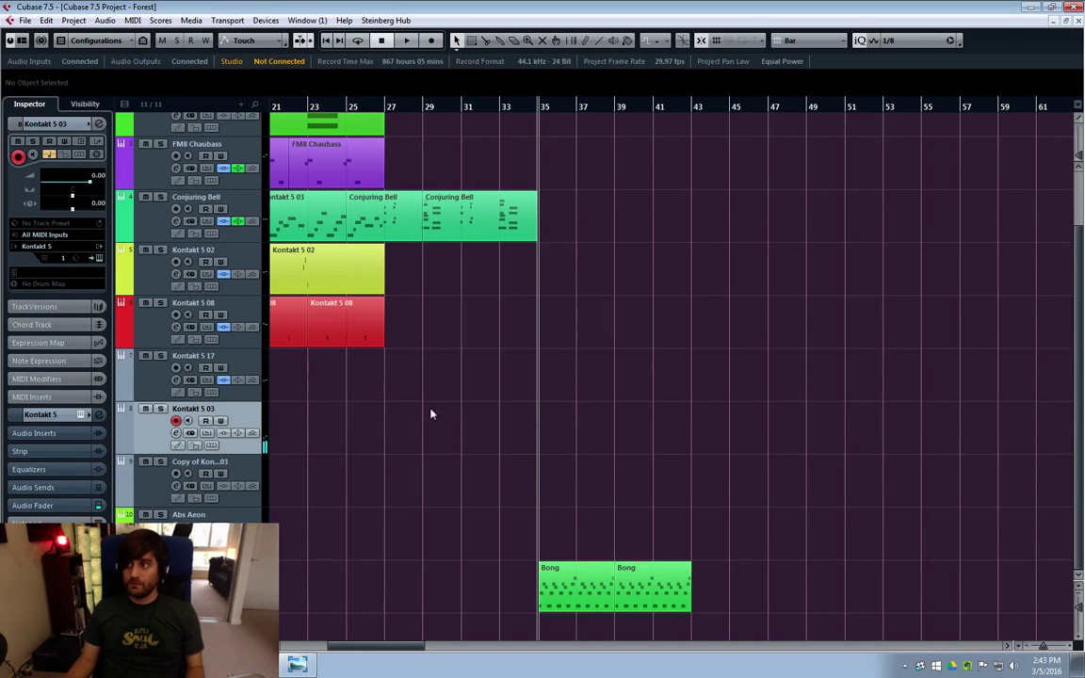
pyautogui.click(149, 466)
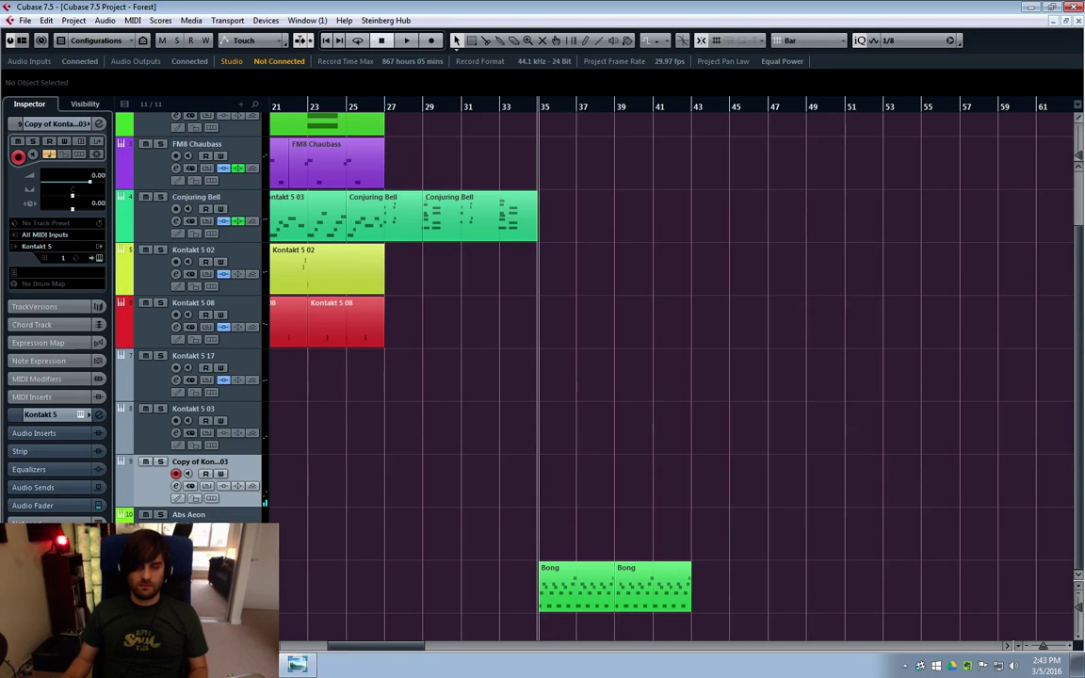
# Play the Bong parts from bar 35 to about bar 40, mute the Bong track, and return the playback position to bar 35
pyautogui.press('Down')
pyautogui.press('Down')
pyautogui.press('m')
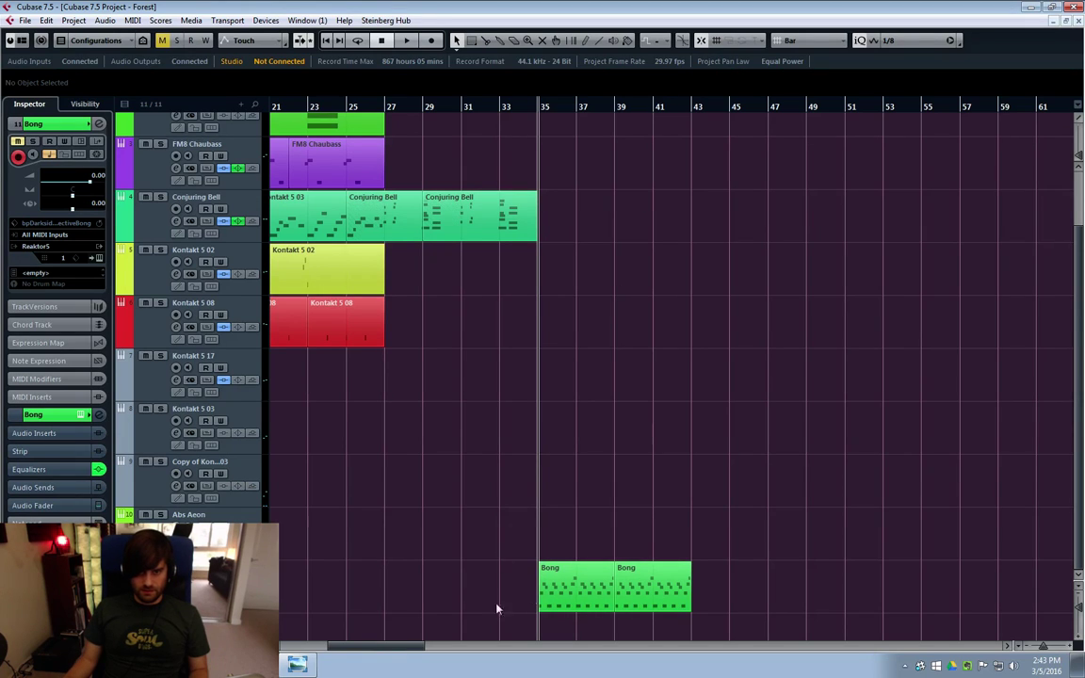
pyautogui.press('m')
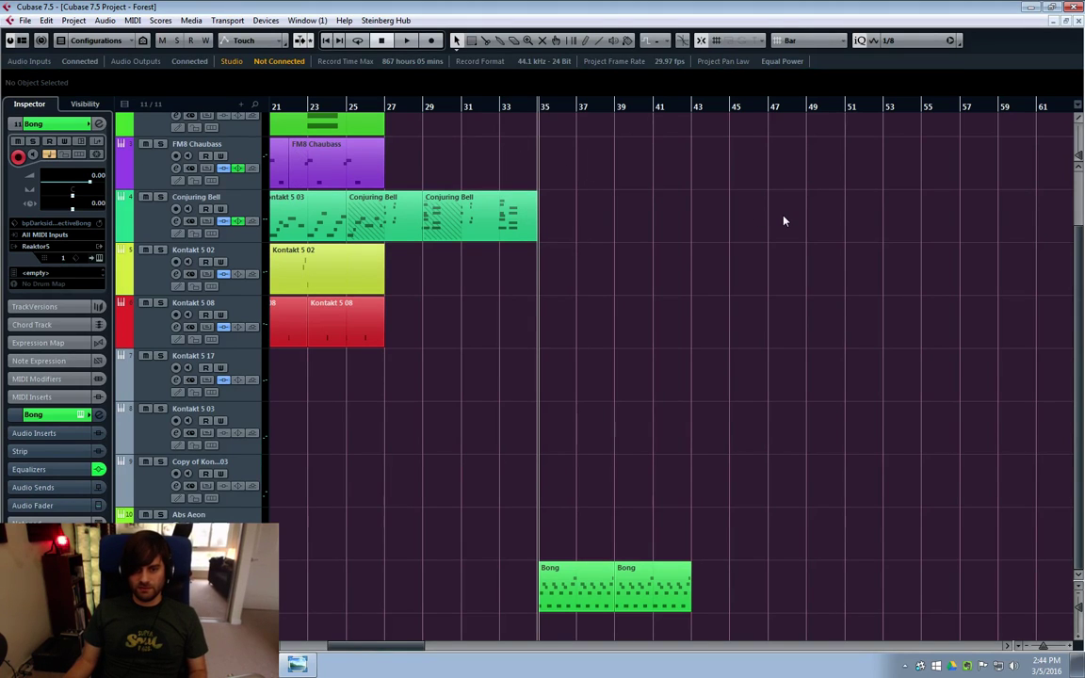
pyautogui.press('space')
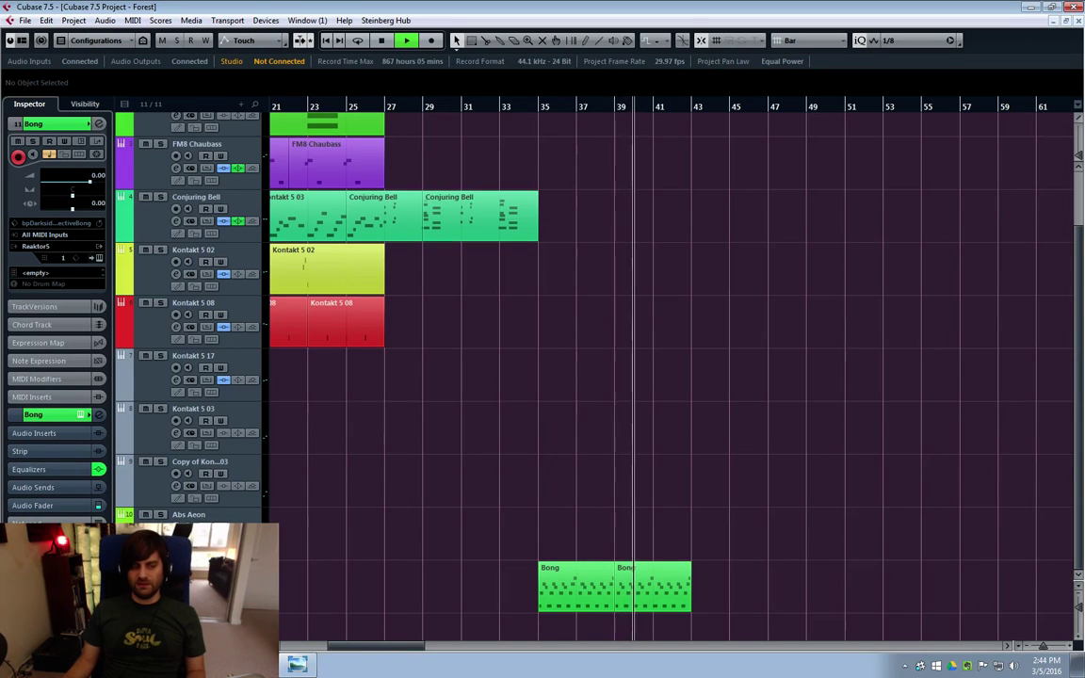
pyautogui.press('m')
pyautogui.press('space')
pyautogui.click(386, 106)
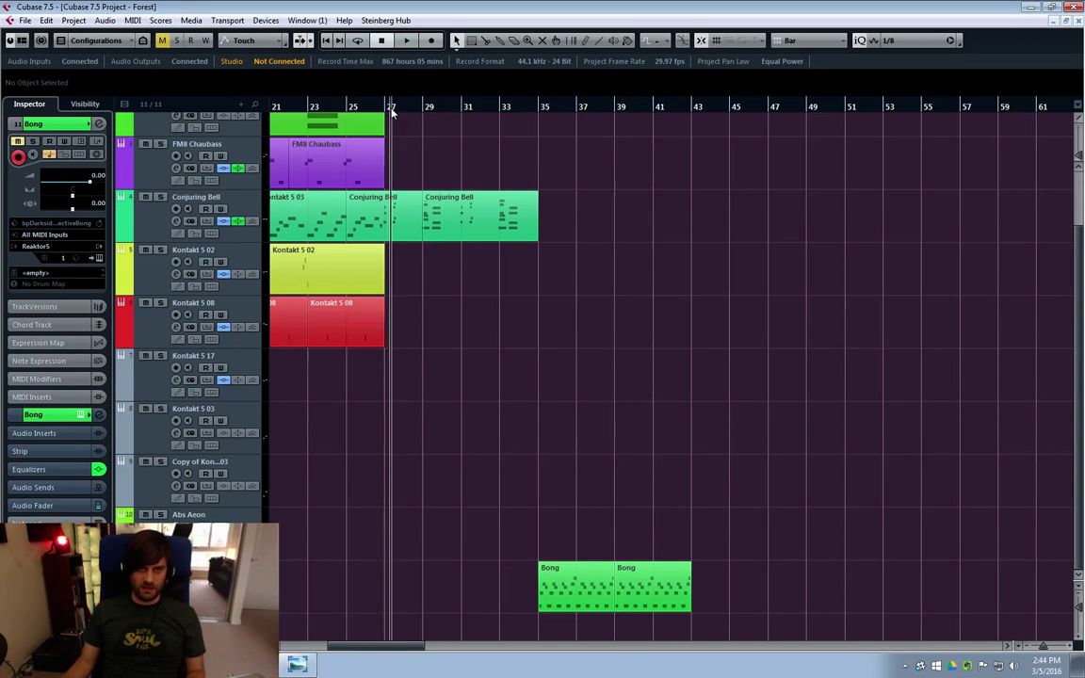
pyautogui.click(542, 107)
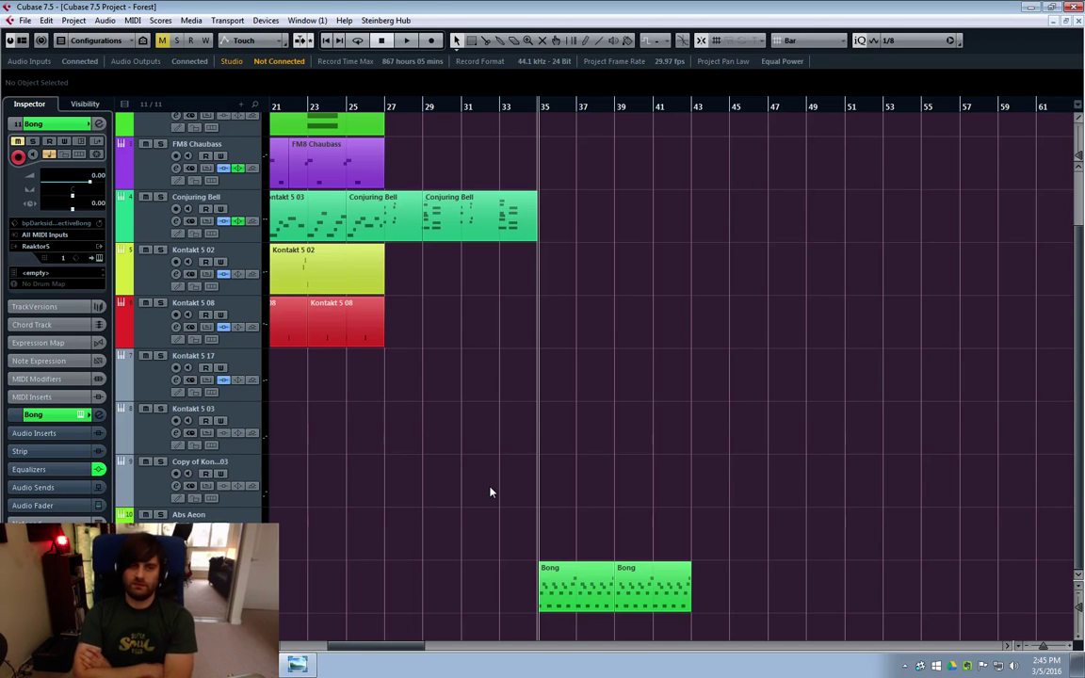
# Solo the Conjuring Bell and Demon String tracks in turn, and set the playback position to bar 2
pyautogui.press('Home')
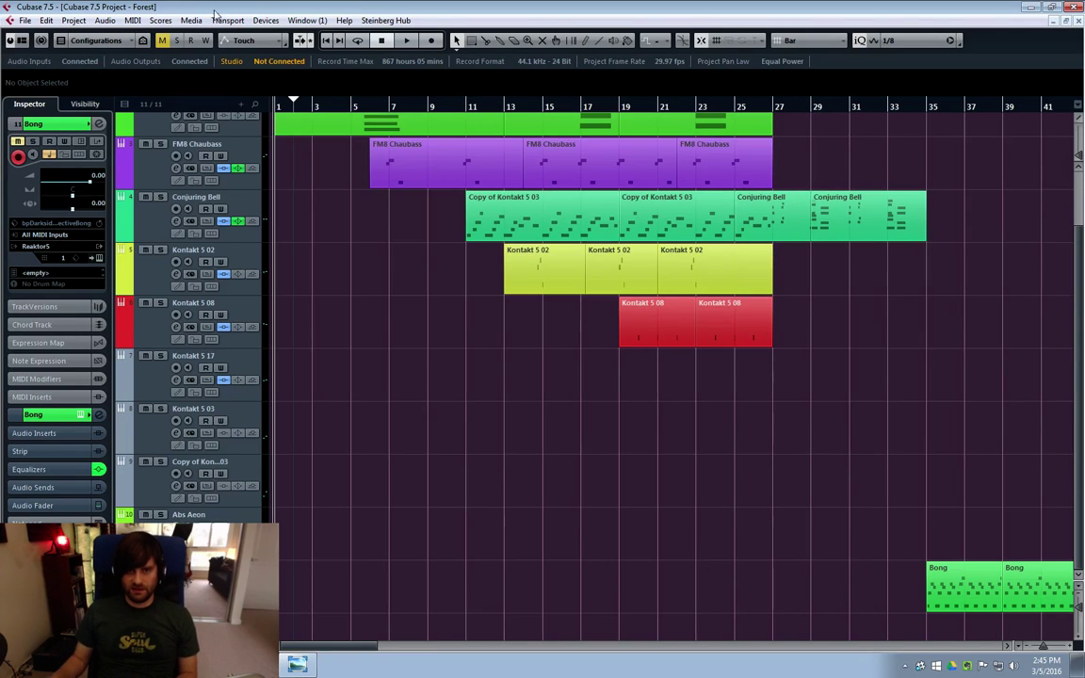
pyautogui.scroll(2, 674, 349)
pyautogui.click(188, 291)
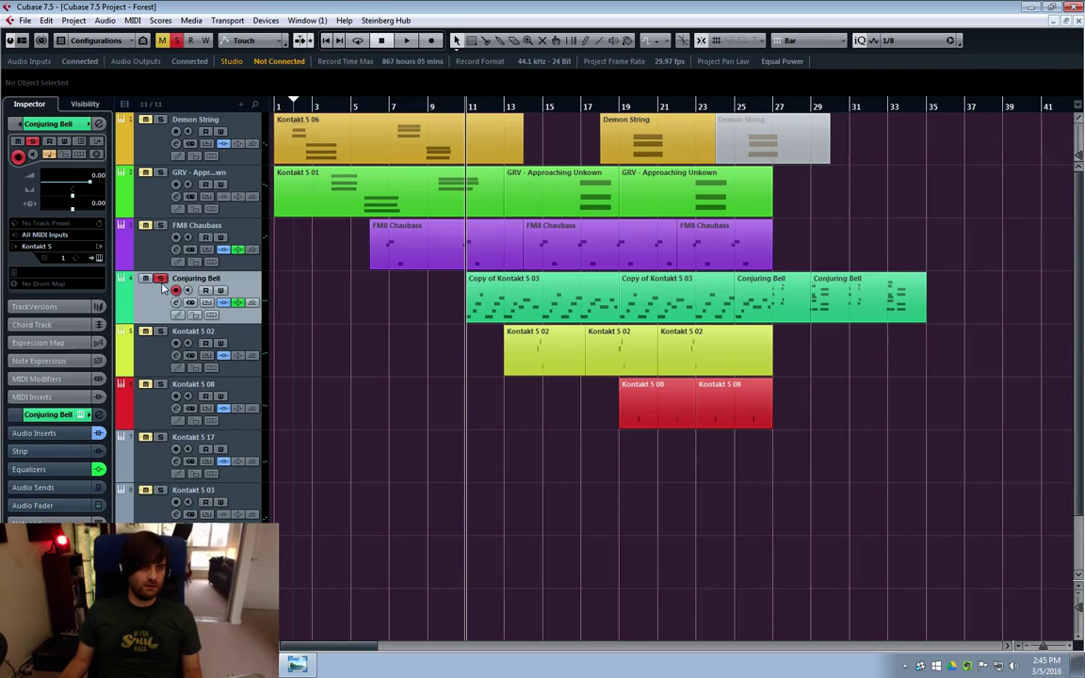
pyautogui.click(161, 147)
pyautogui.click(161, 119)
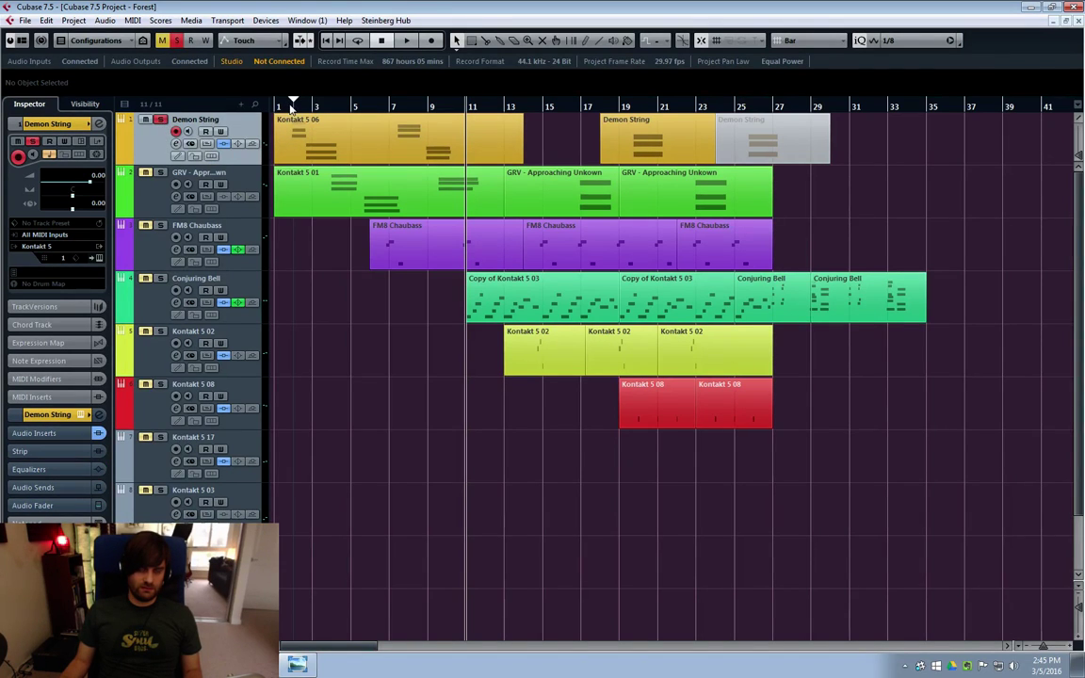
pyautogui.click(292, 105)
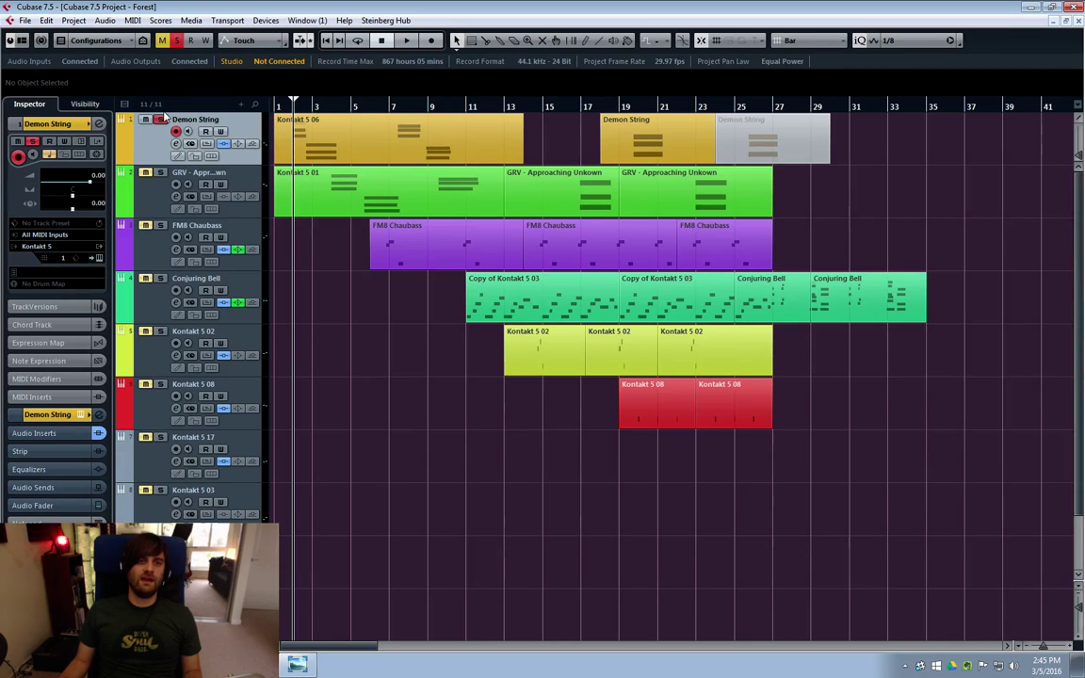
# Select the Abs Aeon track with no track soloed, and set the playback position to bar 23
pyautogui.scroll(-3, 460, 438)
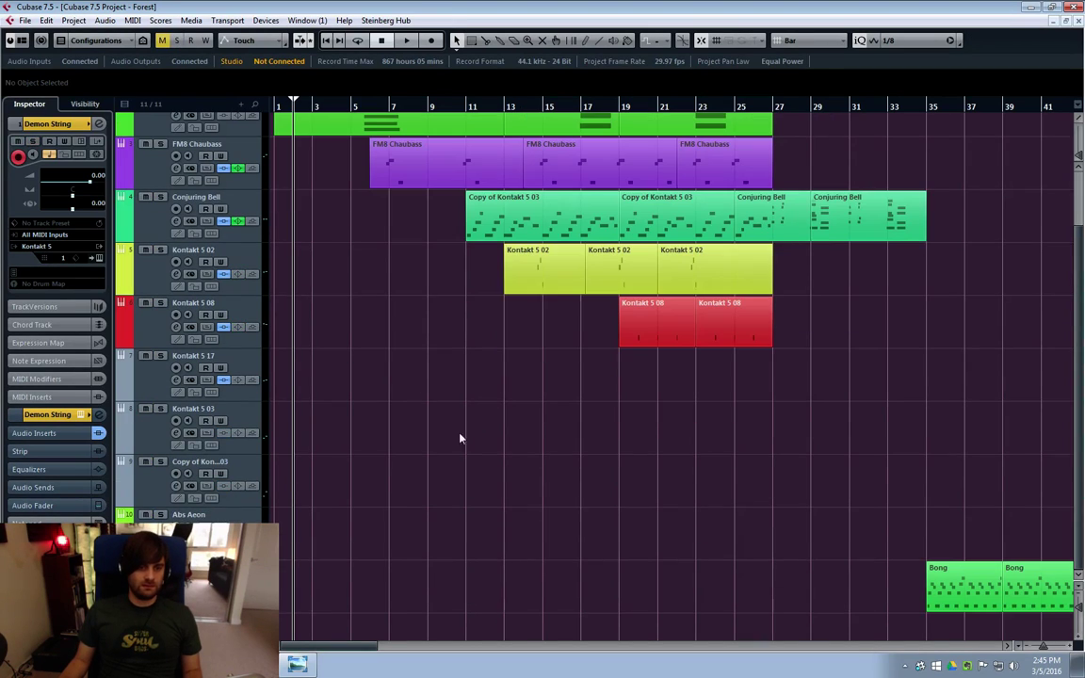
pyautogui.click(226, 515)
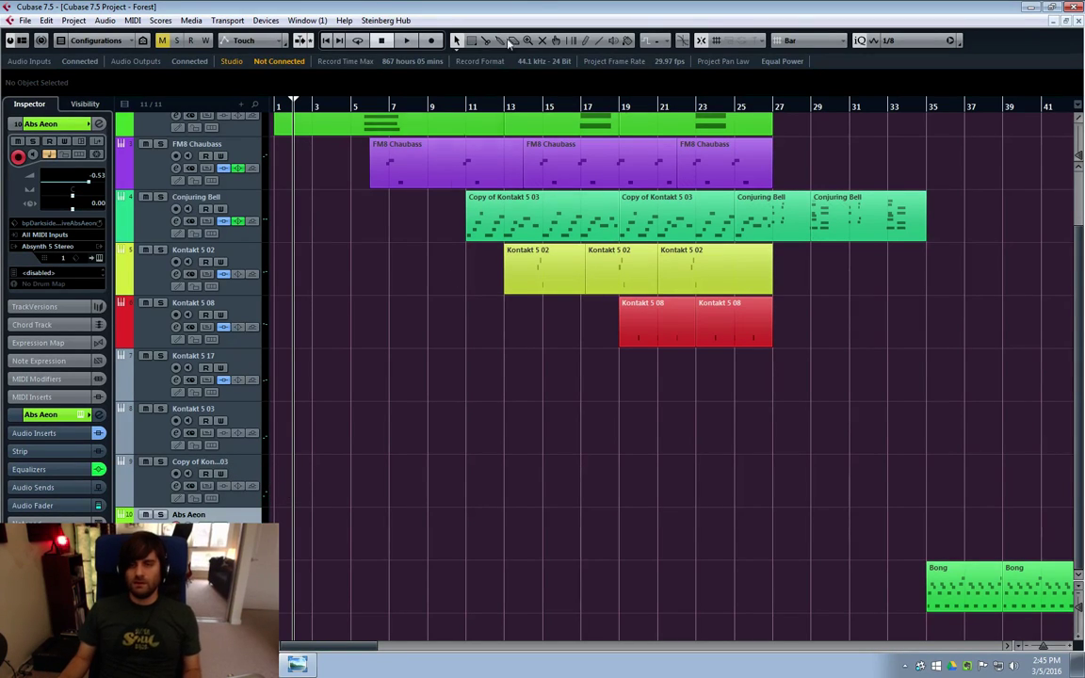
pyautogui.scroll(2, 819, 439)
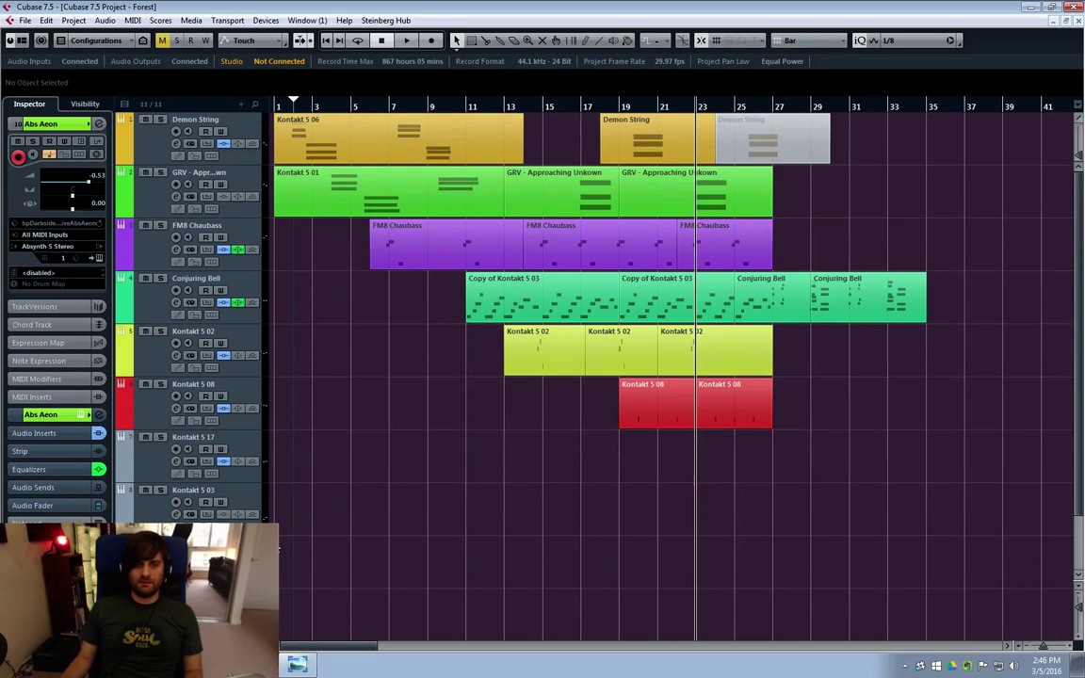
# Select the Kontakt 5 03, Kontakt 5 17 and Kontakt 5 08 tracks in turn to audition their sounds
pyautogui.click(156, 513)
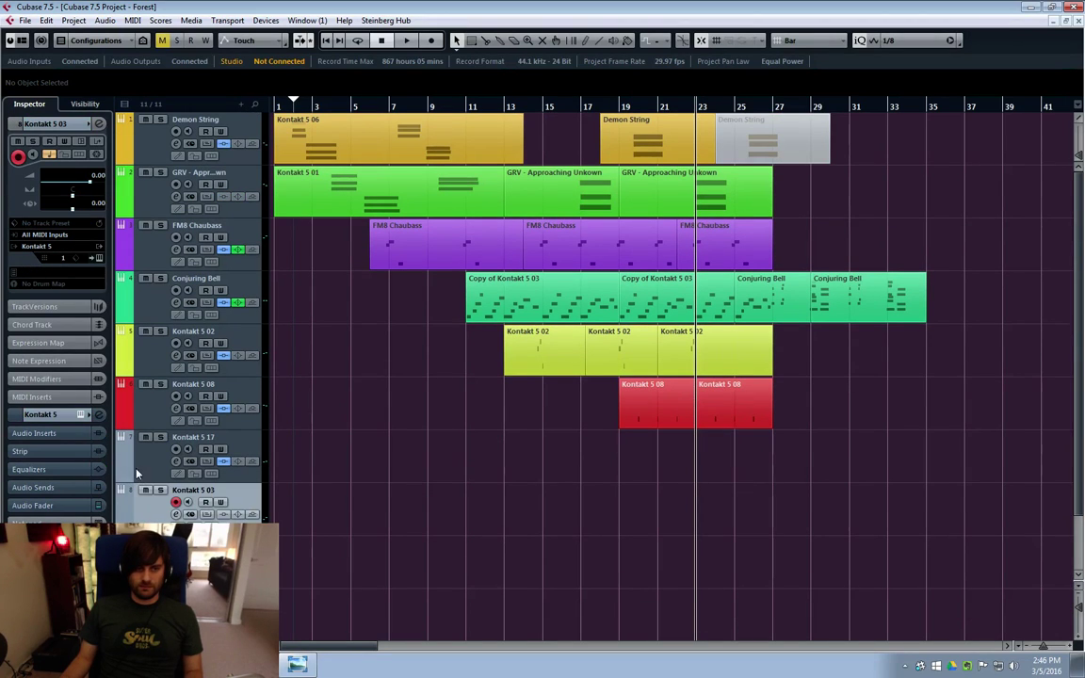
pyautogui.click(137, 452)
pyautogui.click(141, 423)
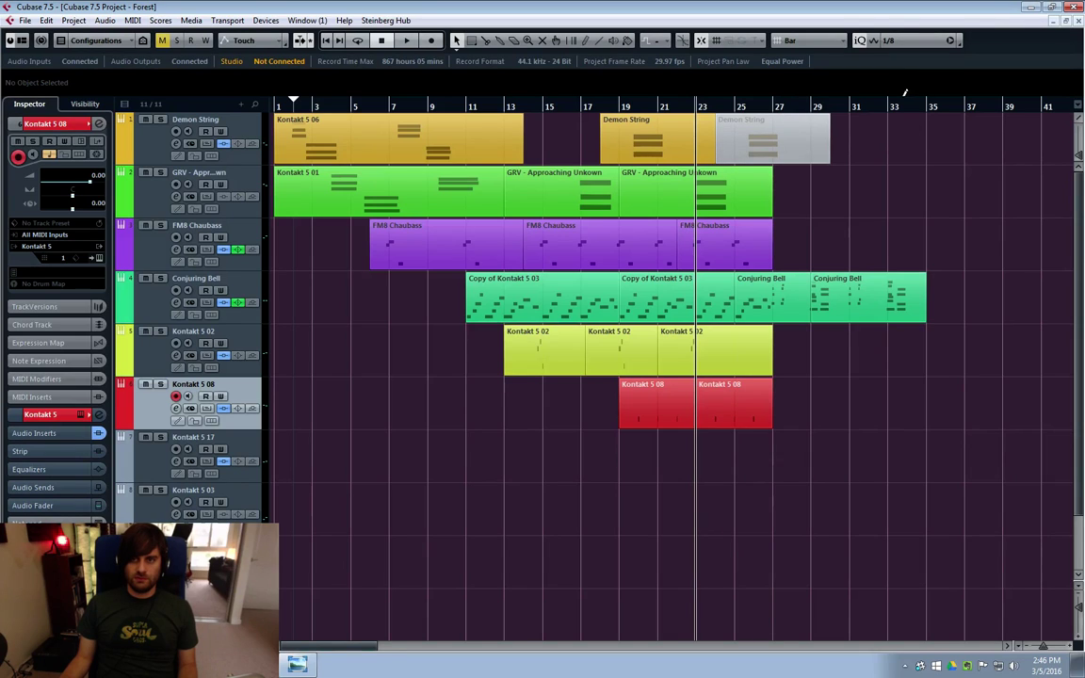
# Turn on cycle playback with the locators at bars 2 and 35, and play the arrangement from bar 2 to about bar 30
pyautogui.press('KP_Divide')
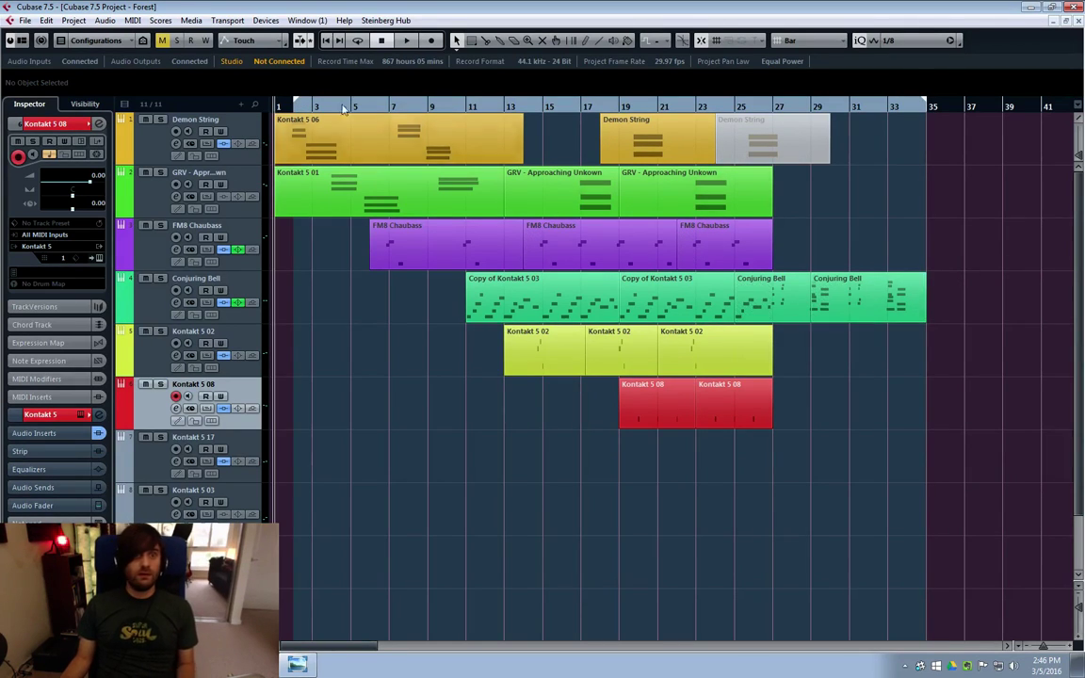
pyautogui.keyDown('ctrl'); pyautogui.click(297, 107); pyautogui.keyUp('ctrl')
pyautogui.press('KP_Divide')
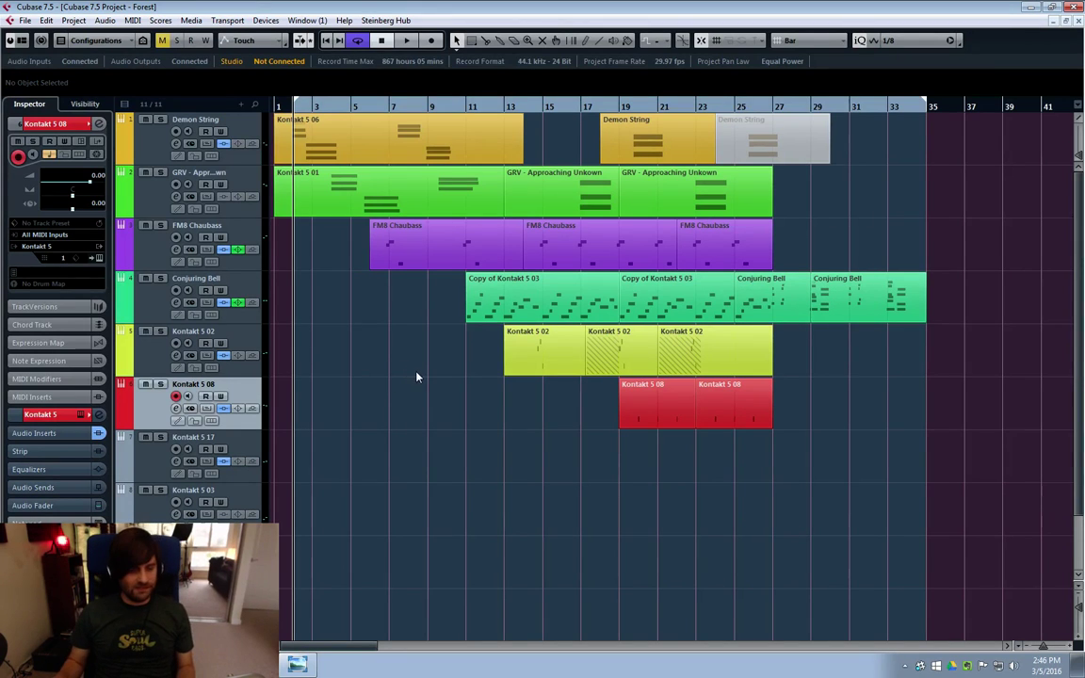
pyautogui.press('space')
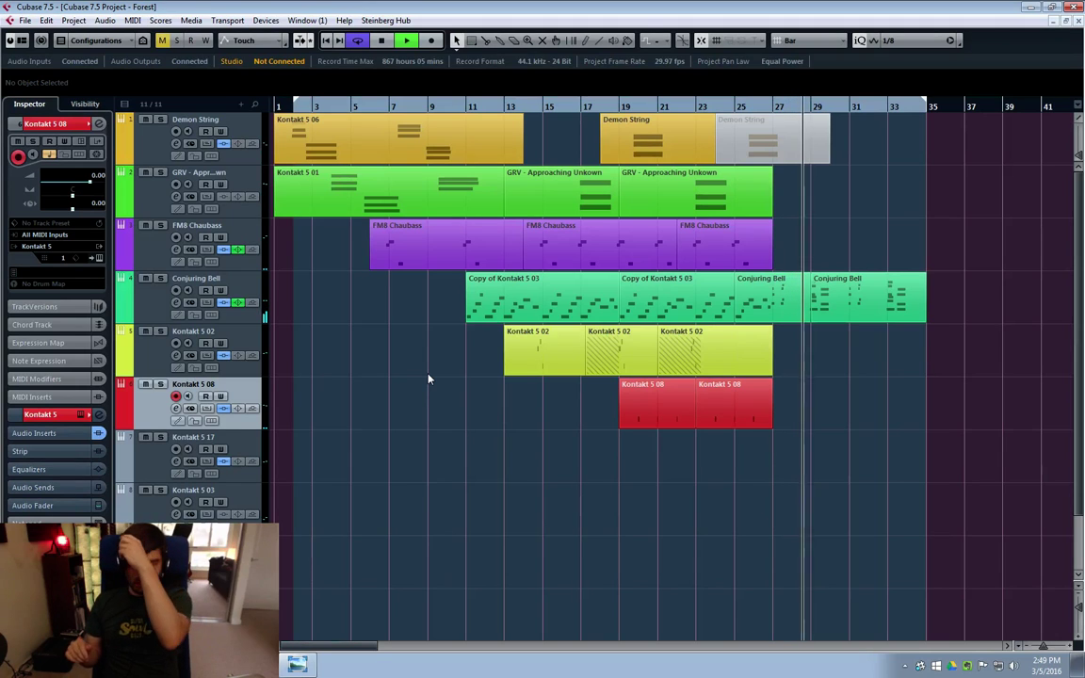
pyautogui.click(468, 175)
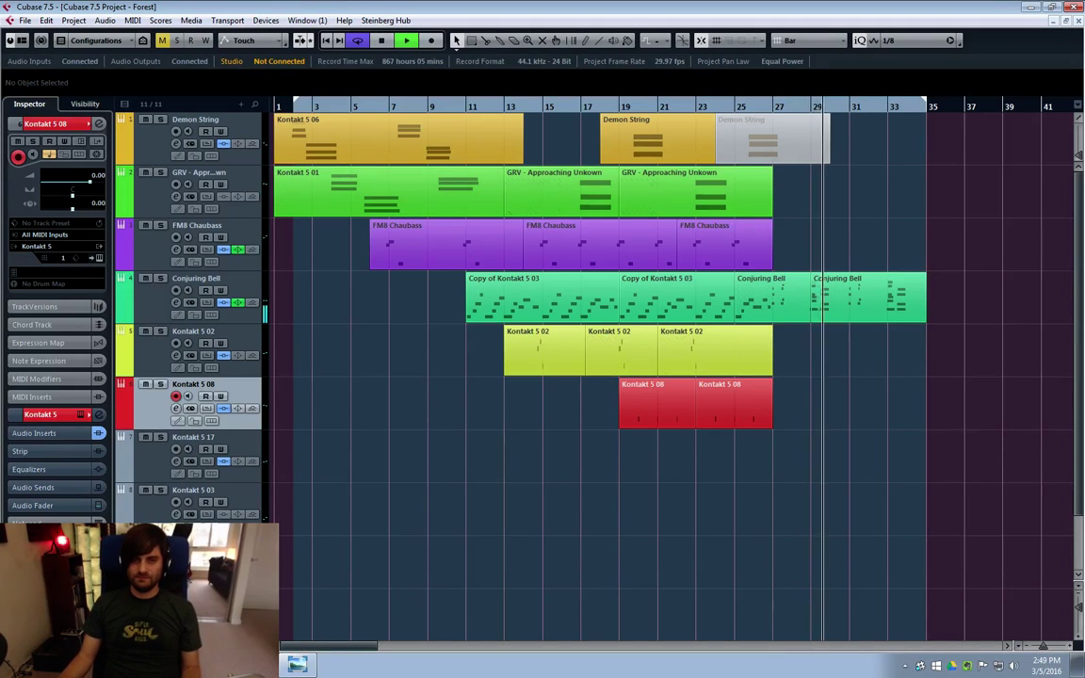
pyautogui.press('space')
pyautogui.click(981, 172)
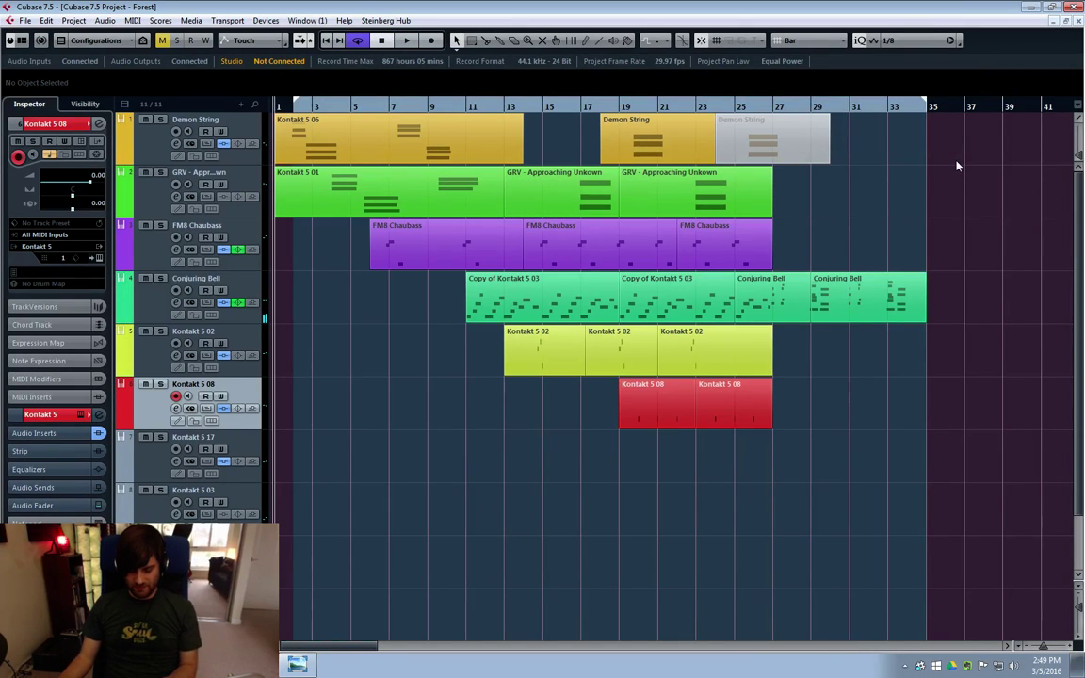
# Return to the project start, check the muted Demon String part at bar 24, and set the playback position to bar 25
pyautogui.press('Home')
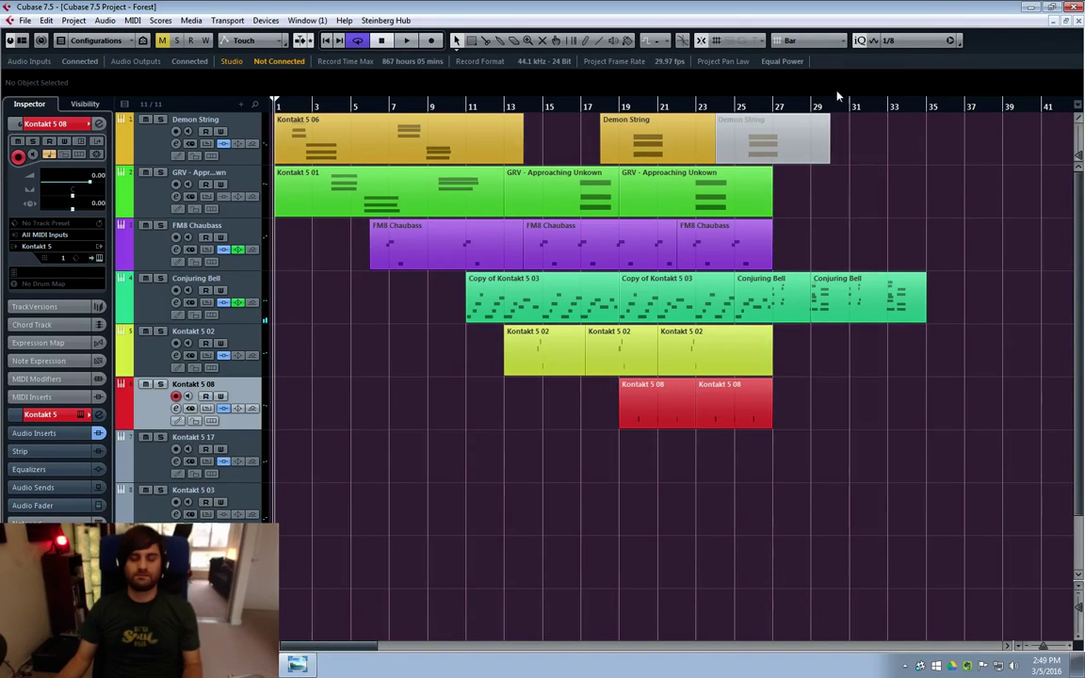
pyautogui.moveTo(306, 648); pyautogui.dragTo(332, 646)
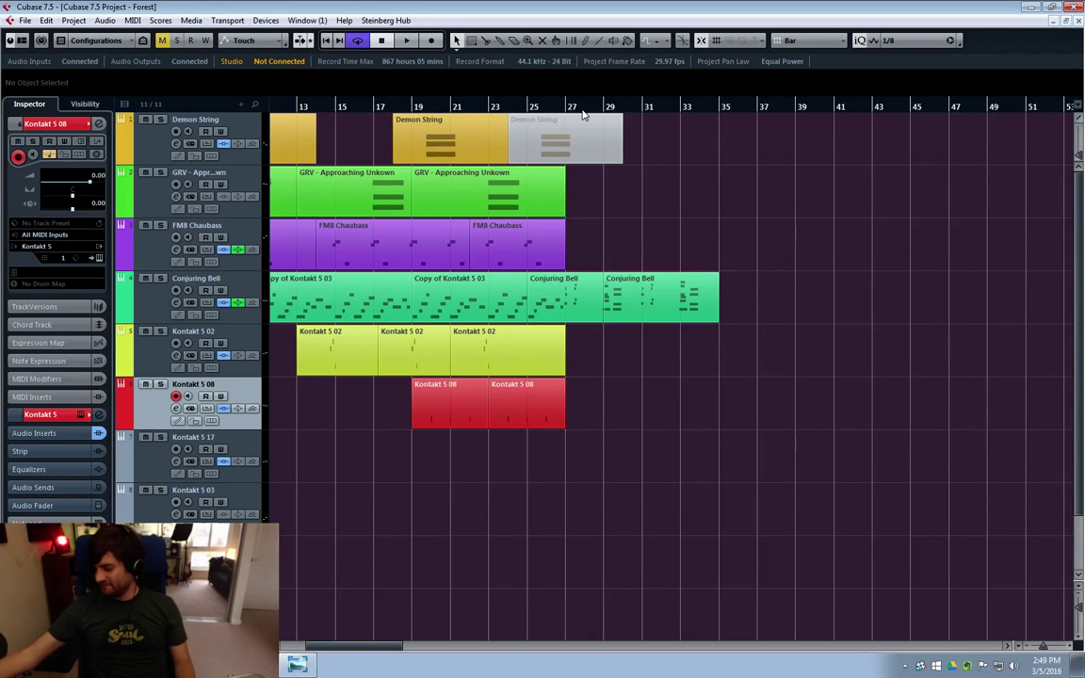
pyautogui.click(521, 118)
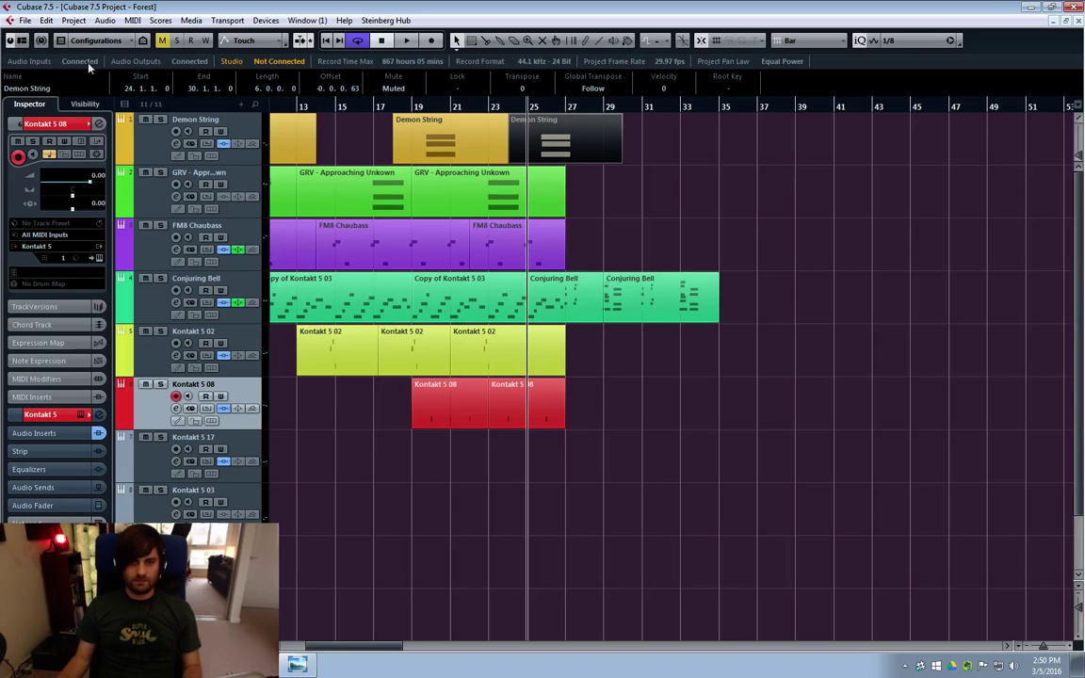
pyautogui.click(704, 270)
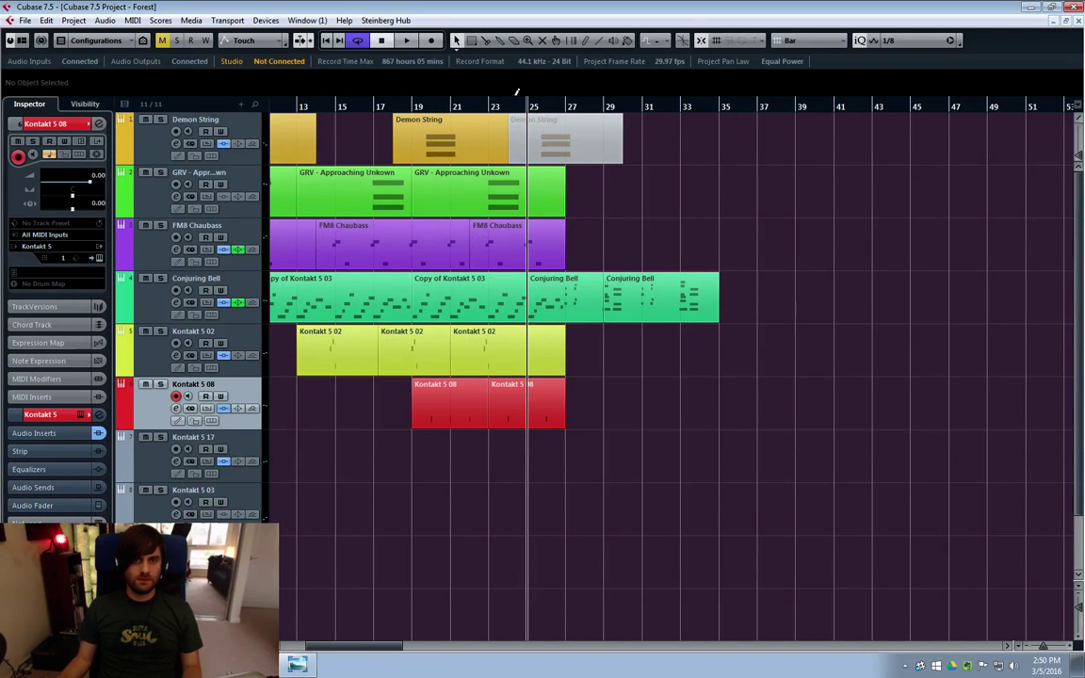
pyautogui.click(487, 109)
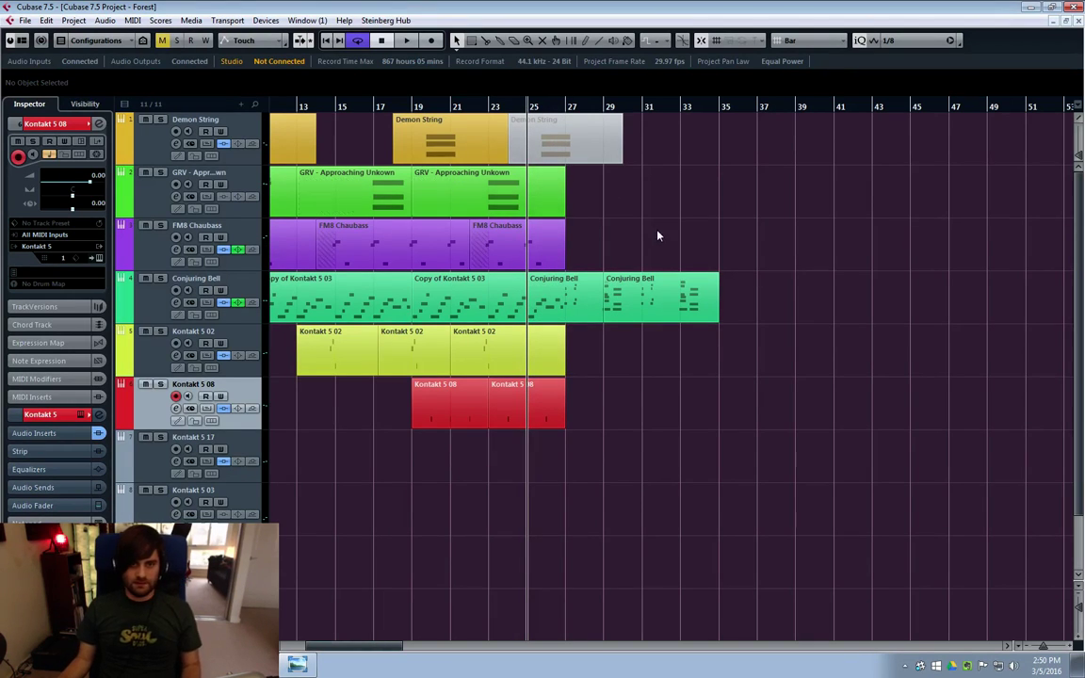
# Select the Kontakt 5 17, Kontakt 5 03 and Abs Aeon tracks in turn, and play the arrangement from bar 25
pyautogui.click(145, 445)
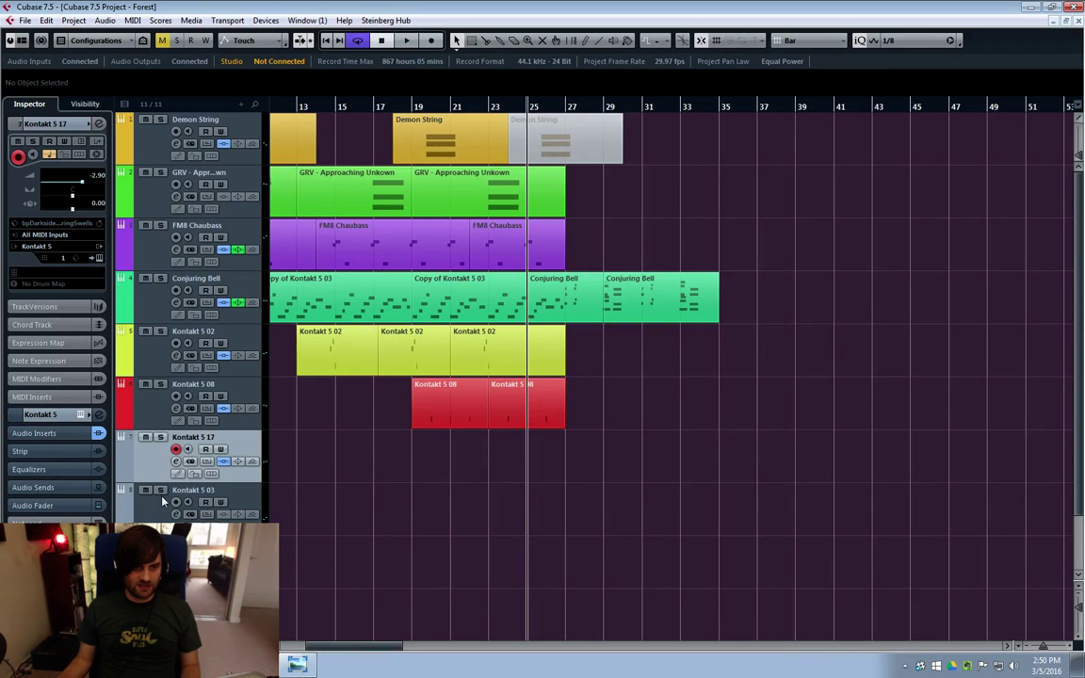
pyautogui.click(163, 517)
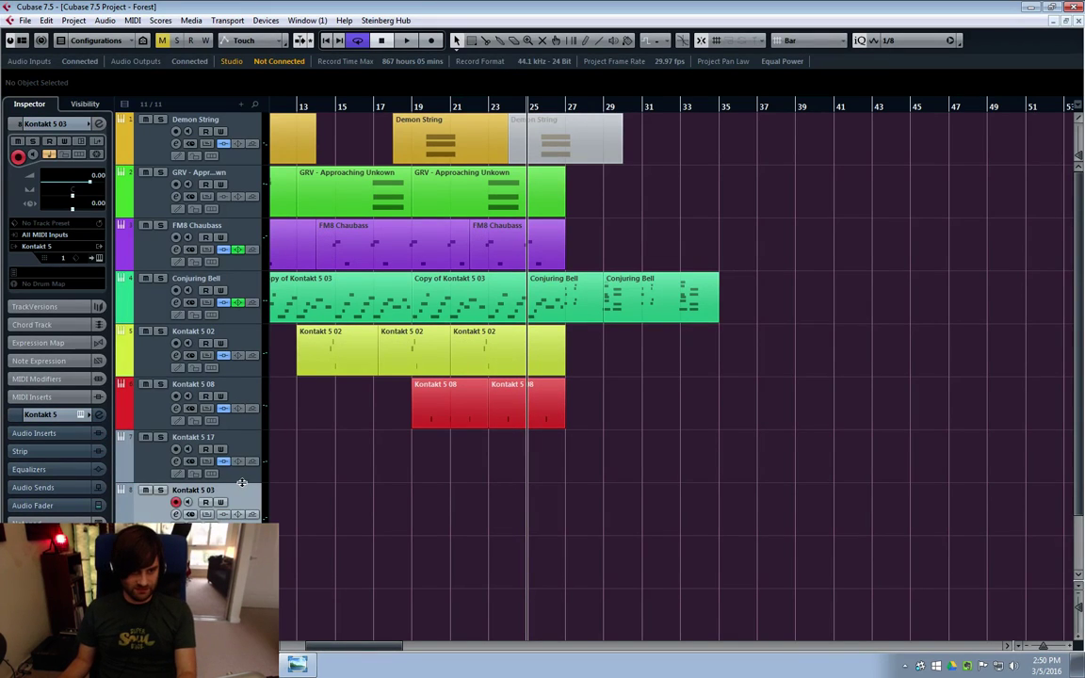
pyautogui.press('Down')
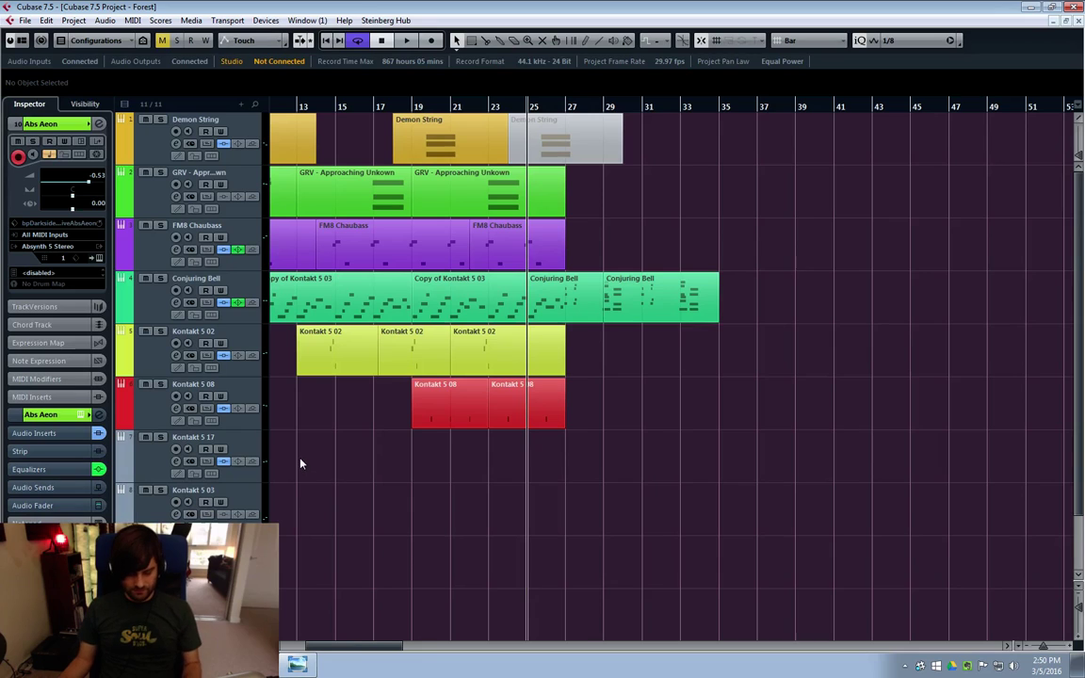
pyautogui.press('space')
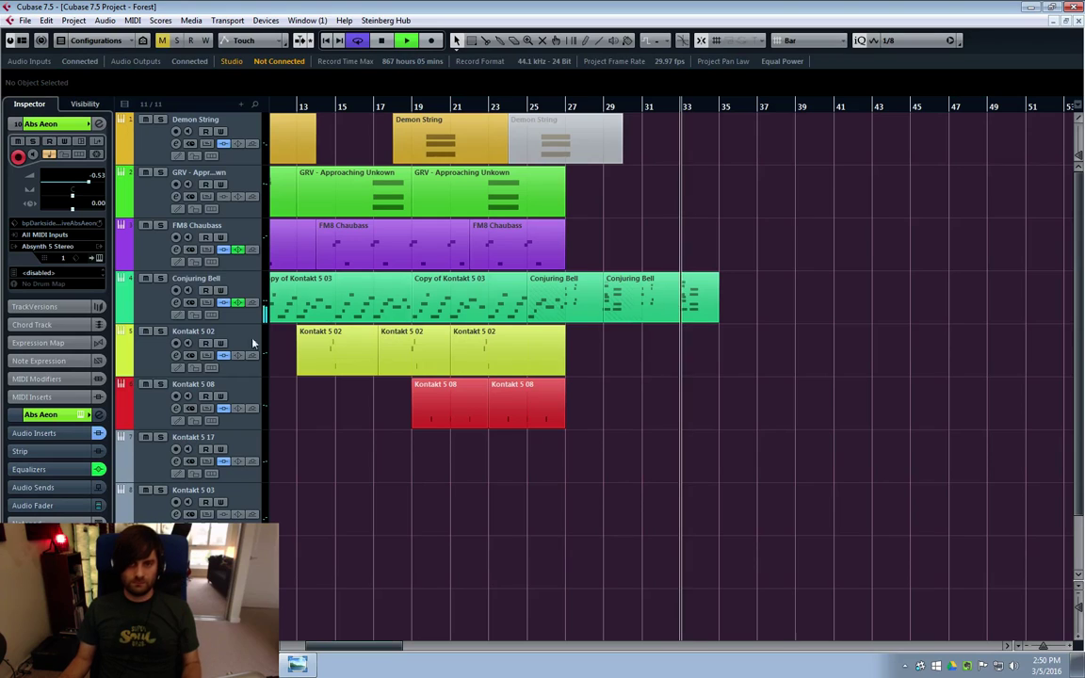
# Move the last Conjuring Bell part to start at bar 33, and play the transition repeatedly from about bar 25
pyautogui.moveTo(661, 310); pyautogui.dragTo(734, 314)
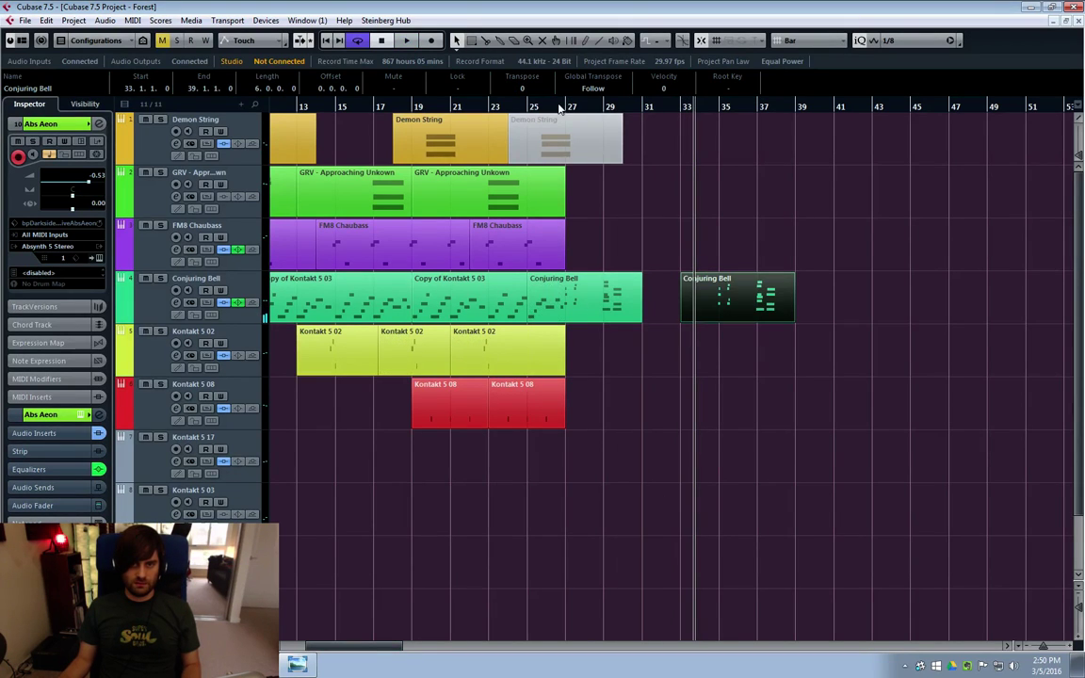
pyautogui.click(559, 107)
pyautogui.click(528, 108)
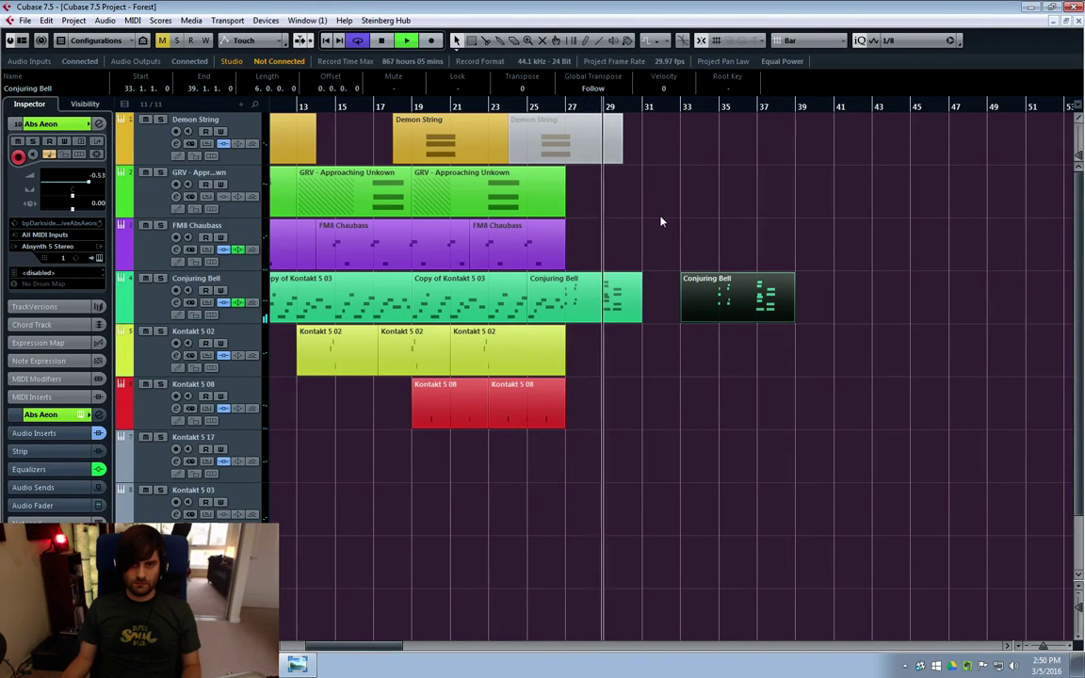
pyautogui.click(654, 243)
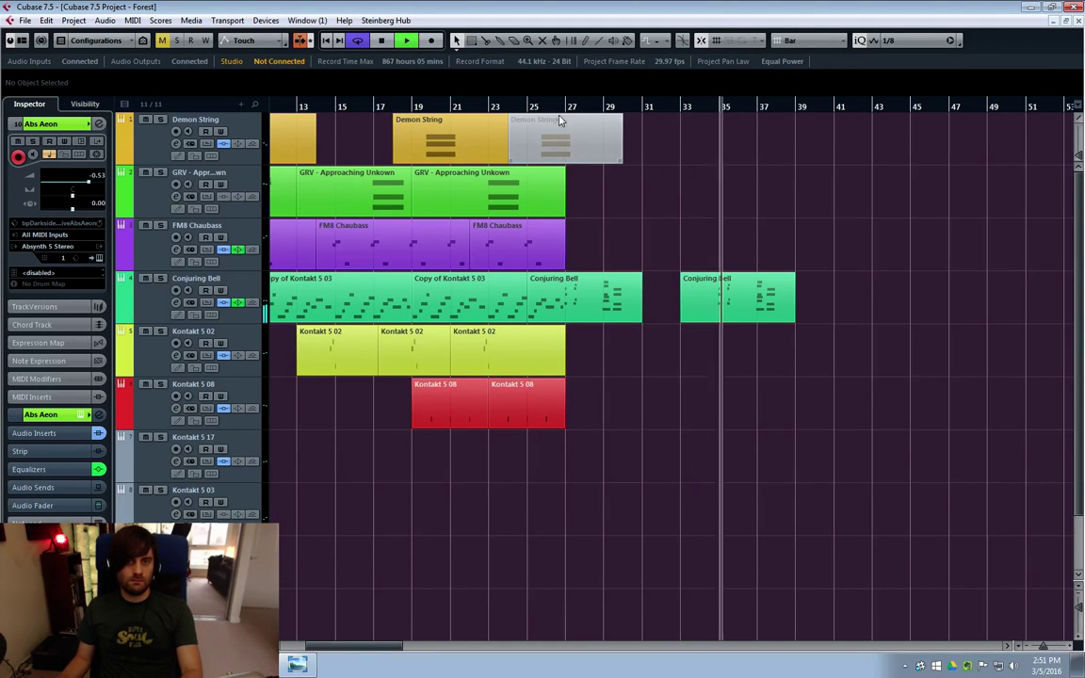
pyautogui.click(530, 110)
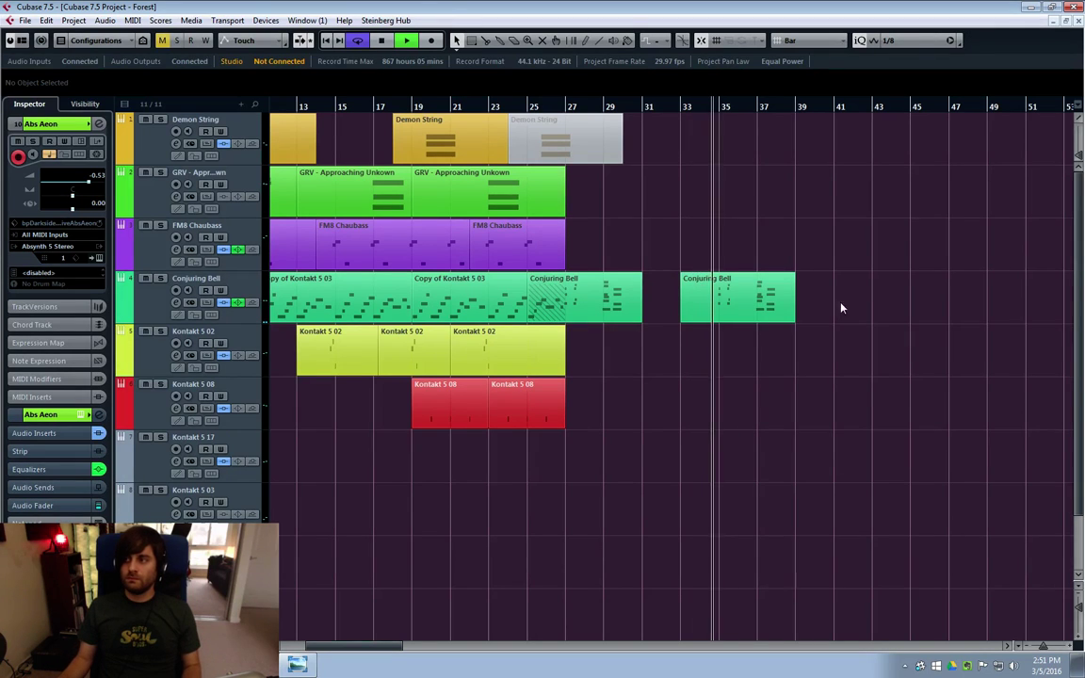
pyautogui.press('space')
# Move the last Conjuring Bell part to bar 38 and record an Abs Aeon chord part from bar 28 to about bar 36
pyautogui.moveTo(748, 282); pyautogui.dragTo(844, 285)
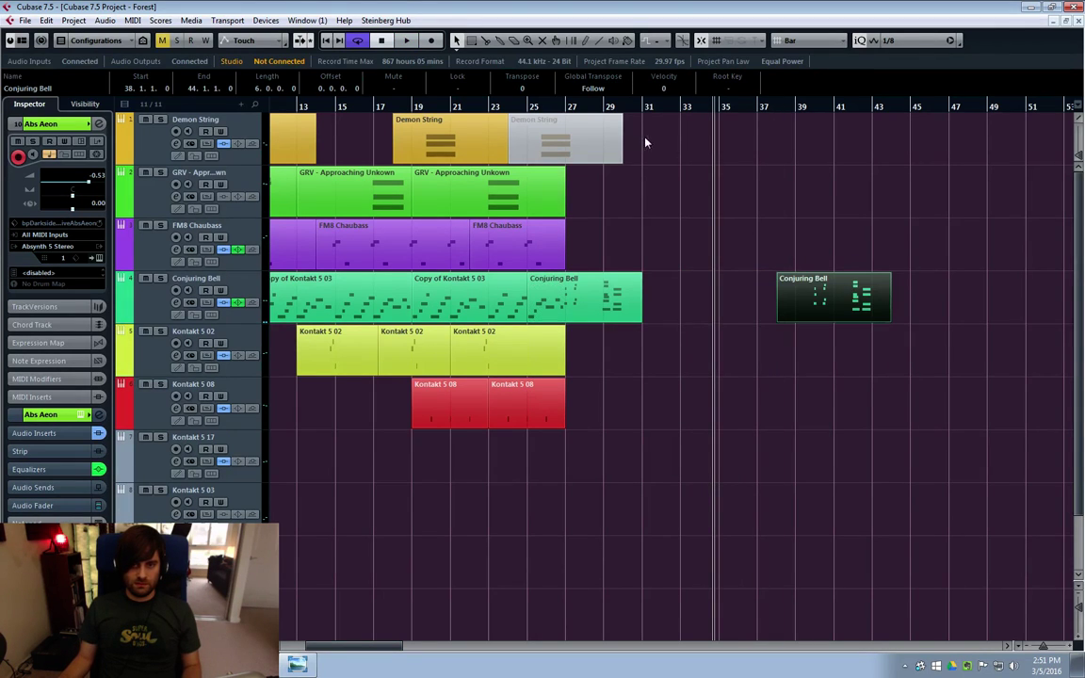
pyautogui.click(549, 109)
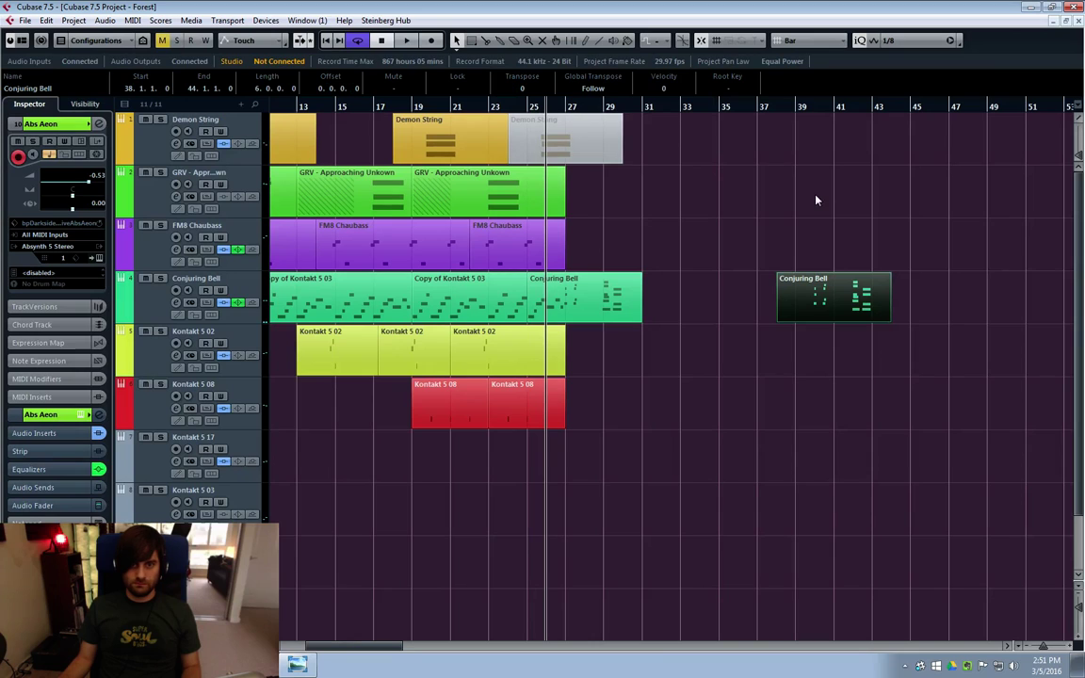
pyautogui.press('space')
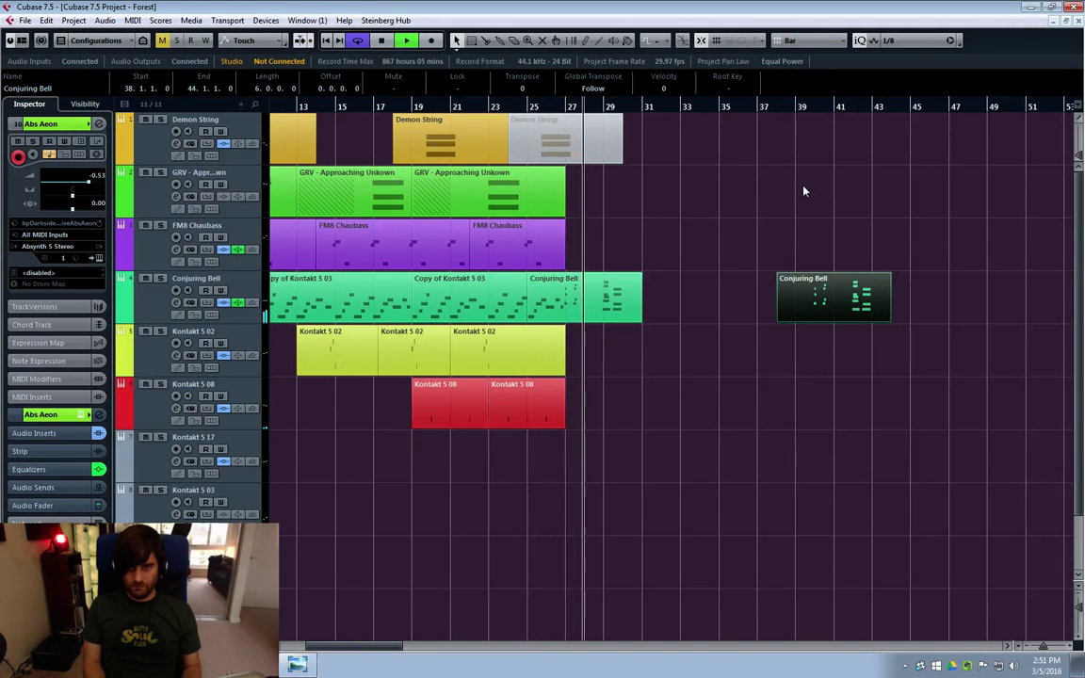
pyautogui.press('KP_Multiply')
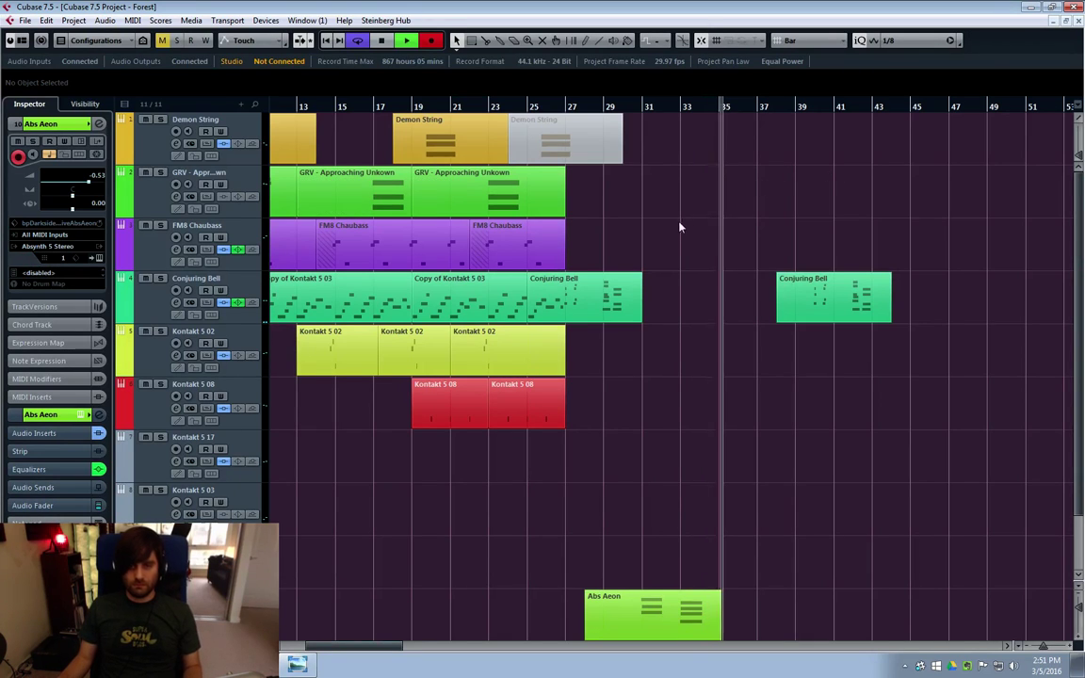
pyautogui.press('space')
# Play from bar 27 and move the last Conjuring Bell part back to start at bar 33
pyautogui.click(588, 125)
pyautogui.press('space')
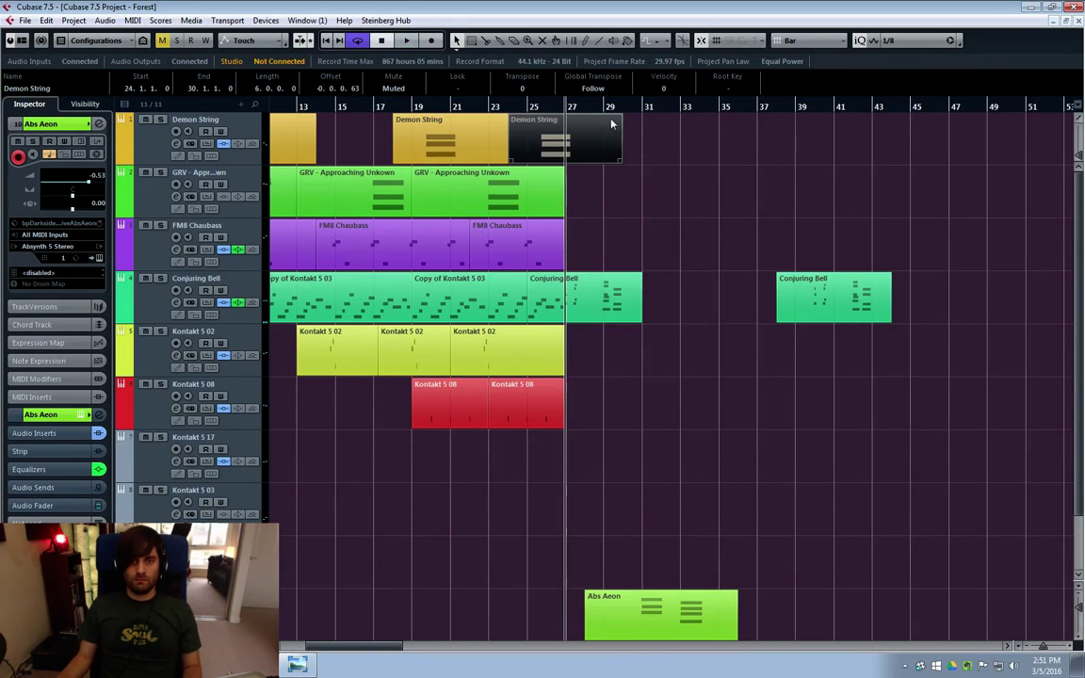
pyautogui.moveTo(811, 315); pyautogui.dragTo(726, 314)
pyautogui.click(753, 377)
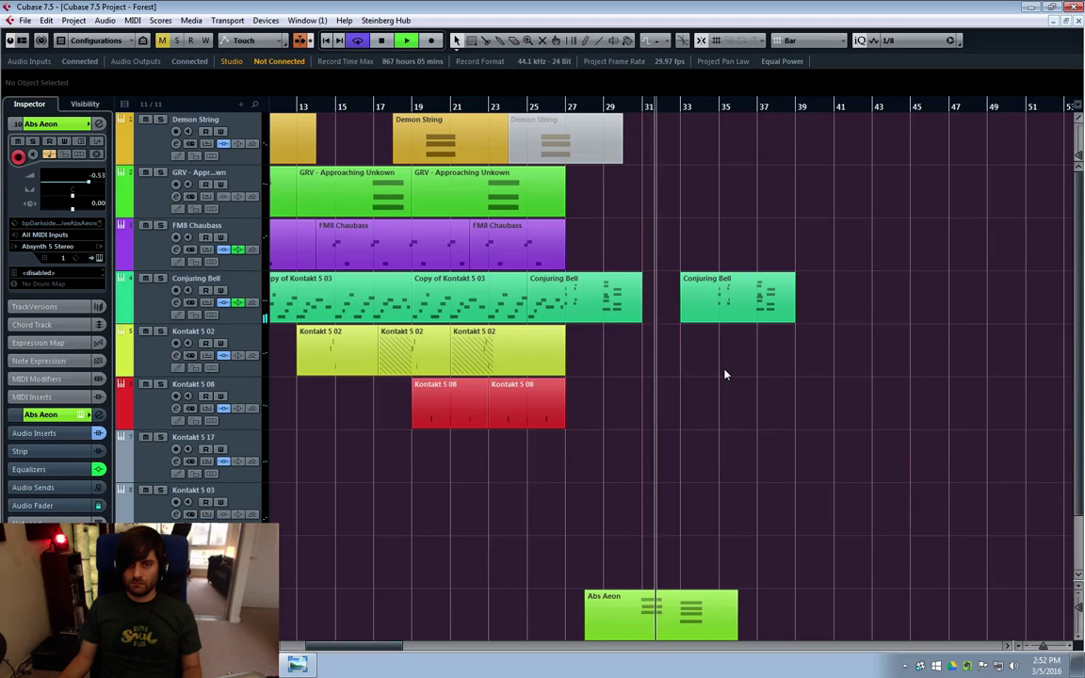
# Show volume automation for the GRV - Approaching Unkown track and add points lowering it from about bar 26 to -8.54 at bar 28
pyautogui.click(131, 178)
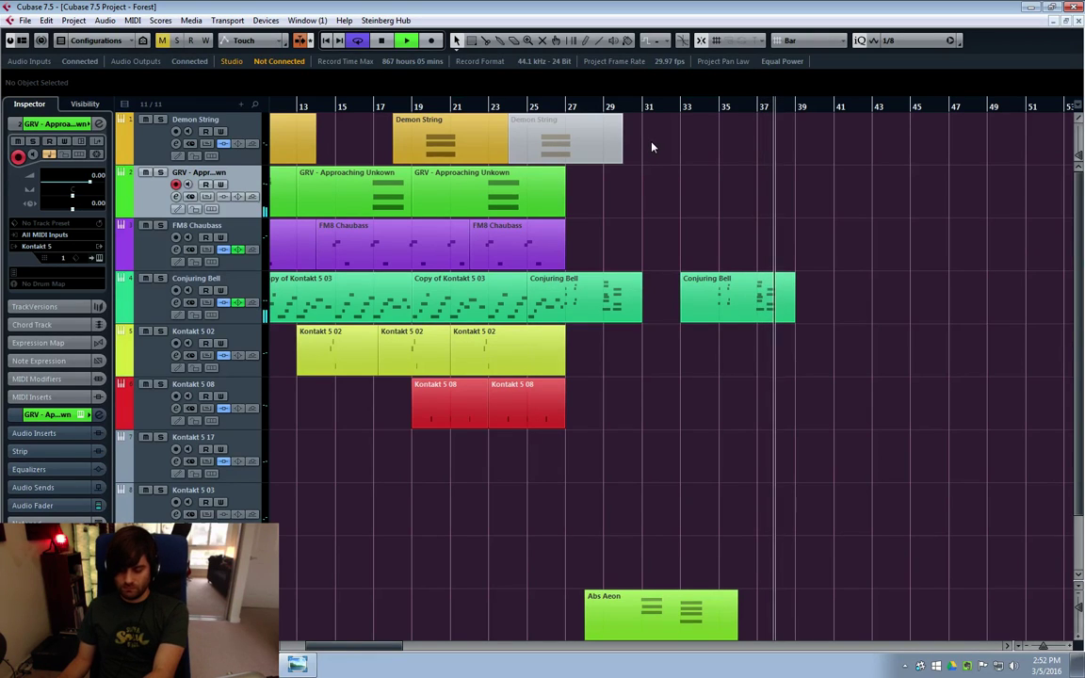
pyautogui.press('space')
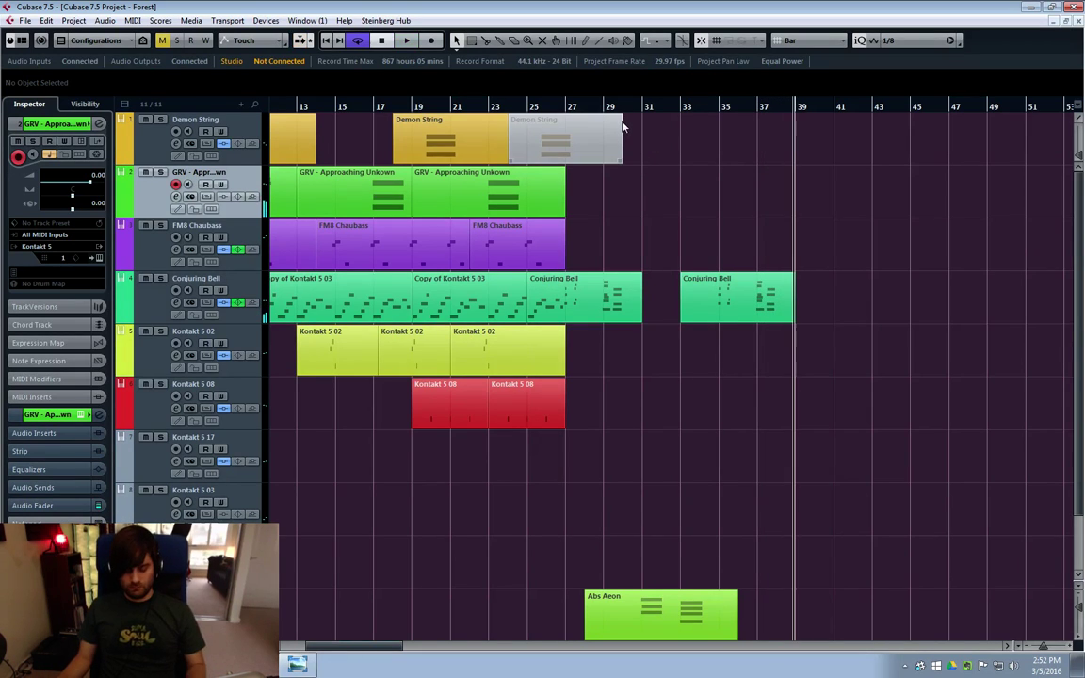
pyautogui.click(123, 209)
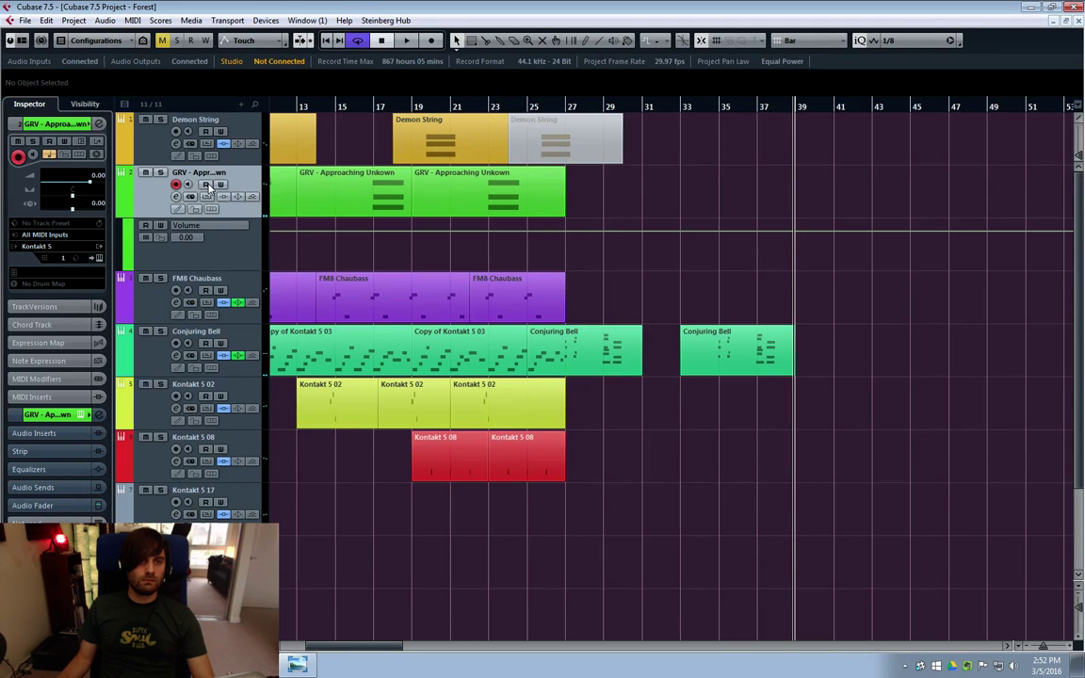
pyautogui.click(550, 231)
pyautogui.click(584, 244)
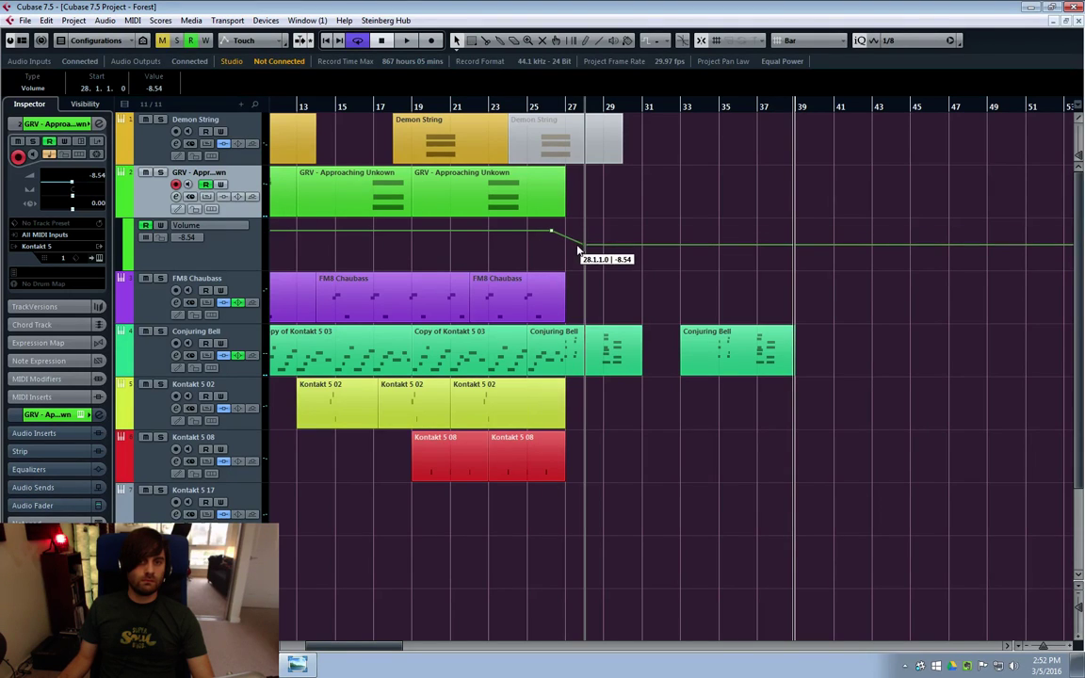
# Play from about bar 27 and raise the GRV track's volume automation point at bar 28 to -6.76
pyautogui.click(569, 109)
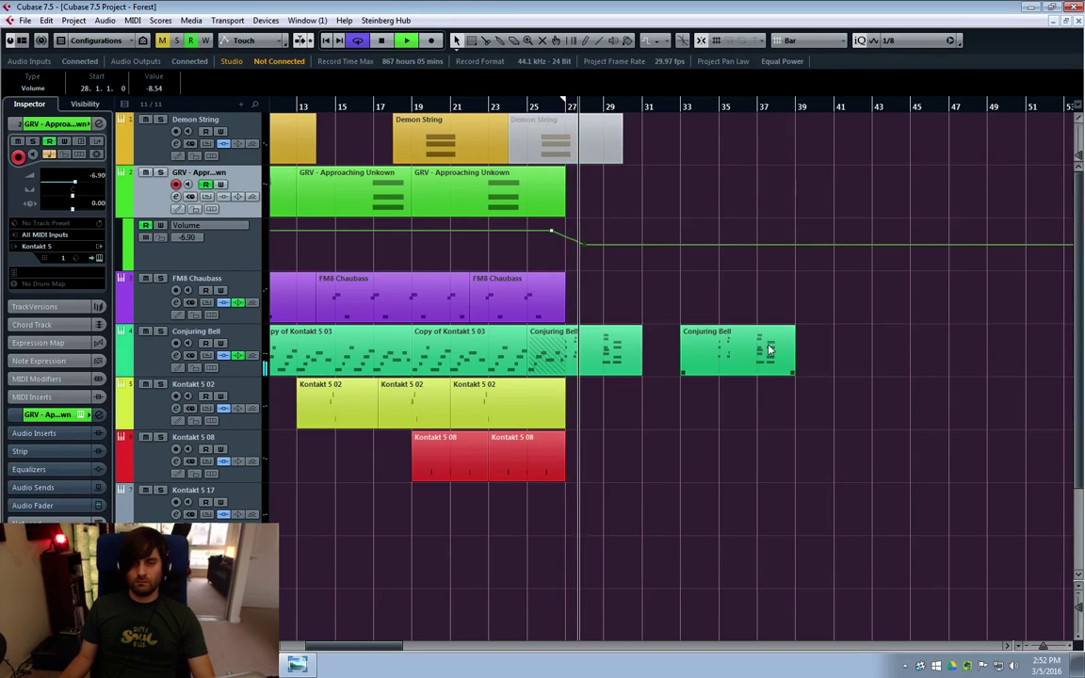
pyautogui.scroll(-2, 780, 289)
pyautogui.scroll(-1, 885, 318)
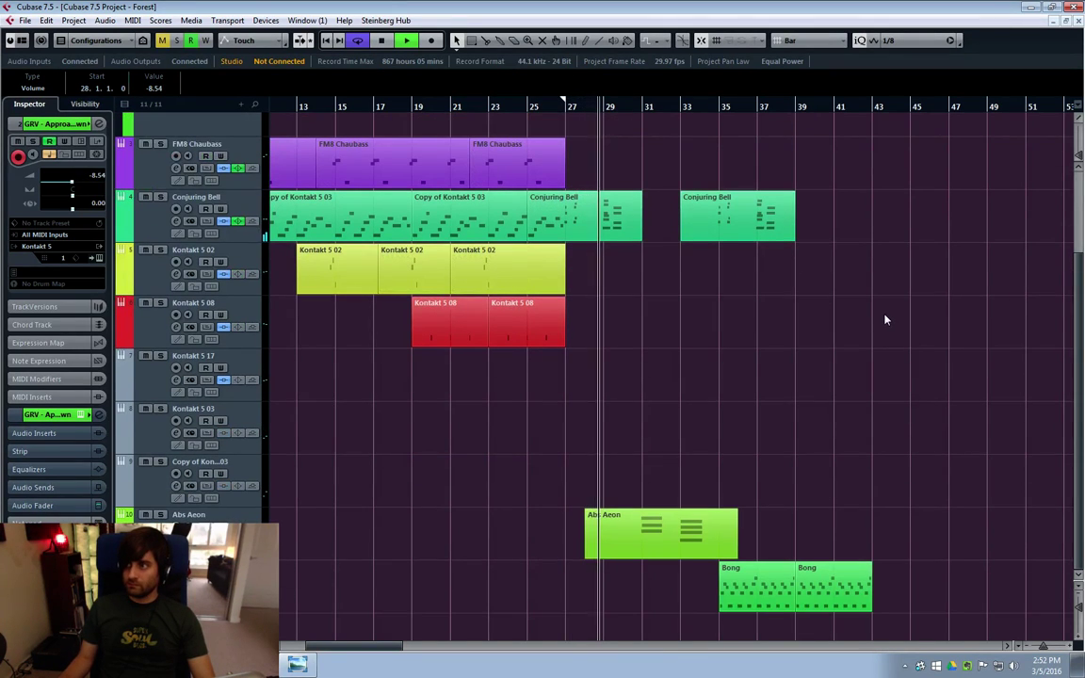
pyautogui.scroll(2, 886, 320)
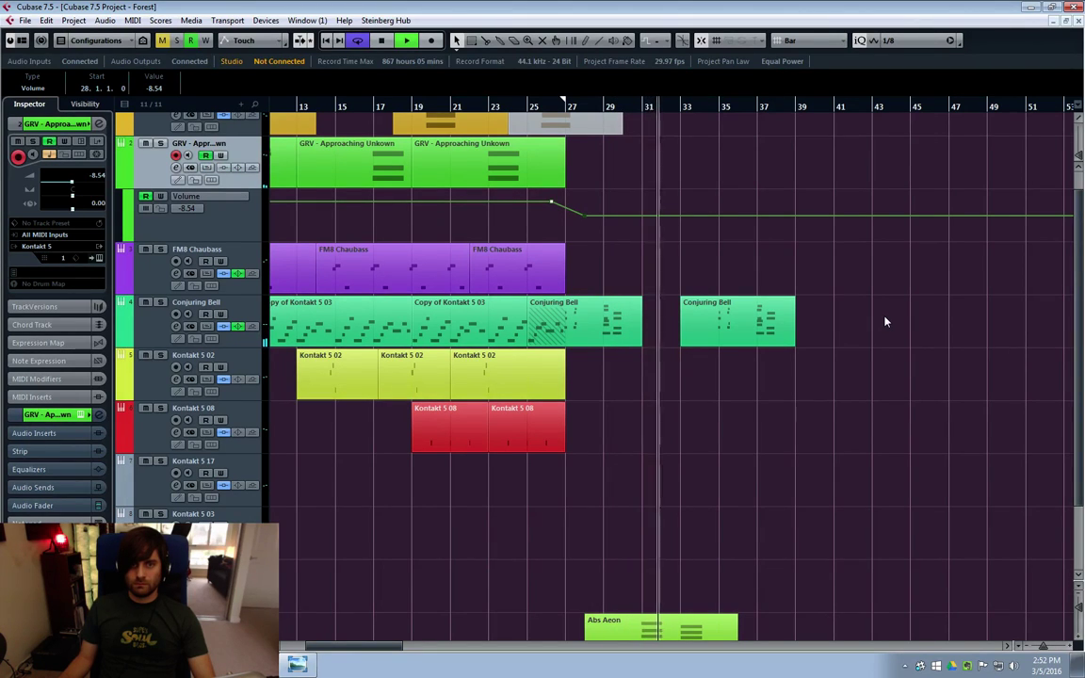
pyautogui.click(586, 221)
pyautogui.moveTo(586, 221); pyautogui.dragTo(587, 216)
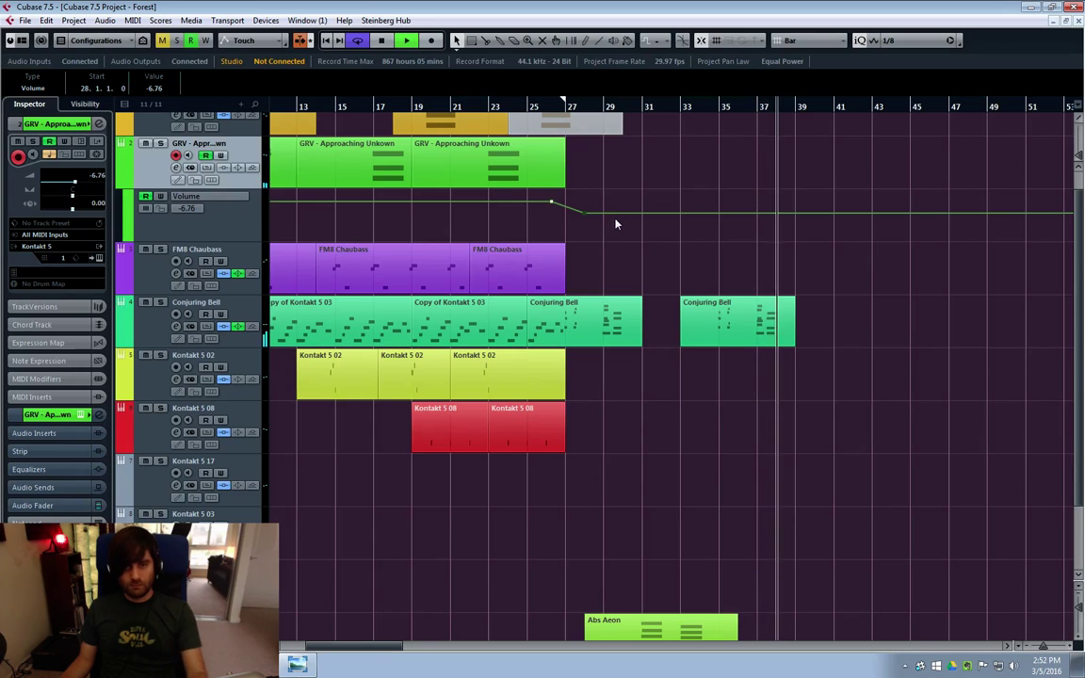
# Stop playback, mute the last Conjuring Bell part and move it to bar 47, and set the playback position to bar 25
pyautogui.press('space')
pyautogui.click(747, 334)
pyautogui.moveTo(723, 305); pyautogui.dragTo(991, 304)
pyautogui.click(527, 108)
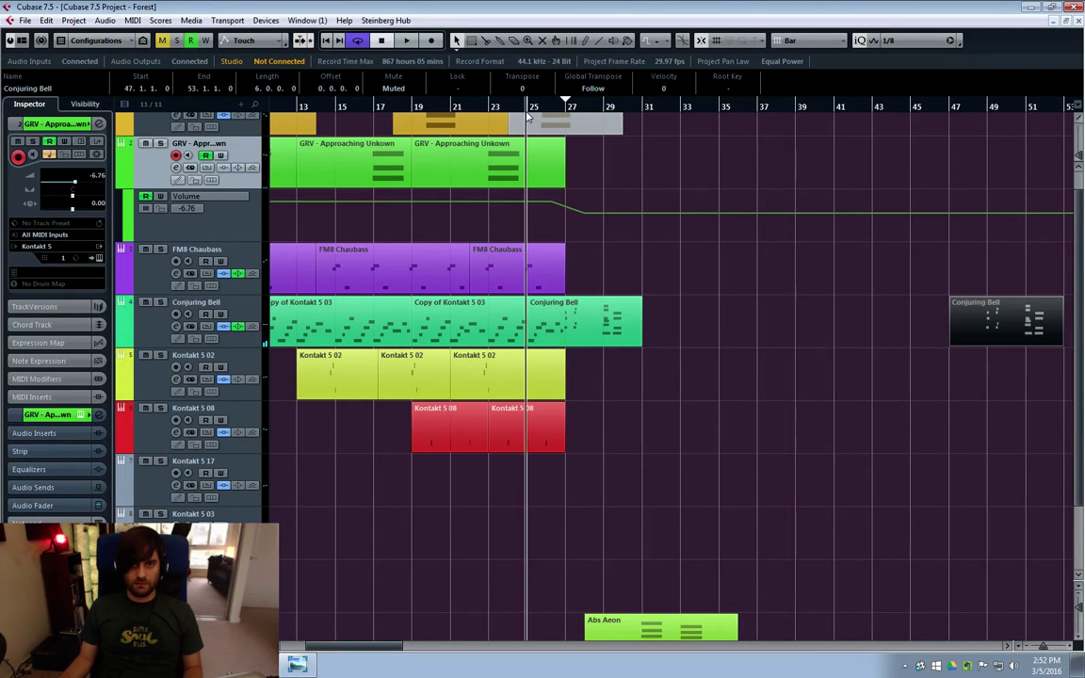
# Play the section and move the GRV track's last volume automation point to bar 27 at -4.46
pyautogui.click(836, 326)
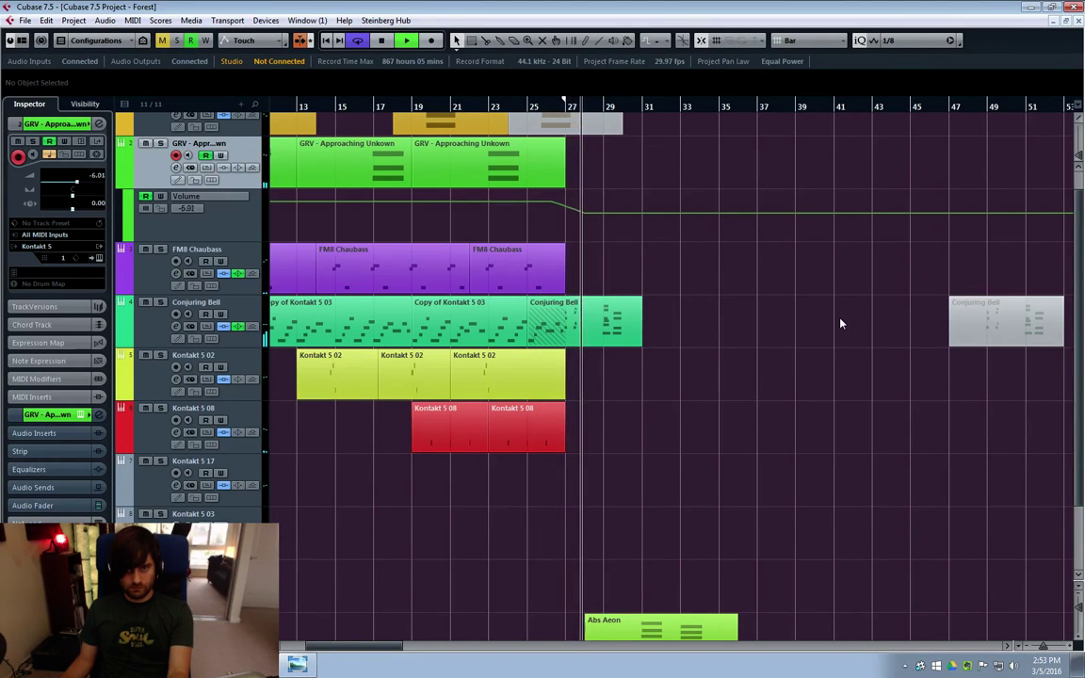
pyautogui.click(579, 217)
pyautogui.moveTo(580, 217); pyautogui.dragTo(565, 210)
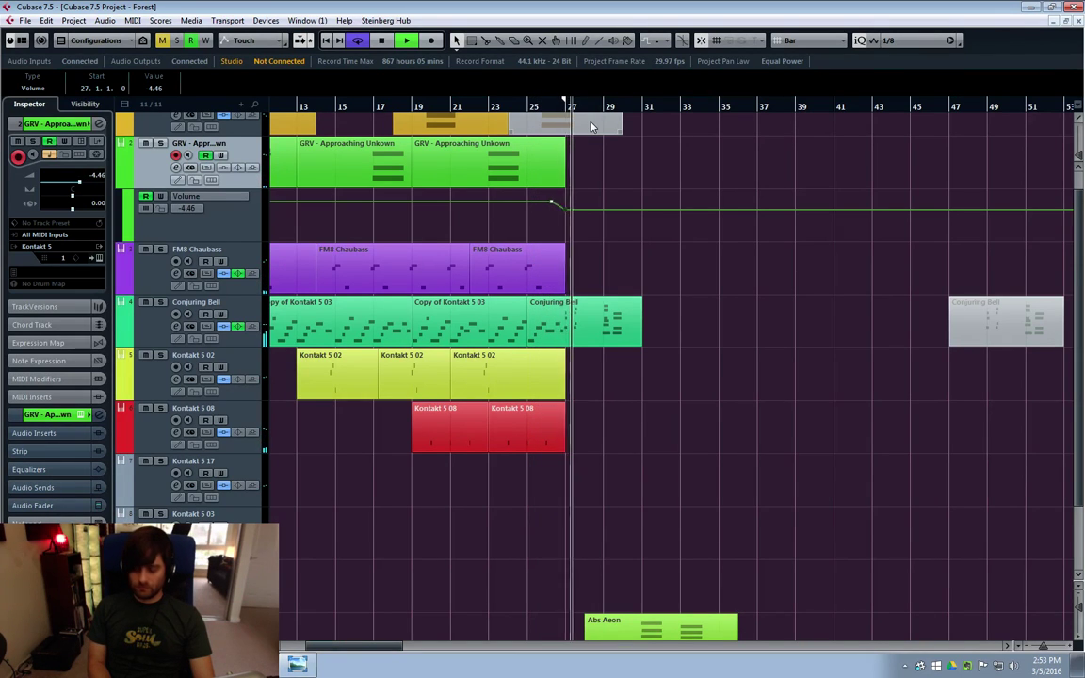
# Record a trial take on the GRV - Approaching Unkown track from bar 27, stop near bar 35 and delete the take
pyautogui.press('KP_Multiply')
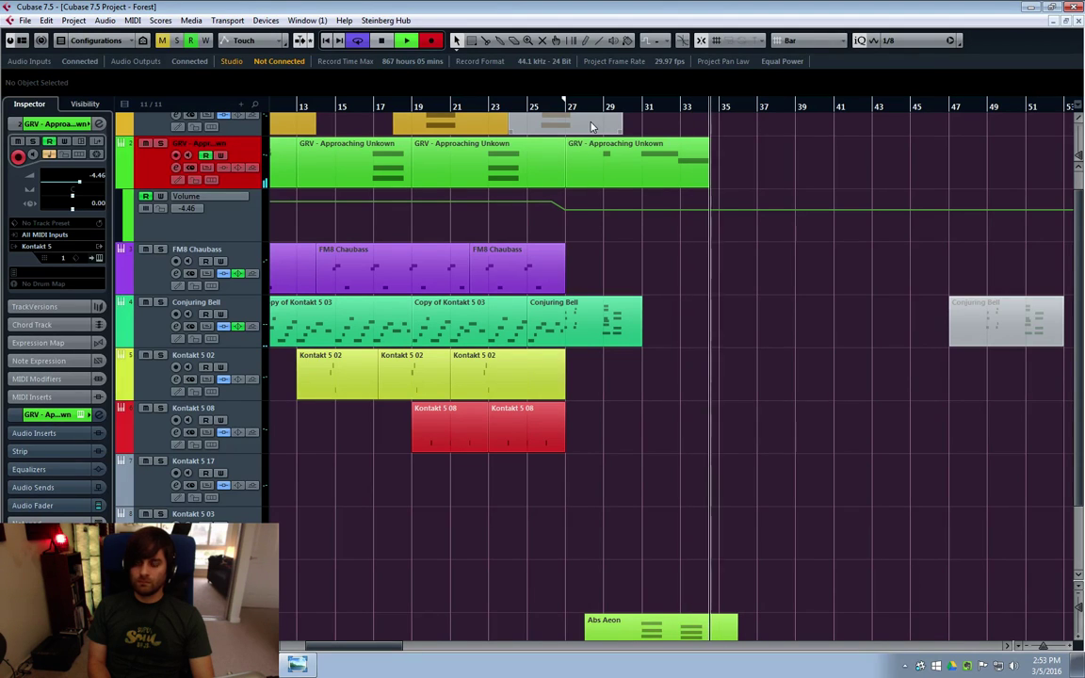
pyautogui.press('space')
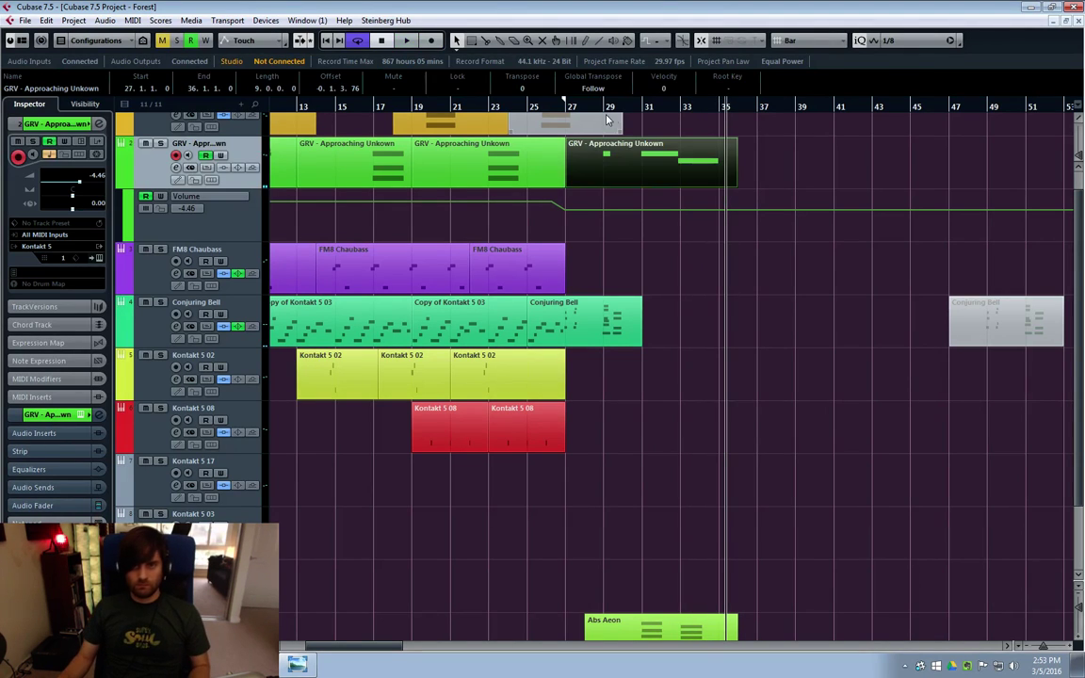
pyautogui.press('Delete')
# Play from about bar 19 with the Bong track unmuted and review the parts across the tracks up to about bar 29
pyautogui.click(528, 111)
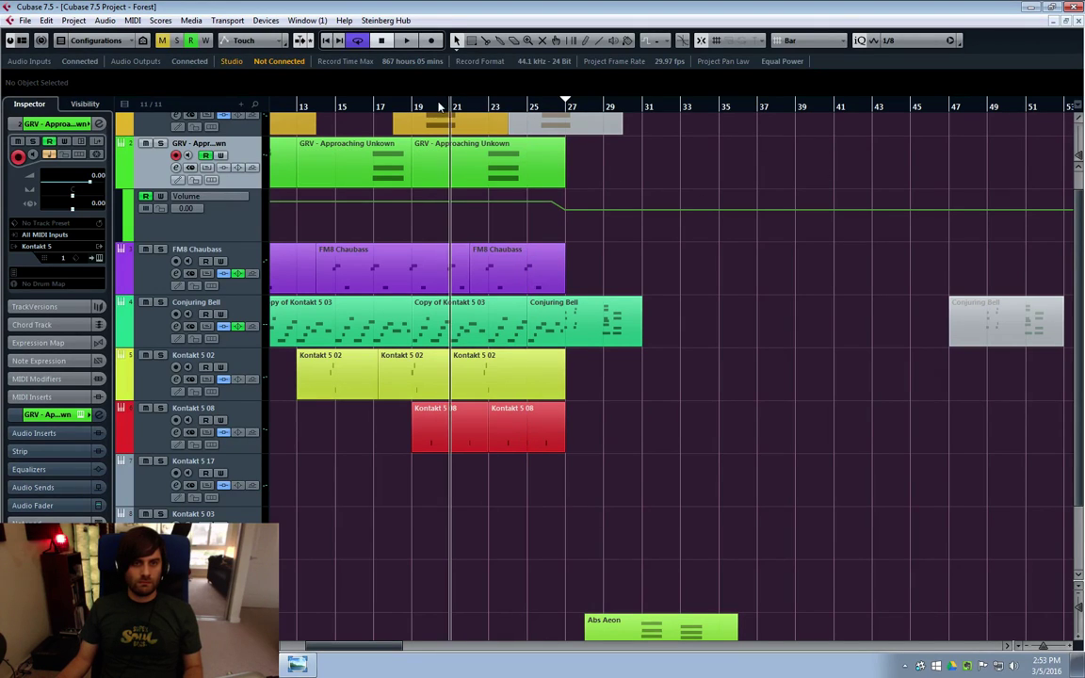
pyautogui.press('space')
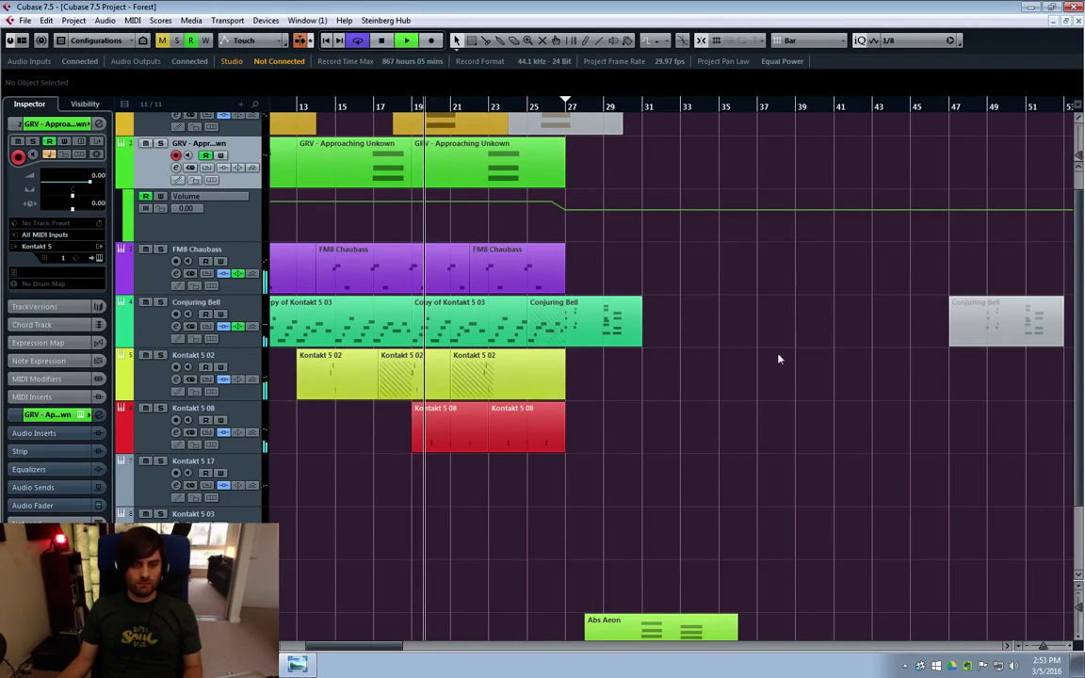
pyautogui.scroll(-2, 703, 348)
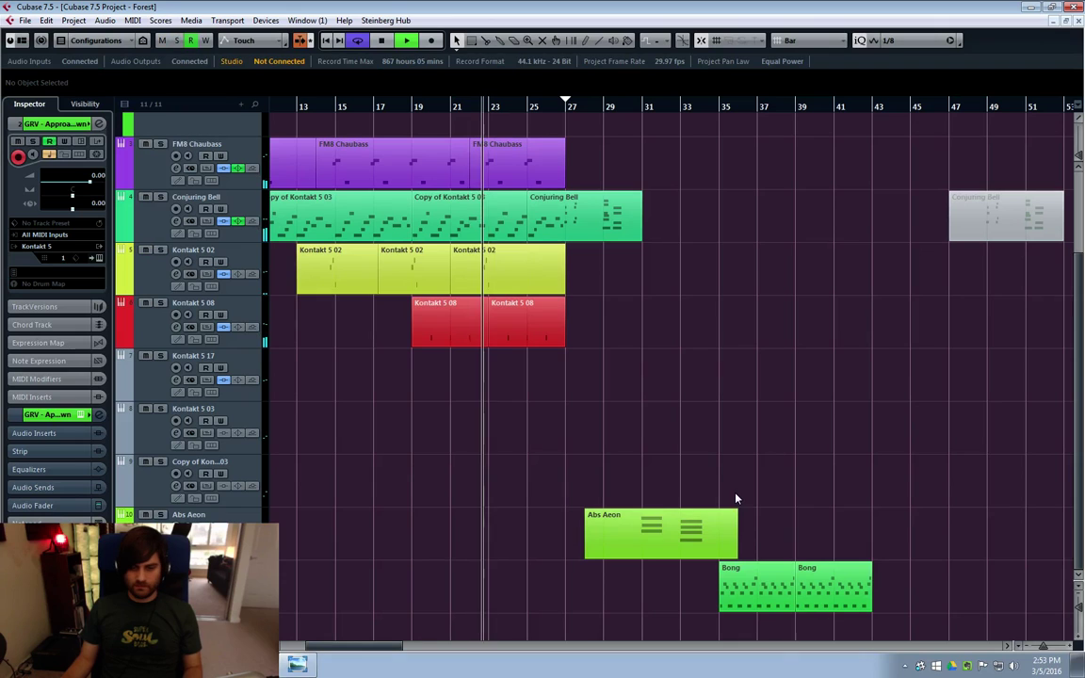
pyautogui.scroll(3, 809, 551)
pyautogui.scroll(-3, 820, 546)
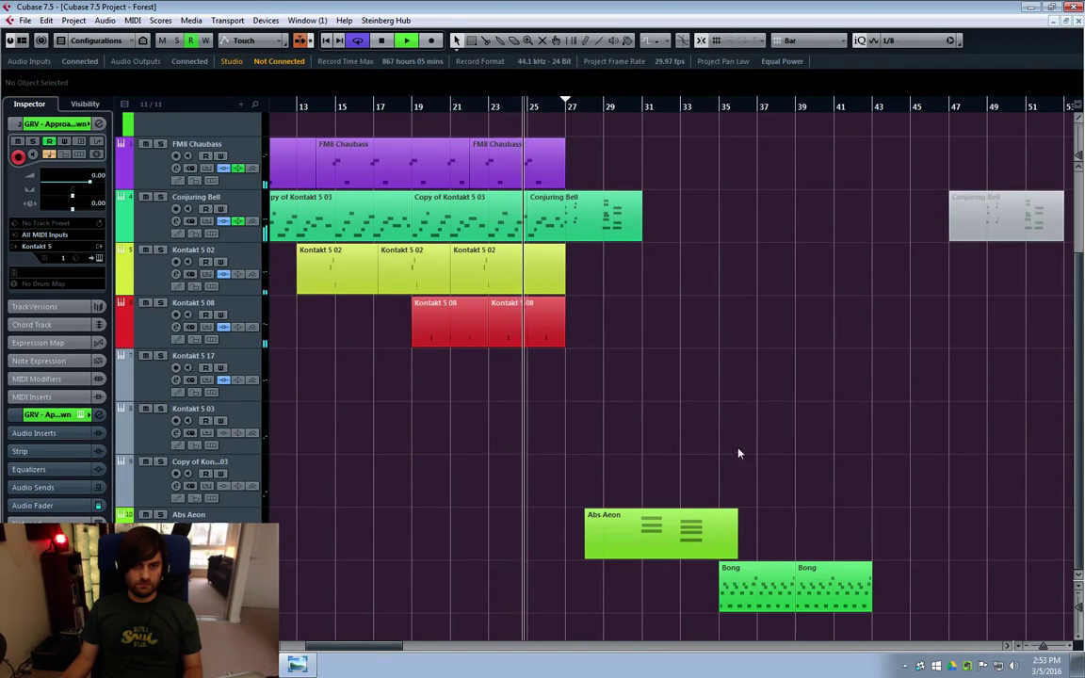
pyautogui.scroll(3, 744, 424)
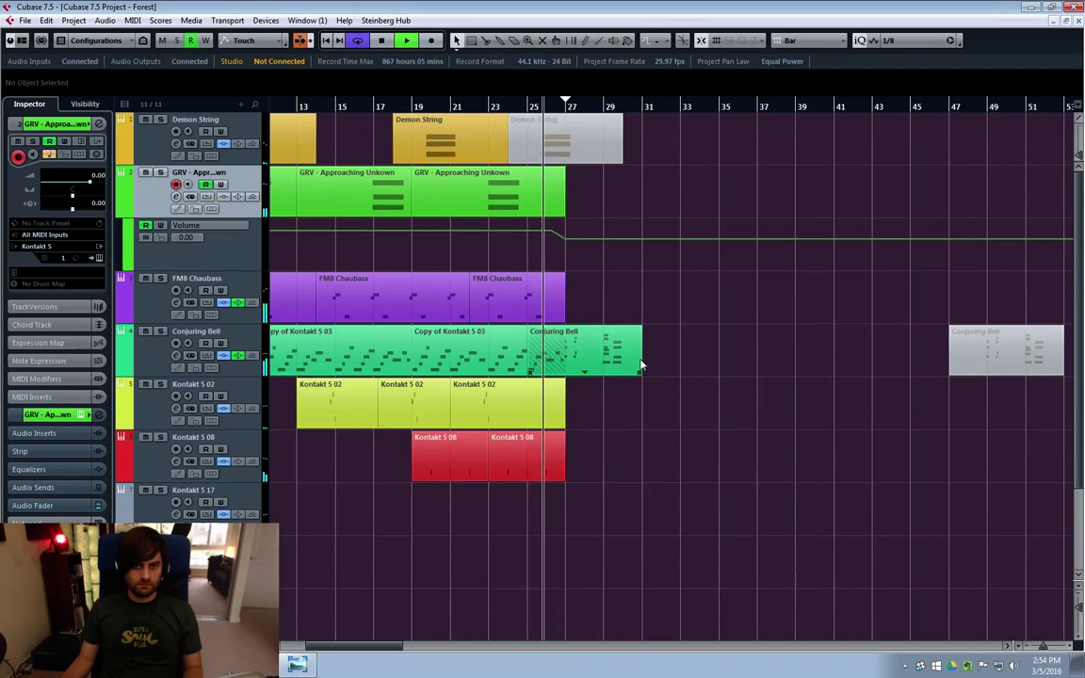
pyautogui.scroll(-3, 775, 364)
pyautogui.scroll(3, 773, 362)
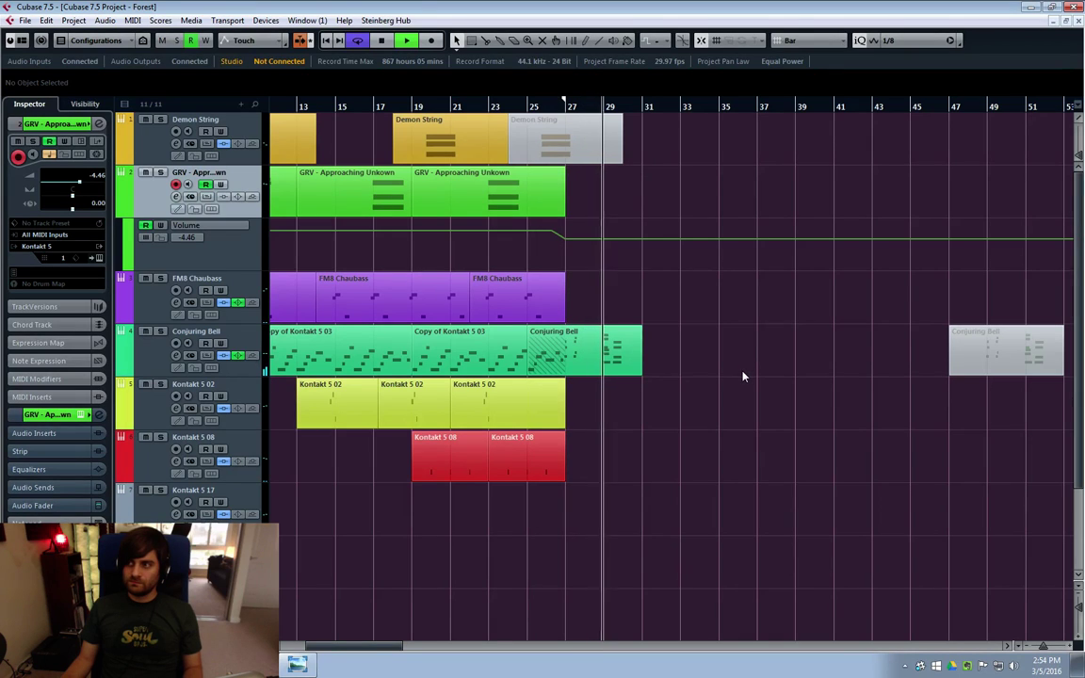
# Copy the last FM8 Chaubass part to start at bar 30 and stop playback
pyautogui.click(515, 309)
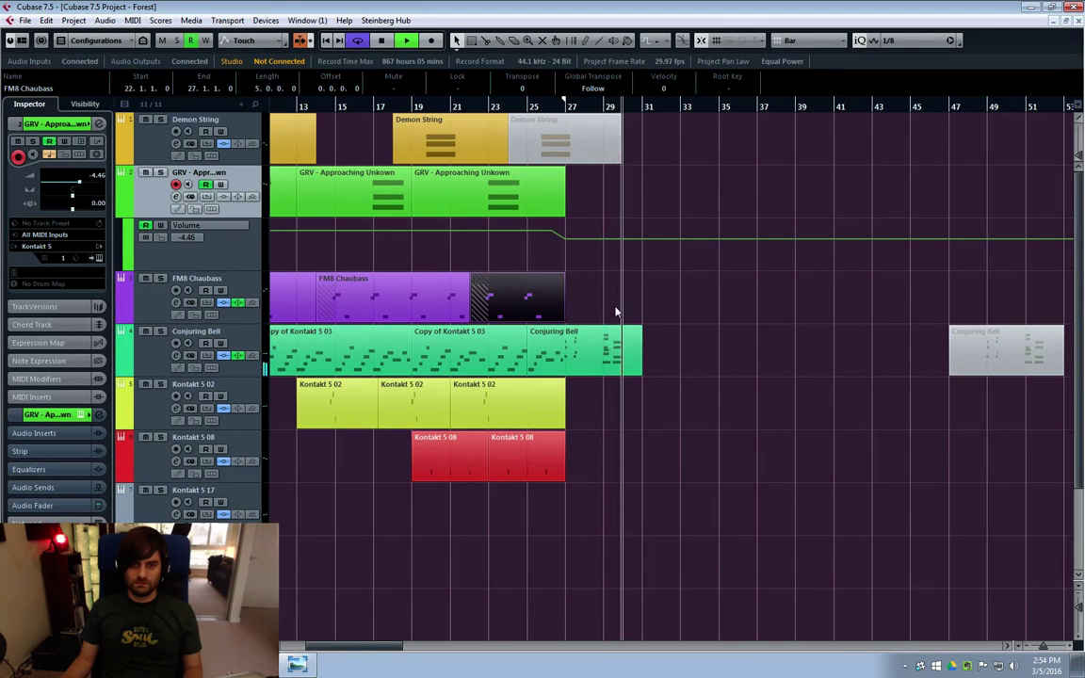
pyautogui.moveTo(506, 306); pyautogui.dragTo(661, 306)
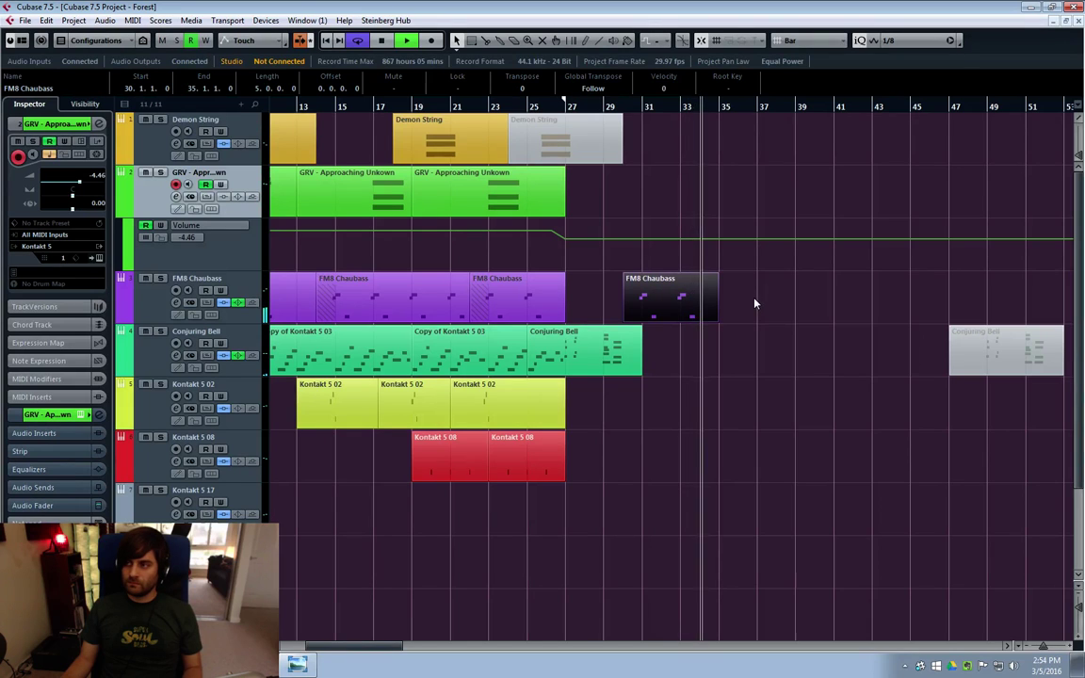
pyautogui.press('space')
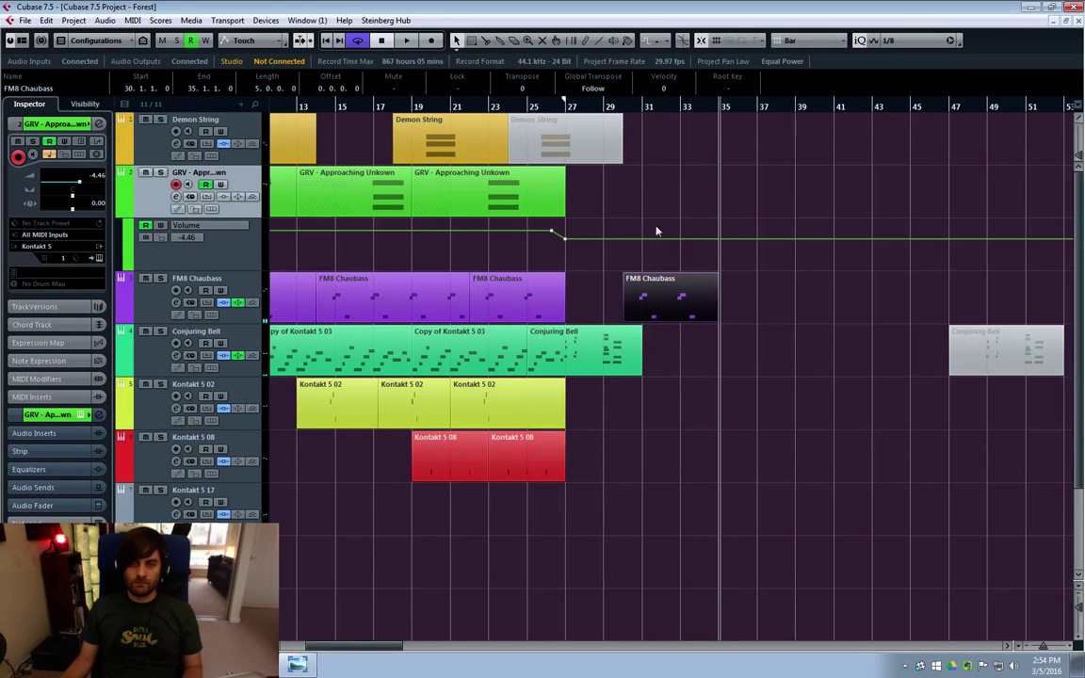
# Play from bar 23 into the Bong section, stop near bar 37 and mute the Bong track
pyautogui.click(568, 118)
pyautogui.click(531, 106)
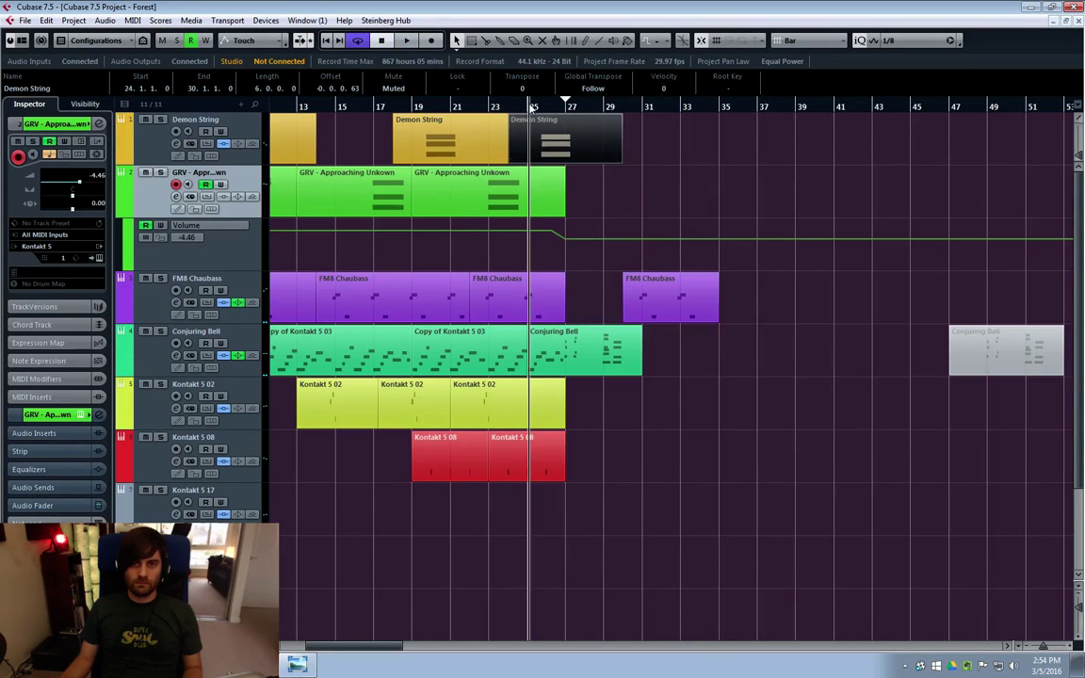
pyautogui.click(488, 106)
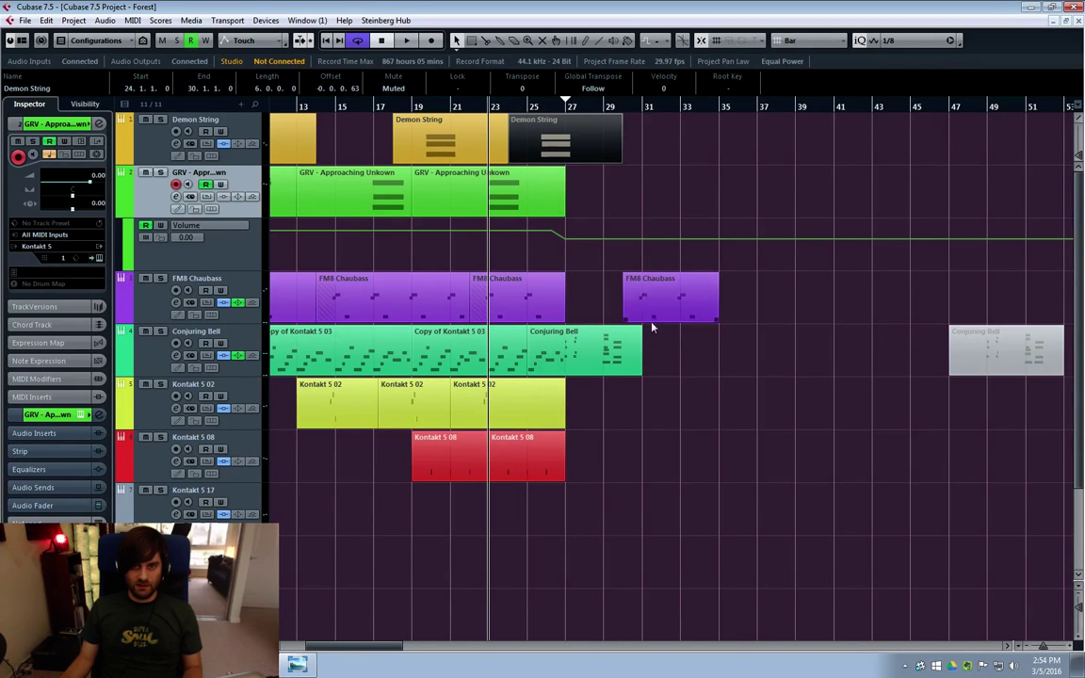
pyautogui.scroll(-3, 659, 471)
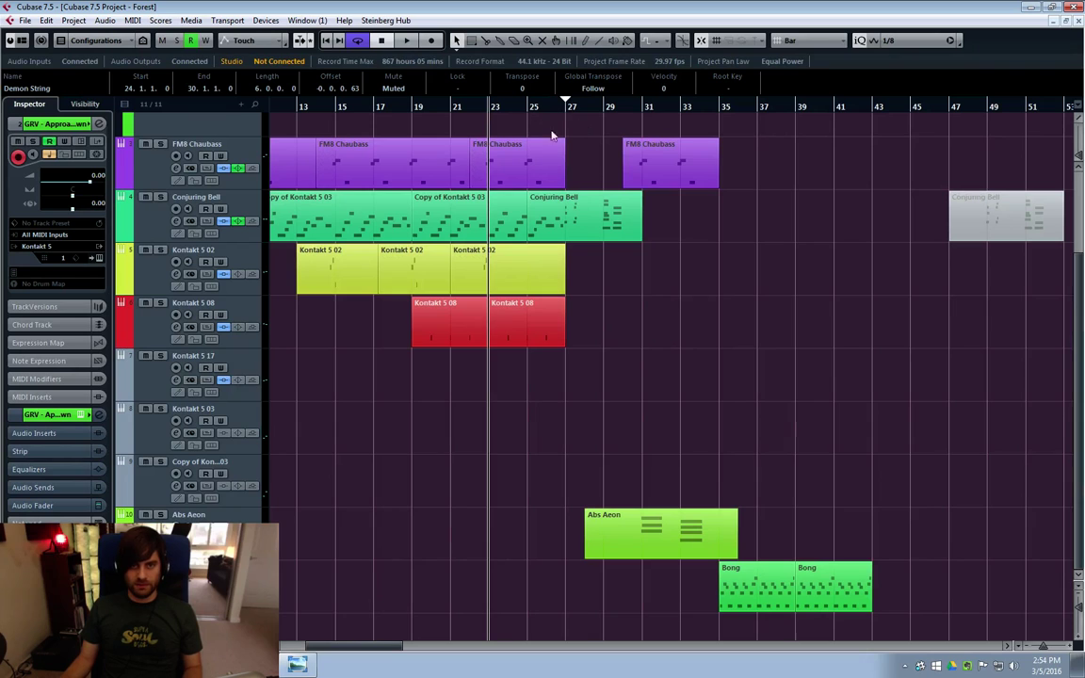
pyautogui.click(823, 259)
pyautogui.press('space')
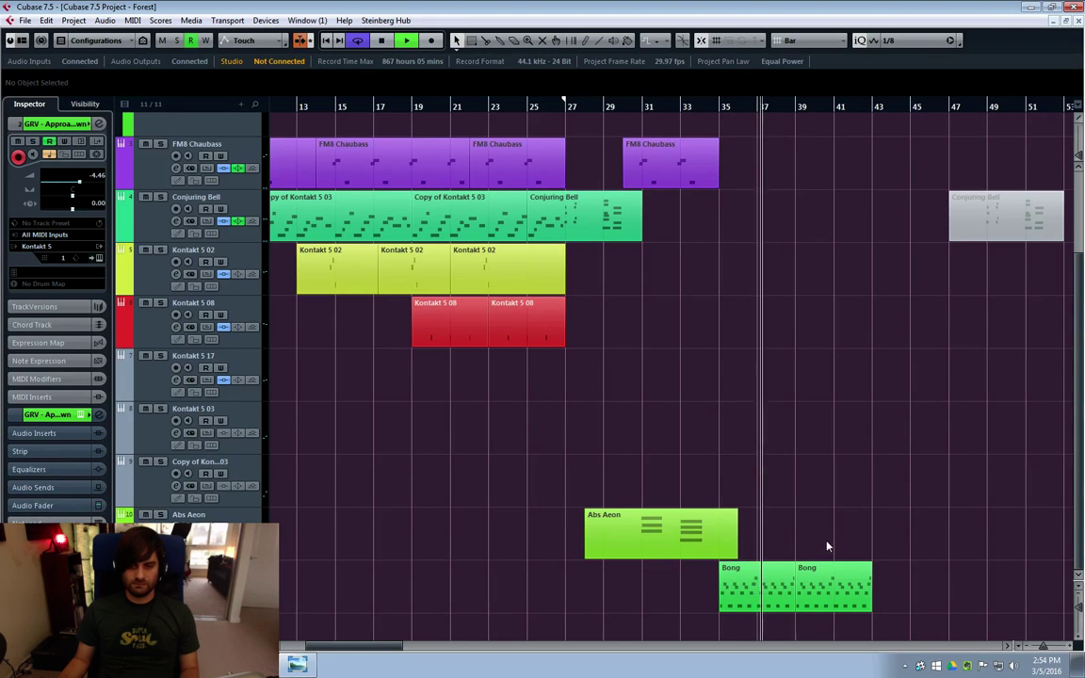
pyautogui.click(207, 515)
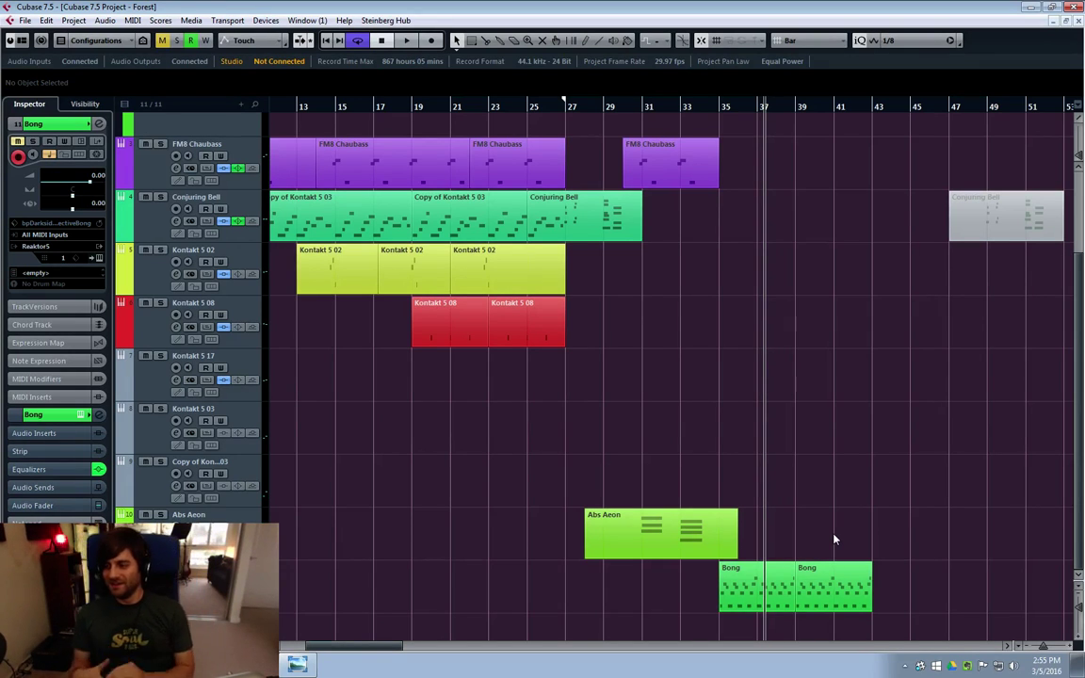
# Try muting the copied FM8 Chaubass part at bar 30 during playback, and stop near bar 35
pyautogui.press('KP_0')
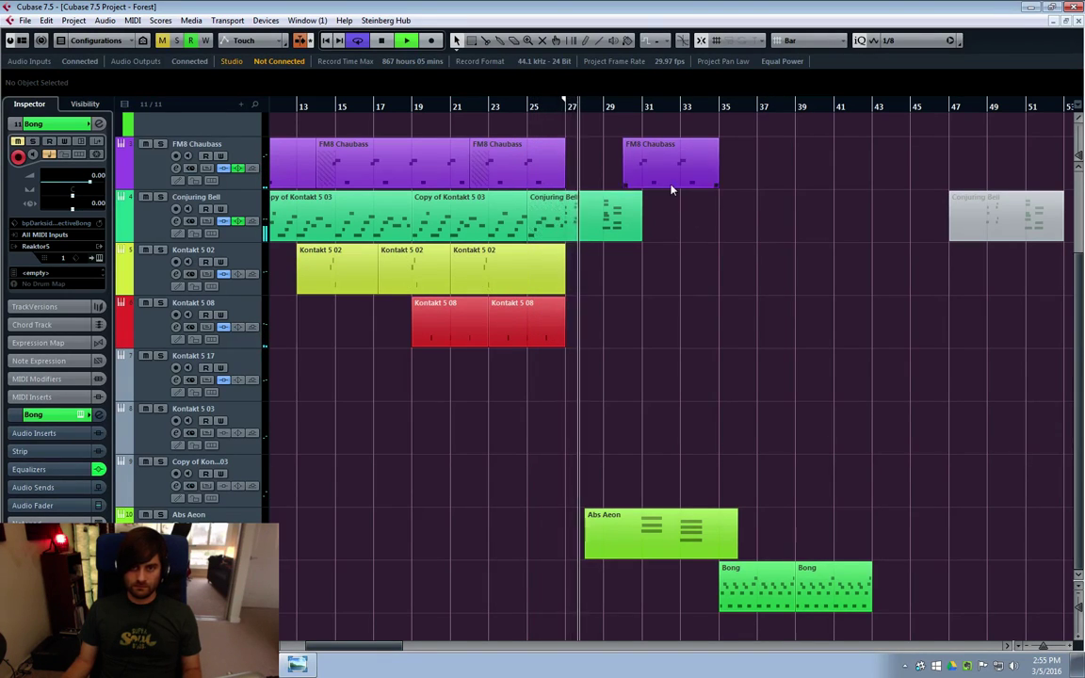
pyautogui.press('7')
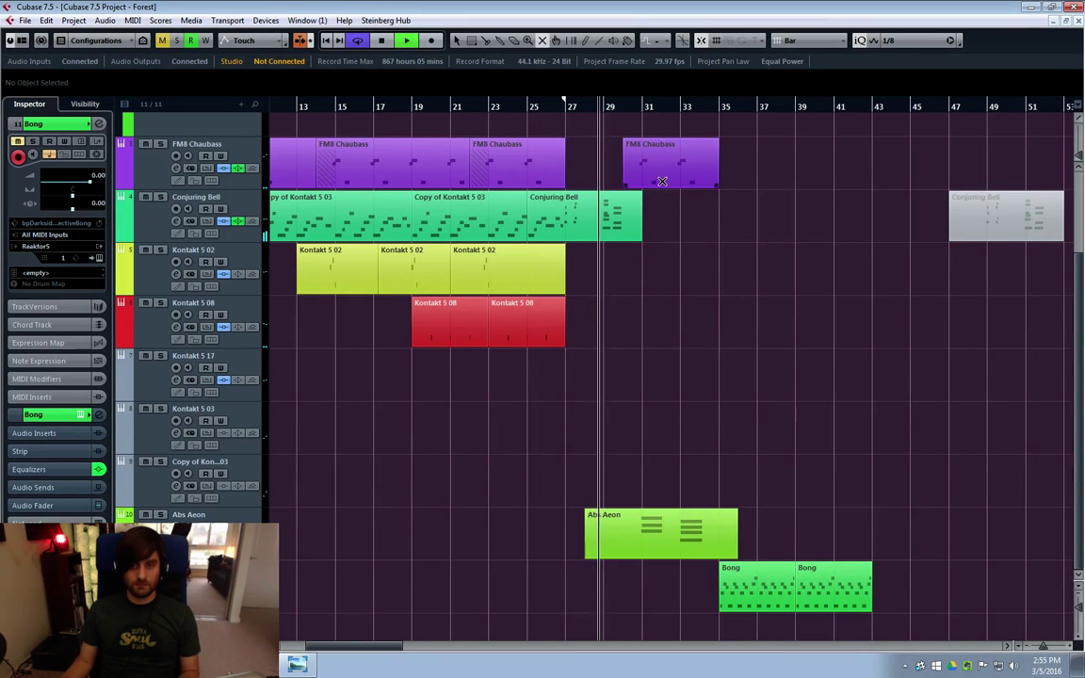
pyautogui.click(662, 181)
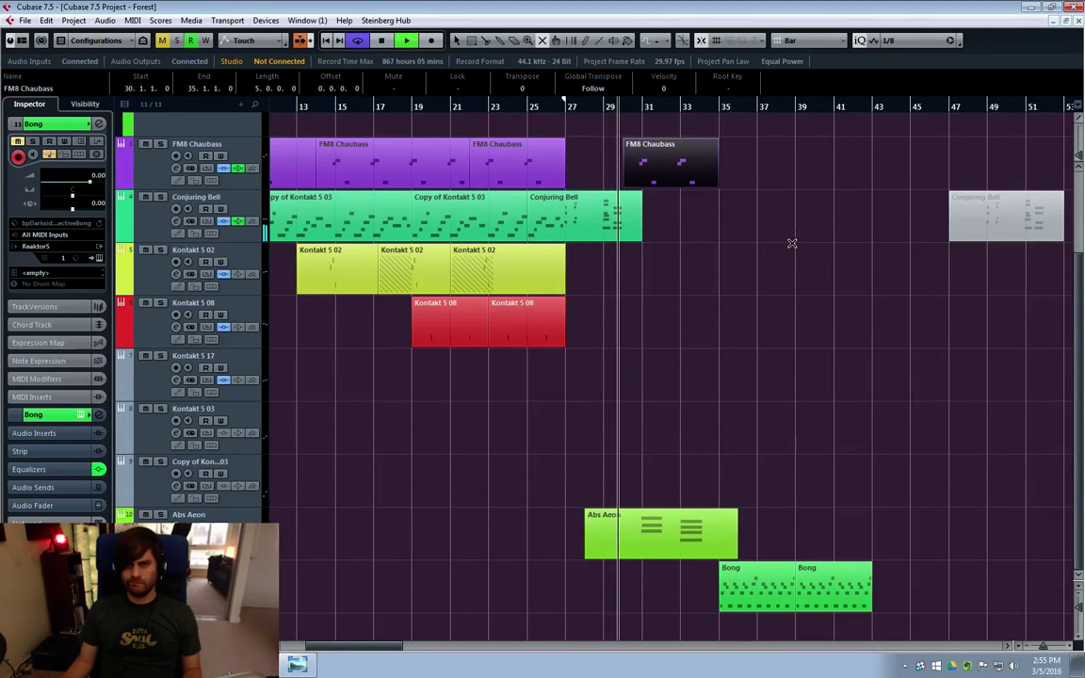
pyautogui.press('1')
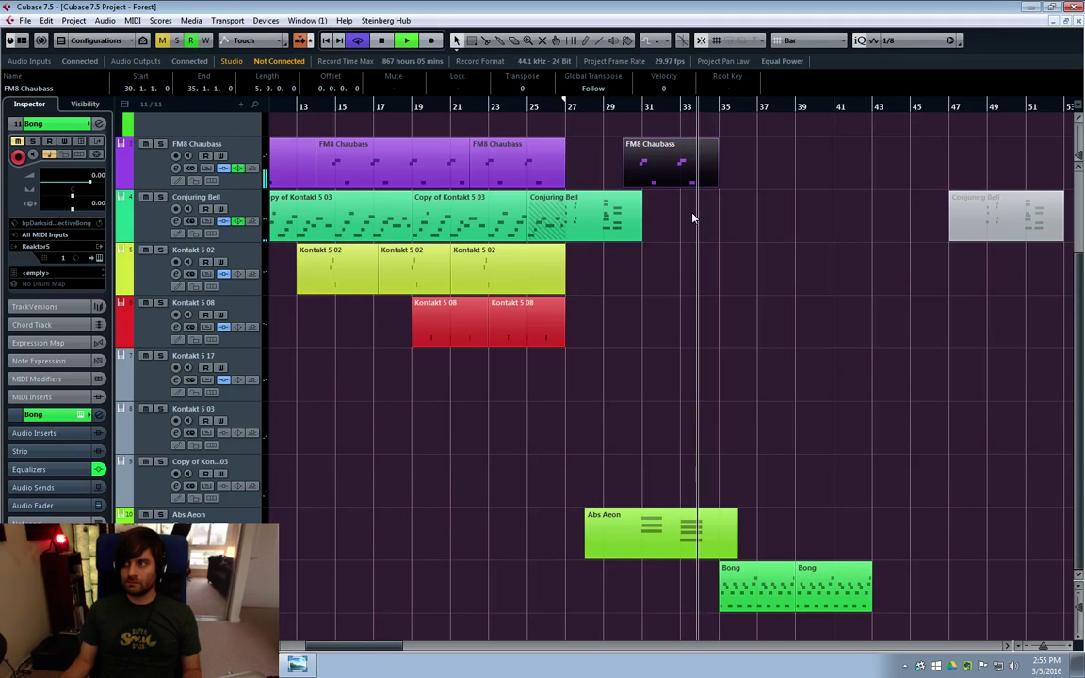
pyautogui.press('space')
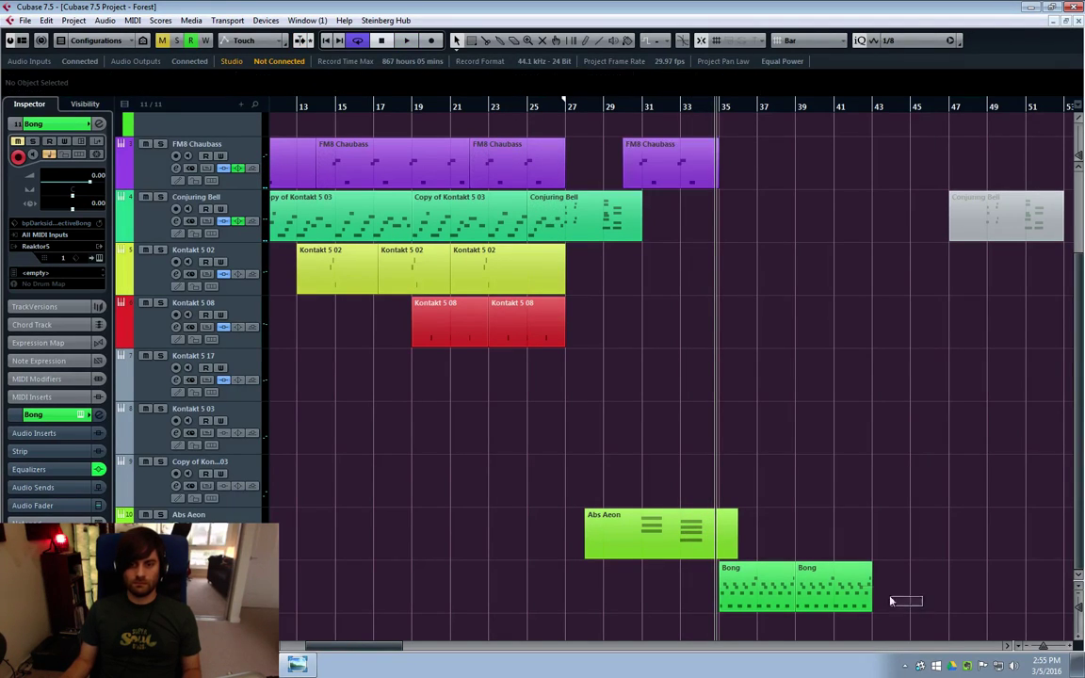
# Move both Bong parts so the first starts at bar 43, and play from bar 23
pyautogui.moveTo(744, 591); pyautogui.dragTo(896, 590)
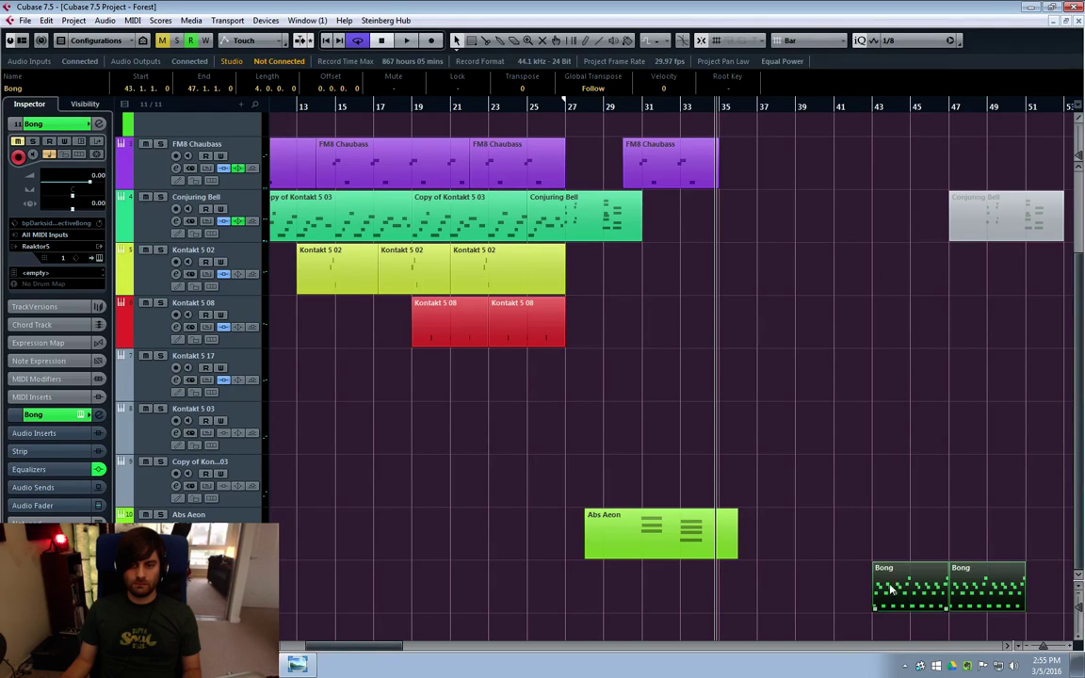
pyautogui.click(678, 322)
pyautogui.click(505, 115)
pyautogui.press('space')
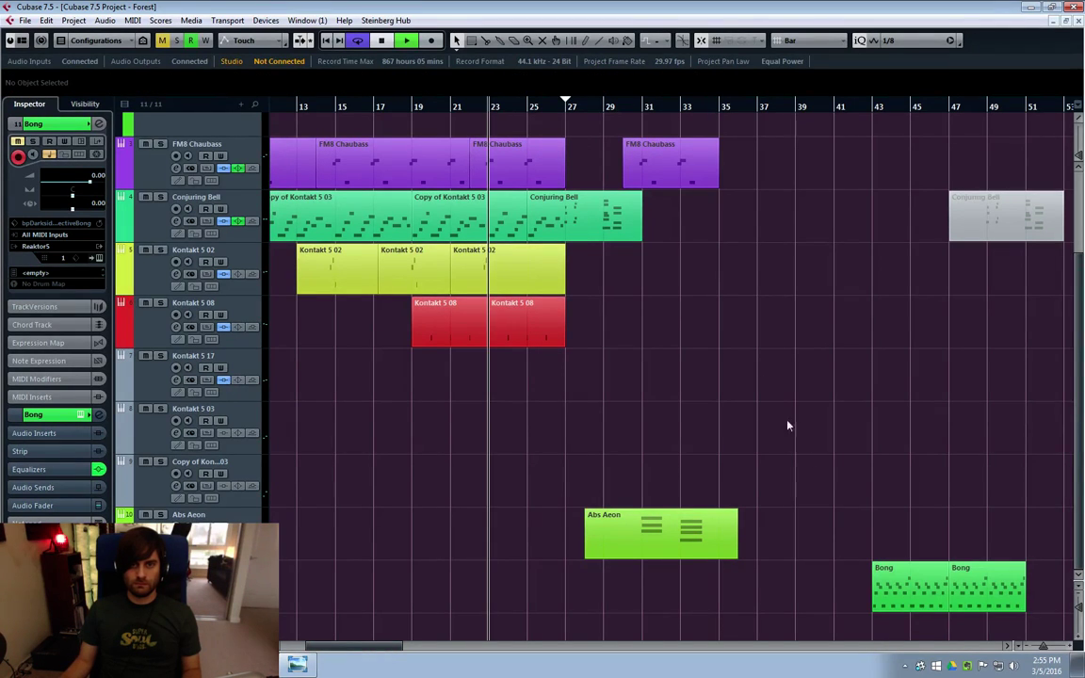
# Hide the GRV track's volume automation lane and select the GRV - Approaching Unkown track for recording
pyautogui.scroll(3, 782, 417)
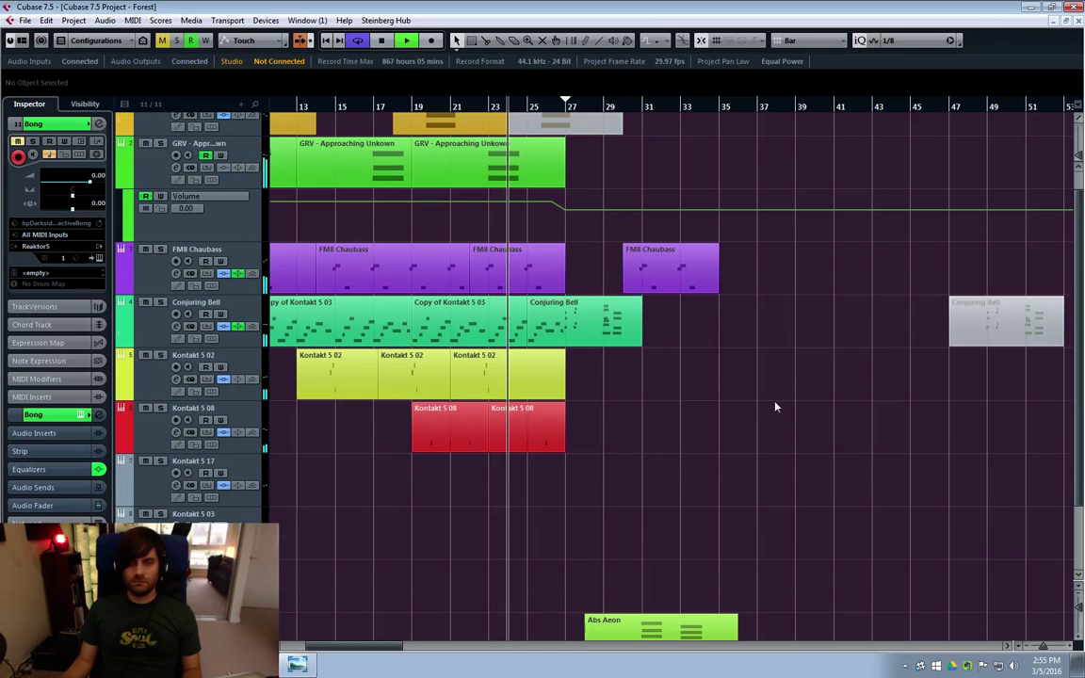
pyautogui.click(121, 213)
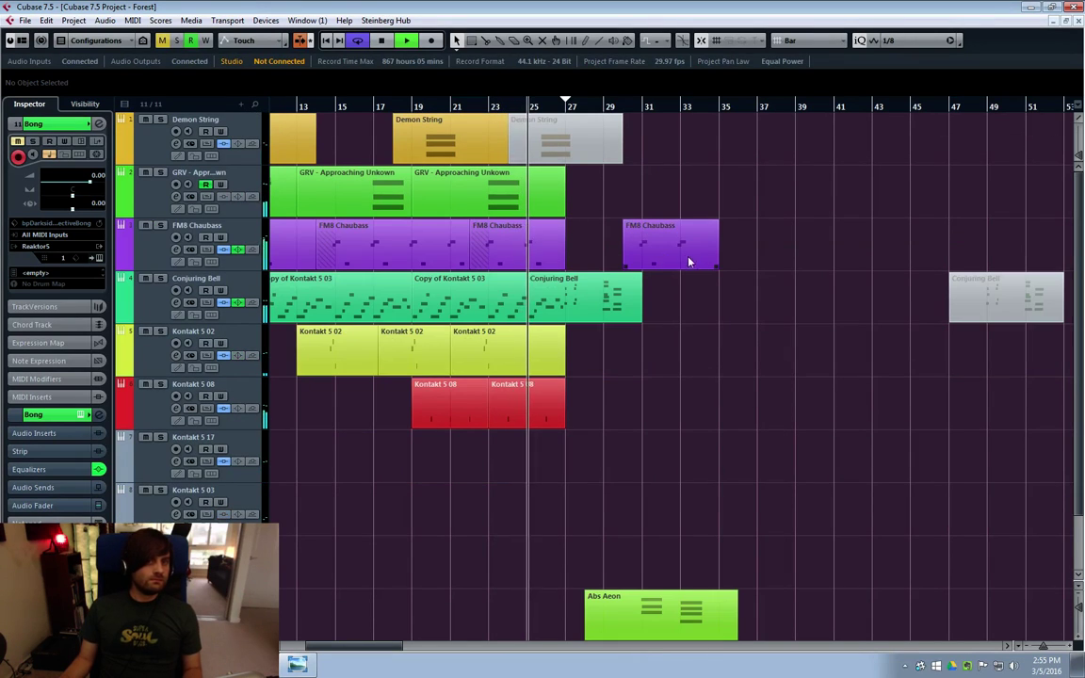
pyautogui.scroll(-2, 843, 242)
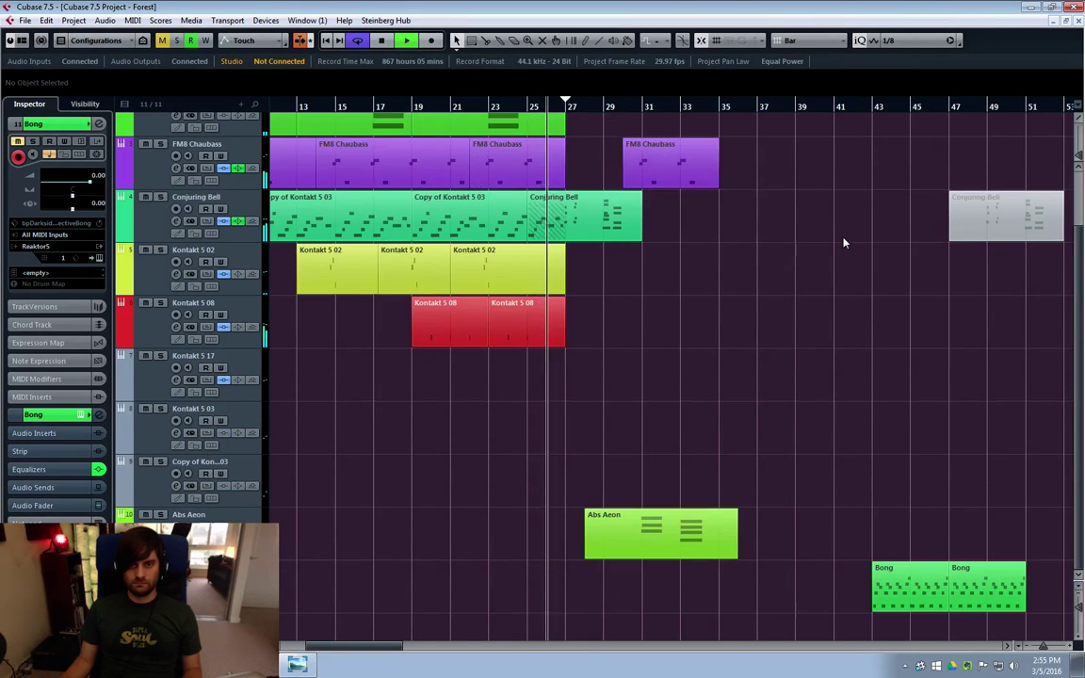
pyautogui.scroll(2, 842, 242)
pyautogui.click(154, 207)
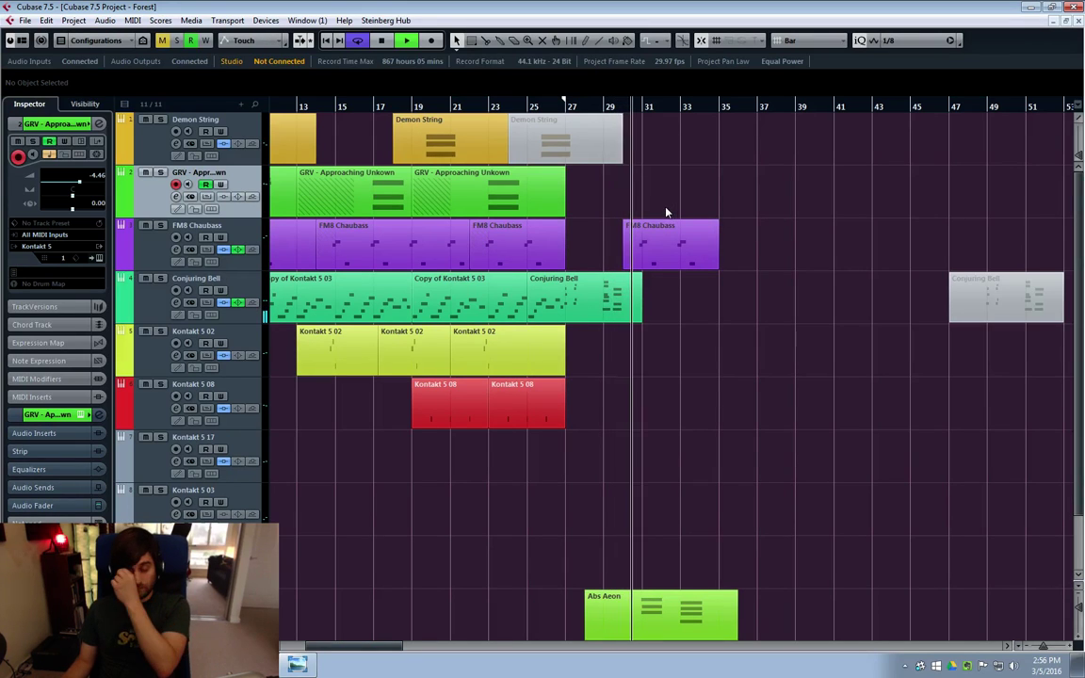
# Play from bar 23 and record a new GRV - Approaching Unkown part from bar 25, stopping at about bar 35
pyautogui.click(449, 119)
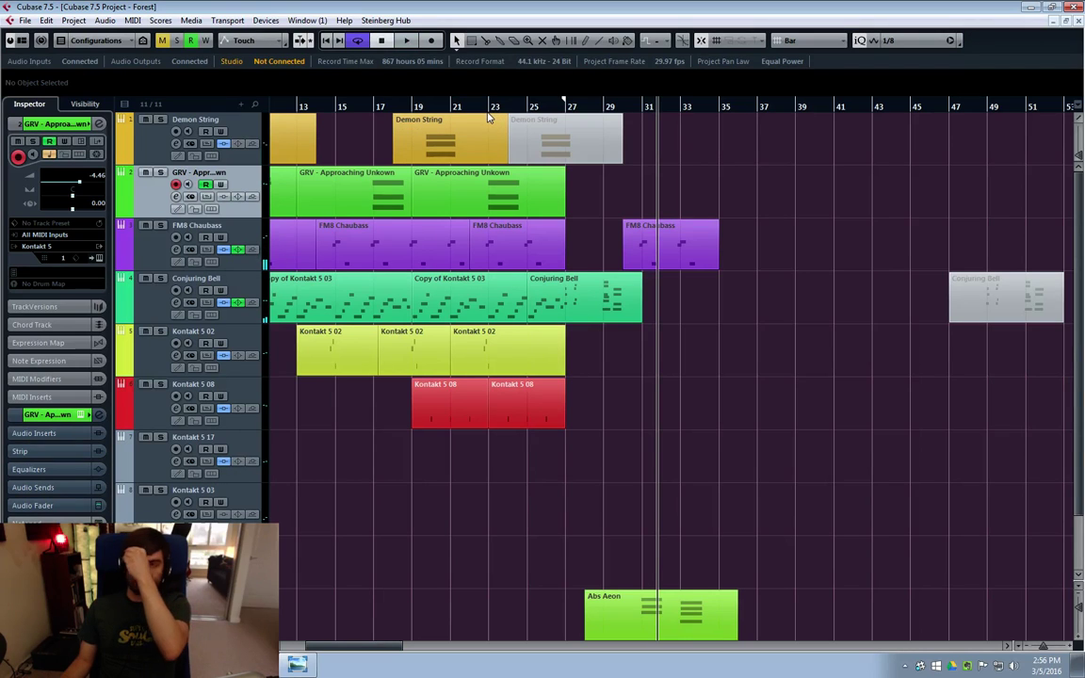
pyautogui.click(488, 108)
pyautogui.press('space')
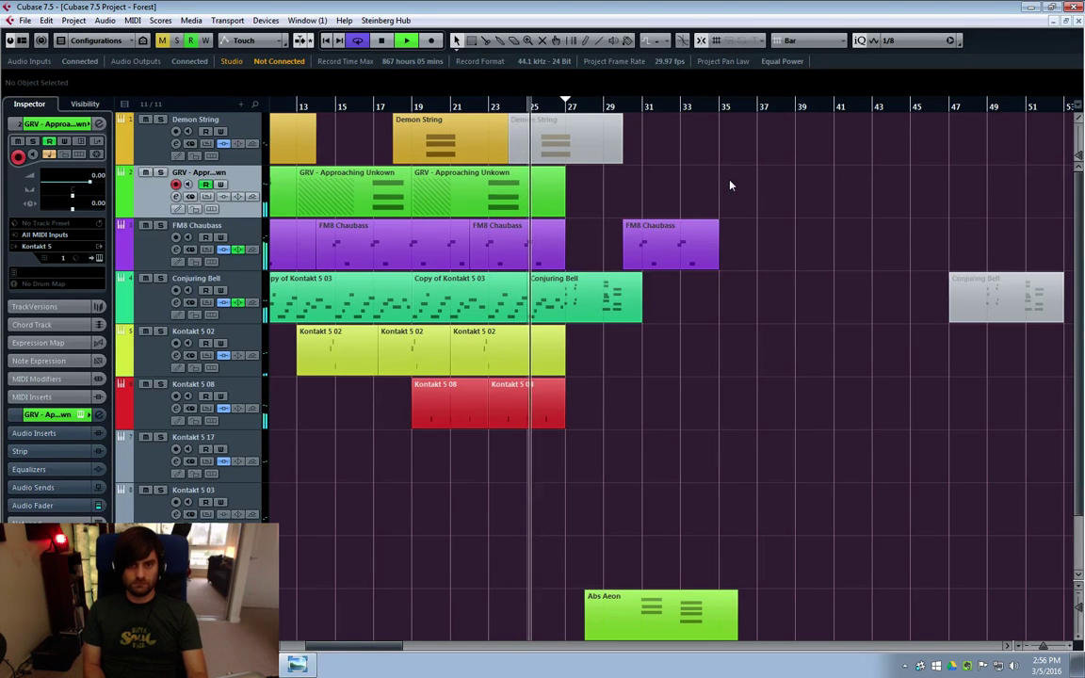
pyautogui.press('KP_Multiply')
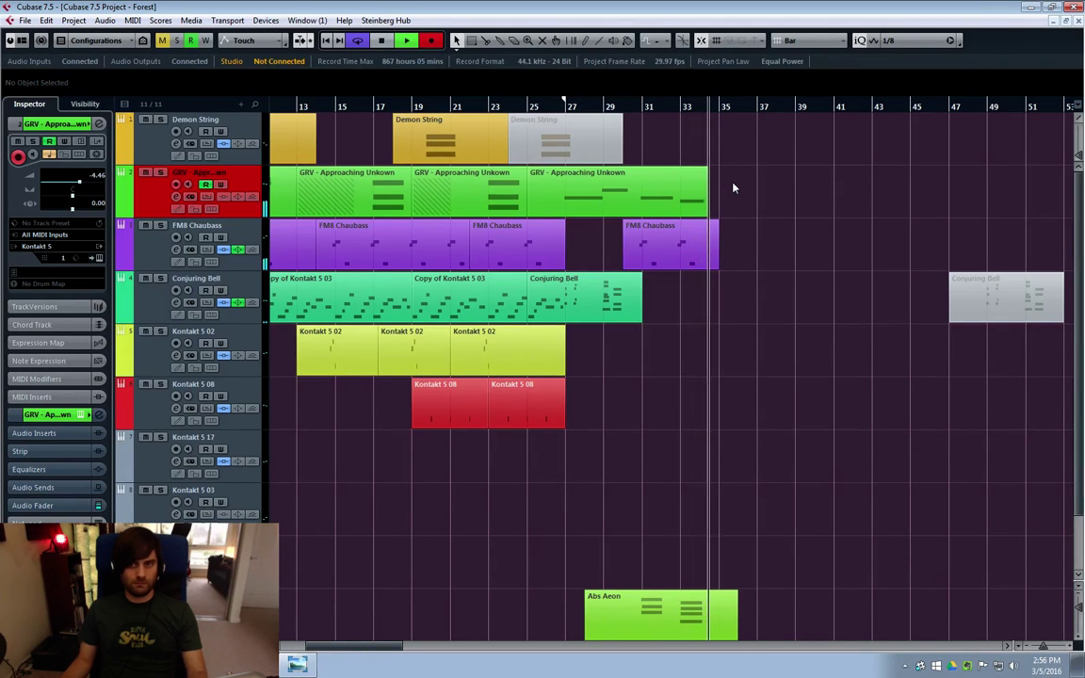
pyautogui.press('space')
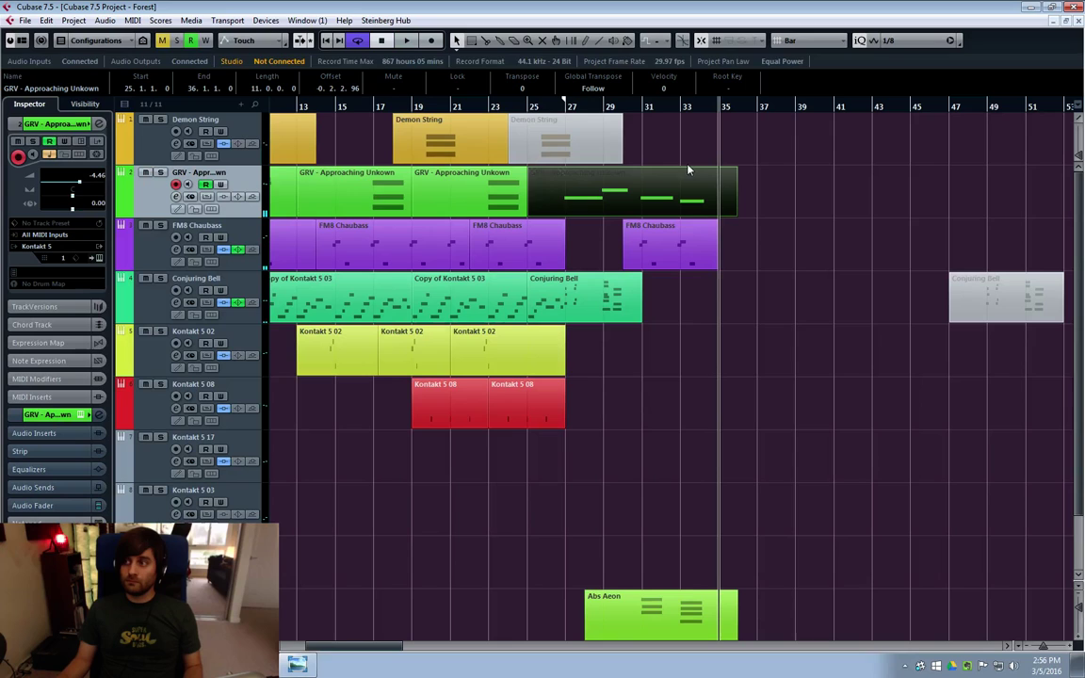
pyautogui.click(740, 246)
pyautogui.click(588, 202)
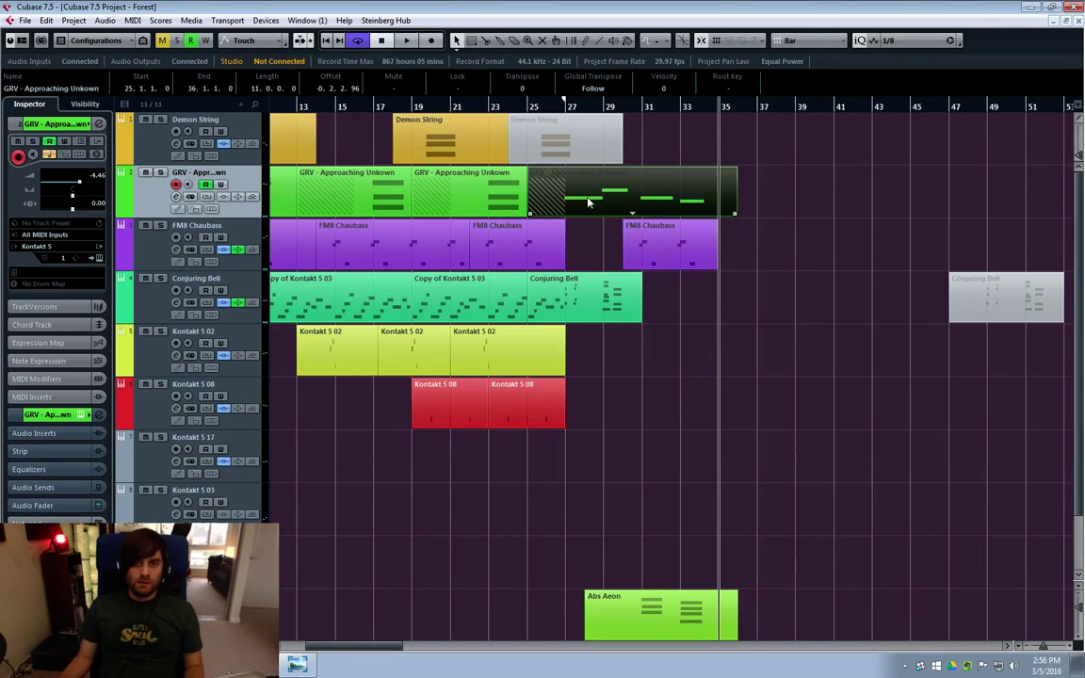
pyautogui.click(852, 262)
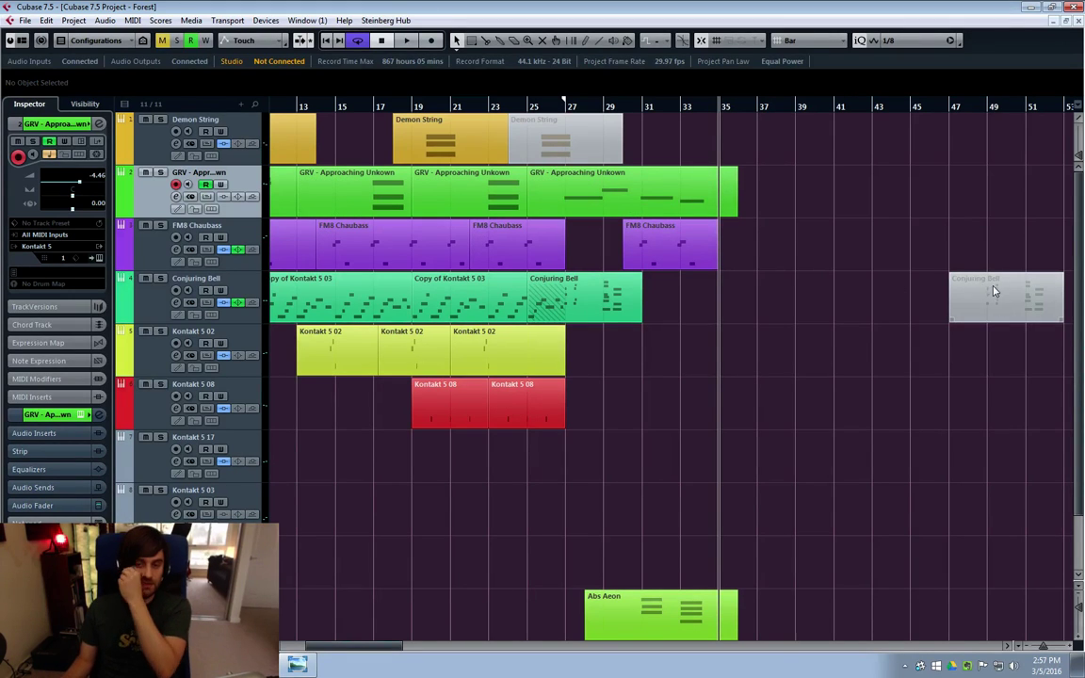
# Switch to Windows Photo Viewer, review the game screenshots from Car.png back to Camp.png, and return to the Cubase project
pyautogui.click(311, 667)
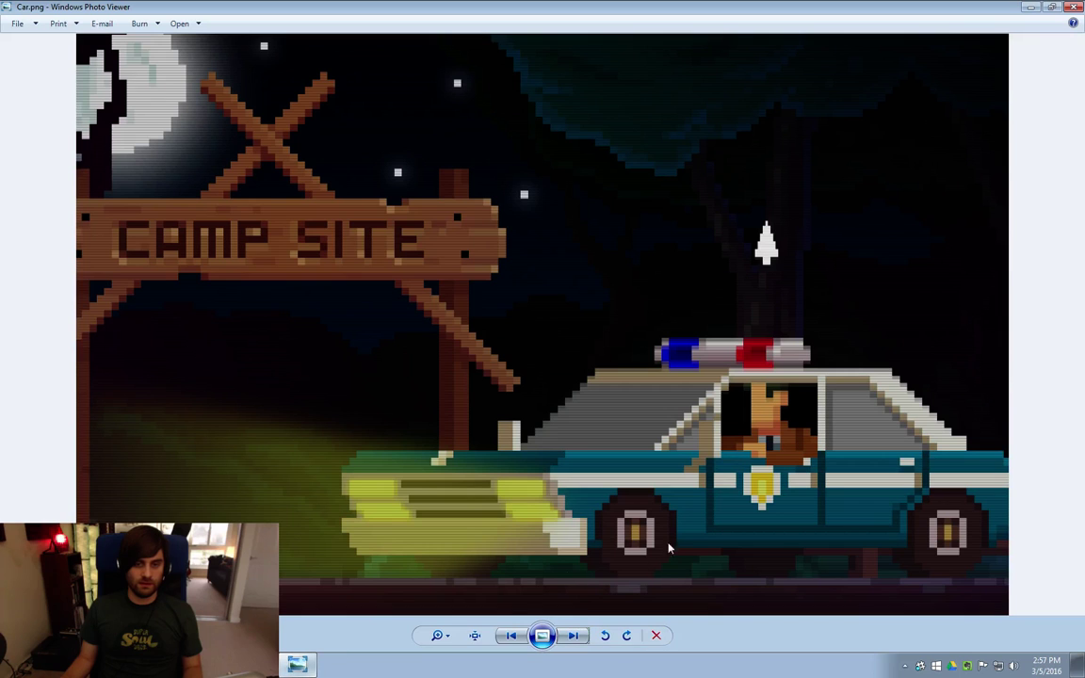
pyautogui.click(511, 636)
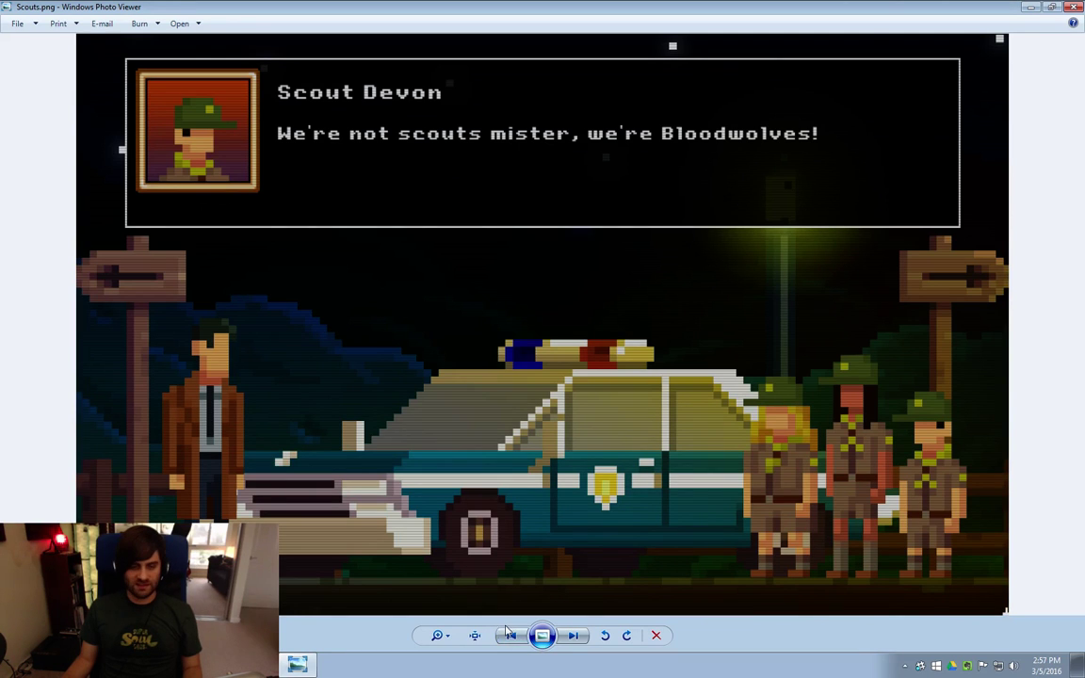
pyautogui.click(512, 636)
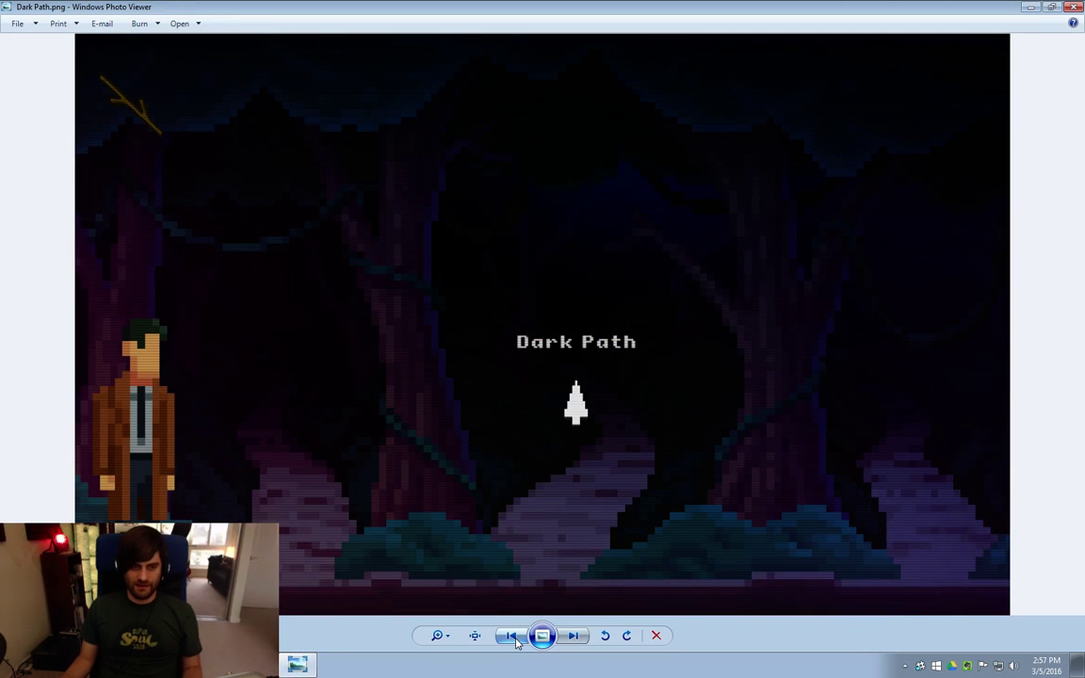
pyautogui.click(511, 637)
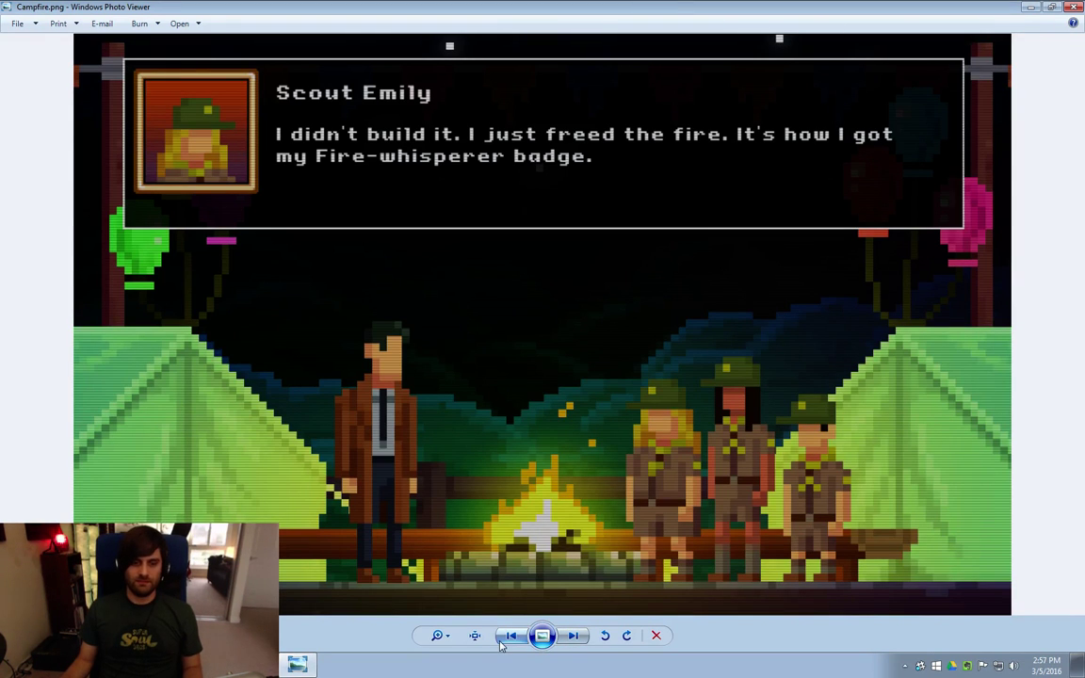
pyautogui.click(509, 637)
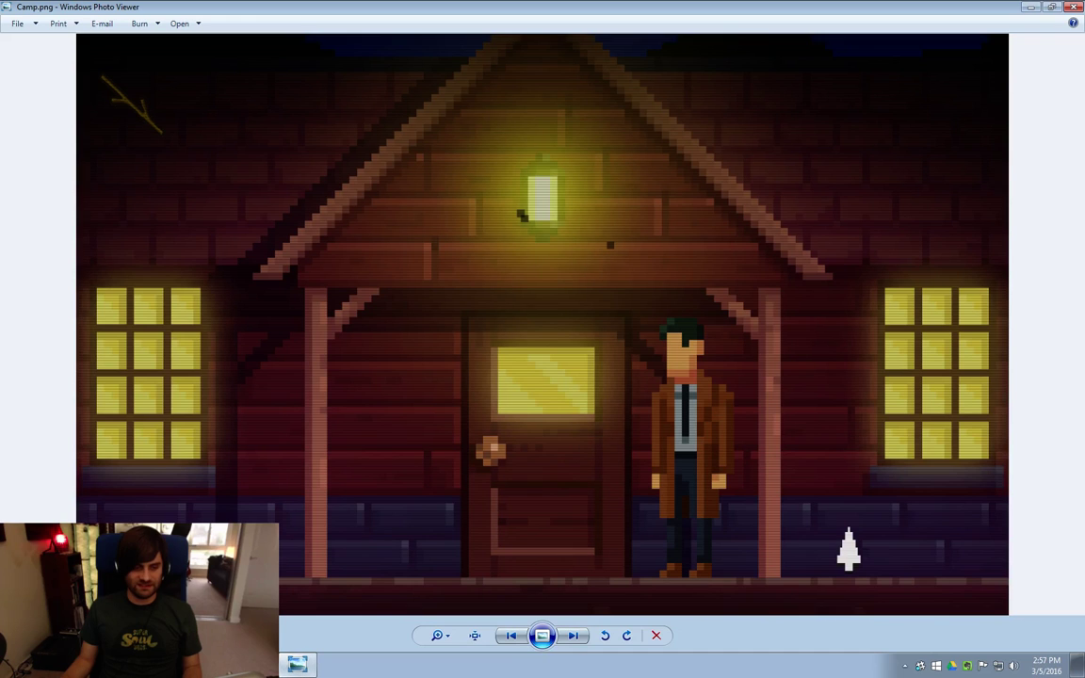
pyautogui.hotkey('alt', 'Tab')
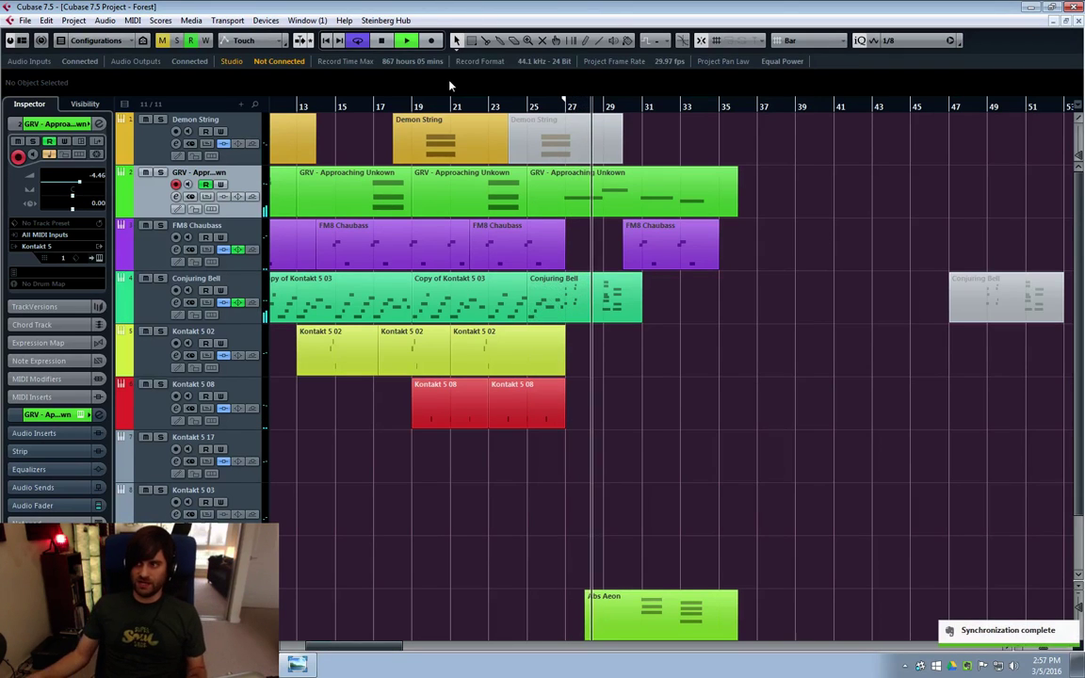
# In the GRV - Approaching Unkown part at bar 25, lower the velocity of the F#3 note at bar 33 and lengthen it slightly
pyautogui.click(643, 189)
pyautogui.doubleClick(644, 189)
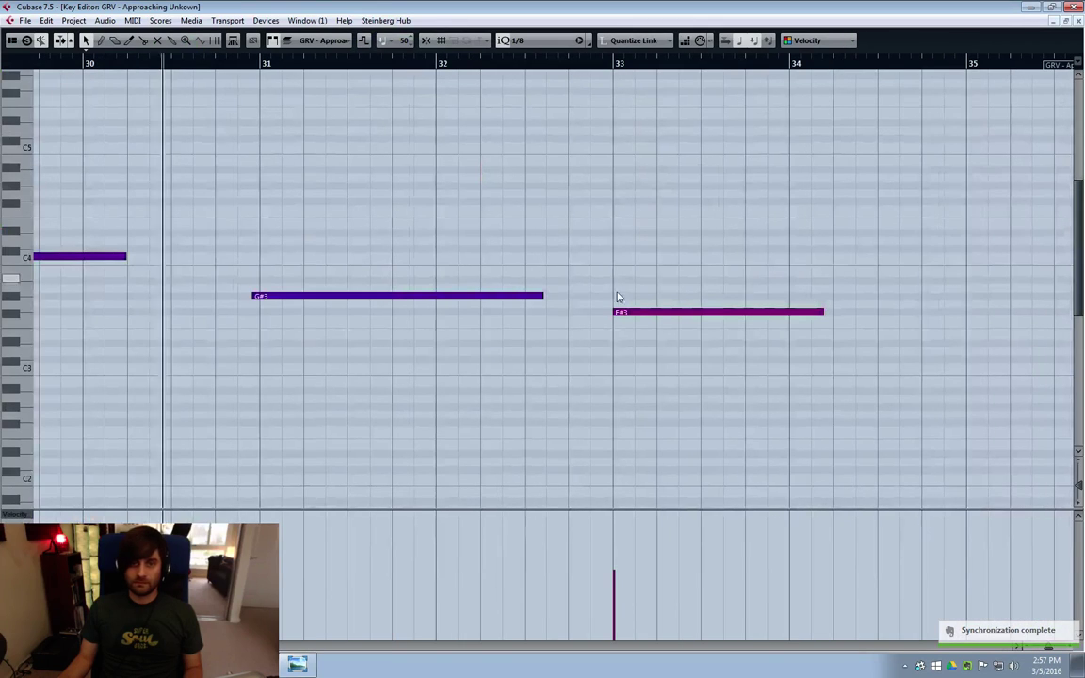
pyautogui.moveTo(591, 570); pyautogui.dragTo(617, 586)
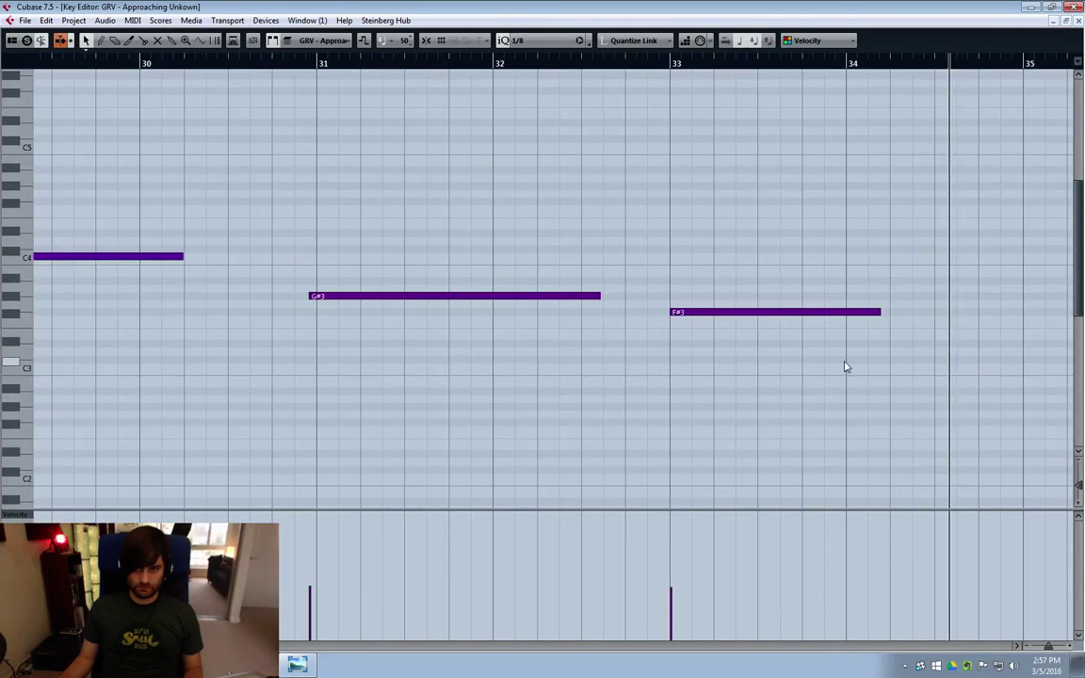
pyautogui.moveTo(879, 311); pyautogui.dragTo(909, 315)
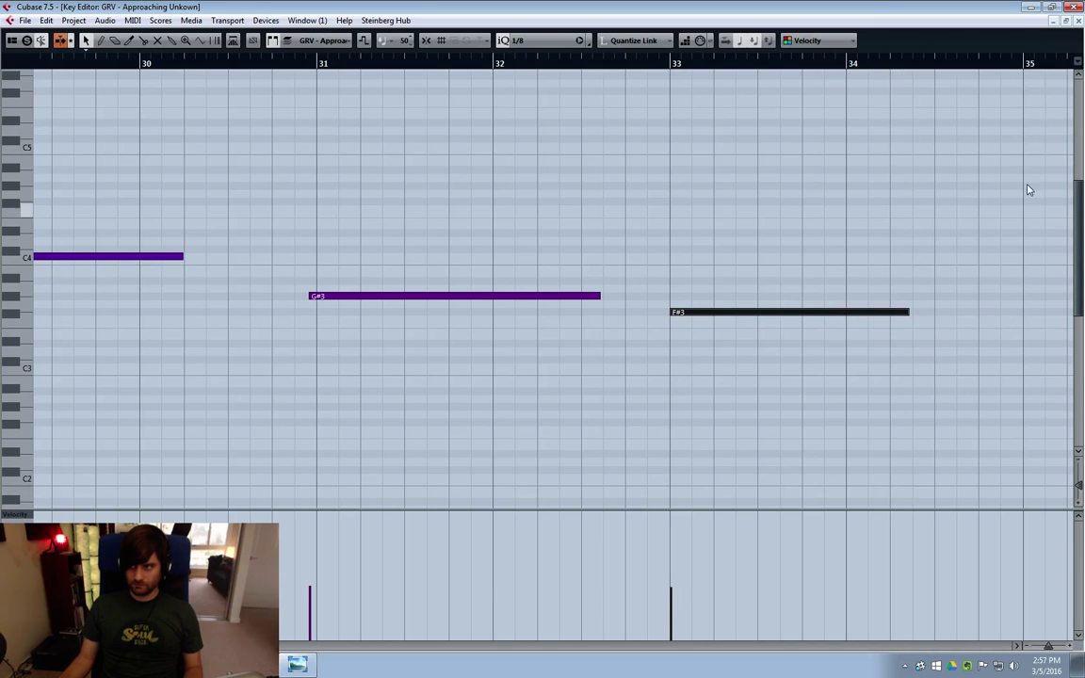
pyautogui.press('Return')
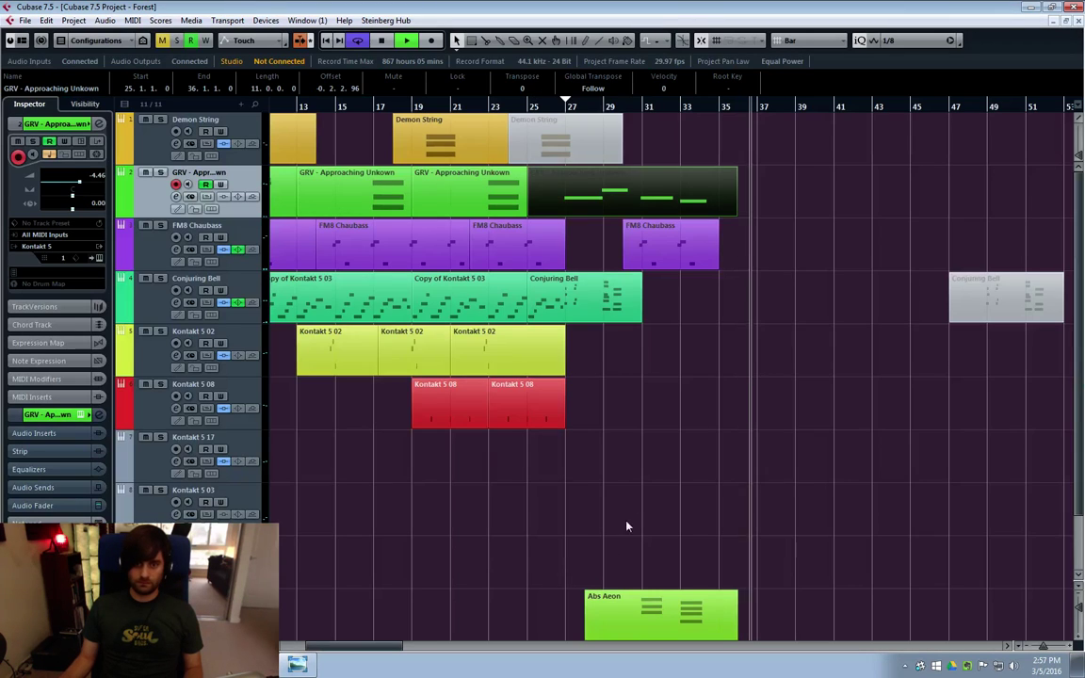
# Play the arrangement from bar 18 to about bar 35, checking the upper and lower tracks
pyautogui.click(395, 103)
pyautogui.press('space')
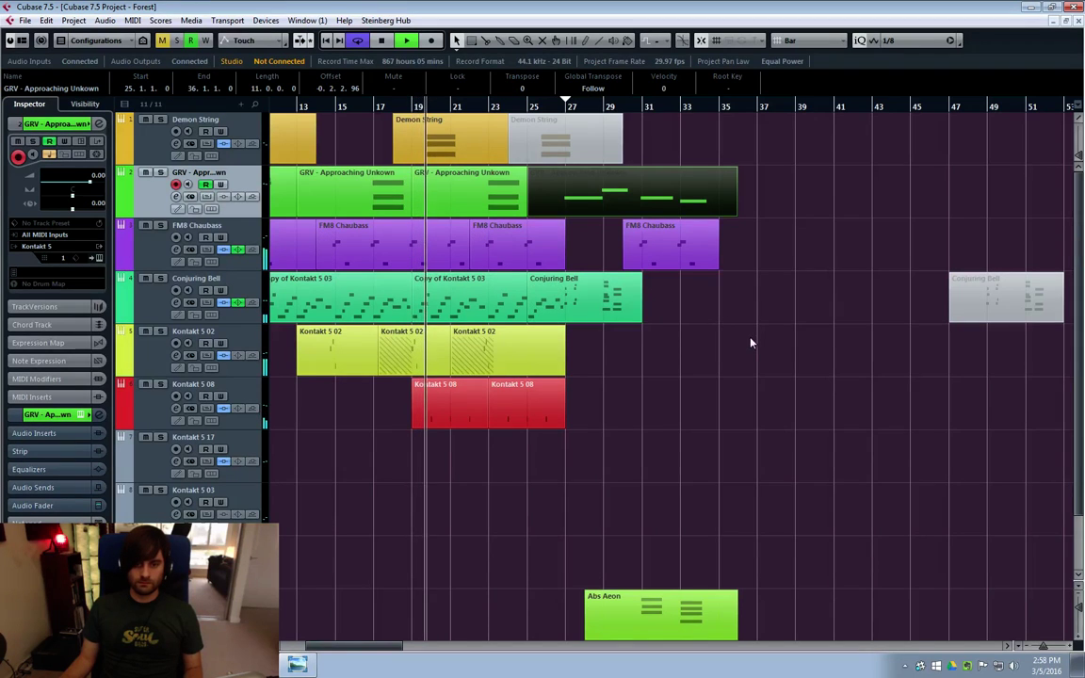
pyautogui.scroll(-2, 753, 357)
pyautogui.scroll(2, 767, 440)
pyautogui.scroll(-2, 765, 440)
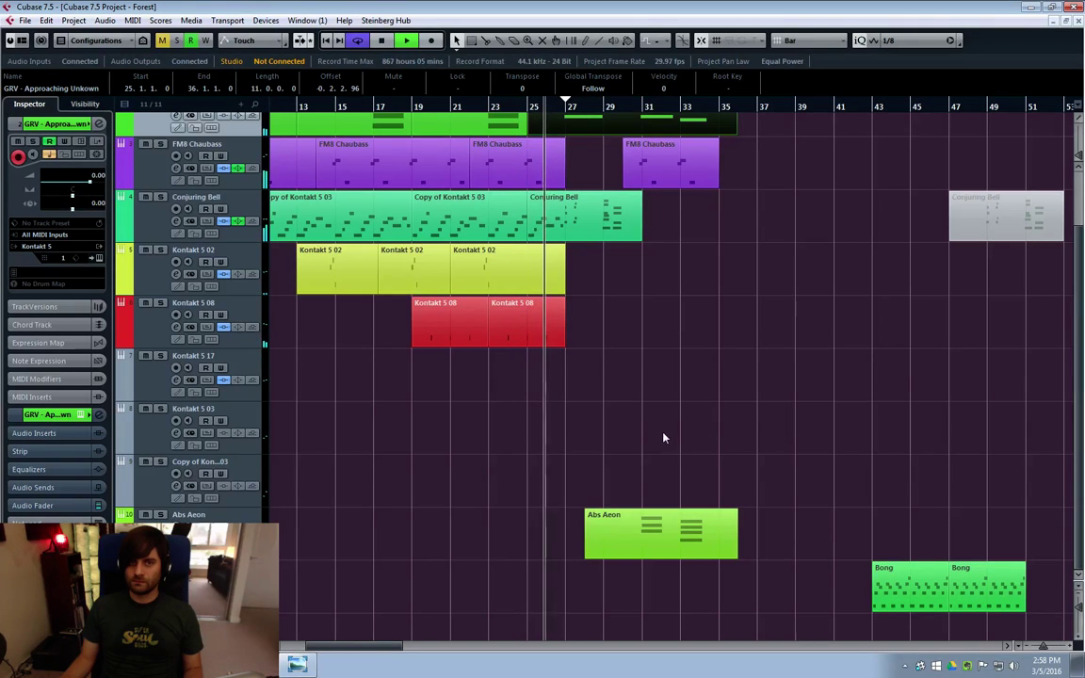
pyautogui.scroll(2, 643, 433)
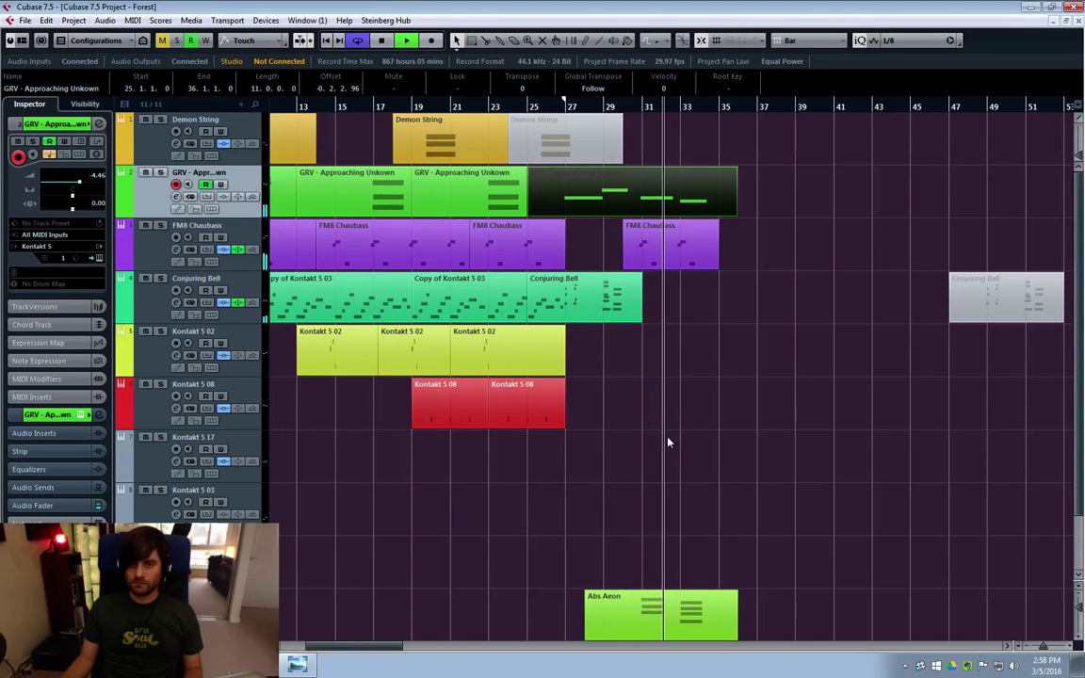
pyautogui.scroll(-2, 668, 443)
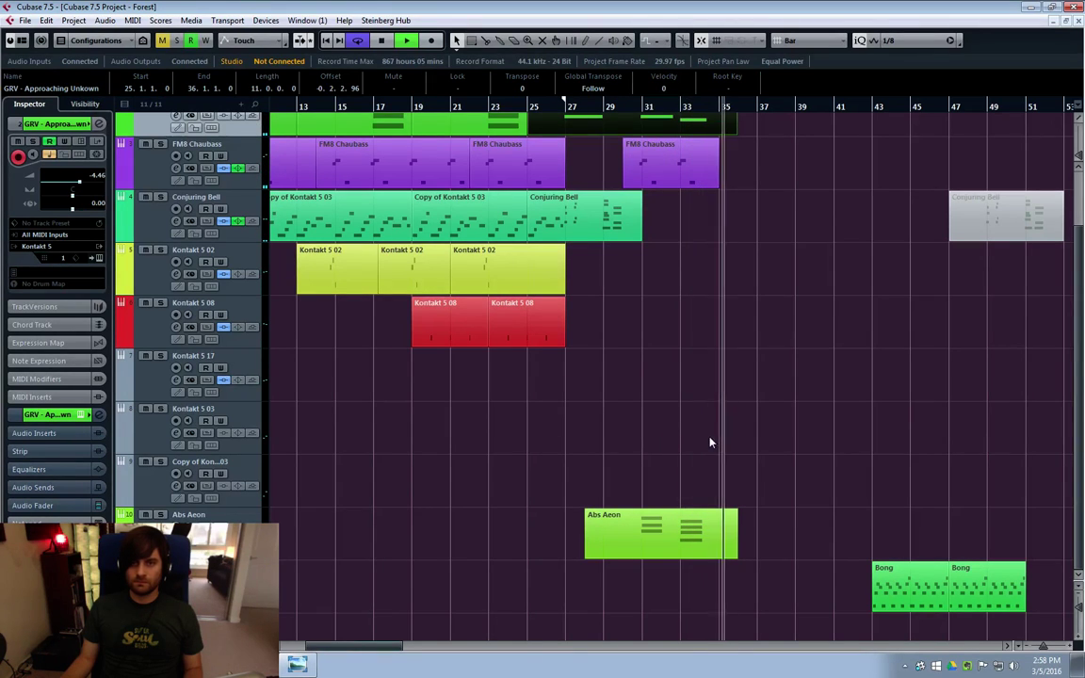
# Duplicate the Abs Aeon part and move the copy so it starts at bar 32
pyautogui.click(657, 531)
pyautogui.hotkey('ctrl', 'd')
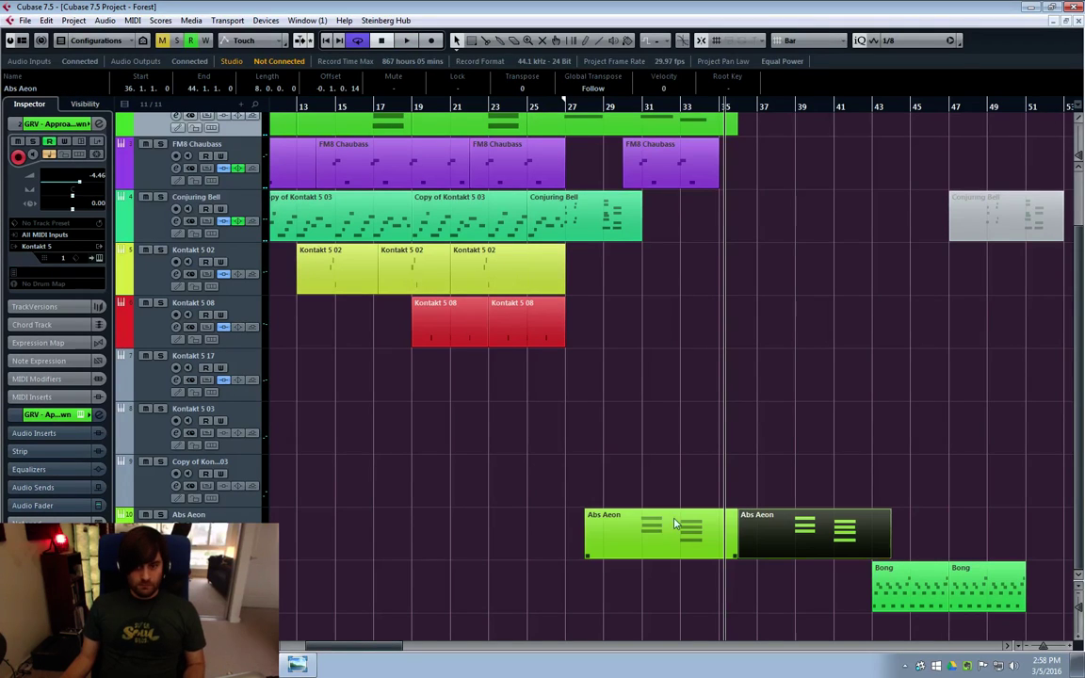
pyautogui.moveTo(805, 532); pyautogui.dragTo(730, 532)
pyautogui.scroll(2, 740, 322)
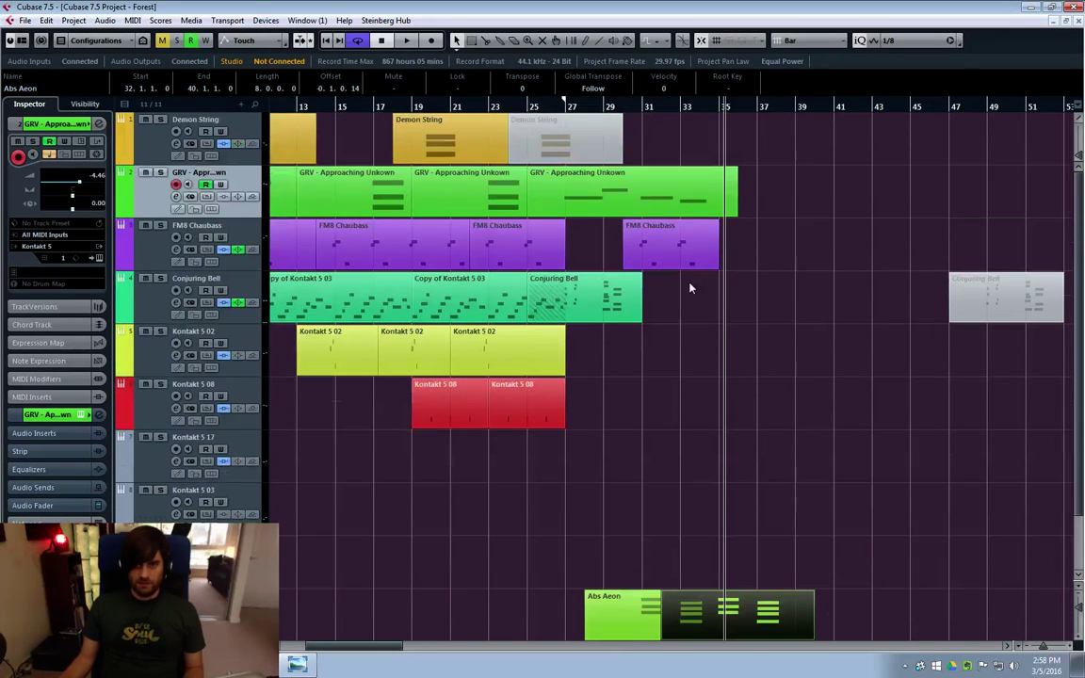
# Duplicate the FM8 Chaubass part at bar 30 and place the copy at bar 34
pyautogui.click(682, 247)
pyautogui.hotkey('ctrl', 'd')
pyautogui.moveTo(758, 248); pyautogui.dragTo(738, 249)
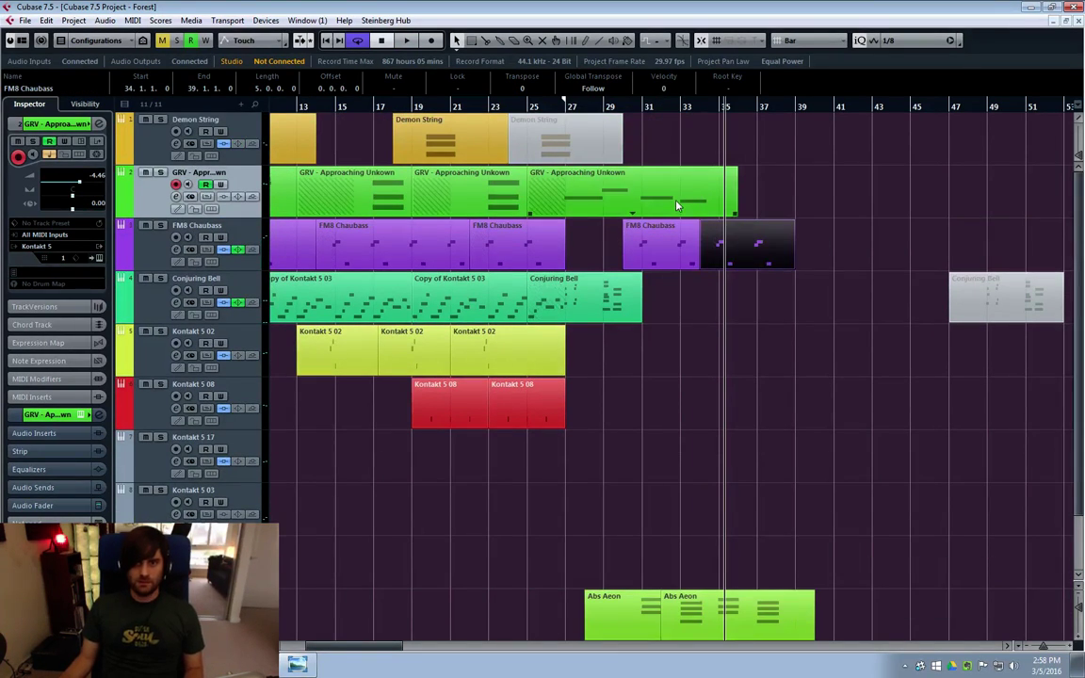
# Duplicate the GRV - Approaching Unkown part from bar 25, place the copy at bar 33, and set the playback position to bar 27
pyautogui.click(628, 191)
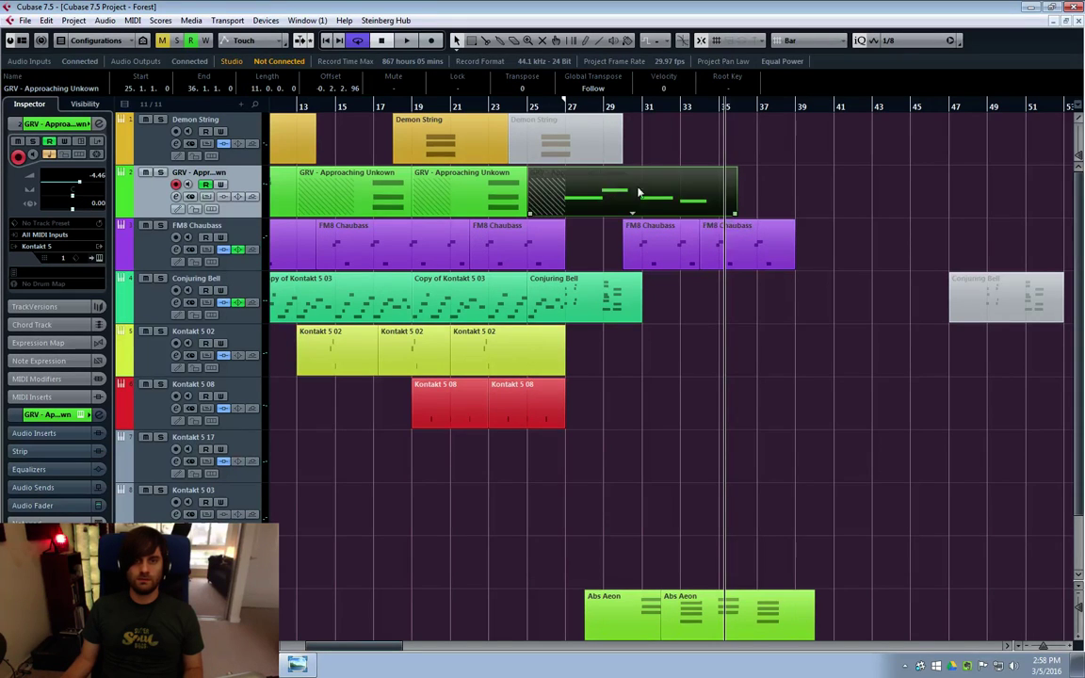
pyautogui.hotkey('ctrl', 'd')
pyautogui.moveTo(825, 191); pyautogui.dragTo(764, 191)
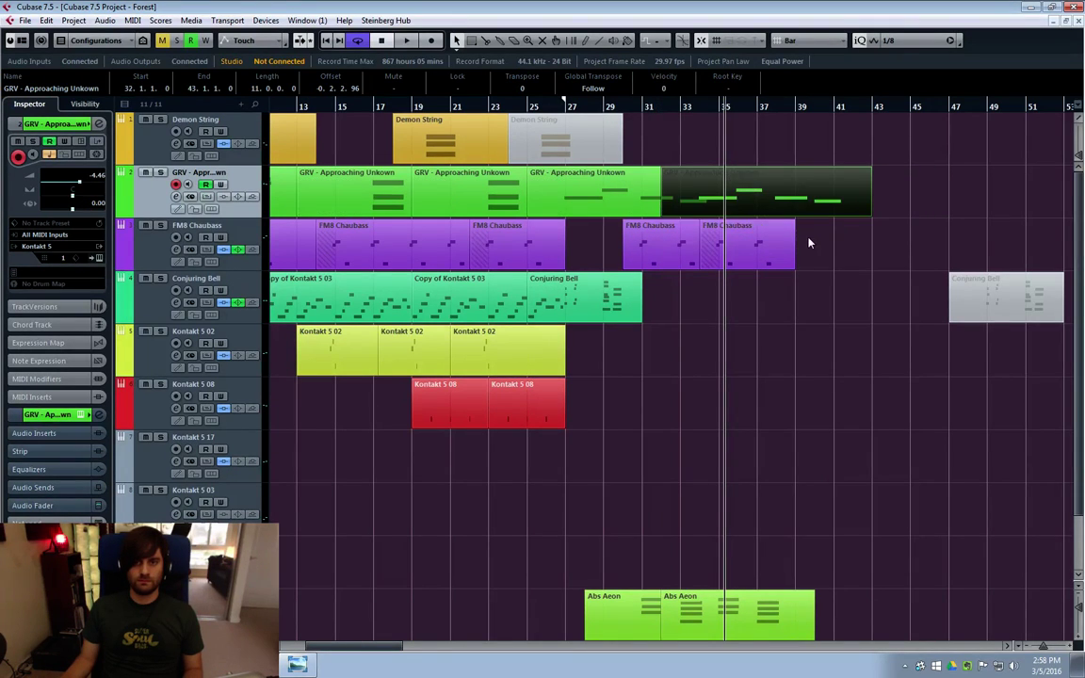
pyautogui.click(556, 120)
pyautogui.click(567, 109)
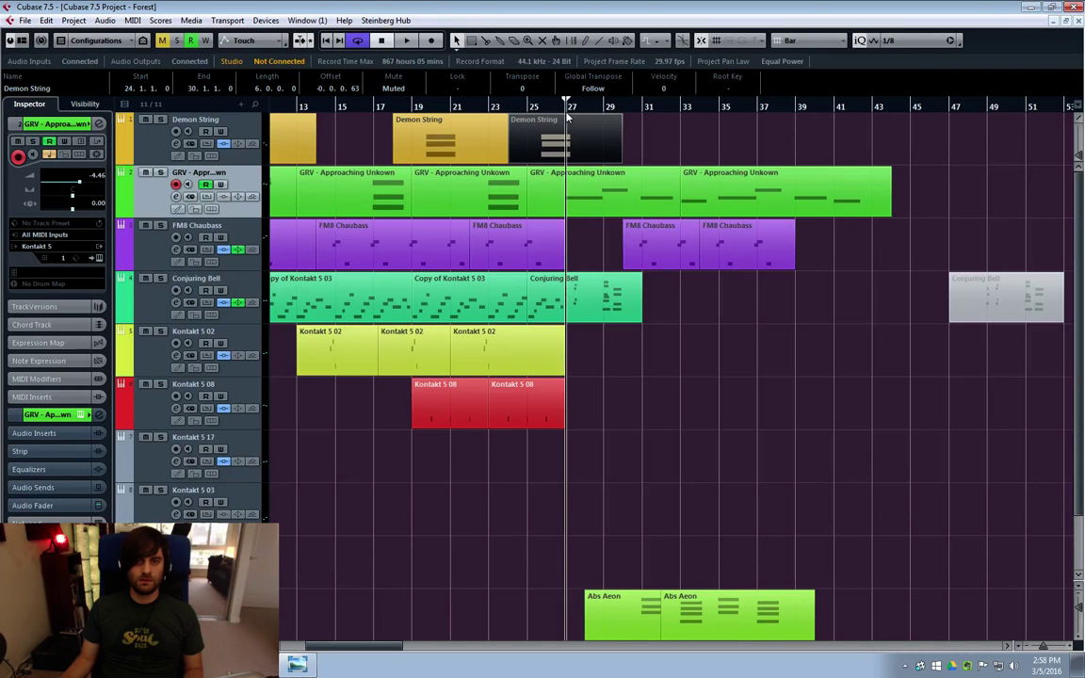
# In the GRV copy at bar 33, delete the last G#3 and F#3 notes and cut off the part's tail after bar 39
pyautogui.click(828, 193)
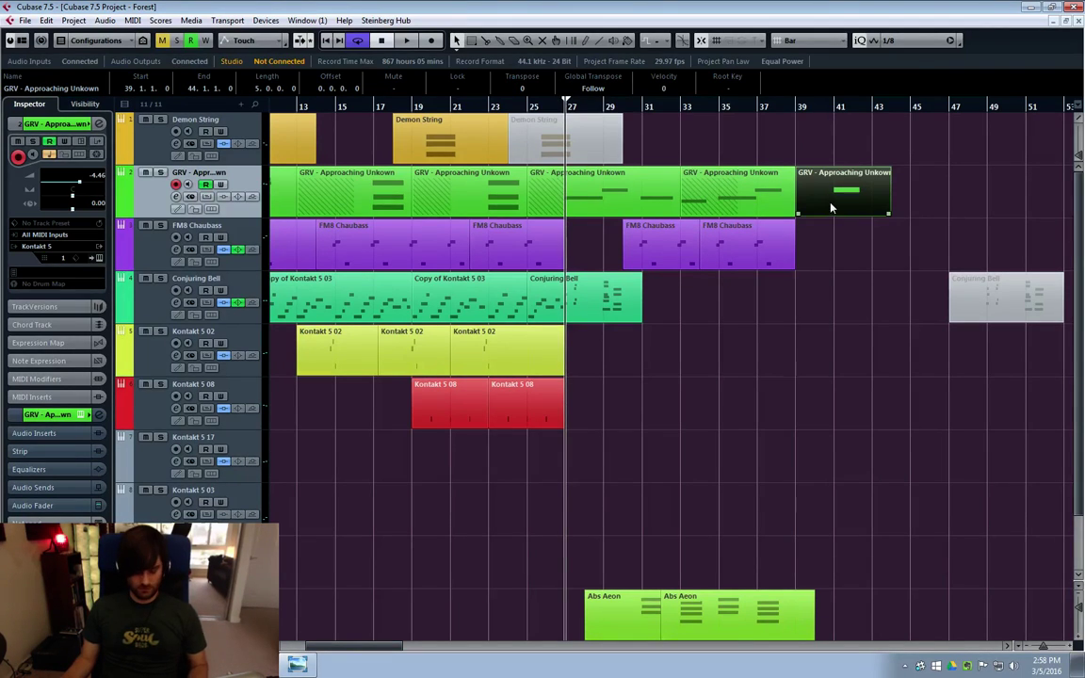
pyautogui.doubleClick(828, 200)
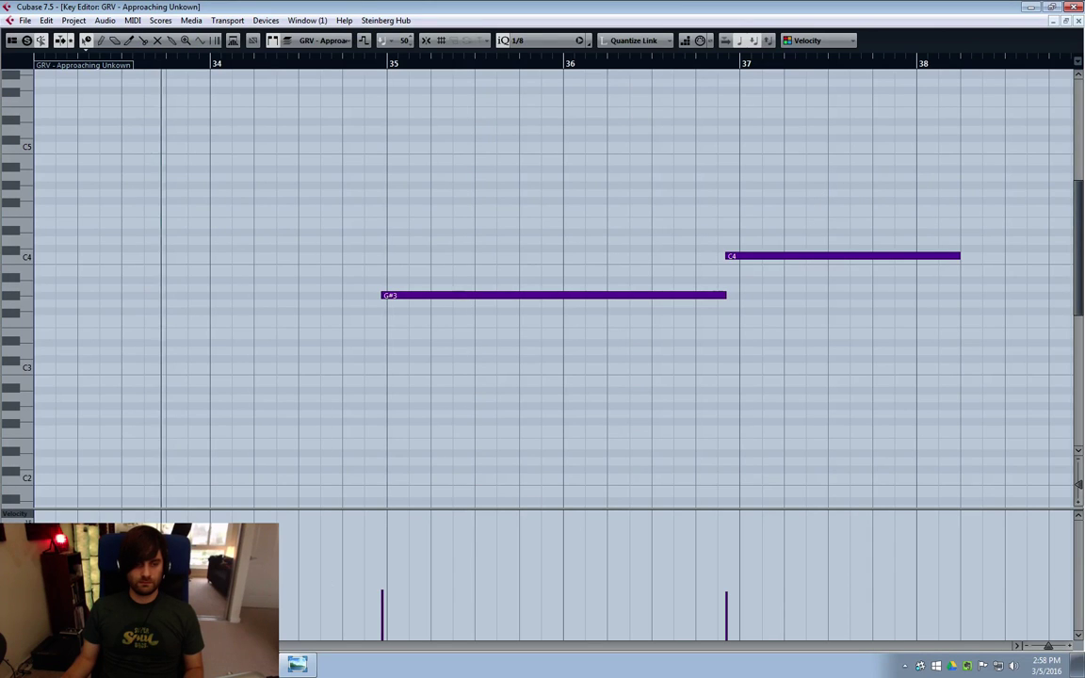
pyautogui.hscroll(5, 546, 283)
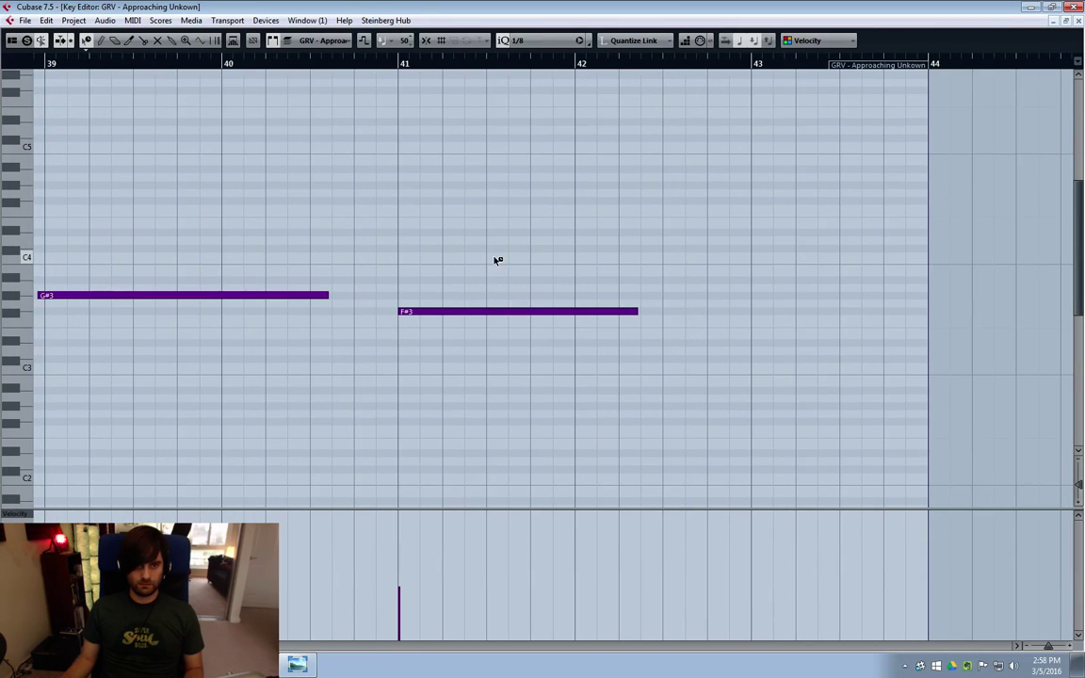
pyautogui.moveTo(499, 237); pyautogui.dragTo(238, 396)
pyautogui.press('Delete')
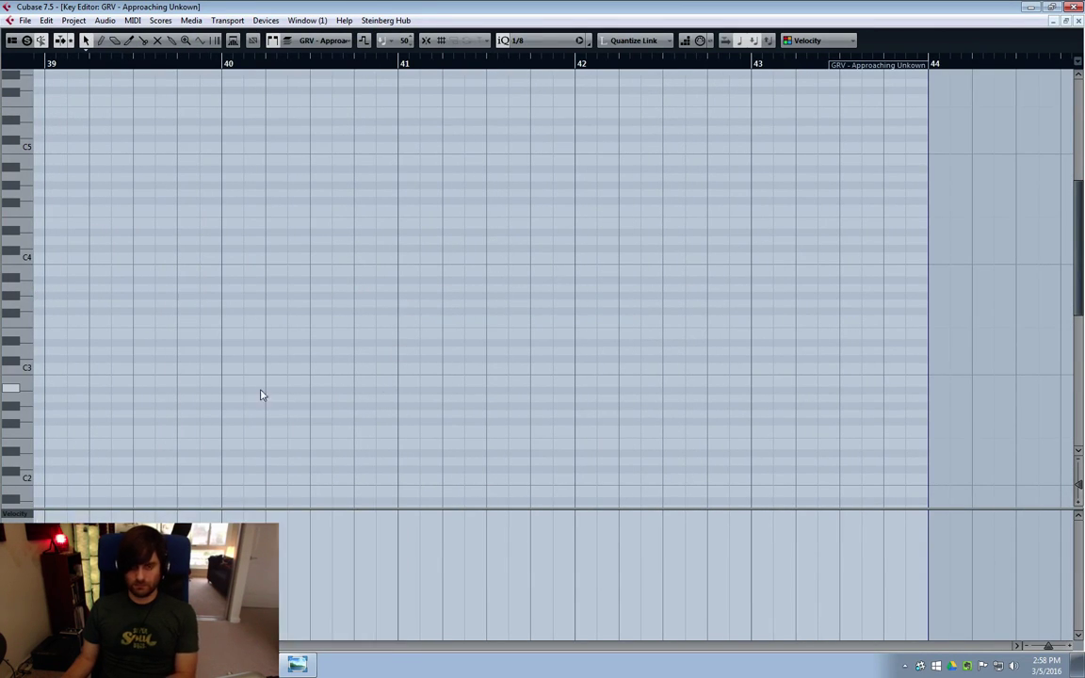
pyautogui.click(1078, 19)
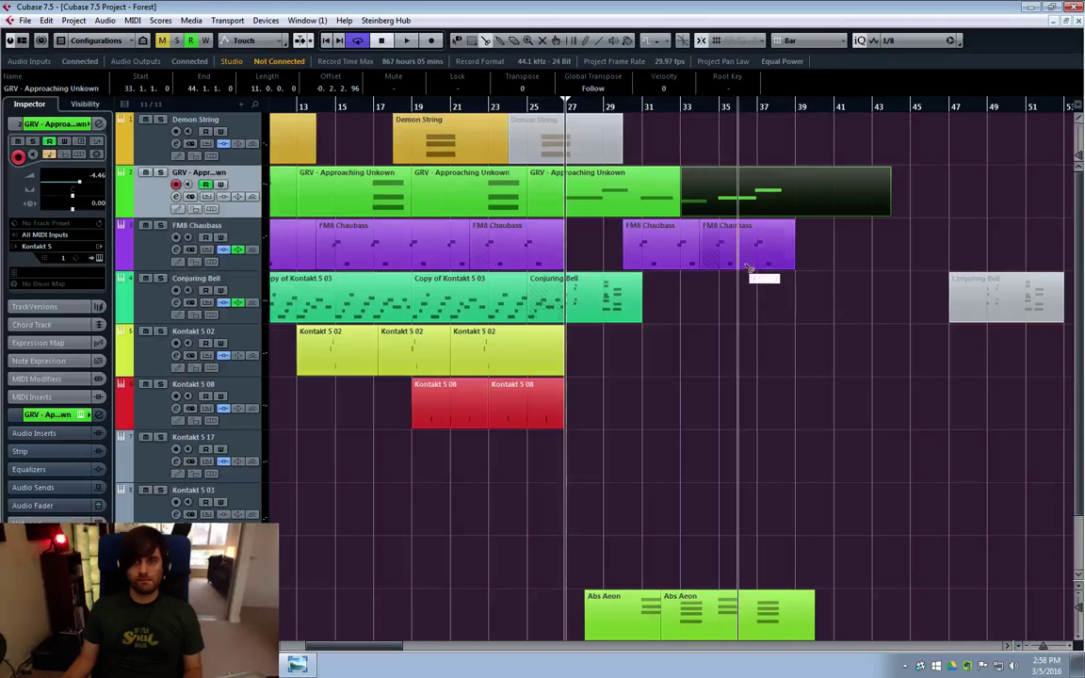
pyautogui.press('Delete')
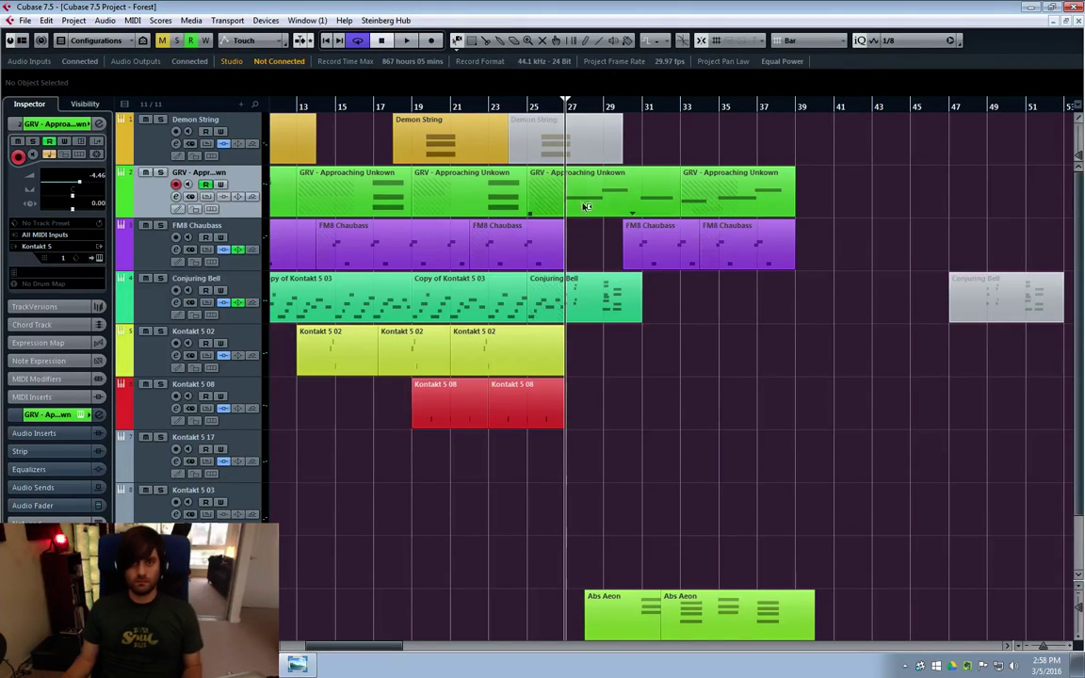
# Play bars 27 to about 39 twice, with the Conjuring Bell track selected for playing along
pyautogui.press('space')
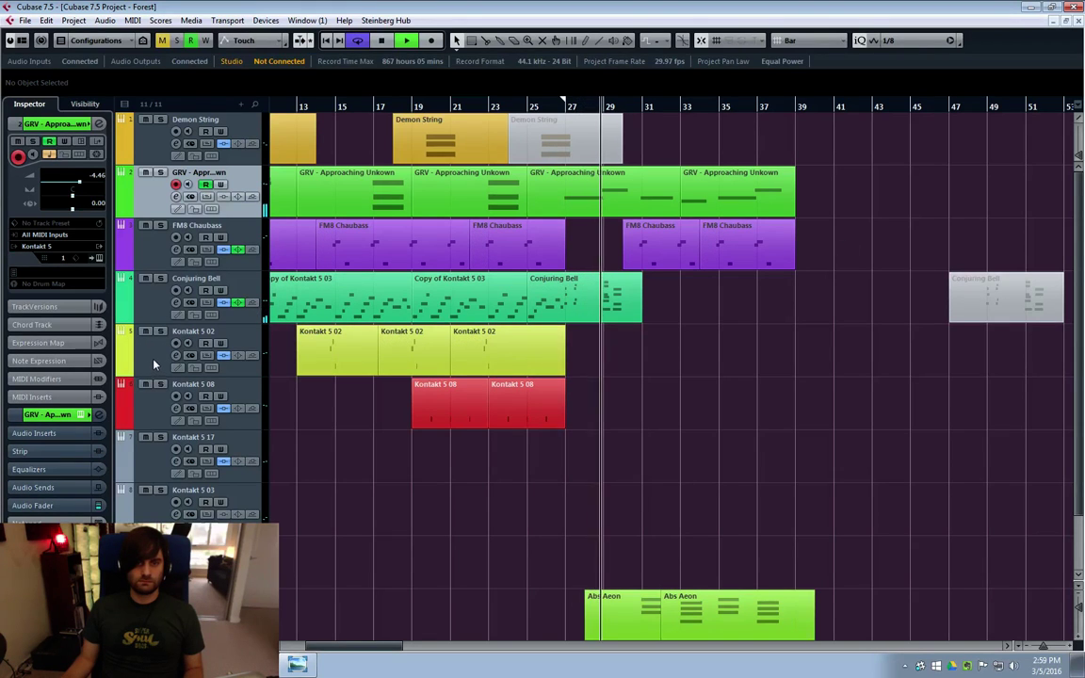
pyautogui.click(139, 325)
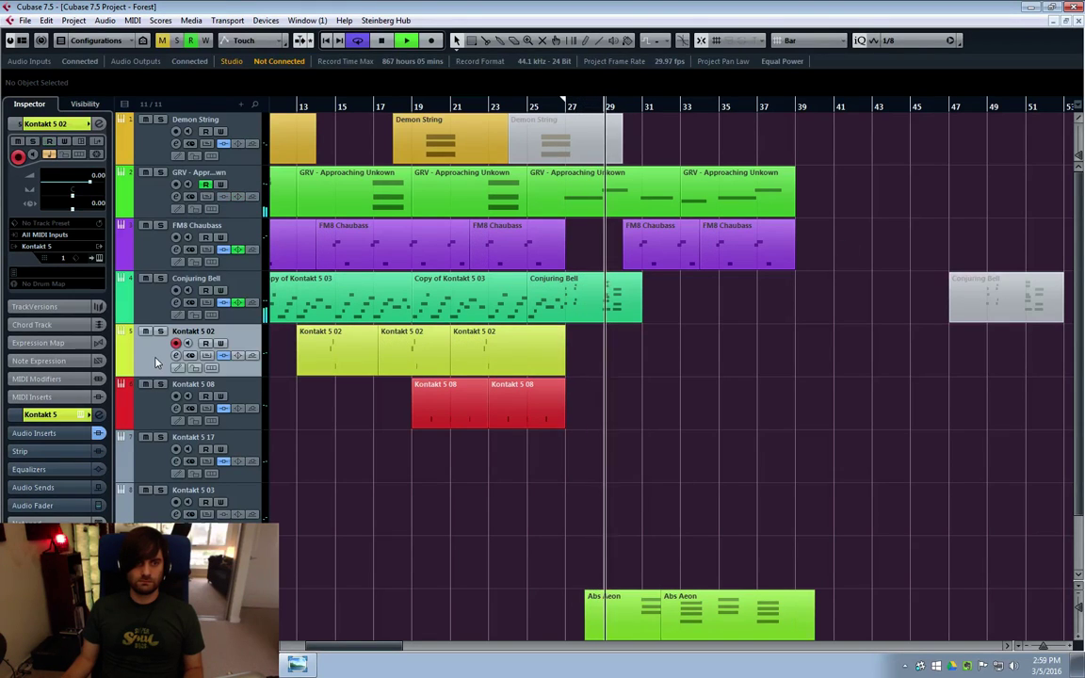
pyautogui.click(144, 300)
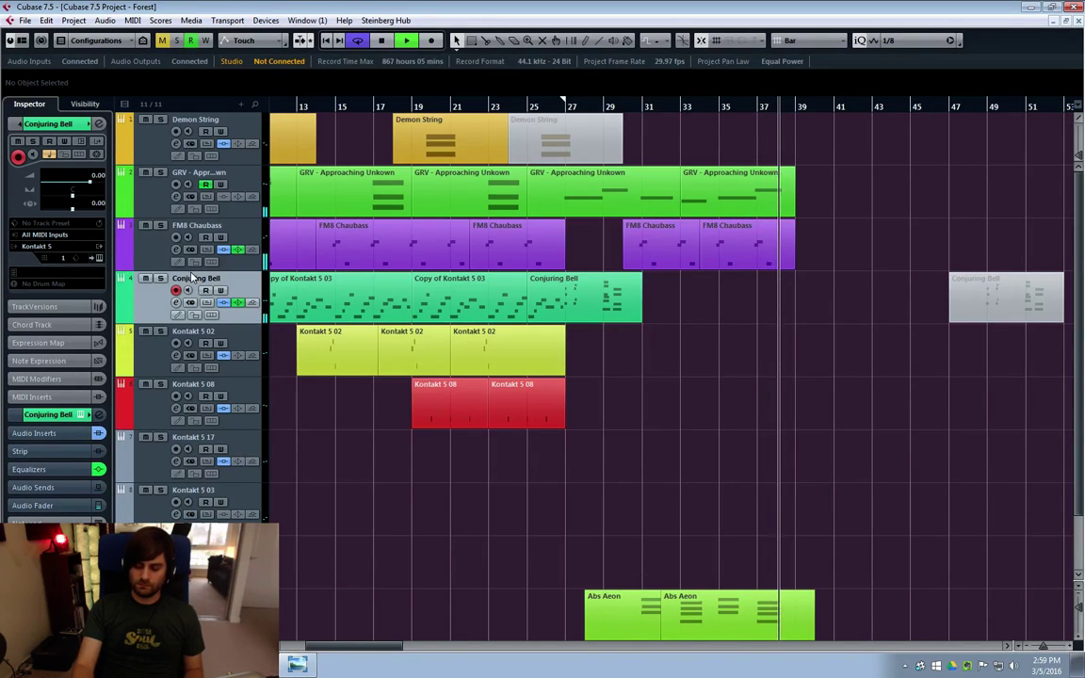
pyautogui.press('space')
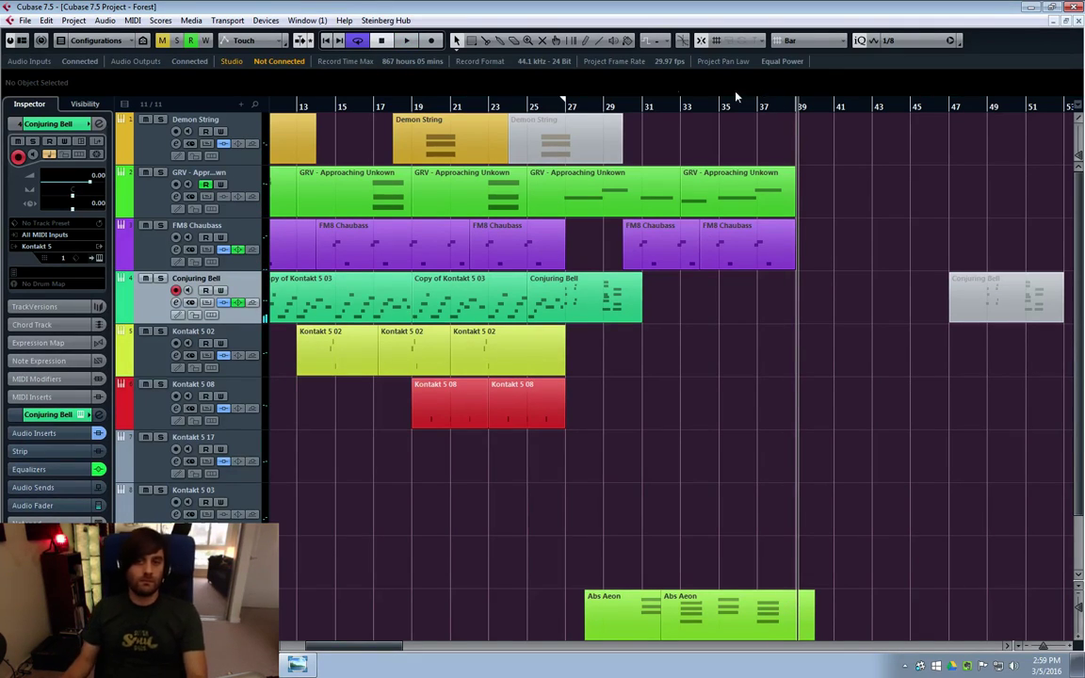
pyautogui.click(560, 109)
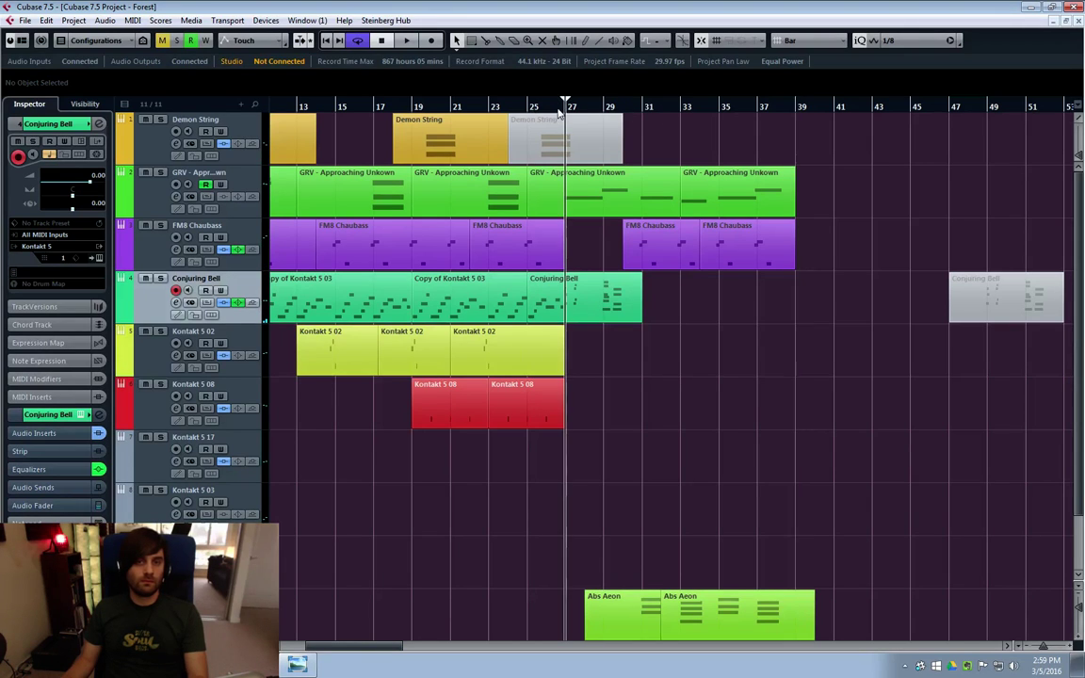
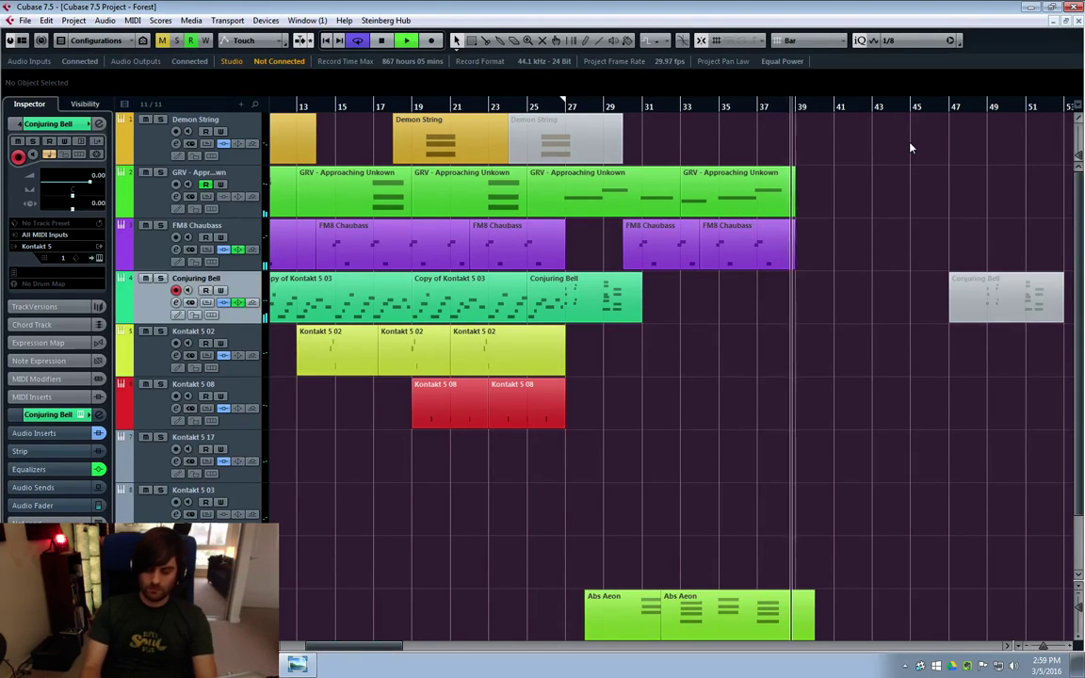
pyautogui.press('space')
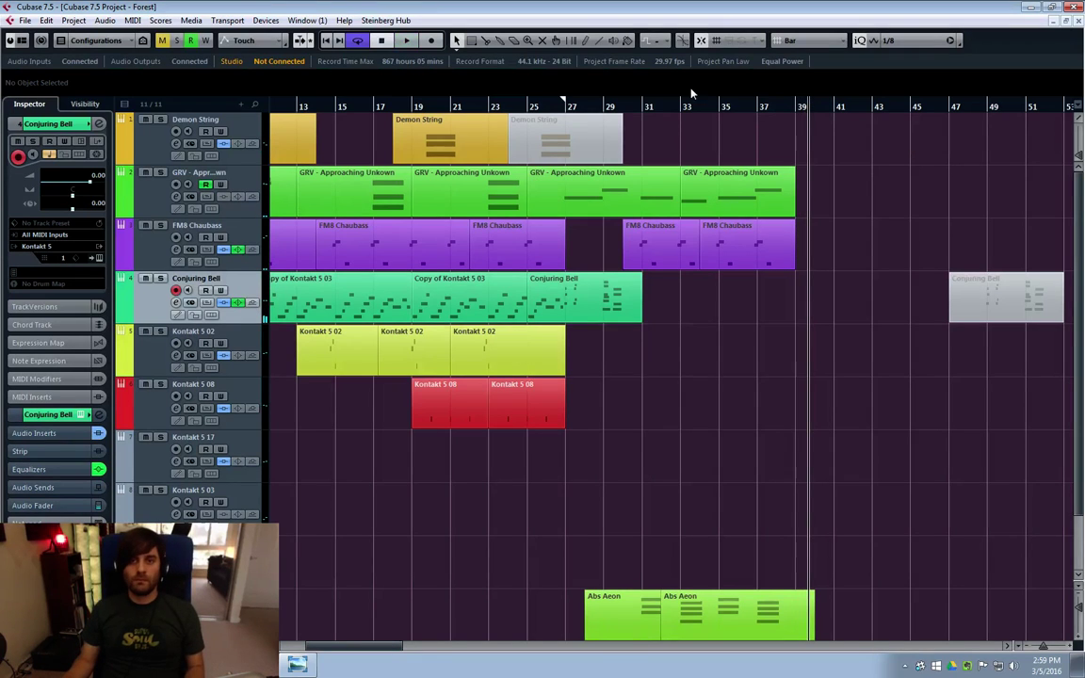
# Select the FM8 Chaubass track and view its channel settings
pyautogui.click(147, 225)
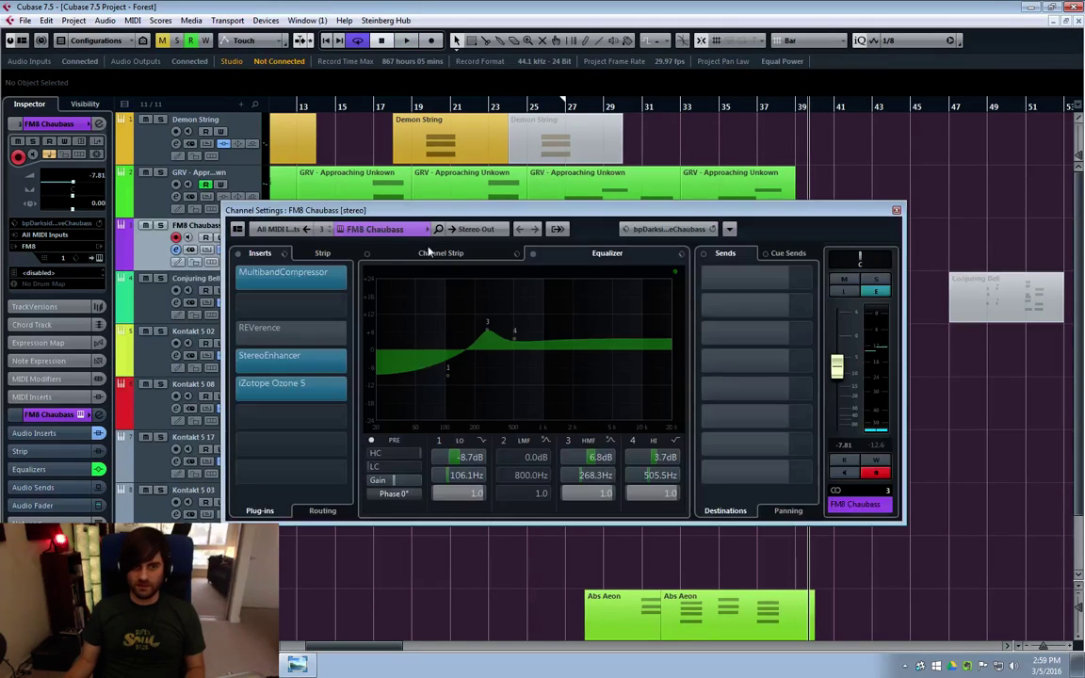
pyautogui.click(896, 211)
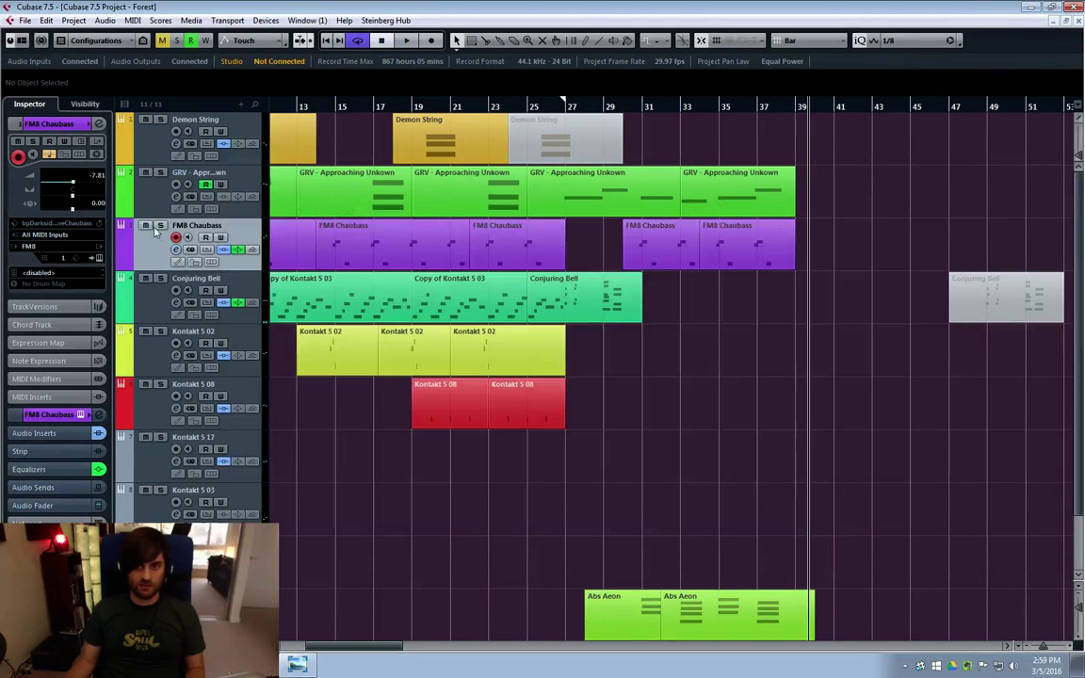
# Select the GRV - Approaching Unkown track and view its channel settings
pyautogui.click(146, 197)
pyautogui.click(174, 196)
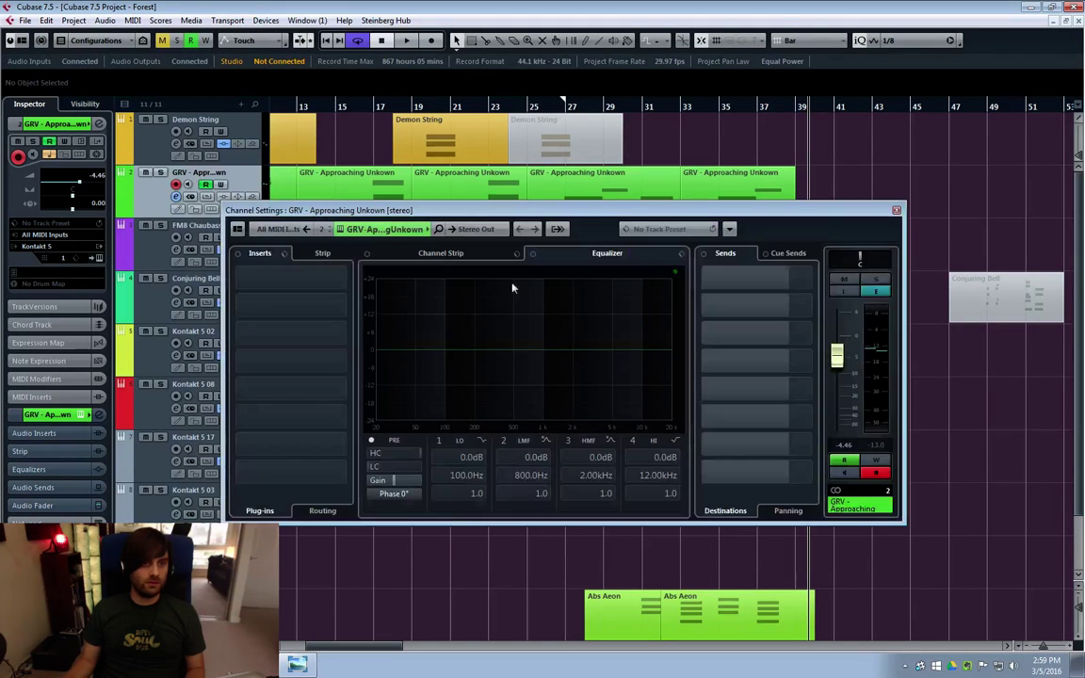
pyautogui.click(895, 212)
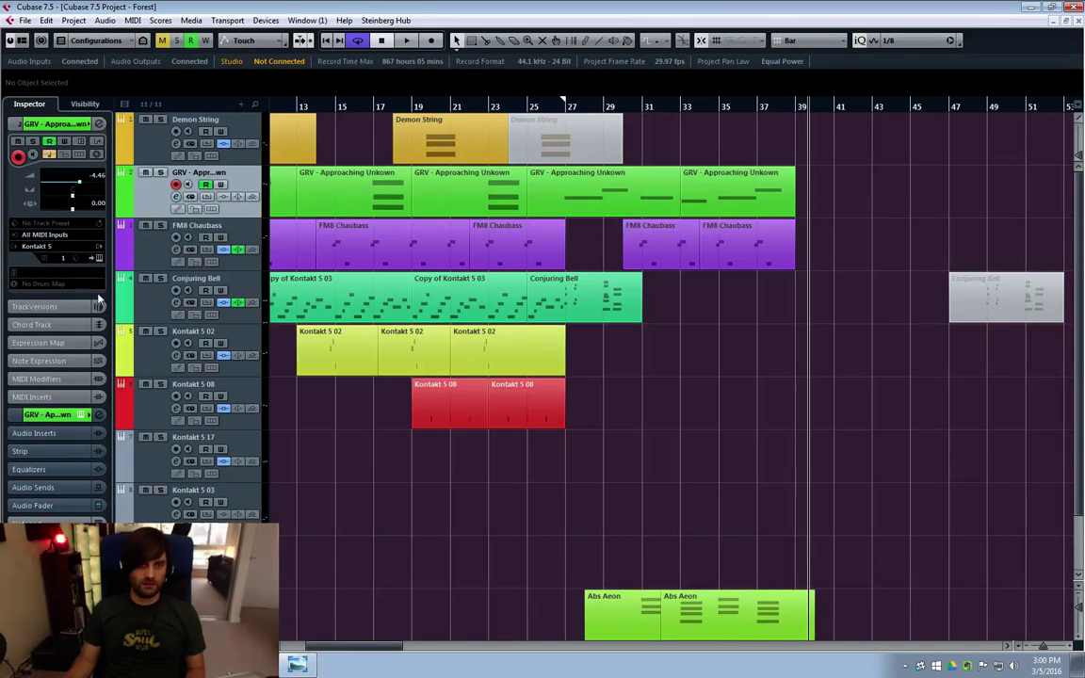
# Switch off the PingPongDelay insert in the Conjuring Bell track's channel settings
pyautogui.click(144, 303)
pyautogui.click(174, 303)
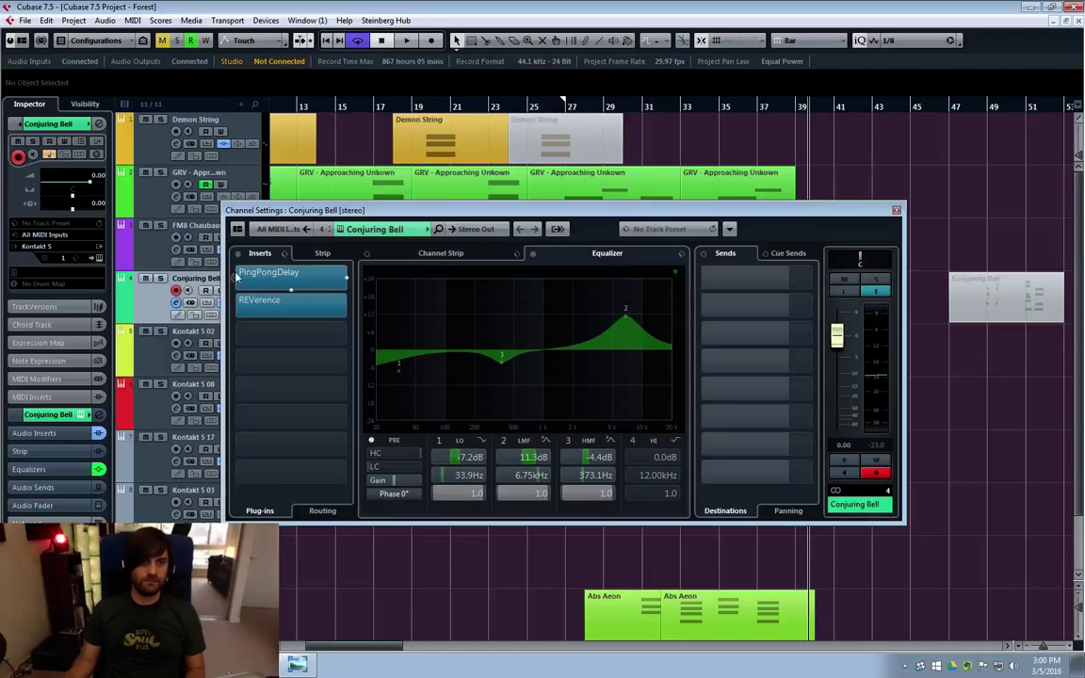
pyautogui.click(236, 278)
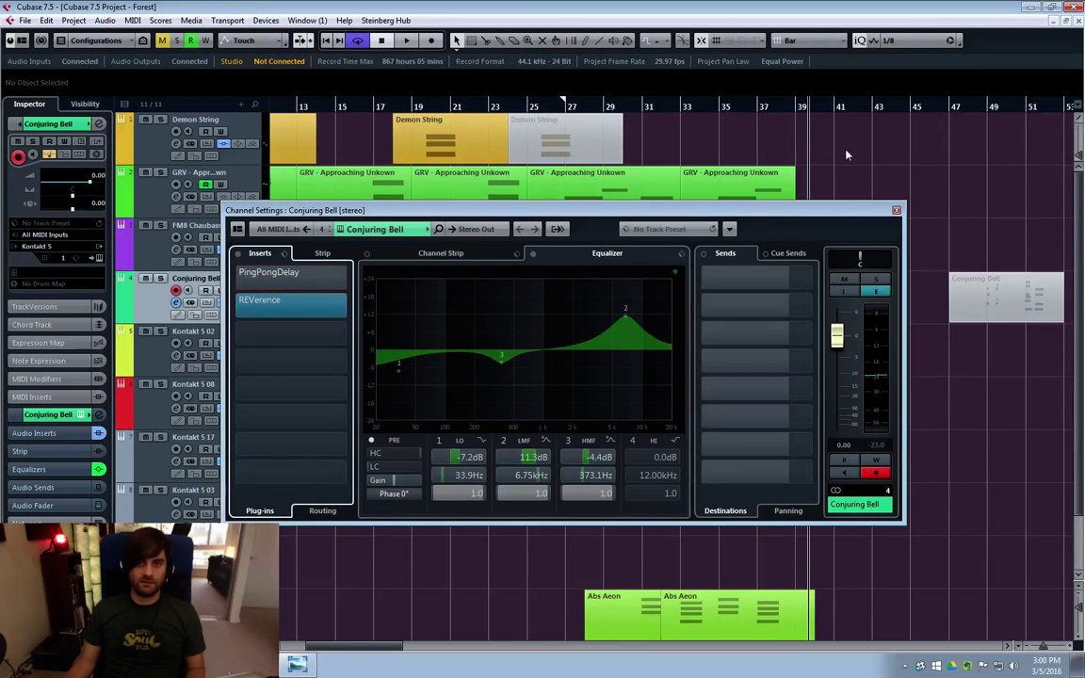
pyautogui.click(896, 211)
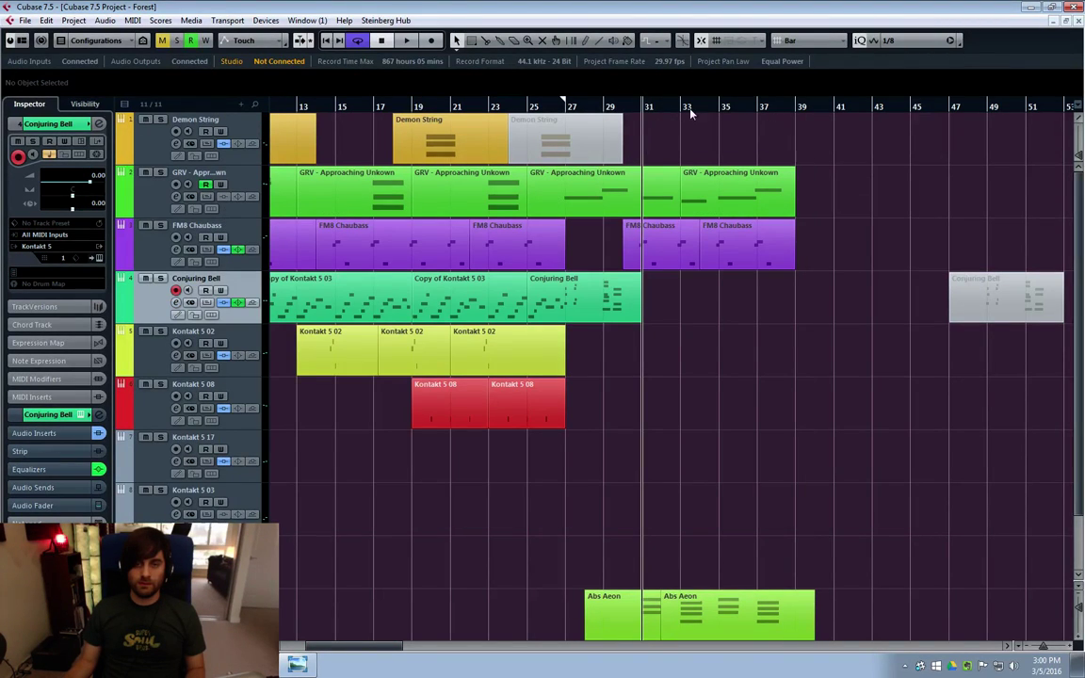
# Rehearse over playback from bar 31, and record a descending Conjuring Bell melody from bar 32 to bar 39
pyautogui.press('space')
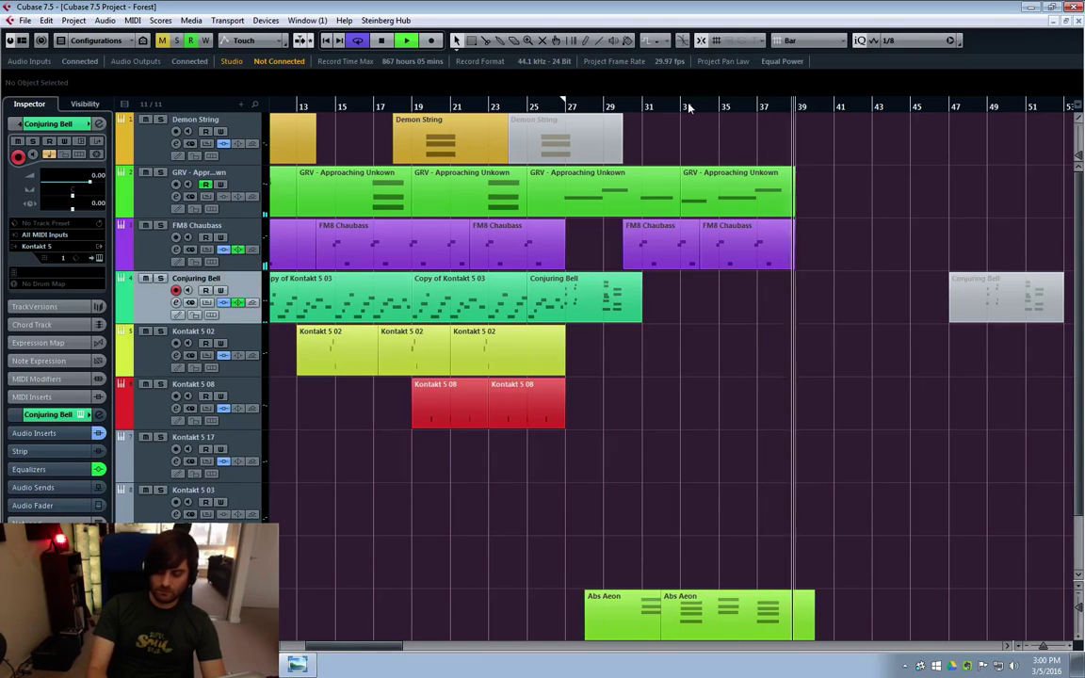
pyautogui.click(689, 106)
pyautogui.click(648, 106)
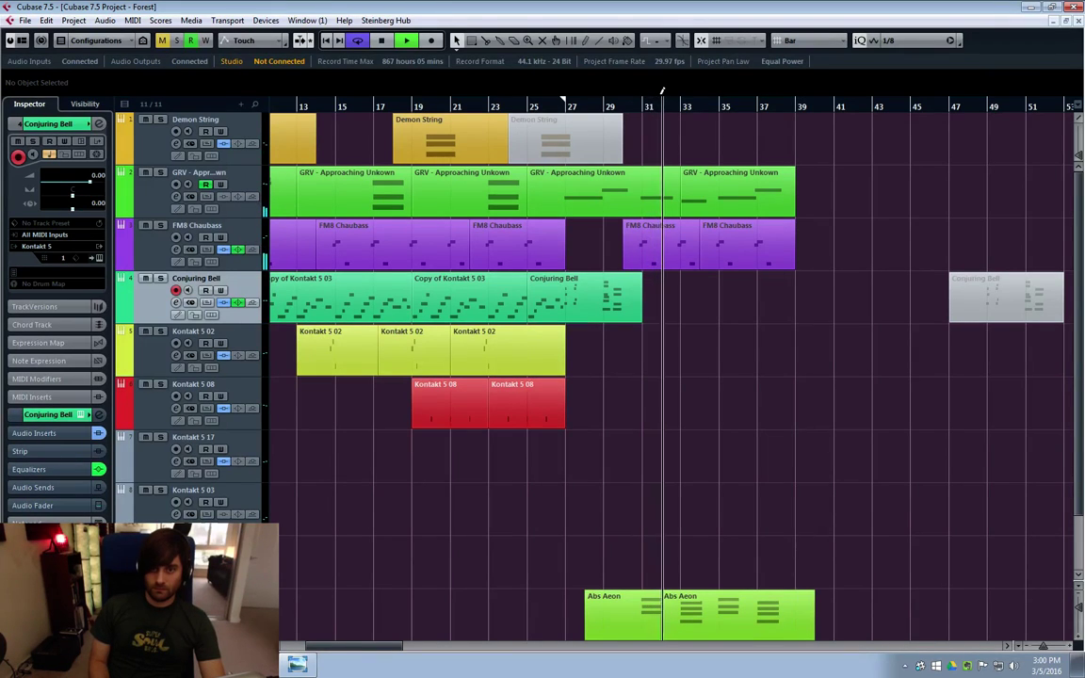
pyautogui.press('KP_Multiply')
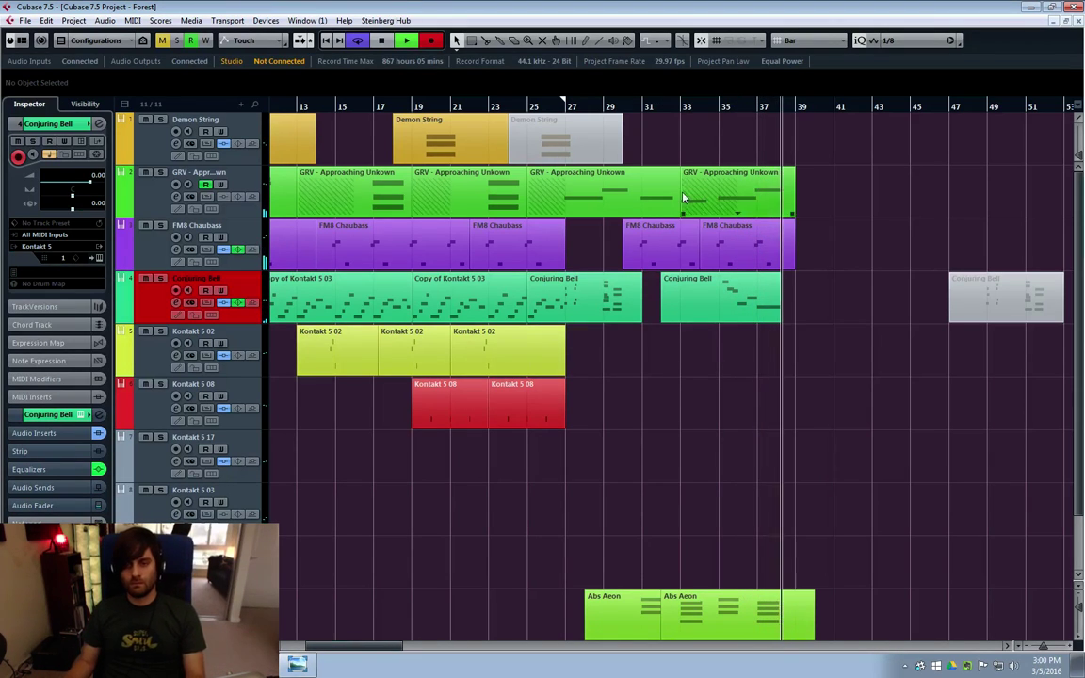
pyautogui.press('space')
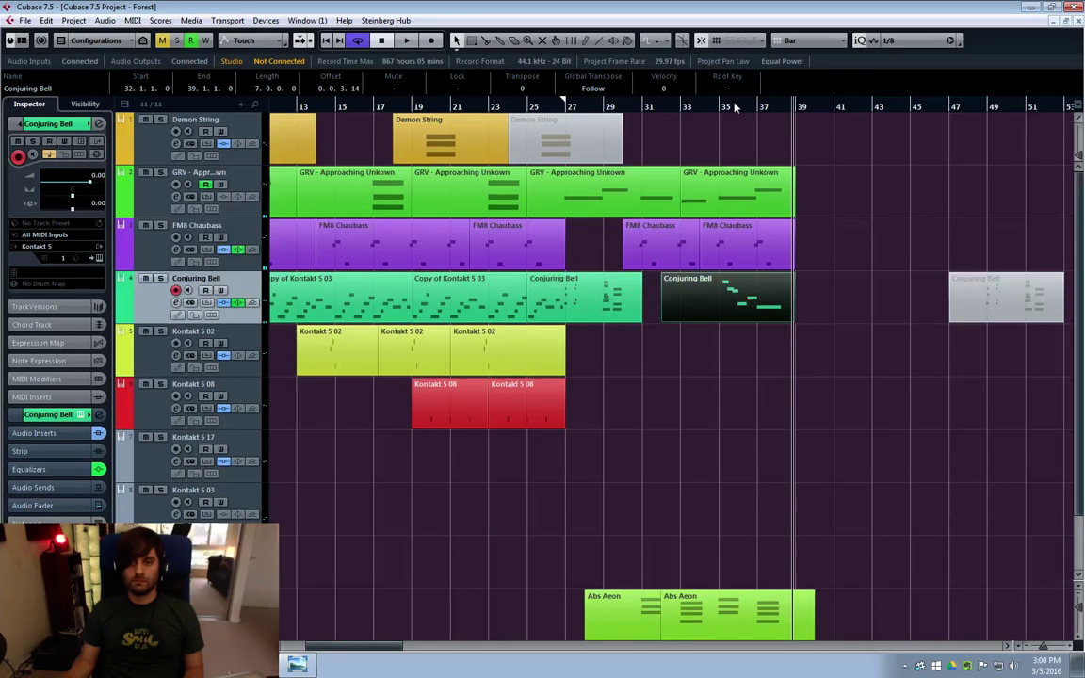
# Quantize the recorded Conjuring Bell part to 1/8 and move its G#3 note at bar 36 to B3
pyautogui.doubleClick(665, 278)
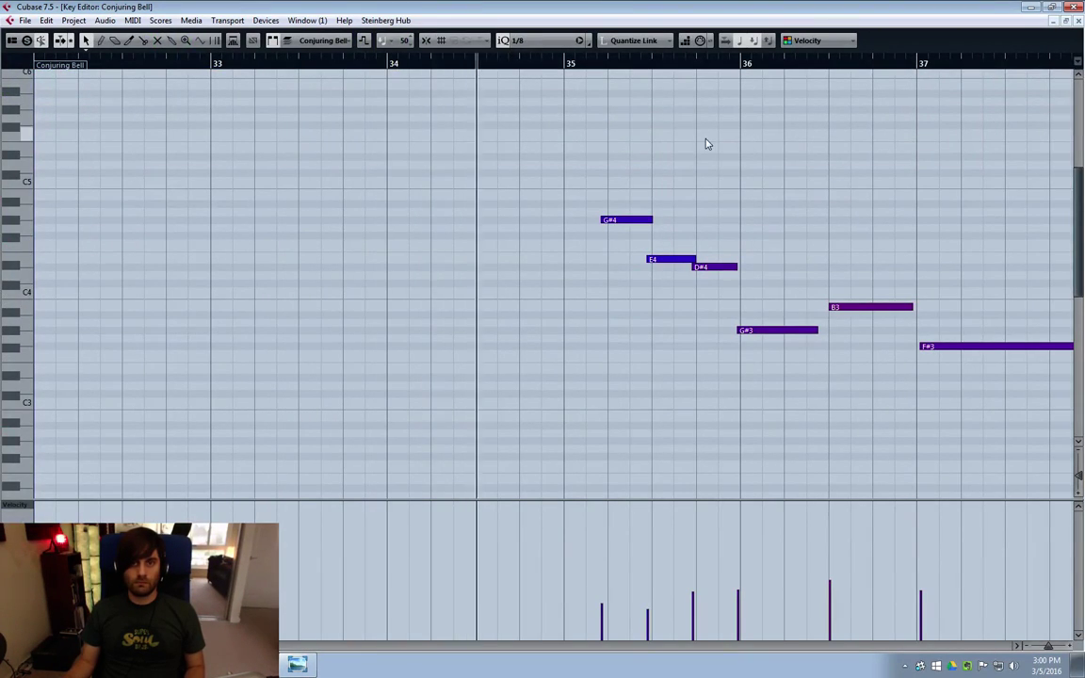
pyautogui.press('q')
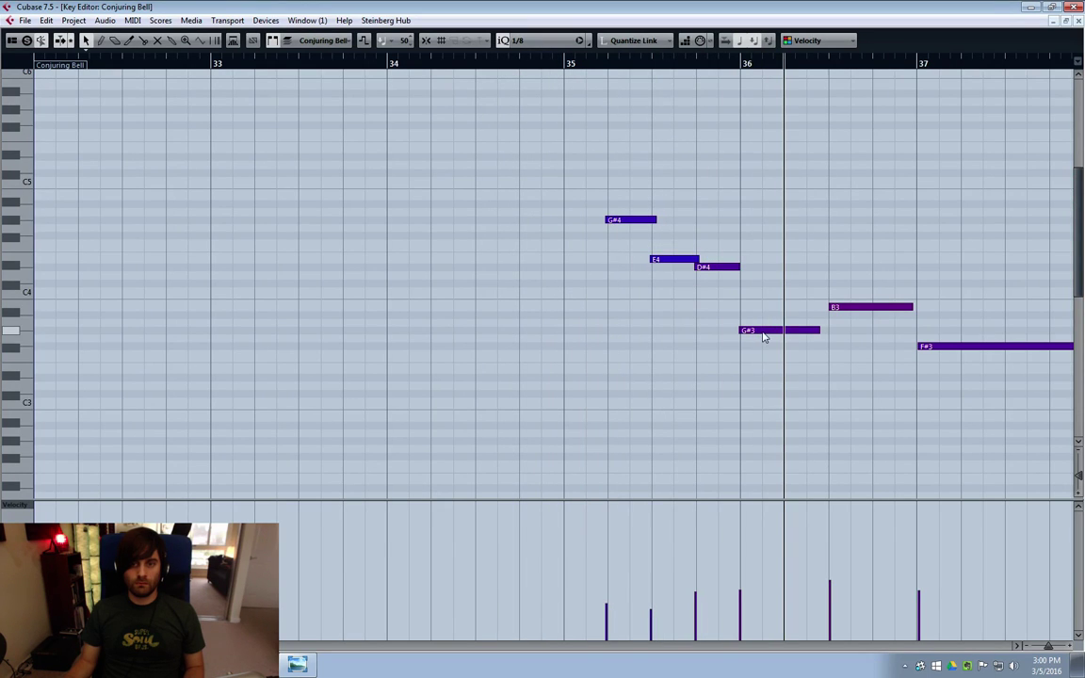
pyautogui.moveTo(764, 318); pyautogui.dragTo(765, 316)
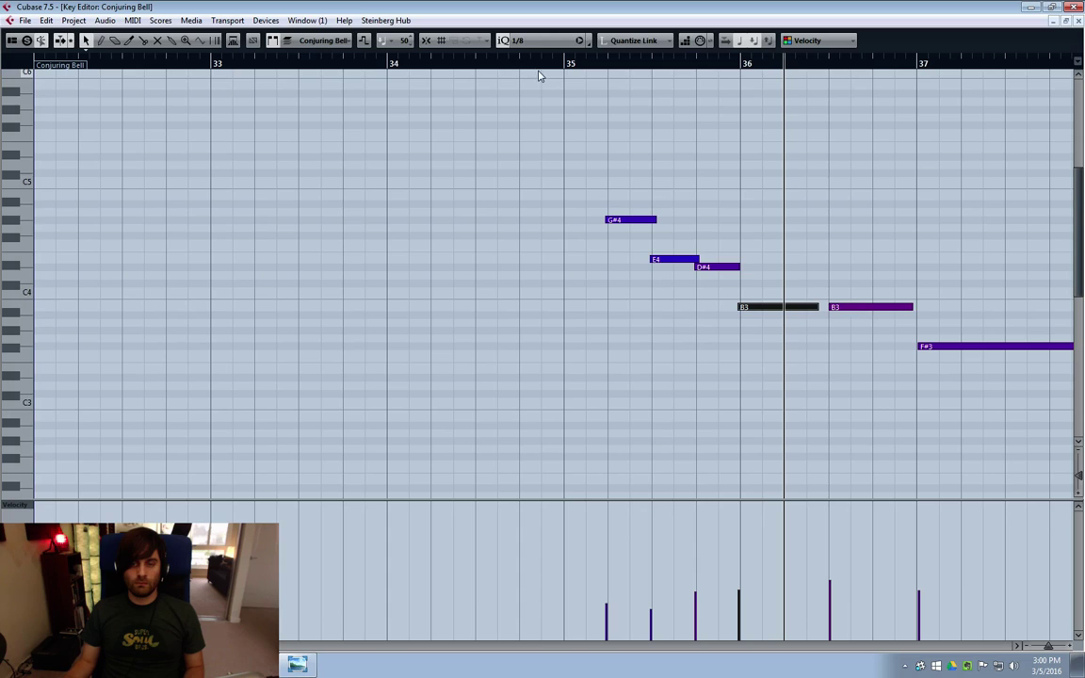
# Raise the last B3 note before bar 37 to C#4 and play the phrase from bar 35
pyautogui.click(569, 68)
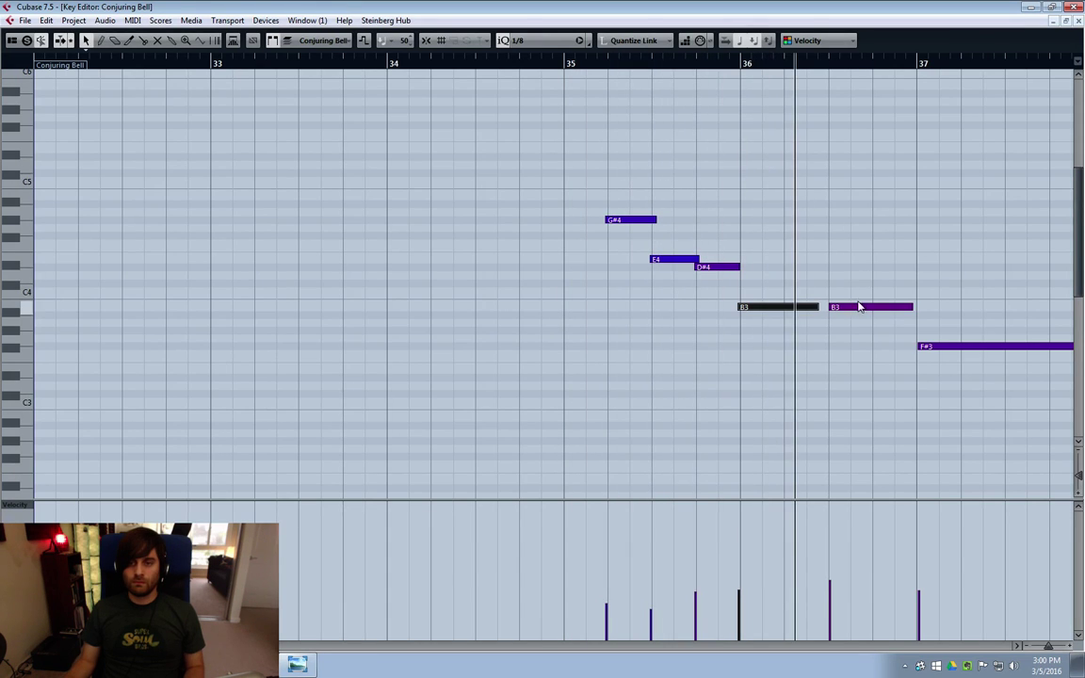
pyautogui.moveTo(852, 307); pyautogui.dragTo(852, 284)
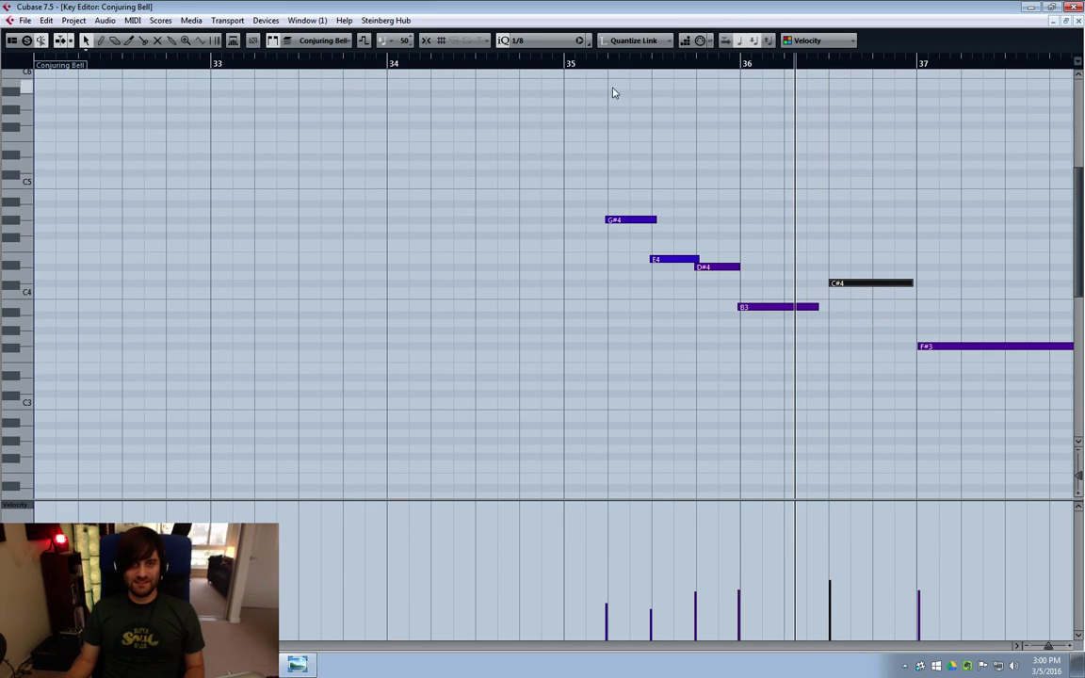
pyautogui.click(569, 64)
pyautogui.click(560, 66)
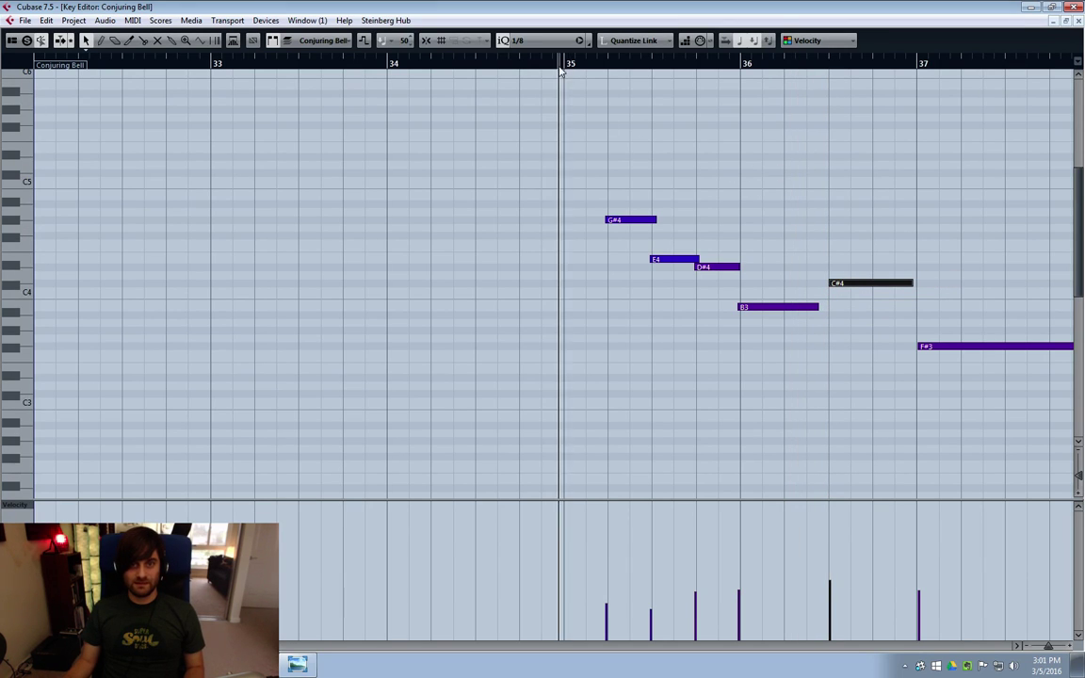
pyautogui.press('space')
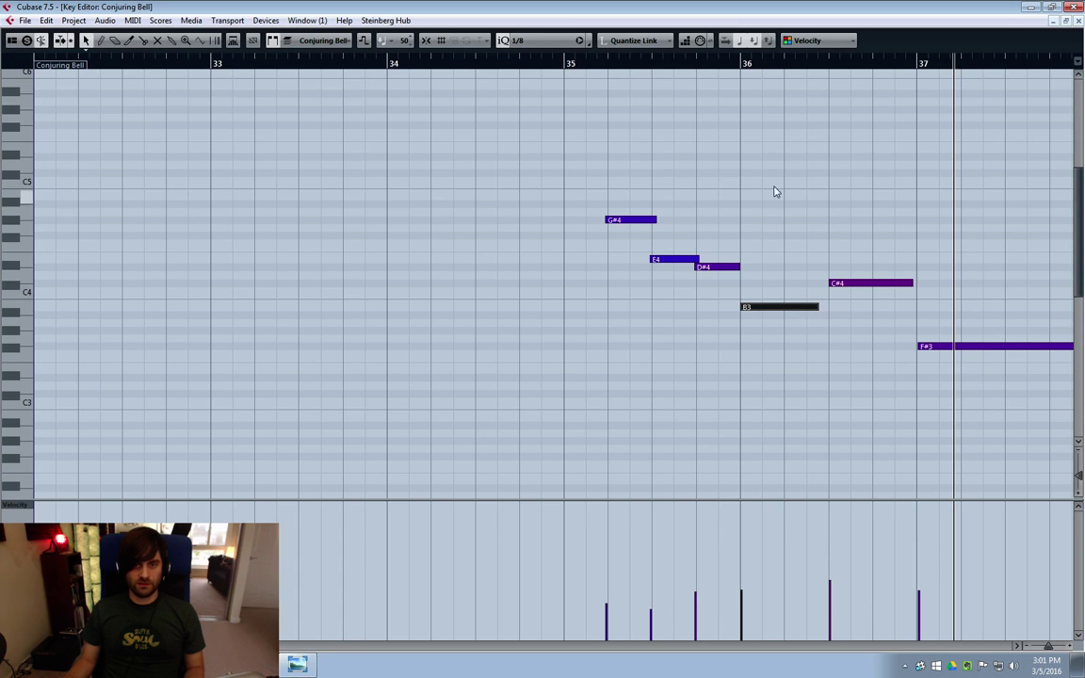
# Tighten the timing of the G#4, E4 and D#4 notes in bar 35 to the grid and close the note editor
pyautogui.moveTo(693, 164); pyautogui.dragTo(607, 292)
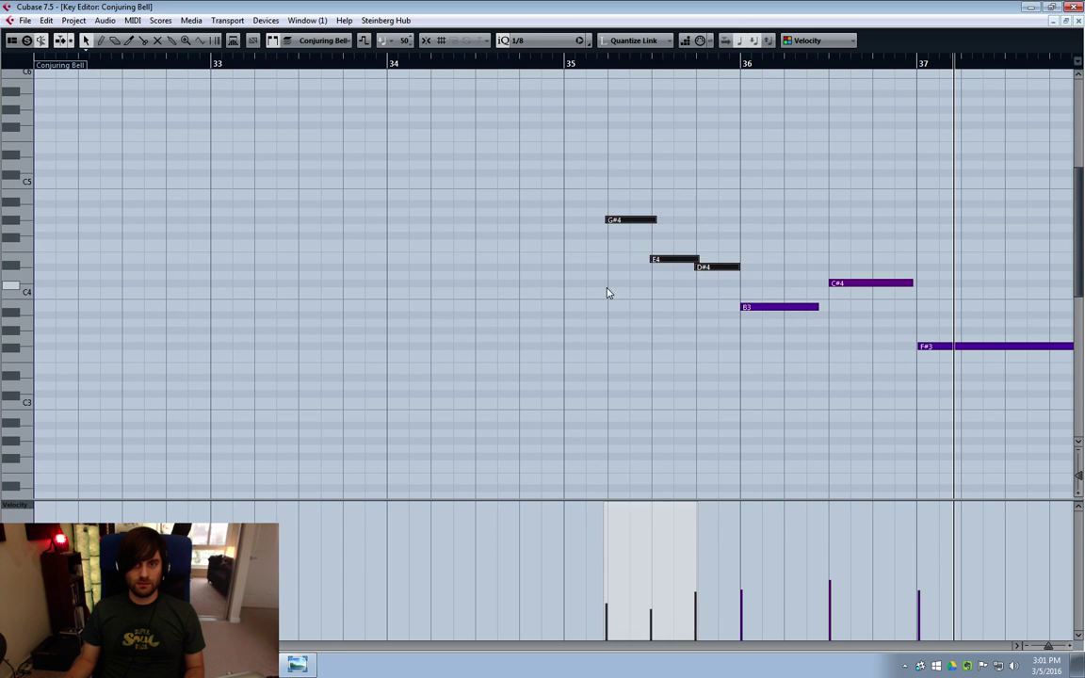
pyautogui.click(702, 113)
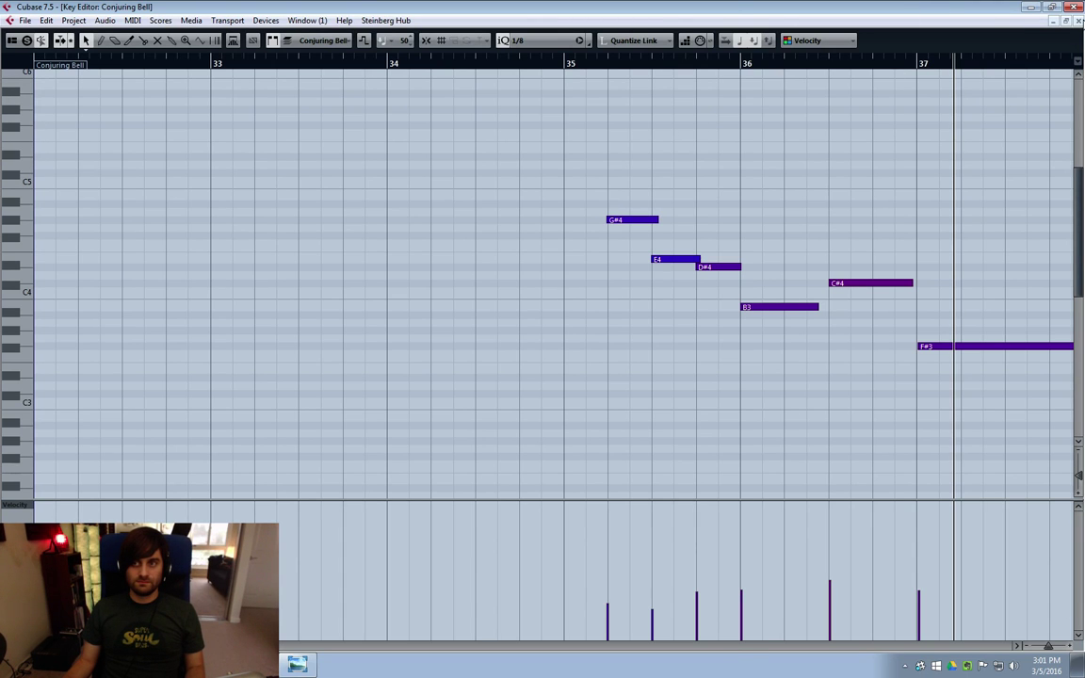
pyautogui.press('Escape')
# Play bars 27 to 39 and switch the Conjuring Bell track's PingPongDelay insert back on during playback
pyautogui.click(555, 109)
pyautogui.press('space')
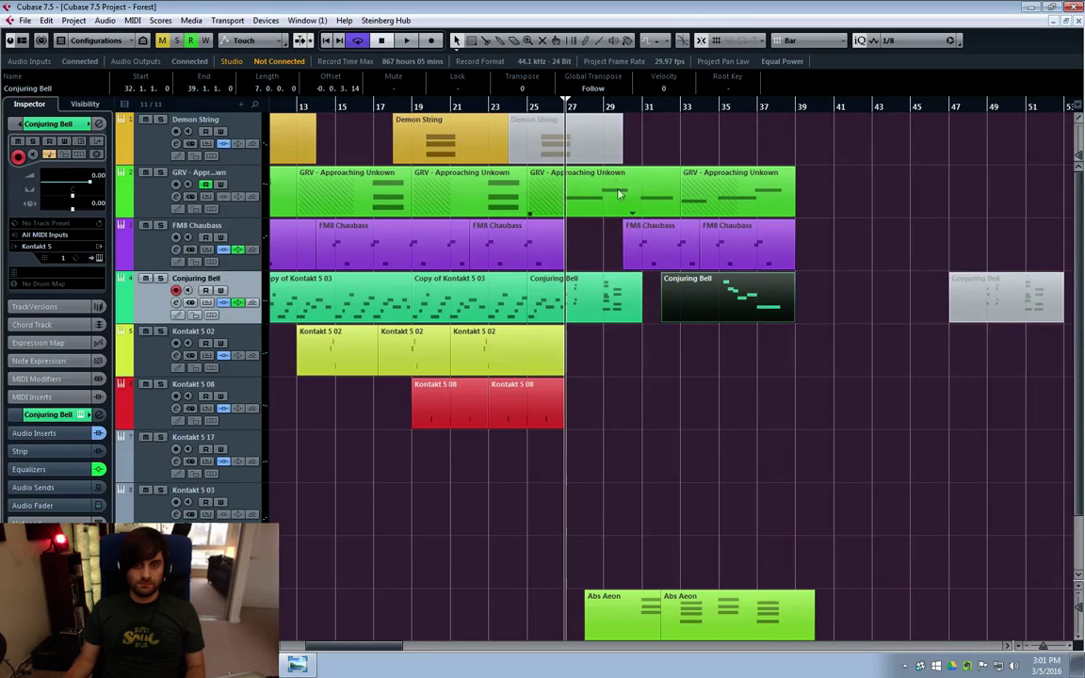
pyautogui.click(175, 302)
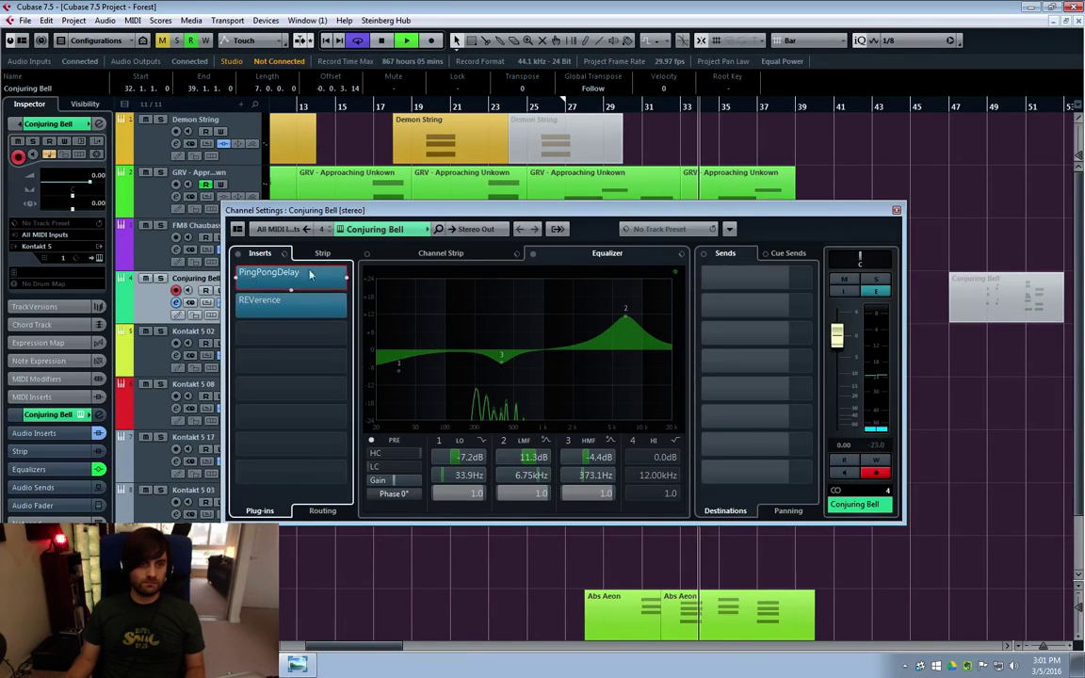
pyautogui.click(896, 210)
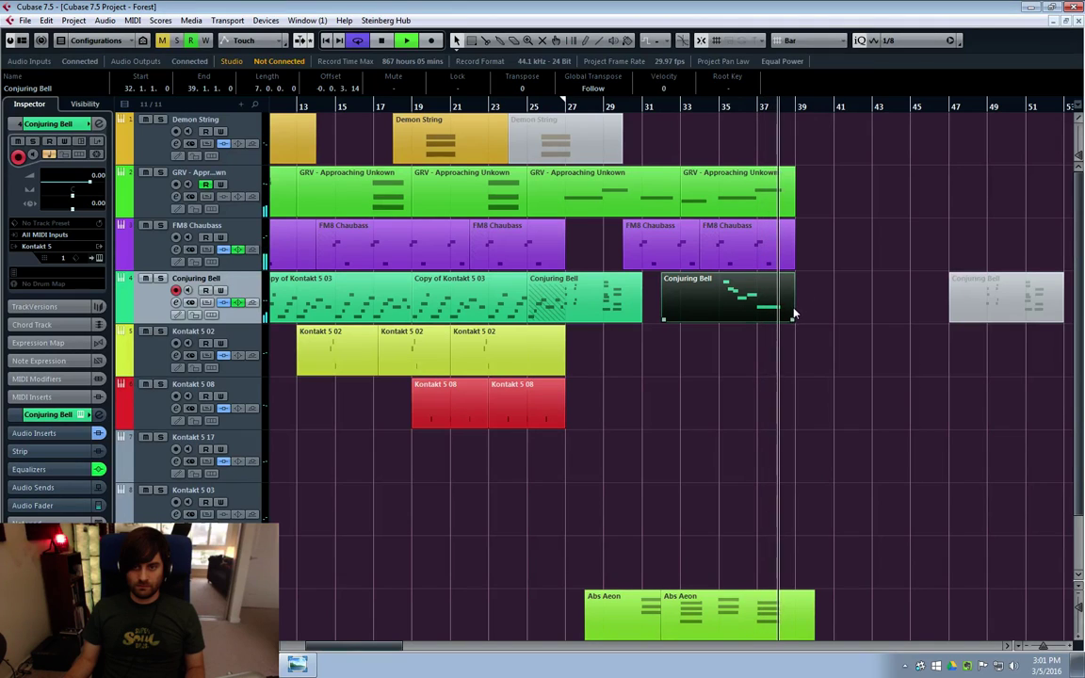
pyautogui.press('space')
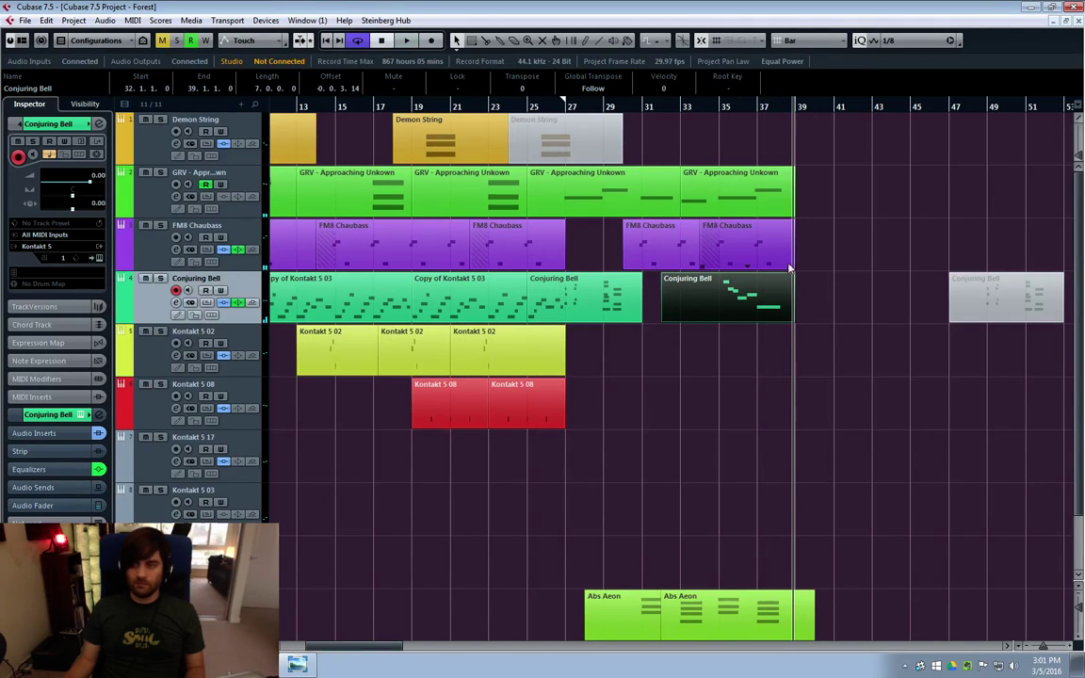
# Switch to Windows Photo Viewer, look through the game scene images from Camp.png onward against the playing music, and close the viewer
pyautogui.click(847, 323)
pyautogui.hscroll(-6, 841, 312)
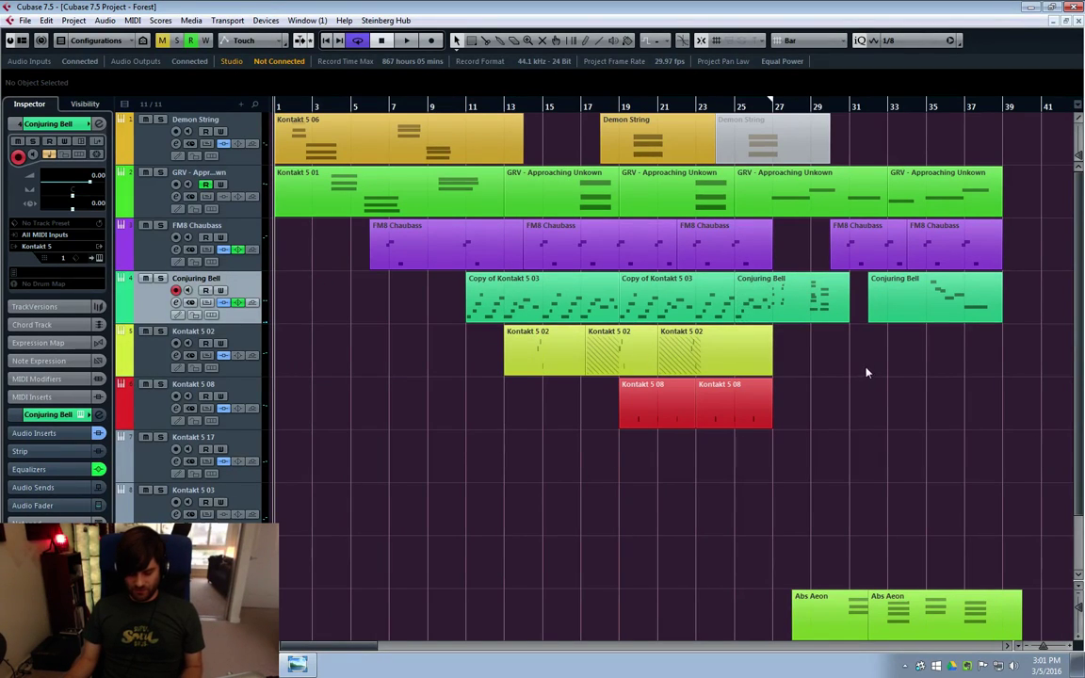
pyautogui.click(297, 665)
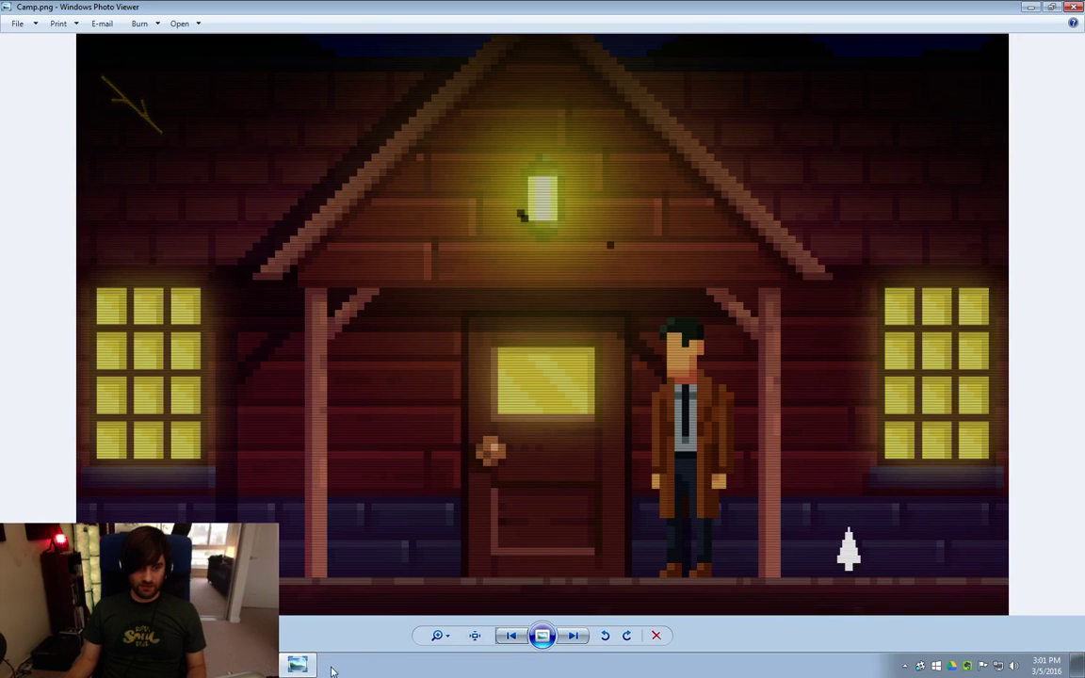
pyautogui.click(297, 665)
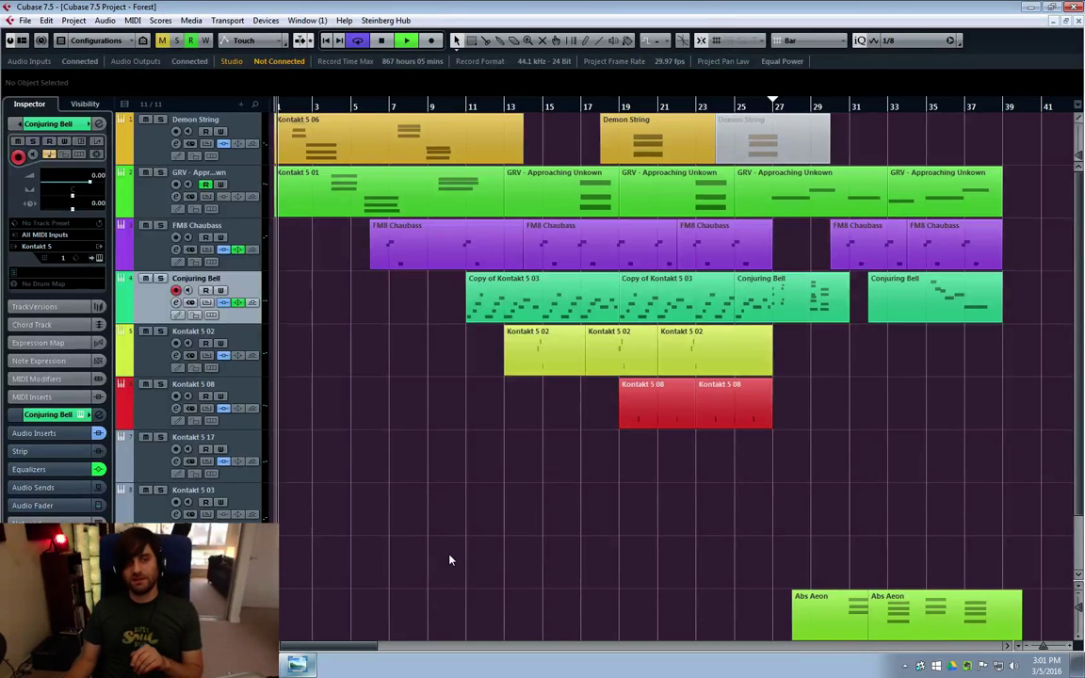
pyautogui.click(299, 665)
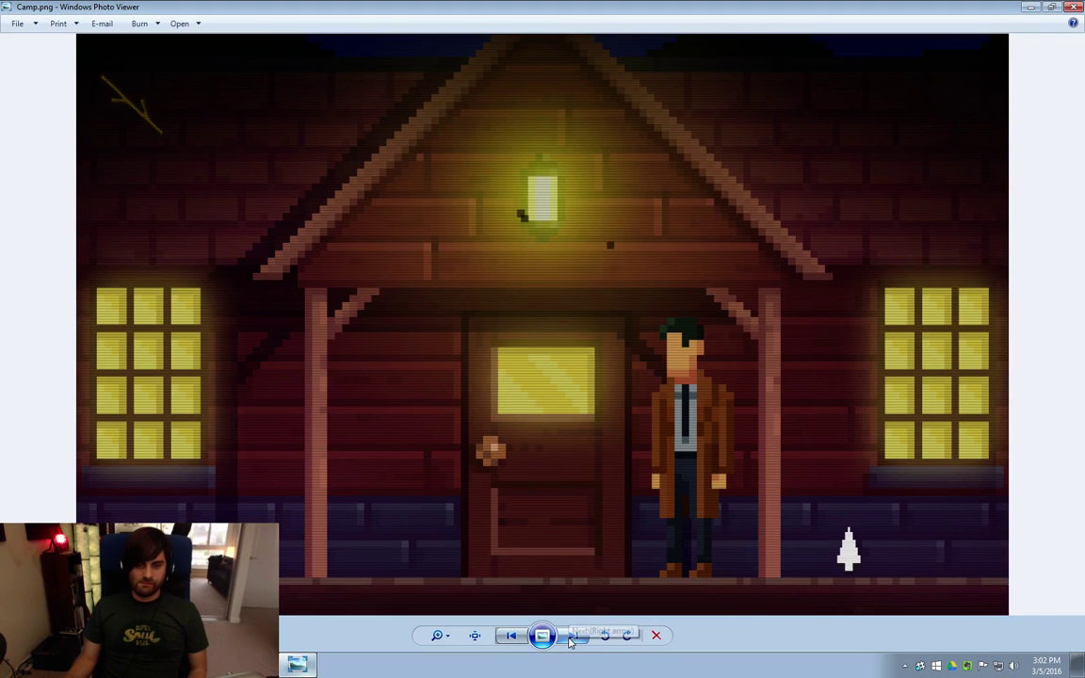
pyautogui.click(573, 637)
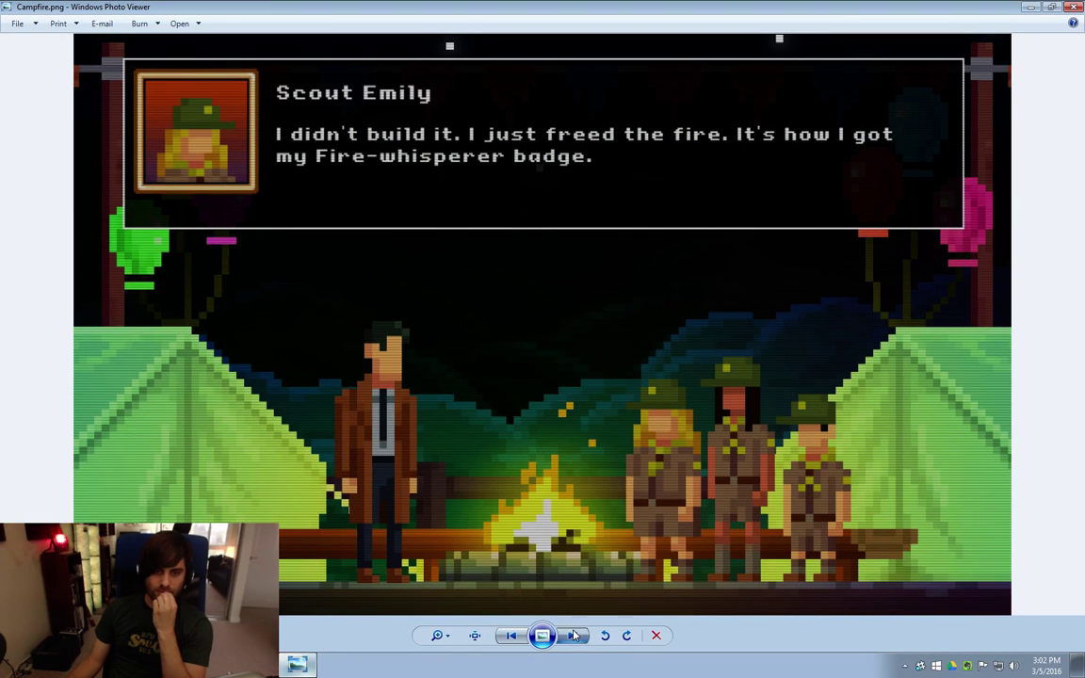
pyautogui.click(574, 636)
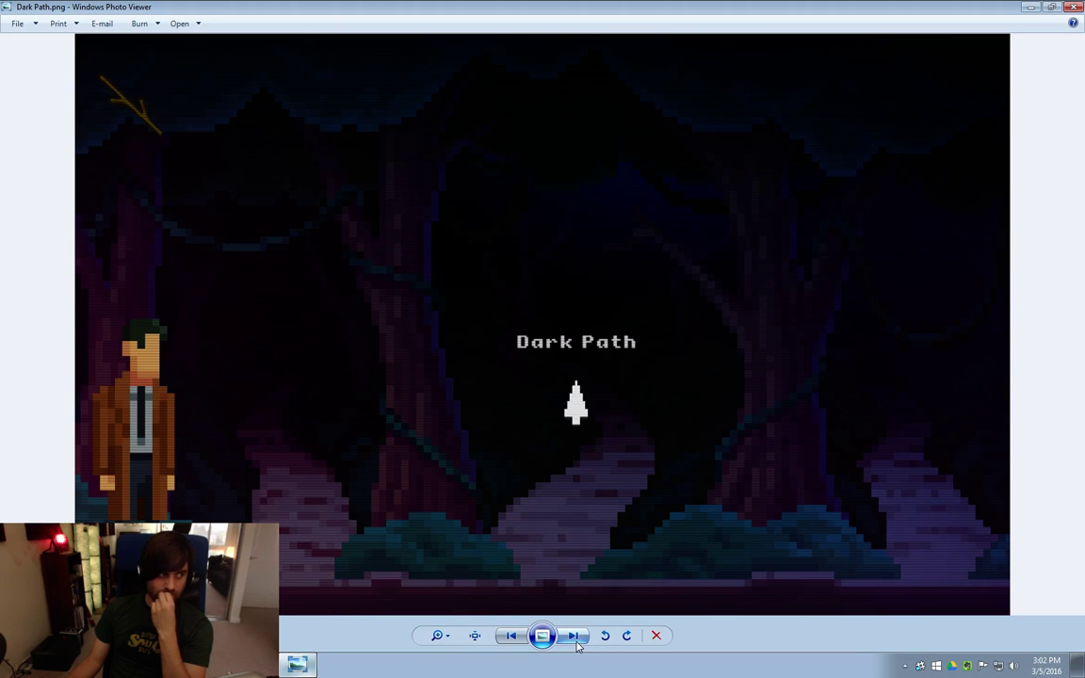
pyautogui.click(573, 635)
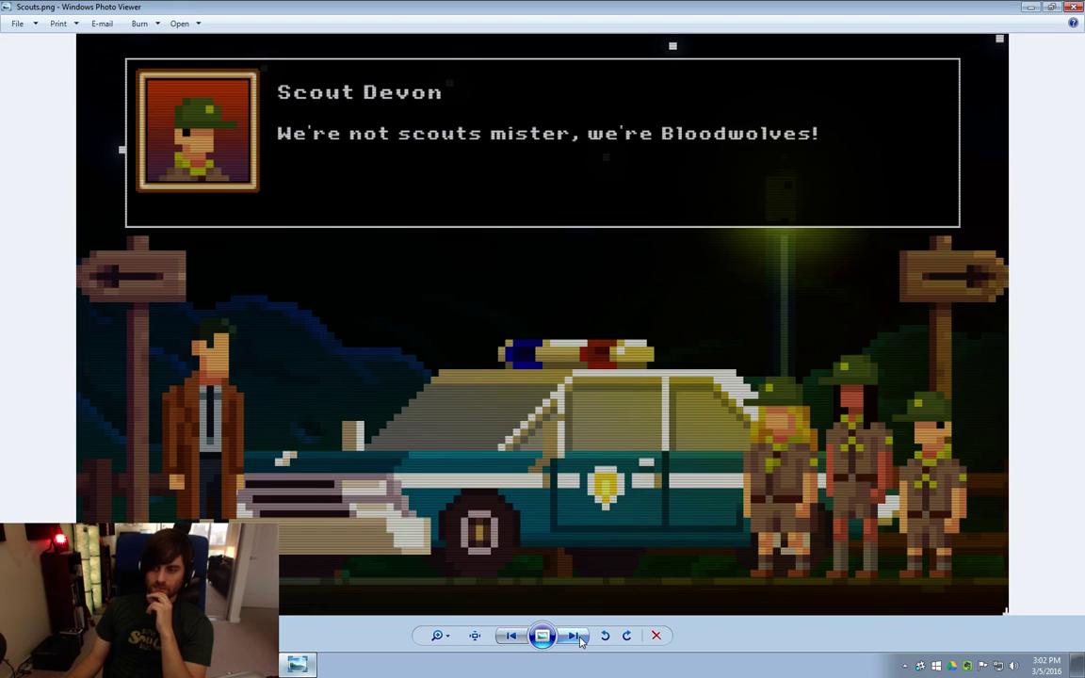
pyautogui.click(573, 636)
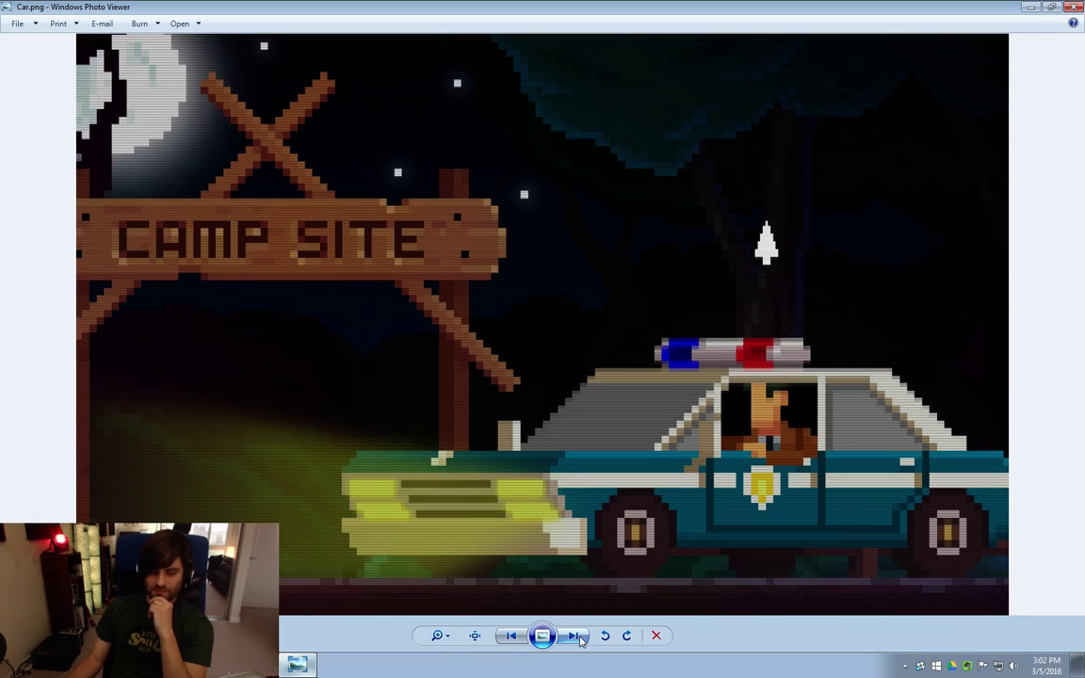
pyautogui.click(575, 635)
pyautogui.click(574, 635)
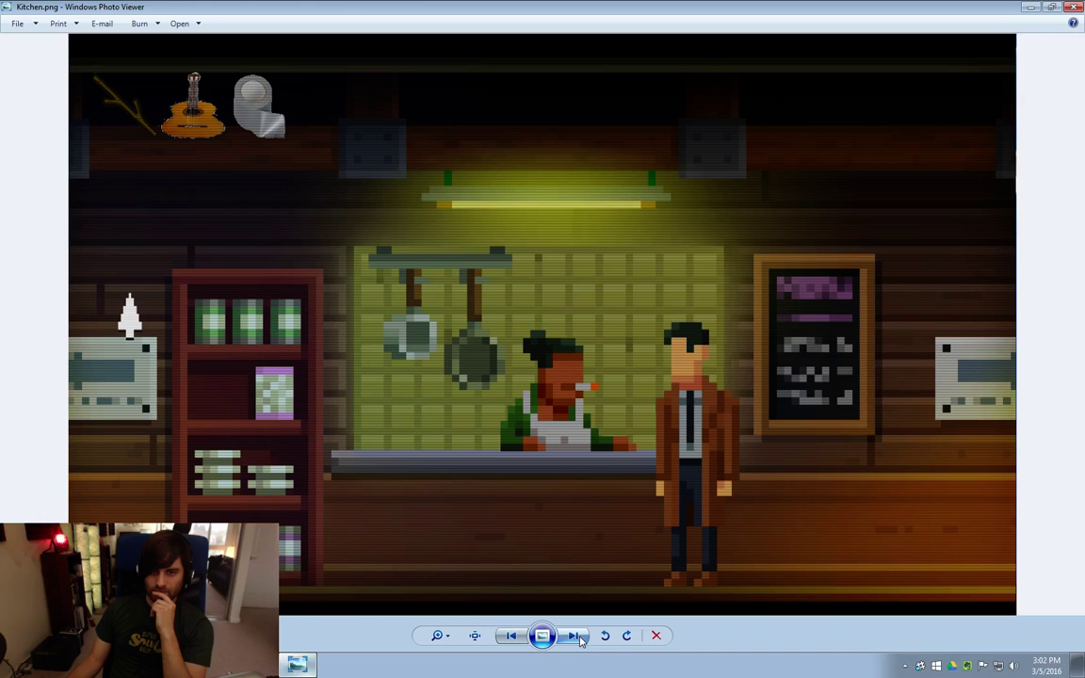
pyautogui.click(575, 636)
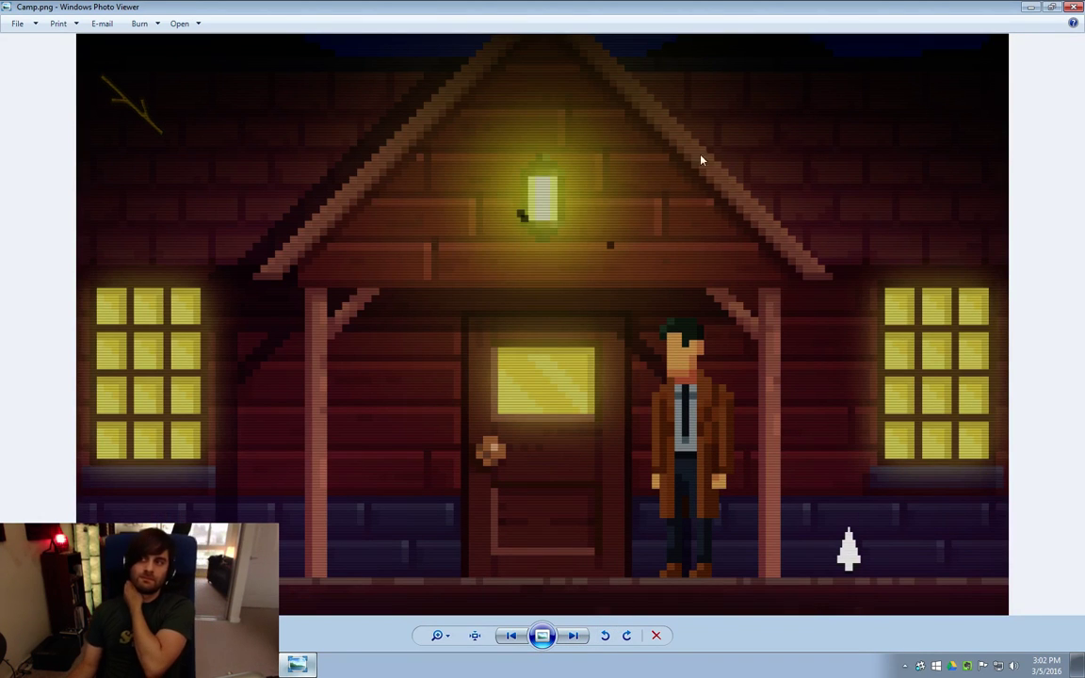
pyautogui.click(1071, 8)
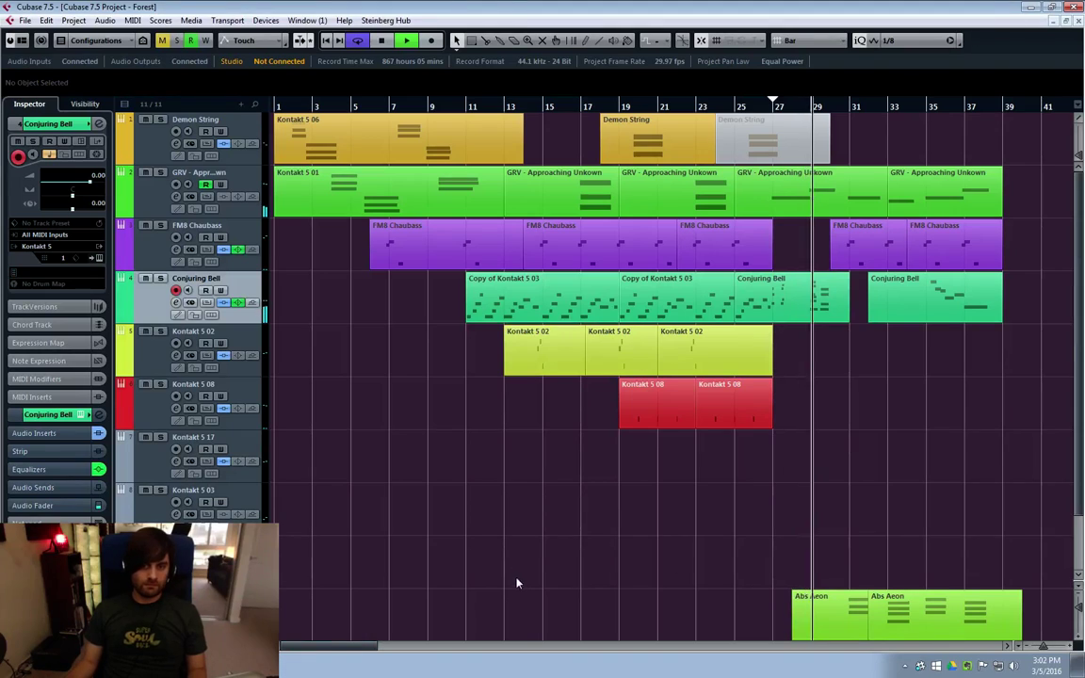
# Lower the Kontakt 5 08 track's channel volume to -1.99 dB
pyautogui.click(193, 389)
pyautogui.click(175, 408)
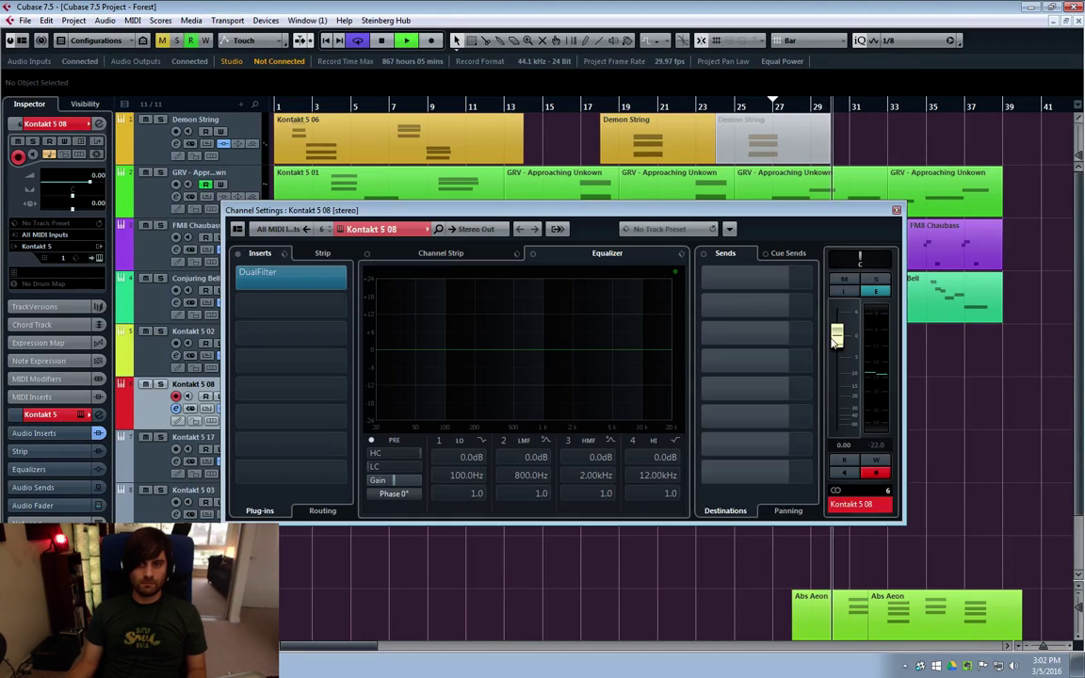
pyautogui.click(896, 212)
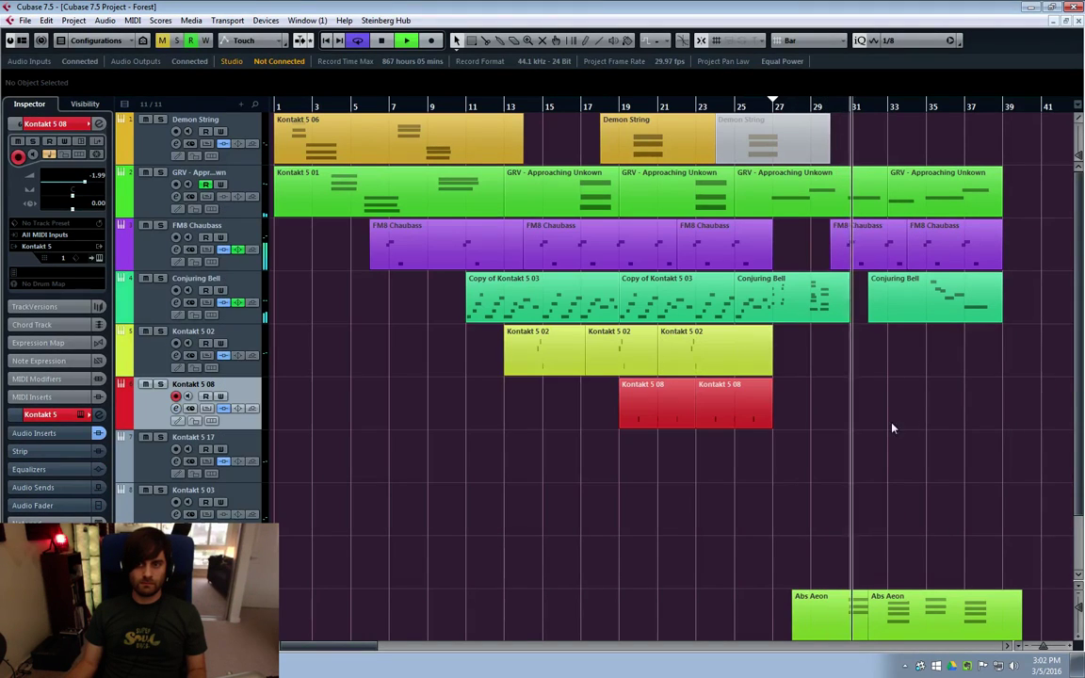
# Follow the playing transition through to about bar 39 and stop playback there
pyautogui.moveTo(314, 648); pyautogui.dragTo(345, 646)
pyautogui.scroll(-2, 796, 481)
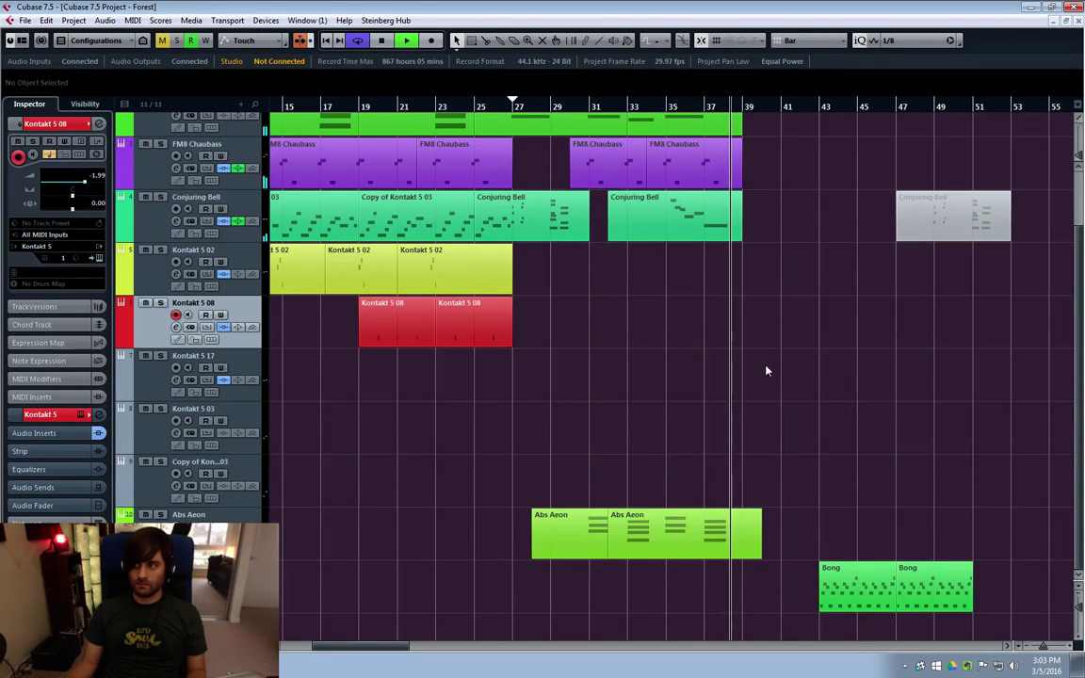
pyautogui.press('space')
# Play the opening of the piece from about bar 2 to bar 10
pyautogui.scroll(3, 791, 287)
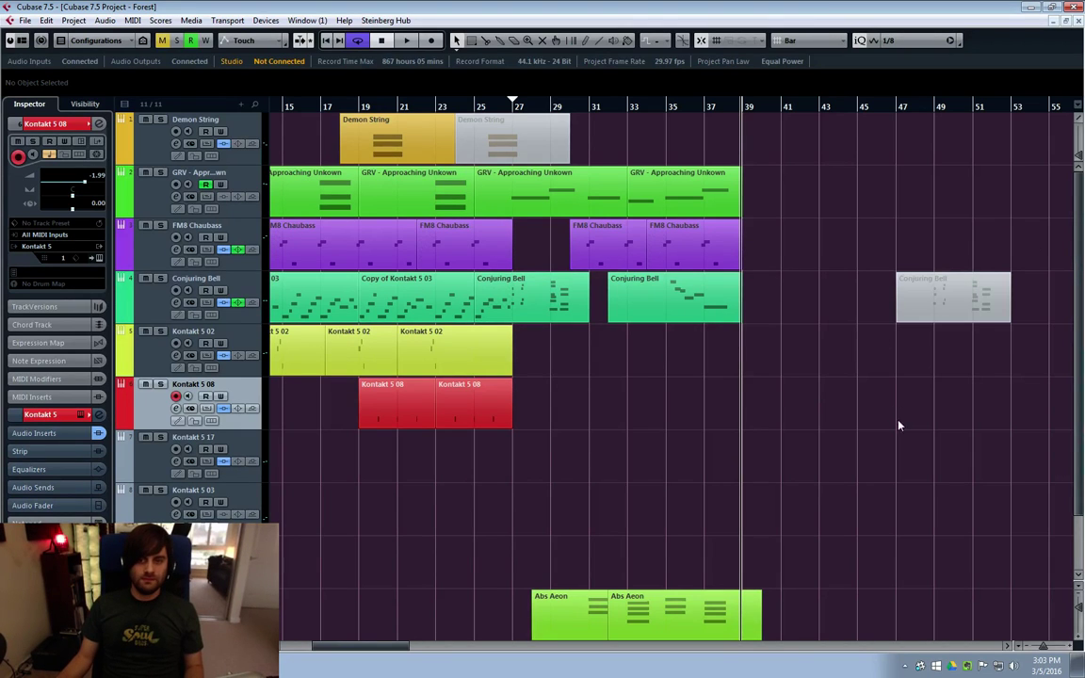
pyautogui.moveTo(351, 647); pyautogui.dragTo(317, 648)
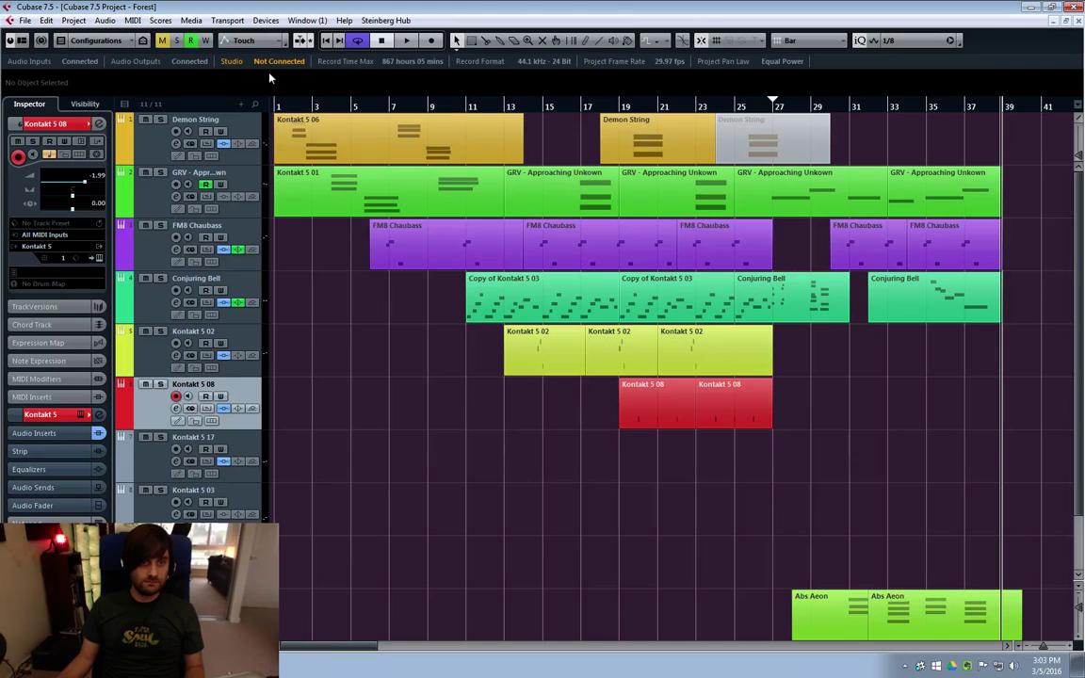
pyautogui.click(292, 106)
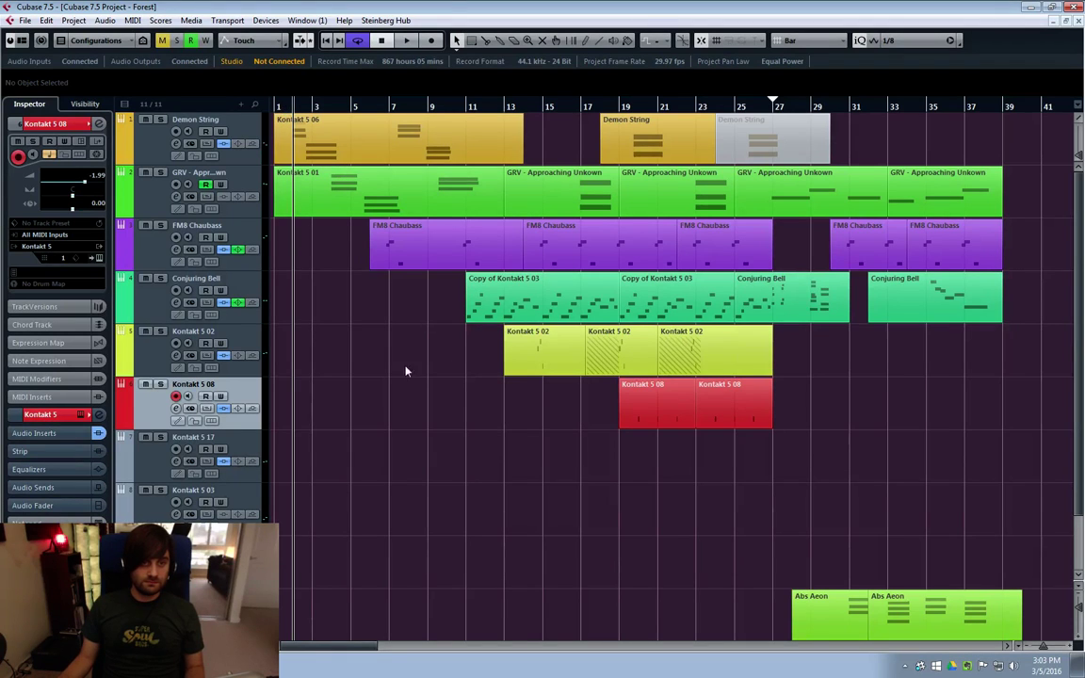
pyautogui.press('space')
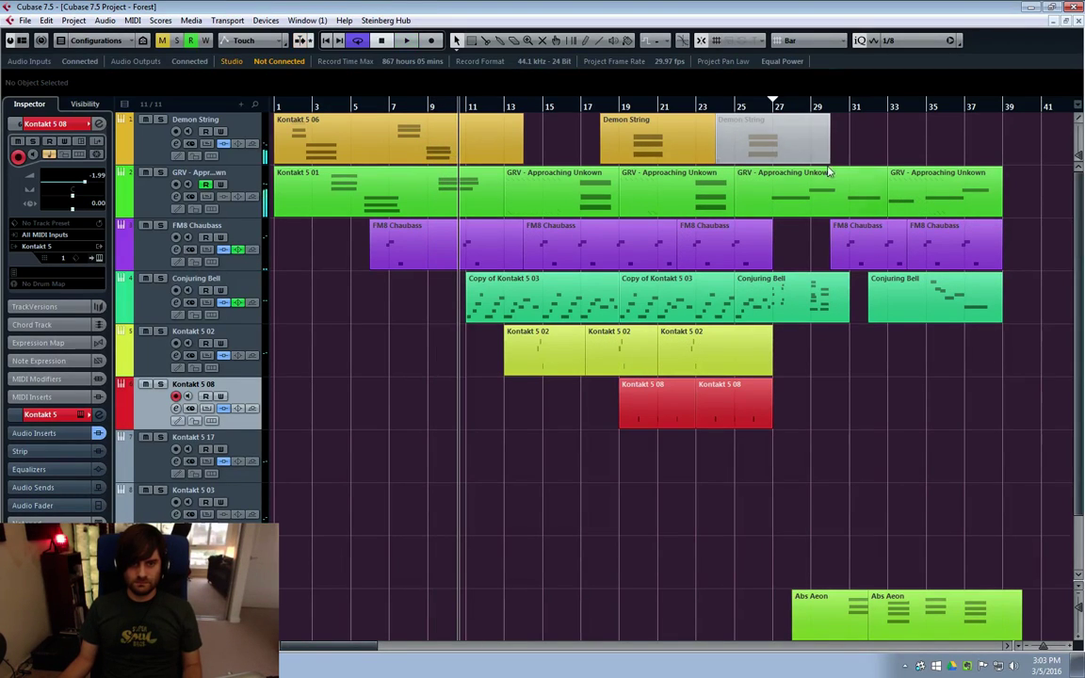
# Play bars 27 to 39 with the Conjuring Bell track selected, and select the Kontakt 5 02 track once playback is stopped
pyautogui.click(130, 275)
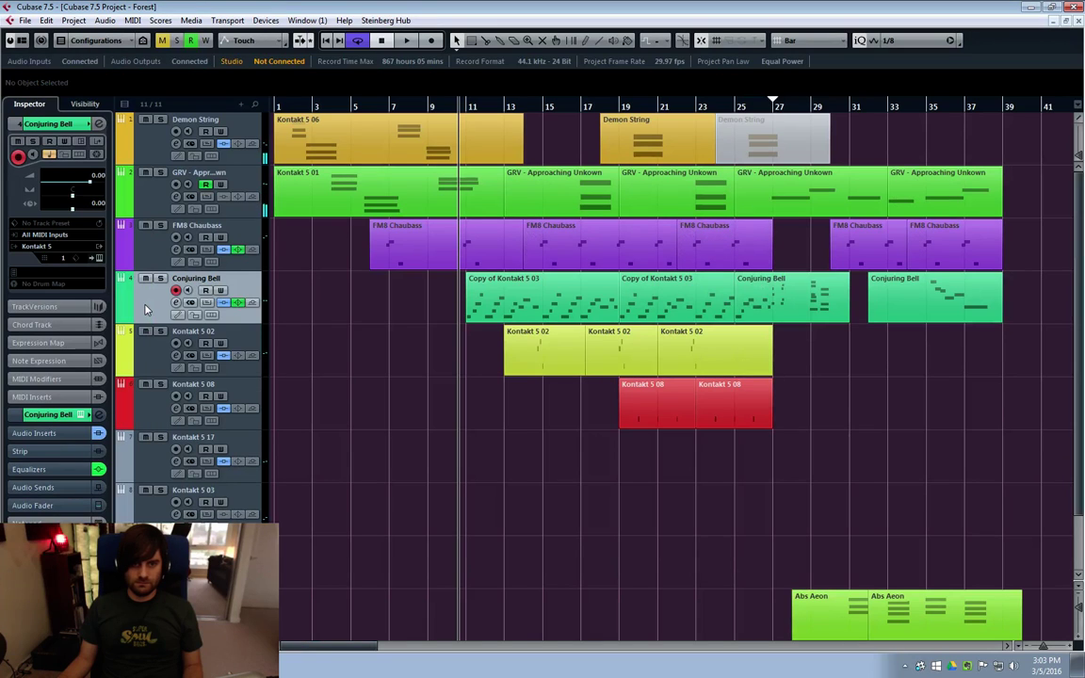
pyautogui.press('KP_1')
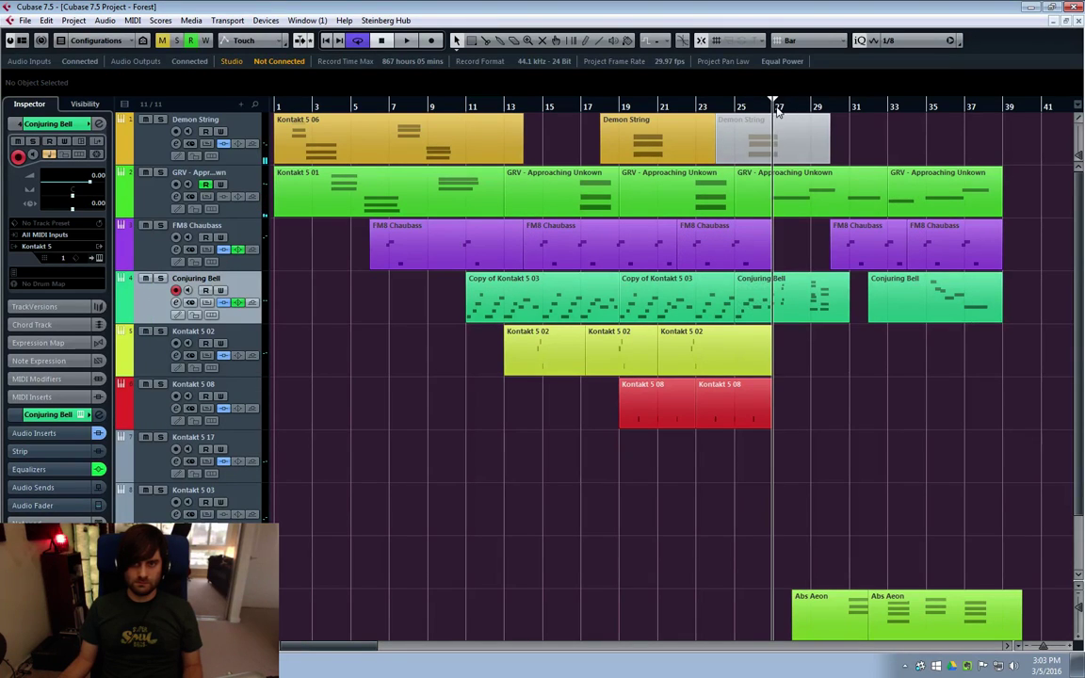
pyautogui.press('space')
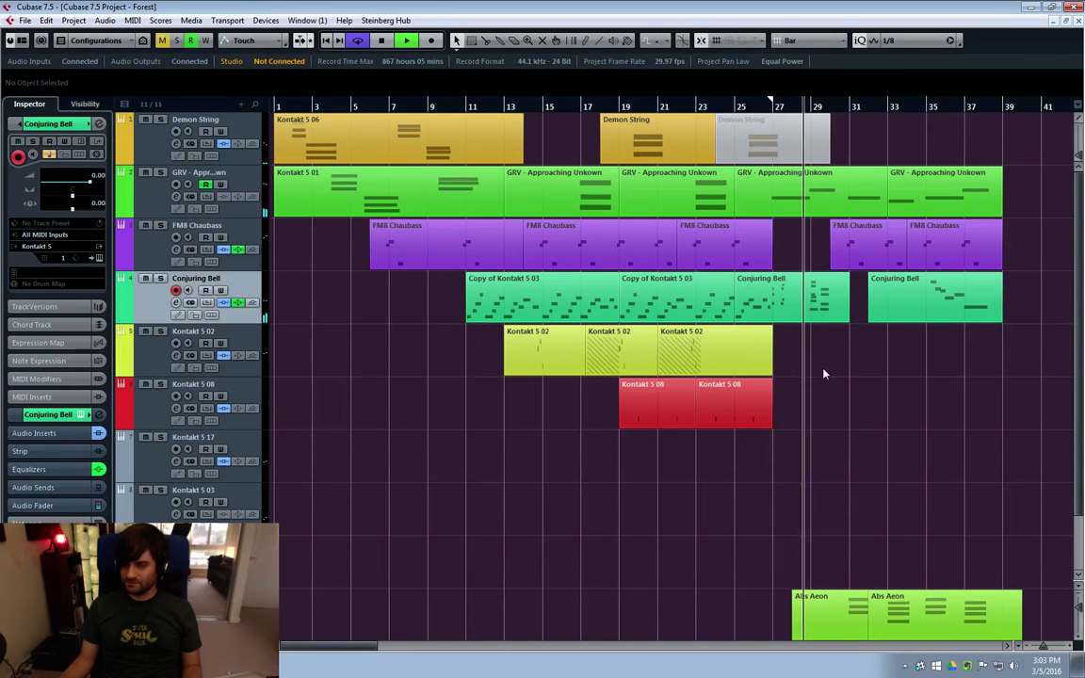
pyautogui.click(896, 456)
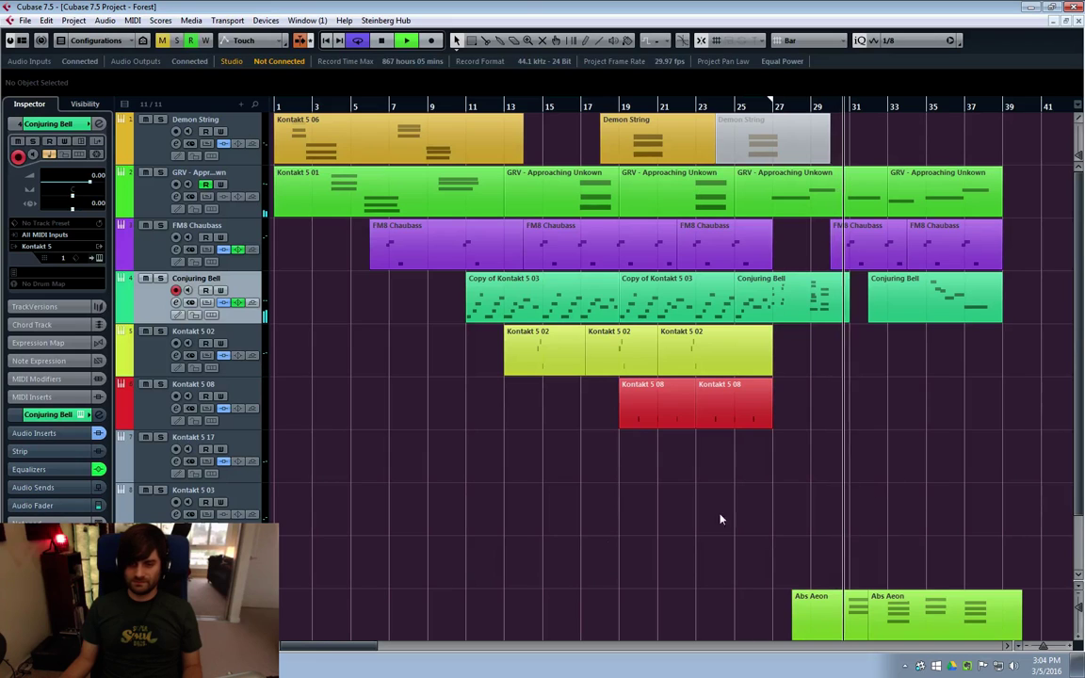
pyautogui.moveTo(331, 650); pyautogui.dragTo(419, 647)
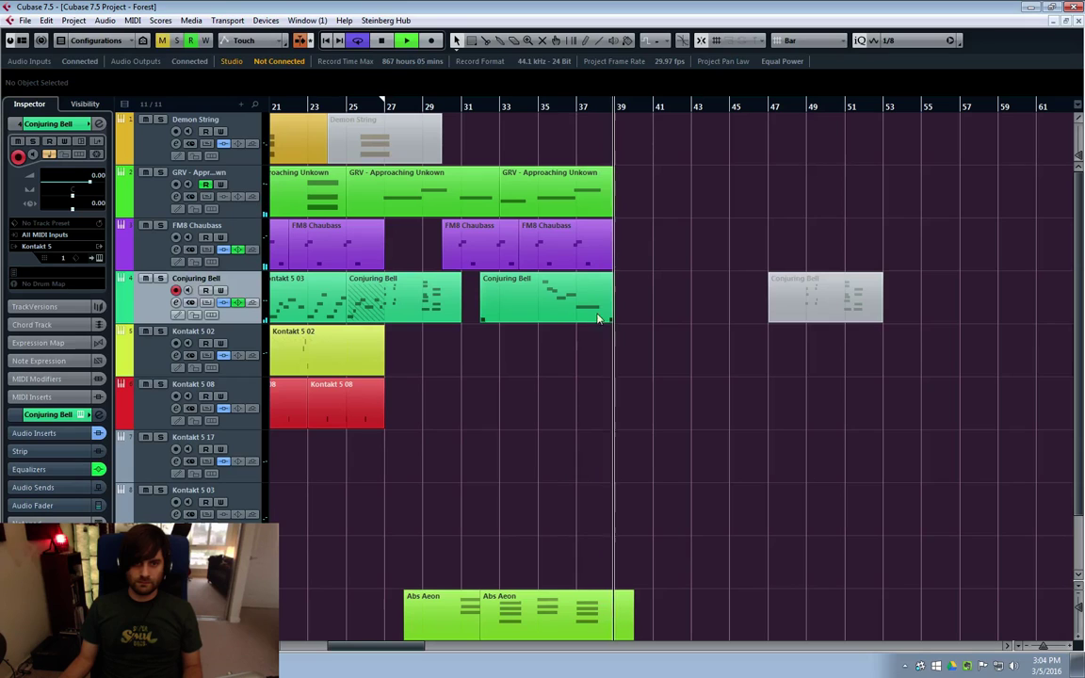
pyautogui.press('space')
pyautogui.click(146, 332)
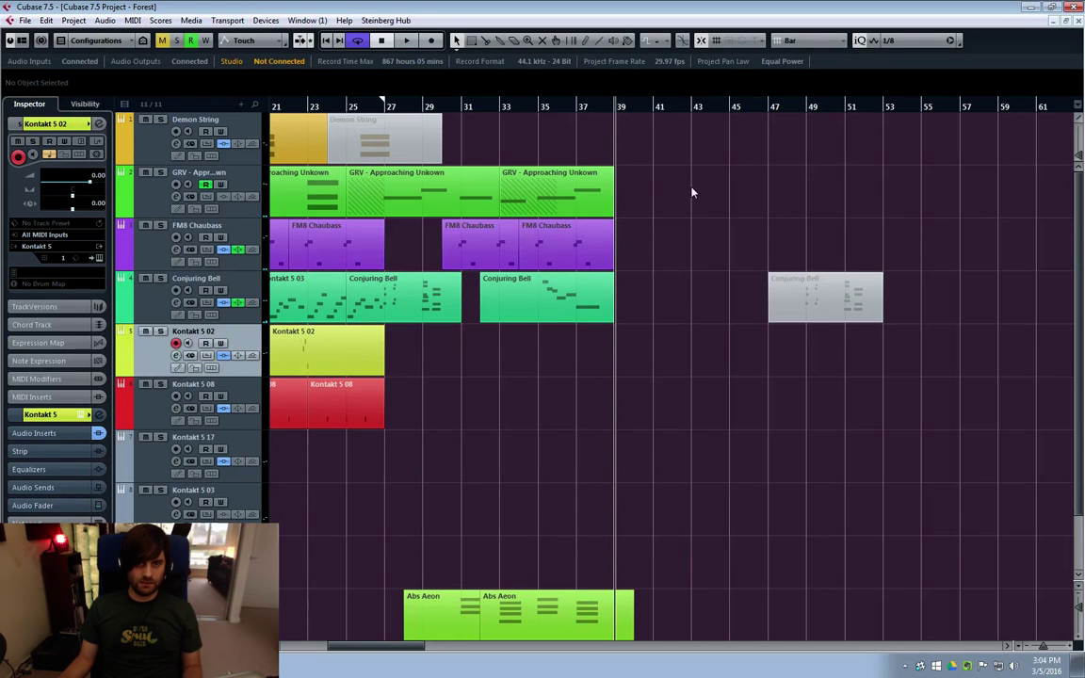
# Duplicate the last Abs Aeon clip and place the copy at bar 36
pyautogui.scroll(-2, 692, 193)
pyautogui.click(612, 532)
pyautogui.hotkey('ctrl', 'd')
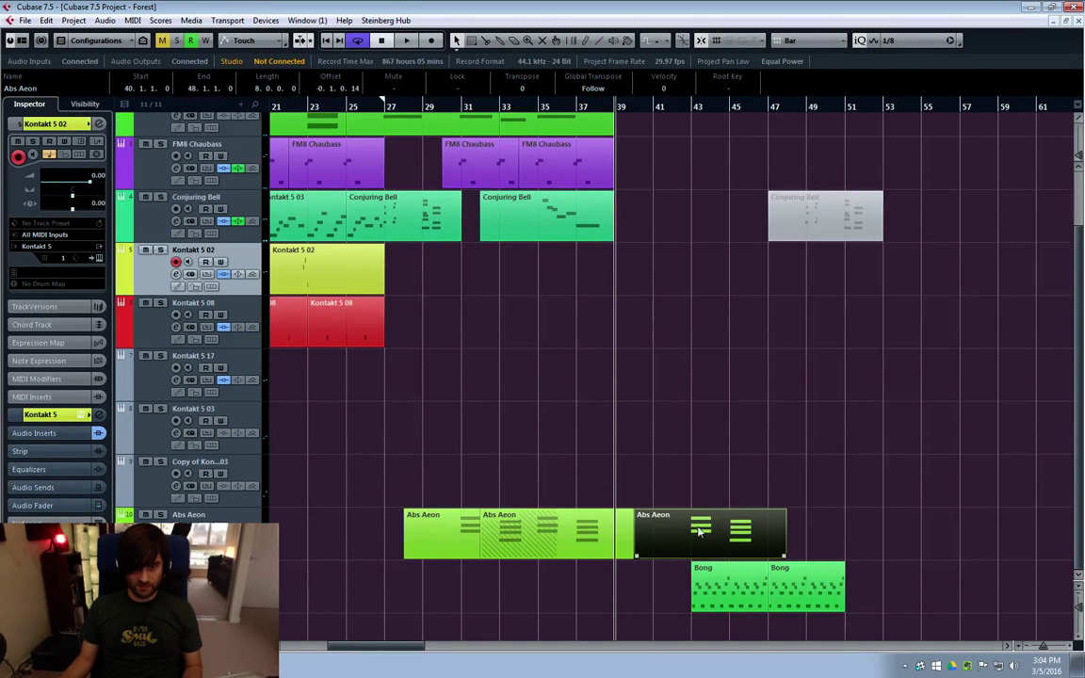
pyautogui.moveTo(700, 530); pyautogui.dragTo(621, 532)
# Duplicate the last FM8 Chaubass clip and place the copy at bar 38
pyautogui.scroll(2, 621, 386)
pyautogui.click(577, 261)
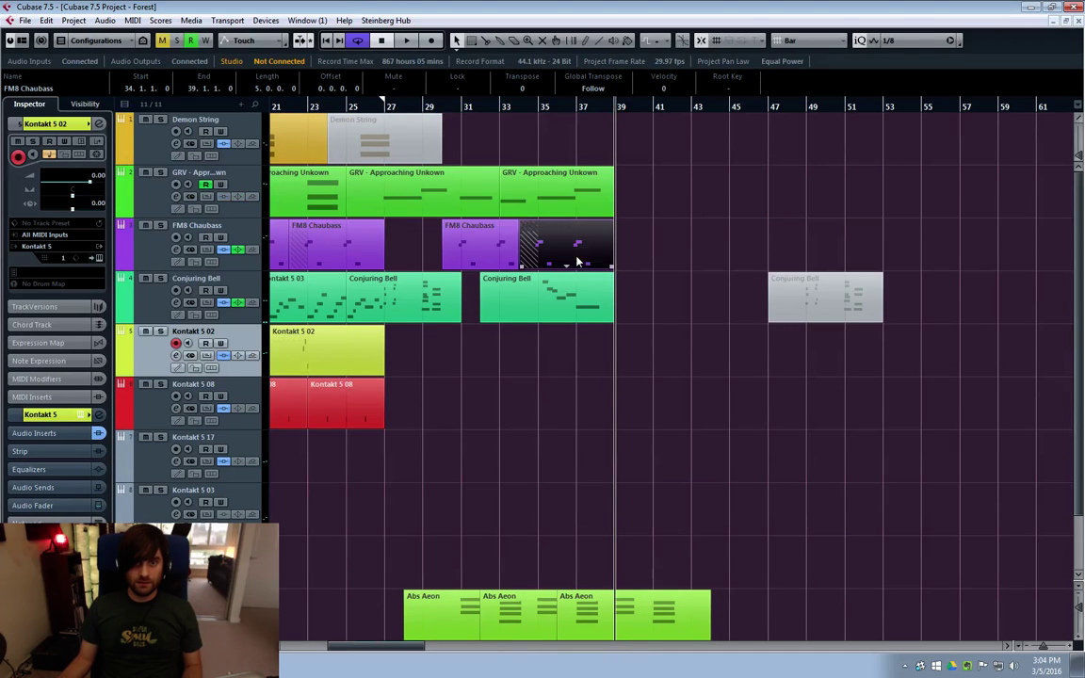
pyautogui.hotkey('ctrl', 'd')
pyautogui.moveTo(670, 250); pyautogui.dragTo(600, 235)
pyautogui.click(595, 194)
pyautogui.hotkey('ctrl', 'd')
pyautogui.moveTo(659, 208); pyautogui.dragTo(622, 207)
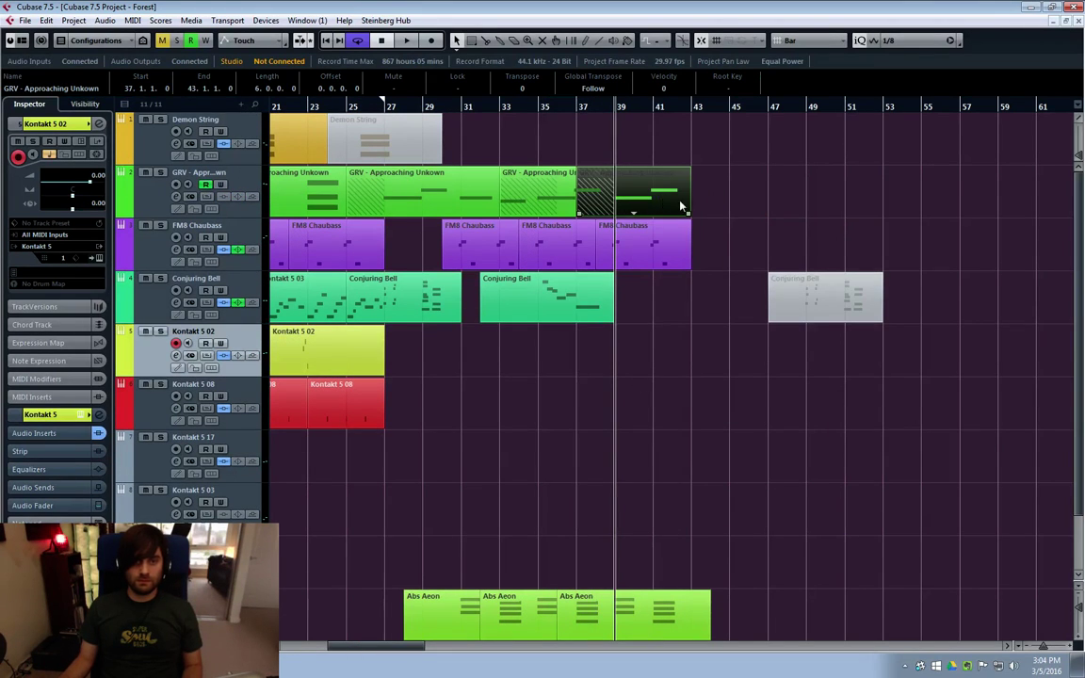
pyautogui.hotkey('ctrl', 'z')
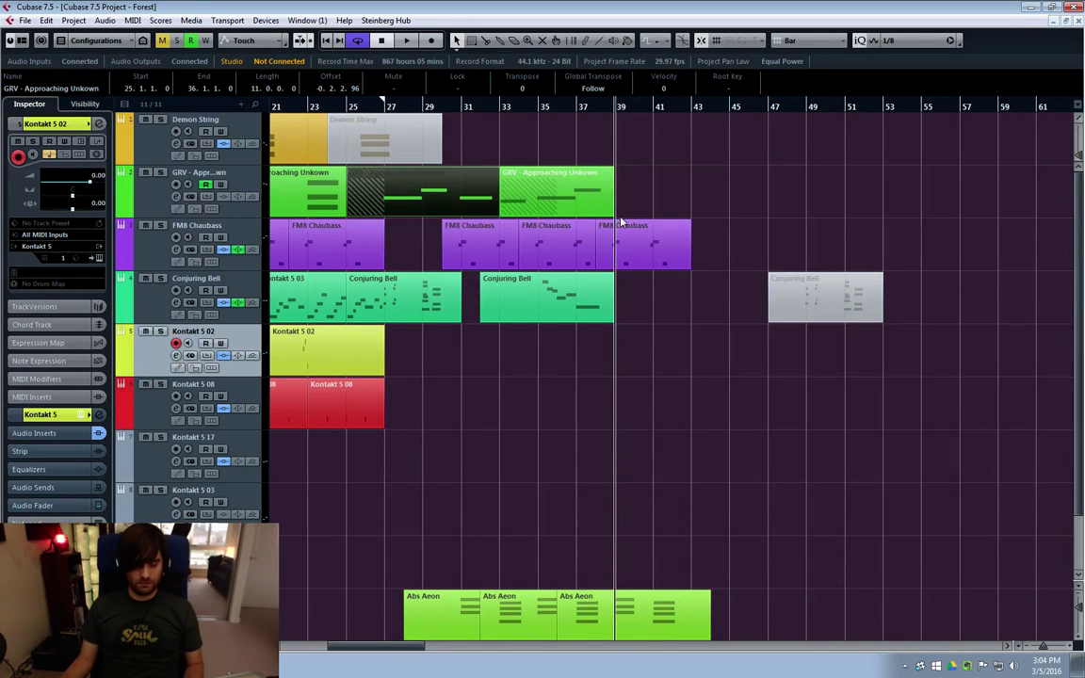
# Duplicate the GRV - Approaching Unkown clip that starts at bar 25, place the copy at bar 37, and play back from around bar 25
pyautogui.hotkey('ctrl', 'd')
pyautogui.moveTo(674, 200); pyautogui.dragTo(697, 201)
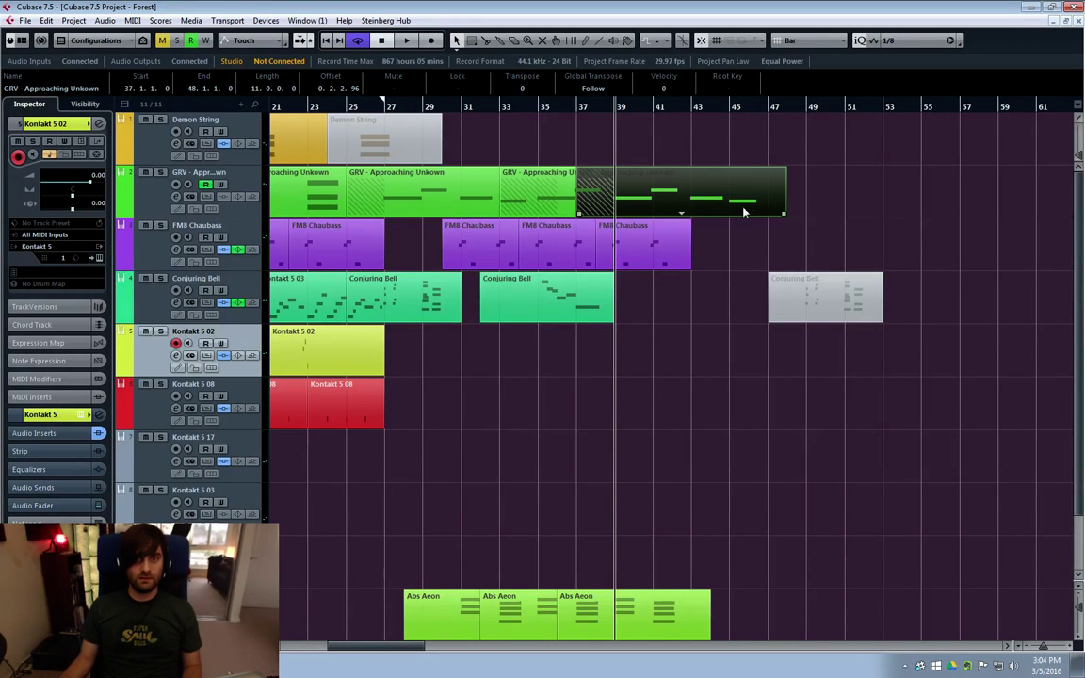
pyautogui.doubleClick(356, 106)
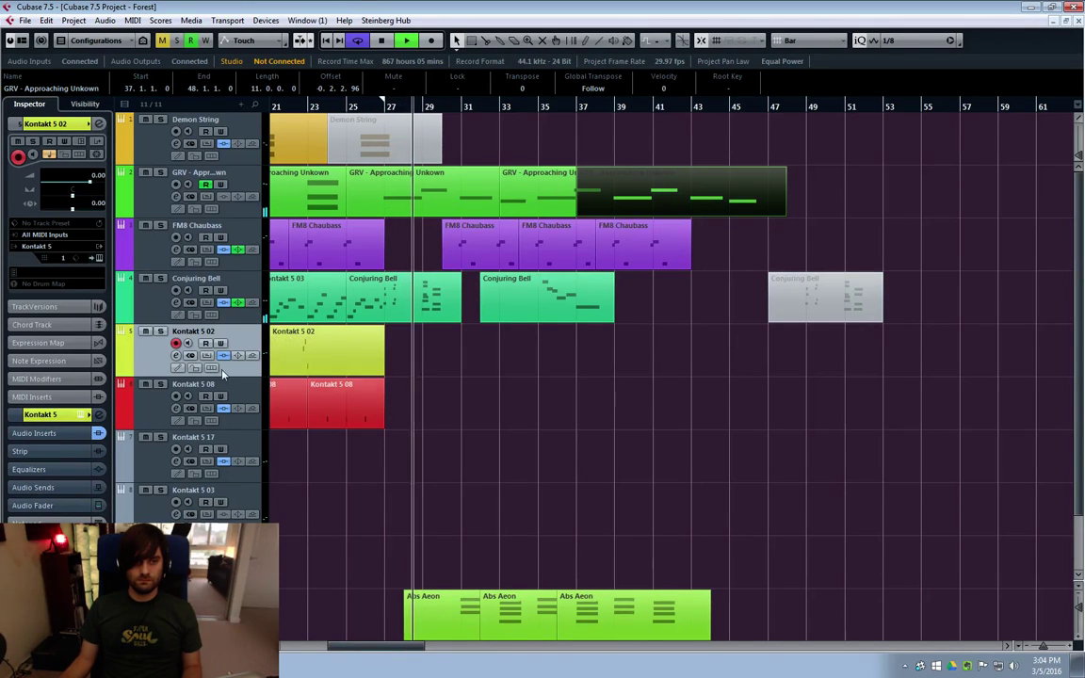
# Copy the Conjuring Bell clip at bar 32 to the Kontakt 5 02 track at bar 36 and transpose the copy's notes up two octaves
pyautogui.moveTo(524, 303); pyautogui.dragTo(611, 368)
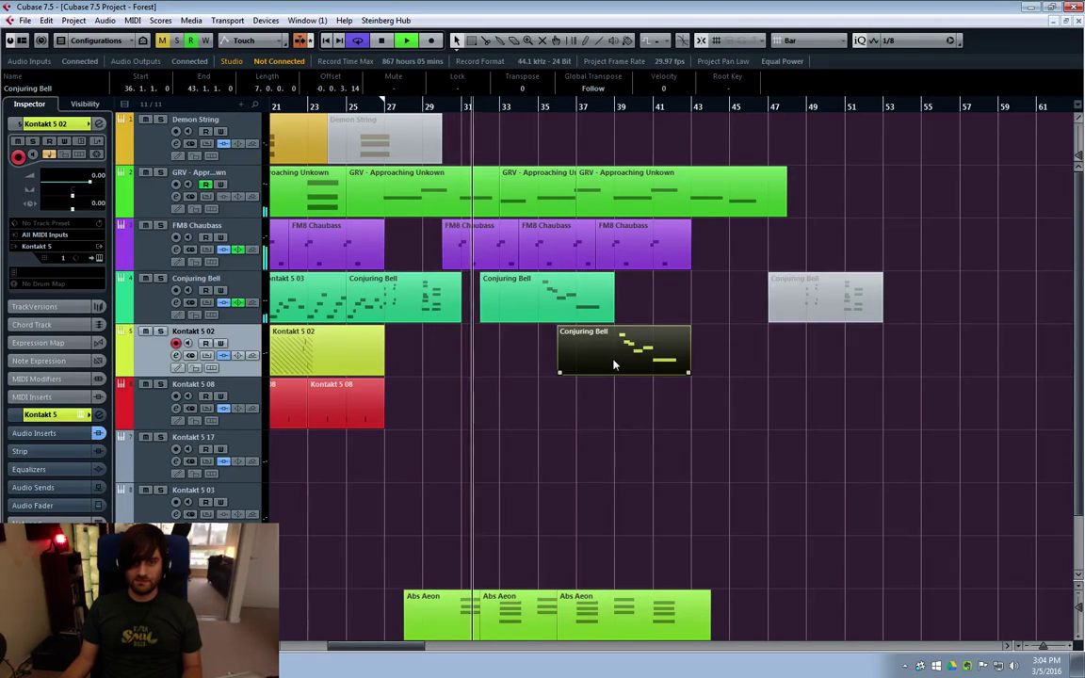
pyautogui.doubleClick(611, 368)
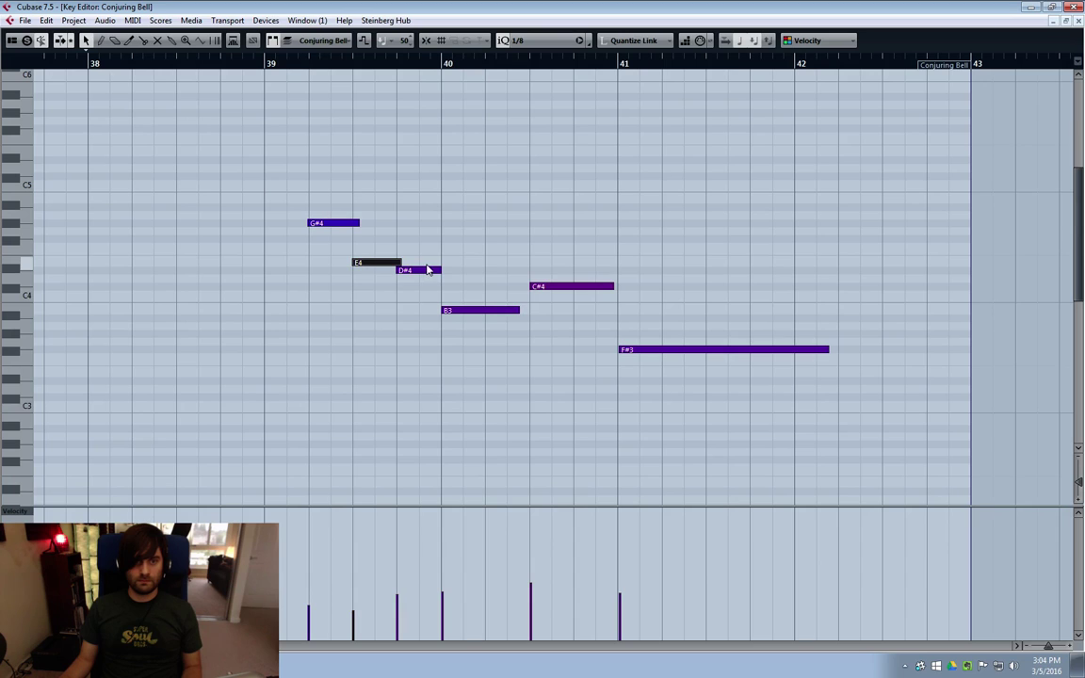
pyautogui.hotkey('ctrl', 'a')
pyautogui.hotkey('shift', 'Up')
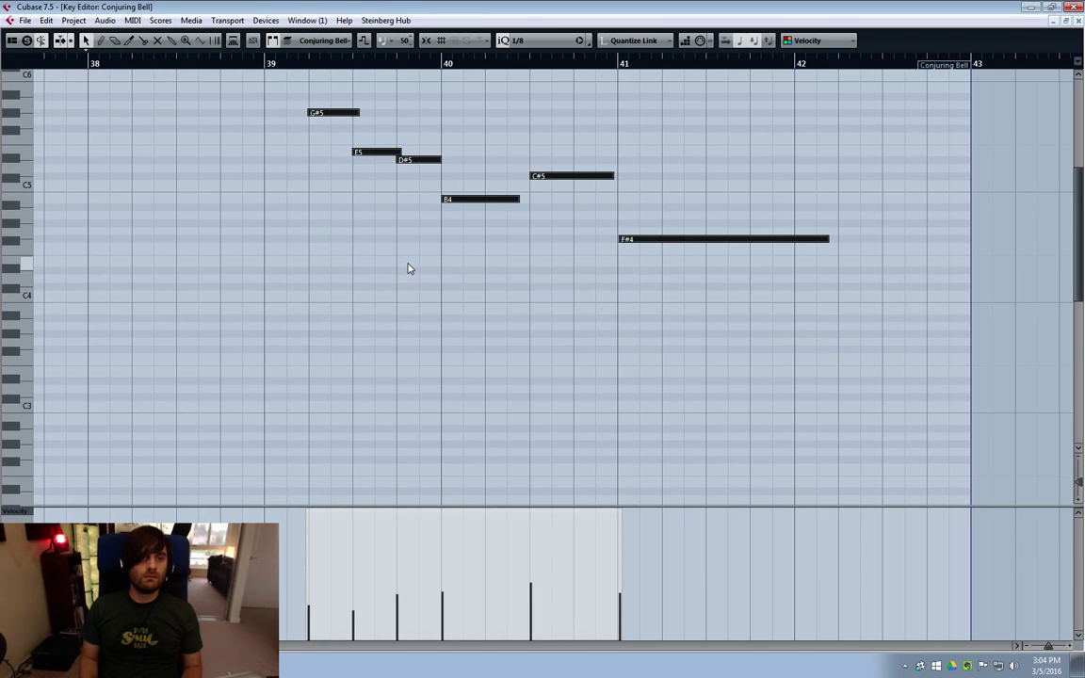
pyautogui.hotkey('shift', 'Up')
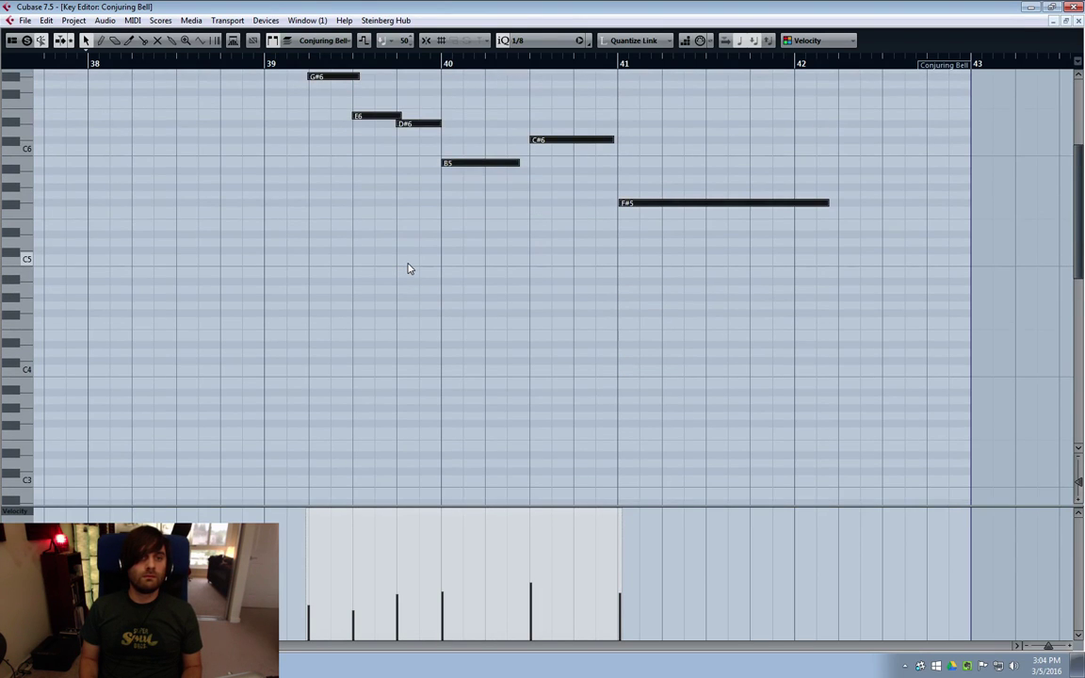
pyautogui.hotkey('shift', 'Up')
pyautogui.hotkey('ctrl', 'z')
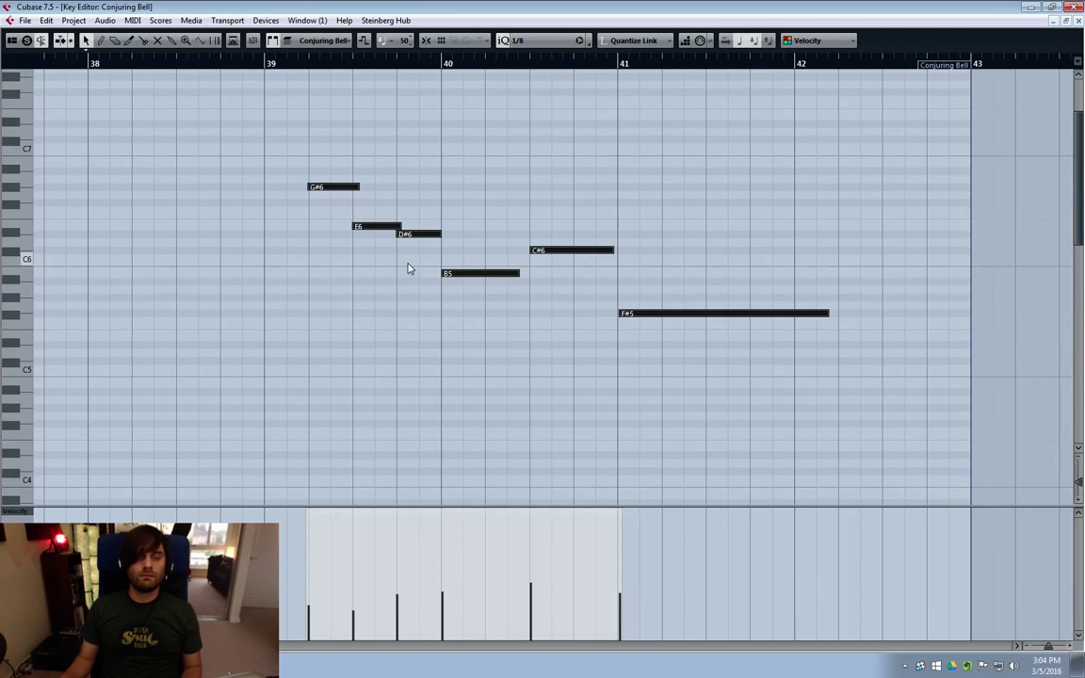
# Shorten all six notes of the copied Conjuring Bell clip to about half a beat each and close the note editor
pyautogui.click(364, 231)
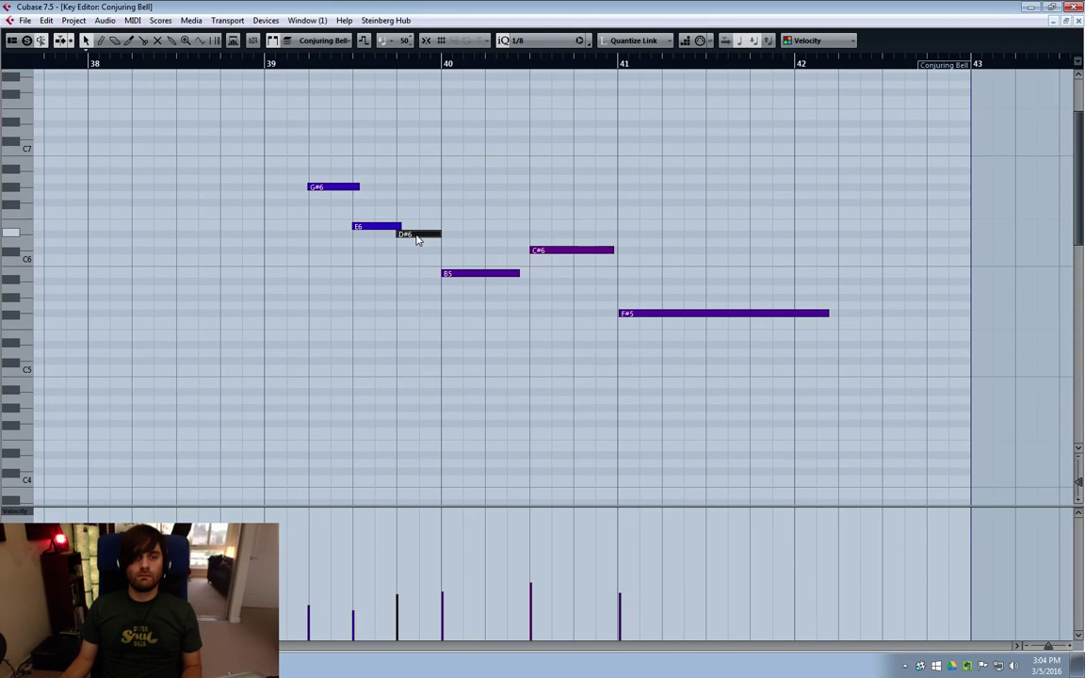
pyautogui.moveTo(623, 201); pyautogui.dragTo(464, 274)
pyautogui.moveTo(438, 233); pyautogui.dragTo(374, 229)
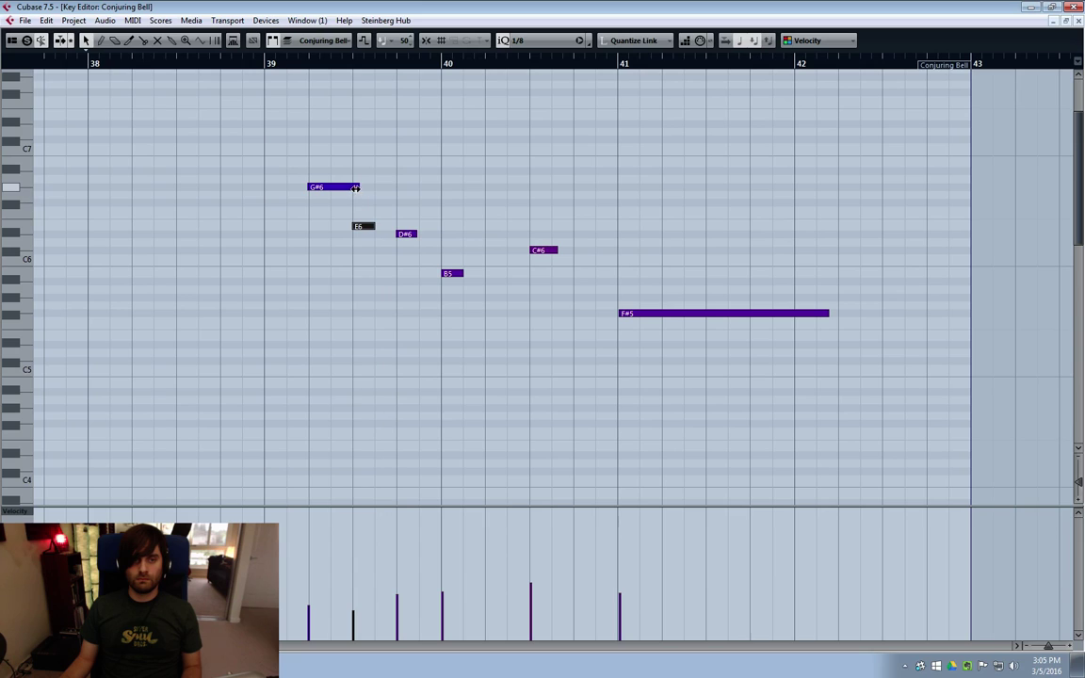
pyautogui.moveTo(355, 187); pyautogui.dragTo(329, 188)
pyautogui.moveTo(822, 316); pyautogui.dragTo(638, 316)
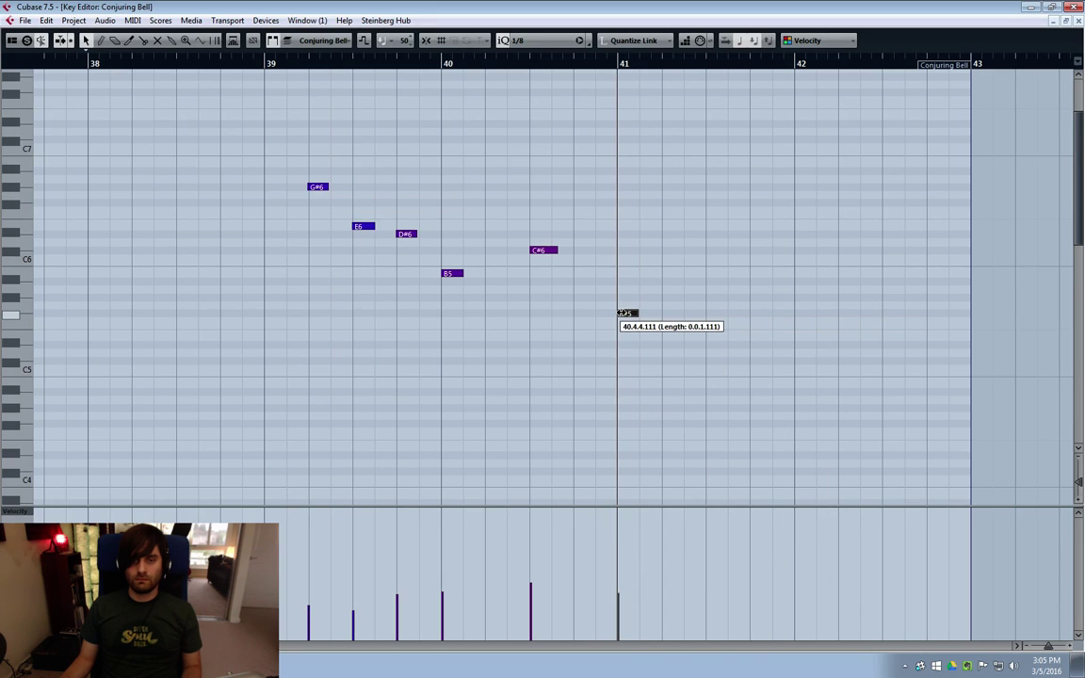
pyautogui.moveTo(683, 199); pyautogui.dragTo(193, 366)
pyautogui.keyDown('shift'); pyautogui.click(317, 187); pyautogui.keyUp('shift')
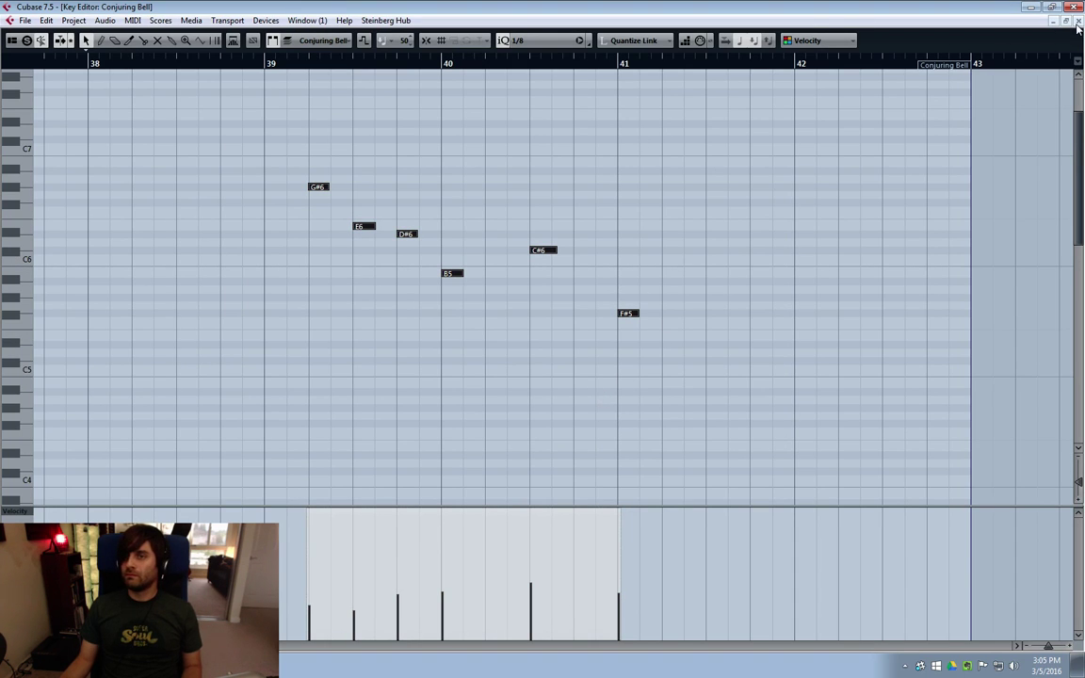
pyautogui.click(1077, 21)
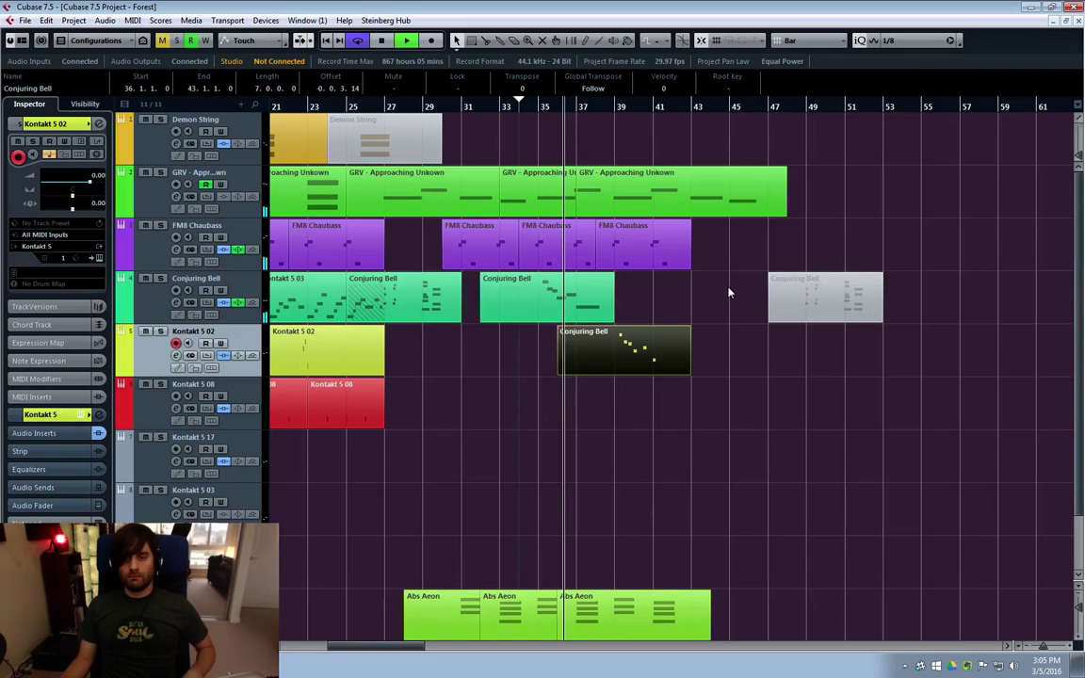
# Transpose all notes of the Conjuring Bell clip on the Kontakt 5 02 track up one more octave and close the note editor
pyautogui.click(705, 348)
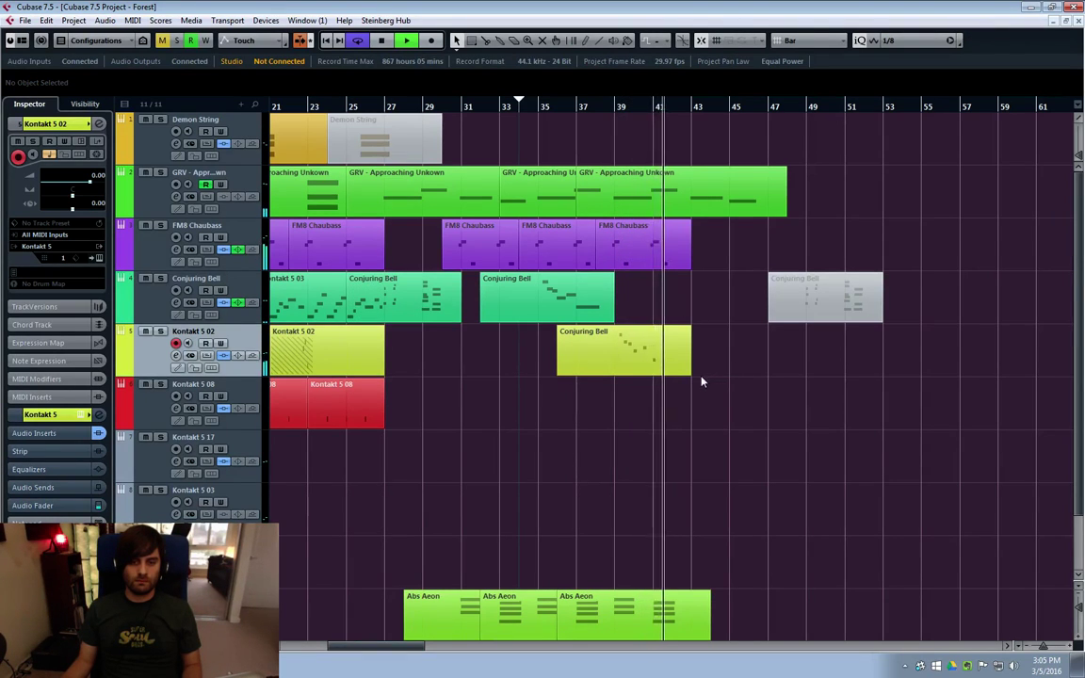
pyautogui.click(624, 349)
pyautogui.doubleClick(624, 349)
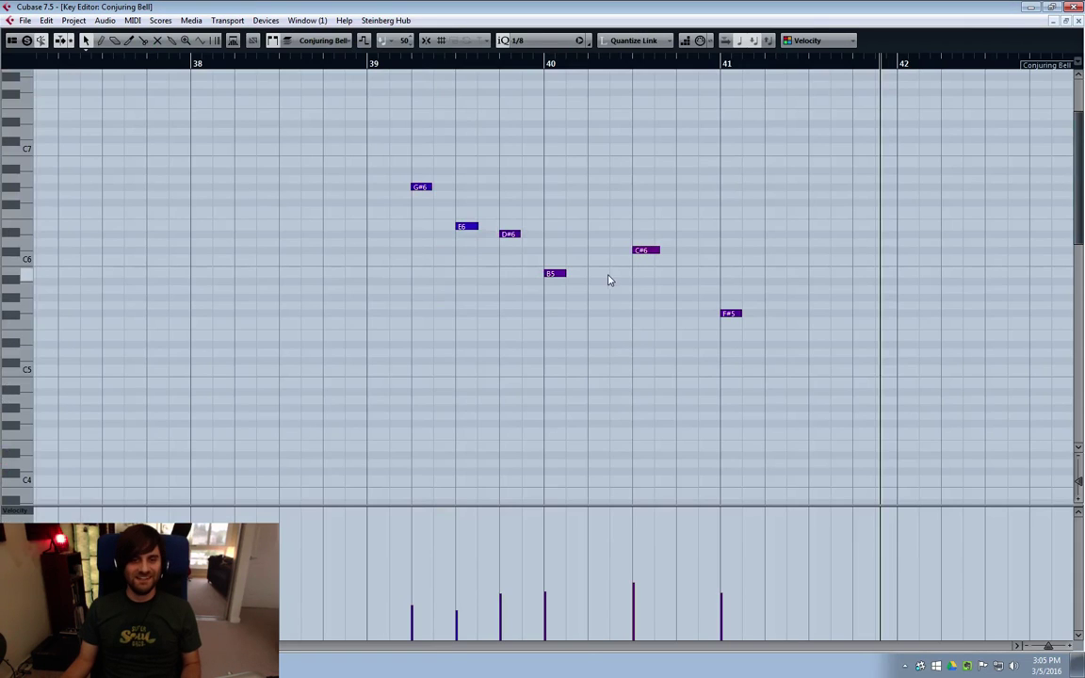
pyautogui.moveTo(749, 132); pyautogui.dragTo(353, 366)
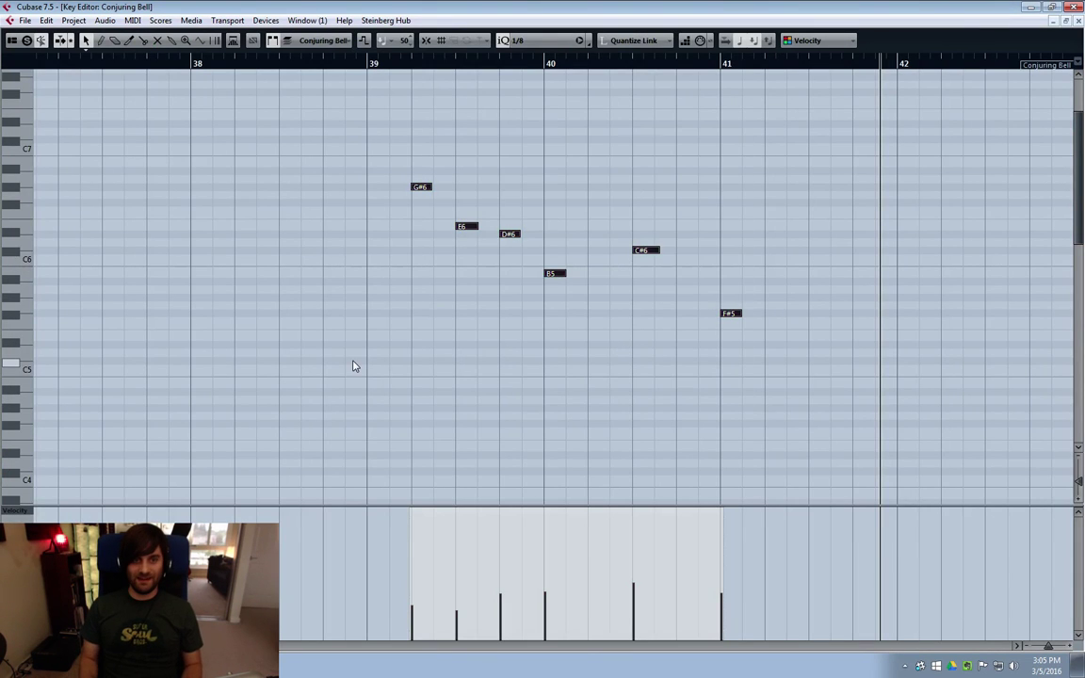
pyautogui.click(1077, 20)
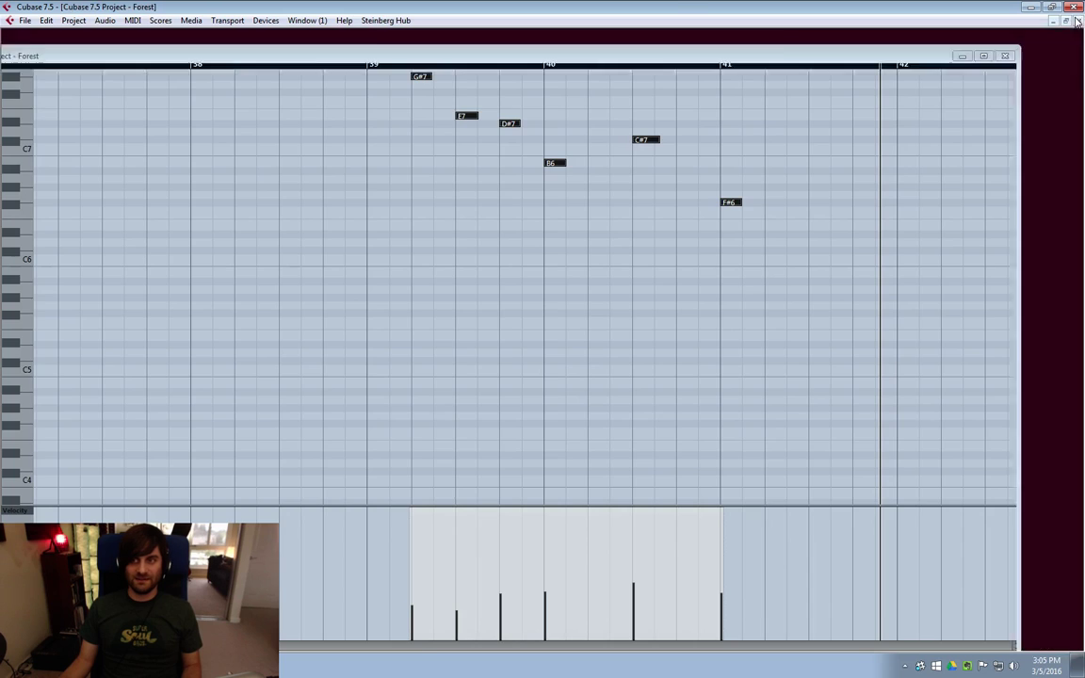
# Set the playback position near bar 35 and move the muted Conjuring Bell clip to bar 53
pyautogui.click(545, 109)
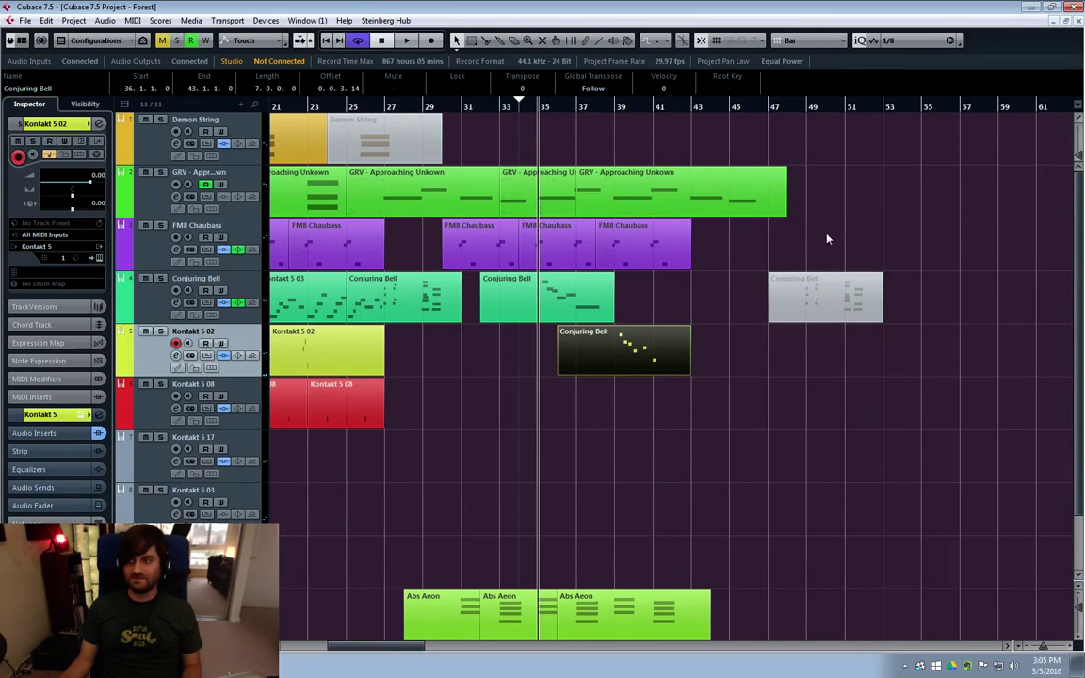
pyautogui.moveTo(875, 308); pyautogui.dragTo(935, 304)
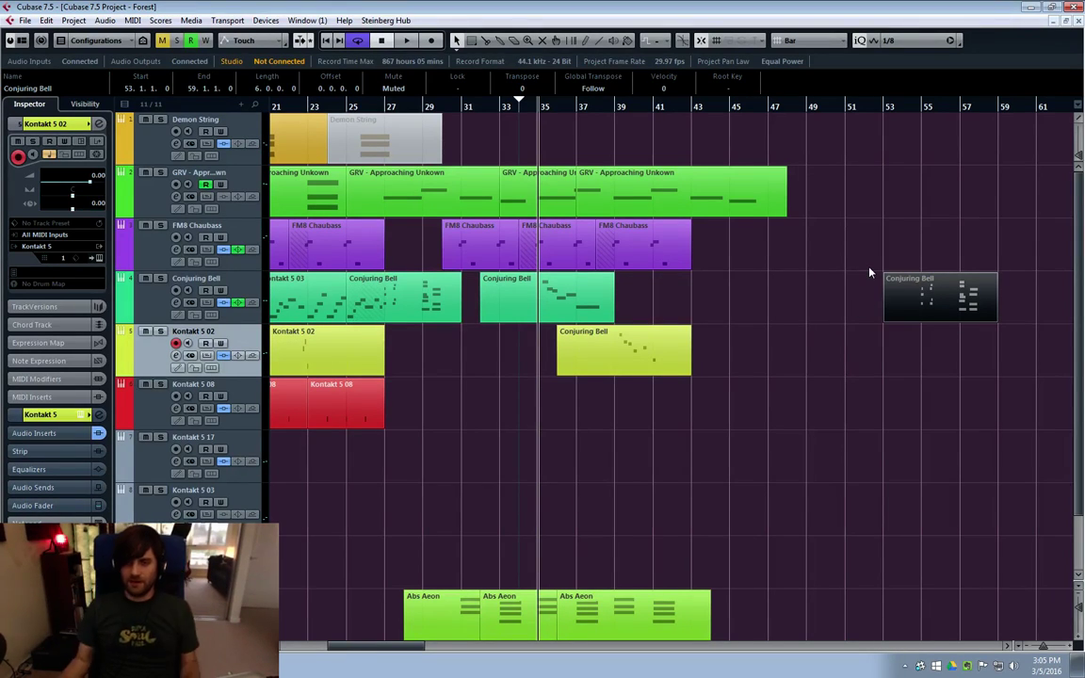
pyautogui.click(749, 356)
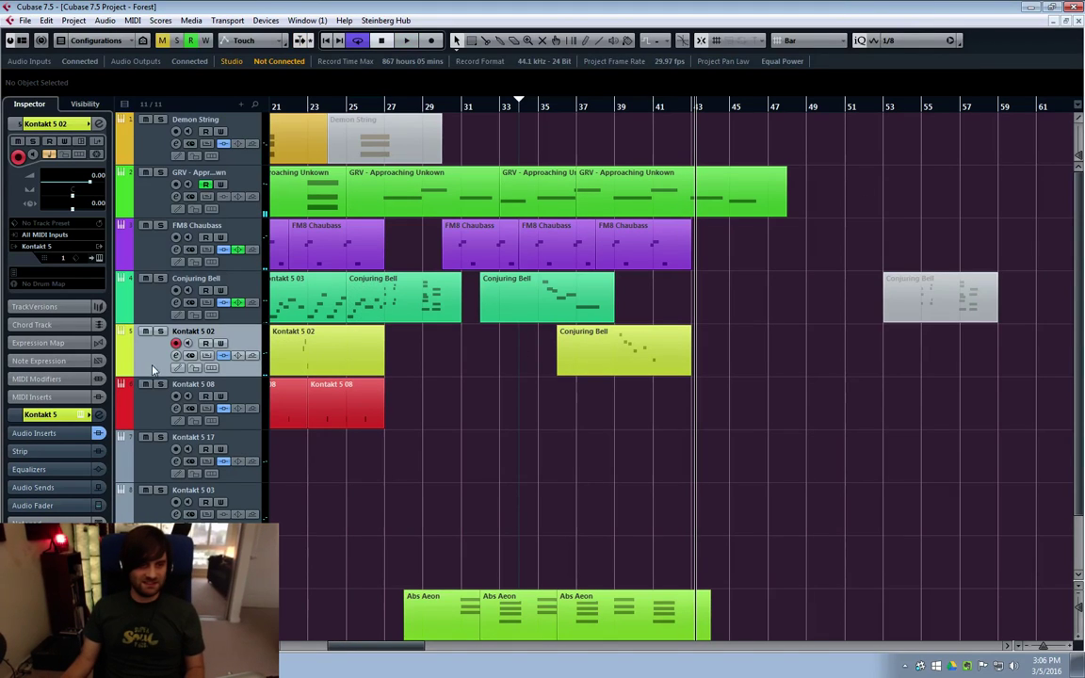
# Show the Kontakt 5 02 track's volume automation and add points at bar 32 and at bar 34, the second at -3.23
pyautogui.click(122, 372)
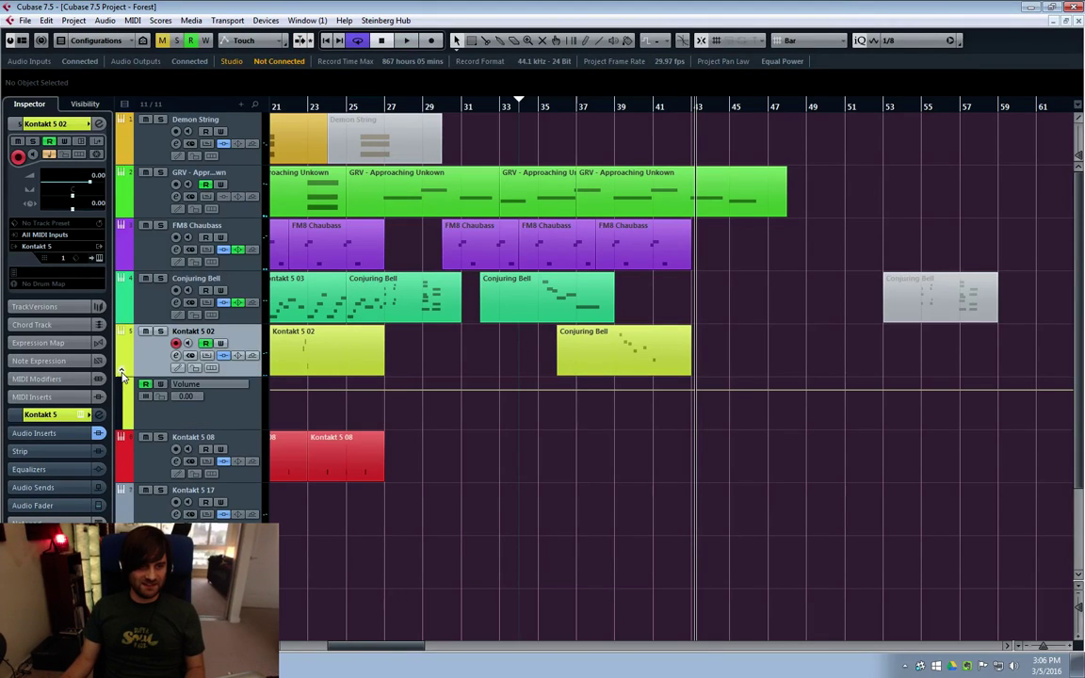
pyautogui.click(479, 396)
pyautogui.moveTo(512, 389); pyautogui.dragTo(518, 397)
# Play the arrangement from about bar 26 to hear the volume automation against the other parts
pyautogui.click(377, 106)
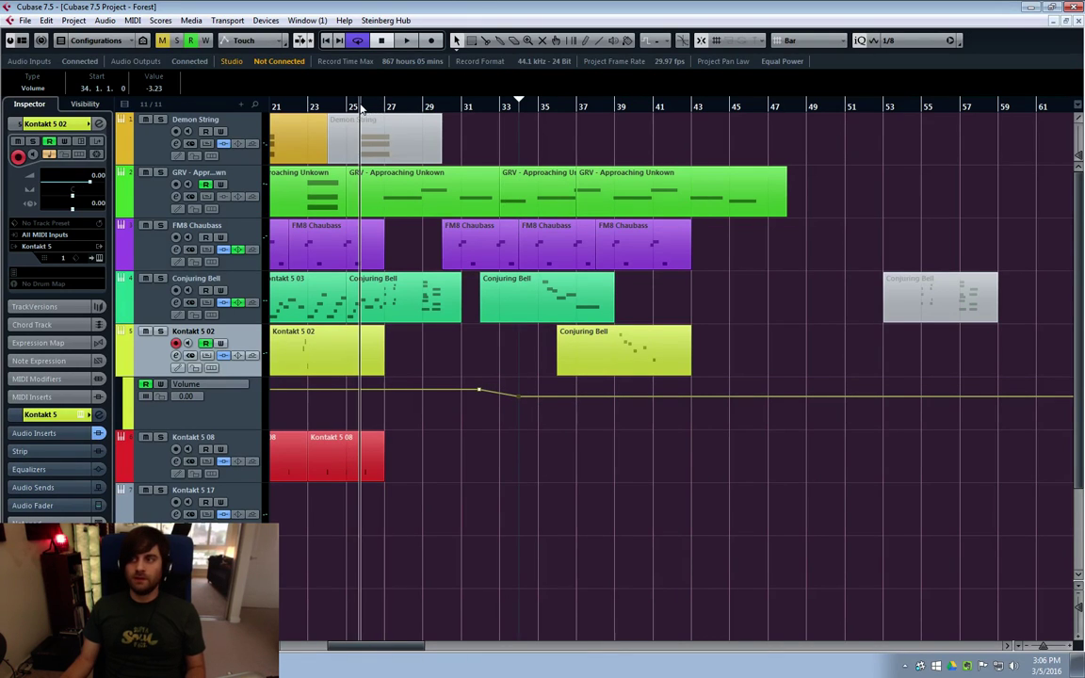
pyautogui.press('space')
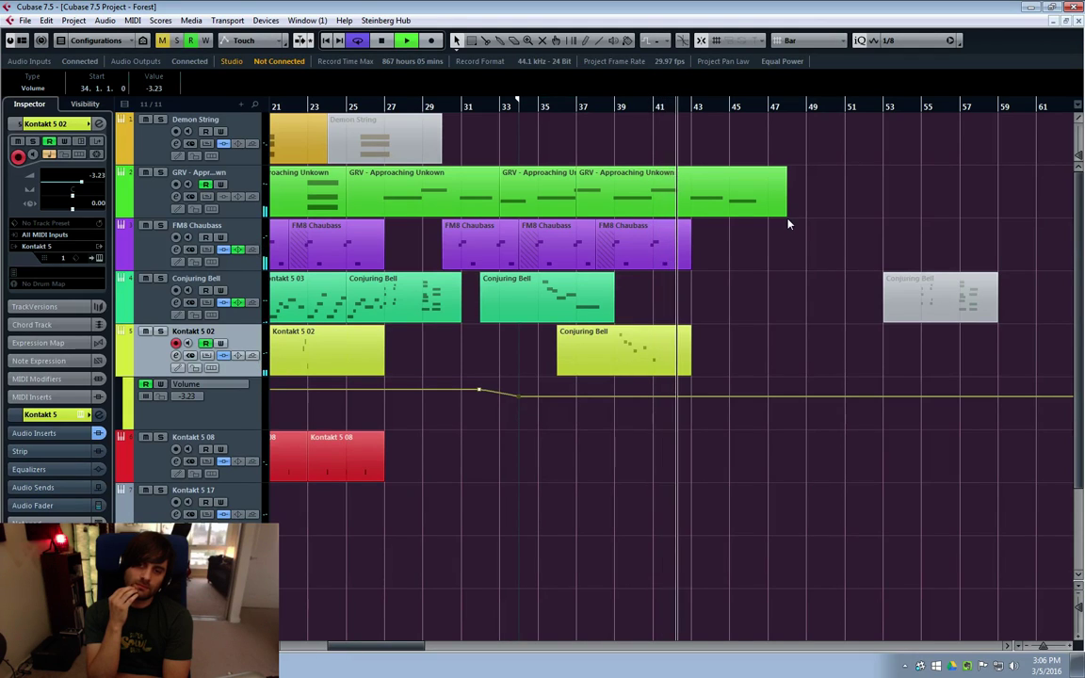
pyautogui.press('space')
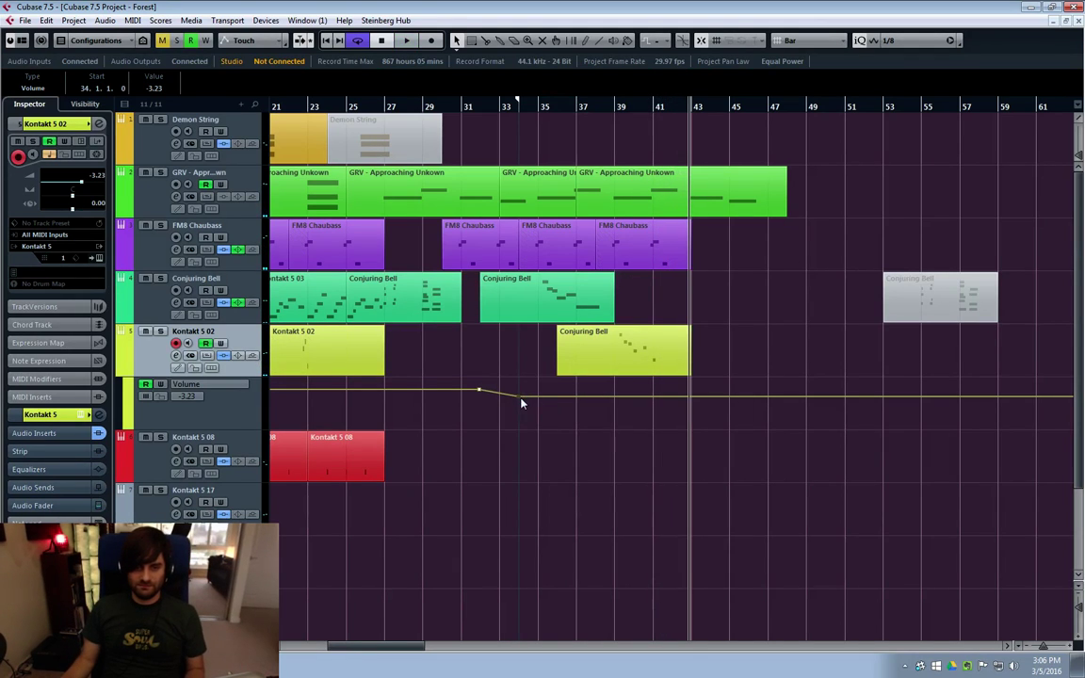
# Move the second volume automation point to bar 35 at -8.08 and play the section again
pyautogui.moveTo(523, 403); pyautogui.dragTo(533, 409)
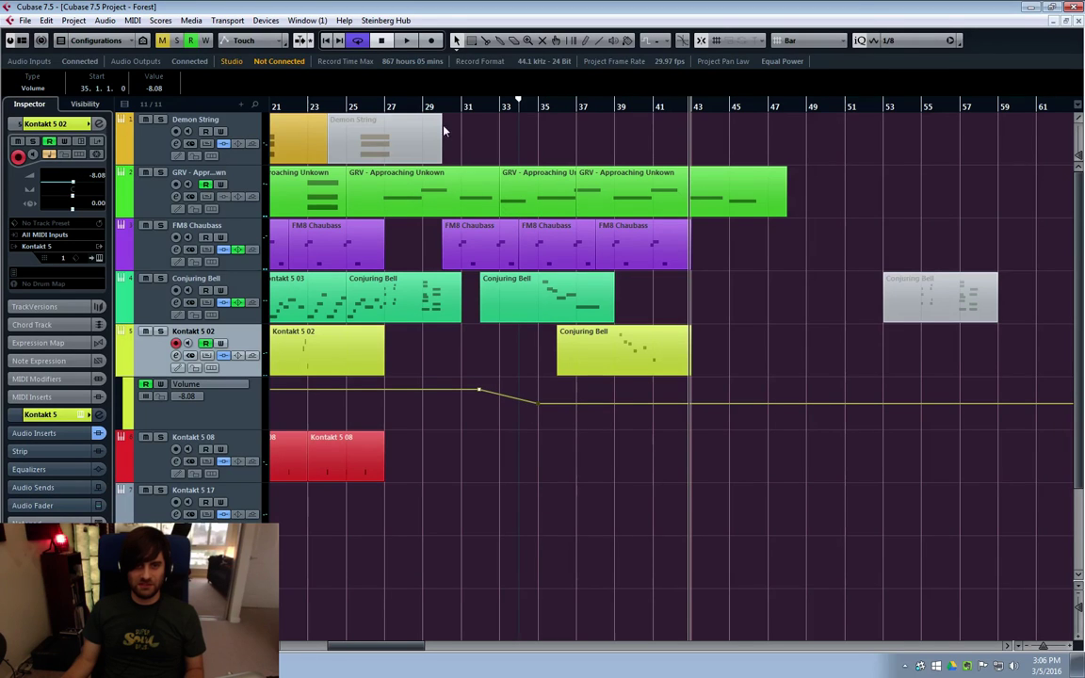
pyautogui.click(396, 111)
pyautogui.press('space')
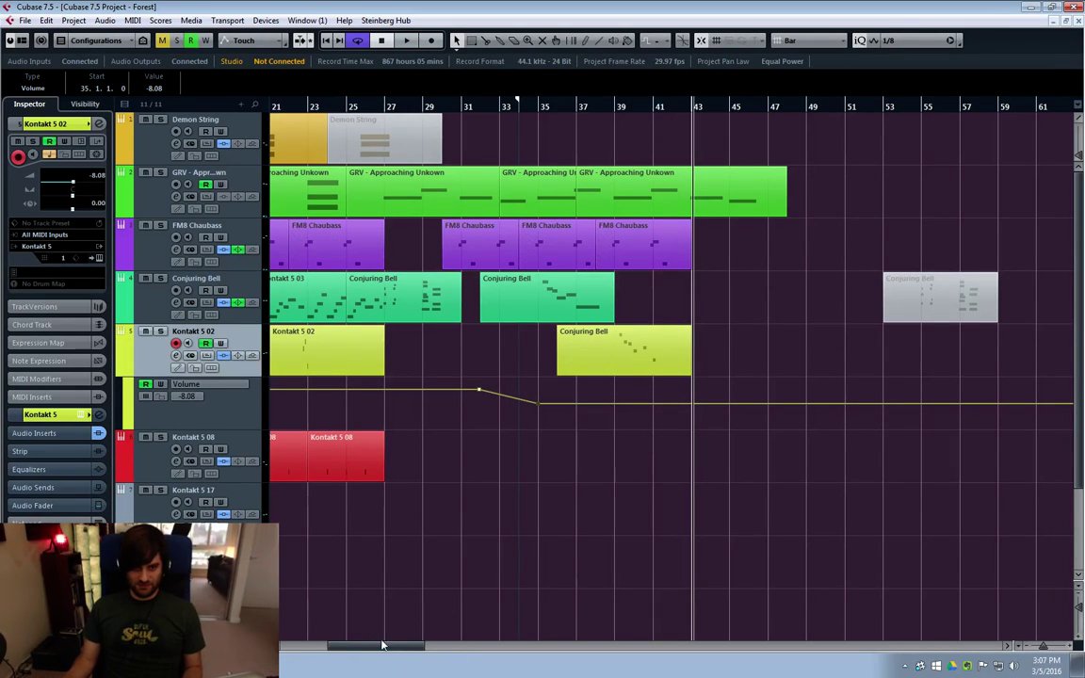
# Switch the ruler to time display to check the arrangement's length, and return it to bars
pyautogui.moveTo(381, 645); pyautogui.dragTo(363, 668)
pyautogui.press('.')
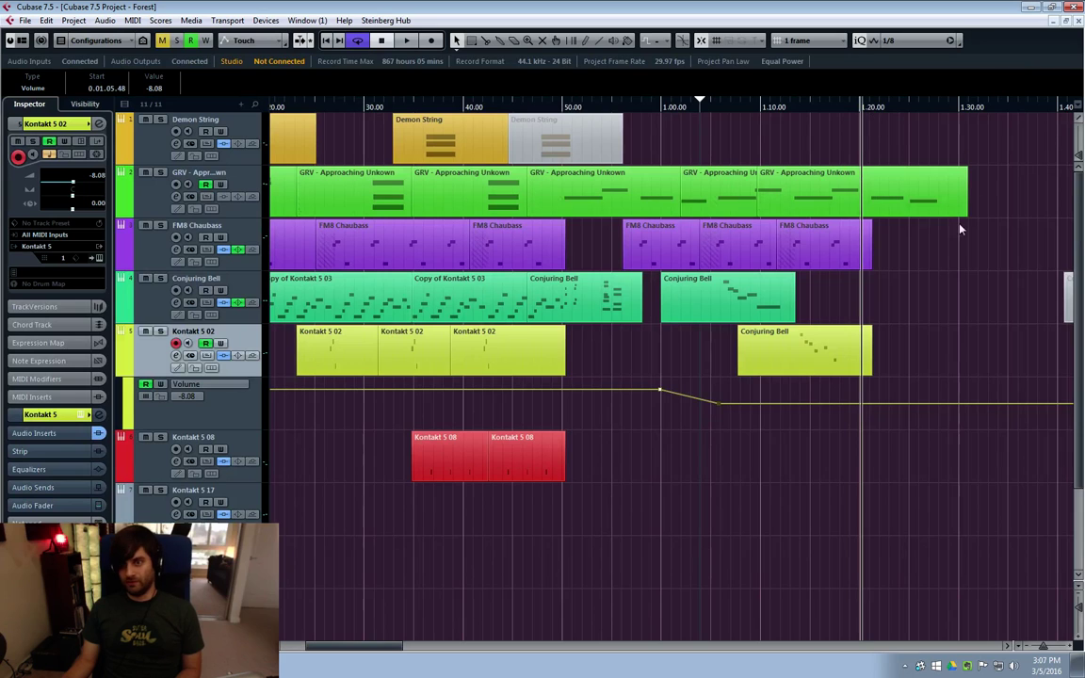
pyautogui.press('.')
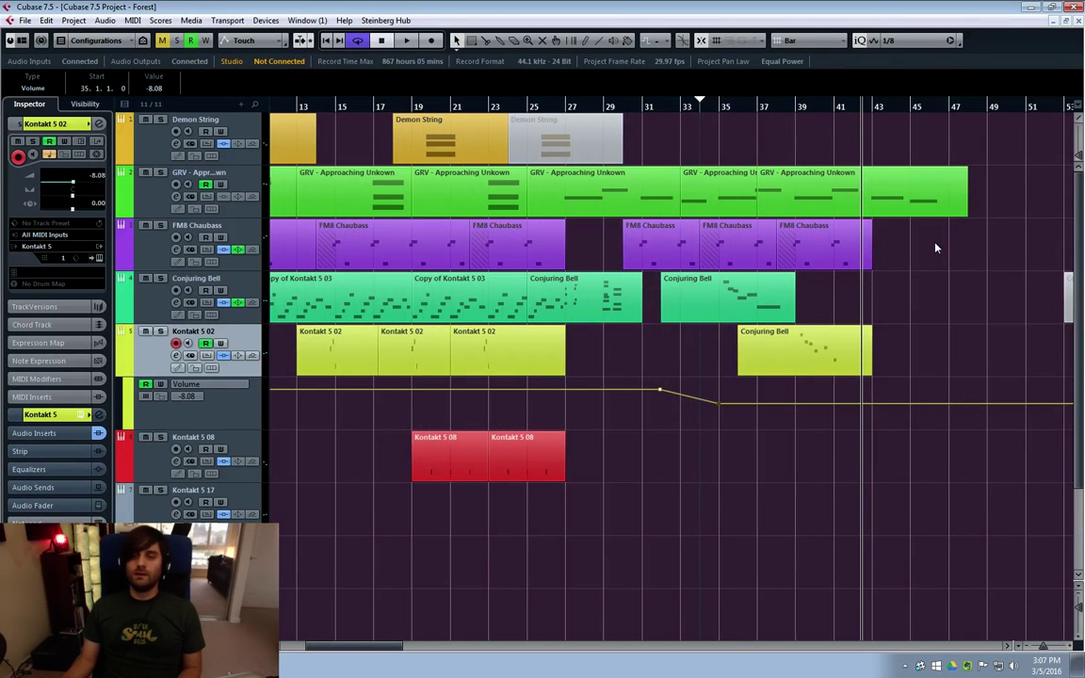
# Hide the Kontakt 5 02 automation lane and play the arrangement from the beginning
pyautogui.hscroll(-5, 935, 248)
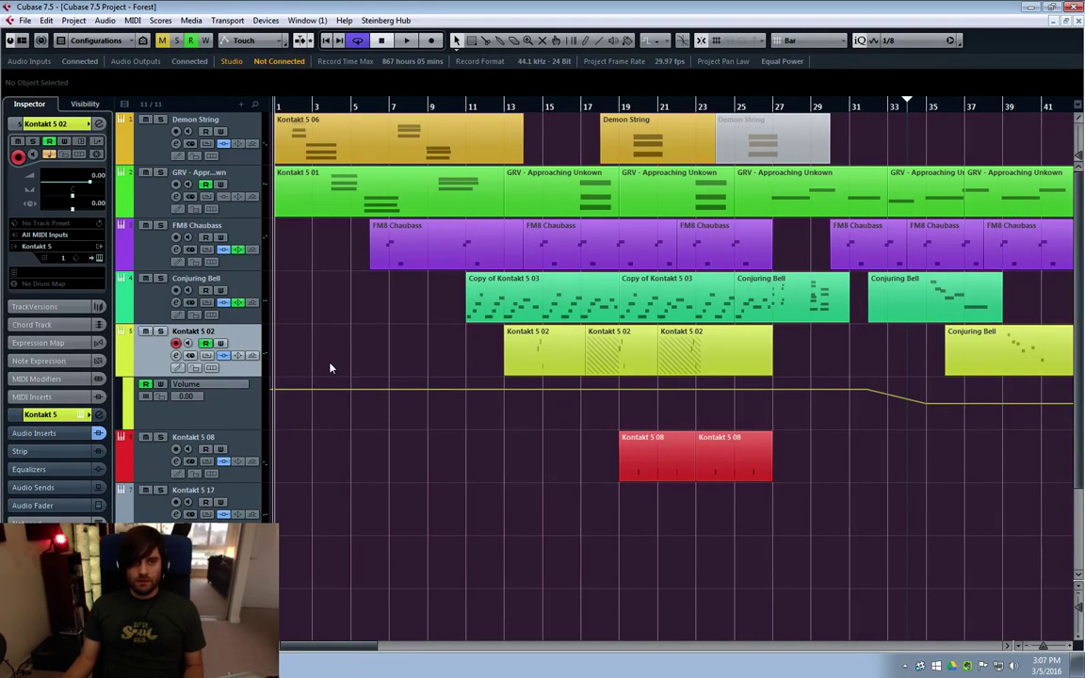
pyautogui.click(122, 371)
pyautogui.press('space')
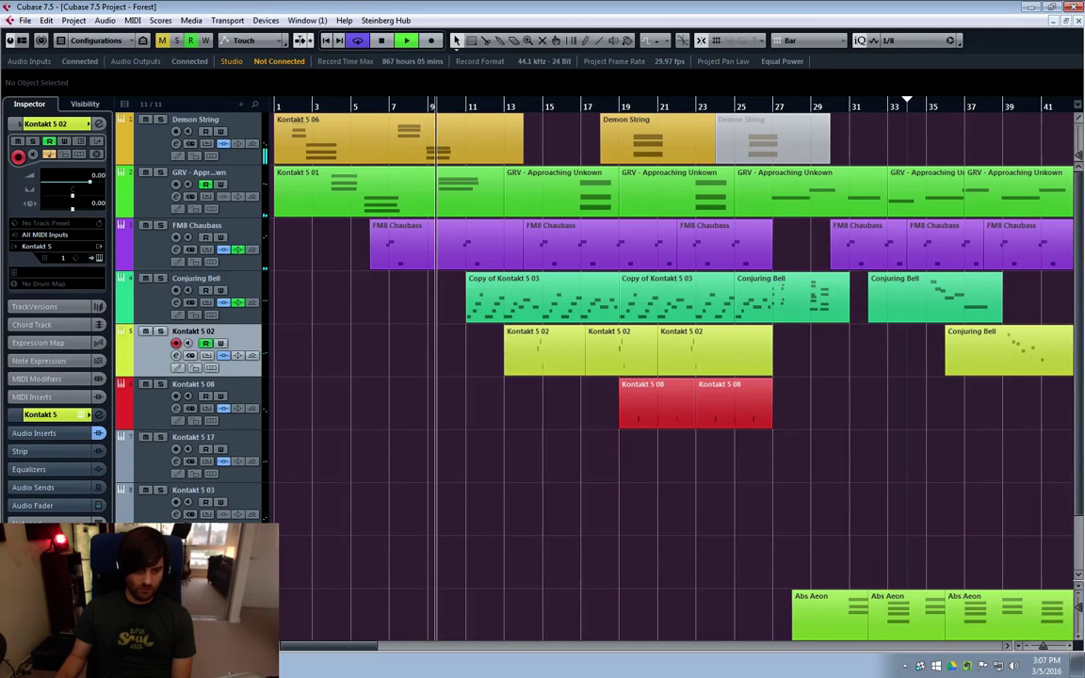
# Move the Abs Aeon track directly below Kontakt 5 08 and delete the muted Demon String clip at bar 24
pyautogui.moveTo(188, 598); pyautogui.dragTo(165, 461)
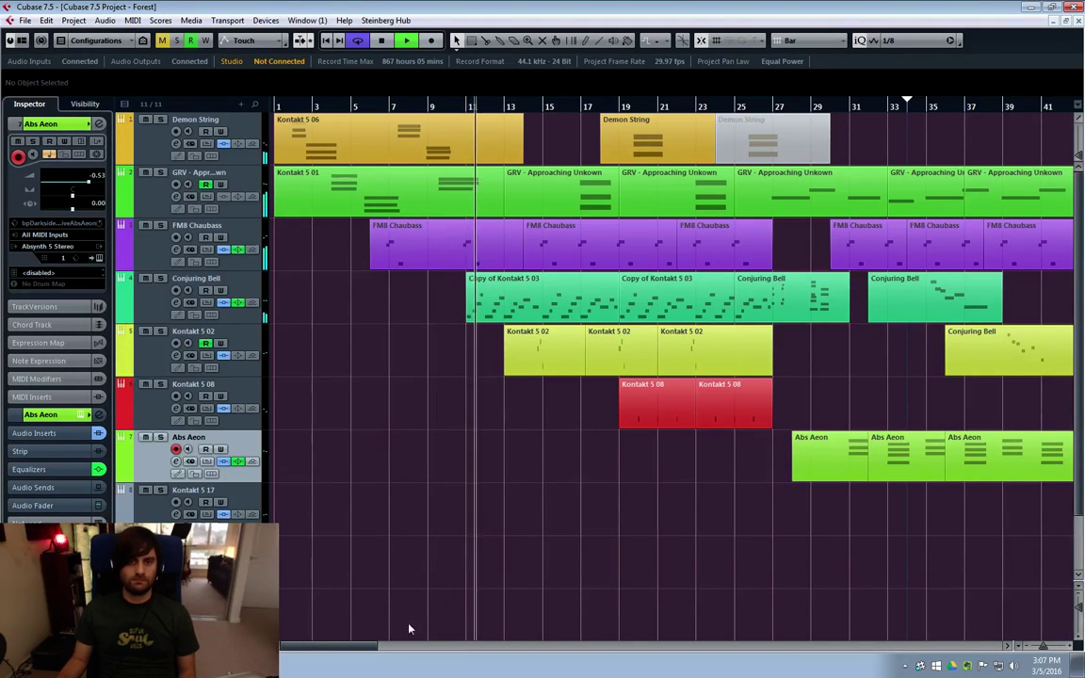
pyautogui.click(713, 128)
pyautogui.press('Delete')
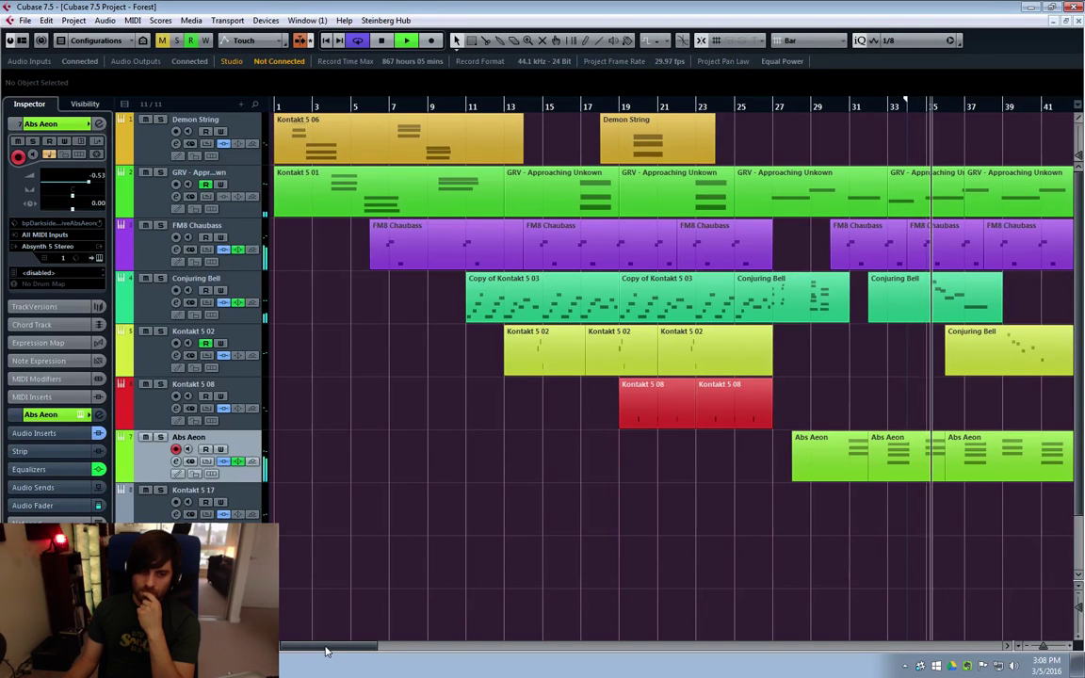
# Inspect the chord notes in the Abs Aeon clip that starts at bar 36 and return to the arrangement
pyautogui.moveTo(325, 650); pyautogui.dragTo(359, 649)
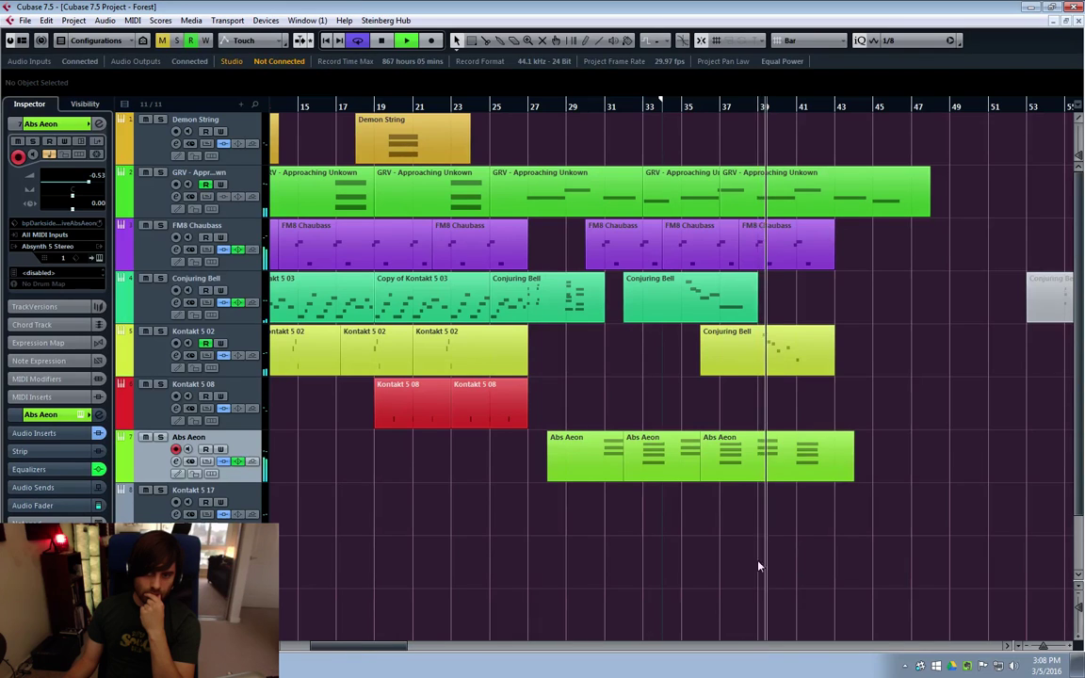
pyautogui.moveTo(682, 504); pyautogui.dragTo(810, 477)
pyautogui.doubleClick(810, 476)
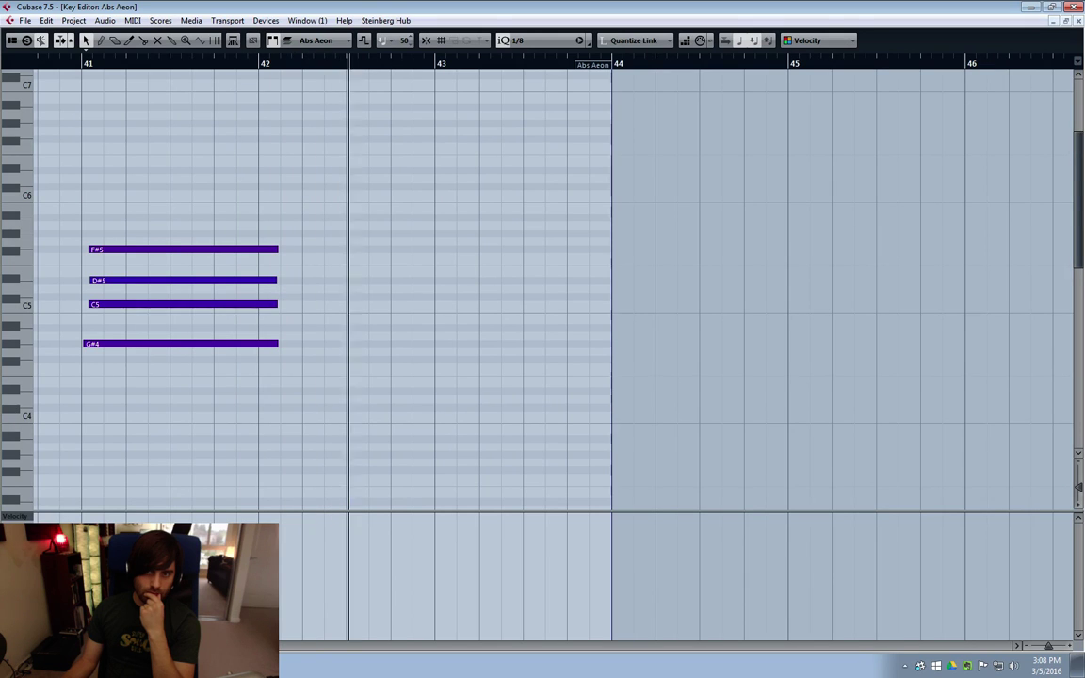
pyautogui.press('Escape')
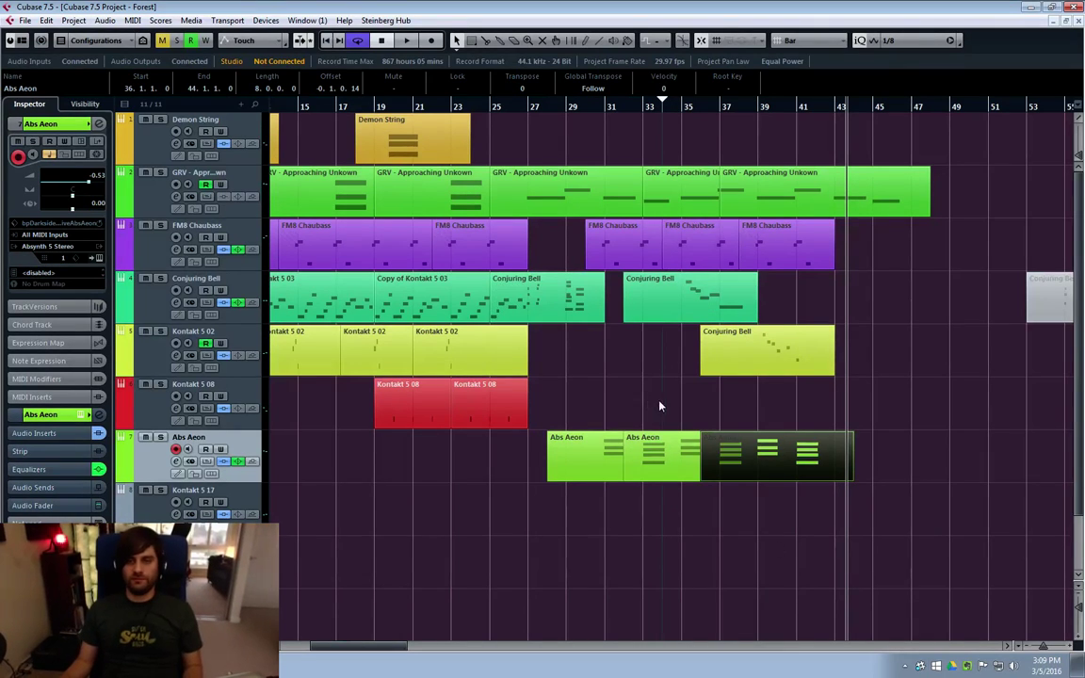
# Review the Conjuring Bell channel's inserts, equalizer and fader, and close its channel settings
pyautogui.click(158, 301)
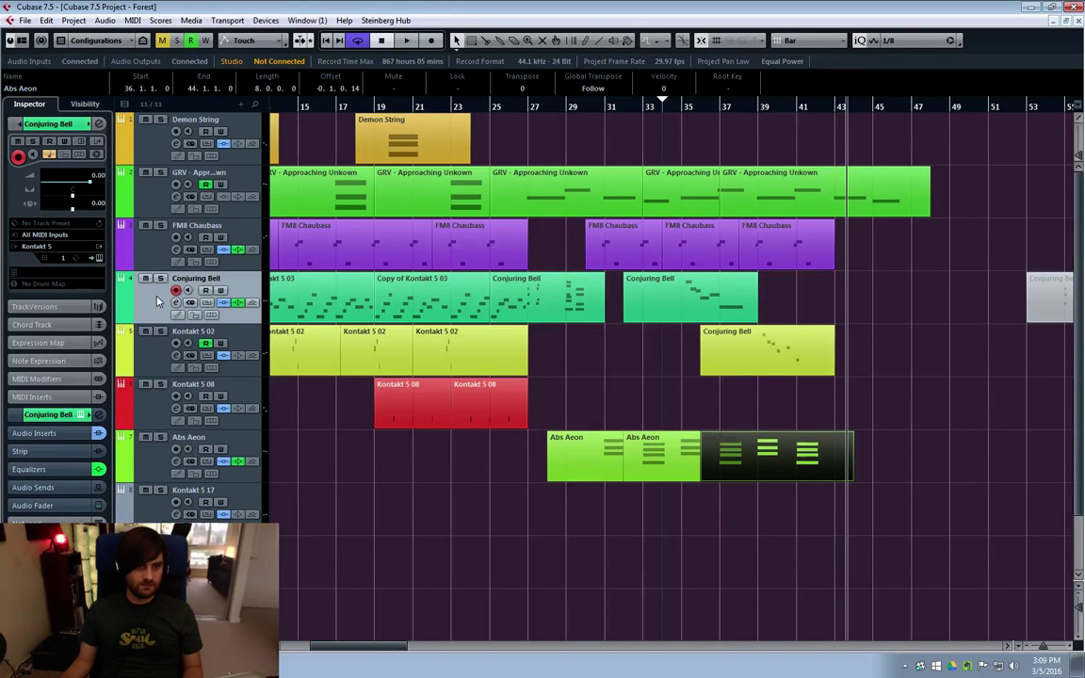
pyautogui.click(175, 302)
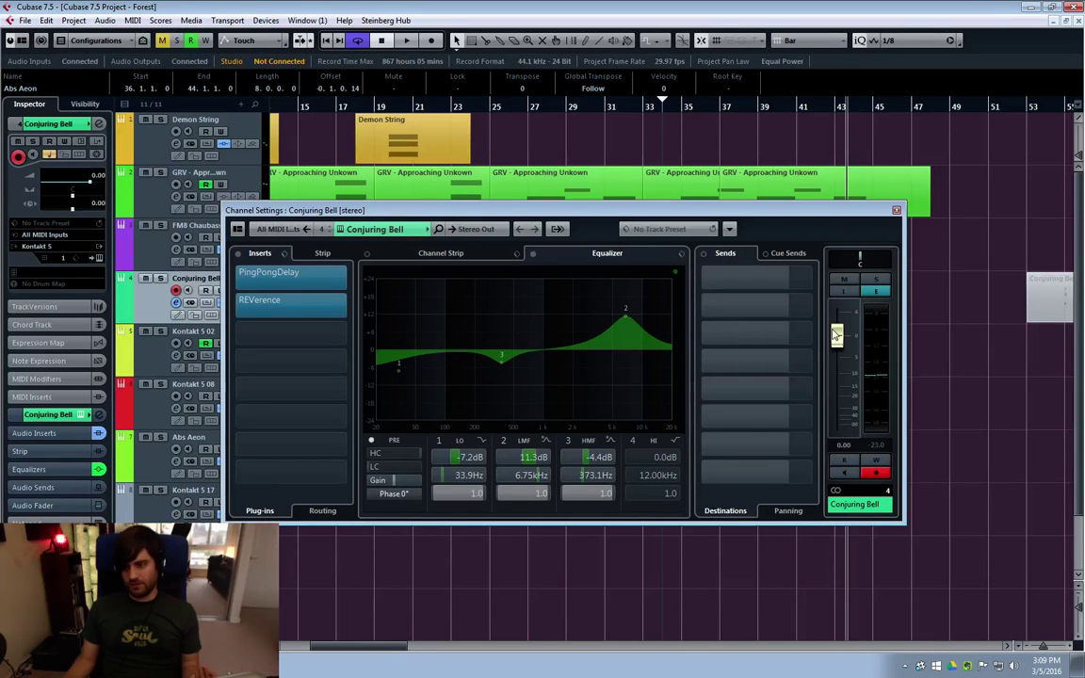
pyautogui.moveTo(810, 340)
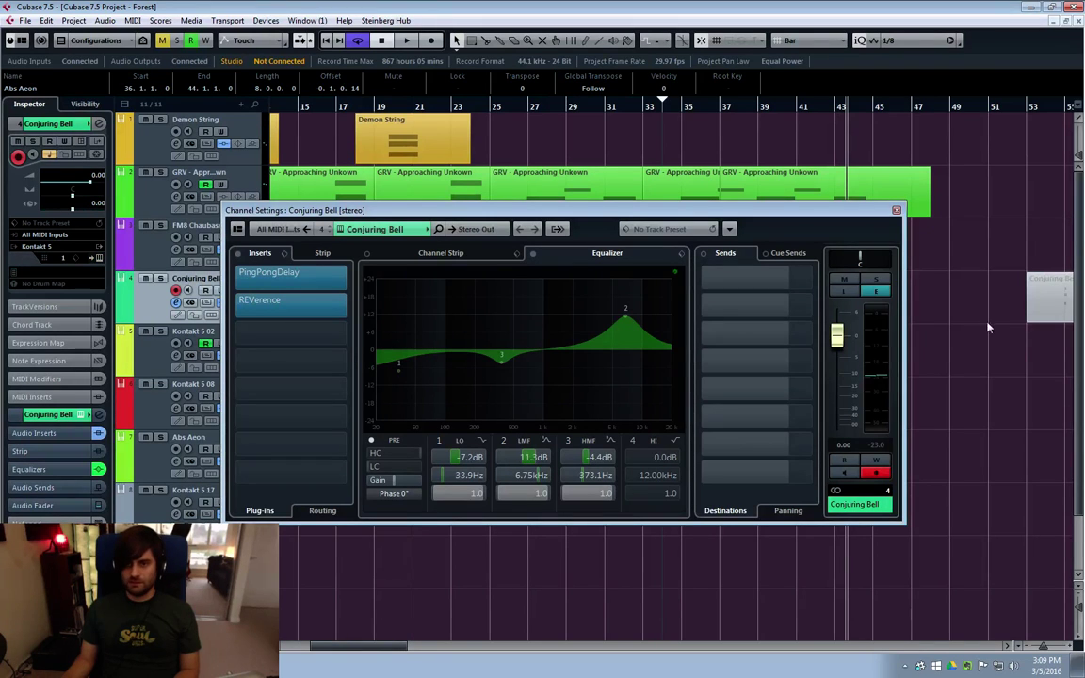
pyautogui.click(895, 209)
pyautogui.click(146, 179)
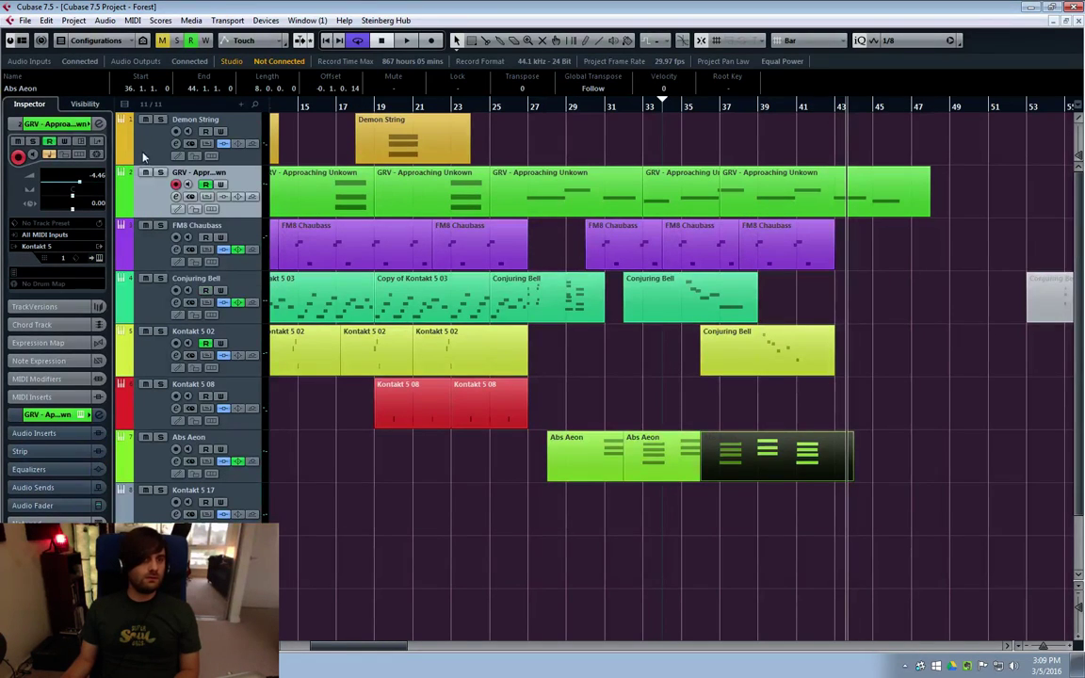
pyautogui.click(152, 141)
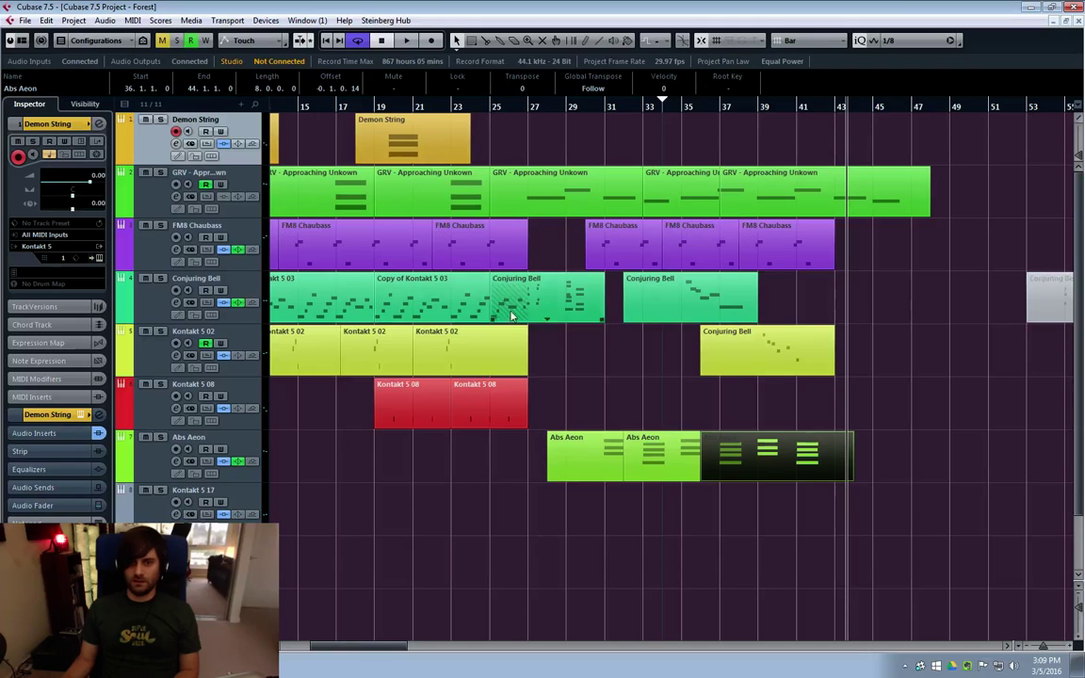
pyautogui.click(173, 360)
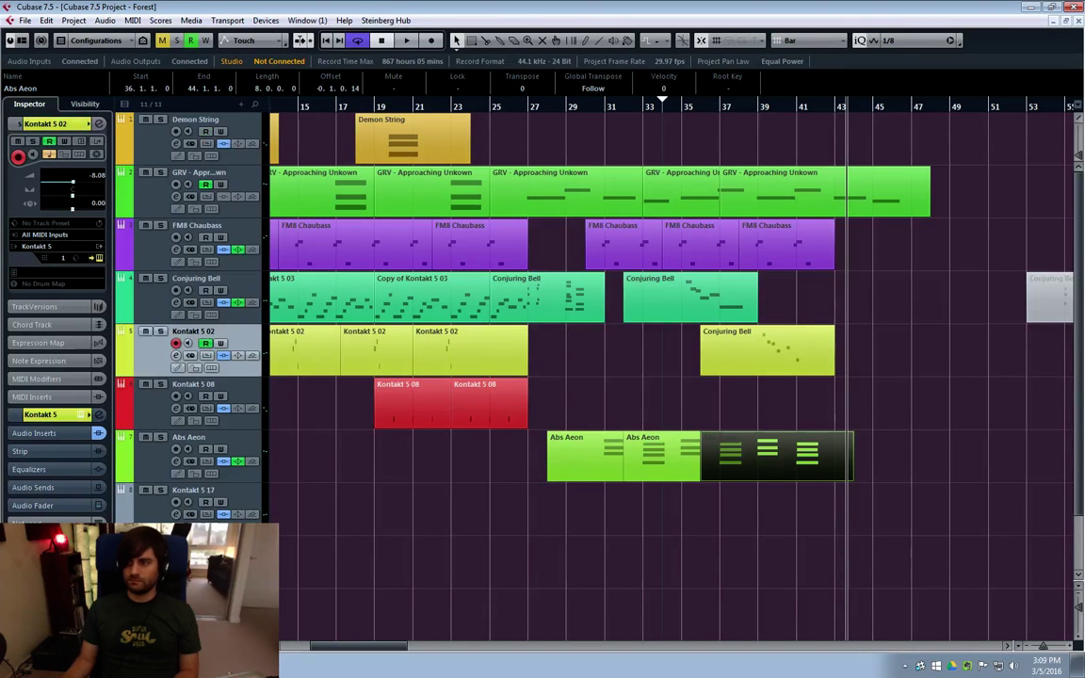
pyautogui.click(138, 435)
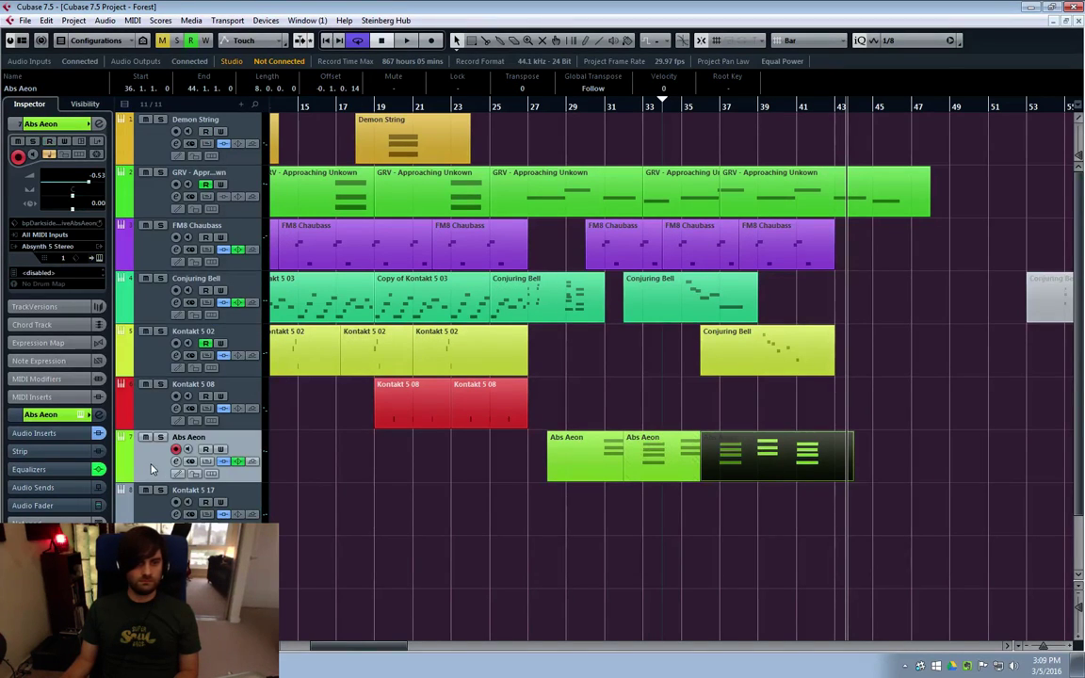
# Examine the Perform and Browser pages of the Abs Aeon track's Absynth 5 instrument and close it
pyautogui.click(175, 461)
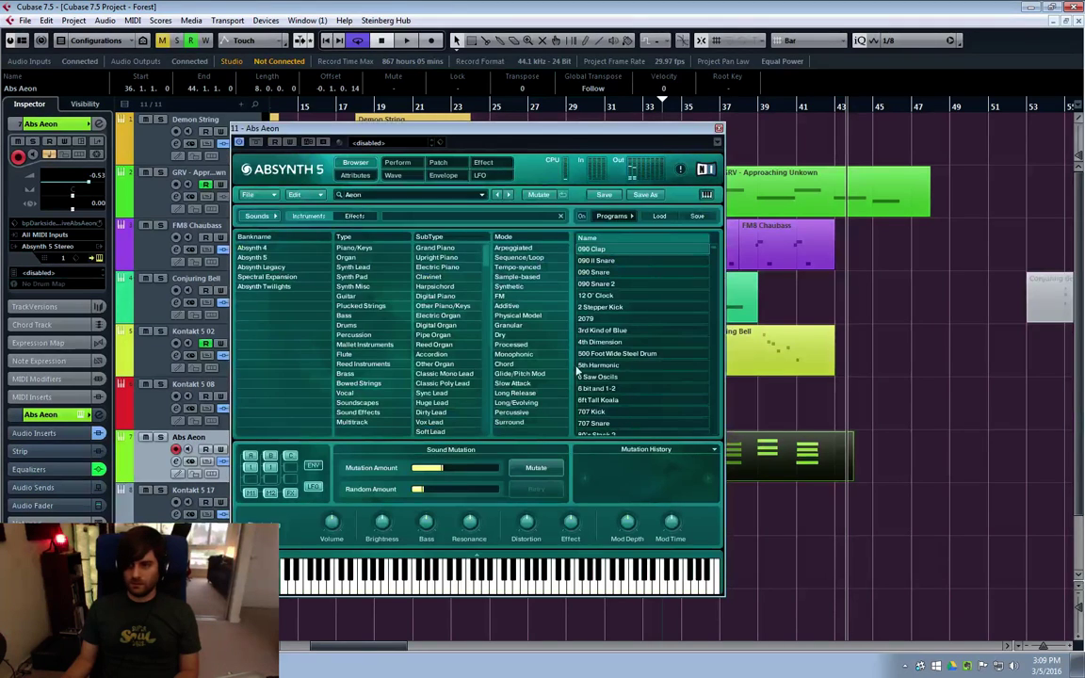
pyautogui.click(397, 163)
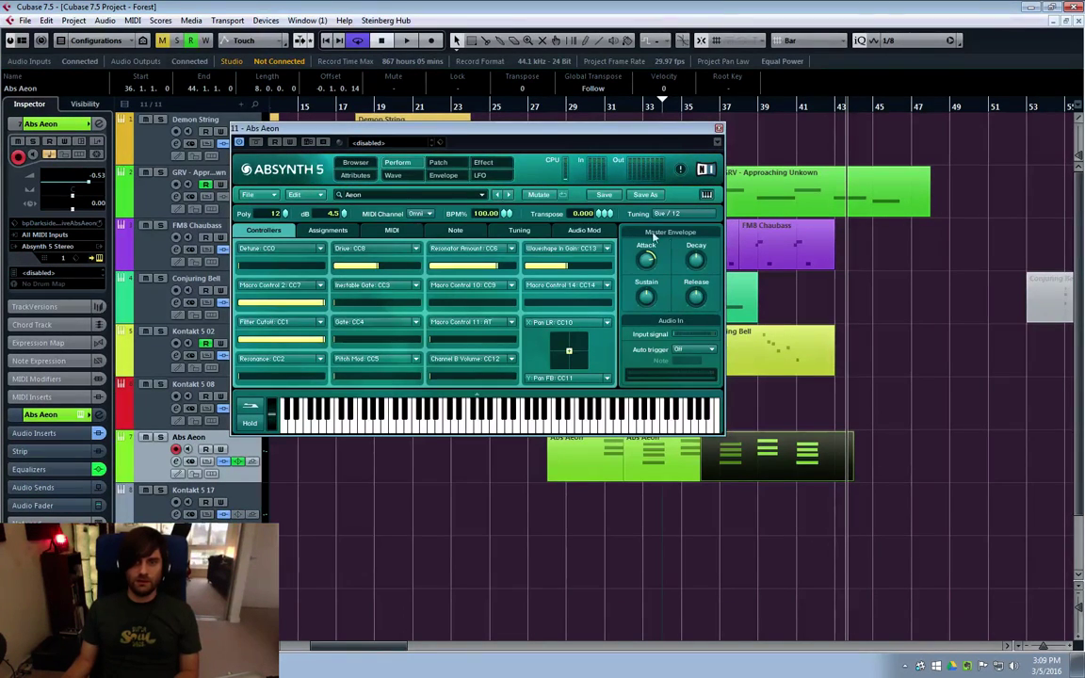
pyautogui.click(391, 177)
pyautogui.click(353, 165)
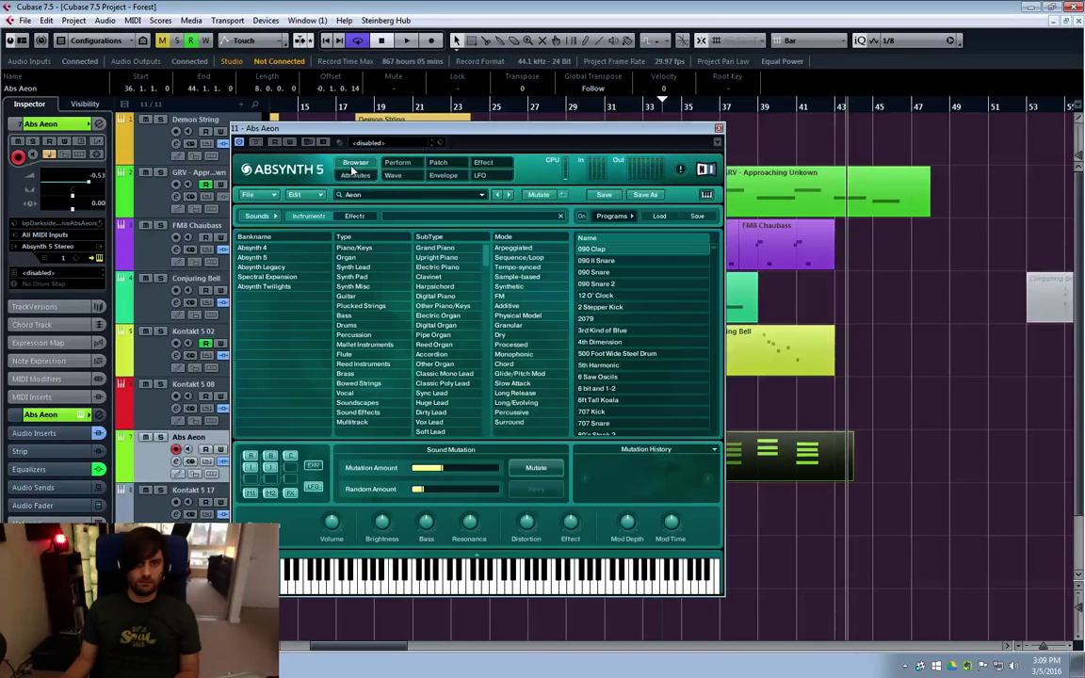
pyautogui.click(443, 164)
pyautogui.click(405, 165)
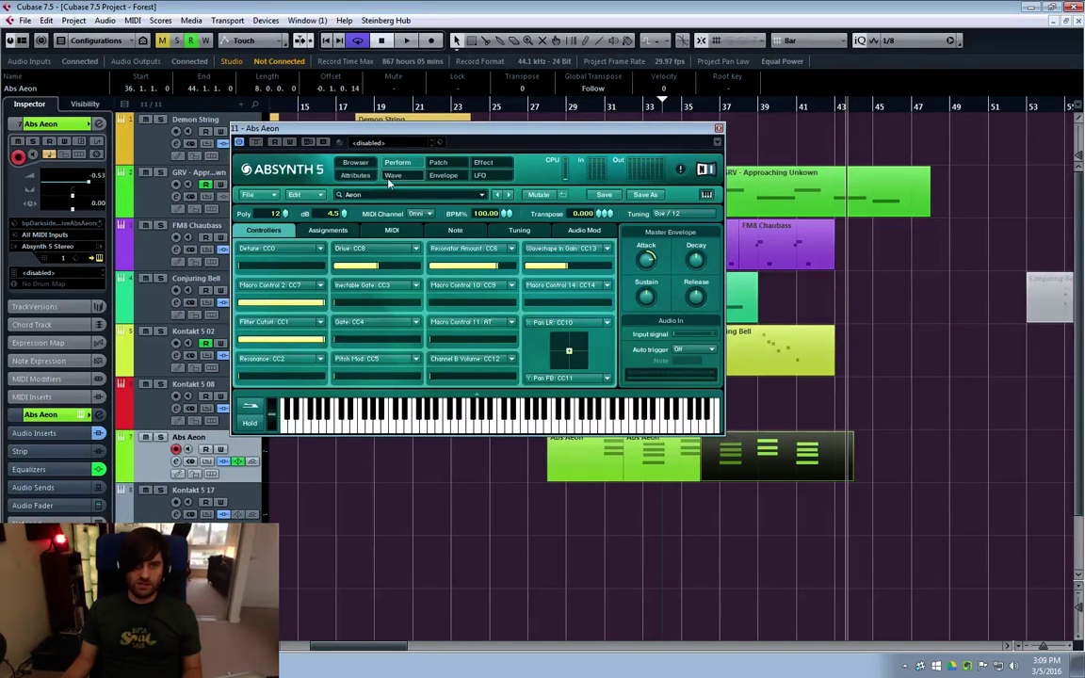
pyautogui.click(356, 163)
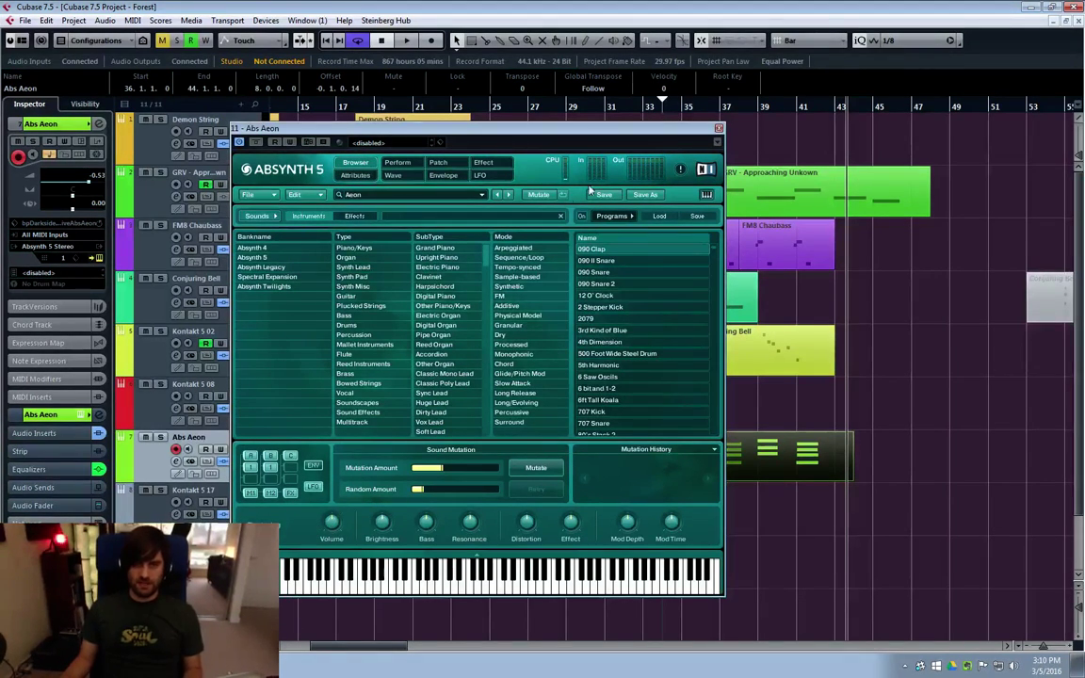
pyautogui.click(718, 128)
# Review the Abs Aeon channel's inserts and equalizer, close its channel settings and clear the clip selection
pyautogui.click(709, 467)
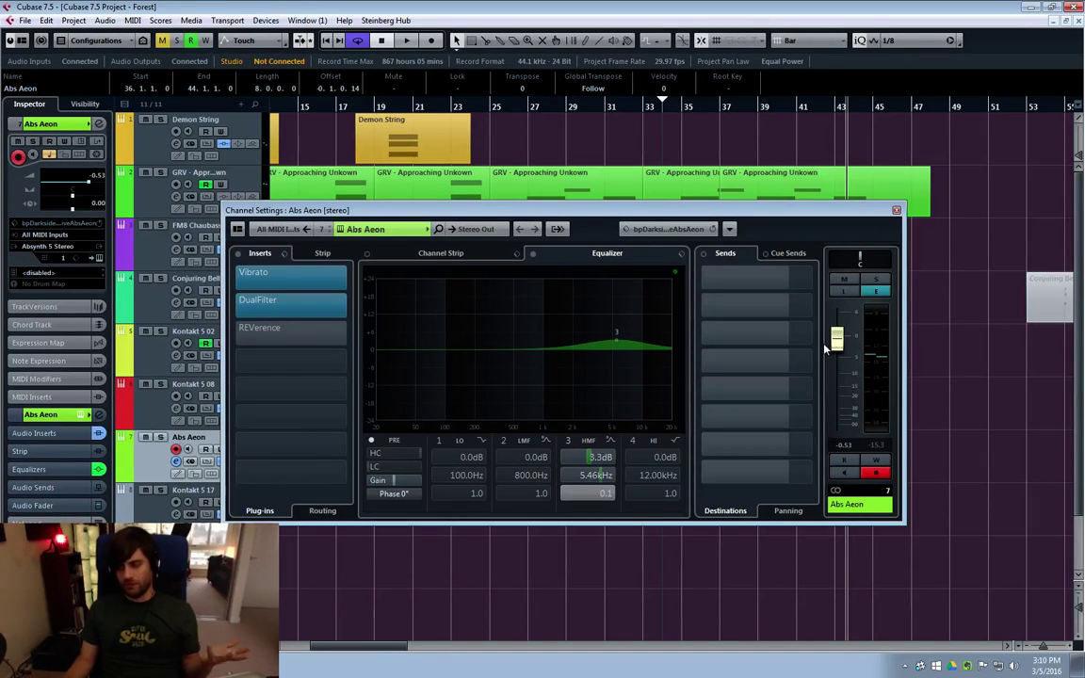
pyautogui.click(897, 211)
pyautogui.click(968, 400)
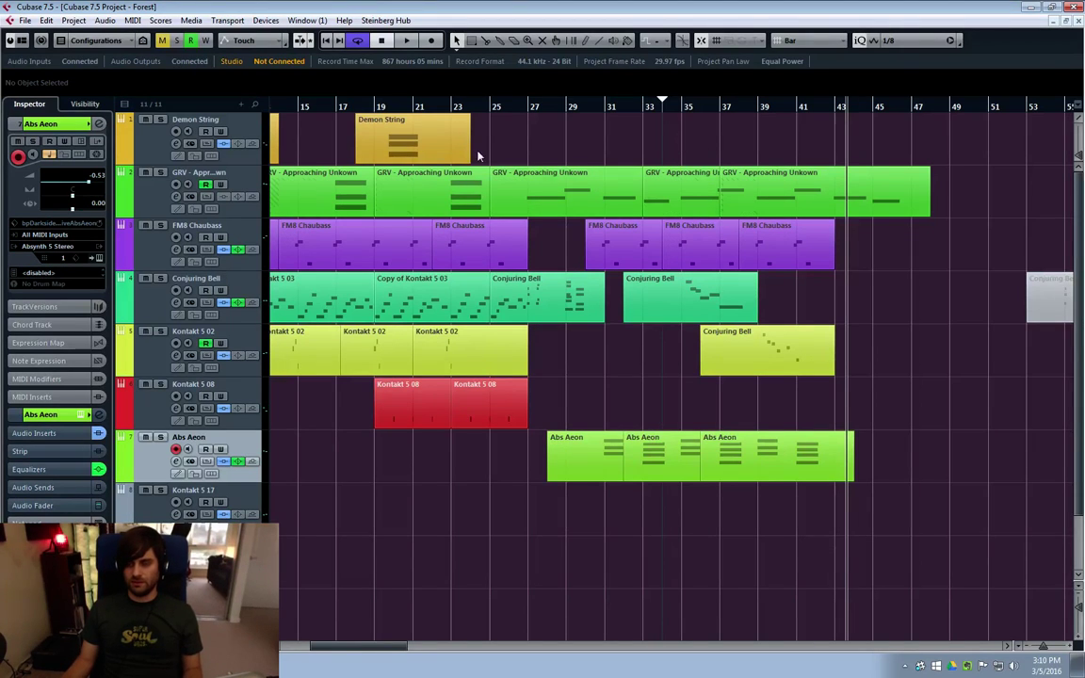
# Move the playback position back to the start of the arrangement and play it
pyautogui.click(532, 109)
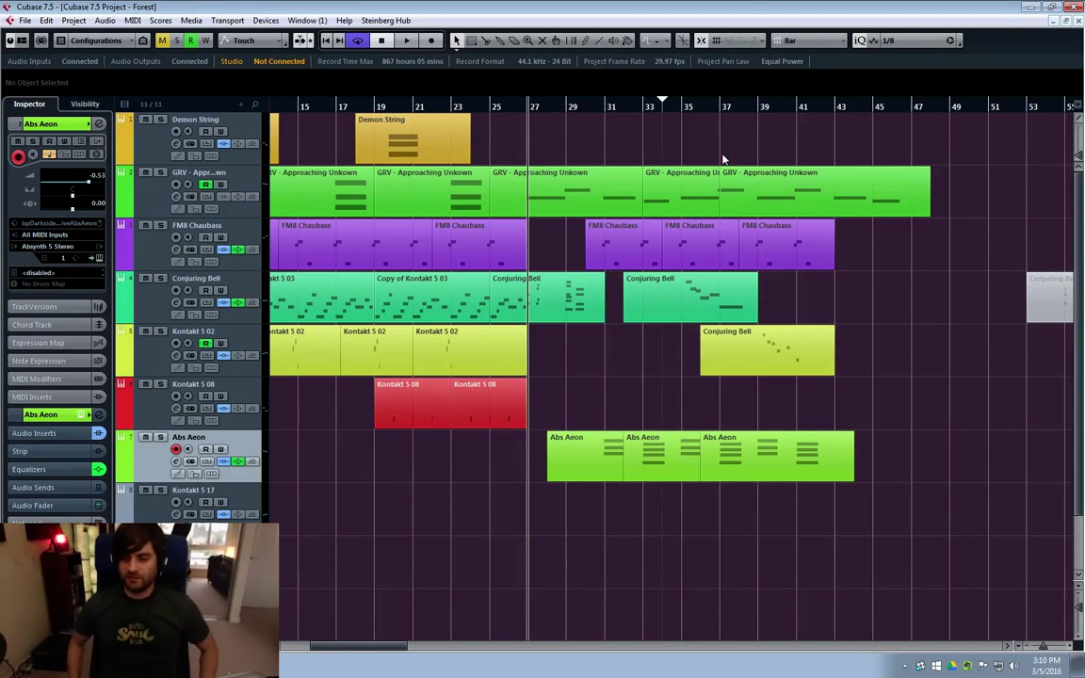
pyautogui.click(487, 111)
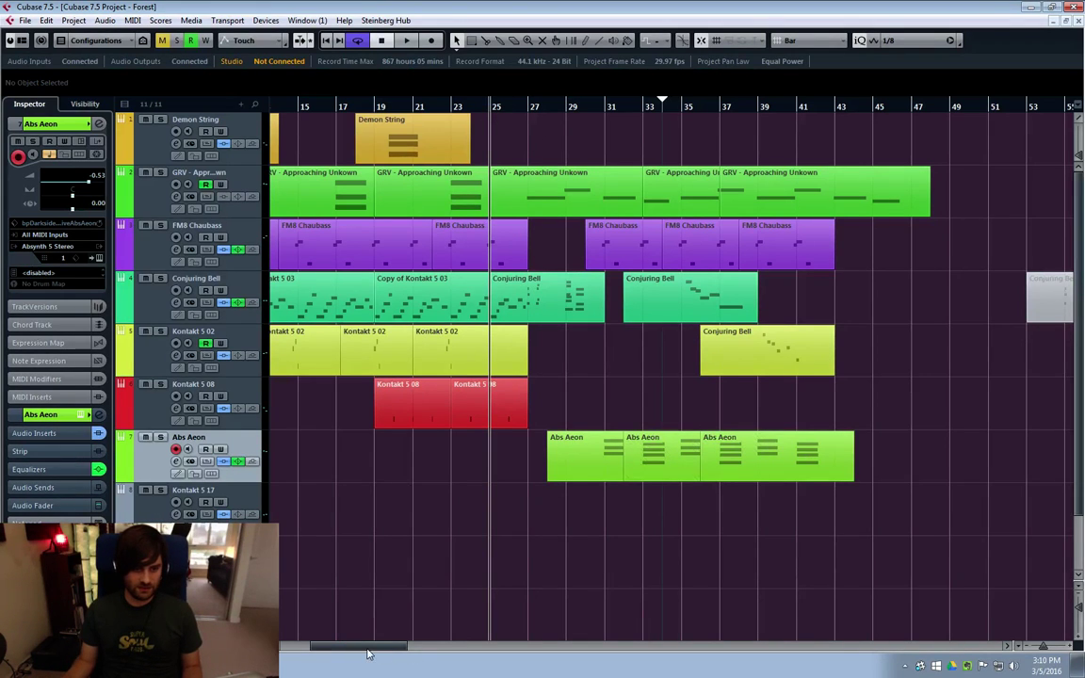
pyautogui.moveTo(368, 652); pyautogui.dragTo(330, 648)
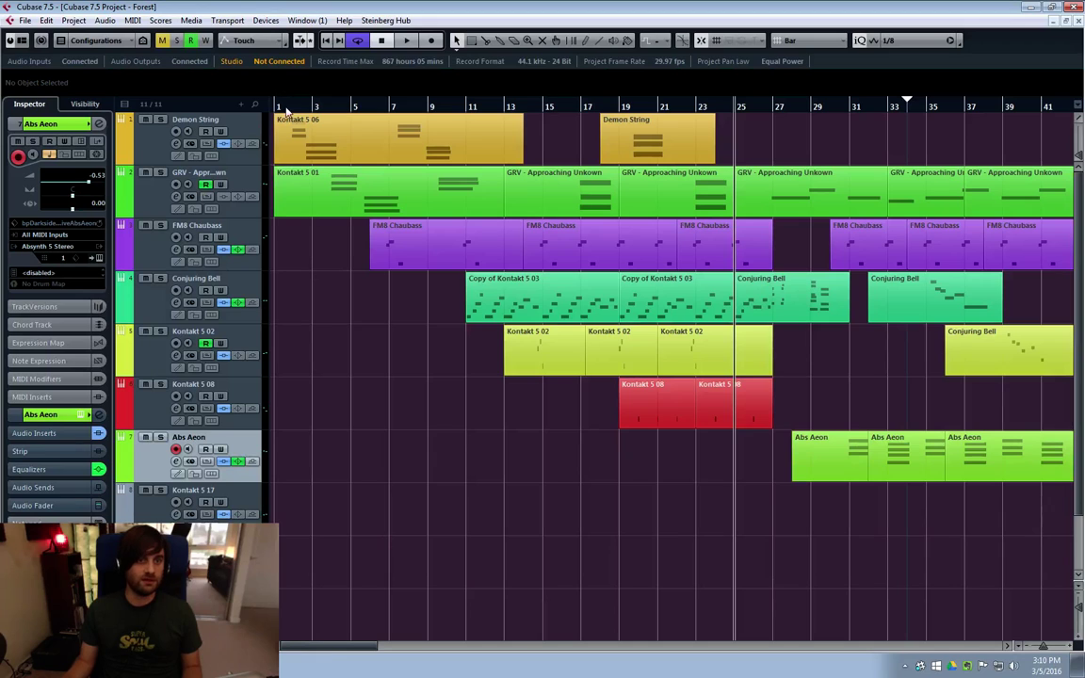
pyautogui.click(285, 148)
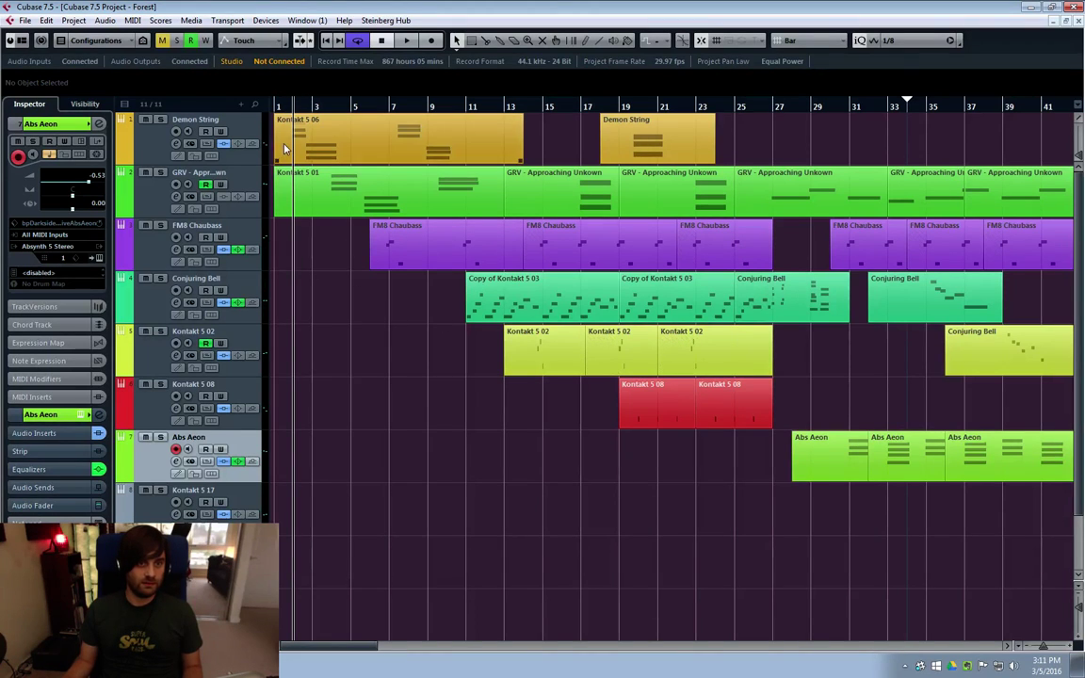
pyautogui.press('space')
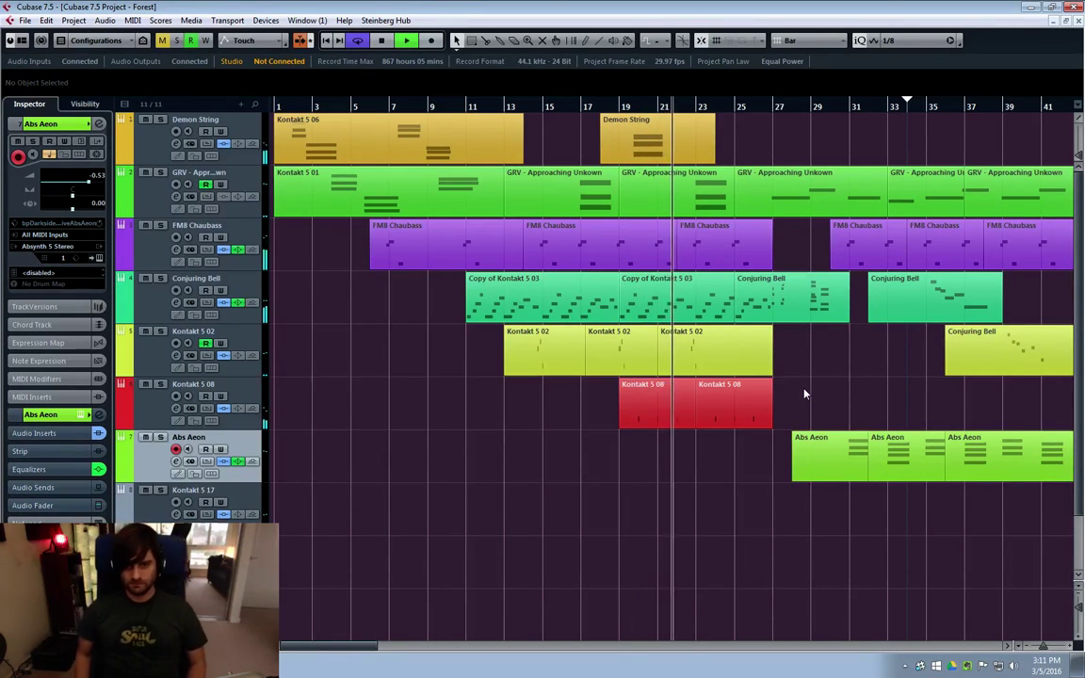
# Copy the second Kontakt 5 08 clip to bar 39 on the same track and deselect it
pyautogui.moveTo(745, 393); pyautogui.dragTo(995, 394)
pyautogui.moveTo(385, 648); pyautogui.dragTo(409, 648)
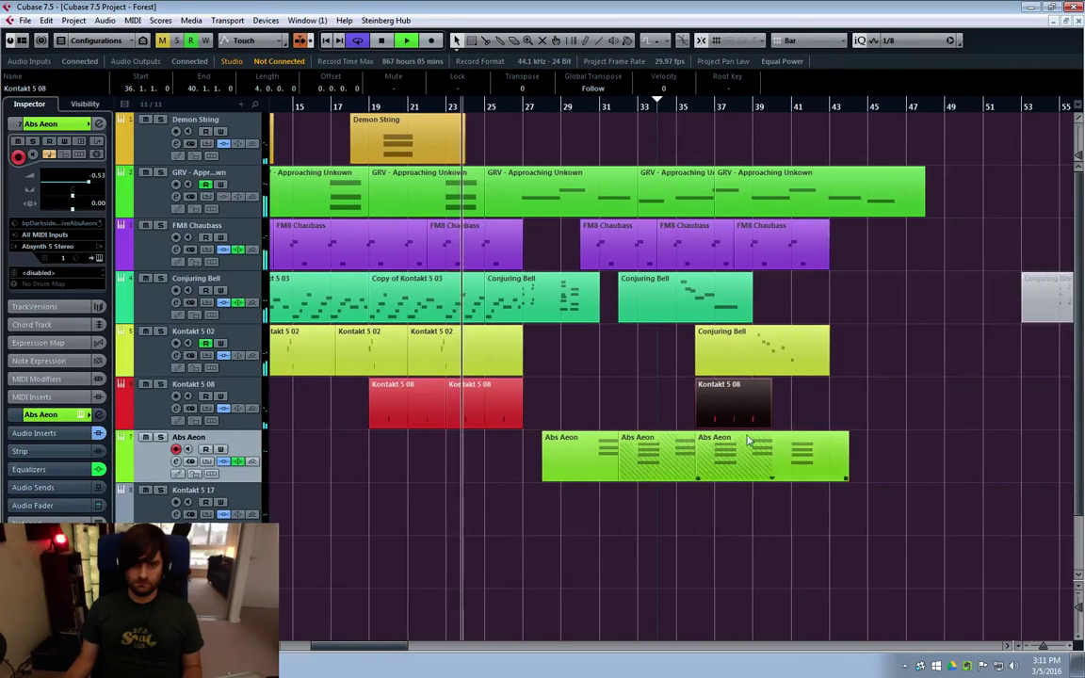
pyautogui.moveTo(748, 411); pyautogui.dragTo(806, 412)
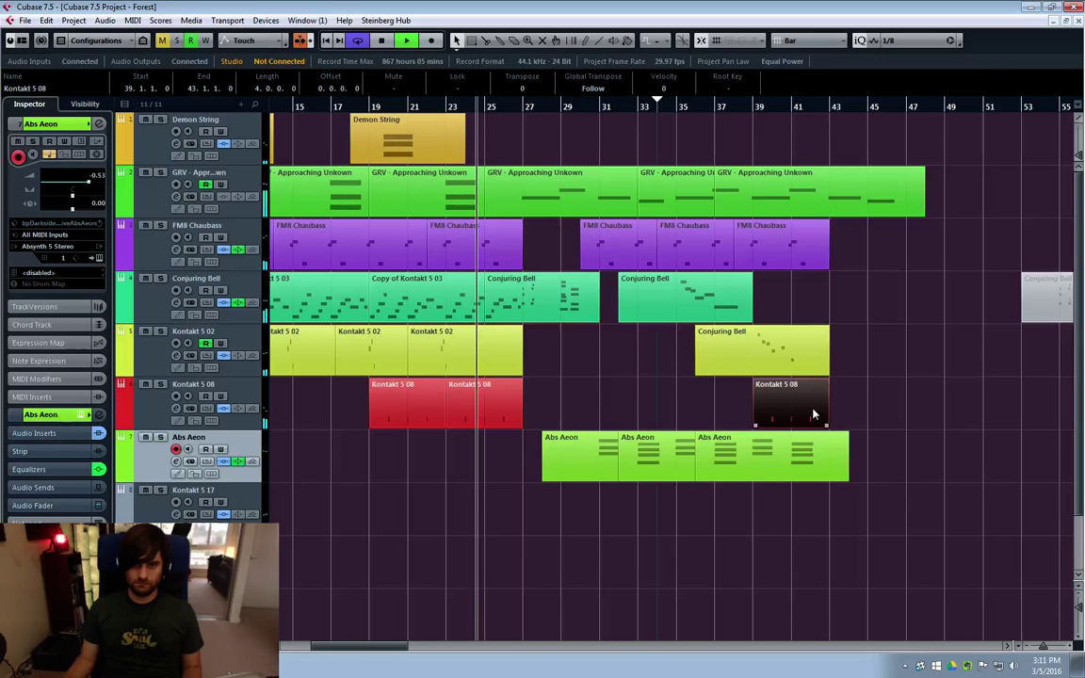
pyautogui.click(881, 439)
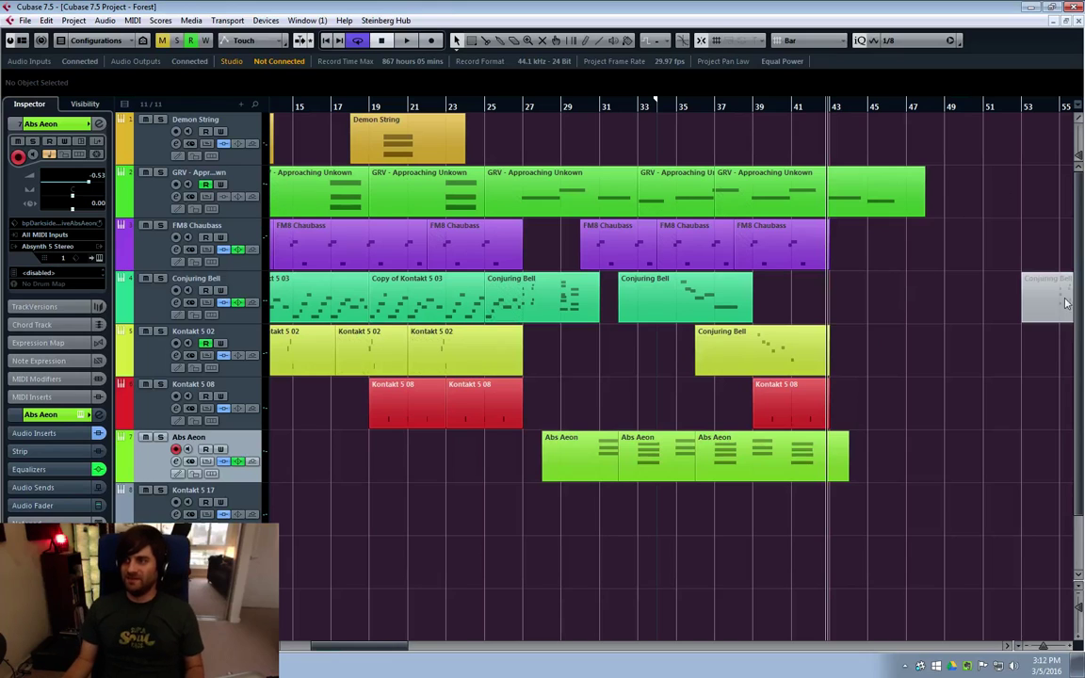
# Play the arrangement from bar 26 to hear the section with the copied Kontakt 5 08 clip
pyautogui.click(734, 127)
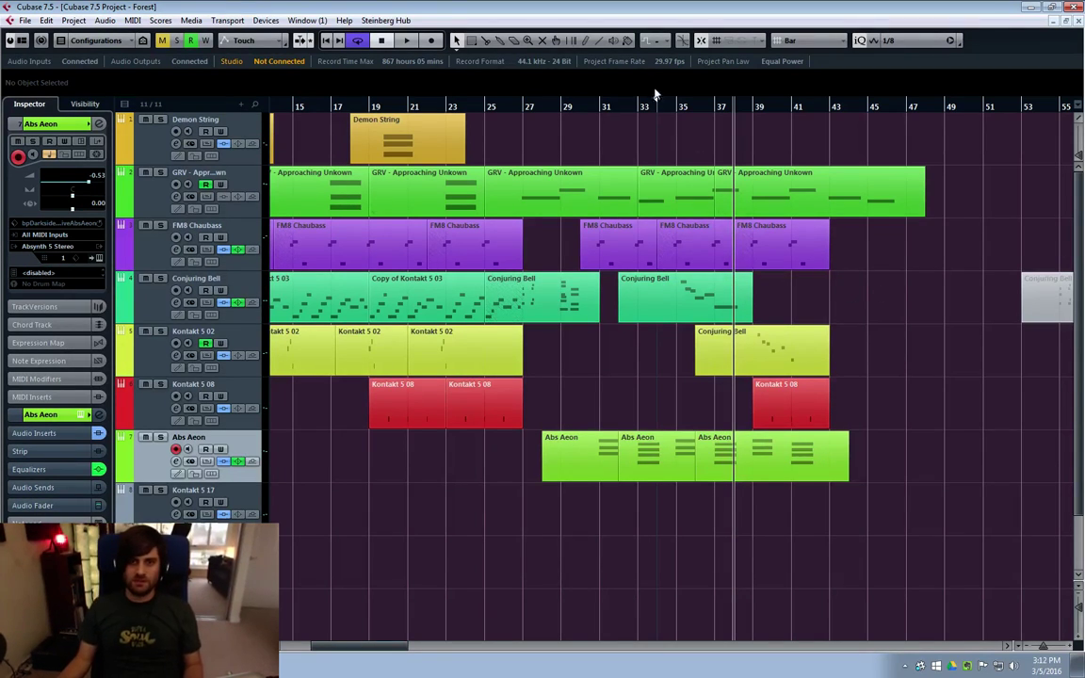
pyautogui.click(504, 106)
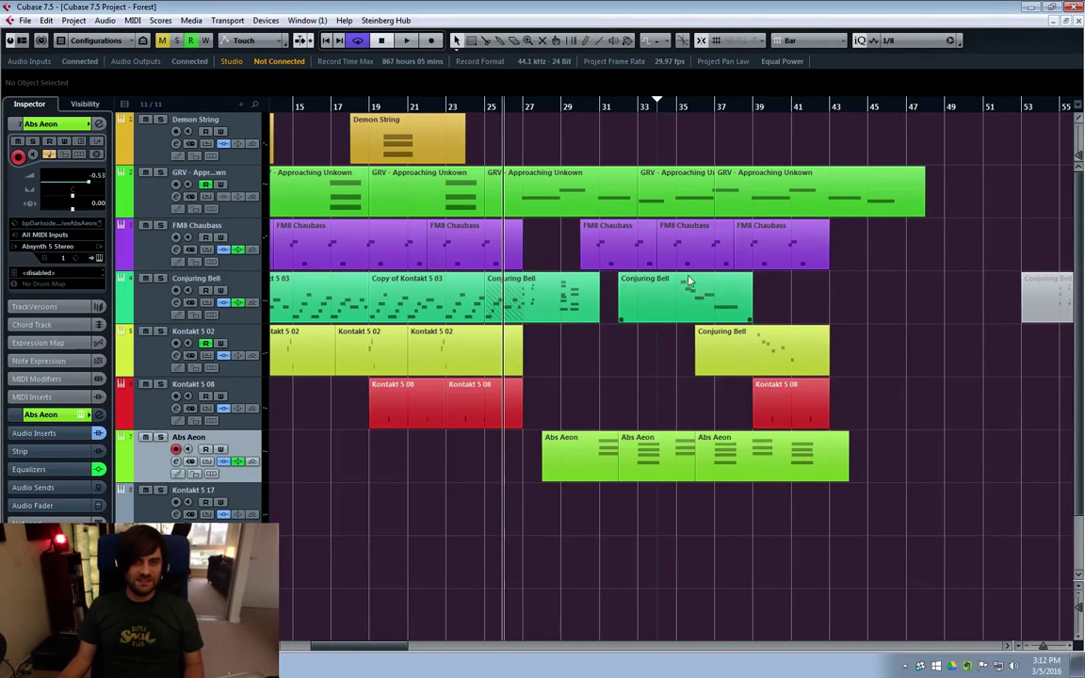
pyautogui.press('space')
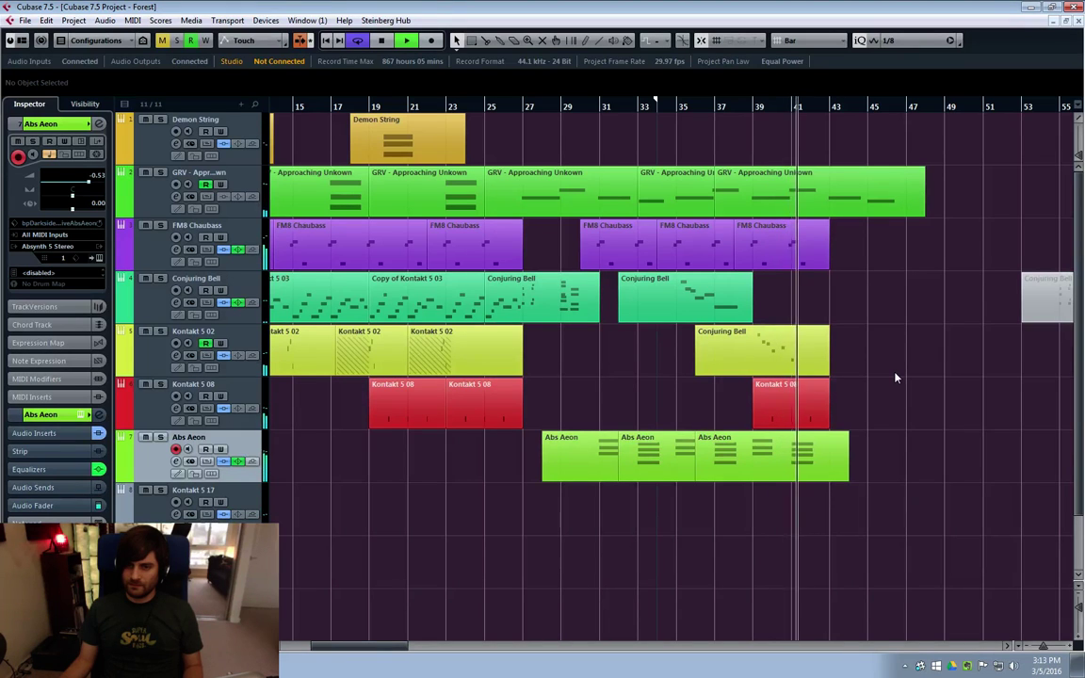
# Duplicate the Kontakt 5 08 clip at bar 39 so the copy starts at bar 43
pyautogui.click(806, 416)
pyautogui.hotkey('ctrl', 'd')
# Move the Bong track directly below Abs Aeon and play the arrangement from bar 39
pyautogui.scroll(-2, 897, 506)
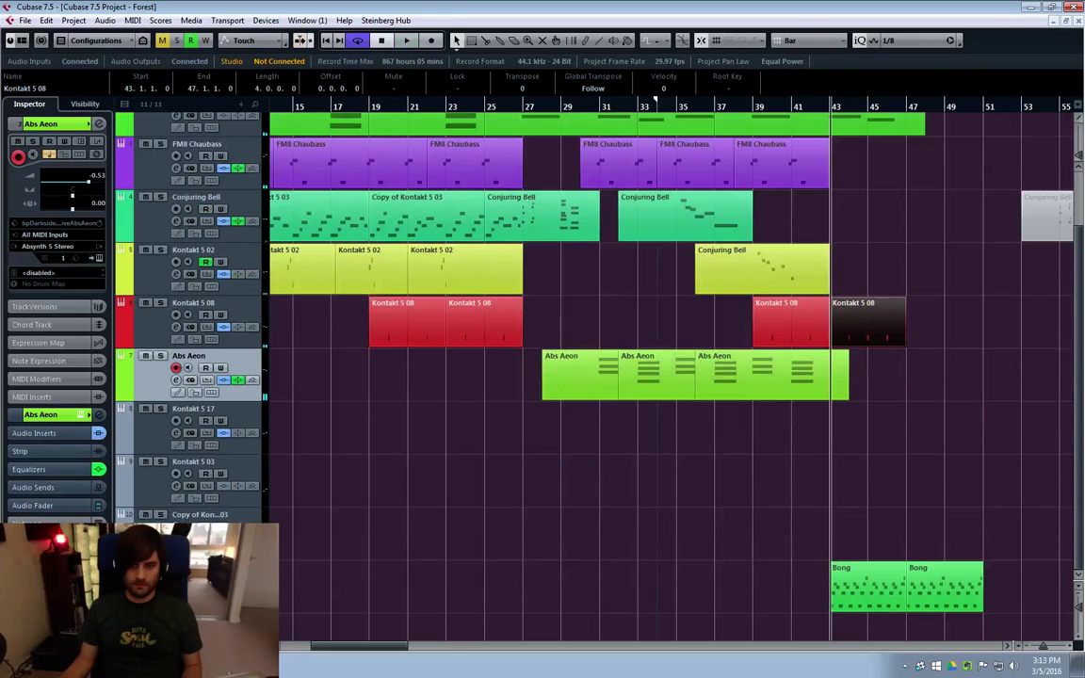
pyautogui.click(763, 125)
pyautogui.moveTo(179, 565); pyautogui.dragTo(150, 407)
pyautogui.click(755, 107)
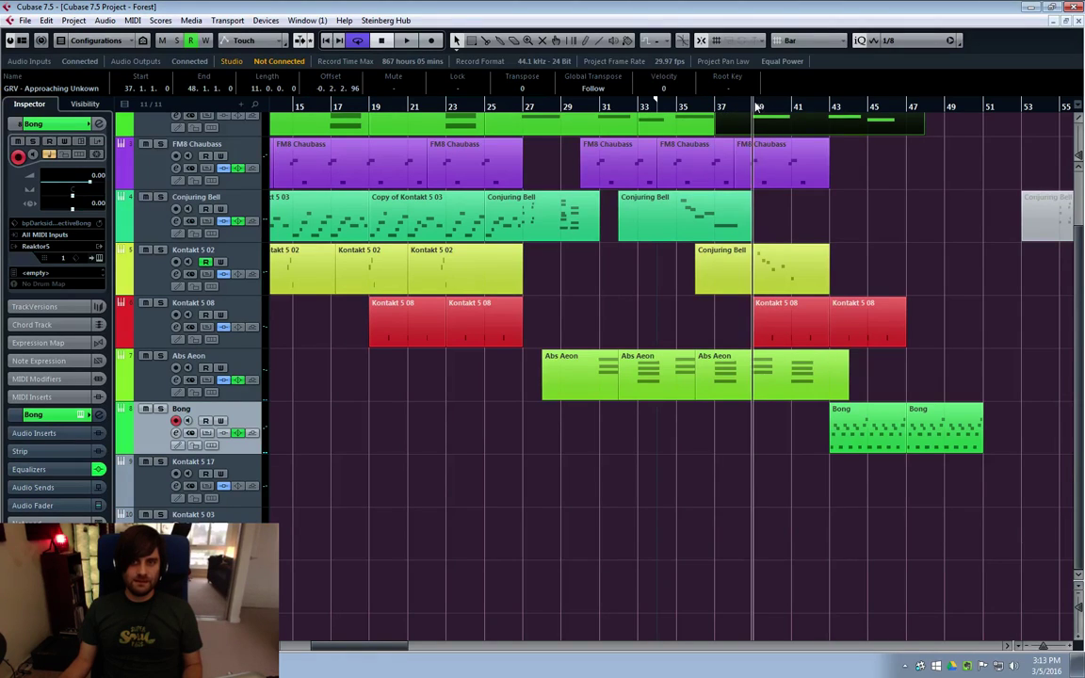
pyautogui.click(984, 377)
pyautogui.scroll(2, 989, 442)
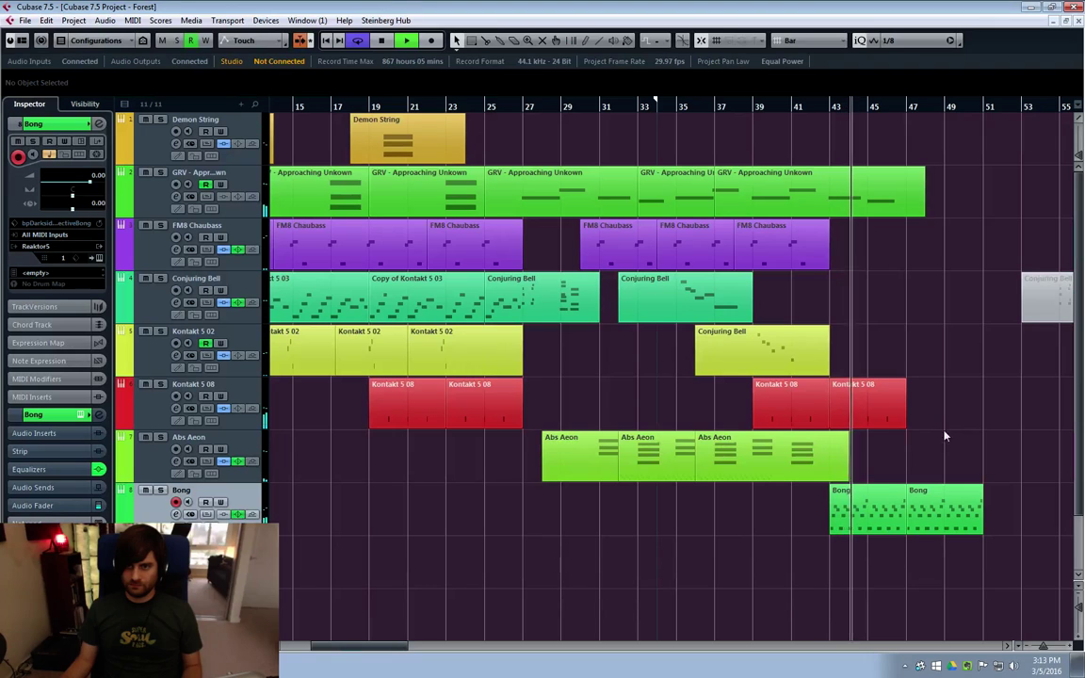
# In the last GRV - Approaching Unkown clip, delete the F#3 note at bar 45 and lengthen the bar 43 G#3 note to about bar 48
pyautogui.doubleClick(676, 189)
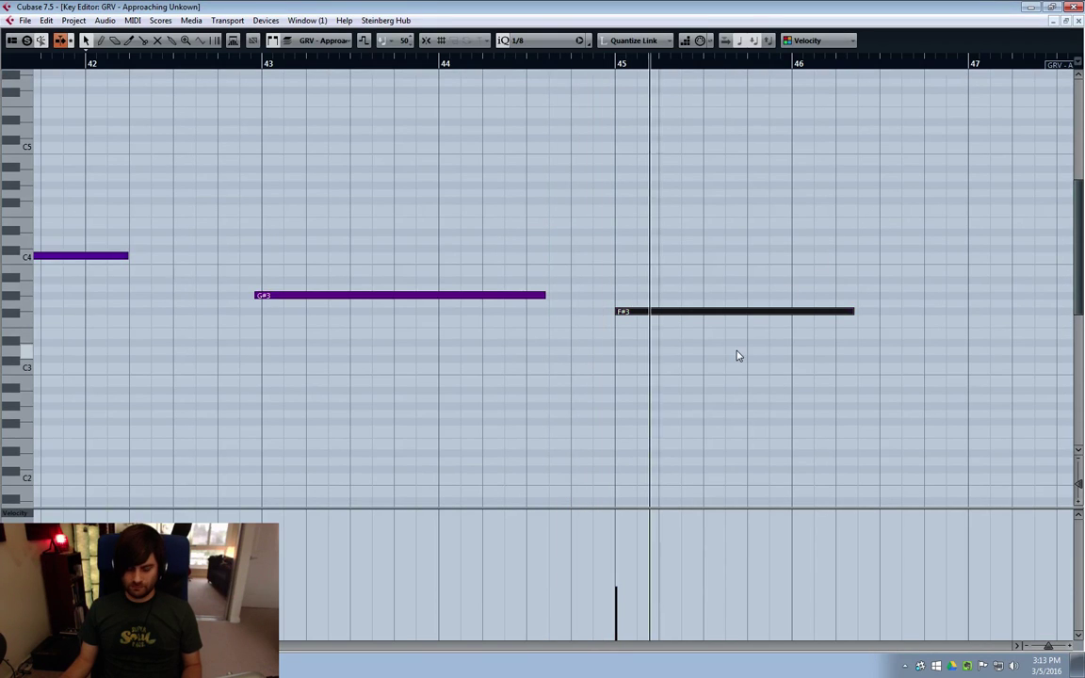
pyautogui.press('Delete')
pyautogui.moveTo(543, 296); pyautogui.dragTo(1002, 272)
pyautogui.press('Return')
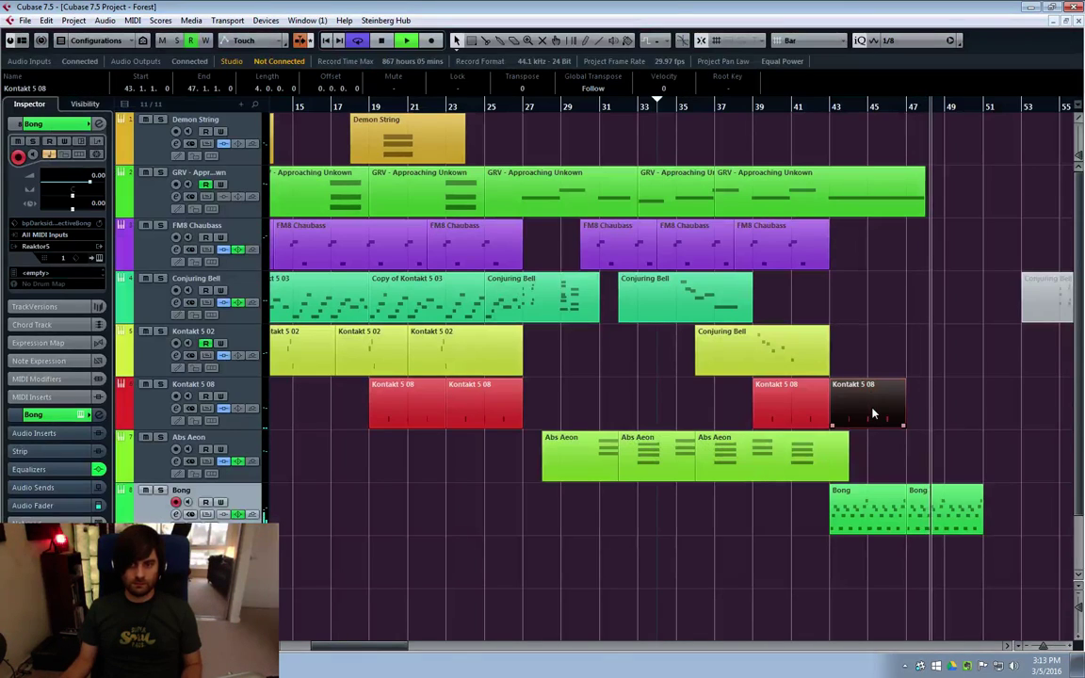
# Duplicate the Kontakt 5 08 clip at bar 43 to bar 47 and extend the last GRV - Approaching Unkown clip to bar 51
pyautogui.hotkey('ctrl', 'd')
pyautogui.click(925, 215)
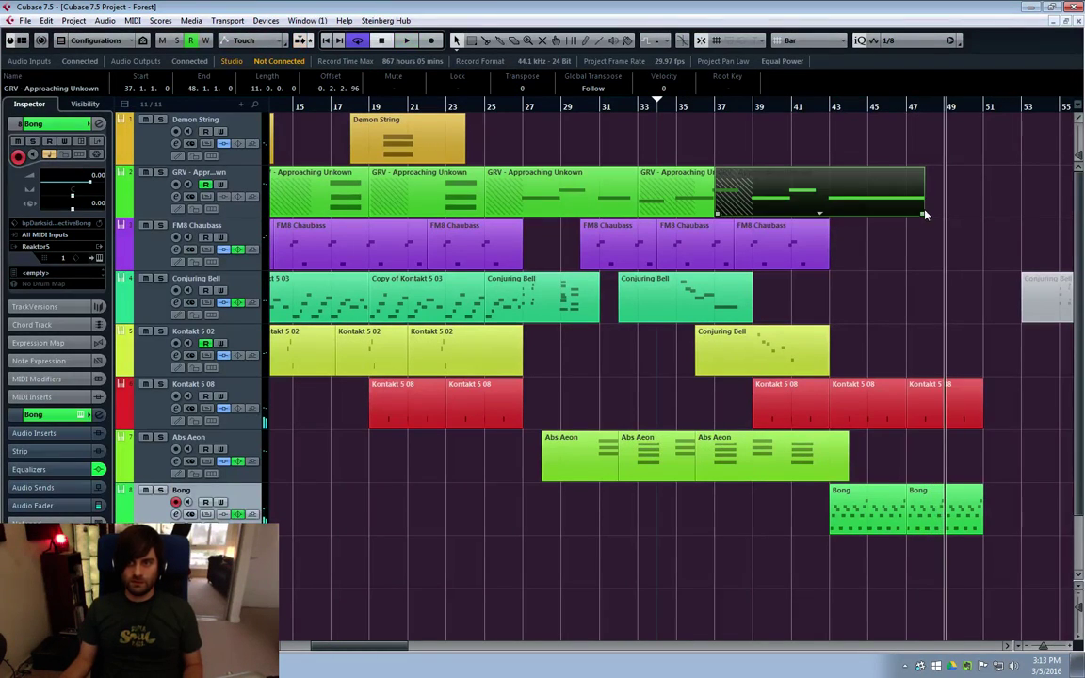
pyautogui.keyDown('ctrl'); pyautogui.click(922, 215); pyautogui.keyUp('ctrl')
pyautogui.moveTo(924, 219); pyautogui.dragTo(963, 213)
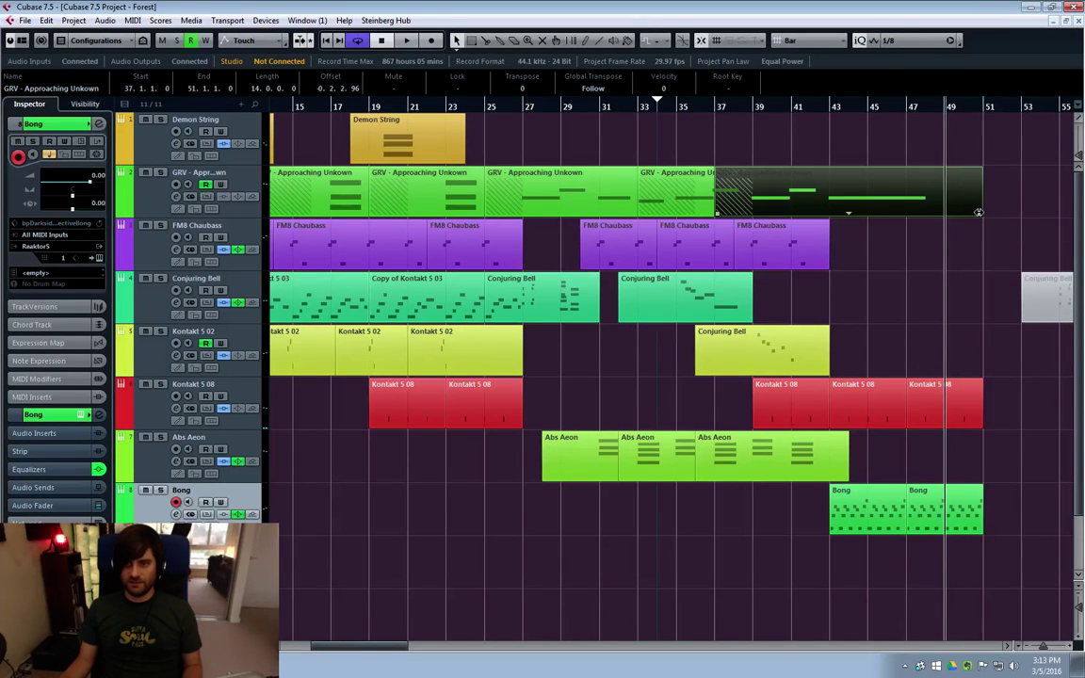
# Lengthen the long G#3 note in the last GRV - Approaching Unkown clip so it ends at bar 51
pyautogui.doubleClick(923, 212)
pyautogui.moveTo(542, 303); pyautogui.dragTo(1007, 291)
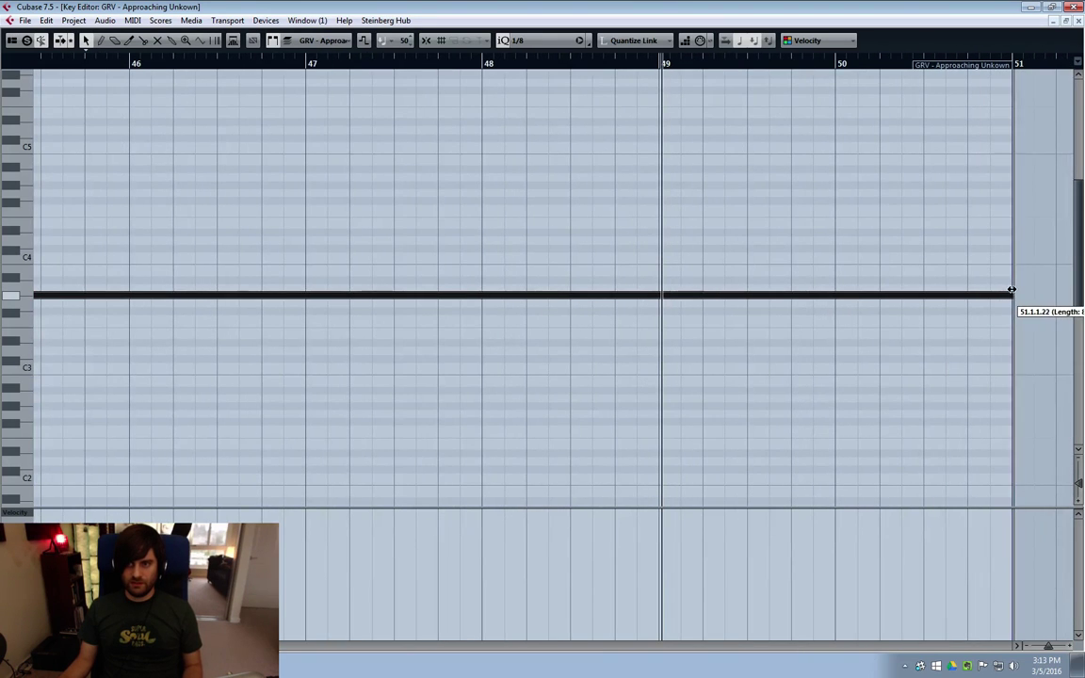
pyautogui.click(1079, 21)
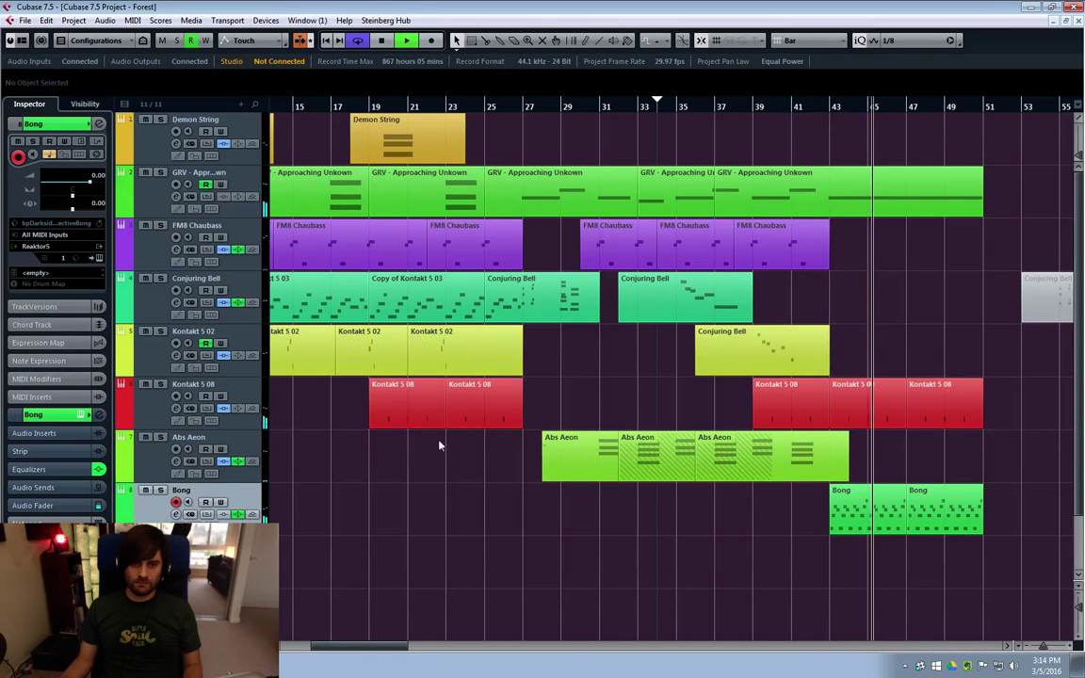
# Show the Kontakt 5 08 volume automation and add points of -1.99 at bar 35 and -9.51 at bar 37
pyautogui.click(202, 405)
pyautogui.click(122, 421)
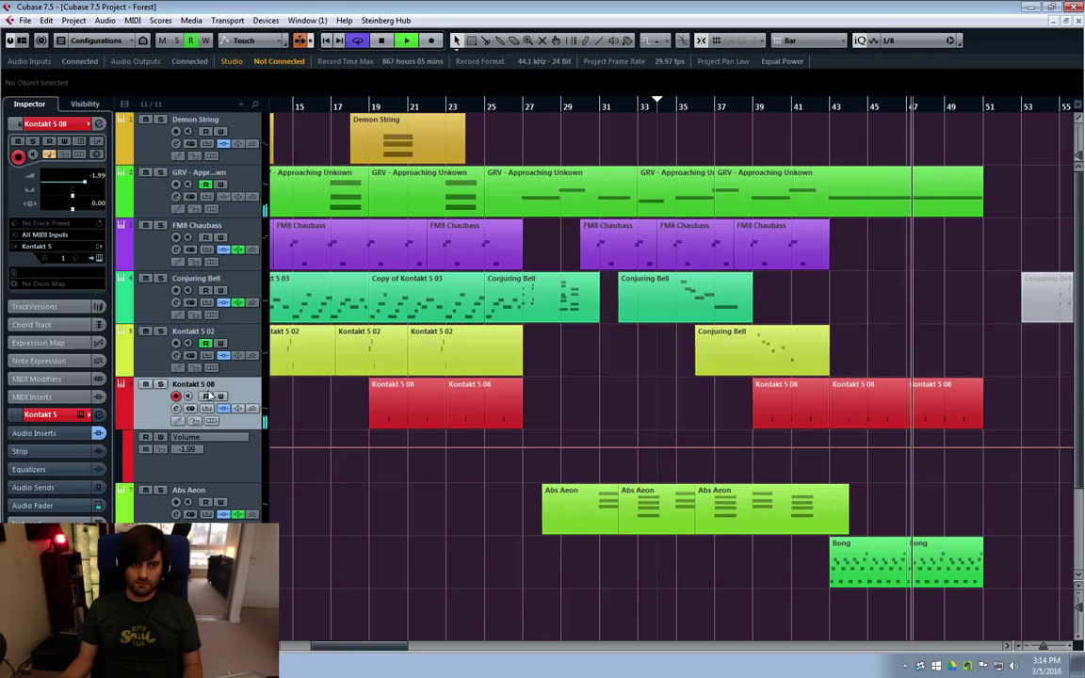
pyautogui.click(688, 453)
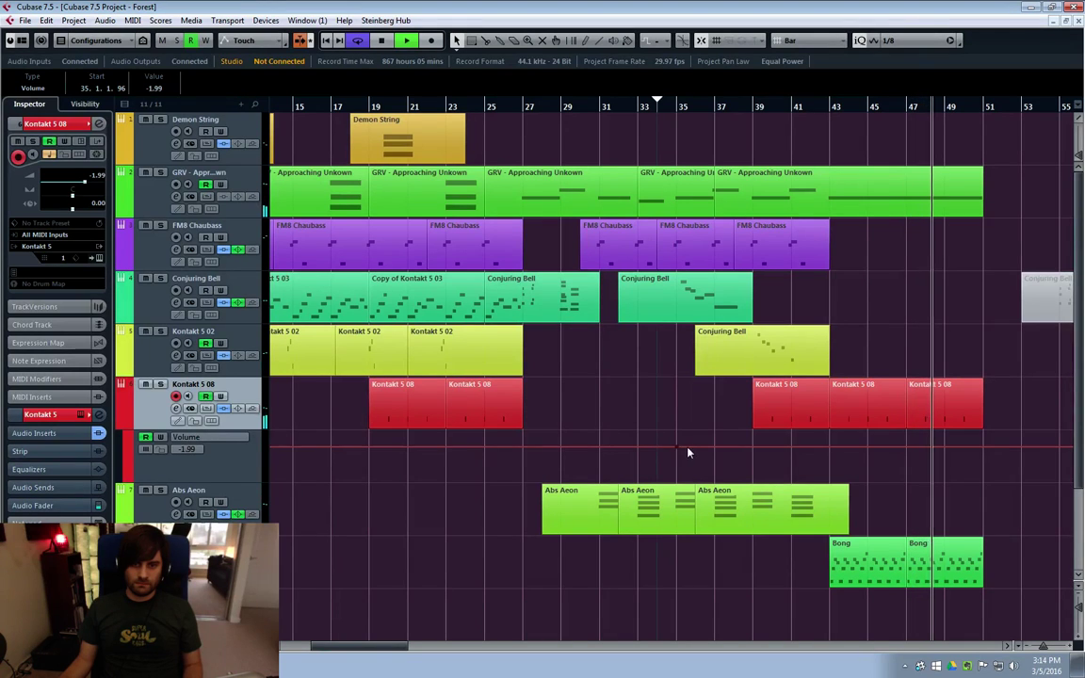
pyautogui.moveTo(687, 453); pyautogui.dragTo(715, 463)
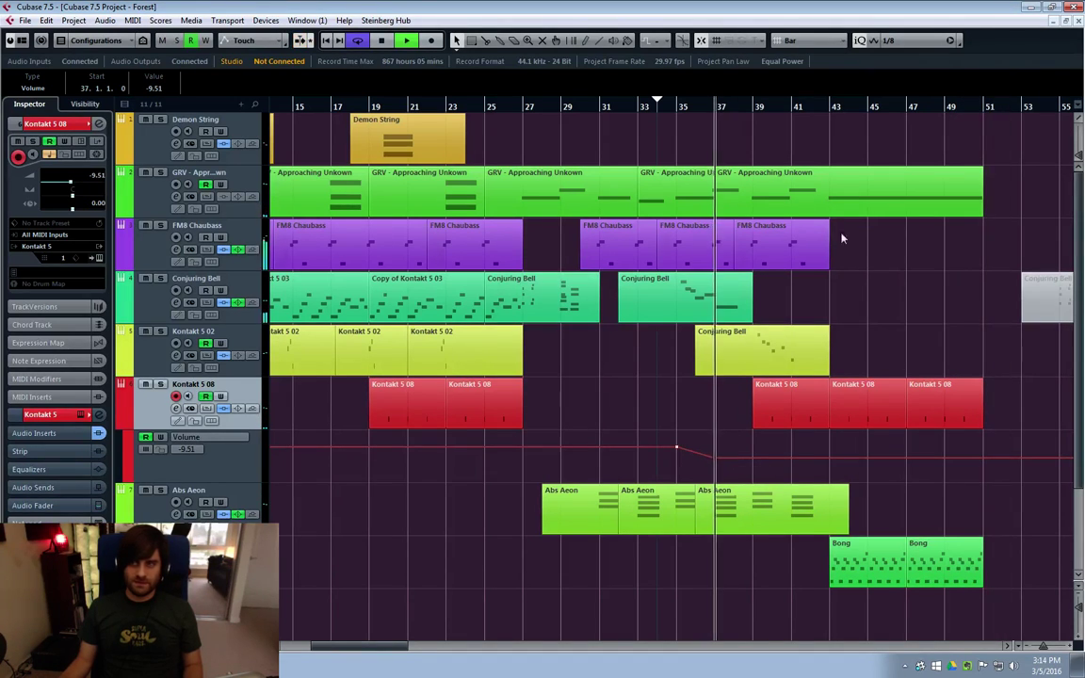
pyautogui.click(970, 289)
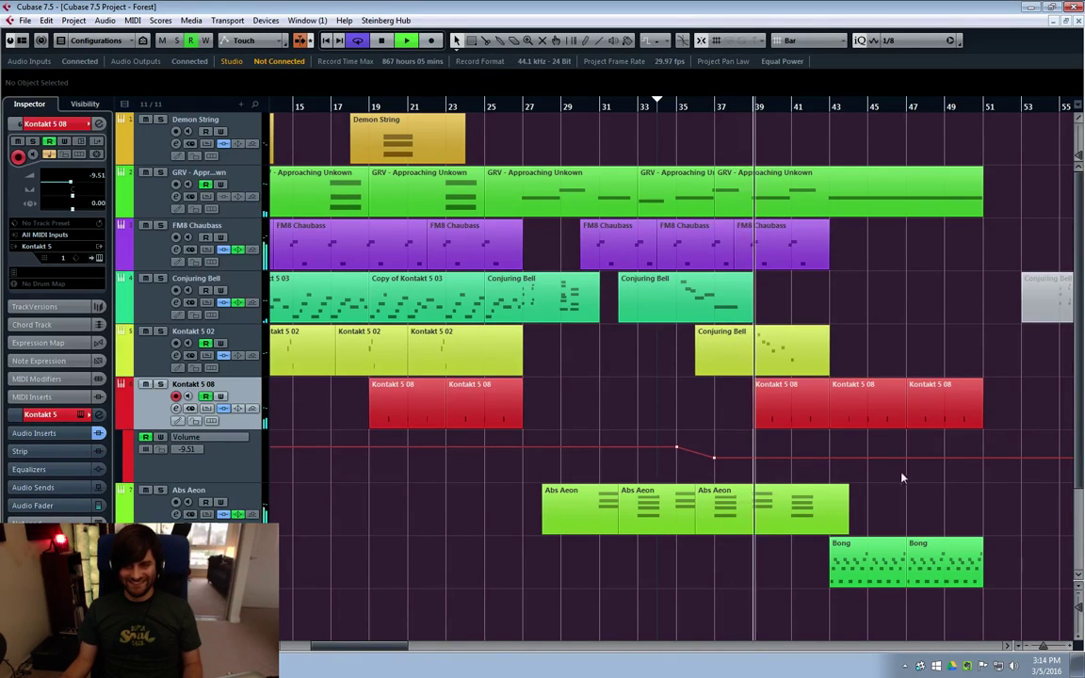
# Raise the Kontakt 5 08 volume point at bar 37 to -7.19 and hide the automation lane
pyautogui.moveTo(714, 459); pyautogui.dragTo(714, 458)
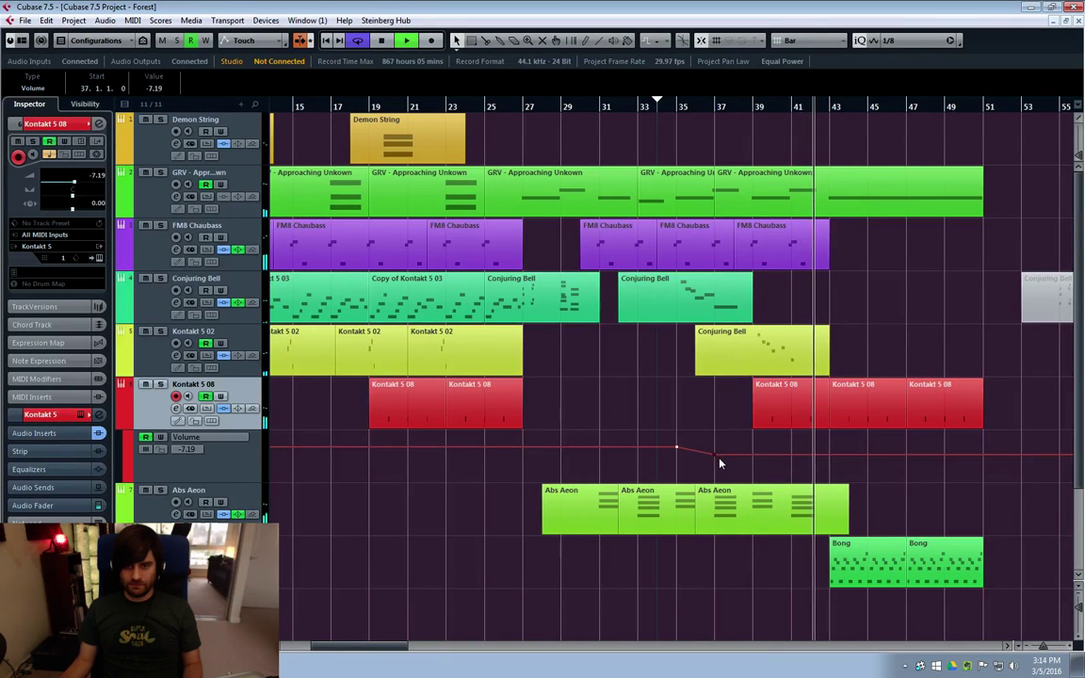
pyautogui.click(239, 468)
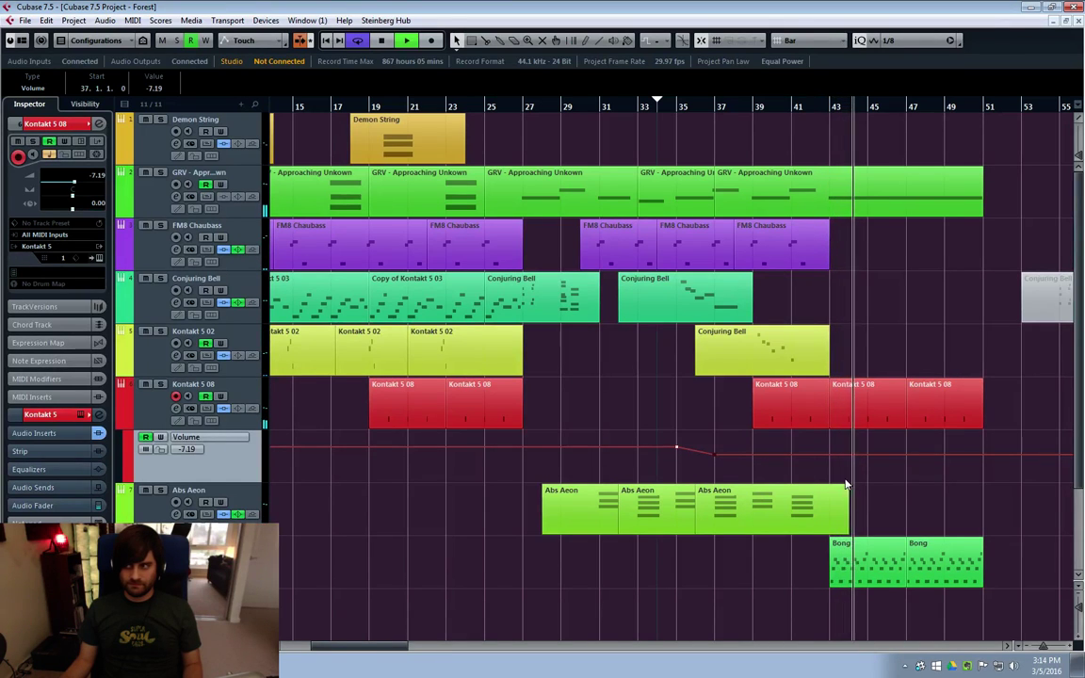
pyautogui.click(528, 471)
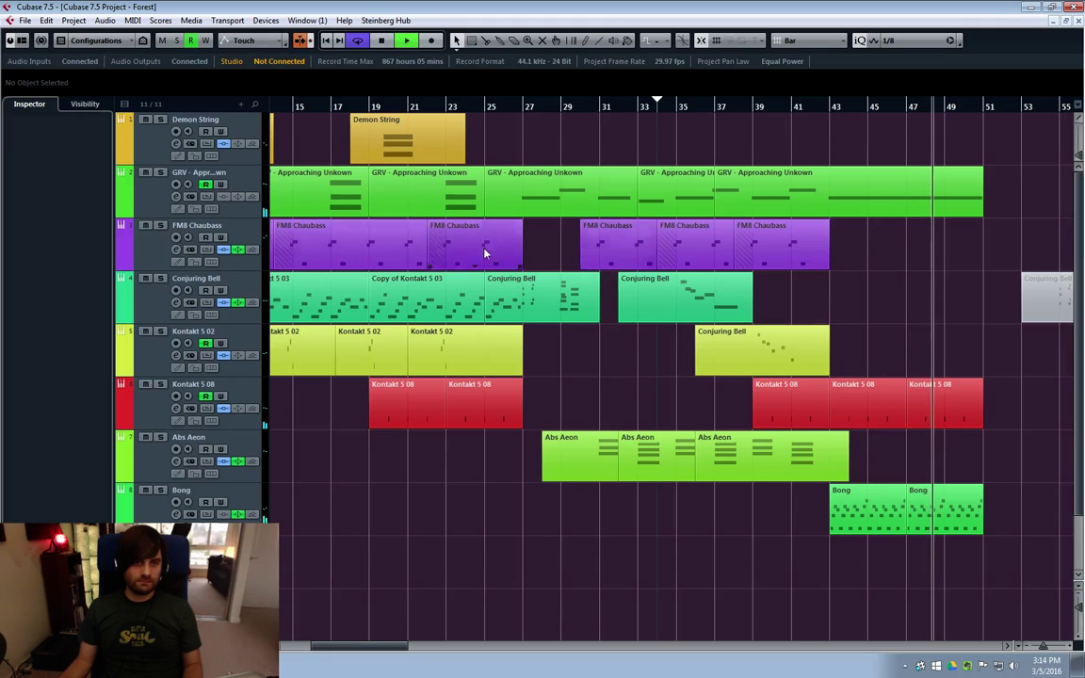
# Select the FM8 Chaubass track and play the arrangement from its beginning
pyautogui.click(139, 226)
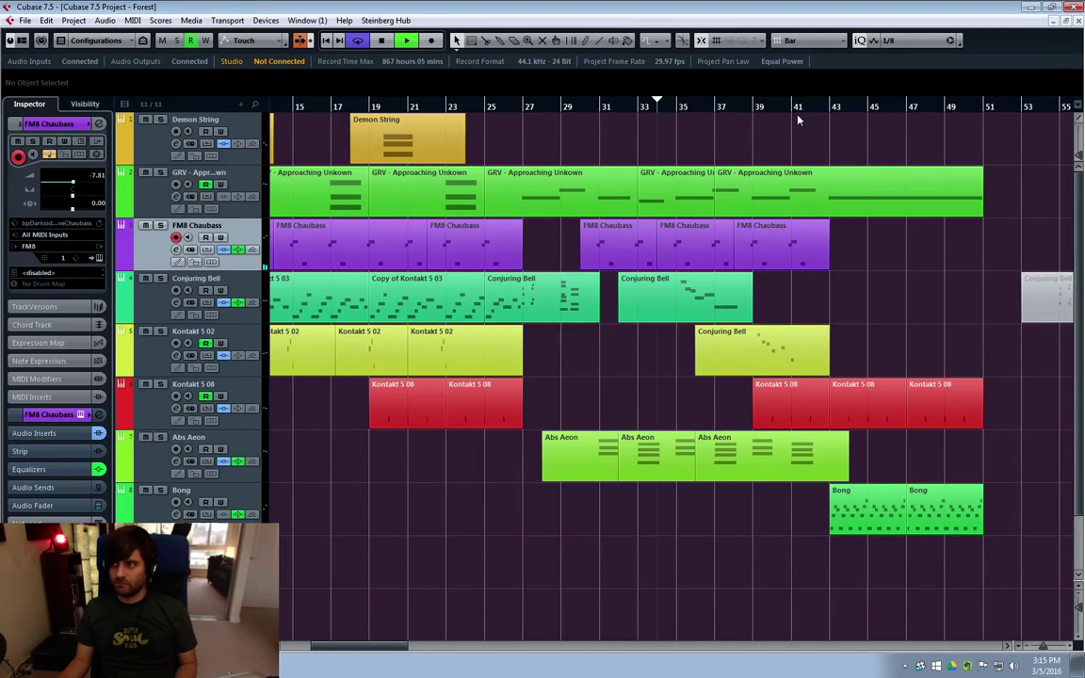
pyautogui.hscroll(-5, 798, 123)
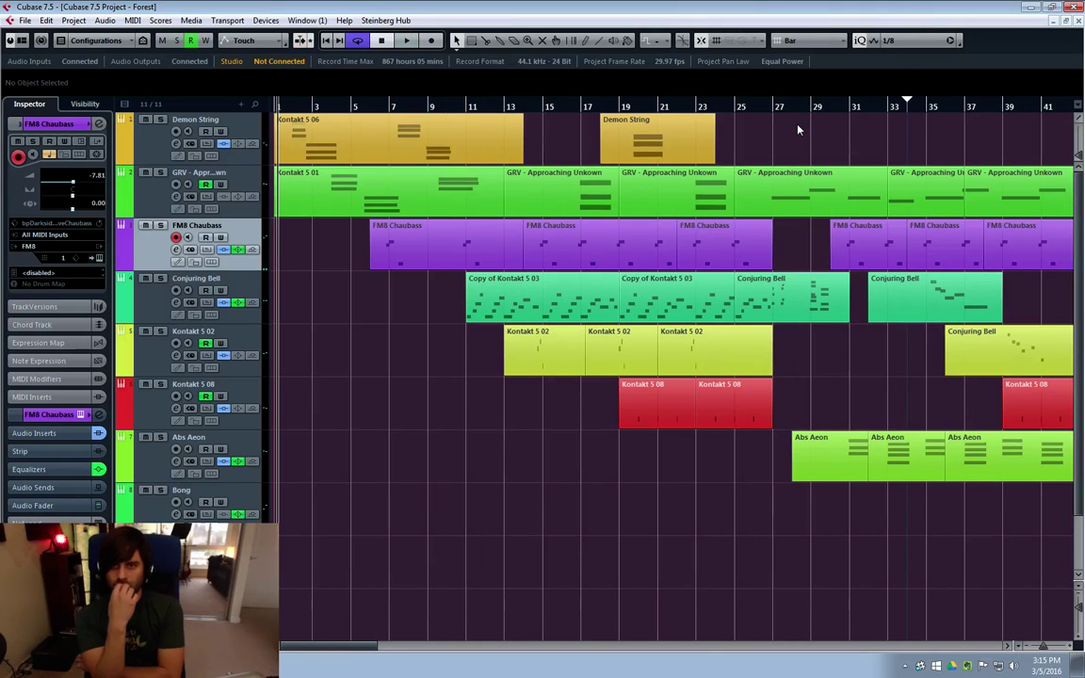
pyautogui.press('space')
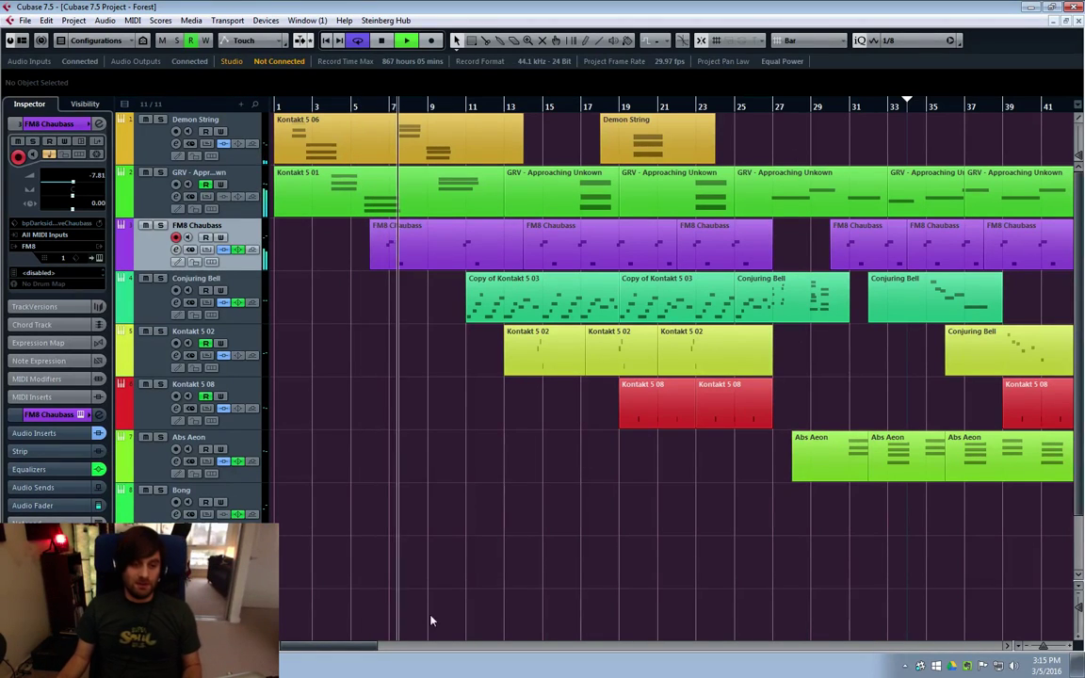
# Check the Bong track's Reaktor SteamPipe 2 instrument during playback and close it
pyautogui.hscroll(5, 299, 584)
pyautogui.click(174, 513)
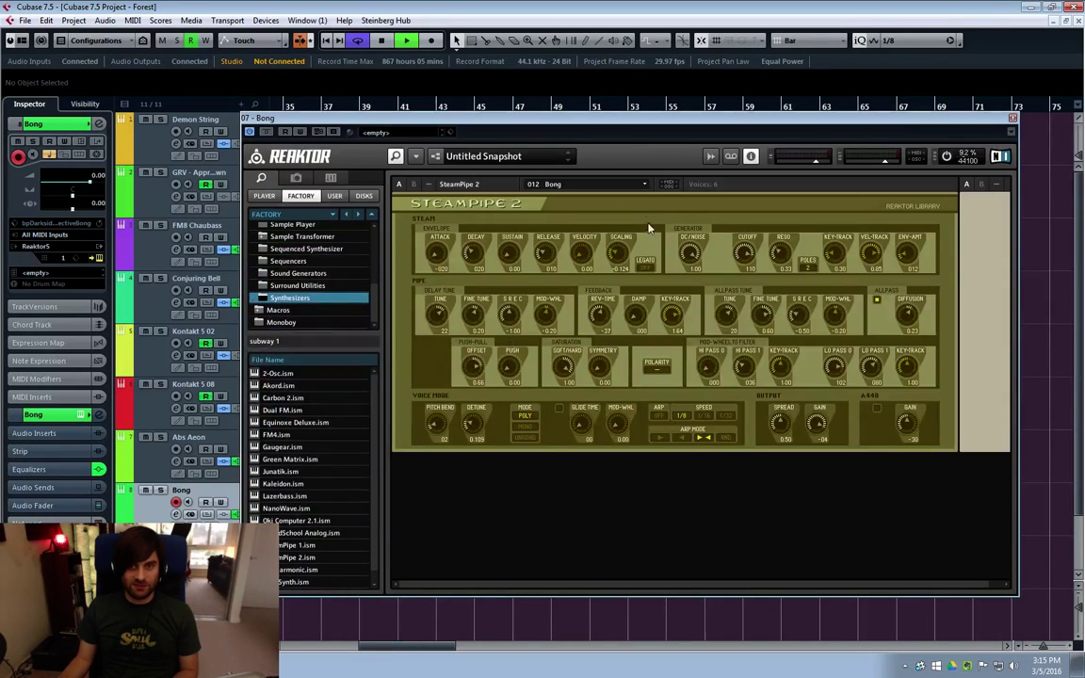
pyautogui.press('Escape')
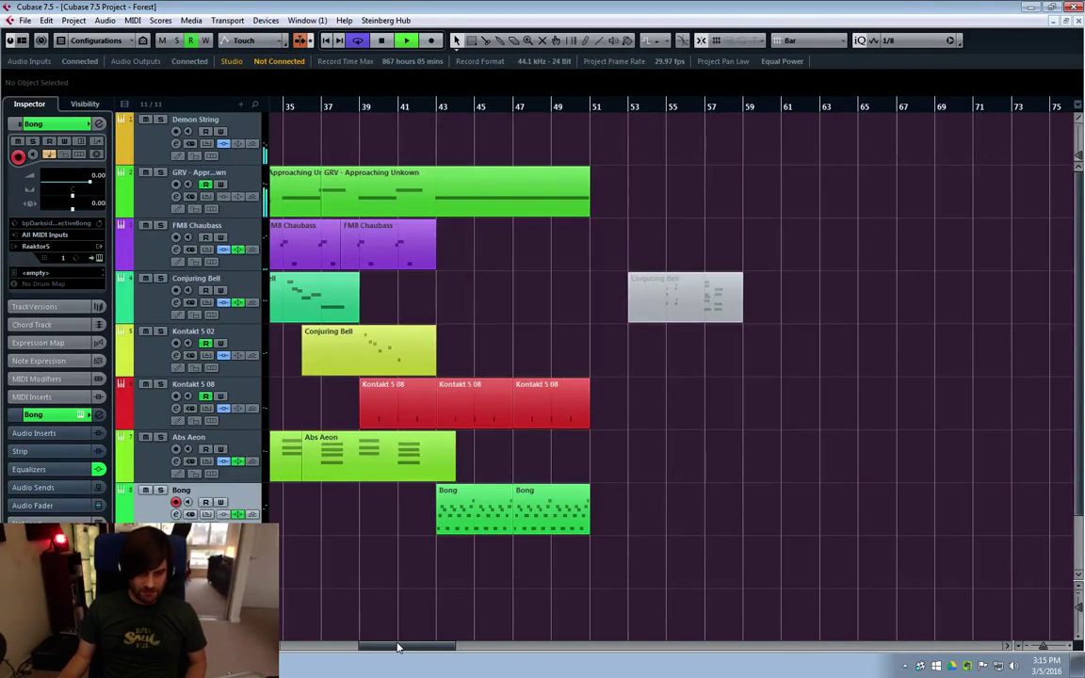
# Listen to the arrangement up to bar 51, select the Abs Aeon track and replay from bar 33
pyautogui.moveTo(397, 648); pyautogui.dragTo(300, 630)
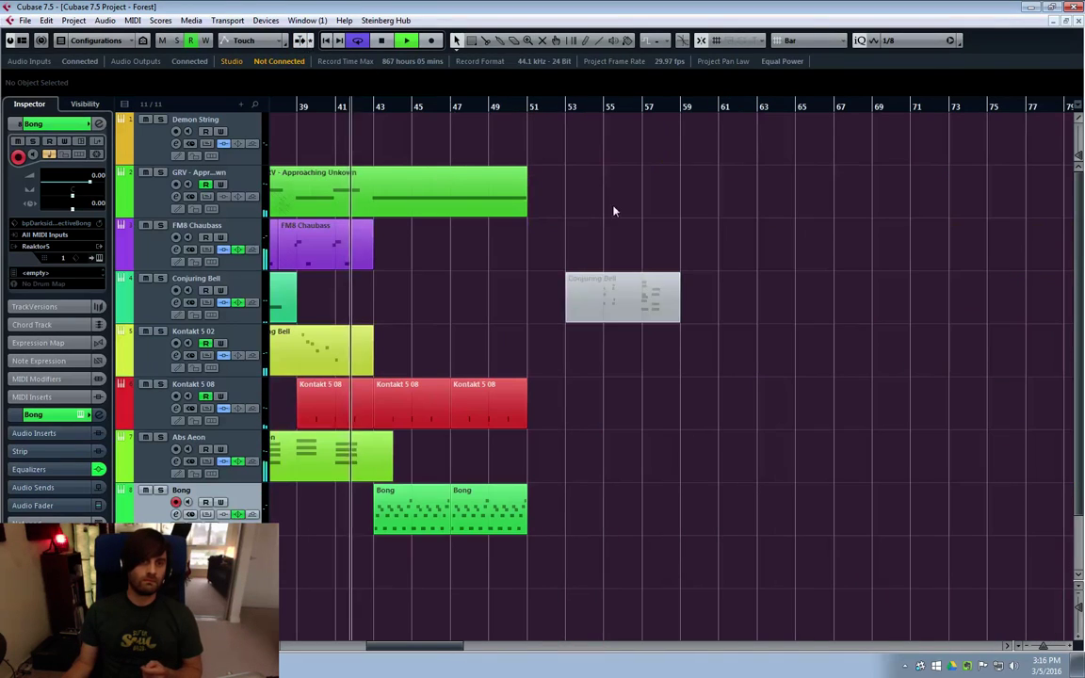
pyautogui.click(604, 456)
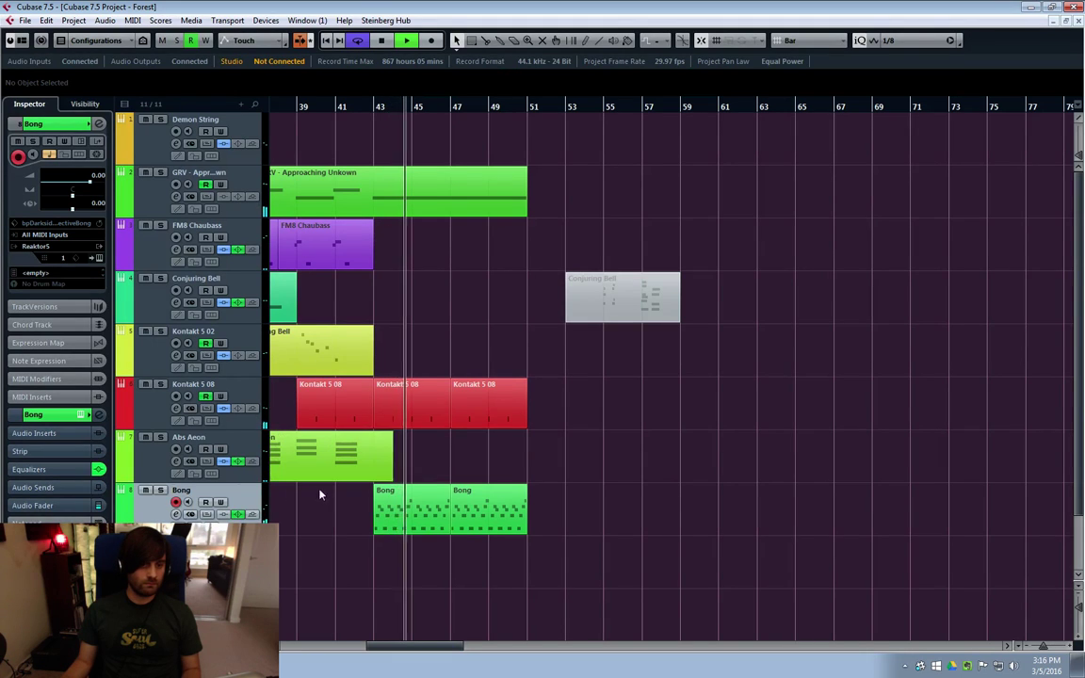
pyautogui.click(149, 468)
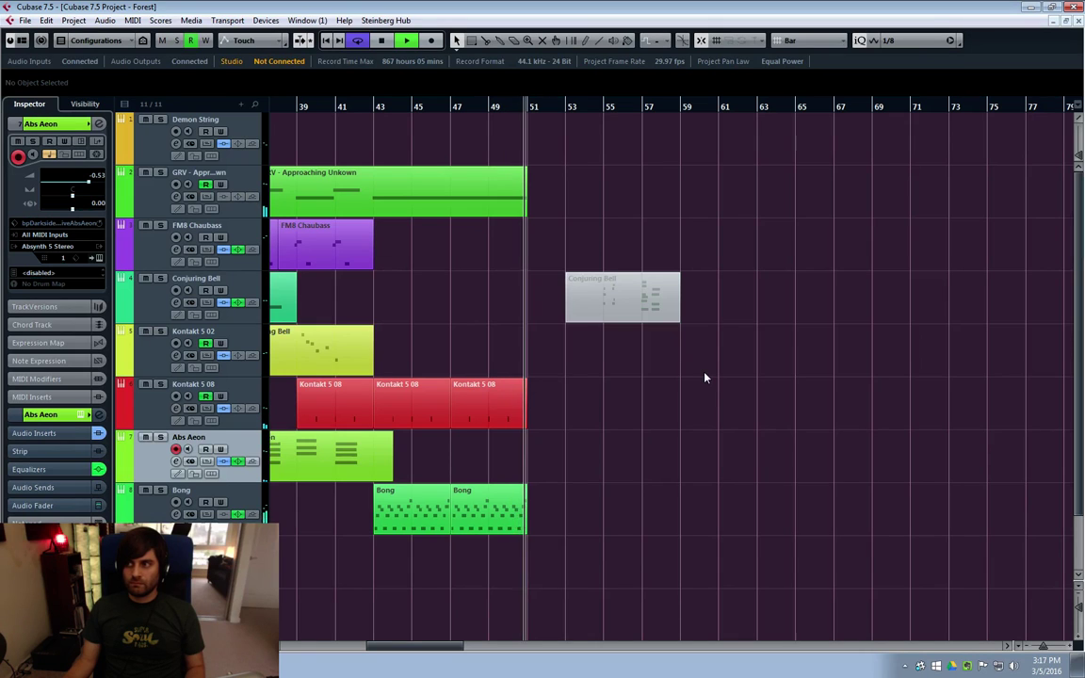
pyautogui.moveTo(417, 648); pyautogui.dragTo(400, 648)
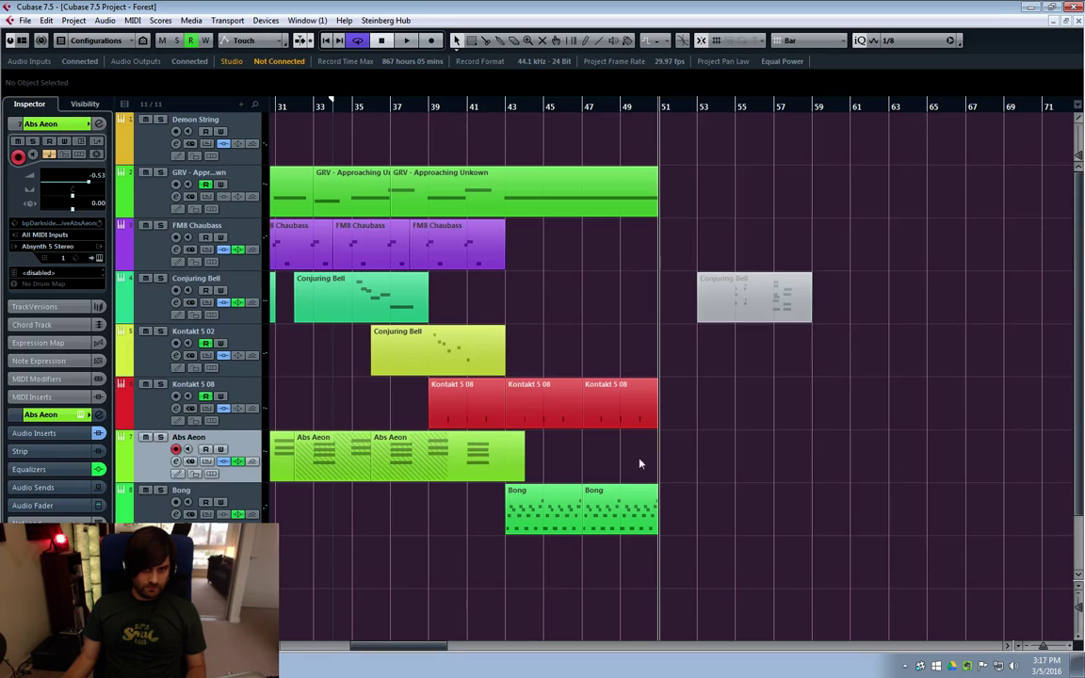
pyautogui.click(321, 101)
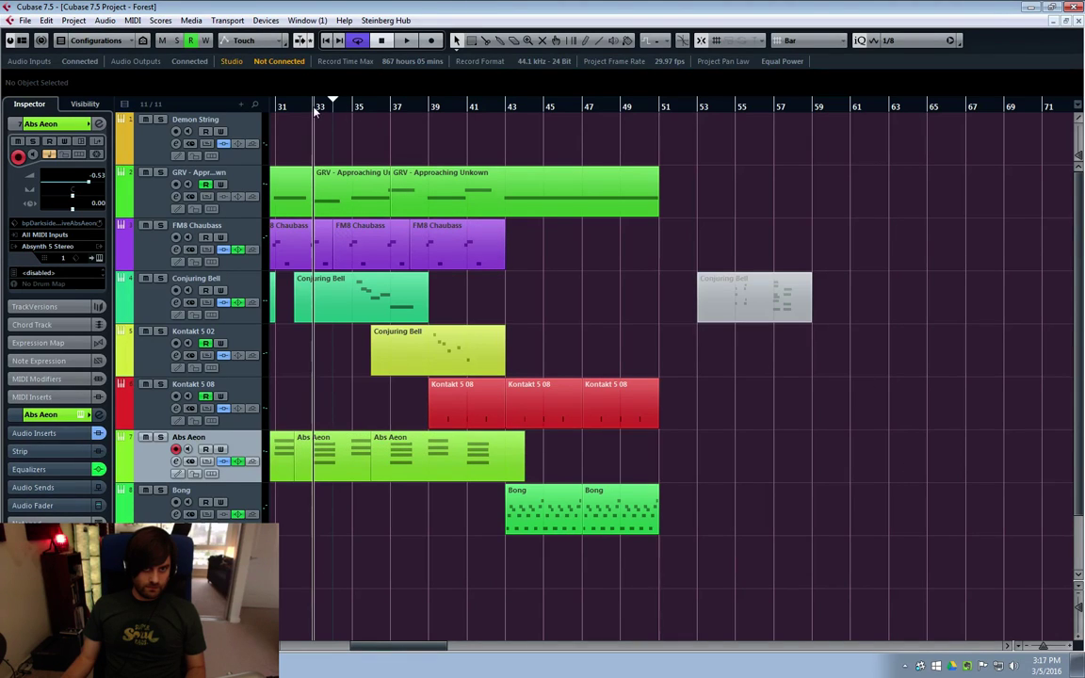
pyautogui.press('space')
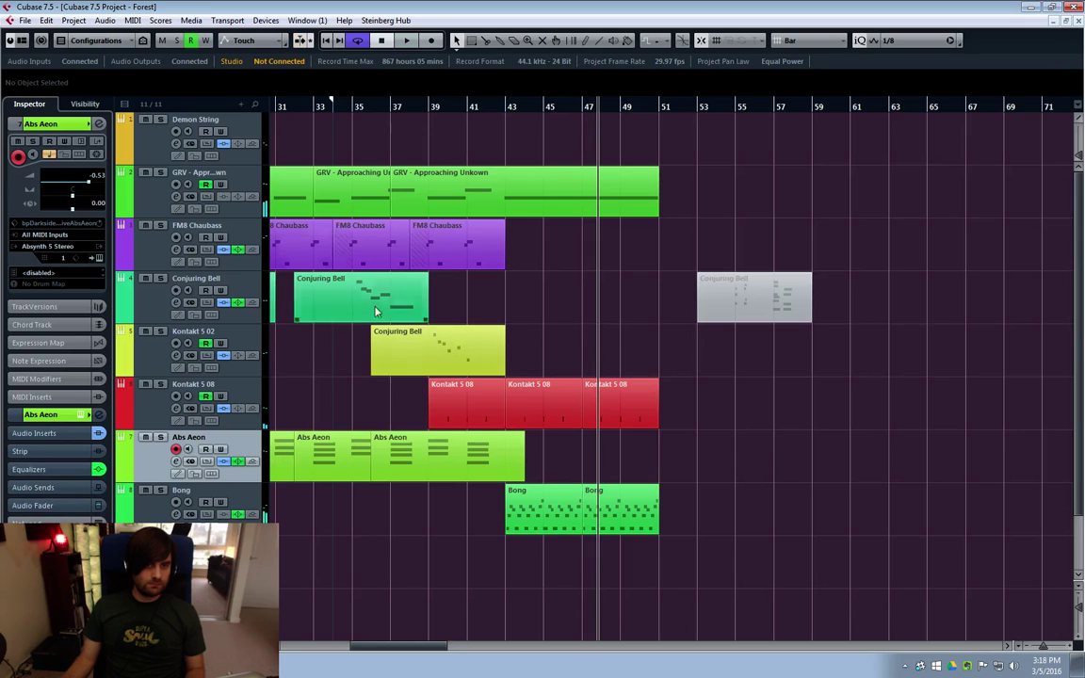
# Select the Demon String track and play the arrangement from bar 37
pyautogui.click(150, 151)
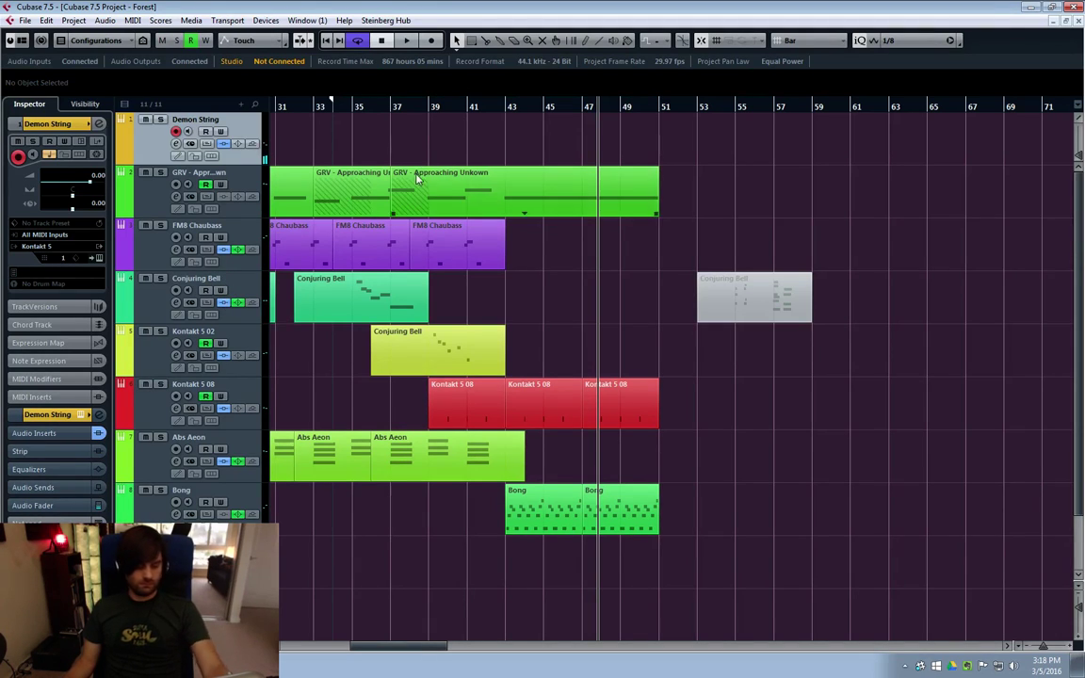
pyautogui.click(397, 109)
pyautogui.press('space')
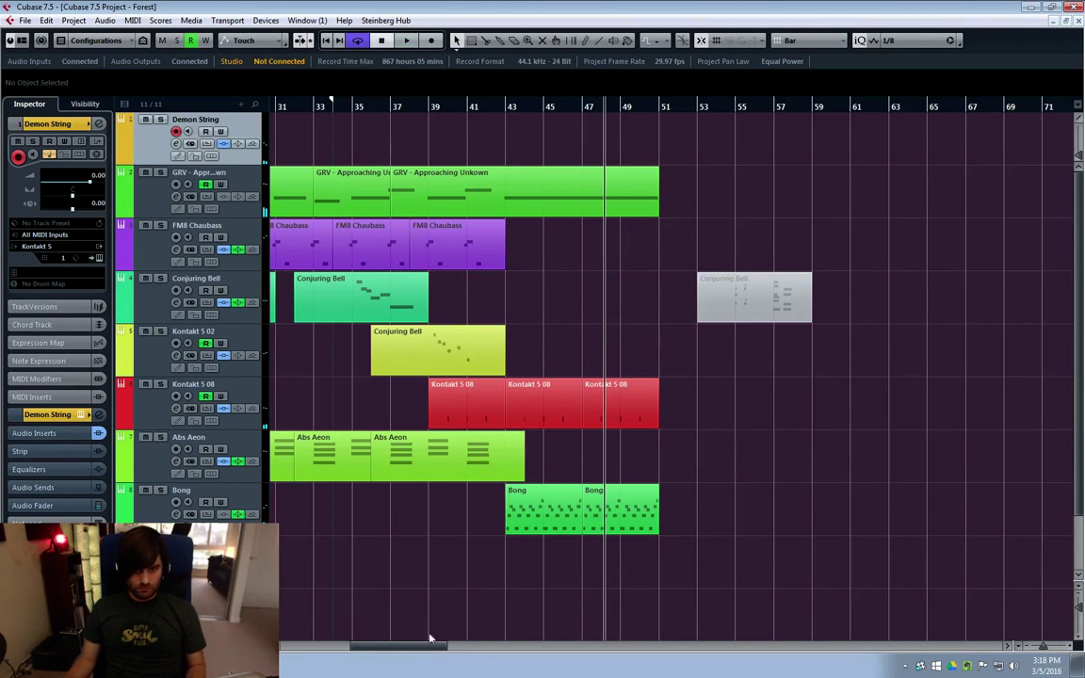
# Return to bar 33 and play the section leading into the Bong clips
pyautogui.moveTo(398, 649); pyautogui.dragTo(386, 647)
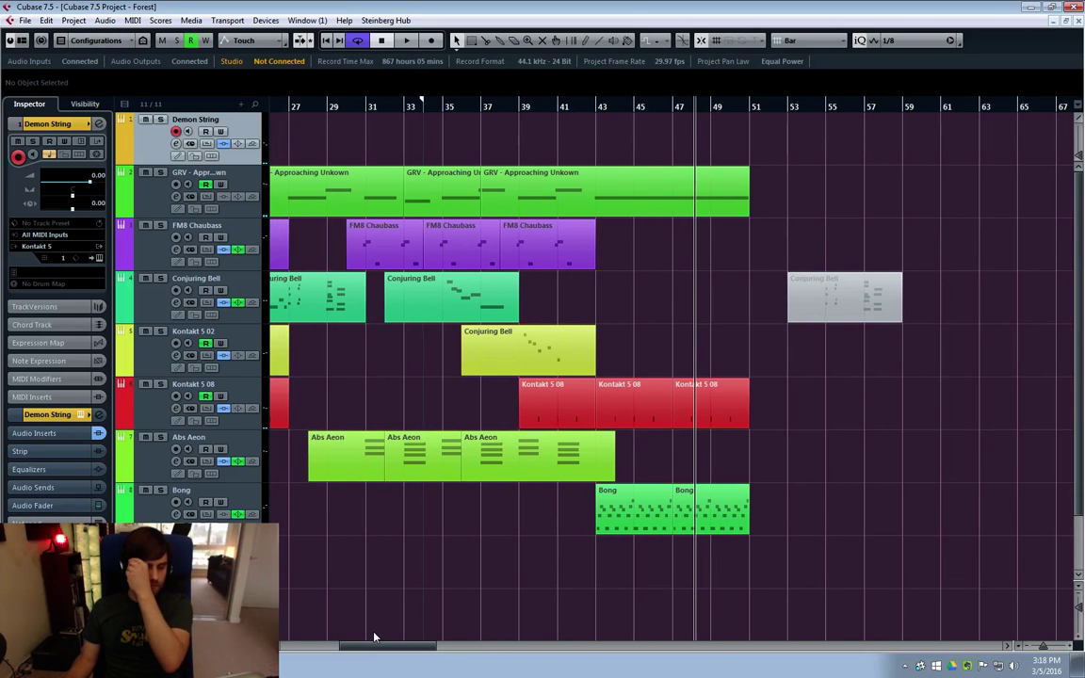
pyautogui.moveTo(353, 650); pyautogui.dragTo(477, 560)
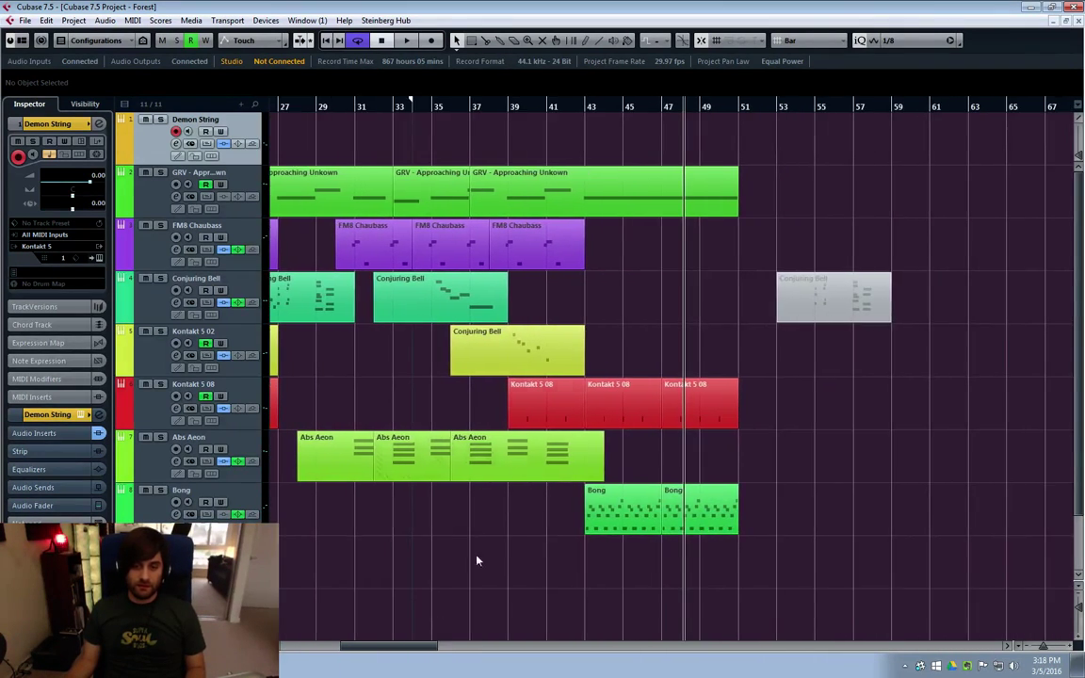
pyautogui.click(501, 110)
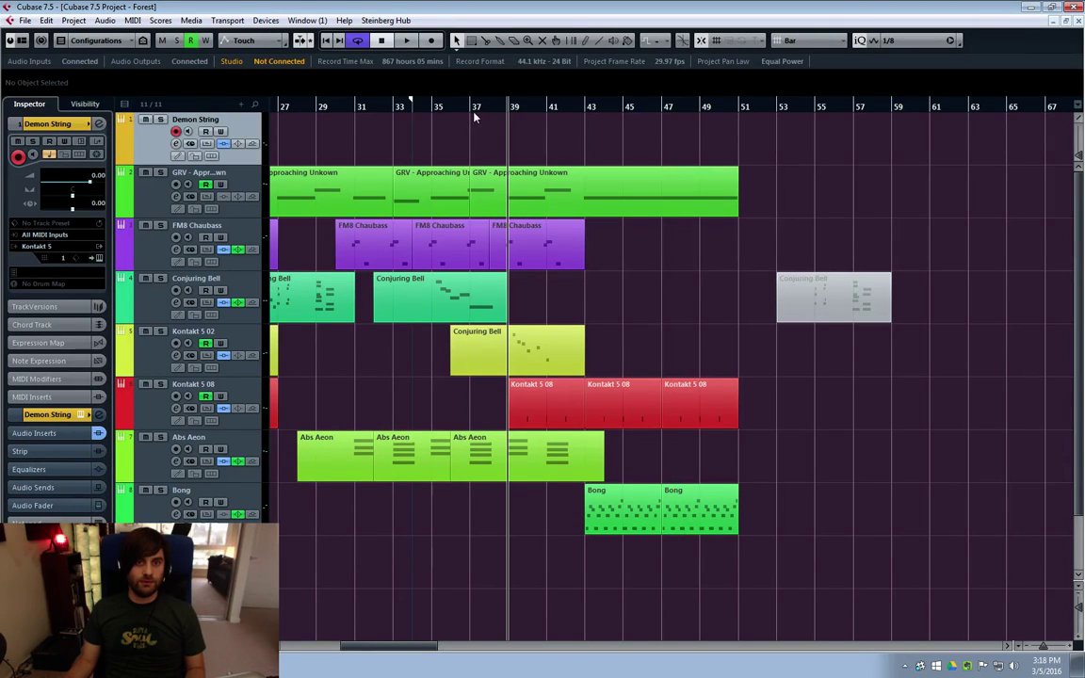
pyautogui.click(390, 106)
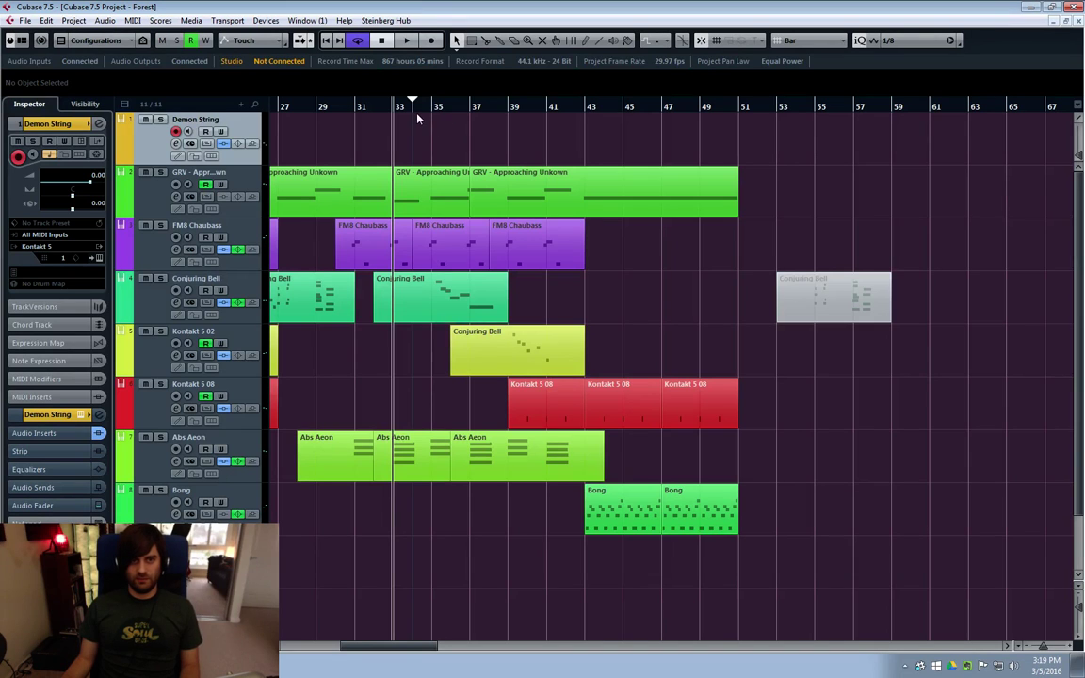
pyautogui.press('space')
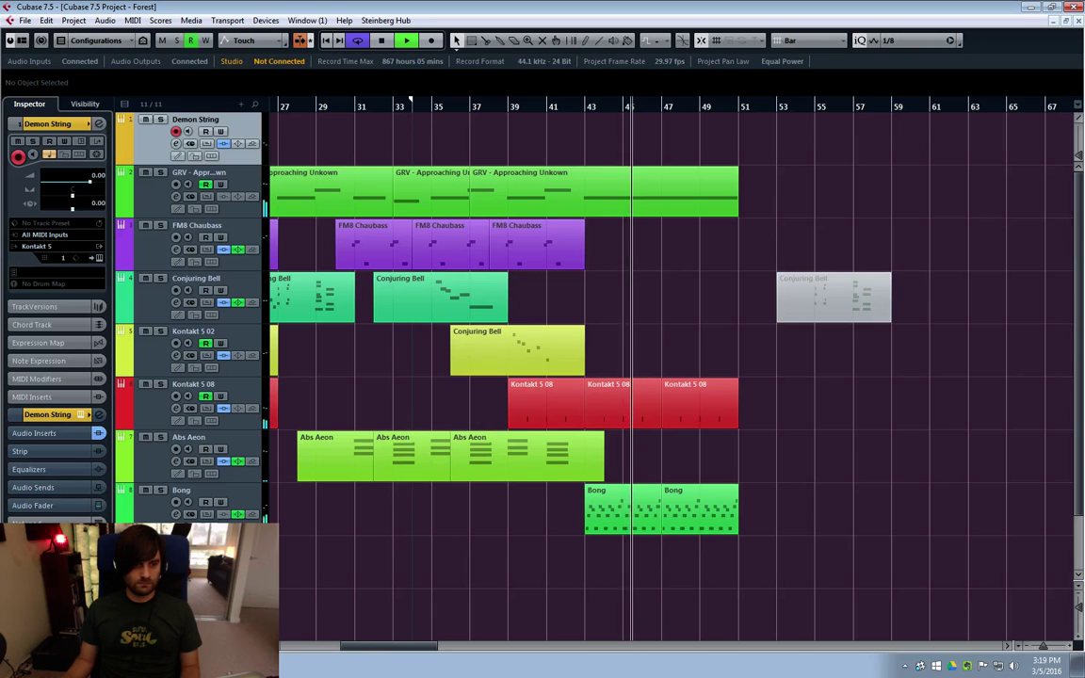
# Select the Bong track, review its Reaktor instrument and its channel inserts and EQ, and close both windows
pyautogui.click(216, 499)
pyautogui.press('e')
pyautogui.press('e')
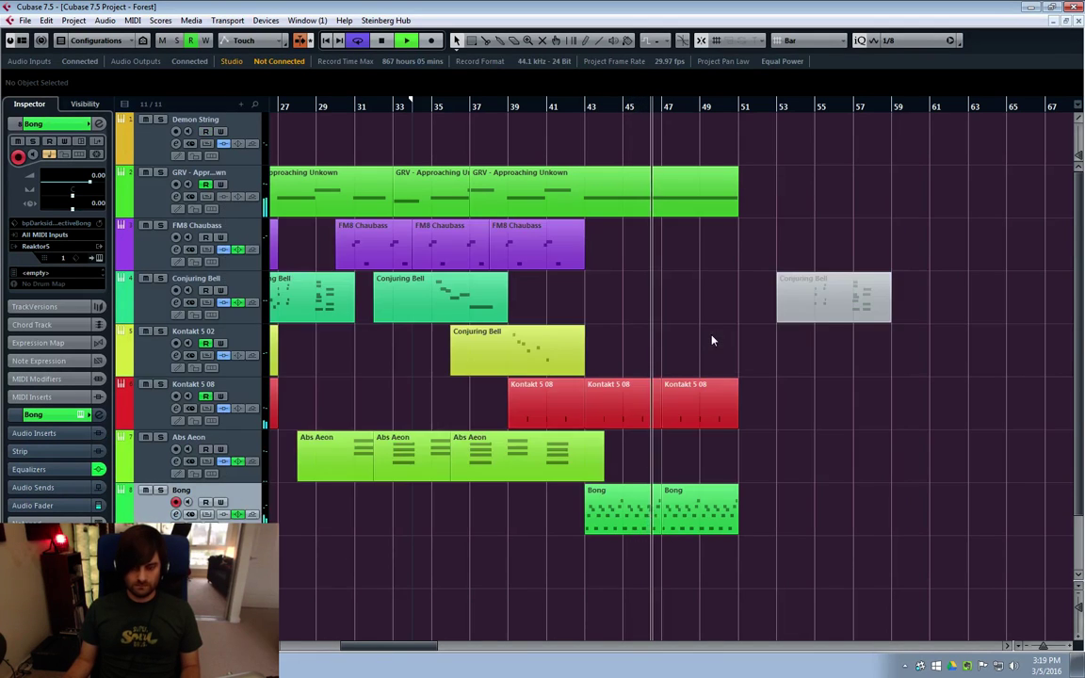
pyautogui.press('e')
pyautogui.press('e')
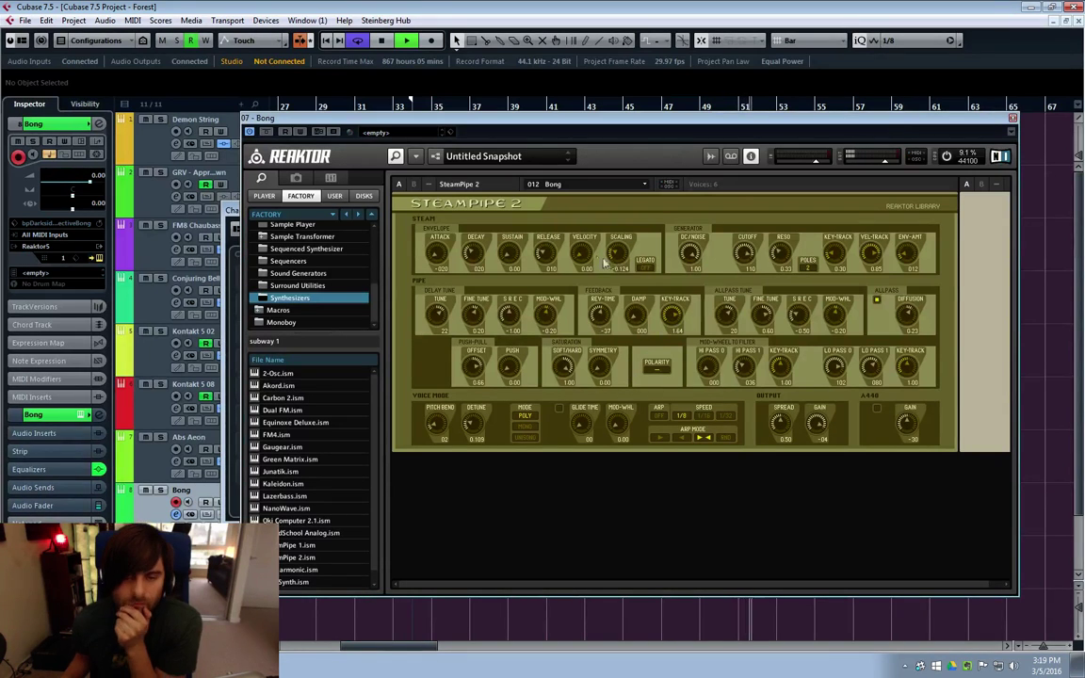
pyautogui.press('e')
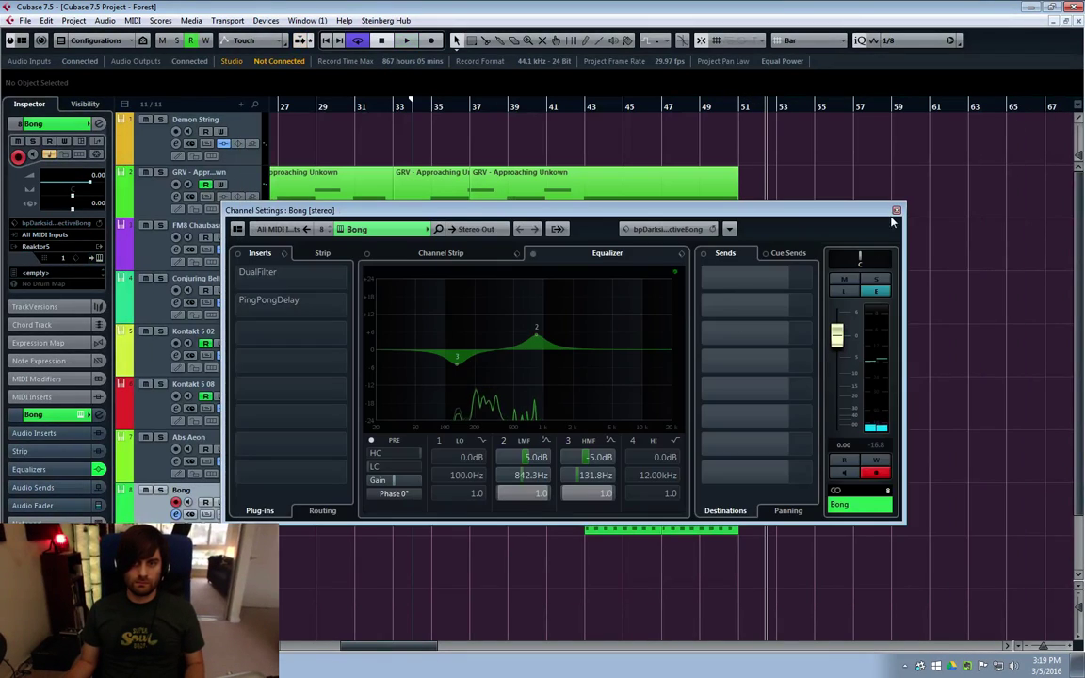
pyautogui.click(895, 209)
# Set the locator range to bars 43–51 around the Bong clips and start playback from bar 43
pyautogui.keyDown('alt'); pyautogui.click(590, 111); pyautogui.keyUp('alt')
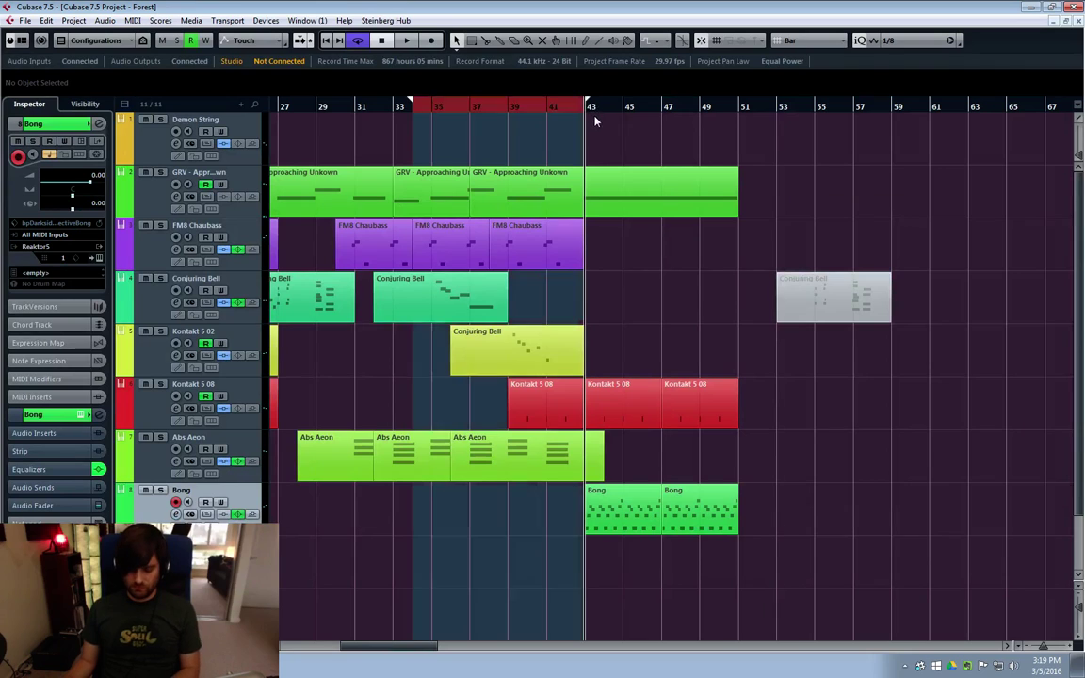
pyautogui.moveTo(738, 106); pyautogui.dragTo(588, 106)
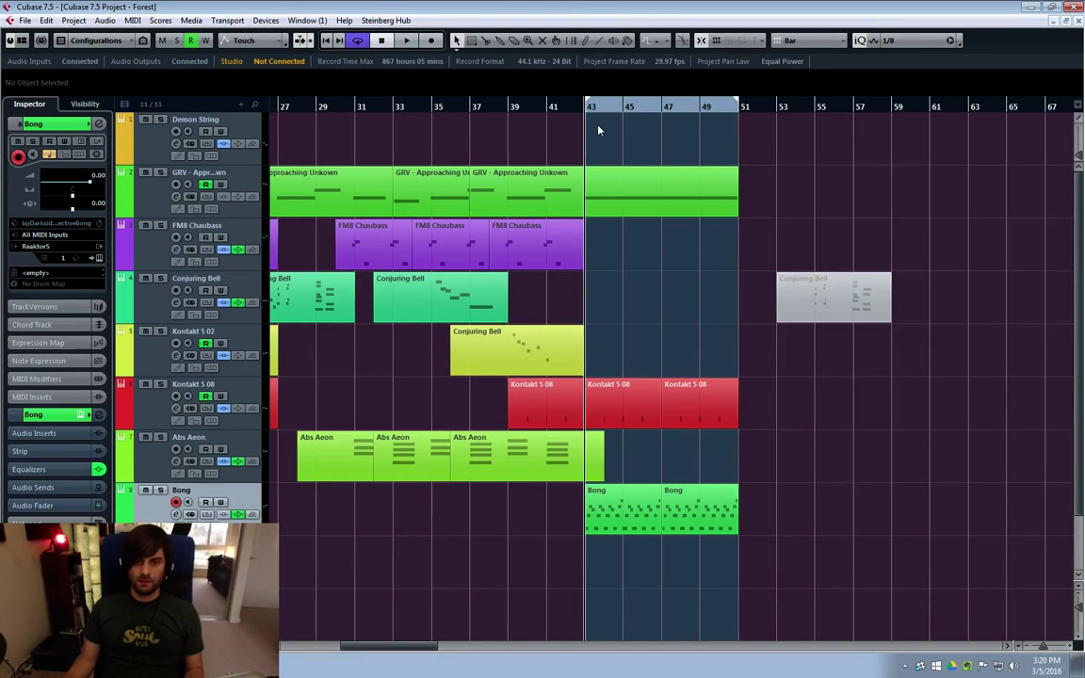
pyautogui.press('space')
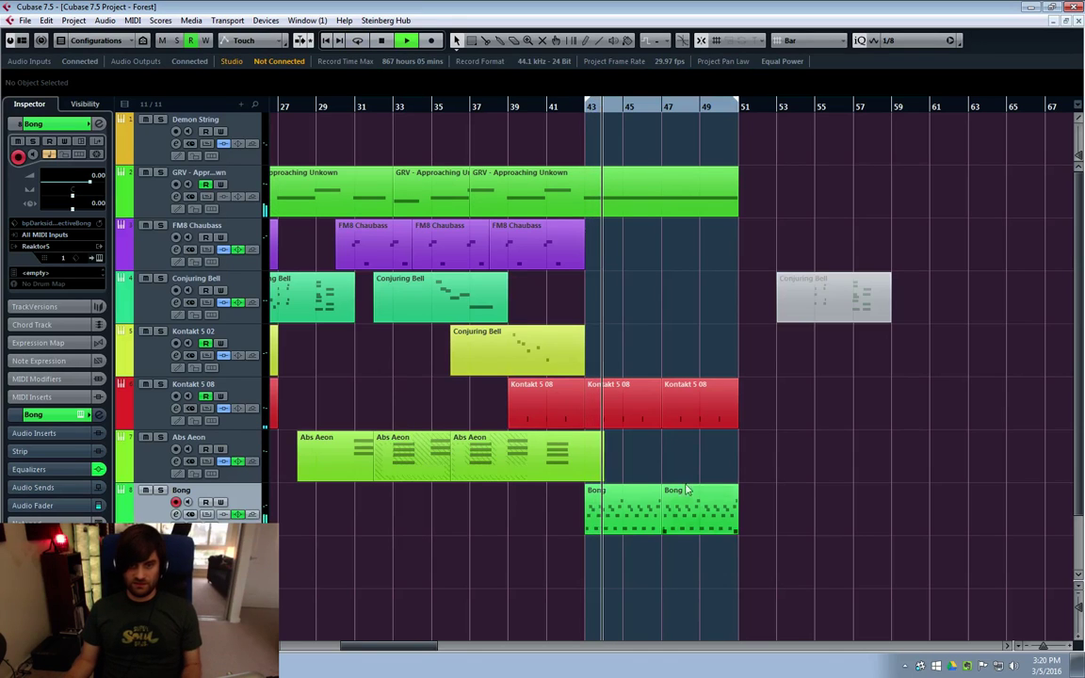
# In the Bong track's SteamPipe 2 instrument, set the Feedback Key-Track to 1.44
pyautogui.hotkey('ctrl', 'e')
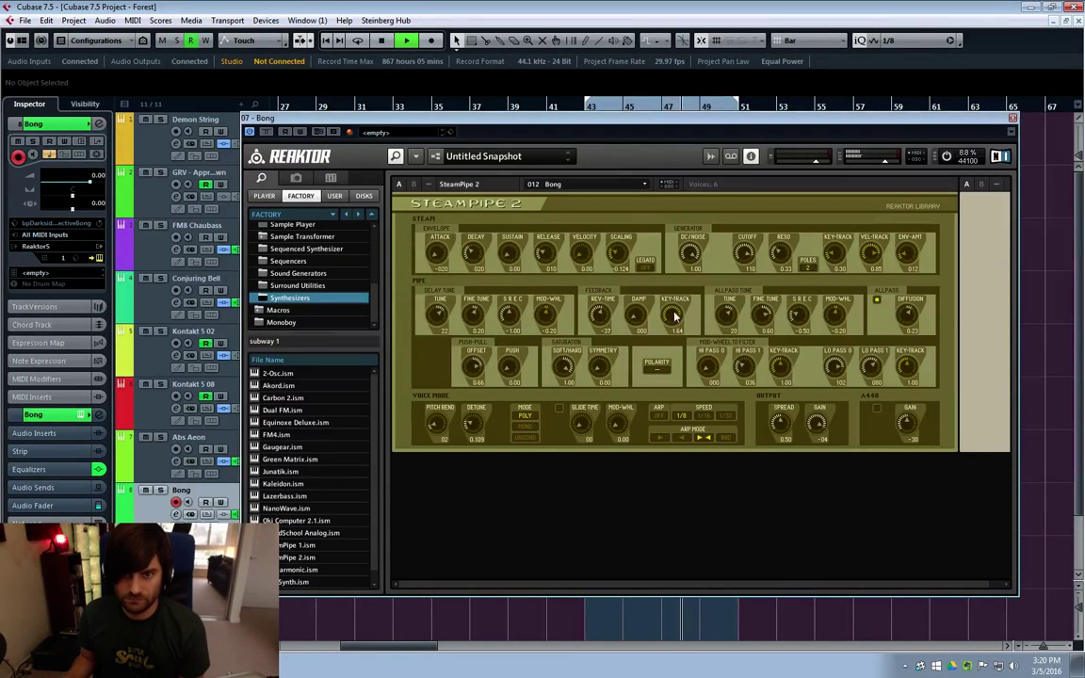
pyautogui.moveTo(672, 315); pyautogui.dragTo(680, 374)
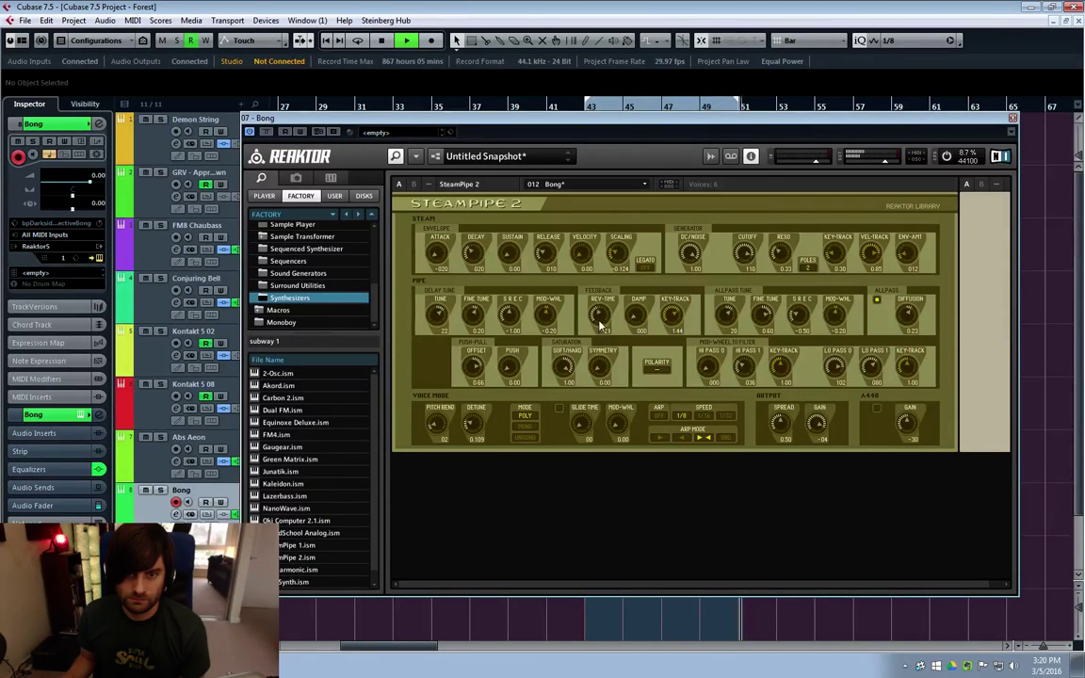
# Set SteamPipe 2's Feedback Rev-Time to -38, Delay Tune S R E C to -0.91, envelope Decay to 019, DC/Noise to 0.95 and Cutoff to 119
pyautogui.moveTo(598, 313); pyautogui.dragTo(599, 317)
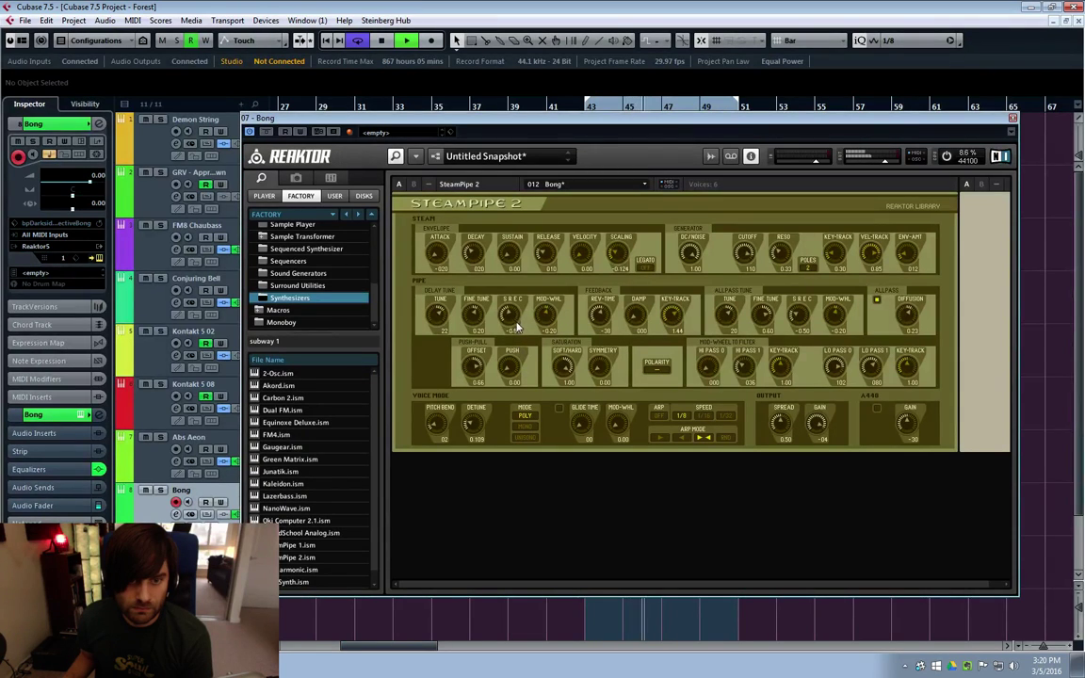
pyautogui.scroll(-5, 516, 313)
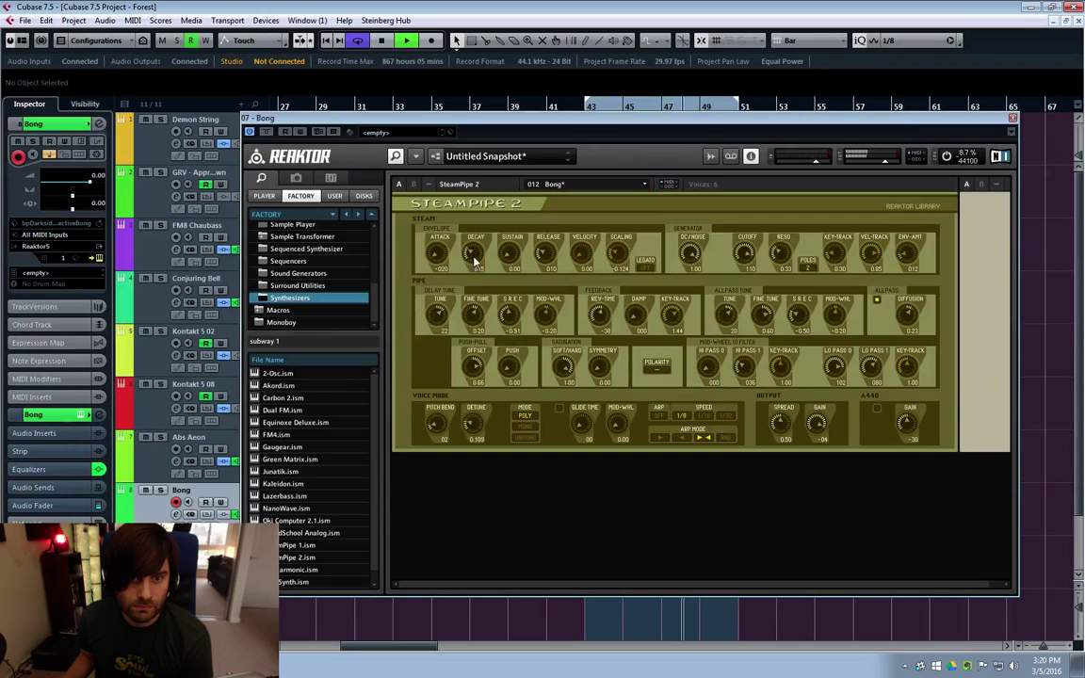
pyautogui.scroll(2, 475, 256)
pyautogui.scroll(3, 543, 260)
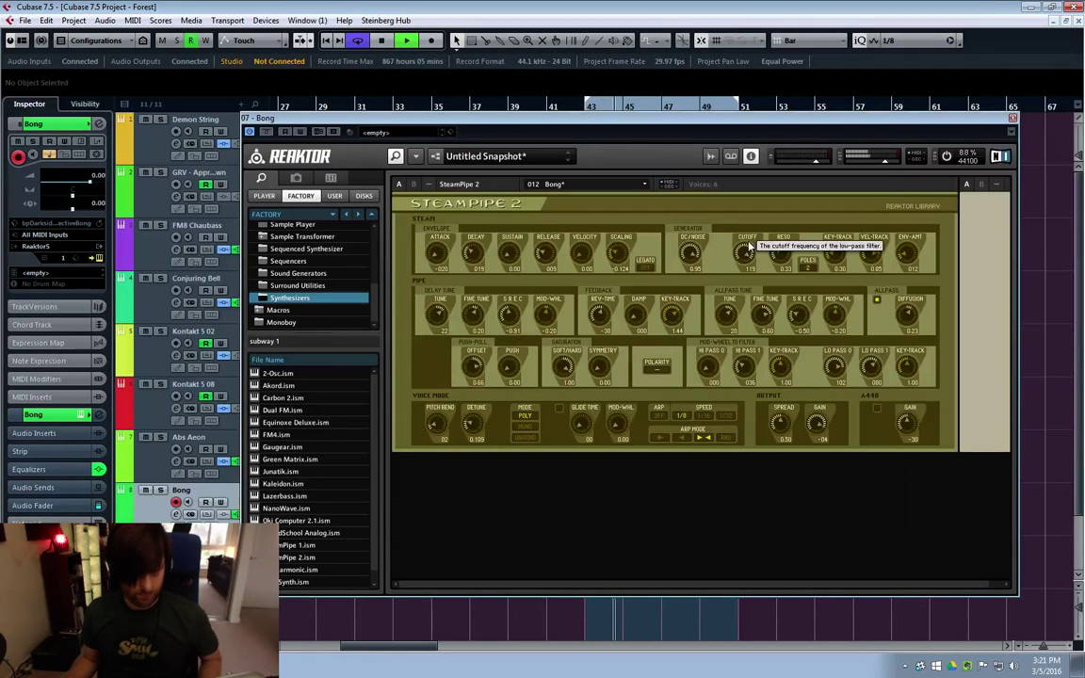
pyautogui.press('e')
pyautogui.press('e')
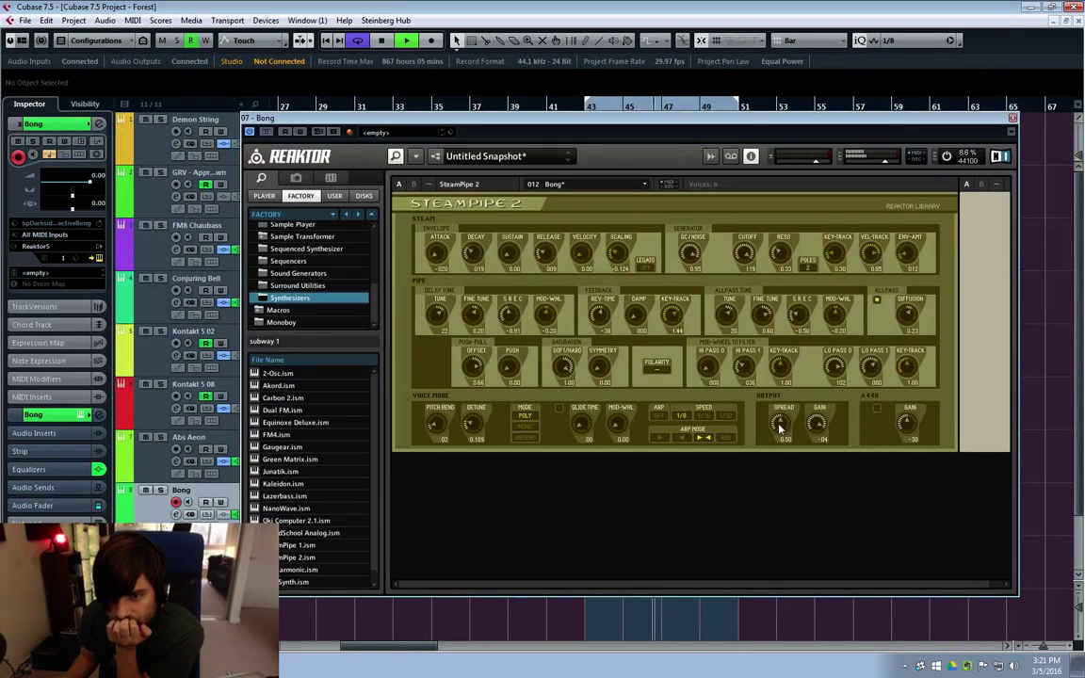
# Mute the GRV track and set the Bong instrument's Lo Pass 0 to 105, Lo Pass 1 to 074 and output Spread to 0.52
pyautogui.moveTo(644, 130); pyautogui.dragTo(587, 146)
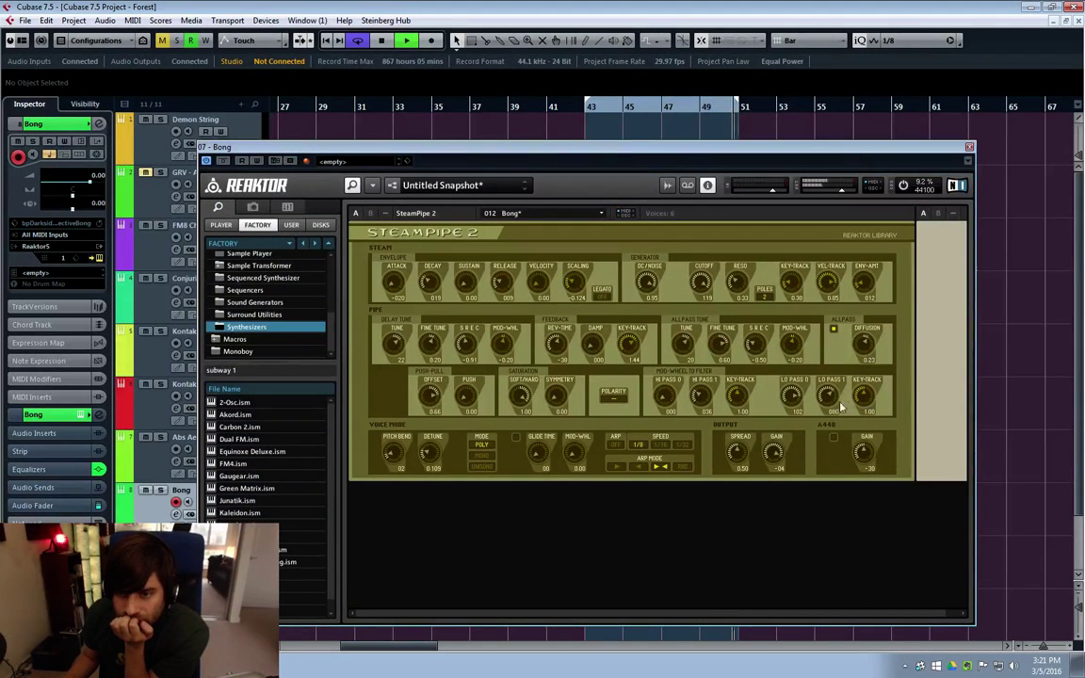
pyautogui.moveTo(789, 400)
pyautogui.mouseDown()
pyautogui.moveTo(759, 449)
pyautogui.moveTo(756, 431)
pyautogui.moveTo(796, 403)
pyautogui.mouseUp()
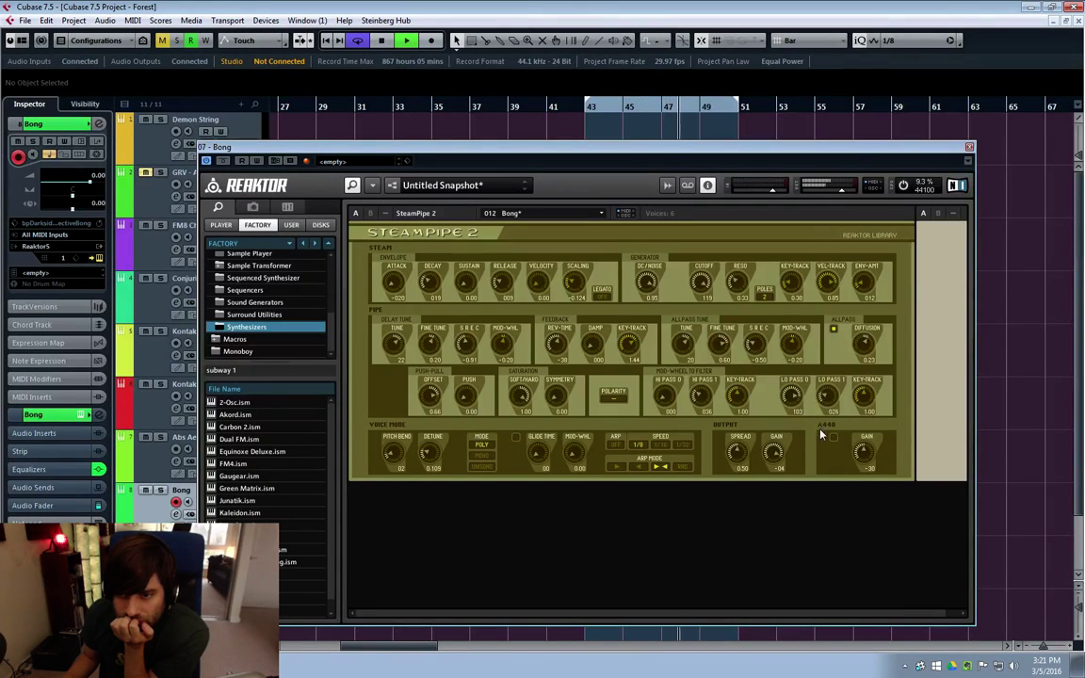
pyautogui.moveTo(827, 403); pyautogui.dragTo(874, 400)
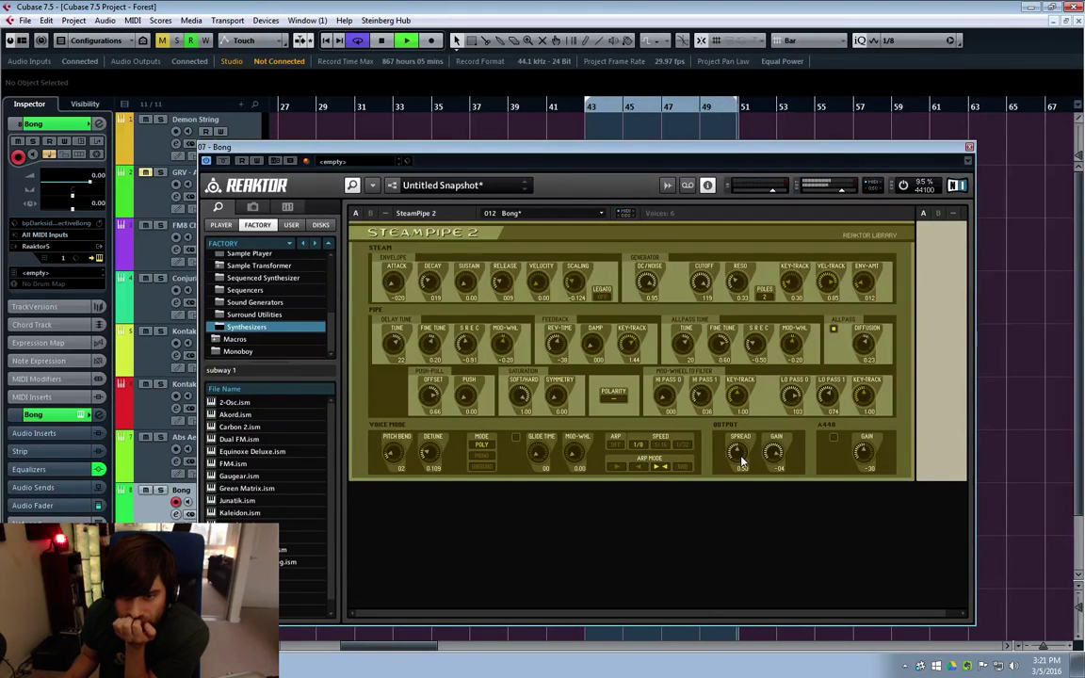
pyautogui.moveTo(736, 453); pyautogui.dragTo(732, 479)
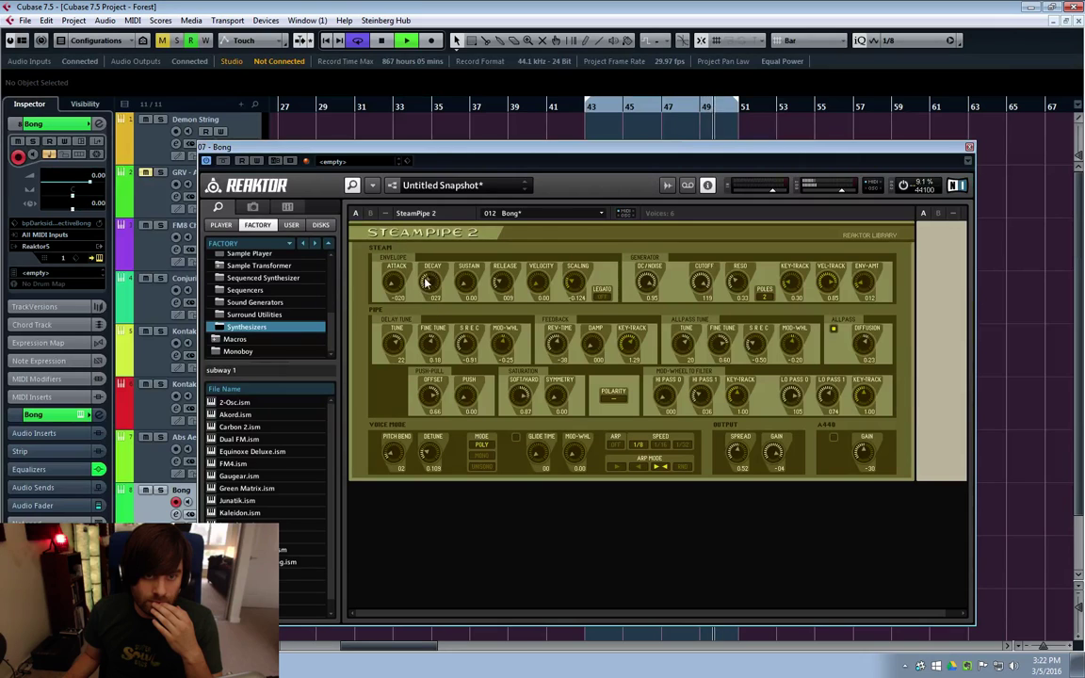
# Set the Bong instrument's envelope Decay to 014, stop playback and close the Reaktor window
pyautogui.moveTo(430, 281); pyautogui.dragTo(431, 251)
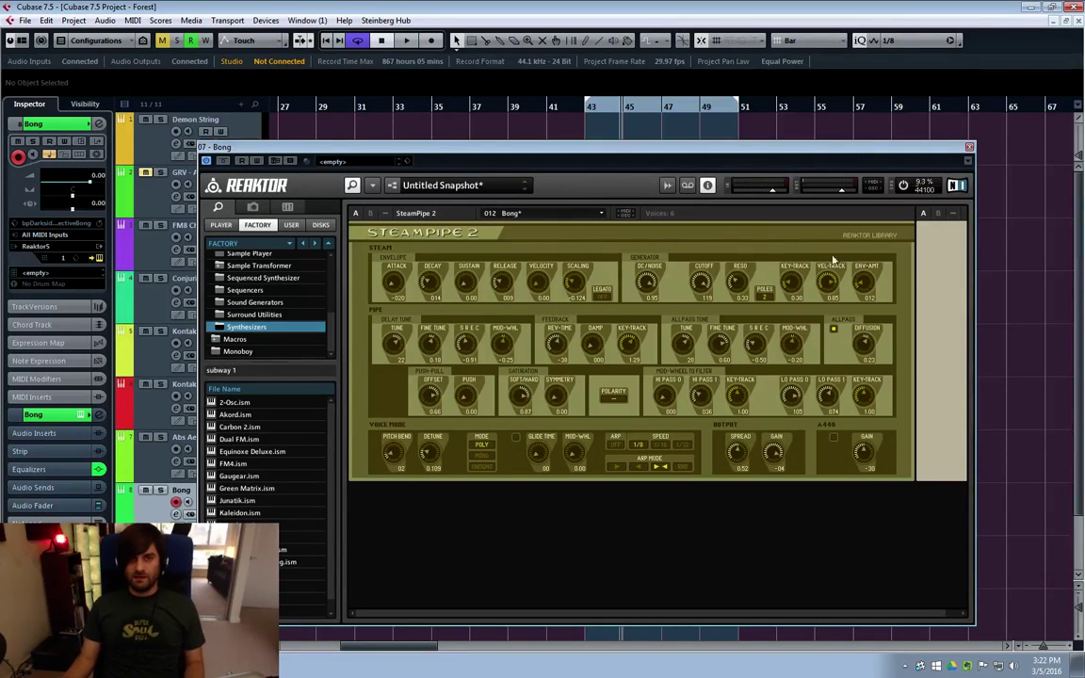
pyautogui.moveTo(821, 149); pyautogui.dragTo(830, 134)
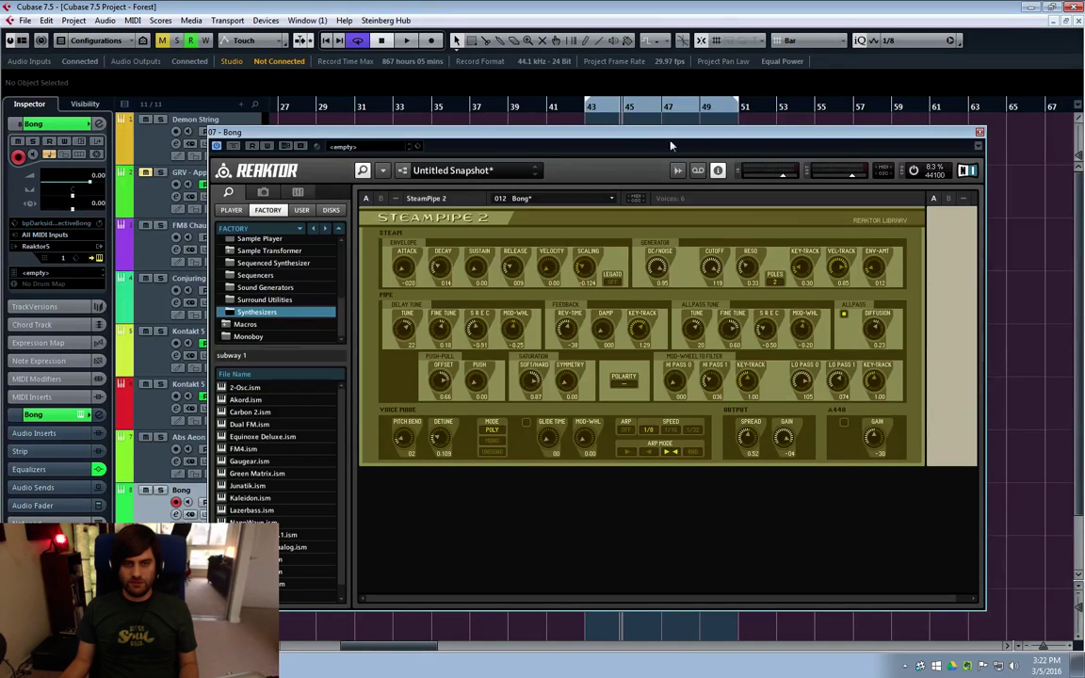
pyautogui.click(979, 132)
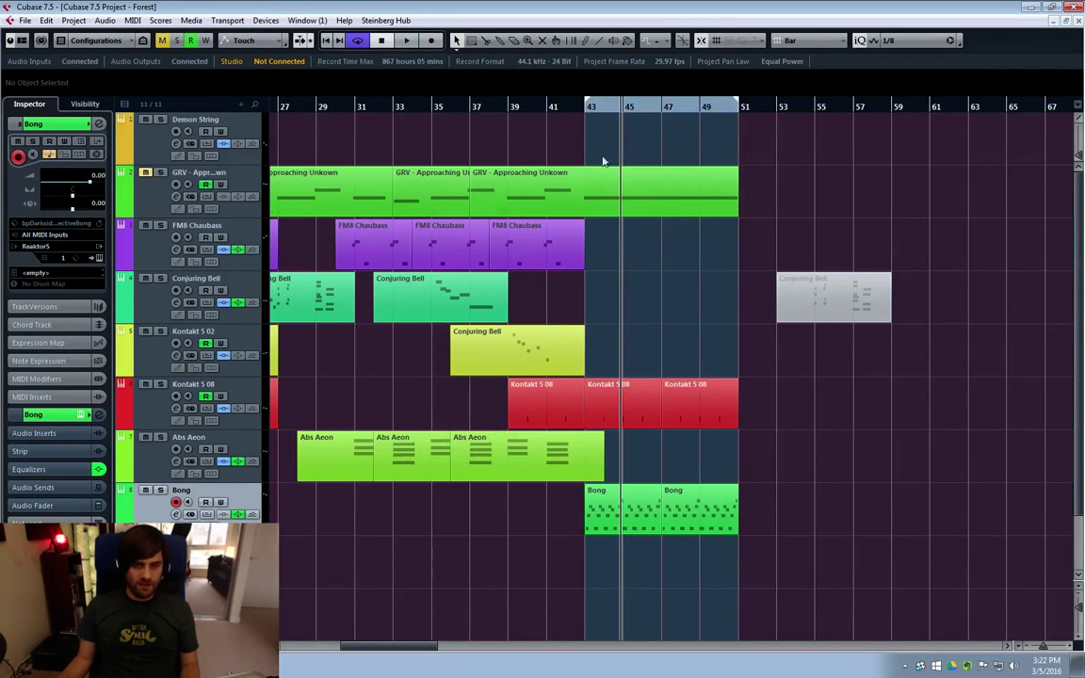
# Lower the Bong channel's volume to -4.48 in its channel settings and close them
pyautogui.press('e')
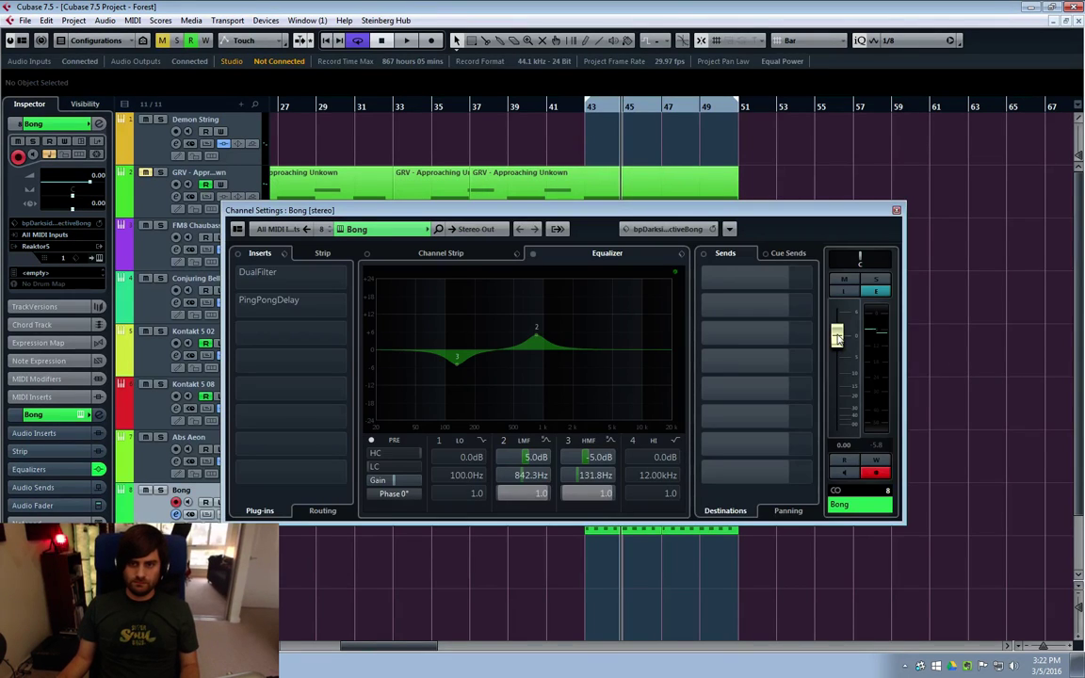
pyautogui.moveTo(836, 337); pyautogui.dragTo(838, 356)
pyautogui.click(894, 212)
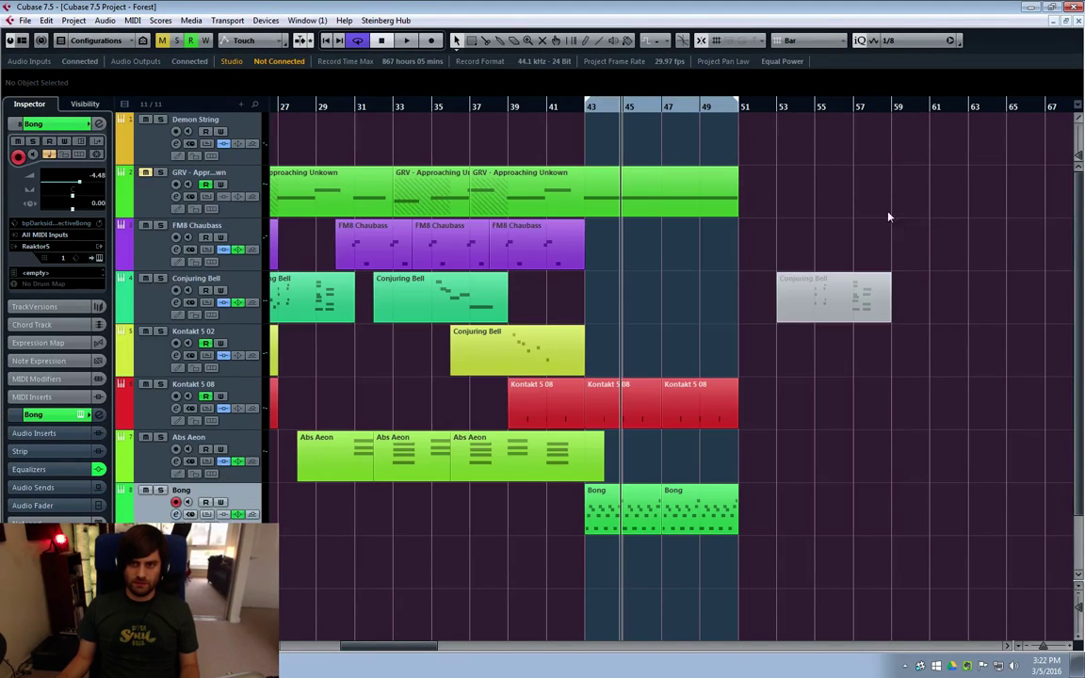
# Unmute the GRV track, turn off cycling and play from bar 35 through the Bong clips
pyautogui.click(533, 111)
pyautogui.click(471, 106)
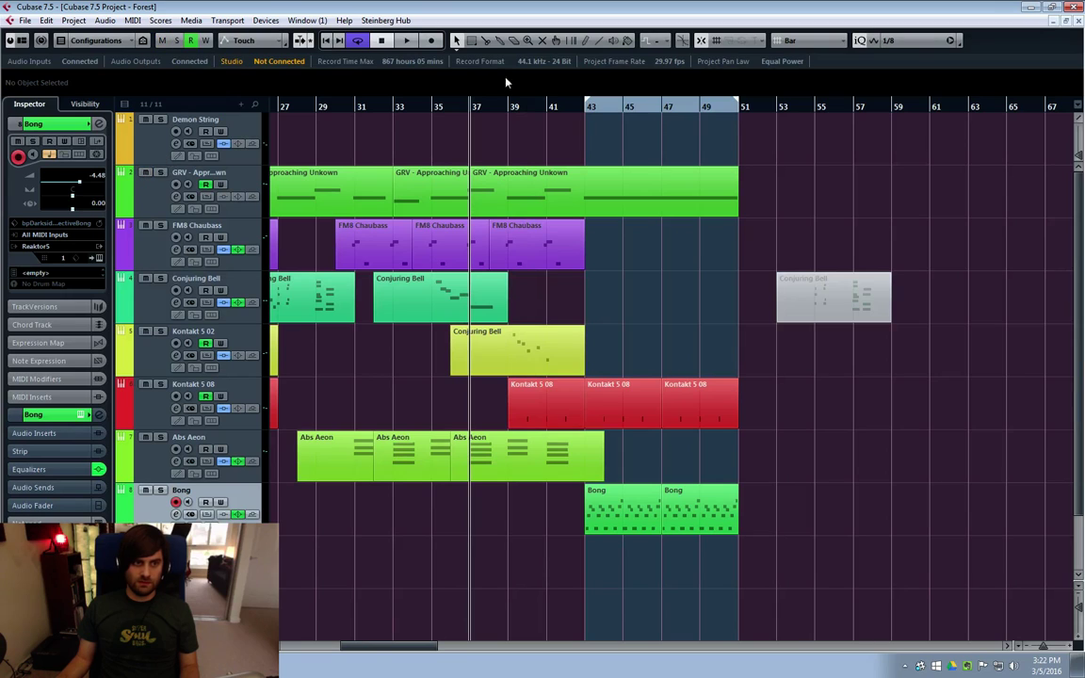
pyautogui.click(436, 107)
pyautogui.click(715, 172)
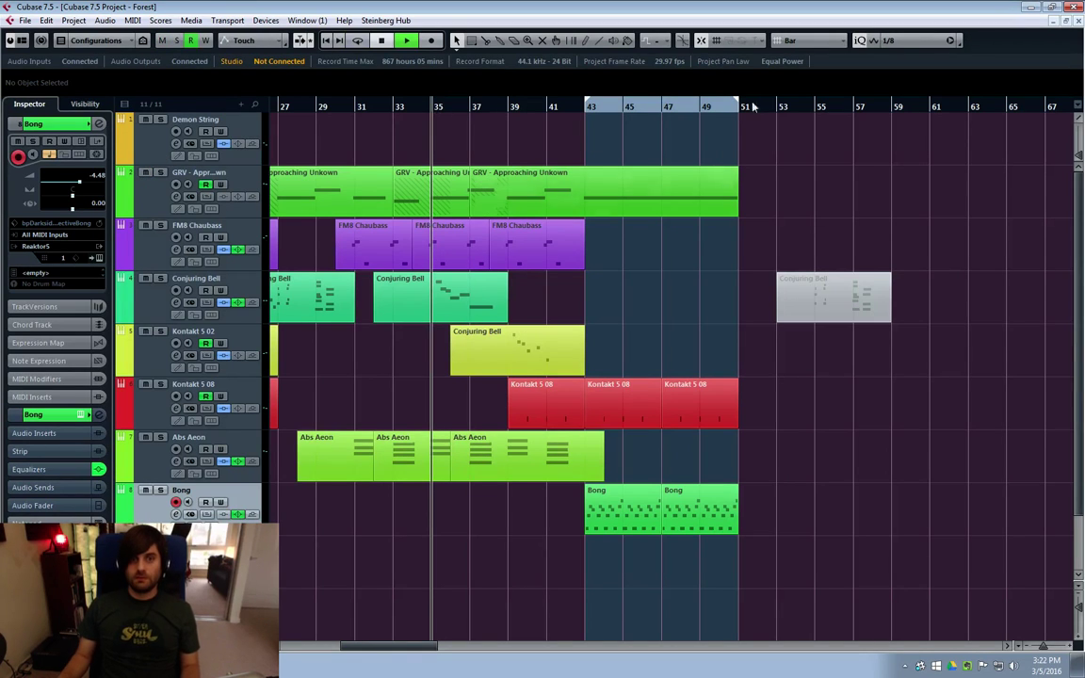
pyautogui.press('space')
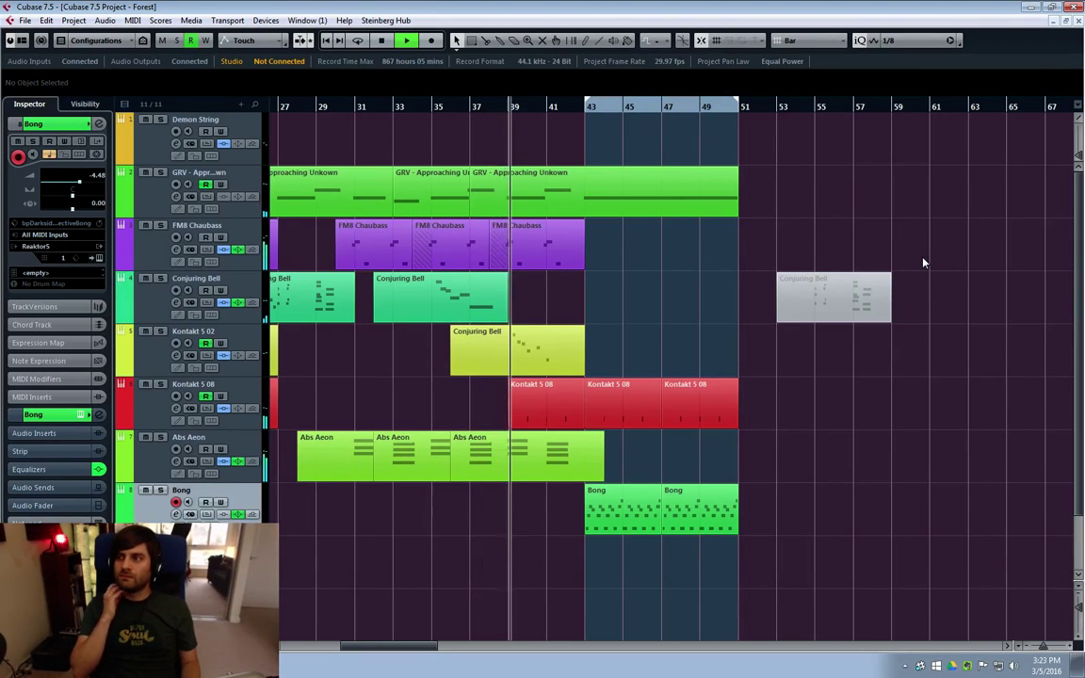
pyautogui.click(828, 245)
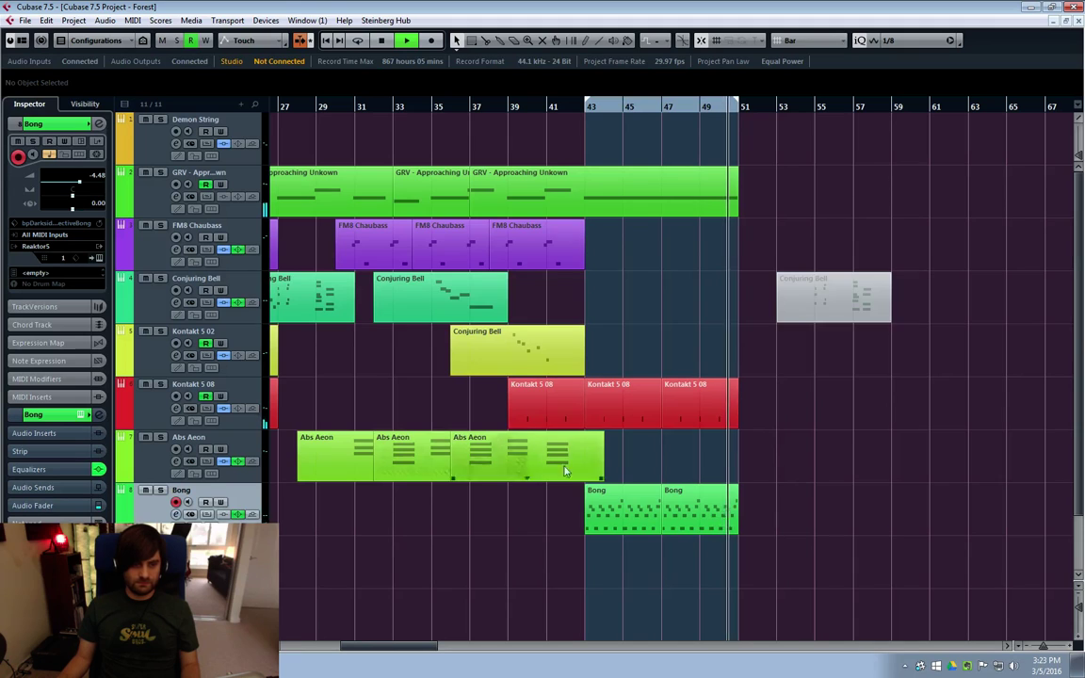
# Set the Bong channel's volume to -0.53 in its channel settings and close them
pyautogui.press('e')
pyautogui.moveTo(836, 353); pyautogui.dragTo(837, 339)
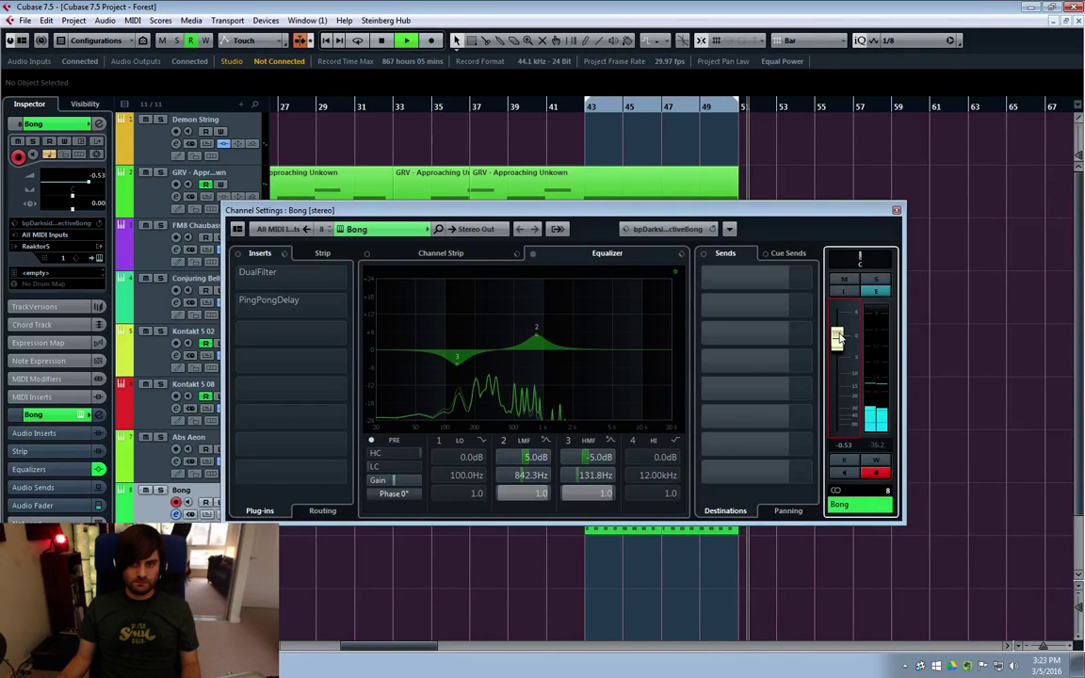
pyautogui.press('e')
pyautogui.press('e')
pyautogui.press('e')
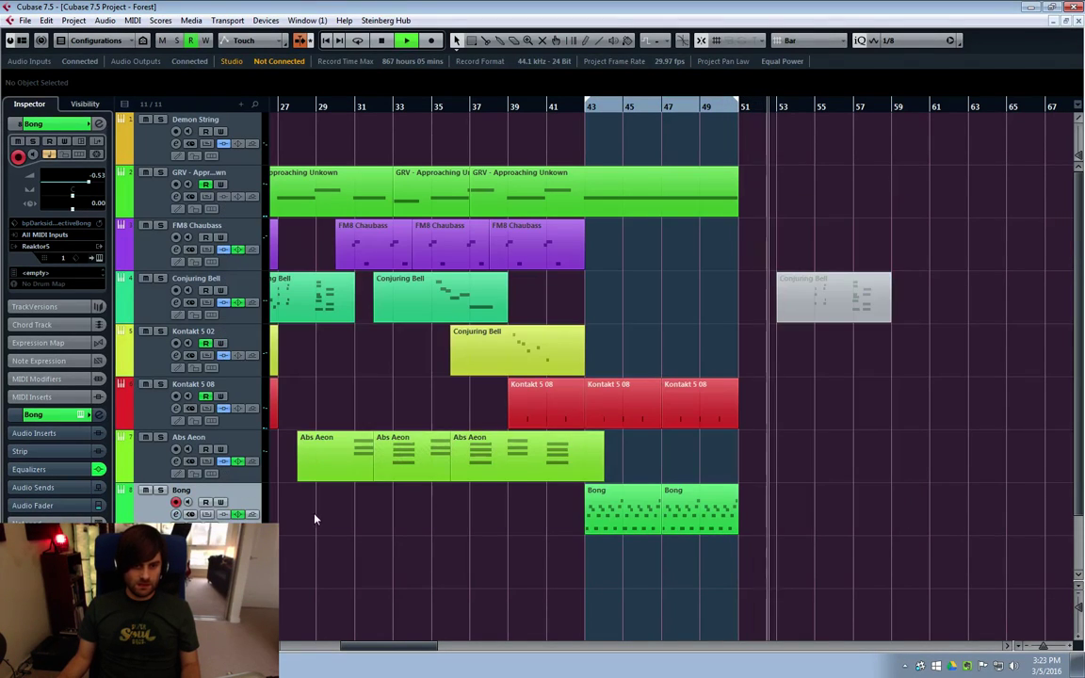
# Stop playback, return to bar 31, mute the Bong track and select the Conjuring Bell track
pyautogui.click(507, 106)
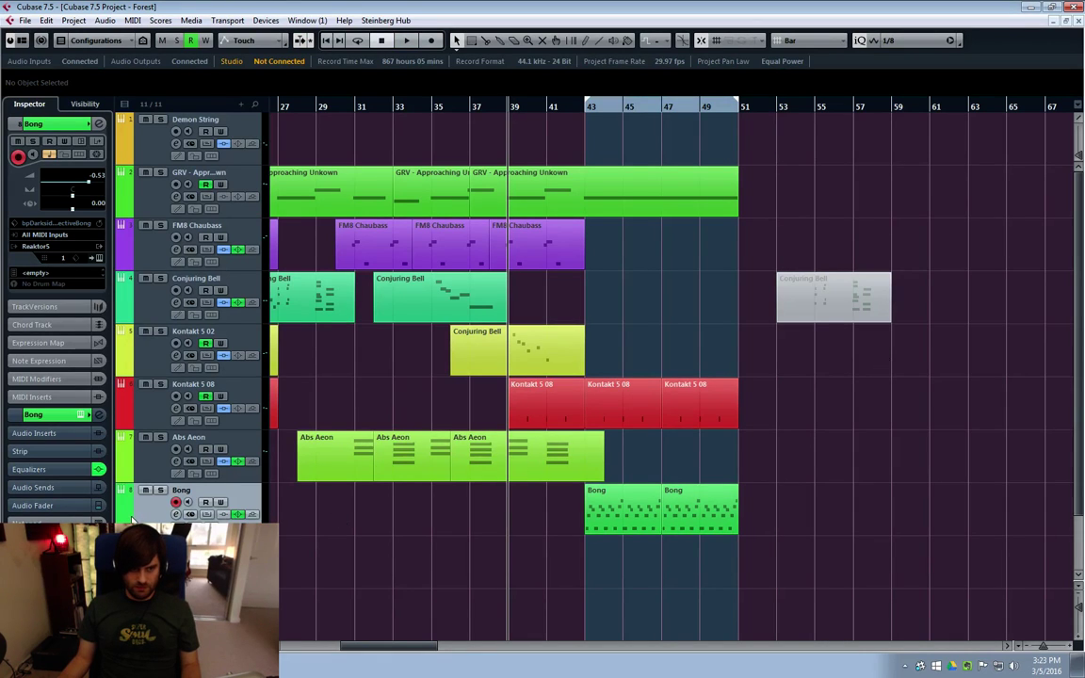
pyautogui.click(395, 107)
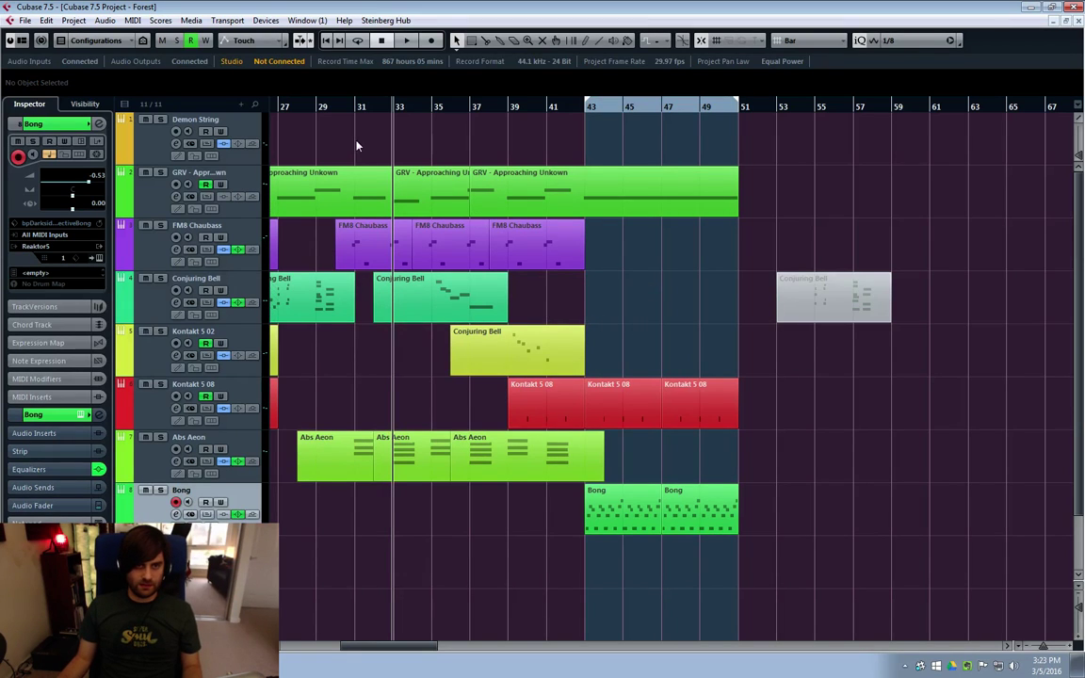
pyautogui.click(356, 107)
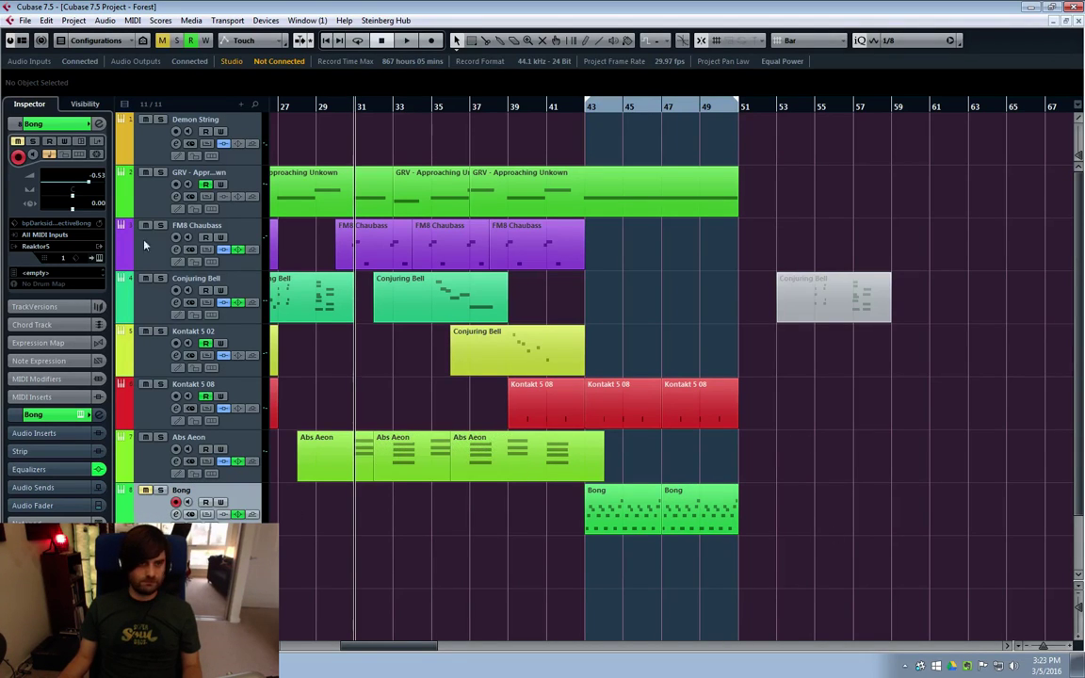
pyautogui.click(150, 304)
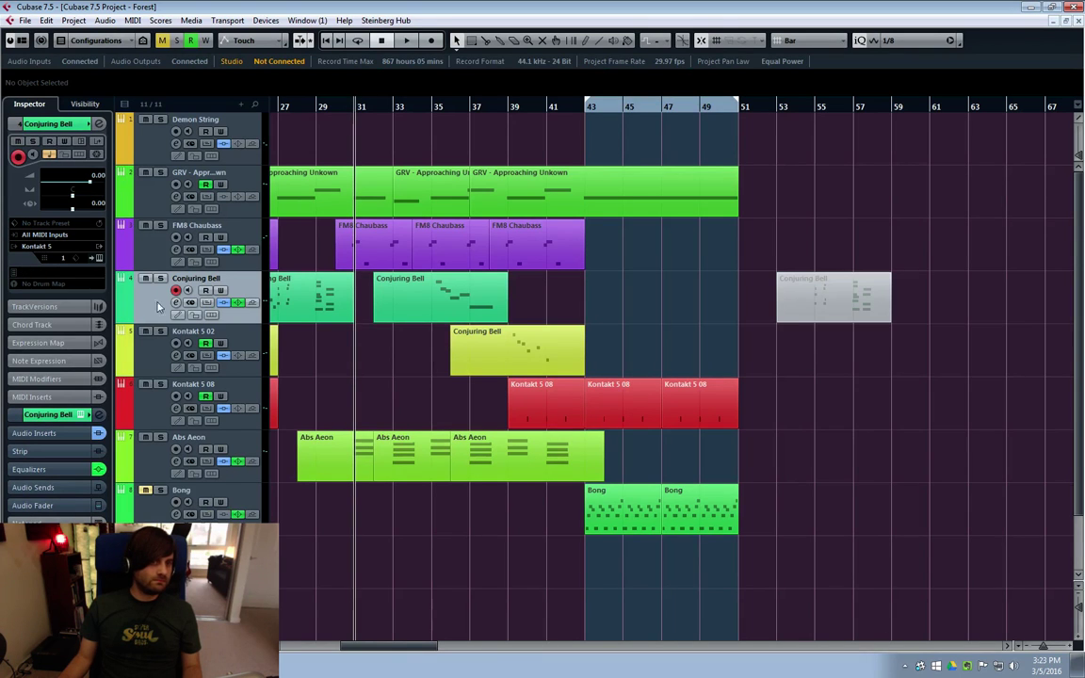
# Move both Bong clips to the Conjuring Bell track, keeping them at bars 43 and 47
pyautogui.moveTo(374, 649); pyautogui.dragTo(346, 653)
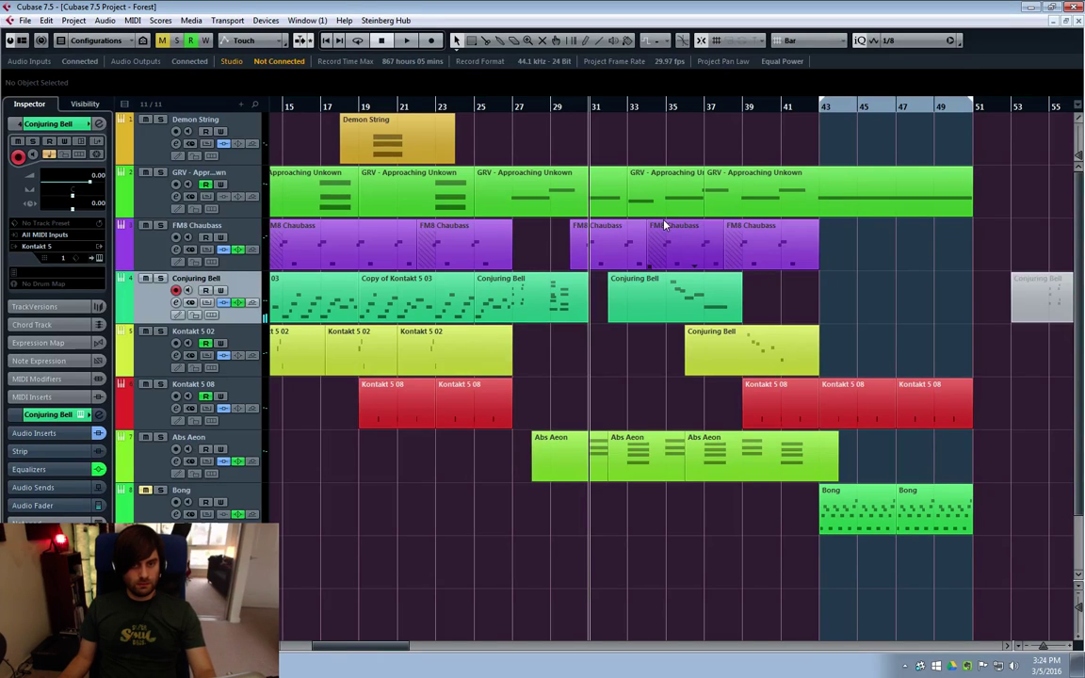
pyautogui.moveTo(854, 511); pyautogui.dragTo(855, 303)
pyautogui.click(923, 509)
pyautogui.moveTo(923, 508); pyautogui.dragTo(918, 287)
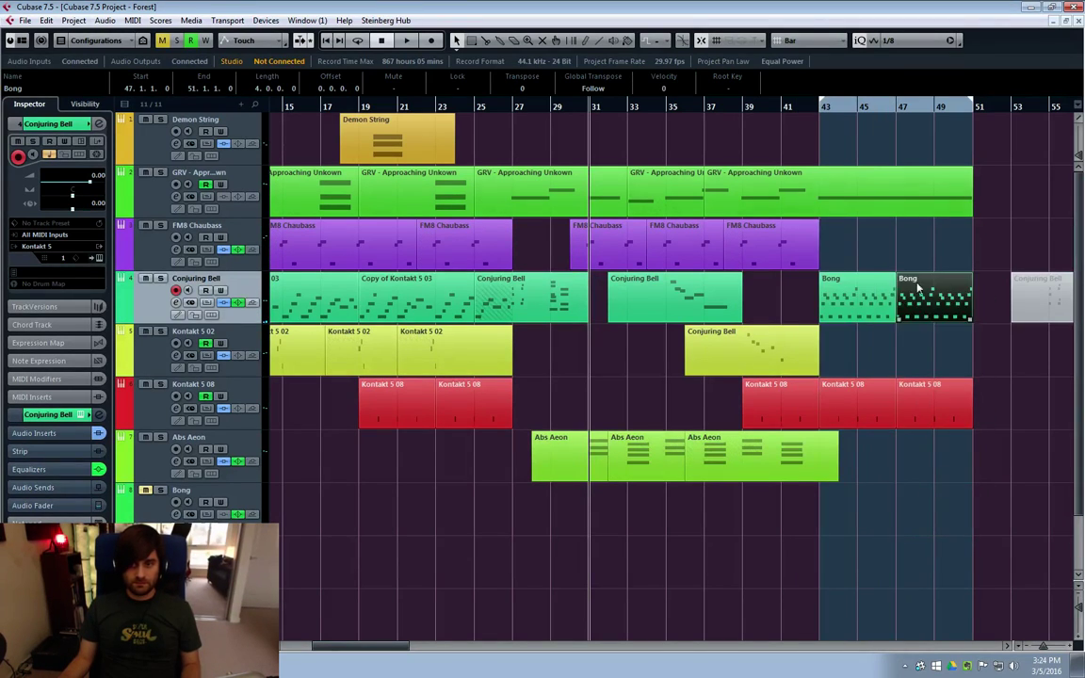
# Play from bar 41 into the two Bong clips on the Conjuring Bell track
pyautogui.click(786, 105)
pyautogui.press('space')
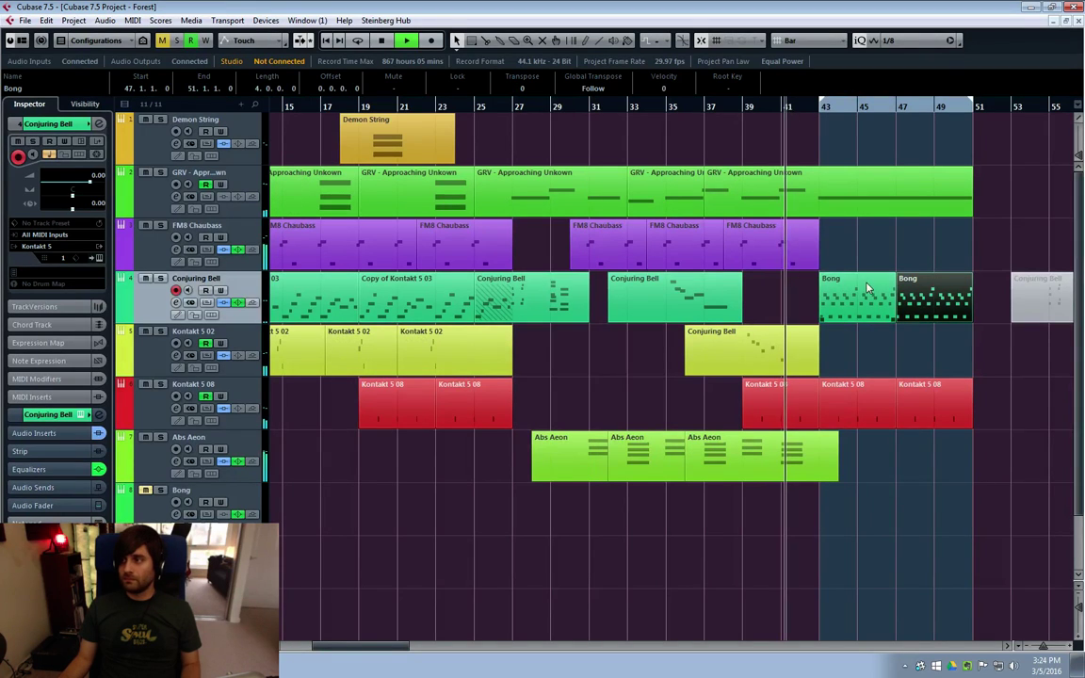
pyautogui.click(877, 514)
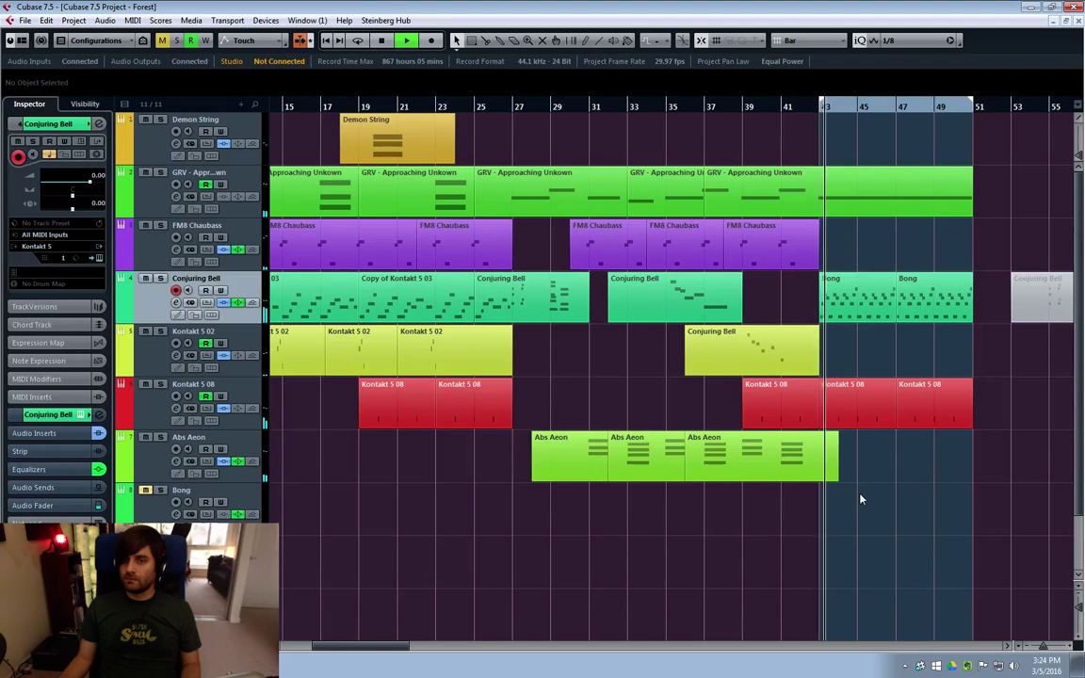
# Open the Bong clip at bar 43, lower the velocity of all its notes and close the Key Editor
pyautogui.doubleClick(860, 303)
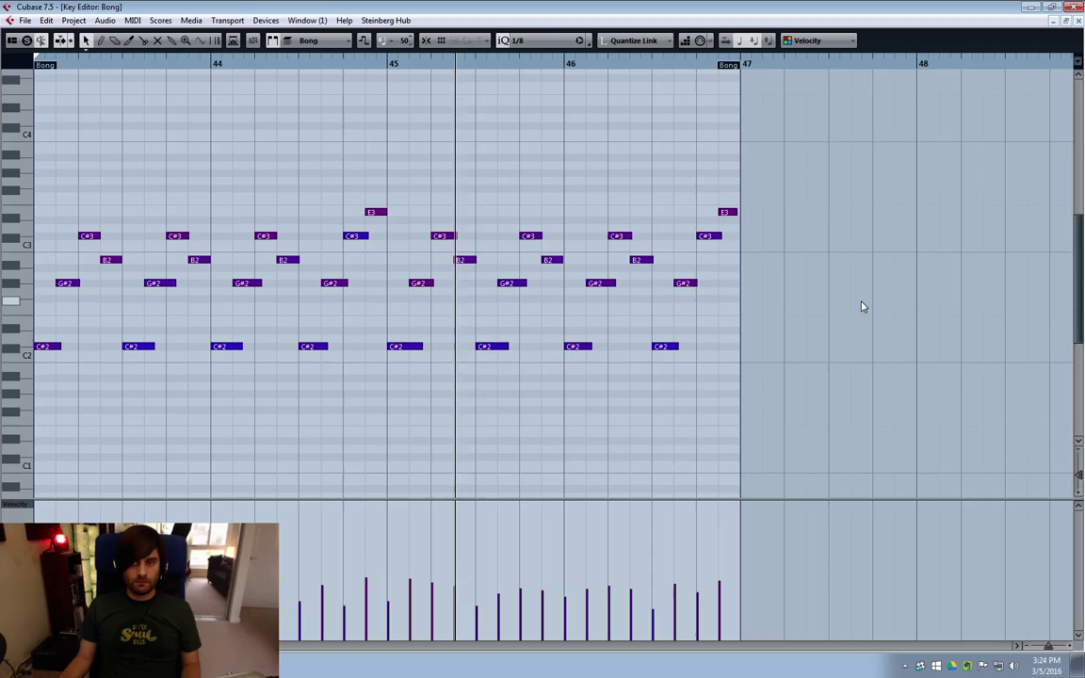
pyautogui.click(369, 385)
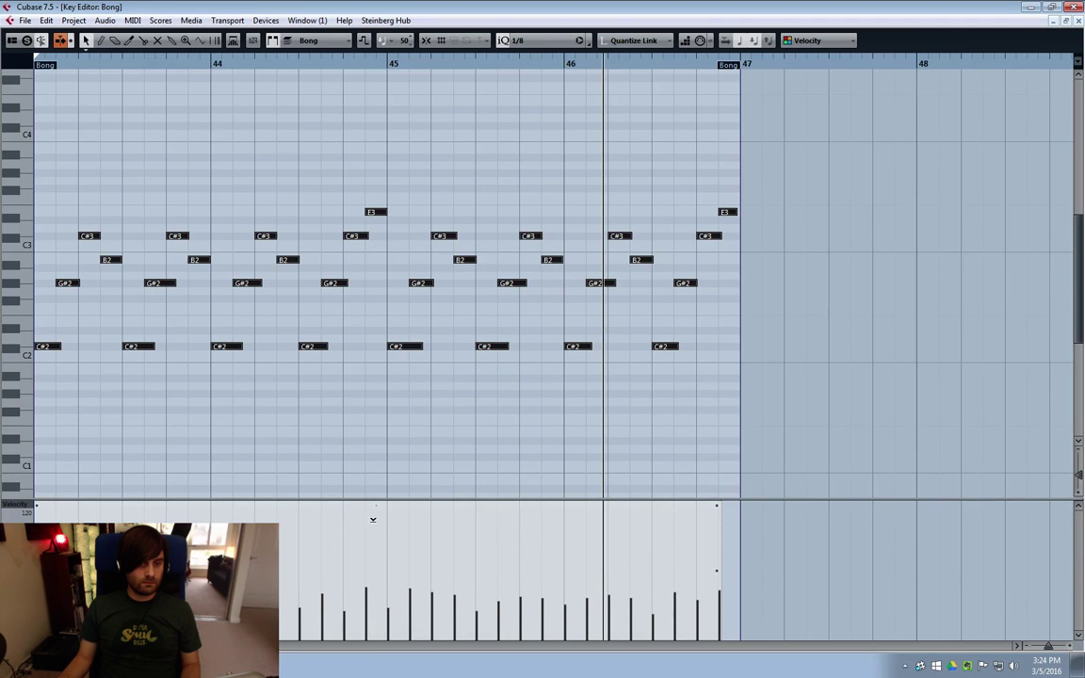
pyautogui.press('Return')
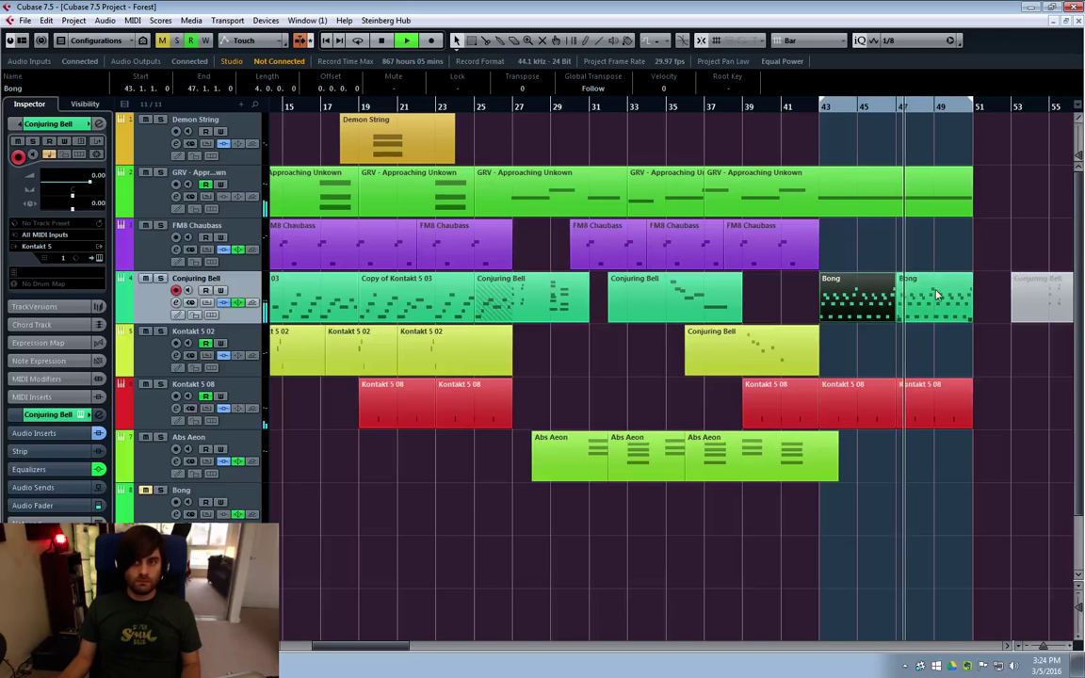
# Stop playback, delete the Bong clip at bar 47 and set the locators to bars 43–47 around the remaining clip
pyautogui.press('space')
pyautogui.moveTo(929, 300); pyautogui.dragTo(859, 322)
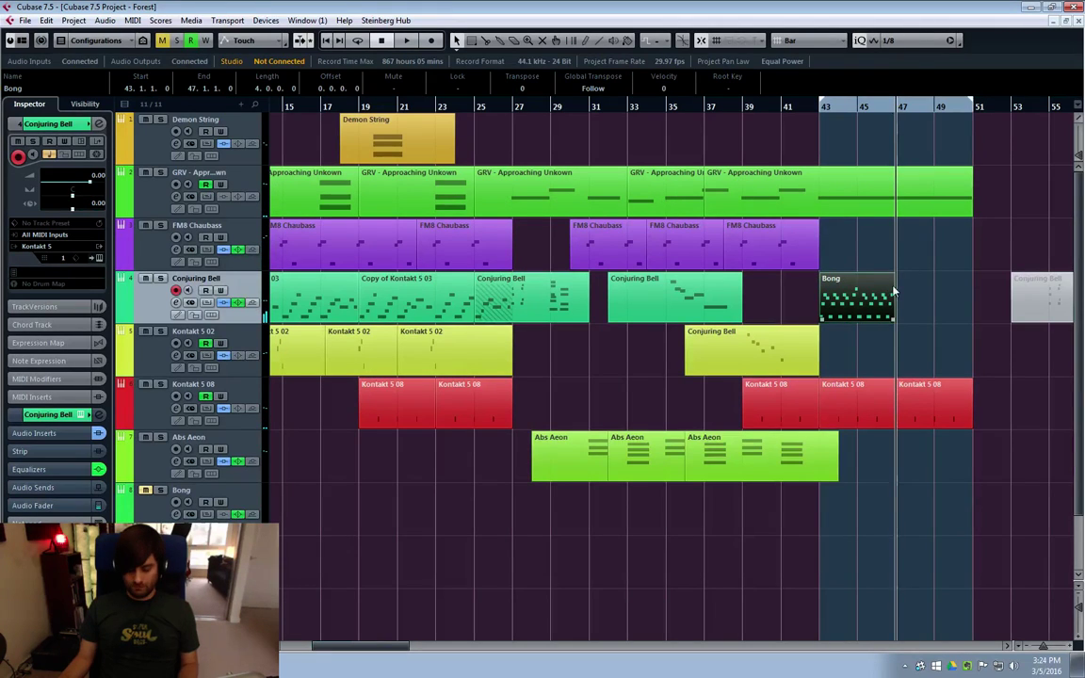
pyautogui.press('p')
pyautogui.hotkey('alt', 'x')
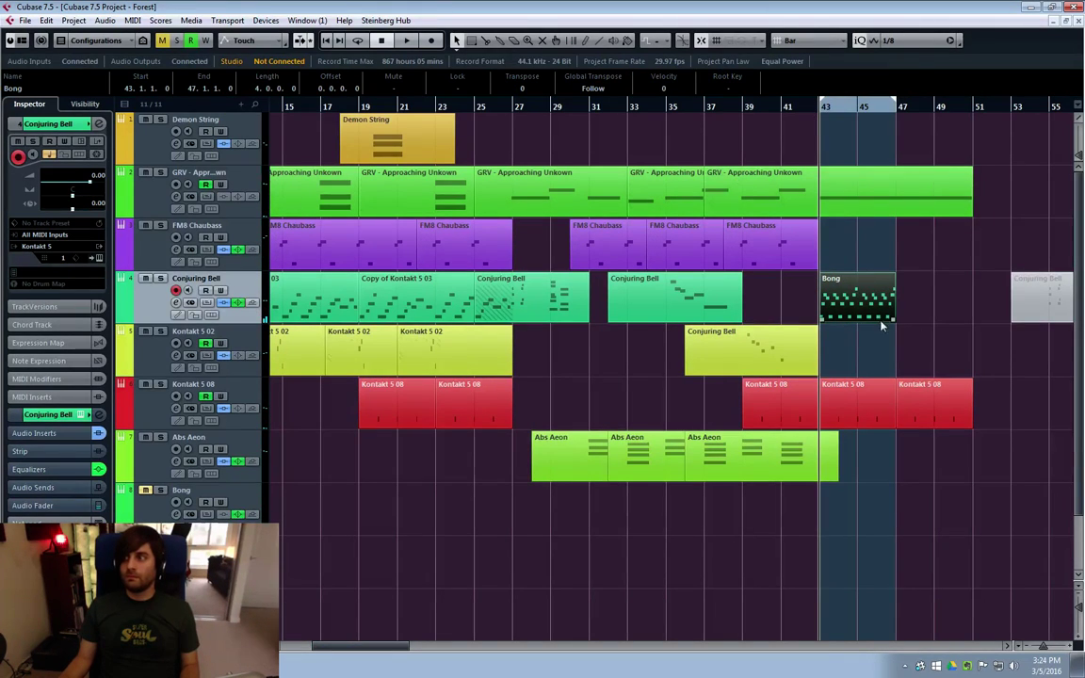
# Reduce the velocities of all notes in the remaining Bong clip further during looped playback, and return to the arrangement
pyautogui.doubleClick(829, 294)
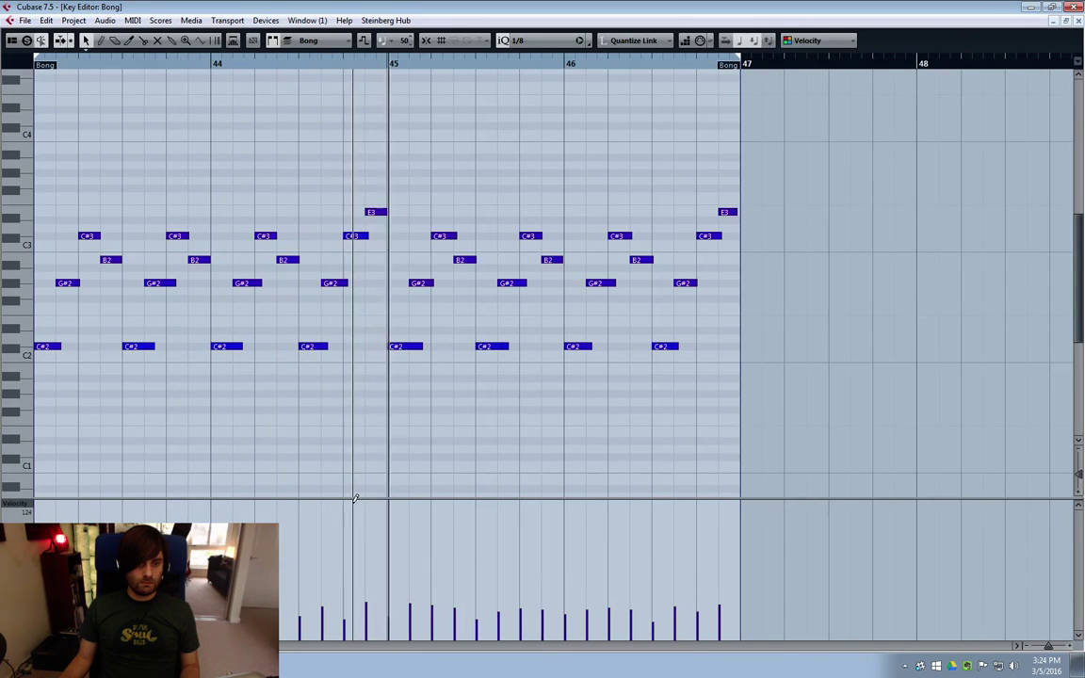
pyautogui.hotkey('ctrl', 'a')
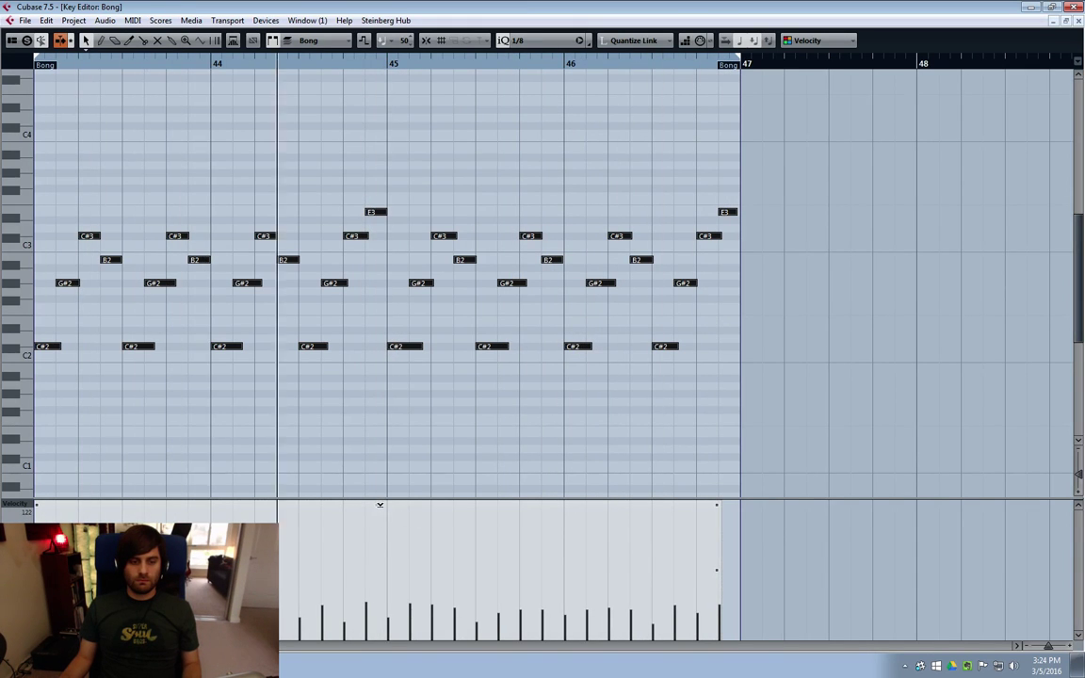
pyautogui.click(1073, 6)
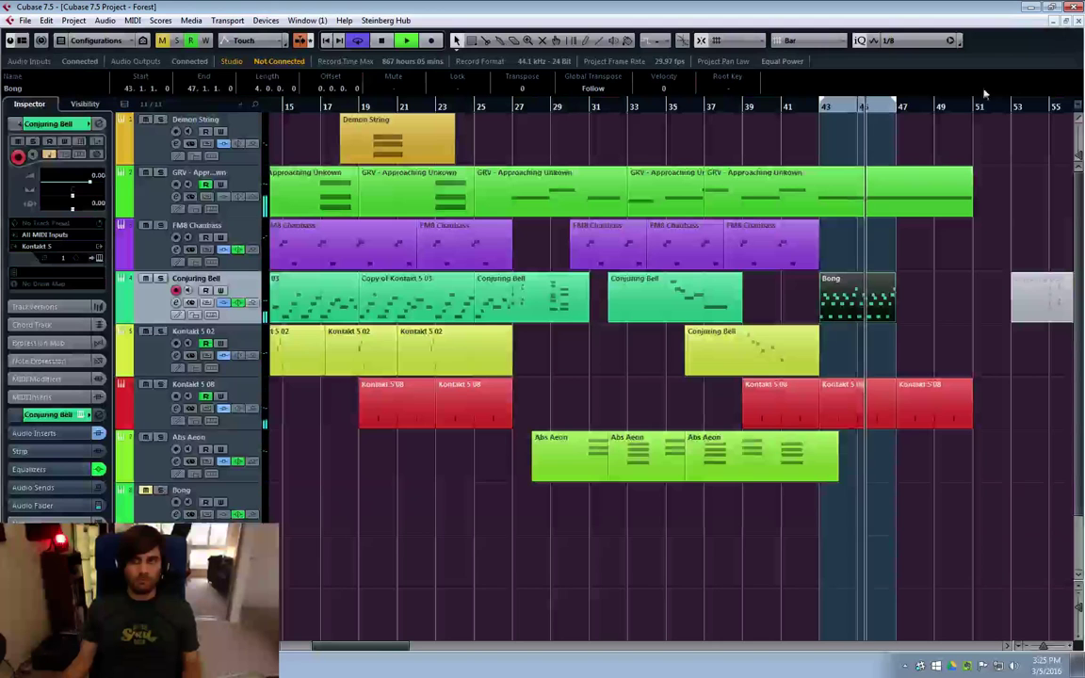
# Duplicate the Bong clip to bar 47 and delete the GRV track's volume automation points after bar 27
pyautogui.hotkey('ctrl', 'd')
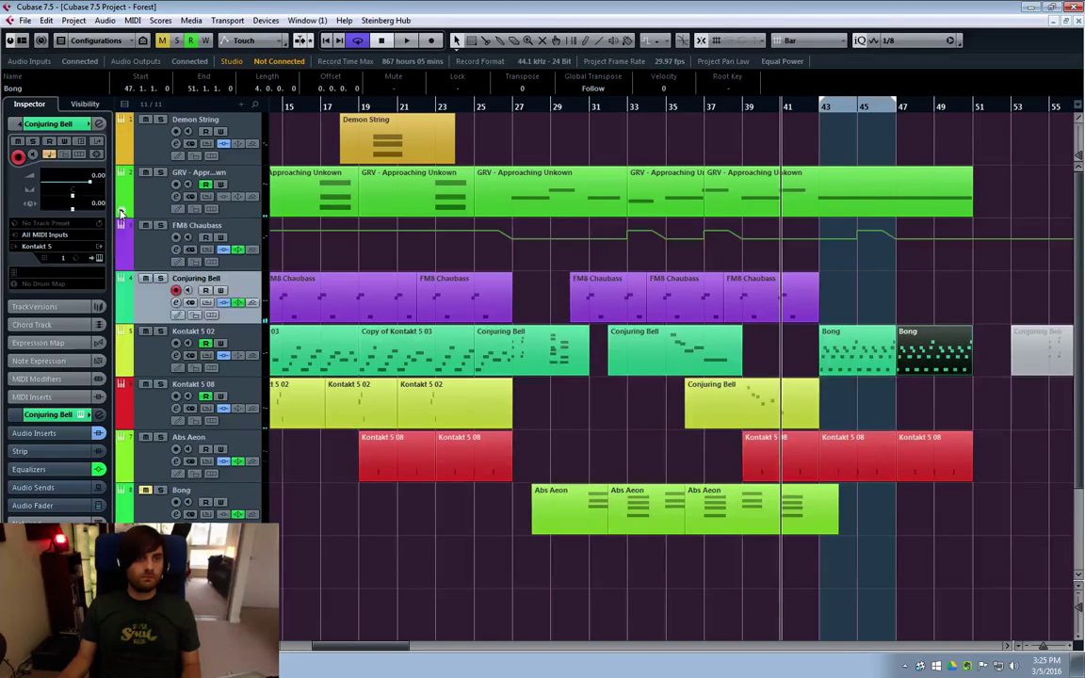
pyautogui.moveTo(844, 232); pyautogui.dragTo(897, 249)
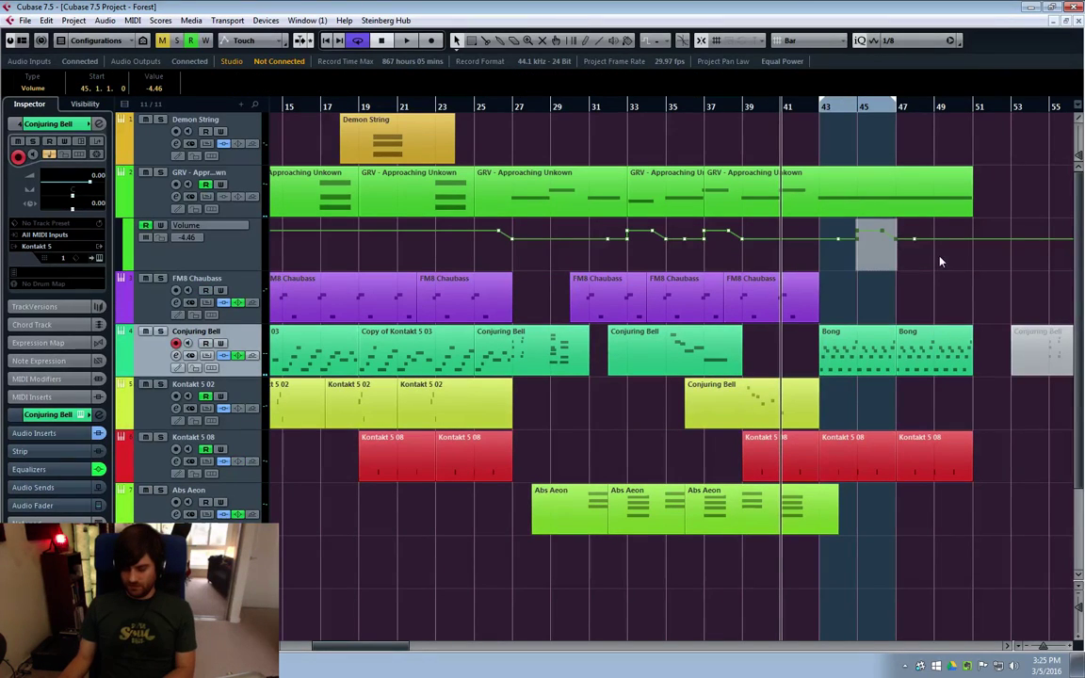
pyautogui.press('Delete')
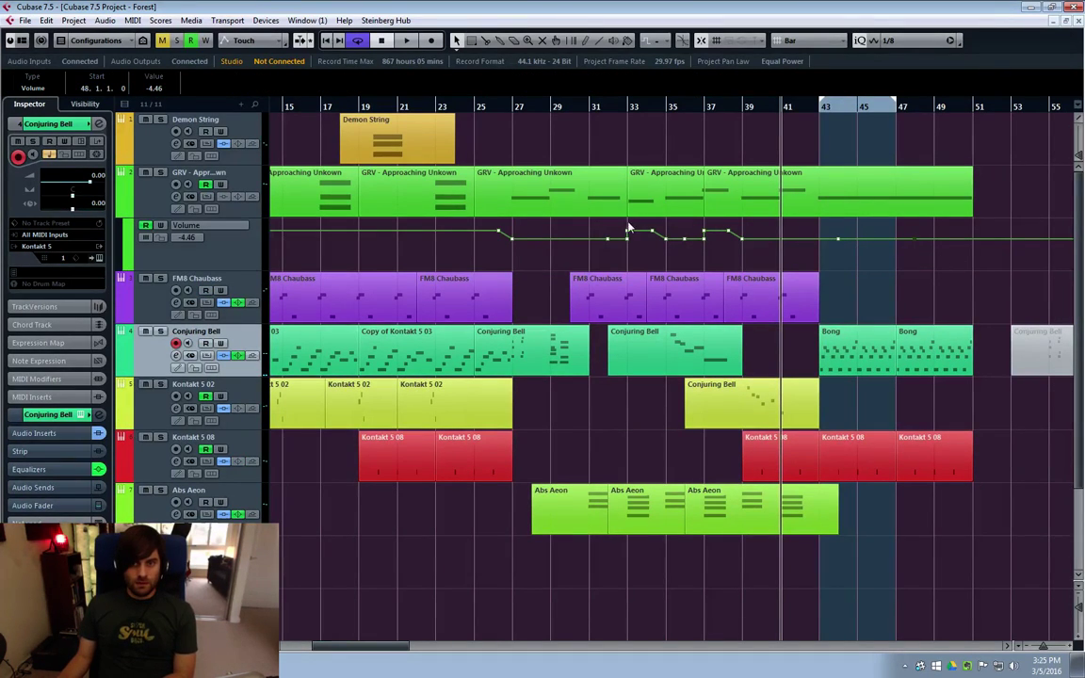
pyautogui.moveTo(754, 238); pyautogui.dragTo(753, 240)
pyautogui.press('Delete')
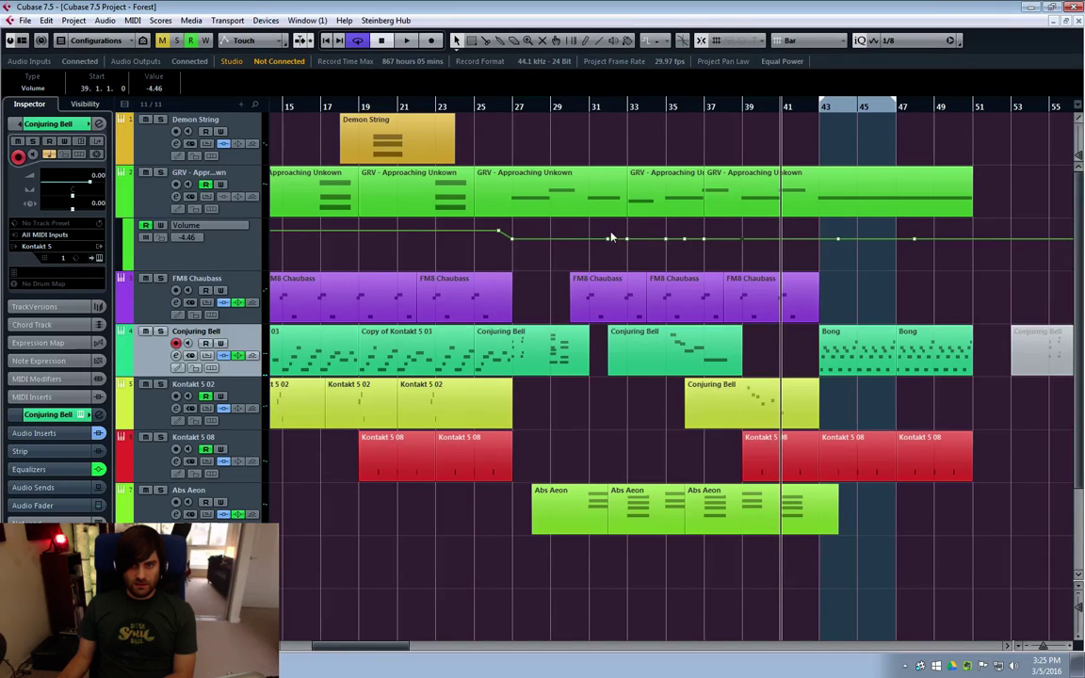
pyautogui.moveTo(565, 224); pyautogui.dragTo(881, 260)
pyautogui.press('Delete')
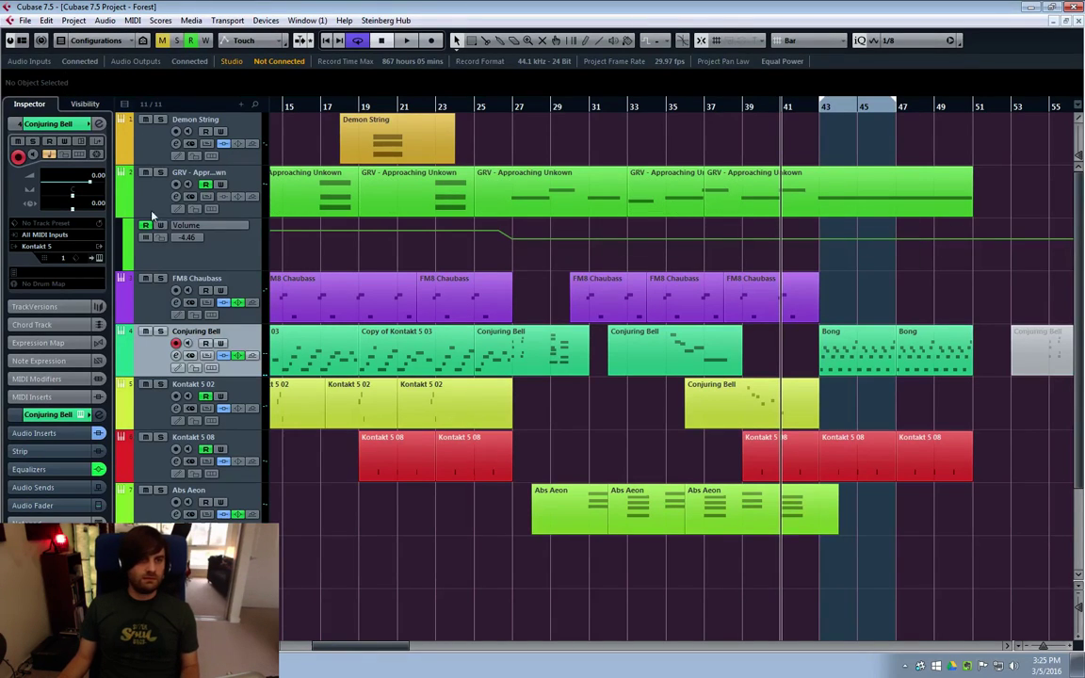
pyautogui.click(120, 214)
# During playback from bar 37, duplicate the last Bong and Kontakt 5 08 clips to bar 51 and move the muted Conjuring Bell clip to bar 61
pyautogui.click(704, 110)
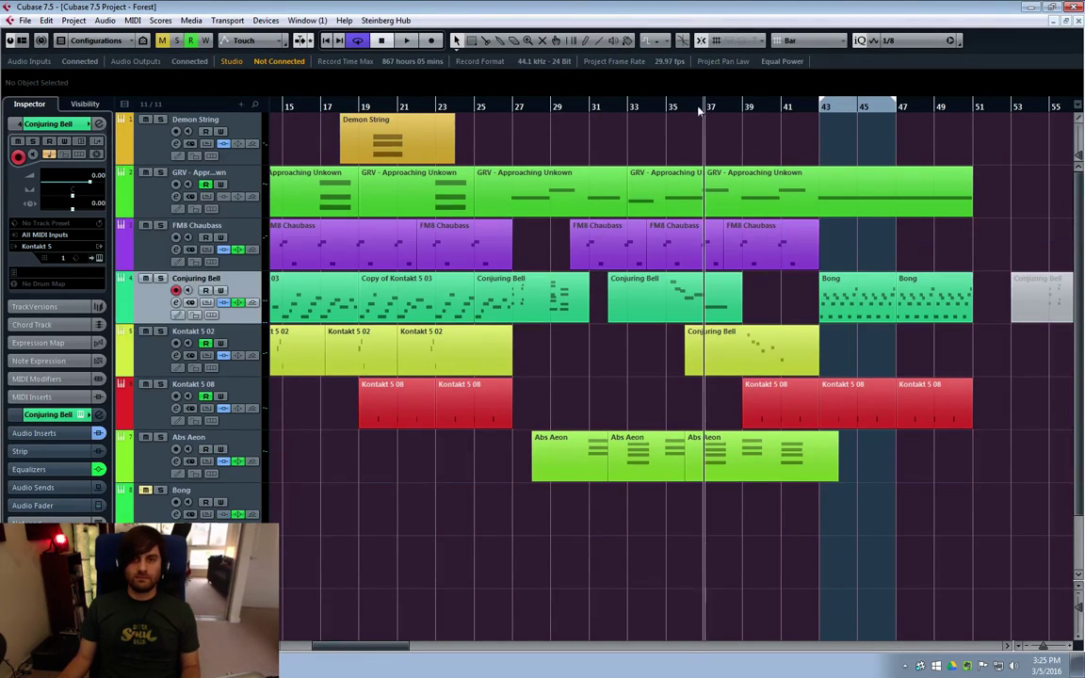
pyautogui.press('space')
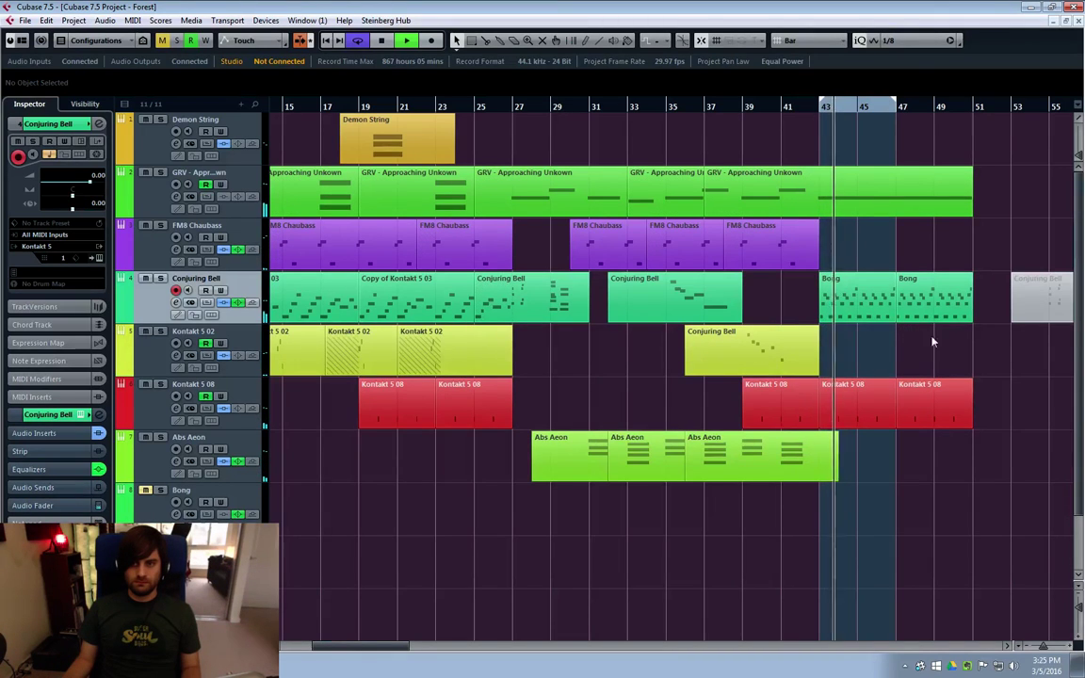
pyautogui.click(1008, 647)
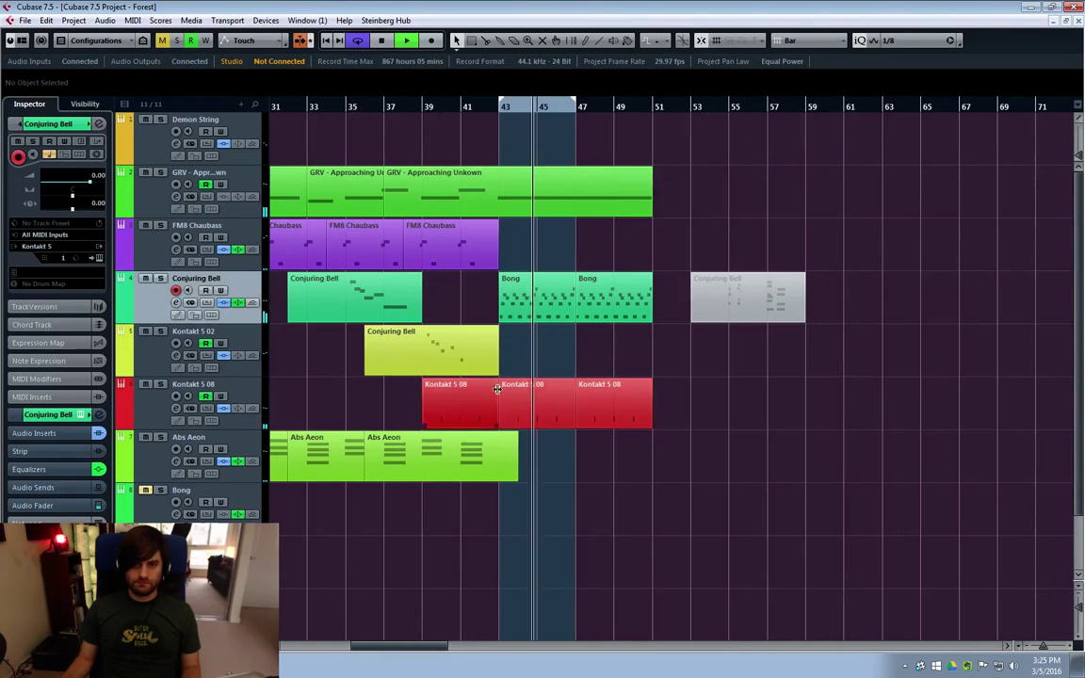
pyautogui.click(646, 314)
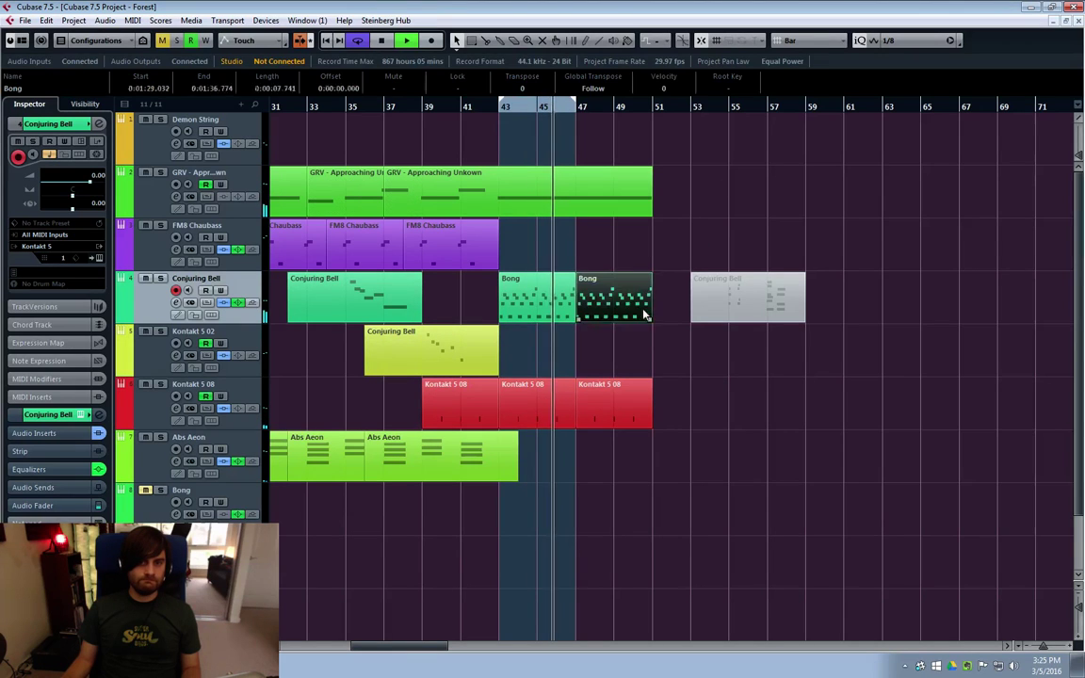
pyautogui.hotkey('ctrl', 'd')
pyautogui.click(619, 399)
pyautogui.hotkey('ctrl', 'd')
pyautogui.moveTo(777, 299); pyautogui.dragTo(930, 300)
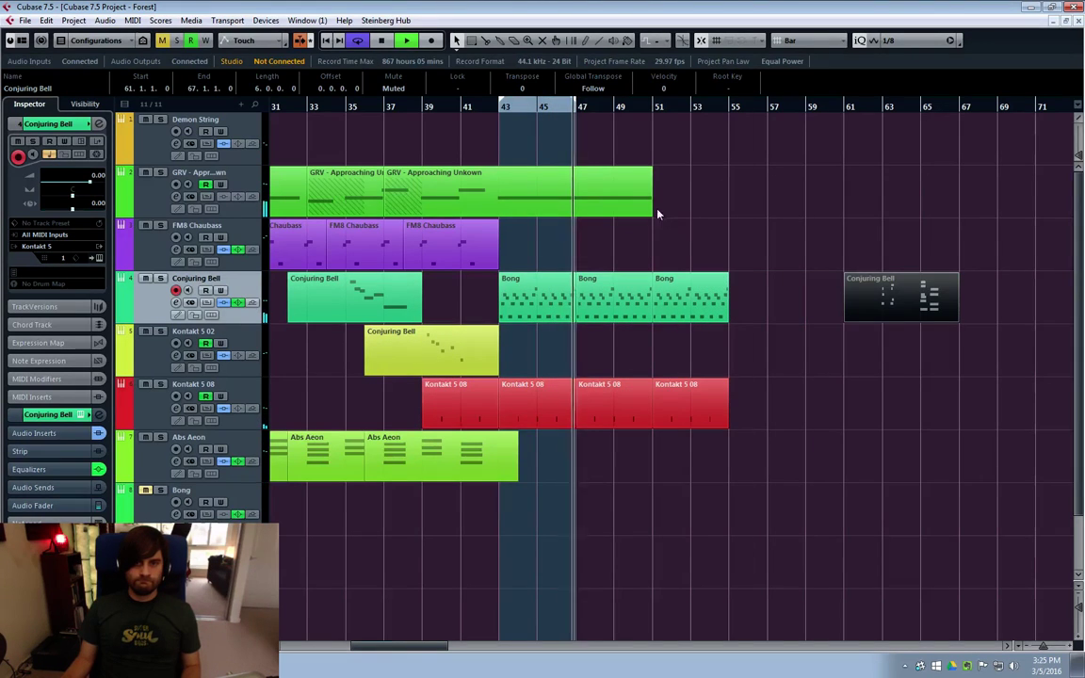
# Stop playback with cycle mode off and mute the Kontakt 5 08 clip at bar 43
pyautogui.press('space')
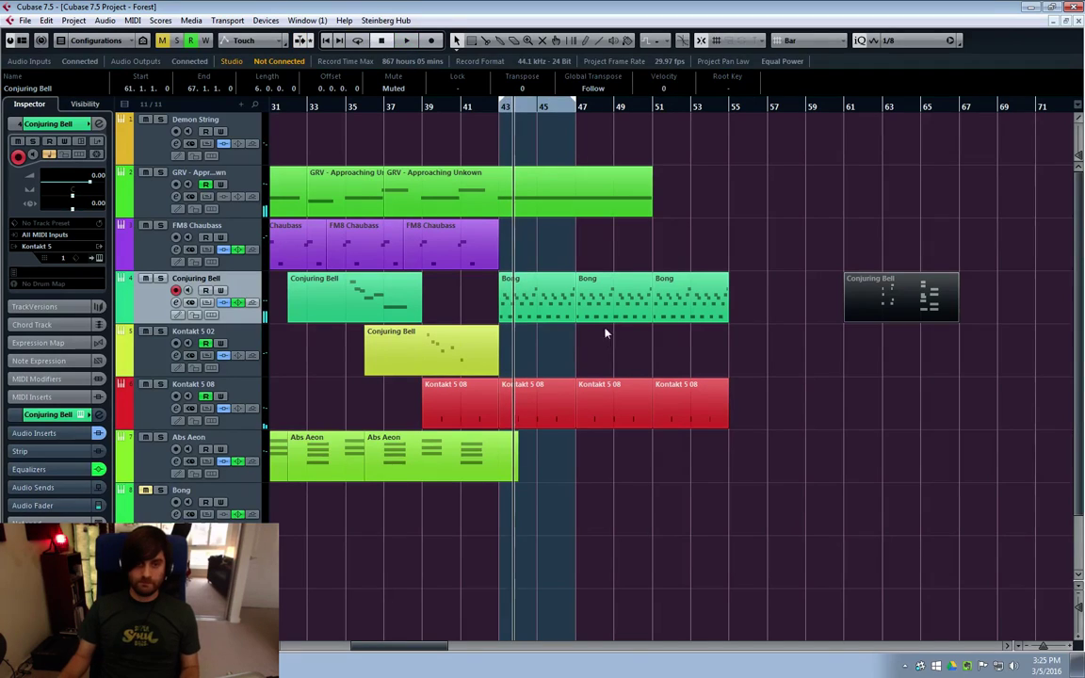
pyautogui.press('7')
pyautogui.click(536, 402)
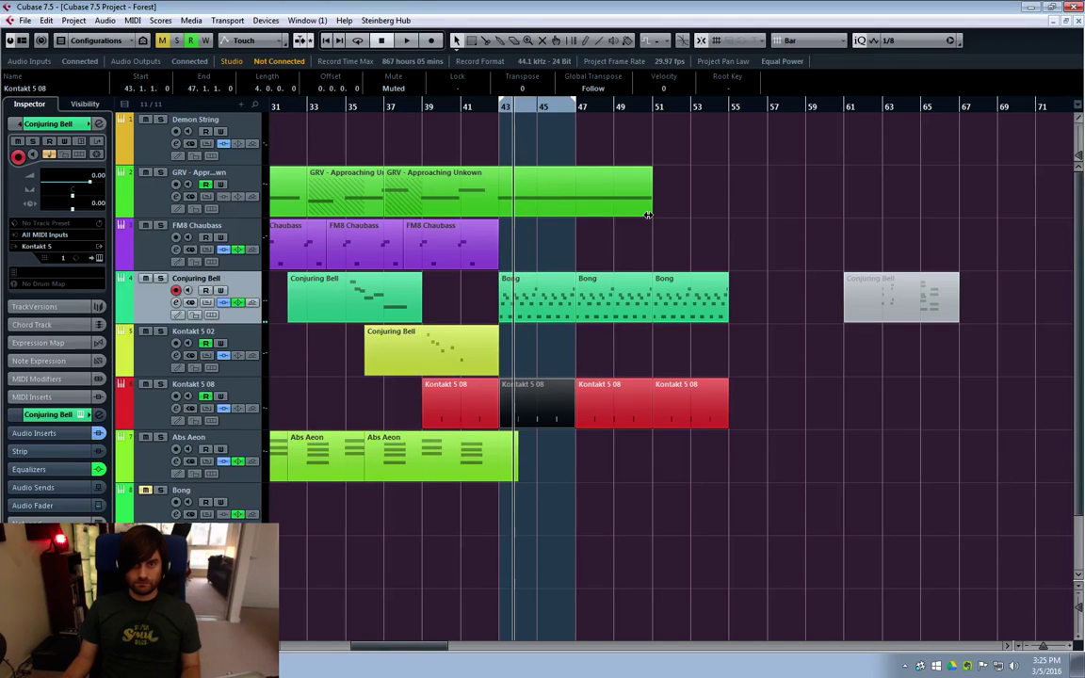
# Lower the GRV track's volume automation to -8.54 from bar 43 and play from bar 41
pyautogui.click(121, 211)
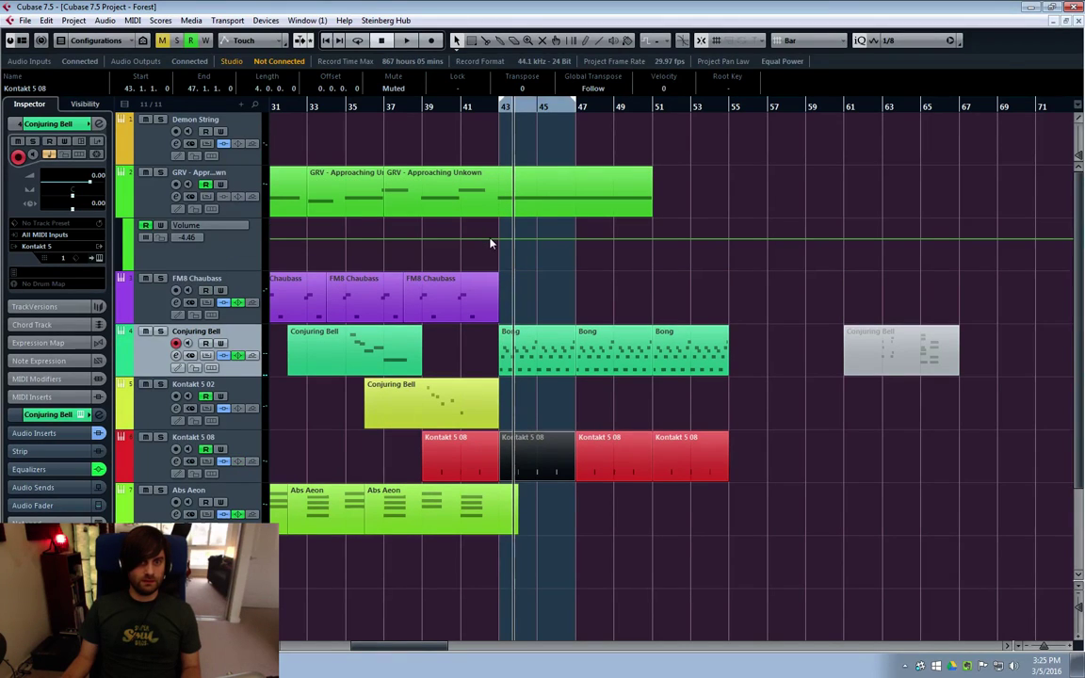
pyautogui.moveTo(489, 244); pyautogui.dragTo(496, 249)
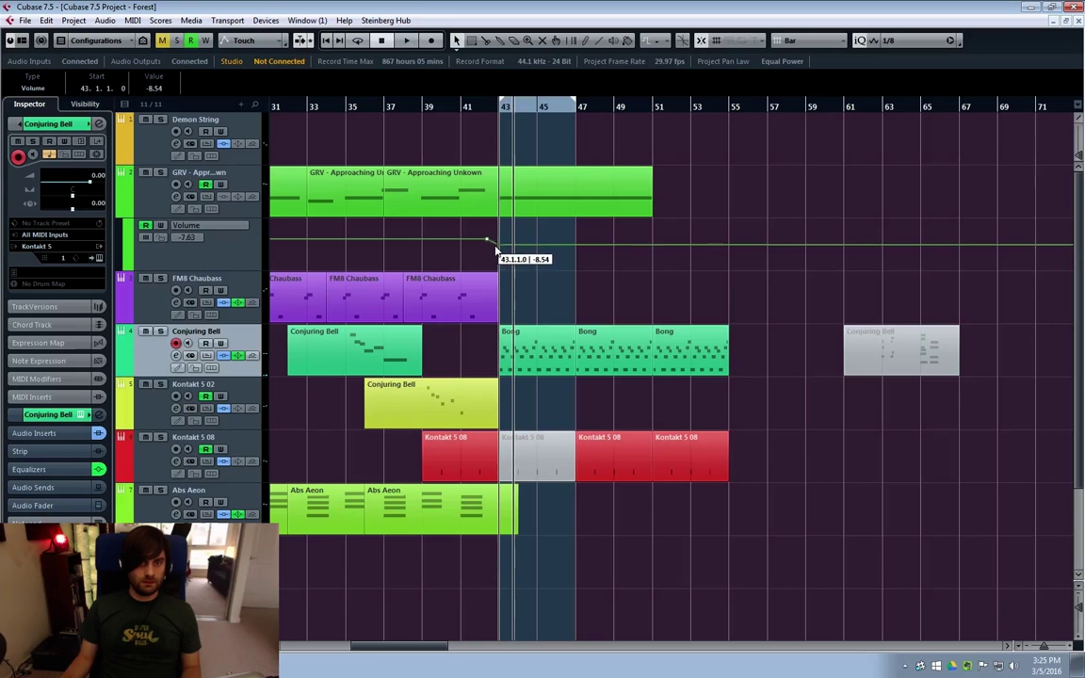
pyautogui.click(464, 107)
pyautogui.press('space')
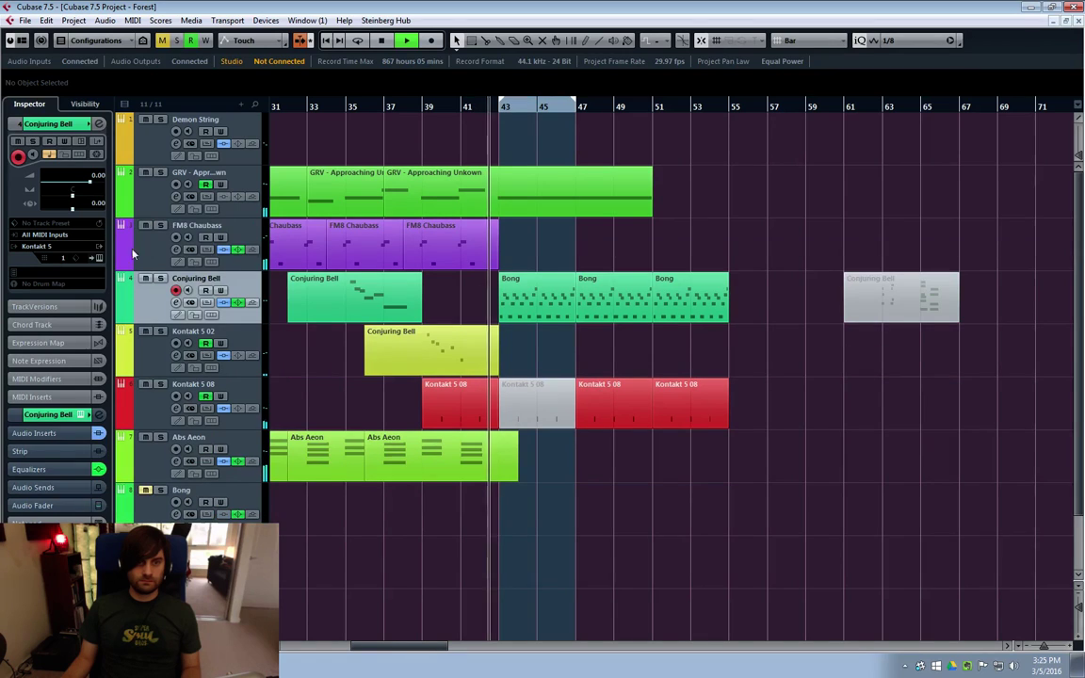
# Select the FM8 Chaubass track and examine the notes of the Bong clip at bar 43 in the Key Editor
pyautogui.click(277, 227)
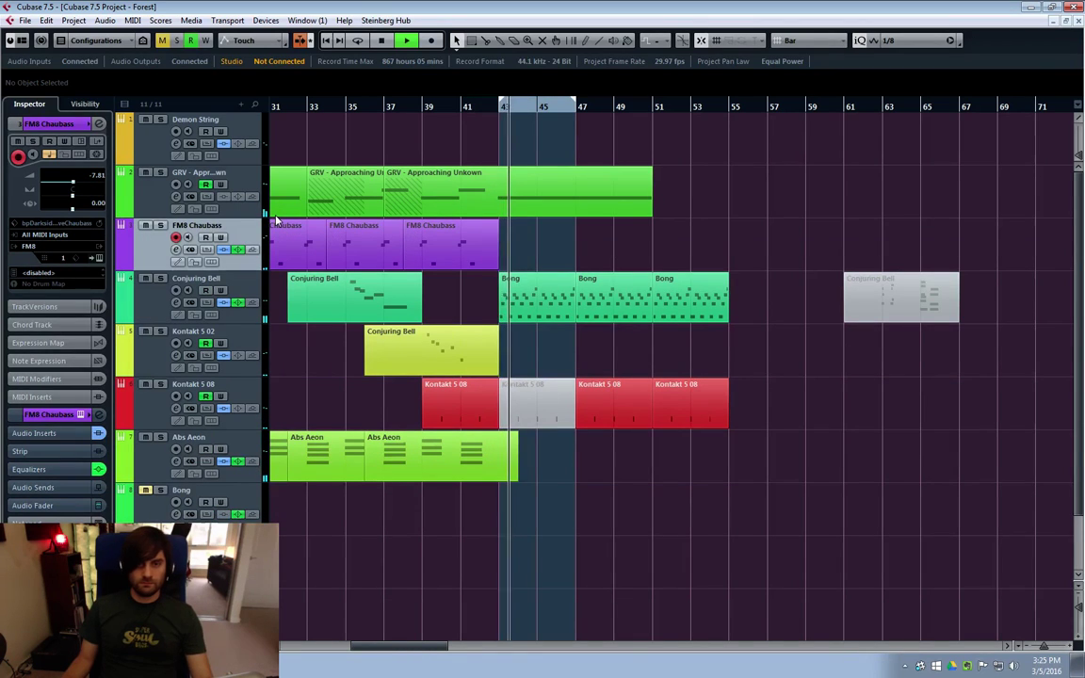
pyautogui.doubleClick(504, 294)
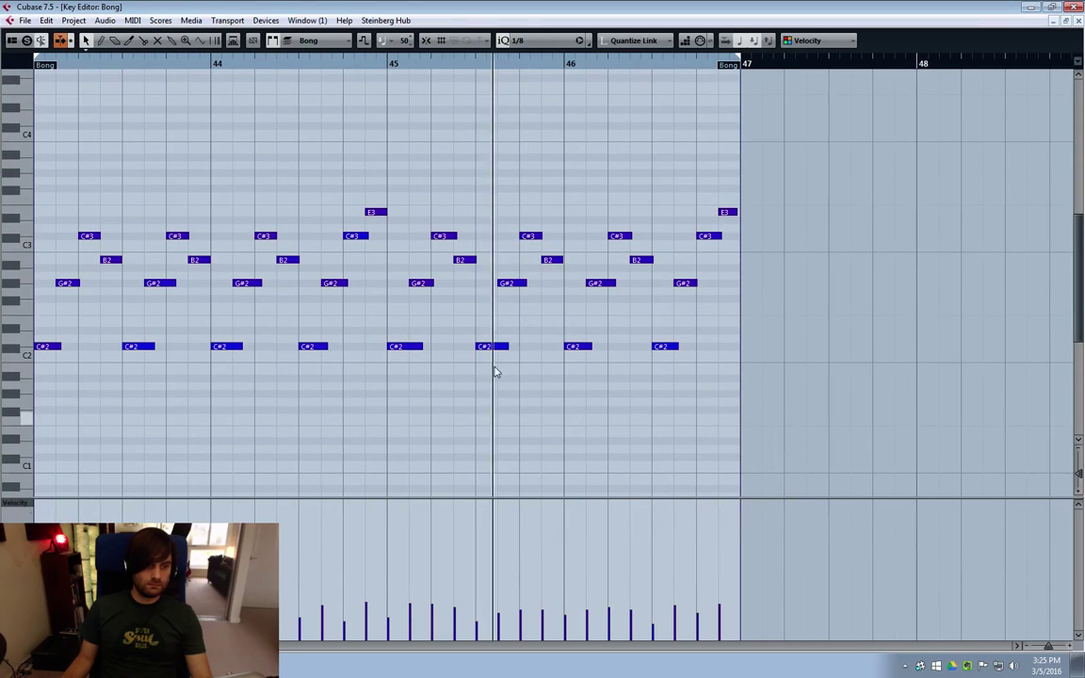
pyautogui.press('Return')
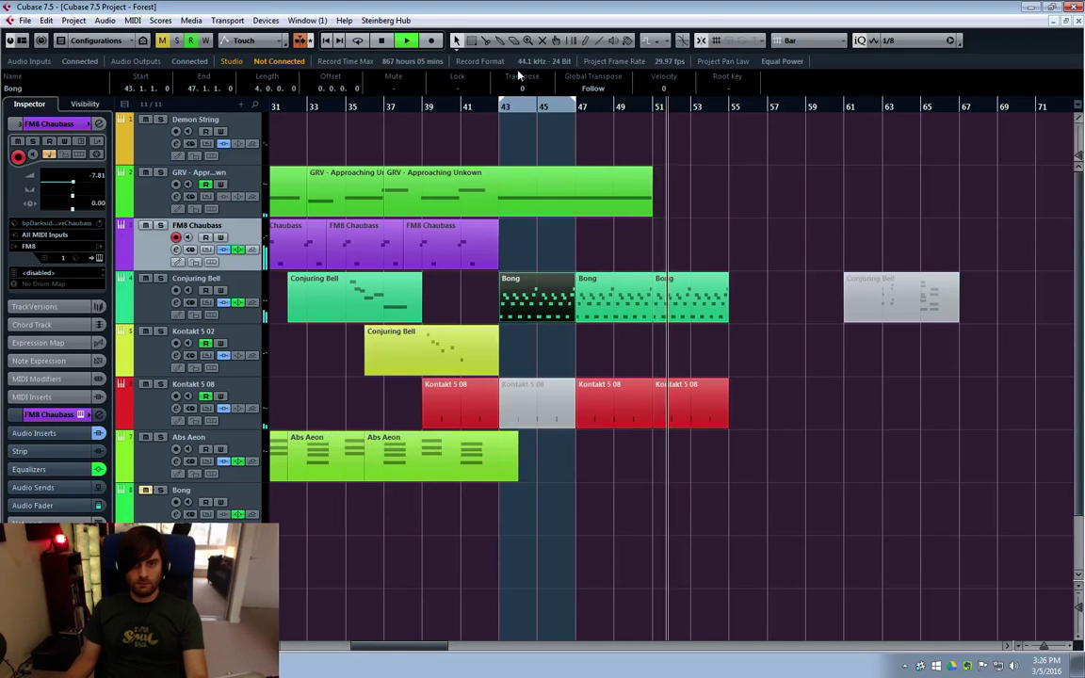
# Restart playback from bar 41 and record a new FM8 Chaubass part under the Bong clips, stopping after bar 51
pyautogui.click(467, 107)
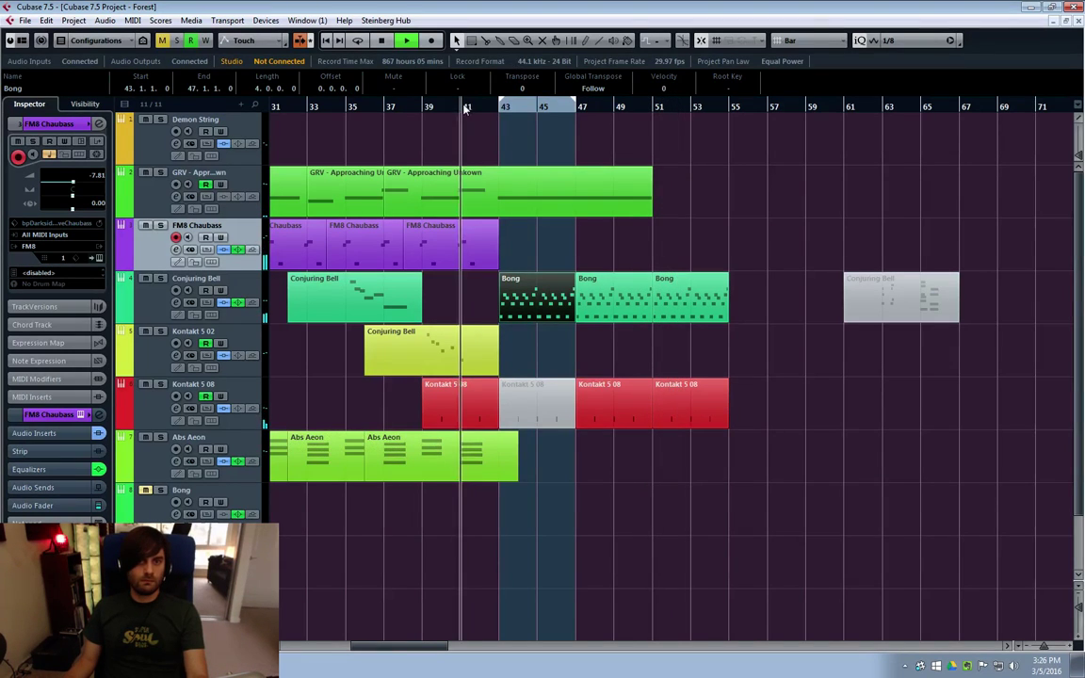
pyautogui.click(750, 223)
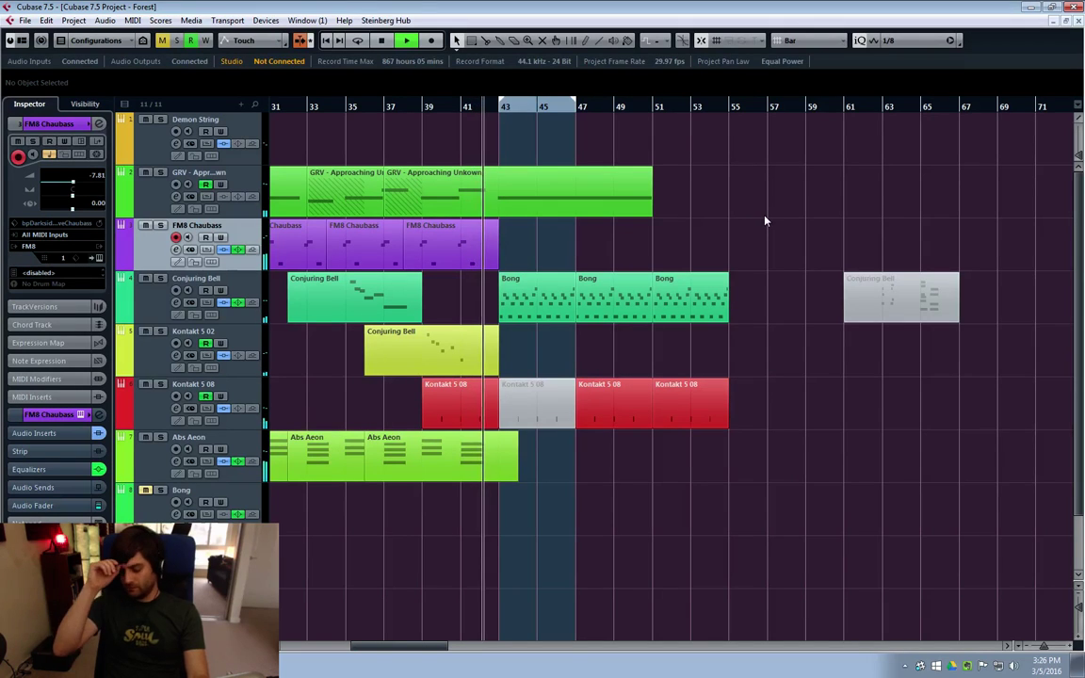
pyautogui.press('KP_Multiply')
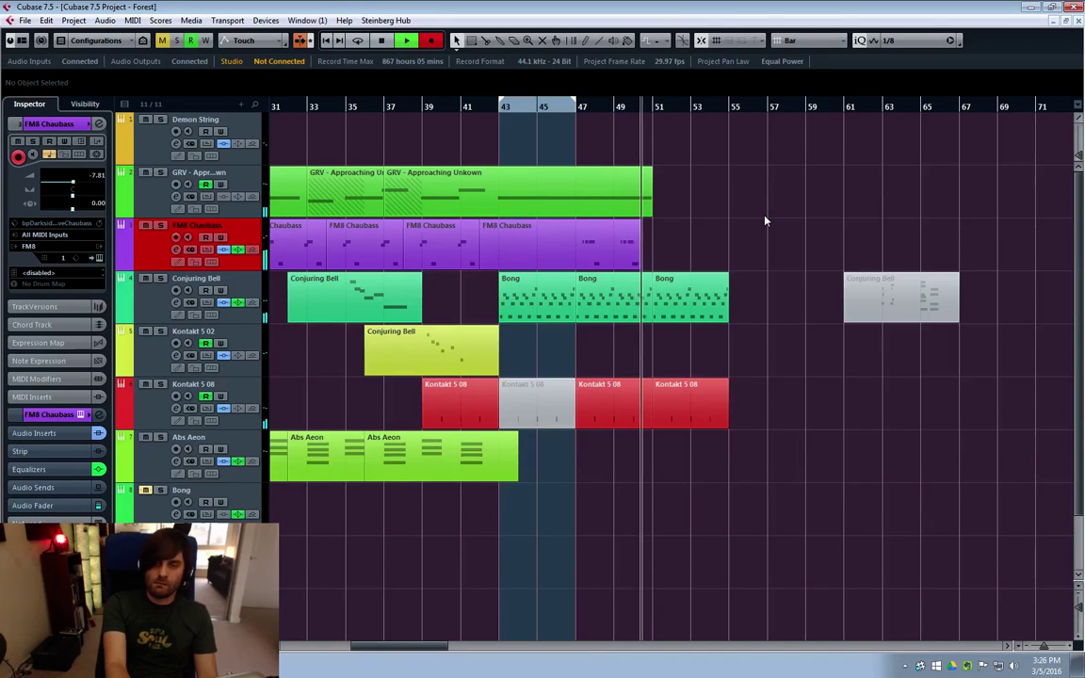
pyautogui.press('space')
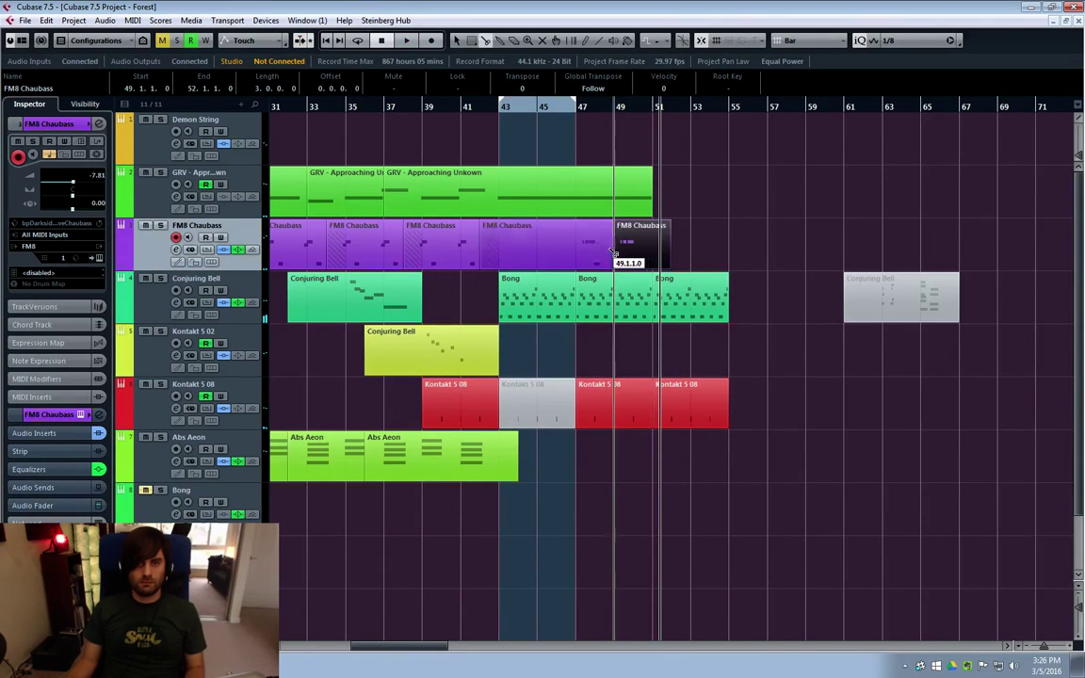
# Trim the recorded FM8 Chaubass part into two two-bar clips, one at bar 47 and one at bar 49
pyautogui.moveTo(665, 256); pyautogui.dragTo(626, 259)
pyautogui.doubleClick(623, 255)
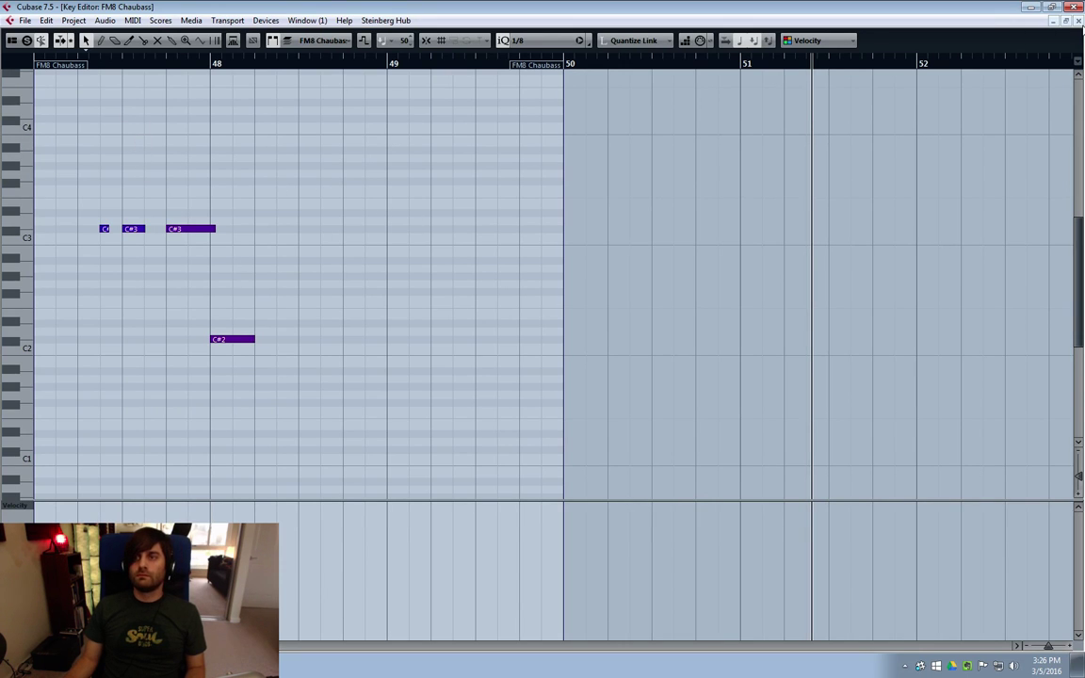
pyautogui.click(1077, 20)
pyautogui.keyDown('alt'); pyautogui.click(619, 262); pyautogui.keyUp('alt')
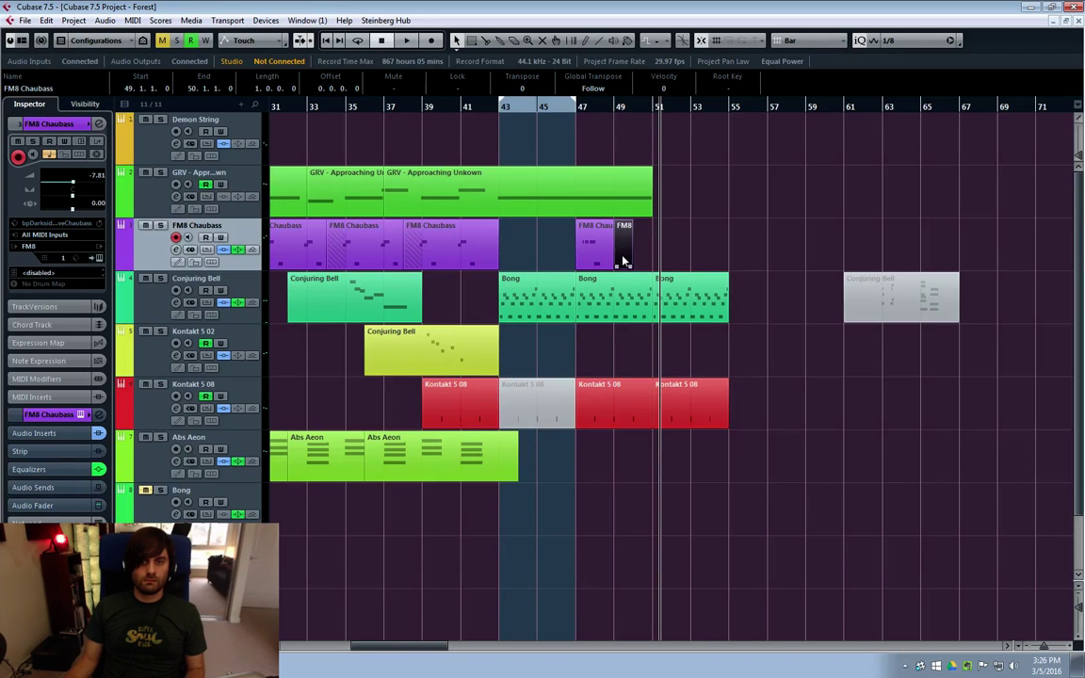
pyautogui.moveTo(630, 267); pyautogui.dragTo(649, 266)
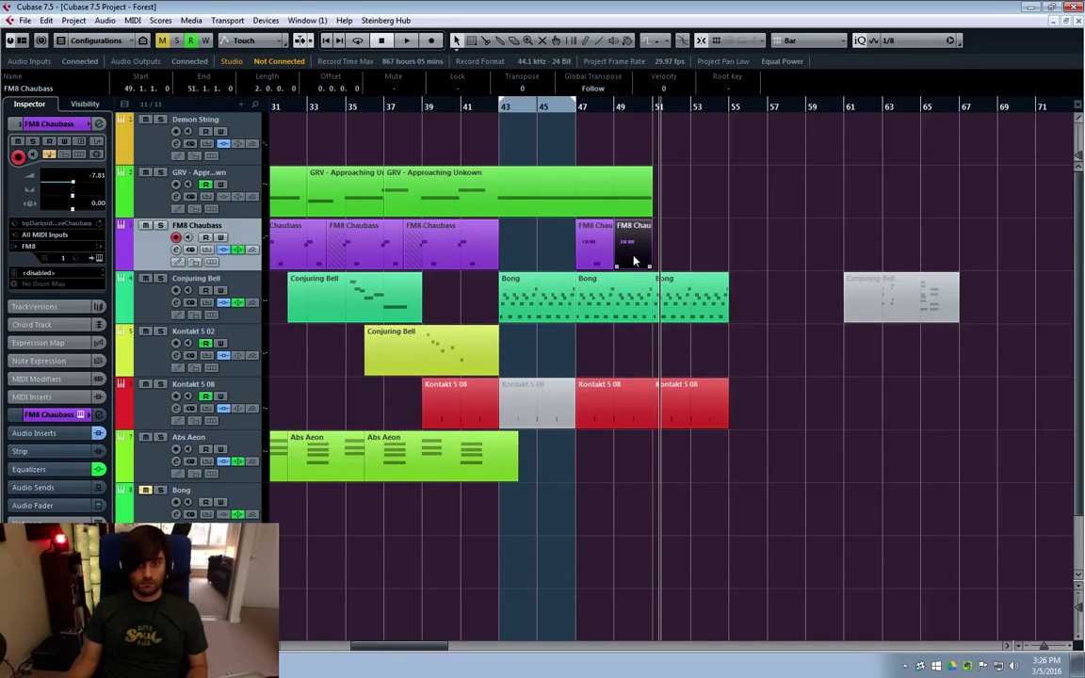
# Play from bar 41 through the new FM8 Chaubass clips with the Abs Aeon track selected
pyautogui.click(459, 109)
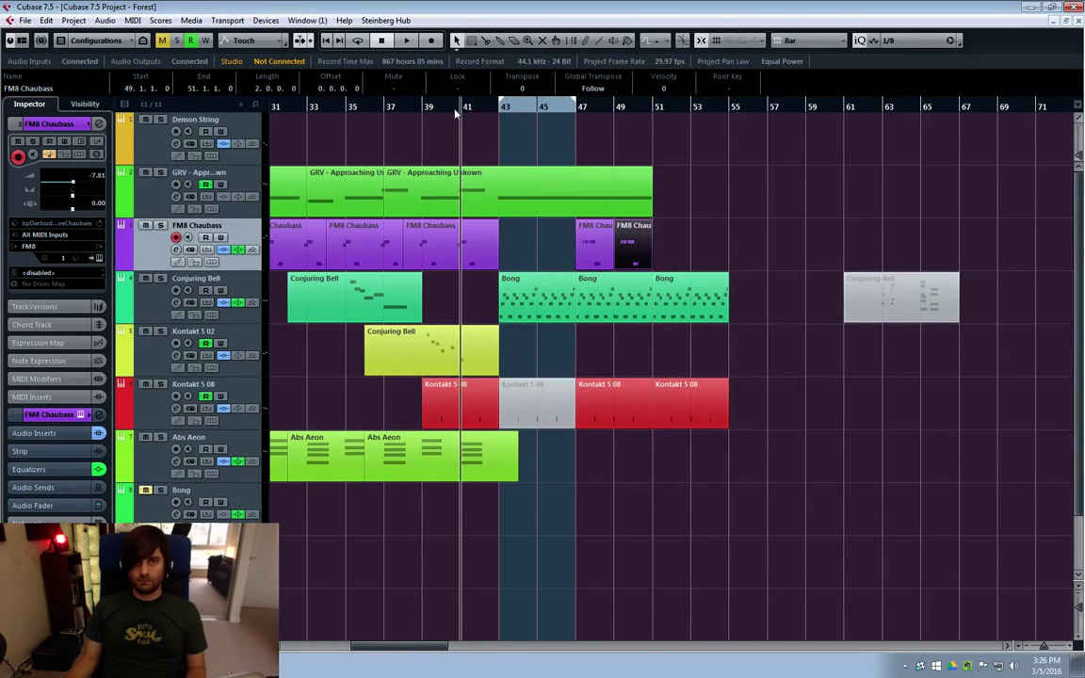
pyautogui.press('space')
pyautogui.click(769, 317)
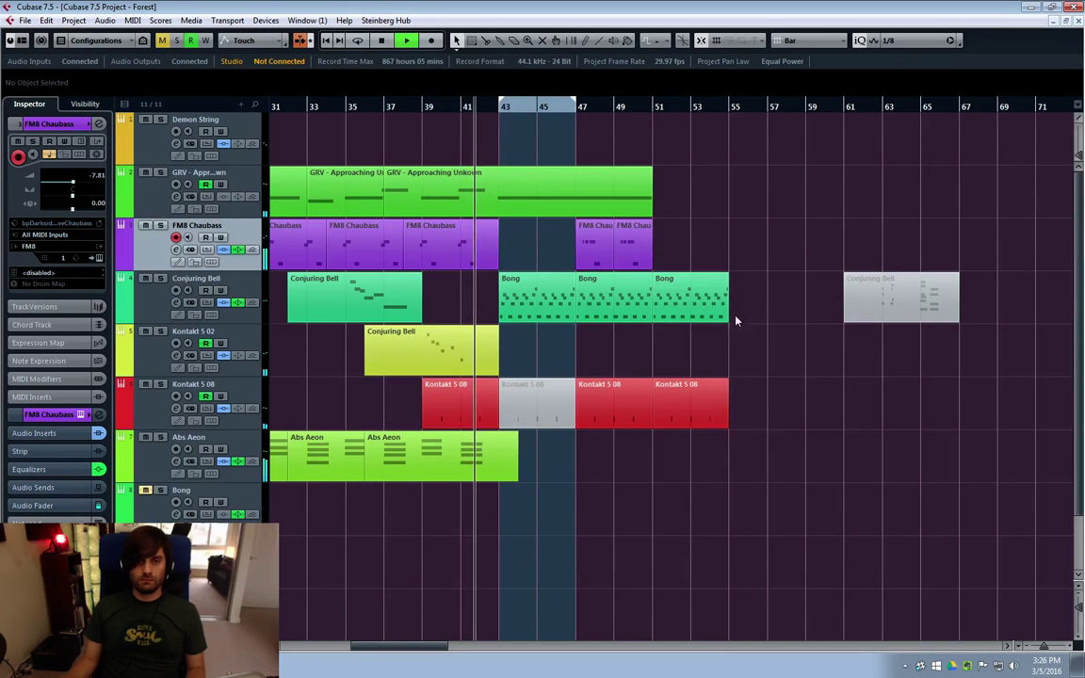
pyautogui.click(377, 477)
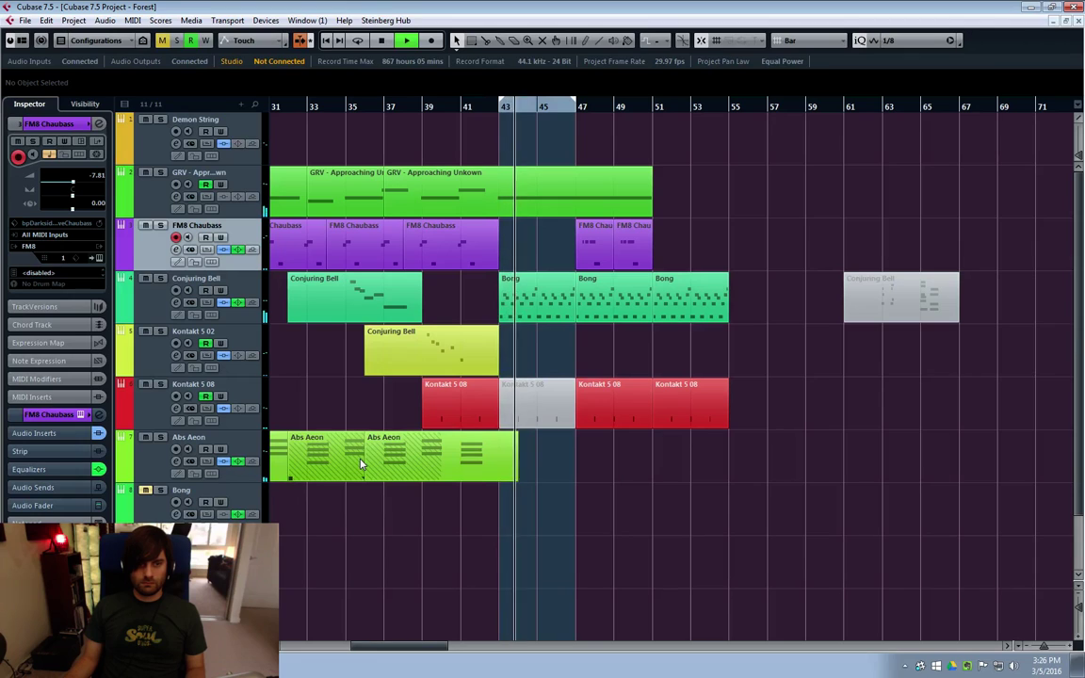
pyautogui.click(151, 480)
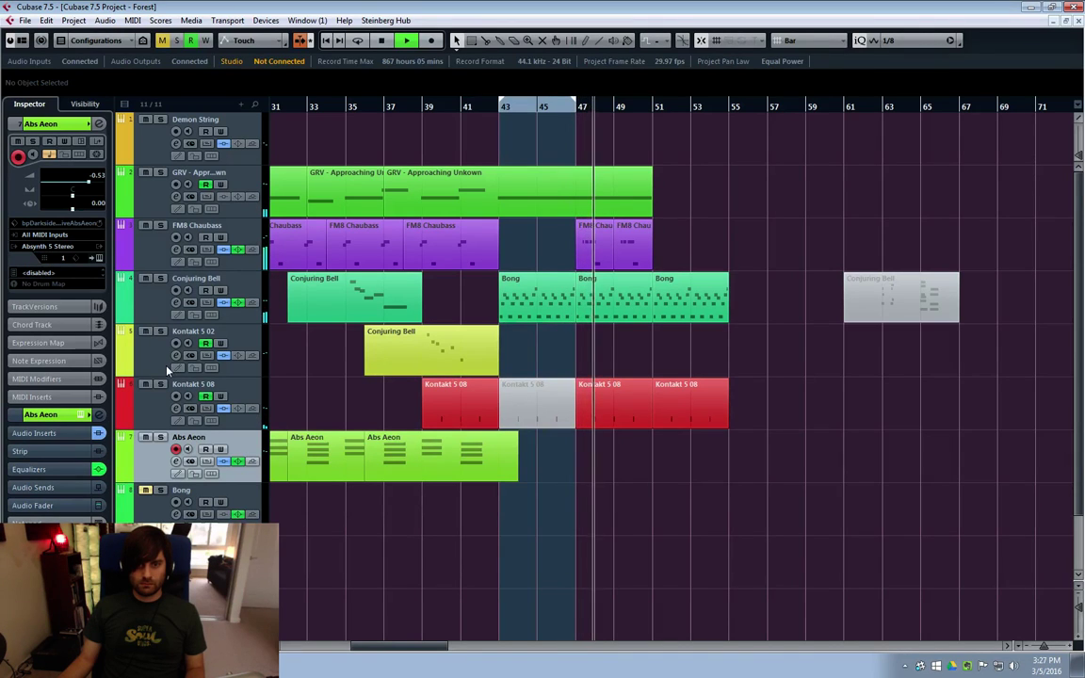
pyautogui.moveTo(137, 270)
pyautogui.mouseDown()
pyautogui.moveTo(130, 320)
pyautogui.moveTo(123, 267)
pyautogui.mouseUp()
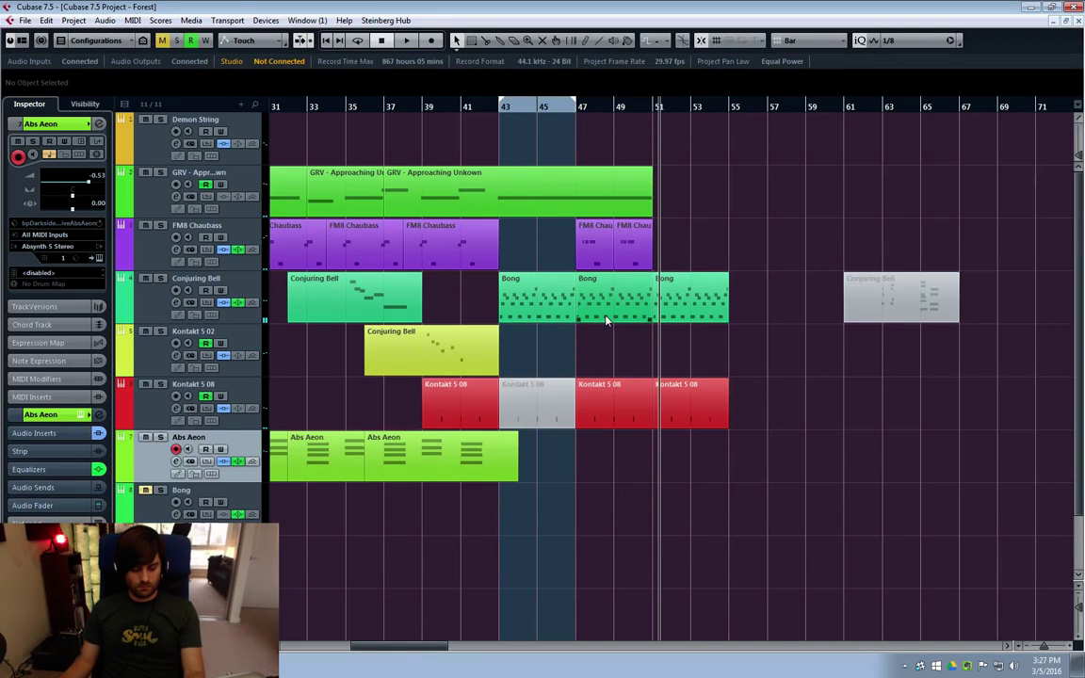
# Select the Conjuring Bell track and play the whole arrangement from bar 1
pyautogui.click(146, 311)
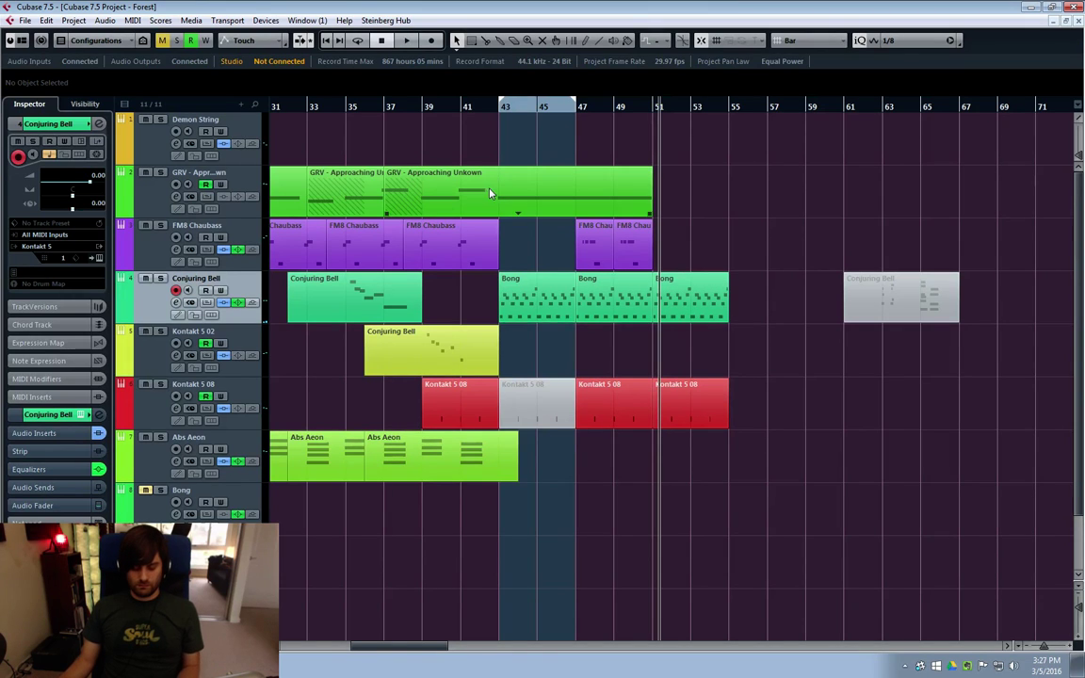
pyautogui.hscroll(-10, 721, 282)
pyautogui.press('space')
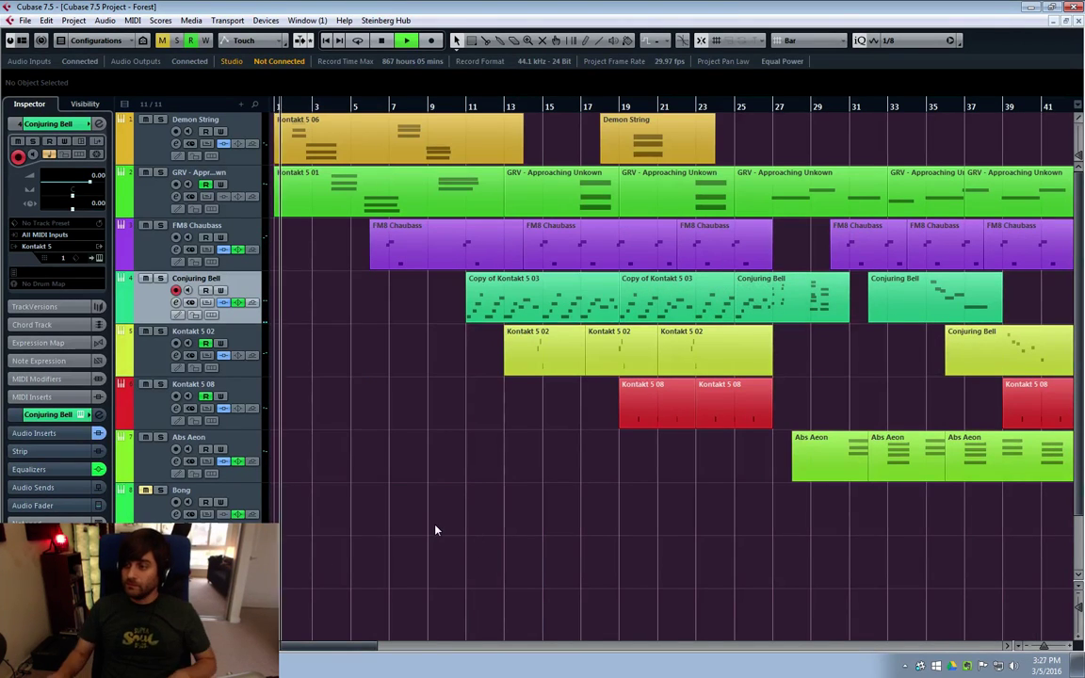
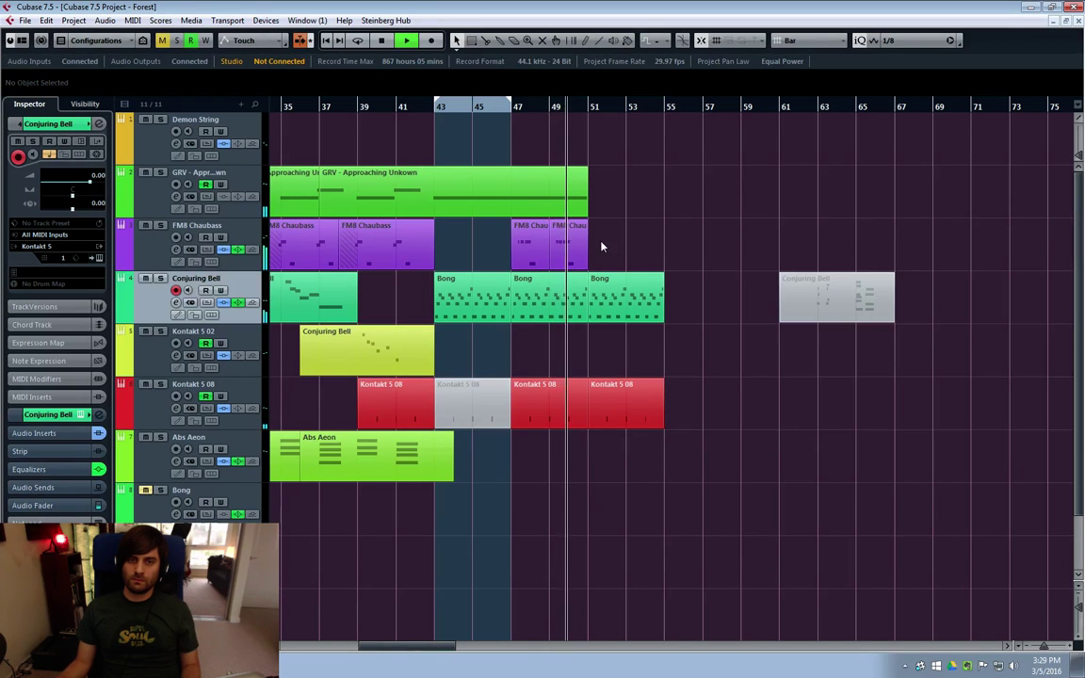
# Stop playback, move the two short FM8 Chaubass clips to start at bar 51 and place the cursor at bar 42
pyautogui.press('space')
pyautogui.moveTo(546, 240); pyautogui.dragTo(623, 240)
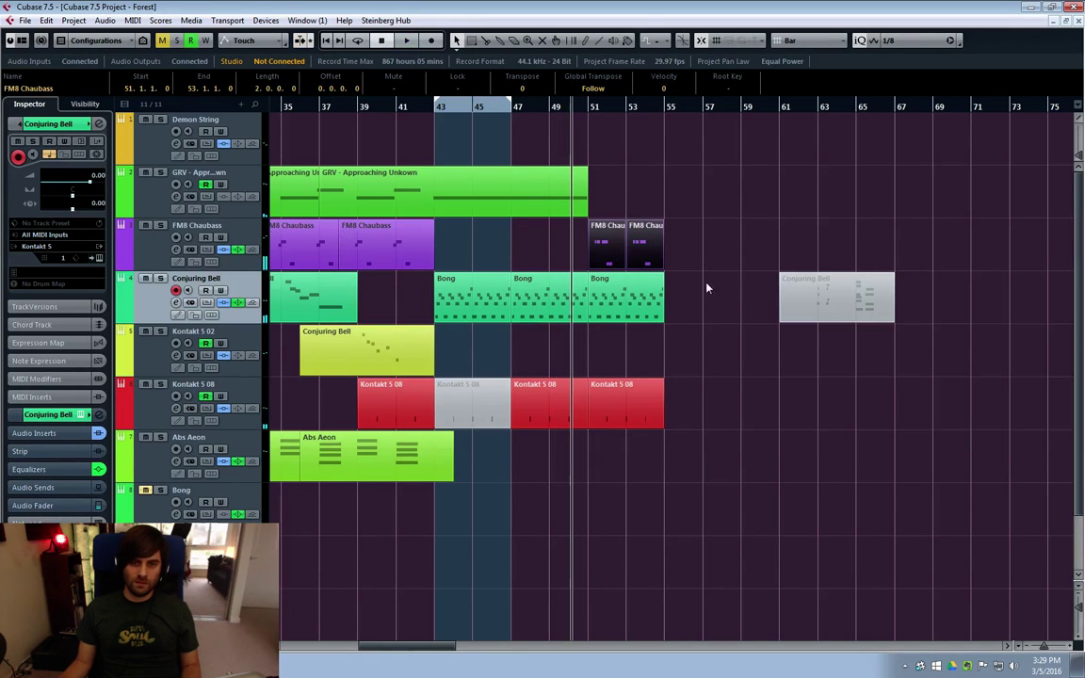
pyautogui.click(415, 107)
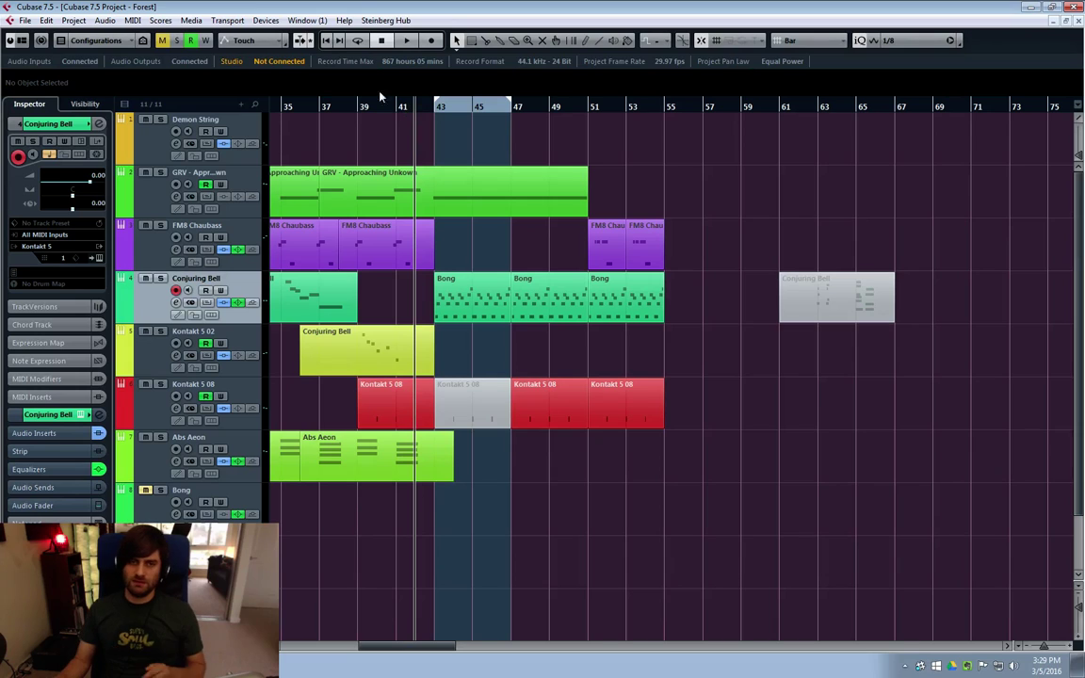
# Play the section from bar 41, select the Demon String track and restart playback from bar 41
pyautogui.press('KP_Subtract')
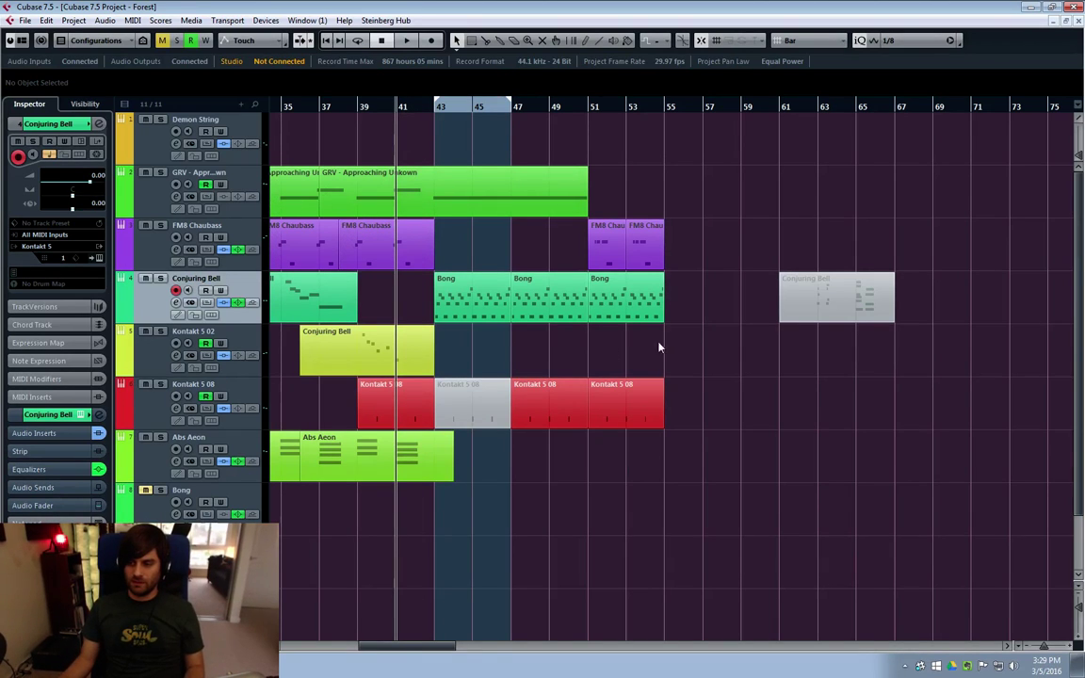
pyautogui.click(361, 106)
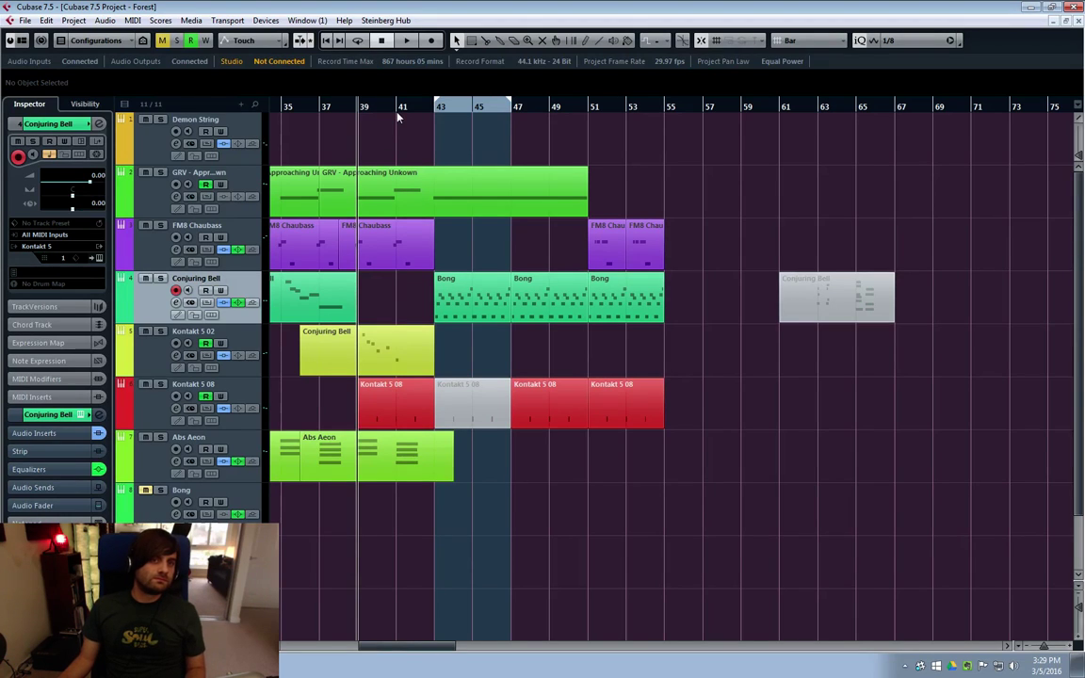
pyautogui.click(397, 112)
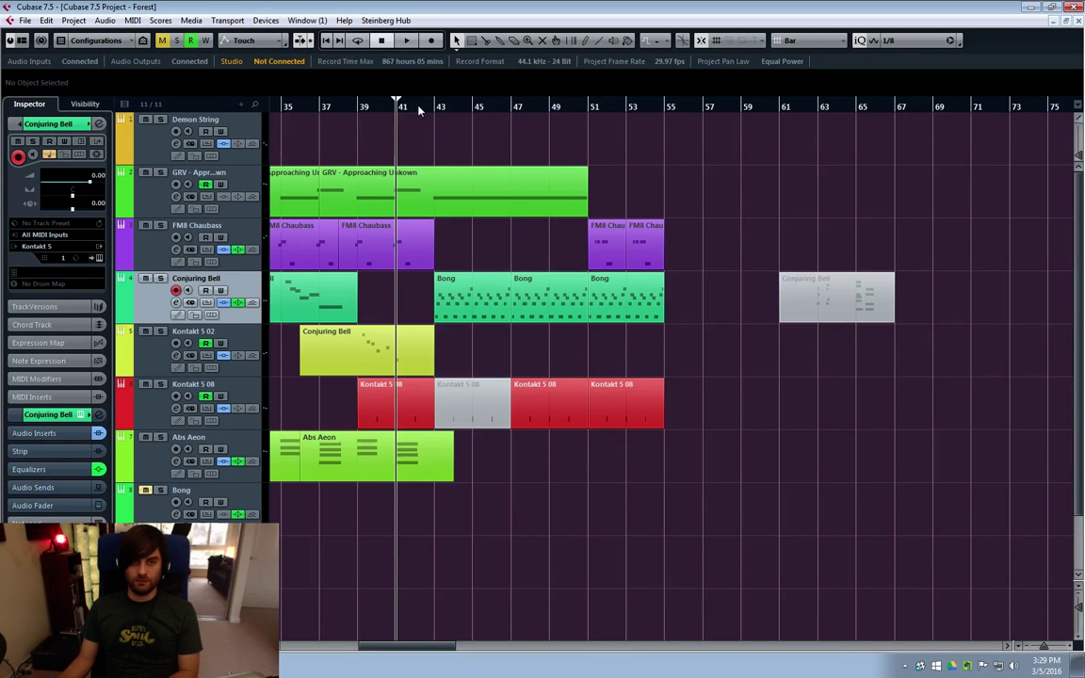
pyautogui.press('space')
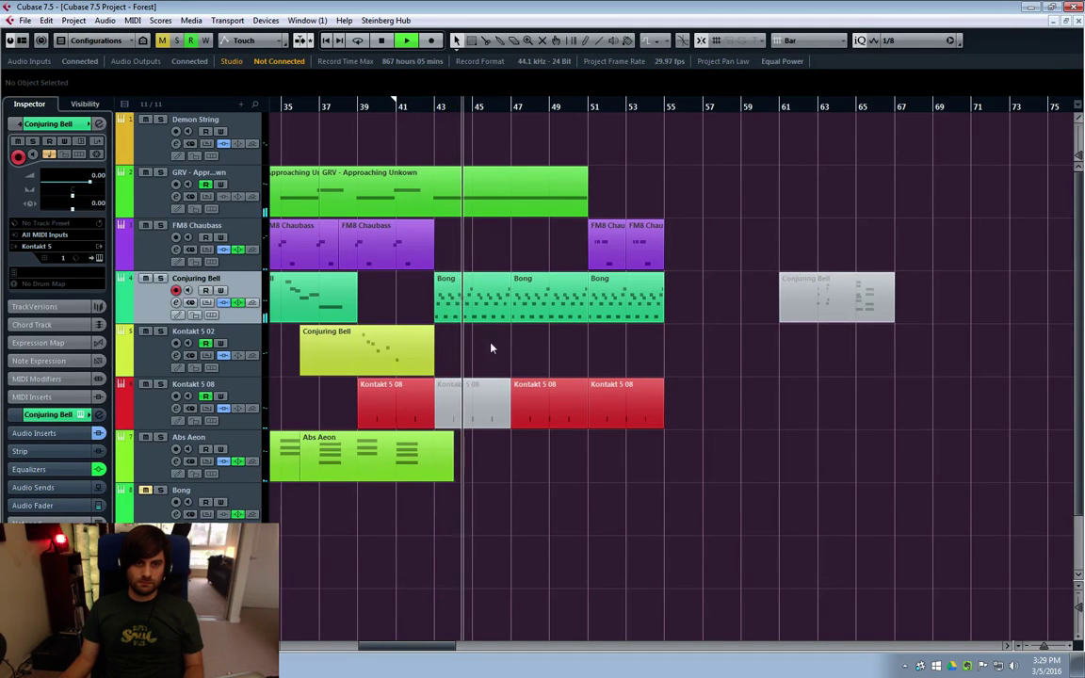
pyautogui.click(144, 148)
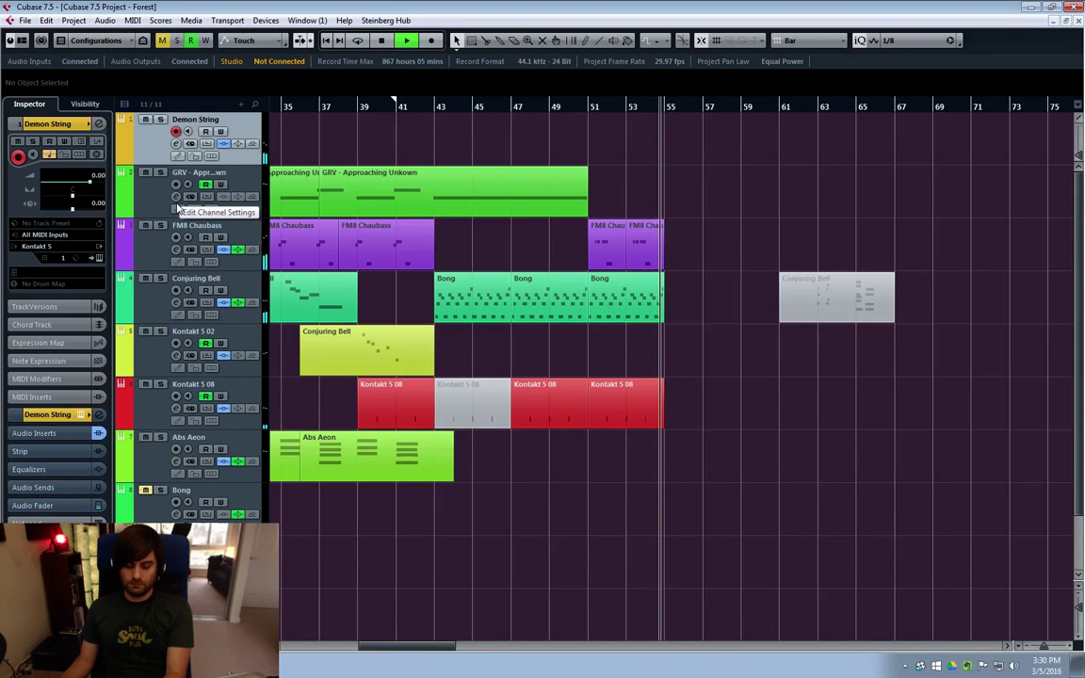
pyautogui.click(367, 106)
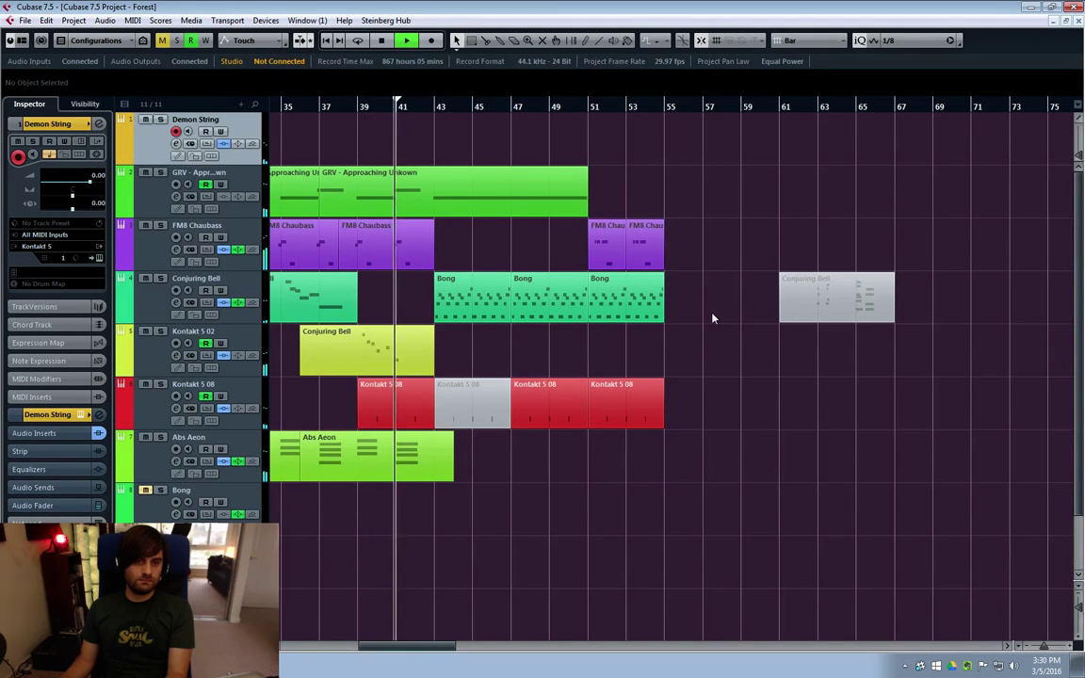
# Select the Kontakt 5 17 track and lower its channel volume to -9.66 during playback
pyautogui.scroll(-3, 421, 457)
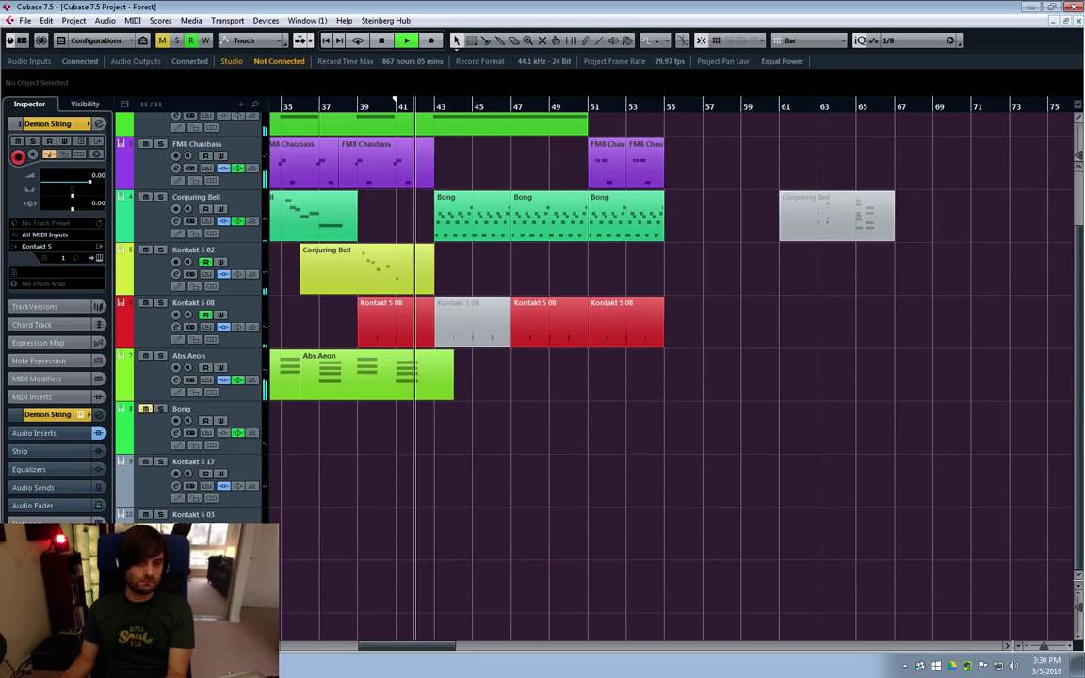
pyautogui.click(136, 513)
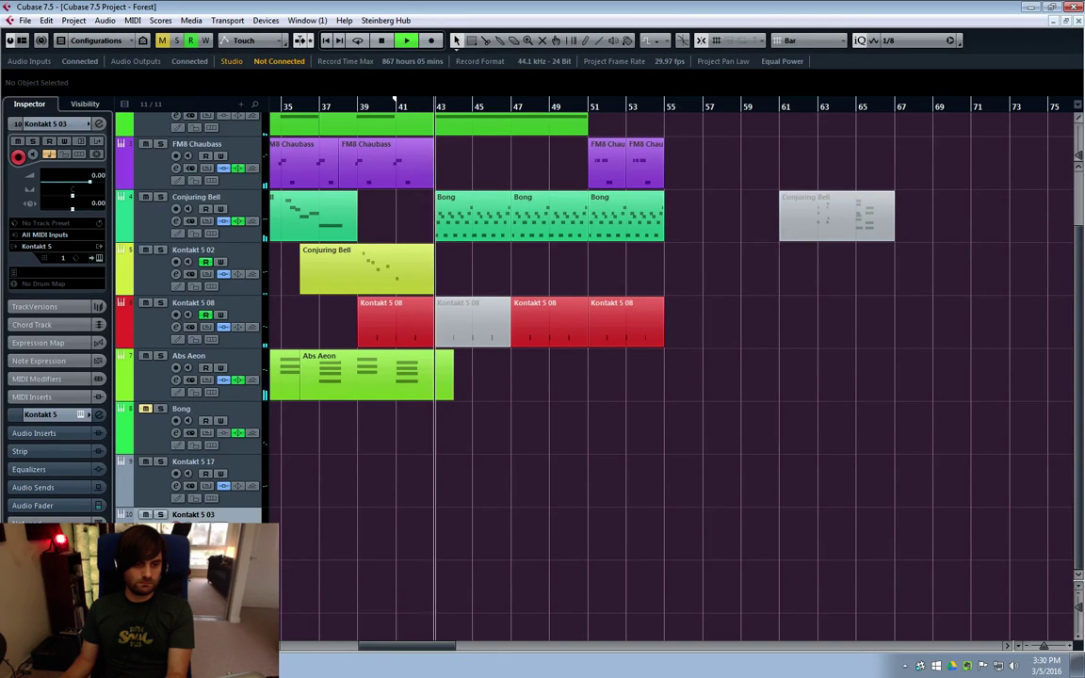
pyautogui.click(157, 496)
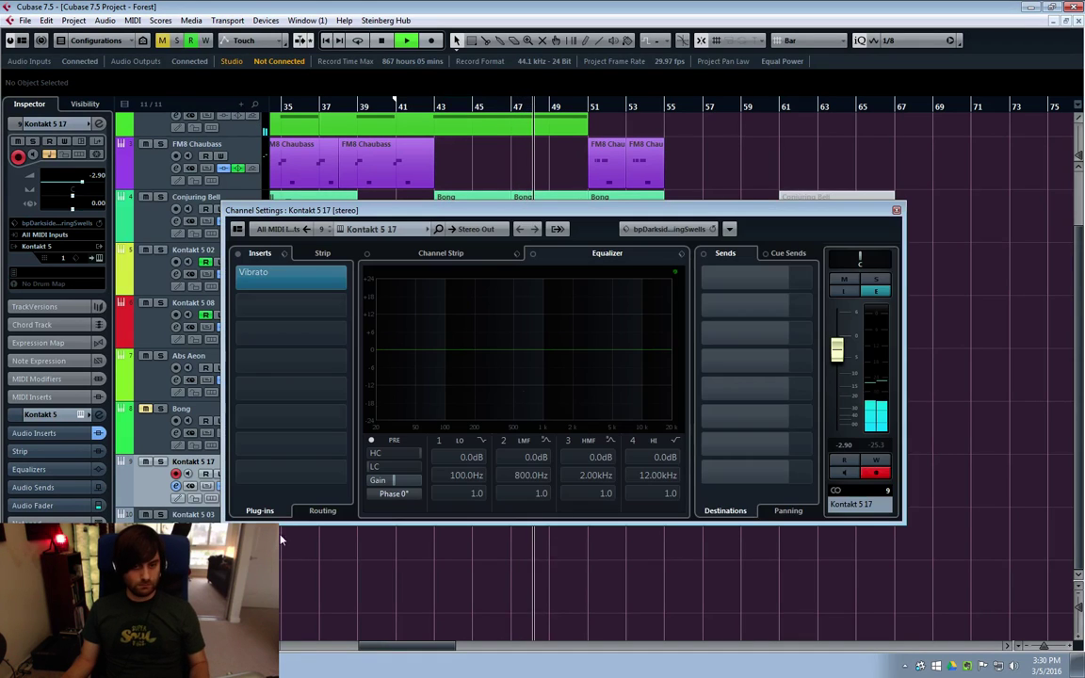
pyautogui.click(176, 485)
pyautogui.moveTo(836, 347); pyautogui.dragTo(837, 375)
pyautogui.moveTo(754, 447)
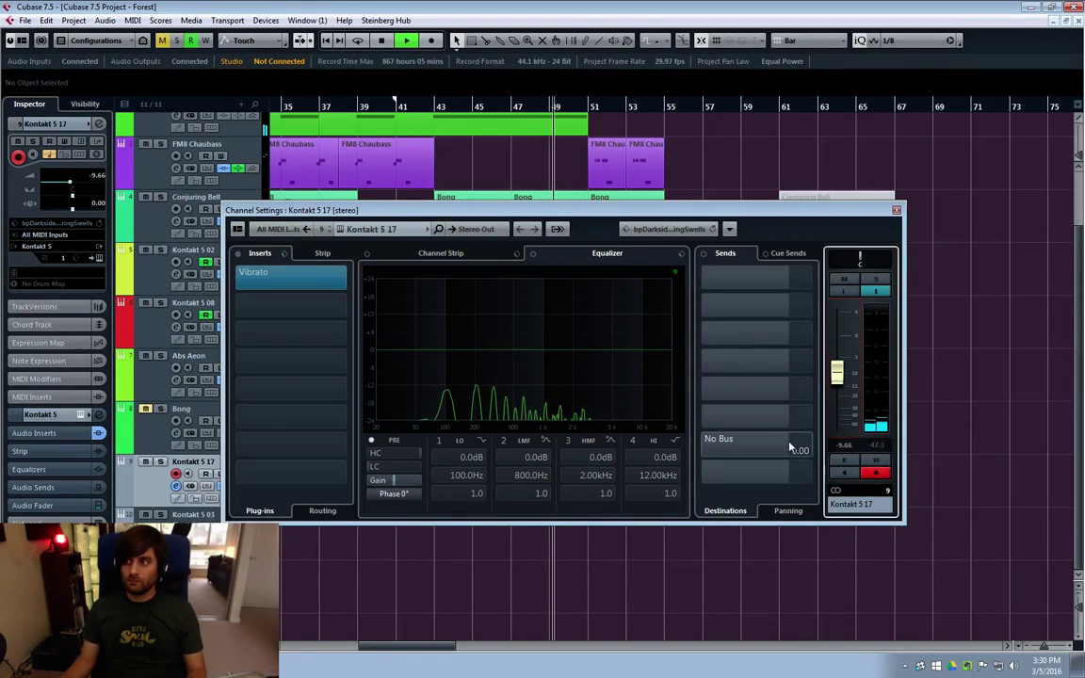
pyautogui.click(896, 210)
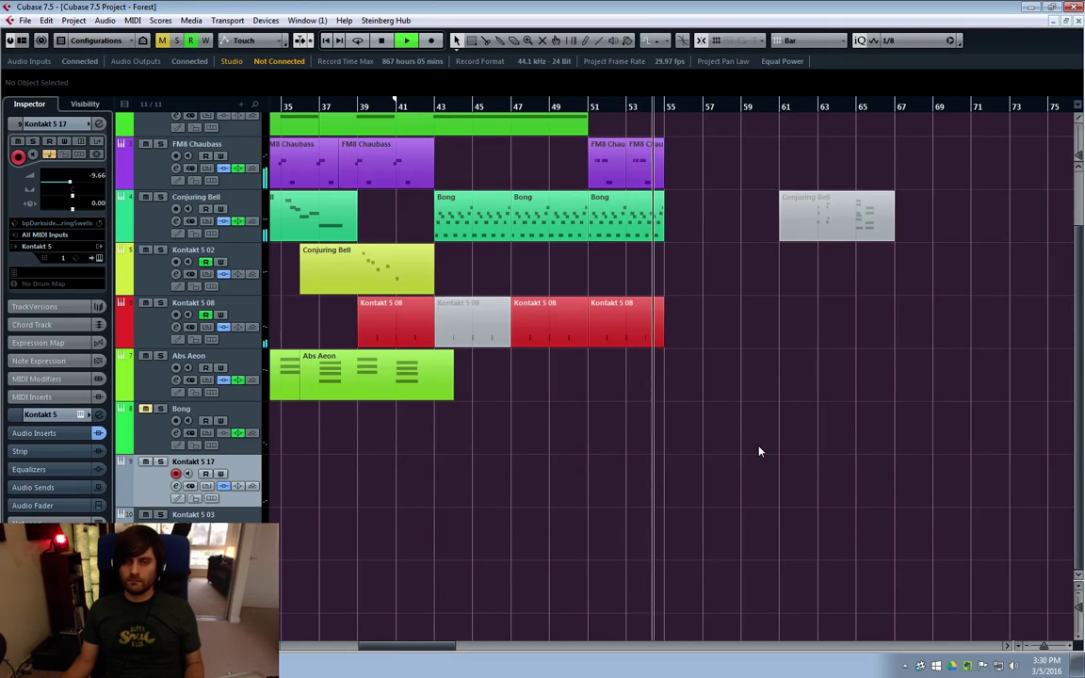
# Stop playback, return the cursor to bar 41 and play the section again with the Kontakt 5 17 track selected
pyautogui.click(391, 111)
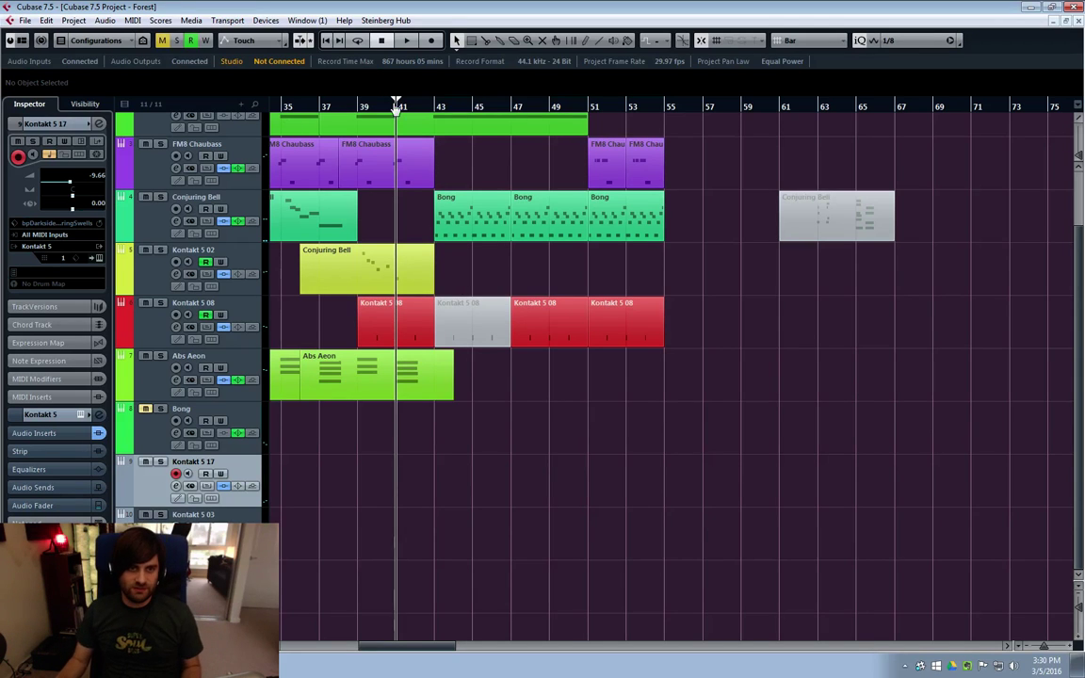
pyautogui.click(352, 107)
pyautogui.scroll(2, 462, 156)
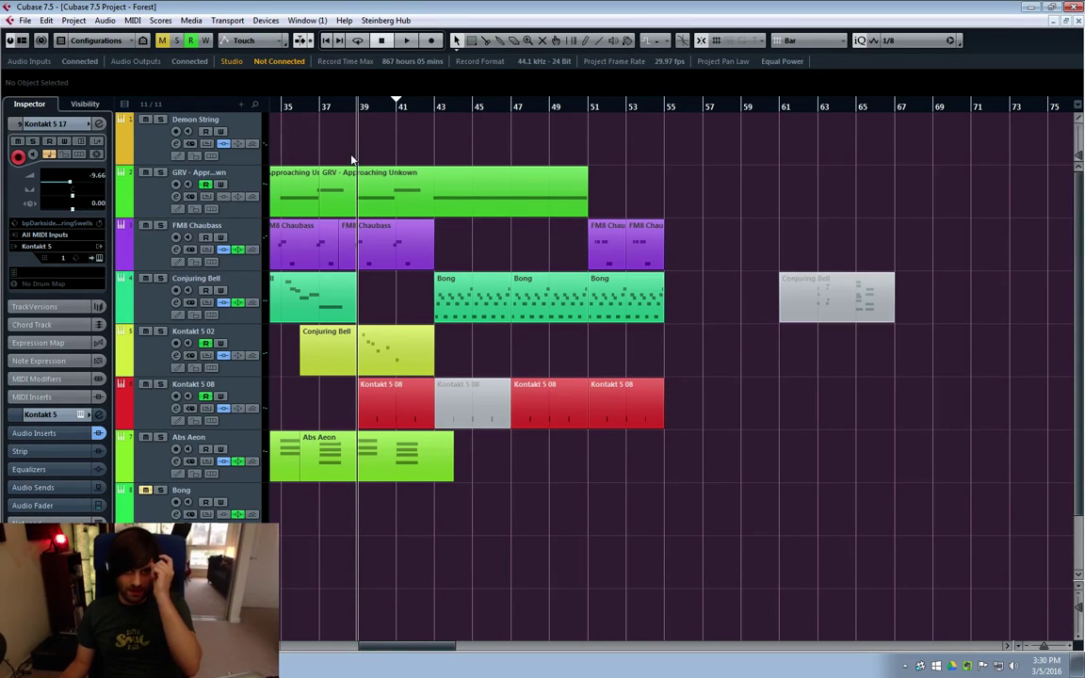
pyautogui.click(409, 109)
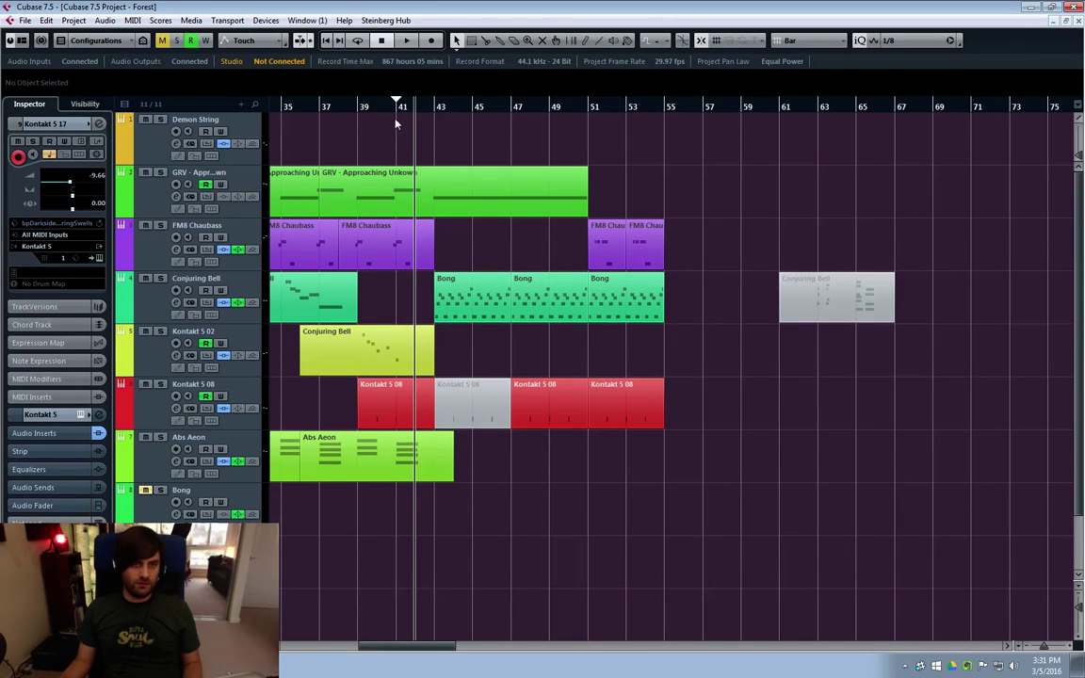
pyautogui.click(358, 106)
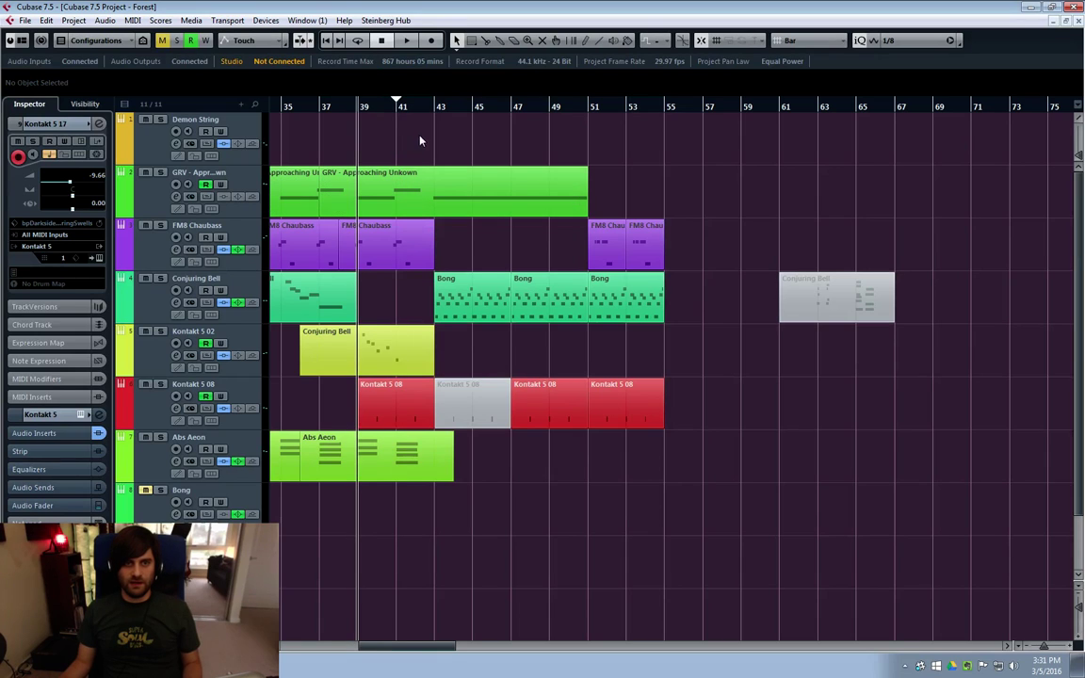
pyautogui.click(420, 107)
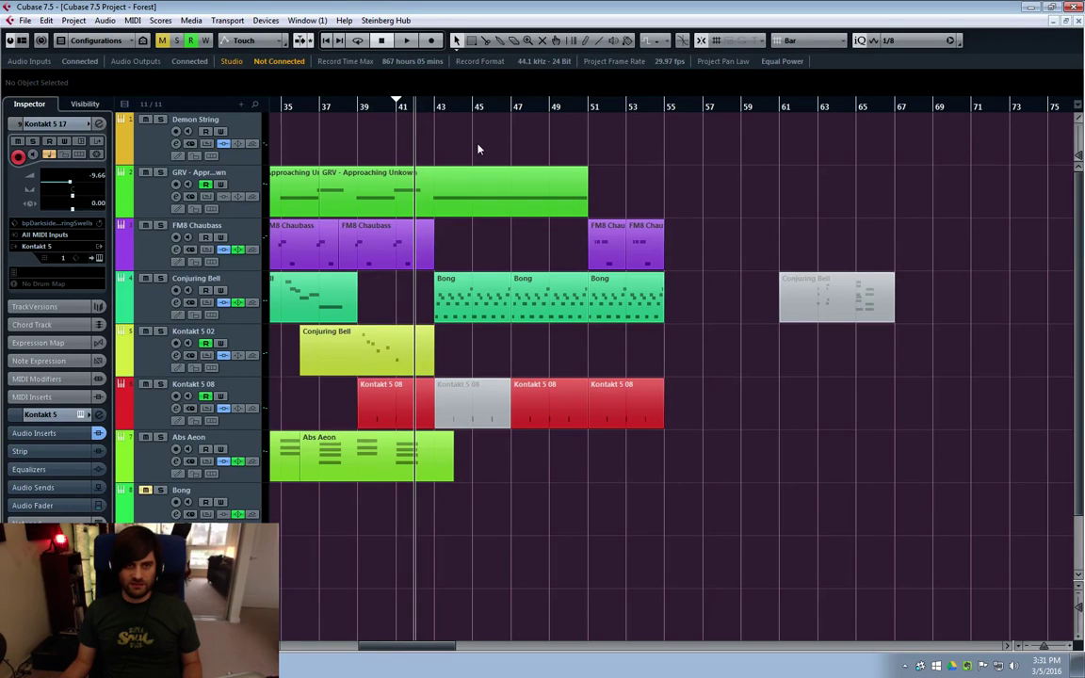
pyautogui.click(403, 108)
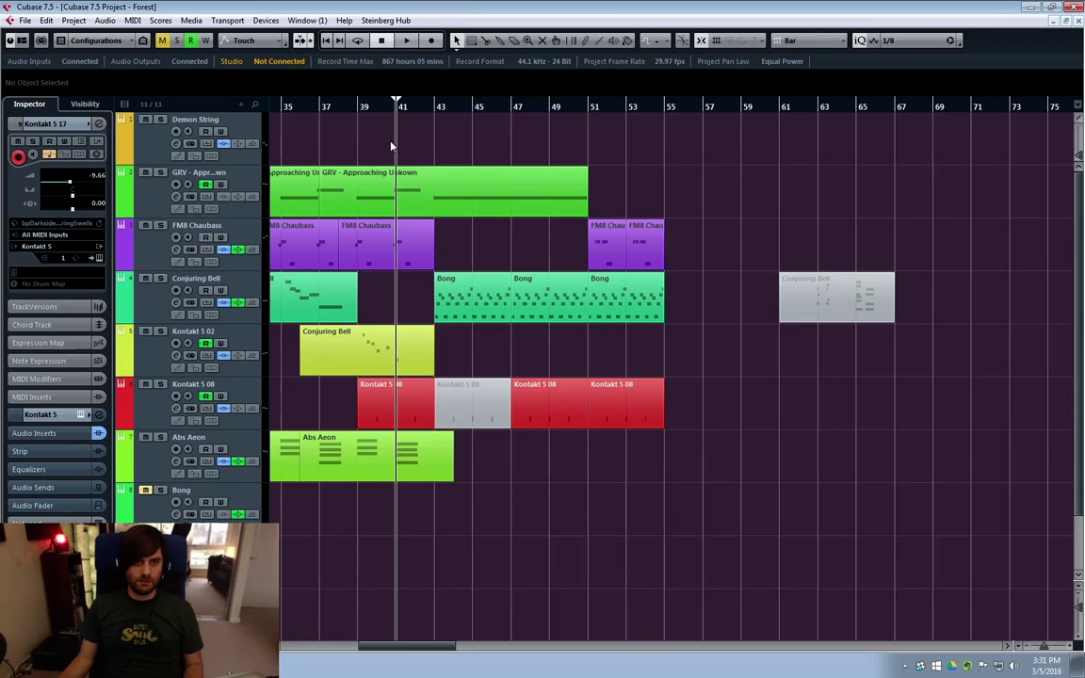
pyautogui.press('space')
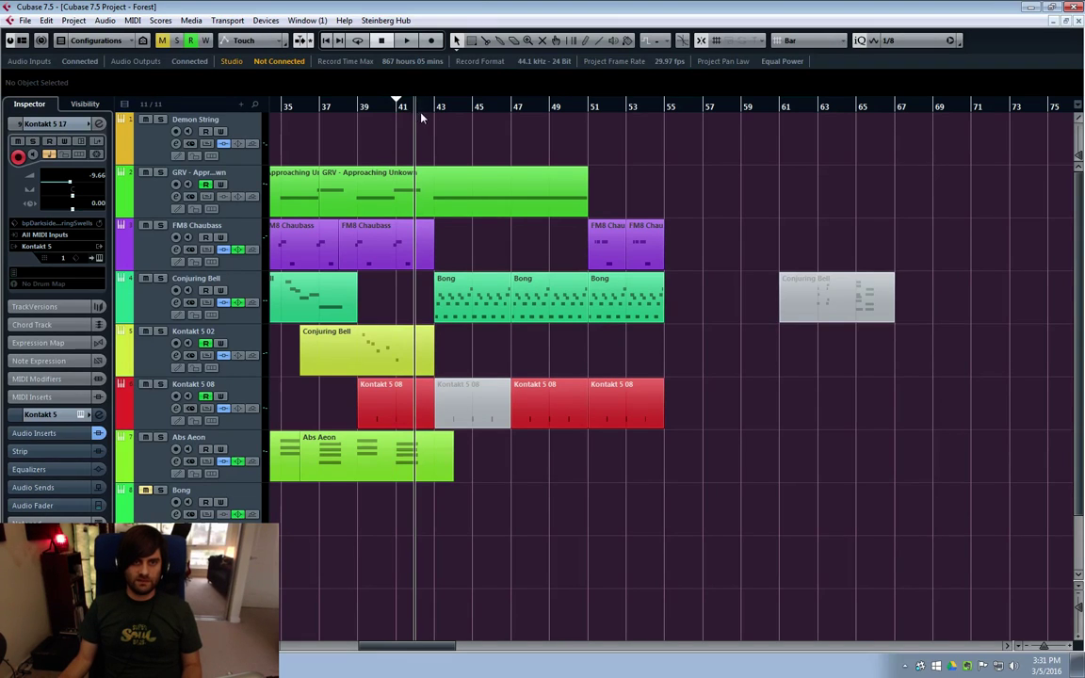
pyautogui.press('space')
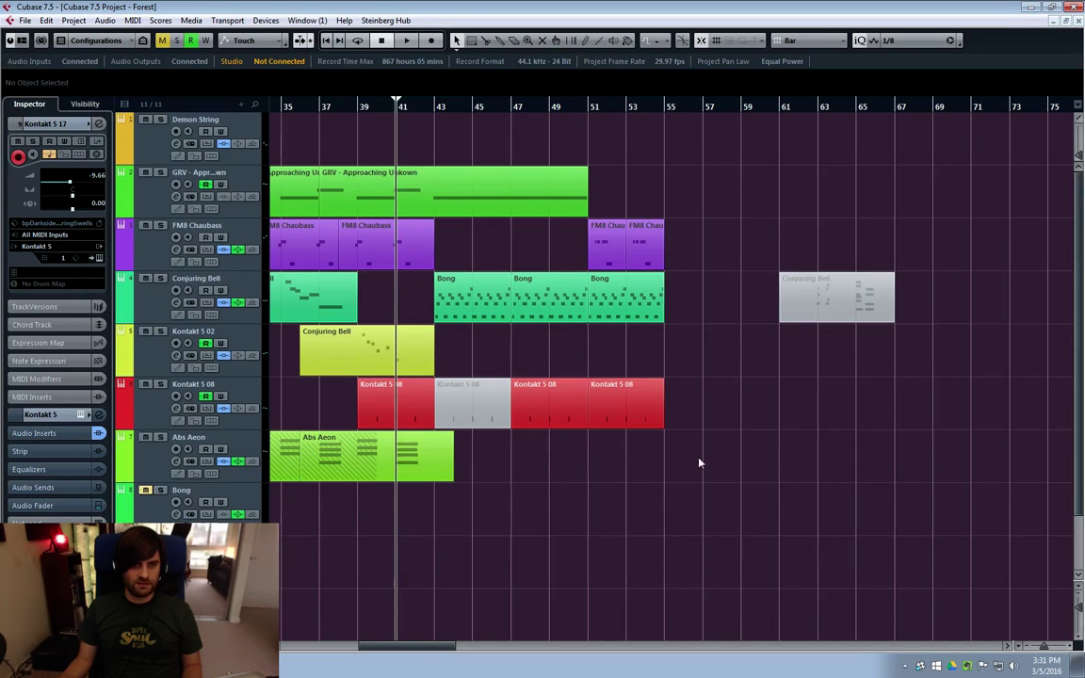
pyautogui.press('space')
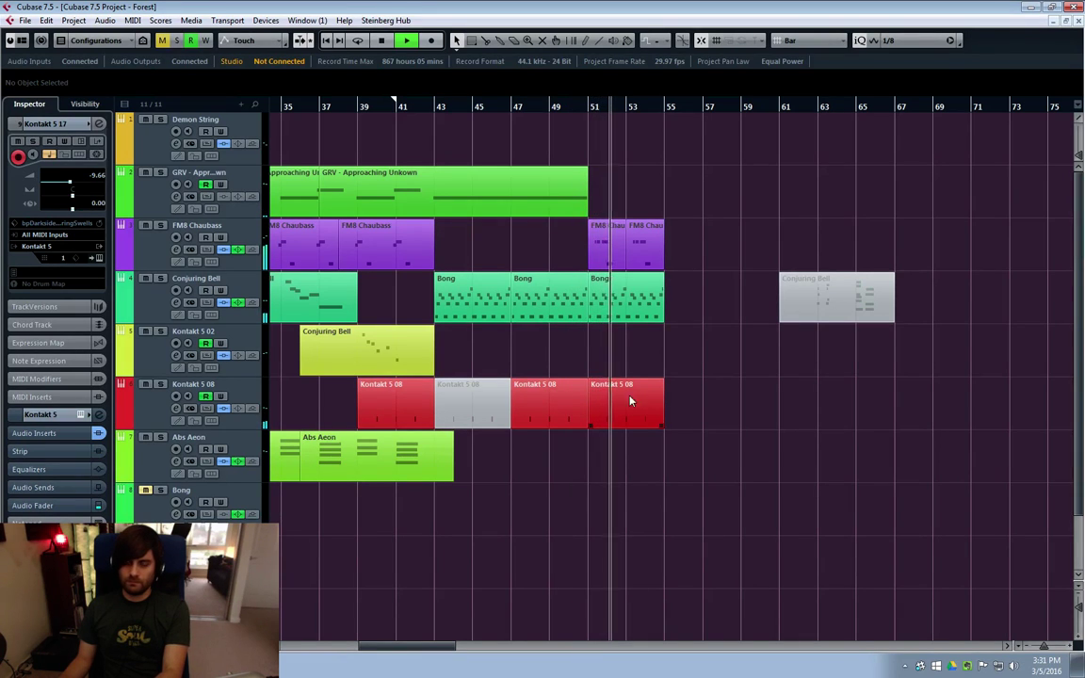
# Set the Kontakt 5 17 channel volume to -20.0 and close its channel settings
pyautogui.press('e')
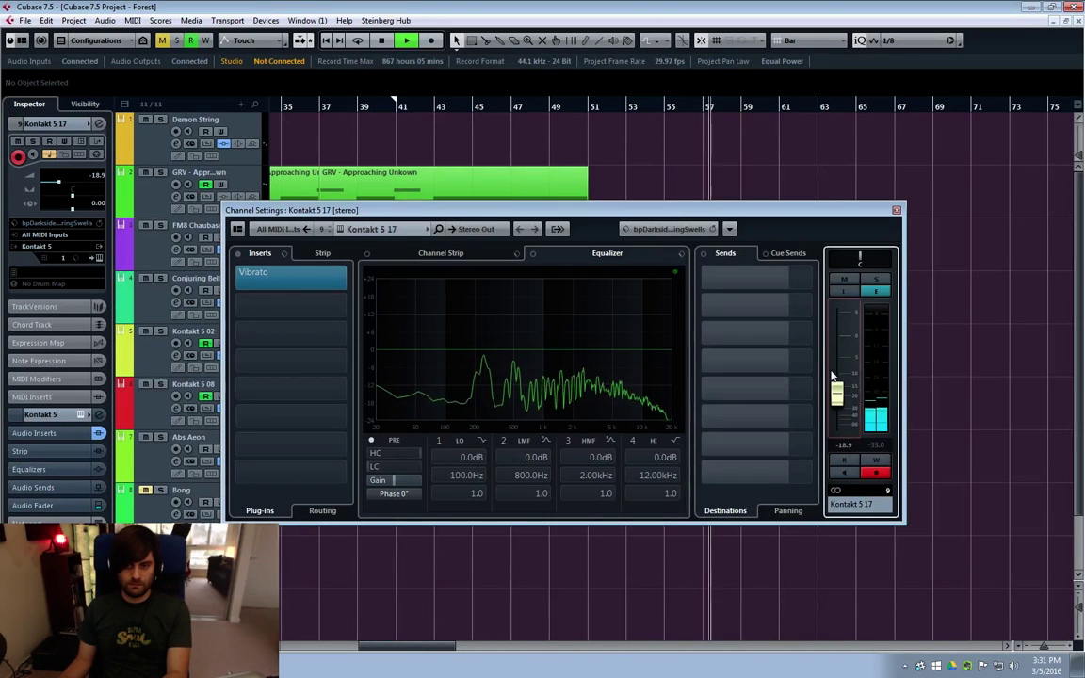
pyautogui.scroll(-1, 835, 386)
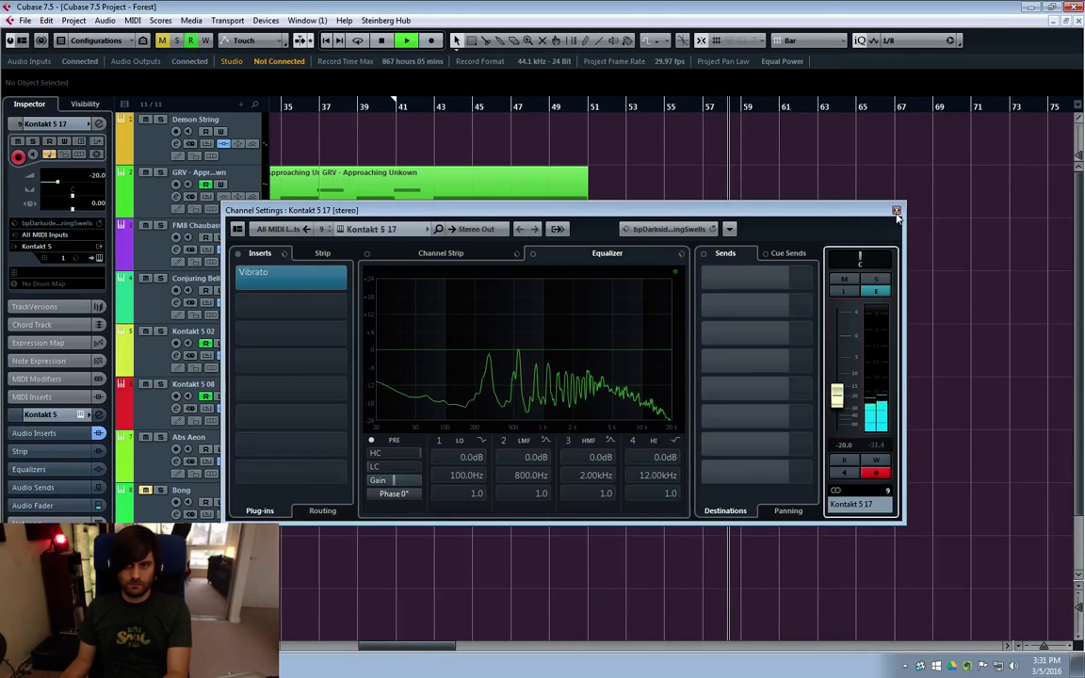
pyautogui.click(896, 211)
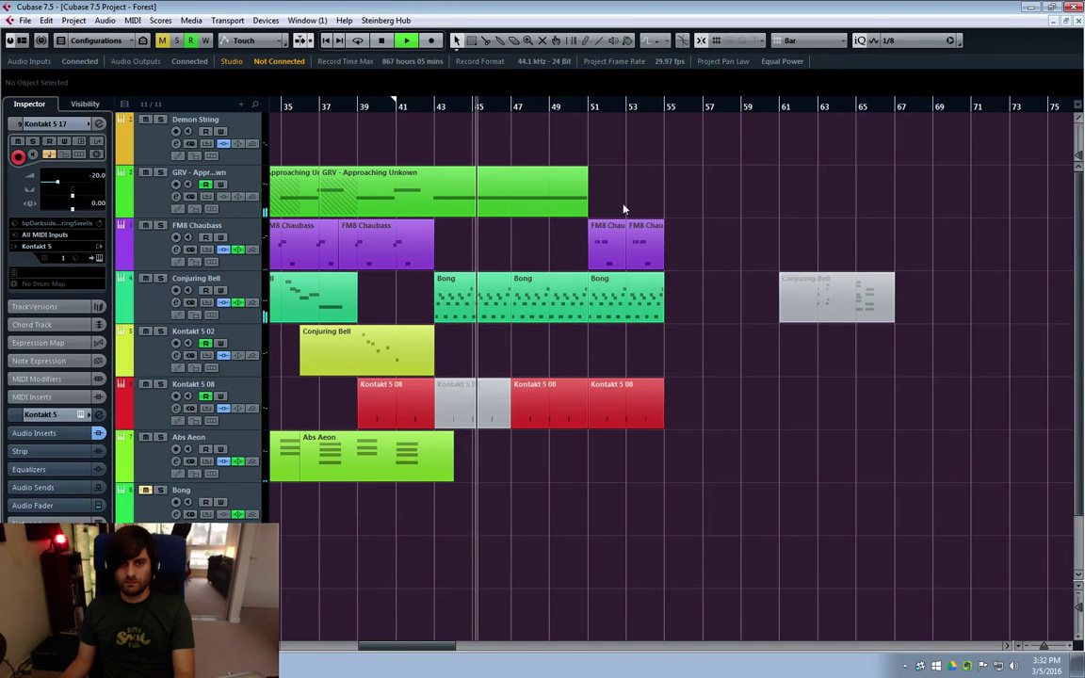
# Record a new MIDI part on the Kontakt 5 17 track from bar 44 to bar 55
pyautogui.click(657, 212)
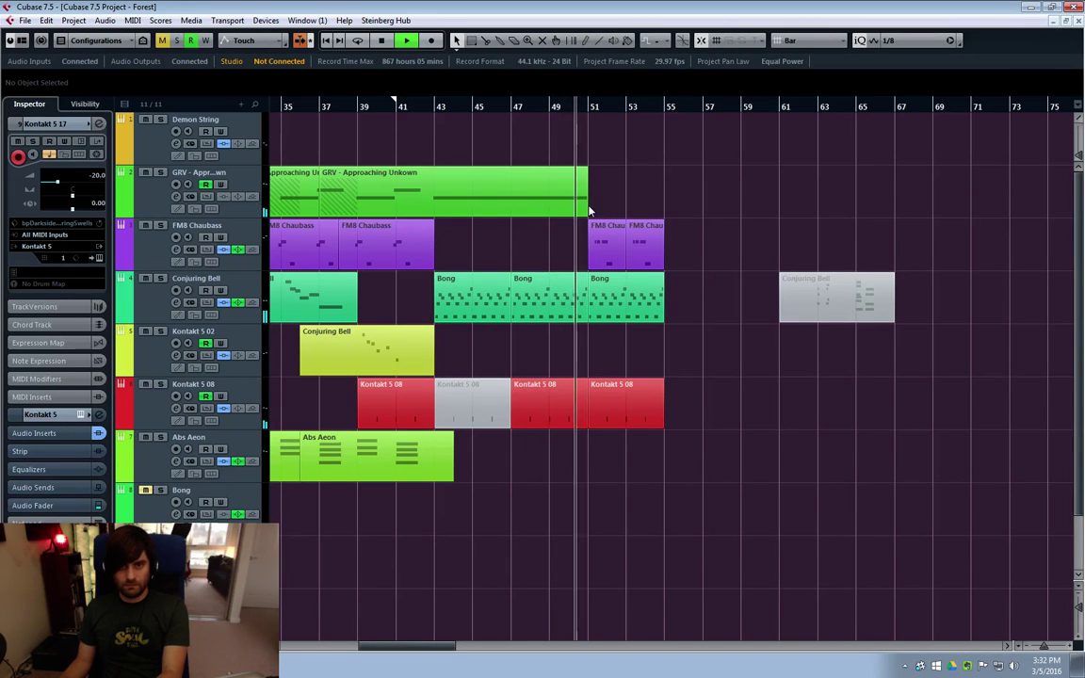
pyautogui.click(456, 106)
pyautogui.press('KP_Multiply')
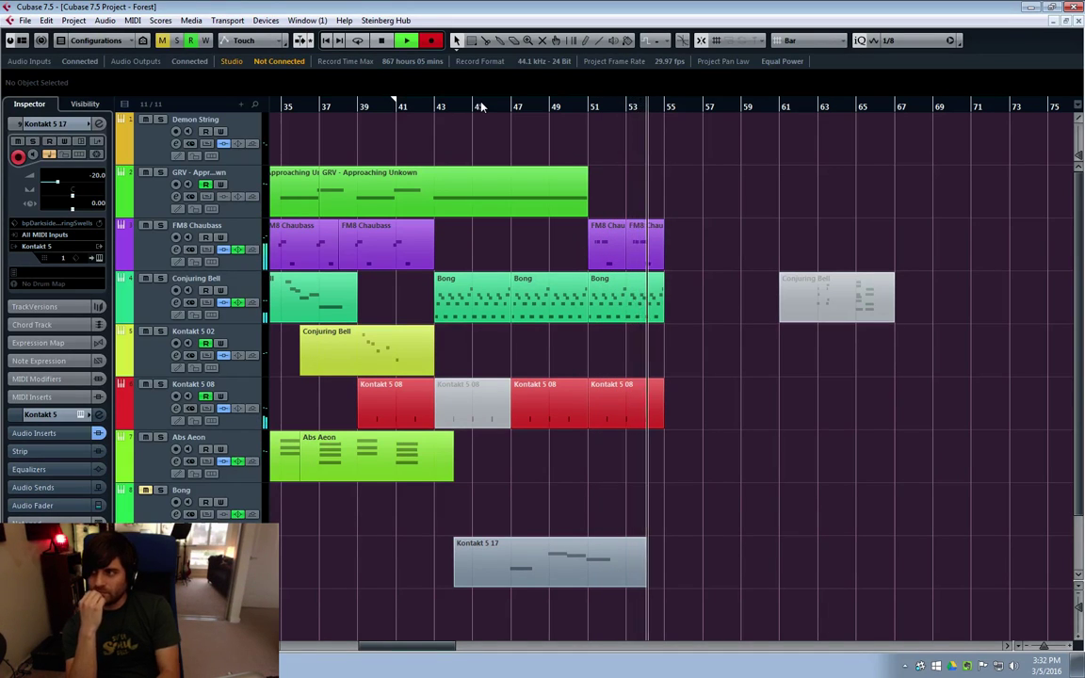
pyautogui.press('space')
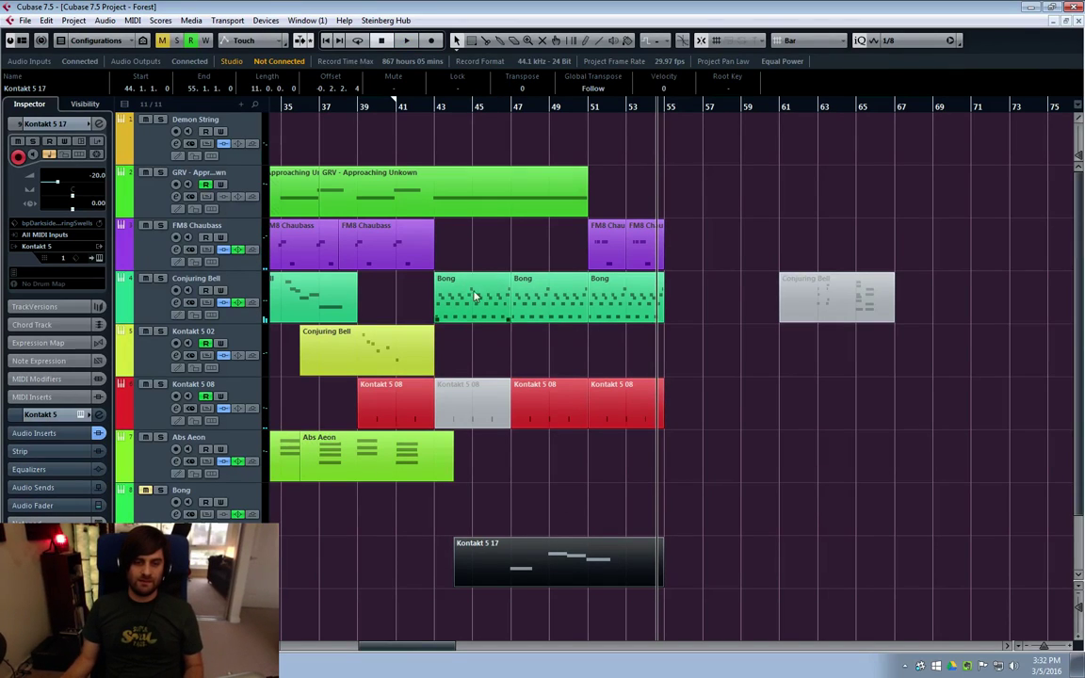
# Play back the recorded Kontakt 5 17 part from bar 43 and examine its notes in the Key Editor
pyautogui.click(431, 108)
pyautogui.press('space')
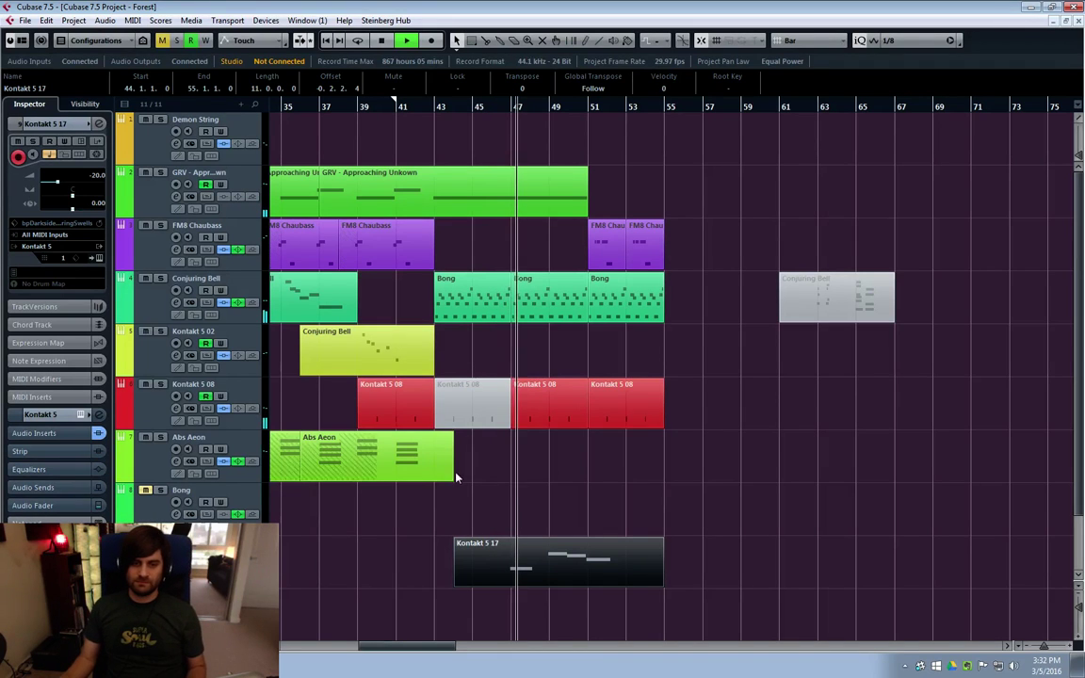
pyautogui.doubleClick(558, 559)
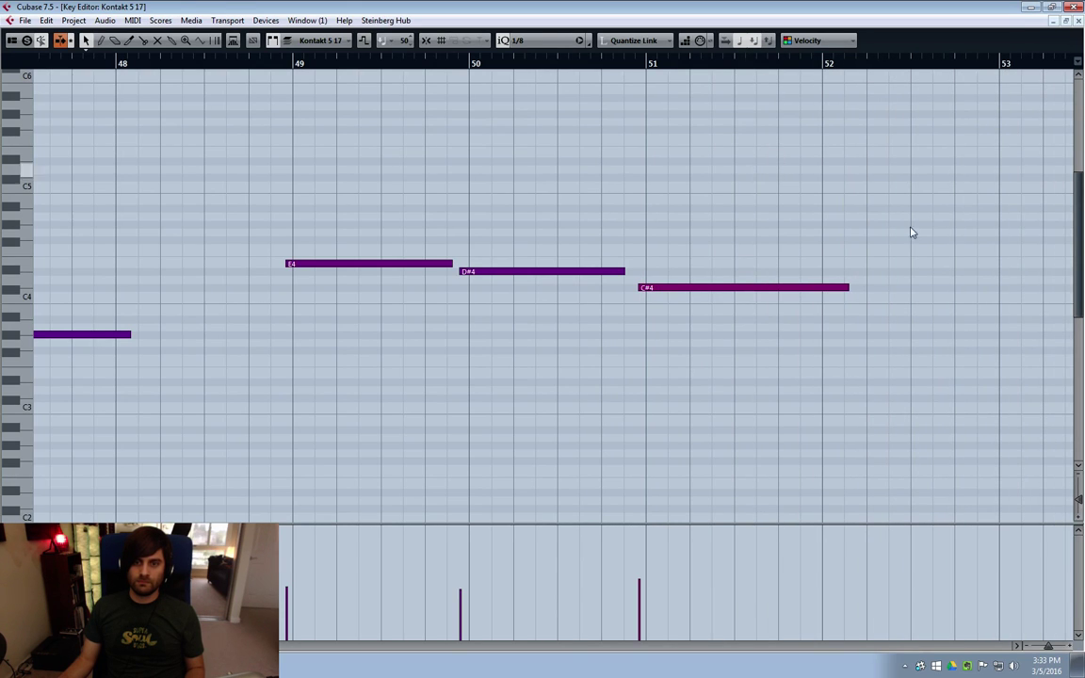
pyautogui.click(1078, 20)
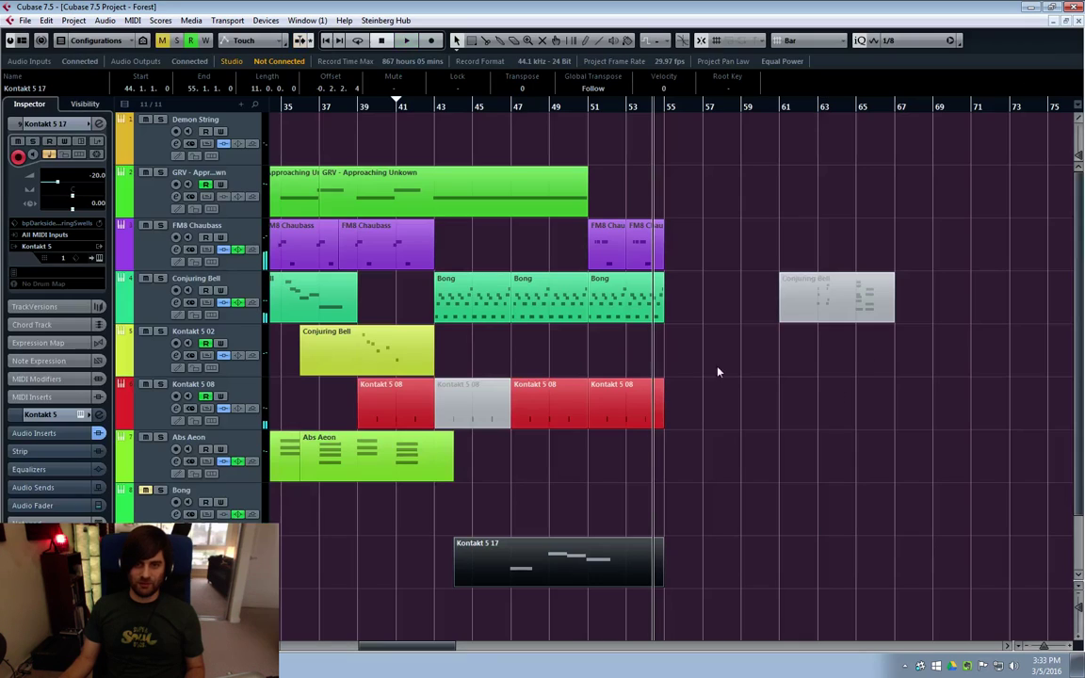
# Remove the empty first two bars of the Kontakt 5 17 clip so it starts at bar 46, and delete the muted Bong track
pyautogui.click(435, 108)
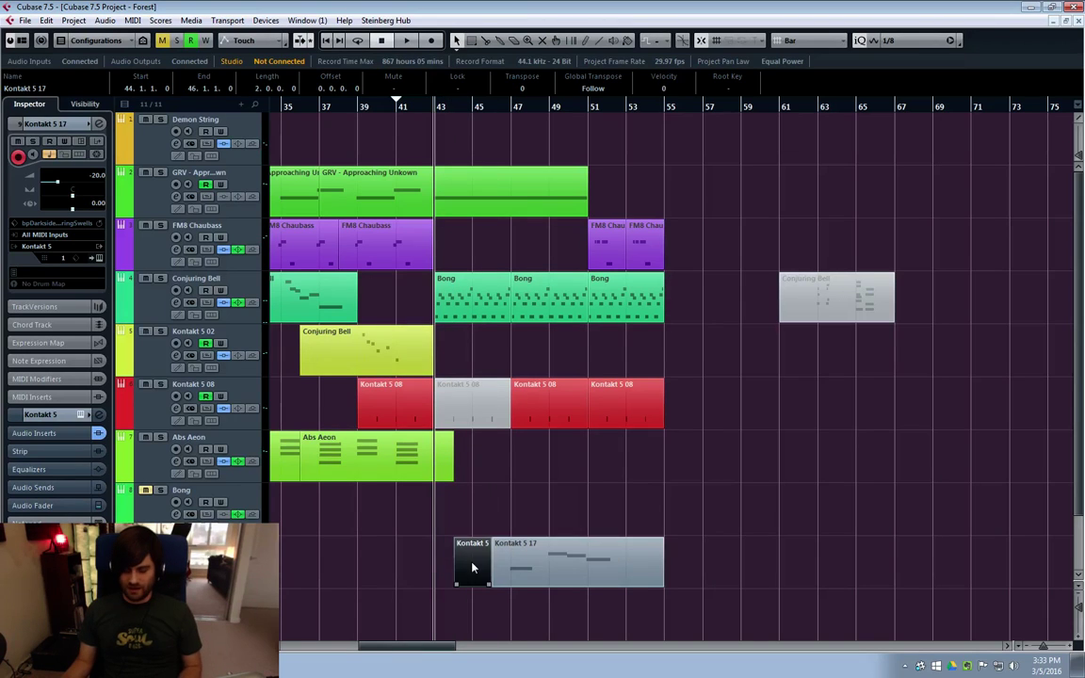
pyautogui.moveTo(460, 556); pyautogui.dragTo(496, 560)
pyautogui.click(575, 500)
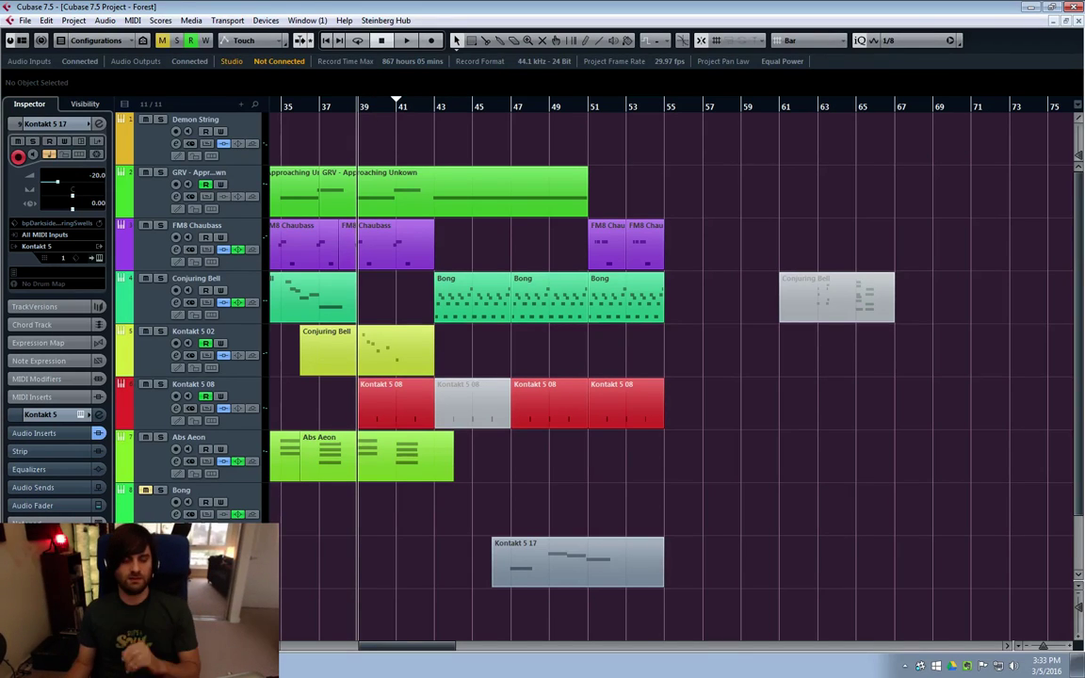
pyautogui.press('Delete')
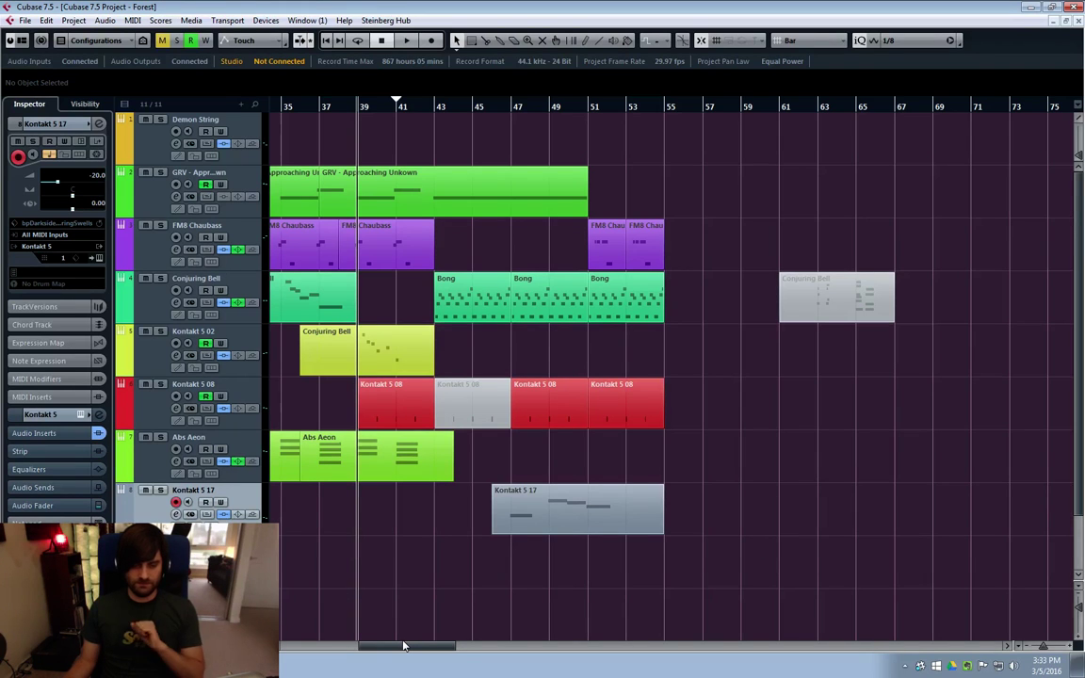
# Play back from bar 37, raise the Kontakt 5 17 channel volume to -18.5, and close its channel settings
pyautogui.moveTo(387, 646); pyautogui.dragTo(369, 646)
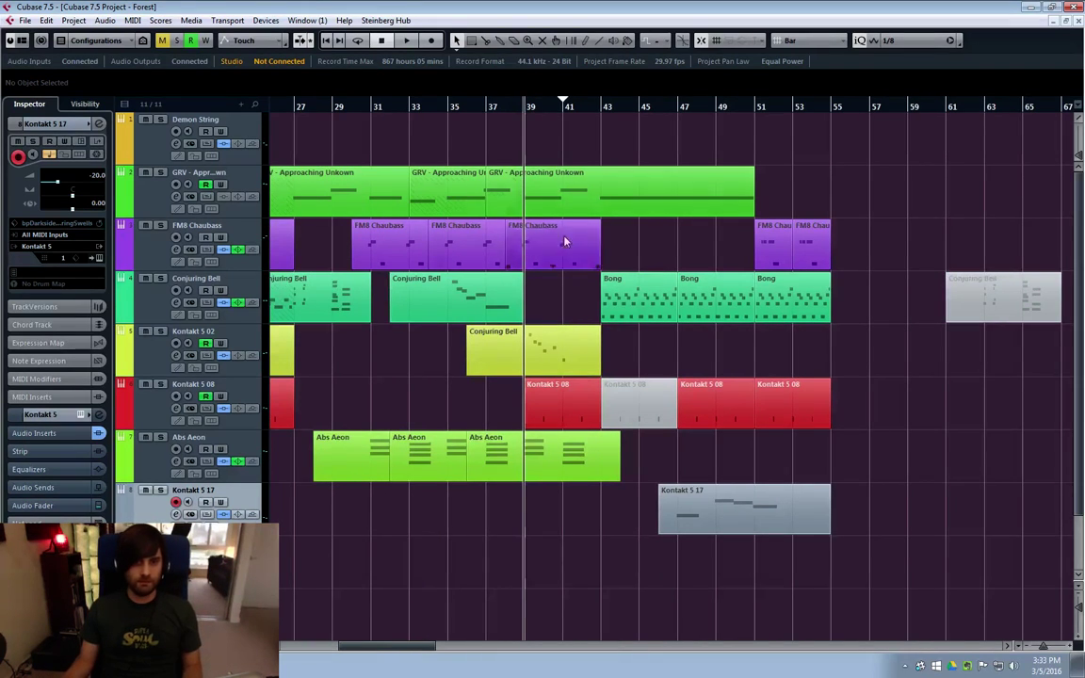
pyautogui.click(491, 110)
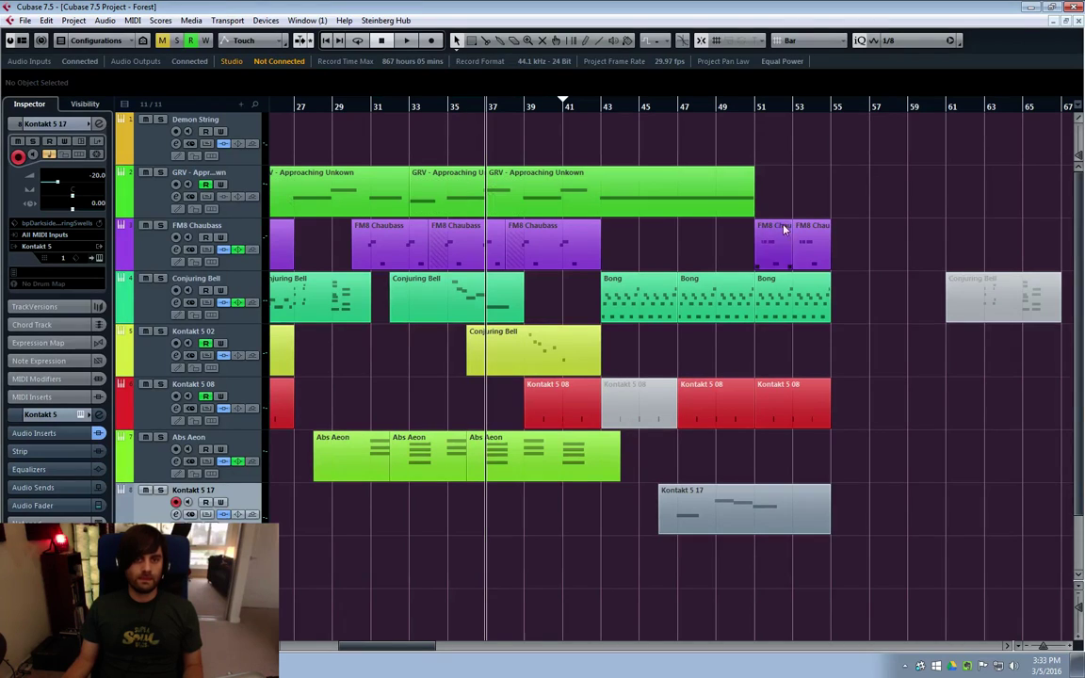
pyautogui.press('space')
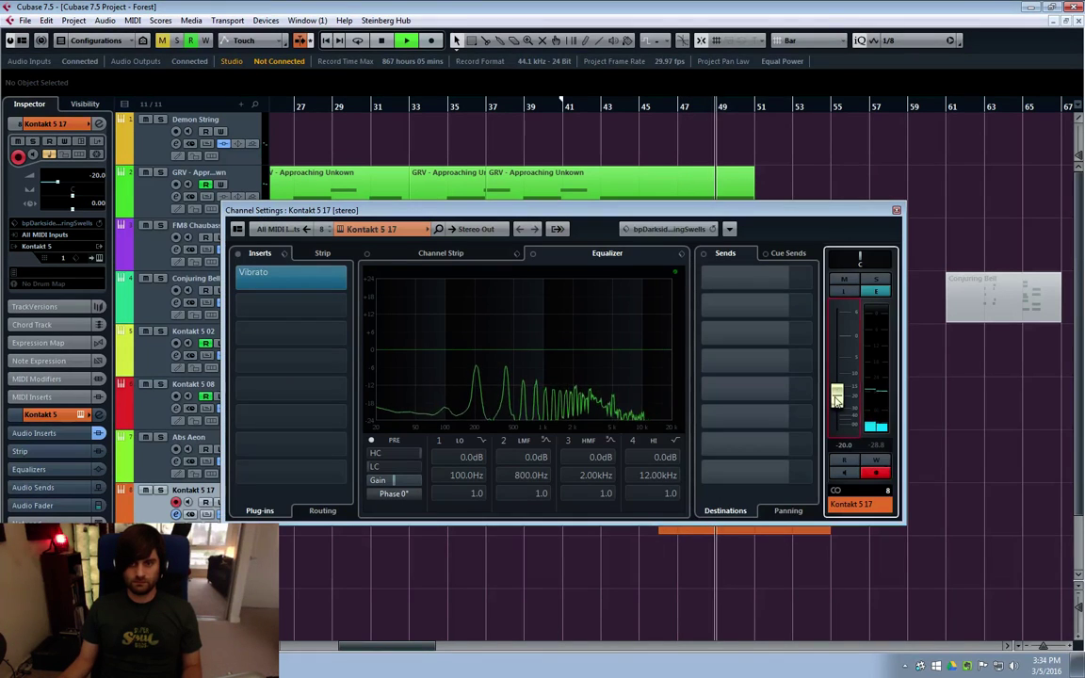
pyautogui.moveTo(836, 401); pyautogui.dragTo(855, 388)
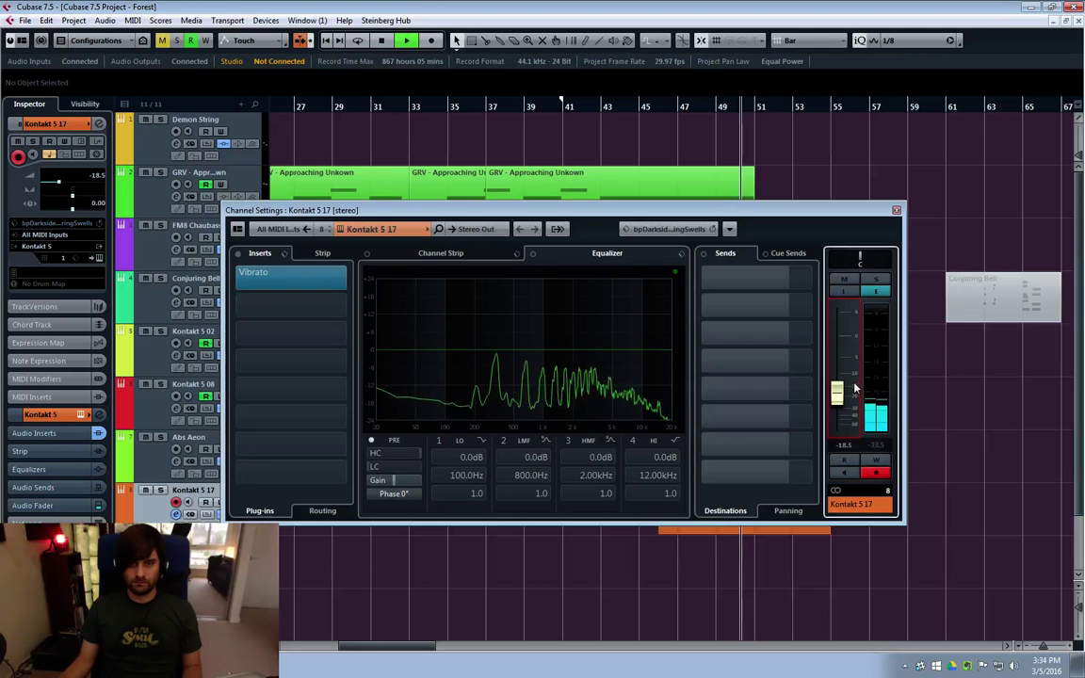
pyautogui.click(895, 211)
# Shorten the end of the E4 note before bar 50 in the Kontakt 5 17 clip and close the Key Editor
pyautogui.doubleClick(714, 524)
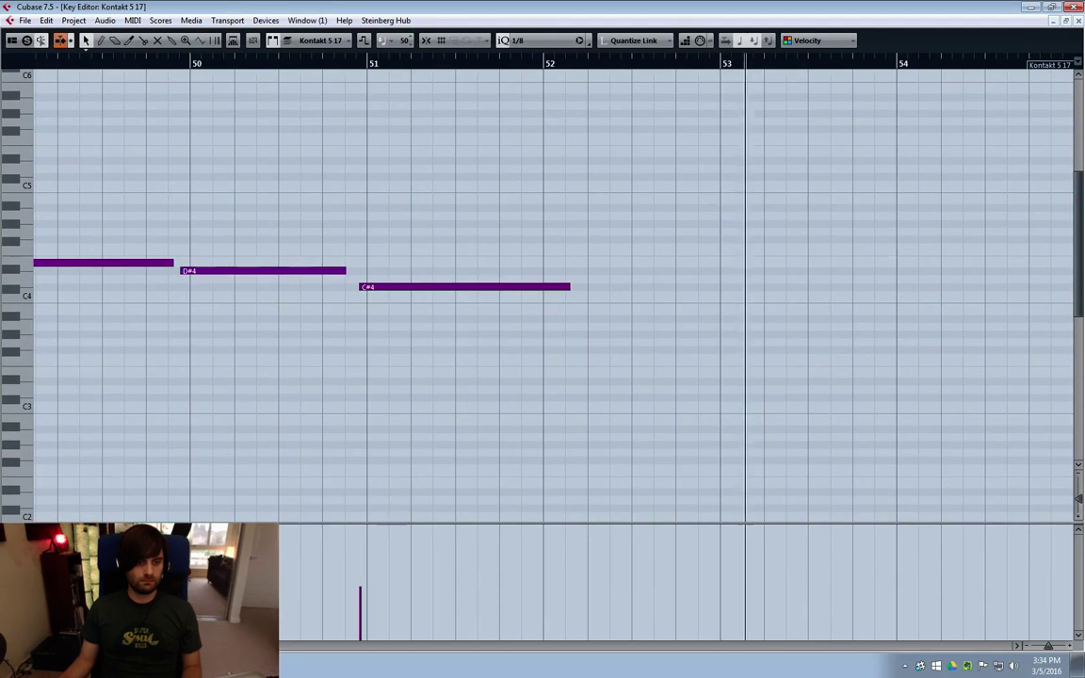
pyautogui.press('f')
pyautogui.moveTo(502, 261); pyautogui.dragTo(484, 263)
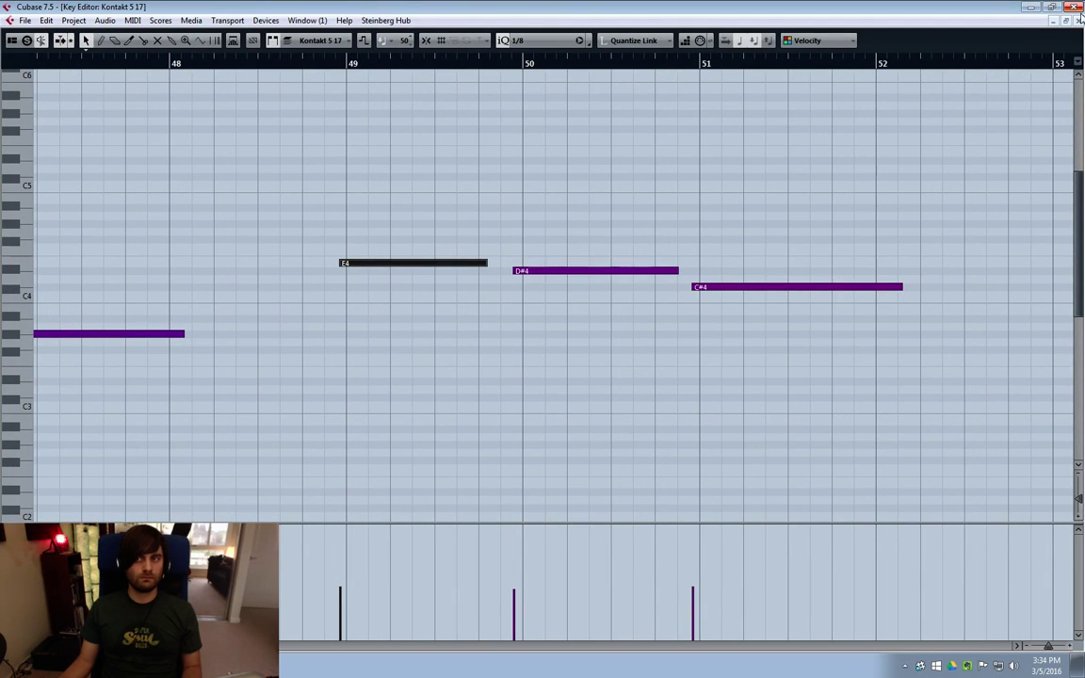
pyautogui.click(1079, 19)
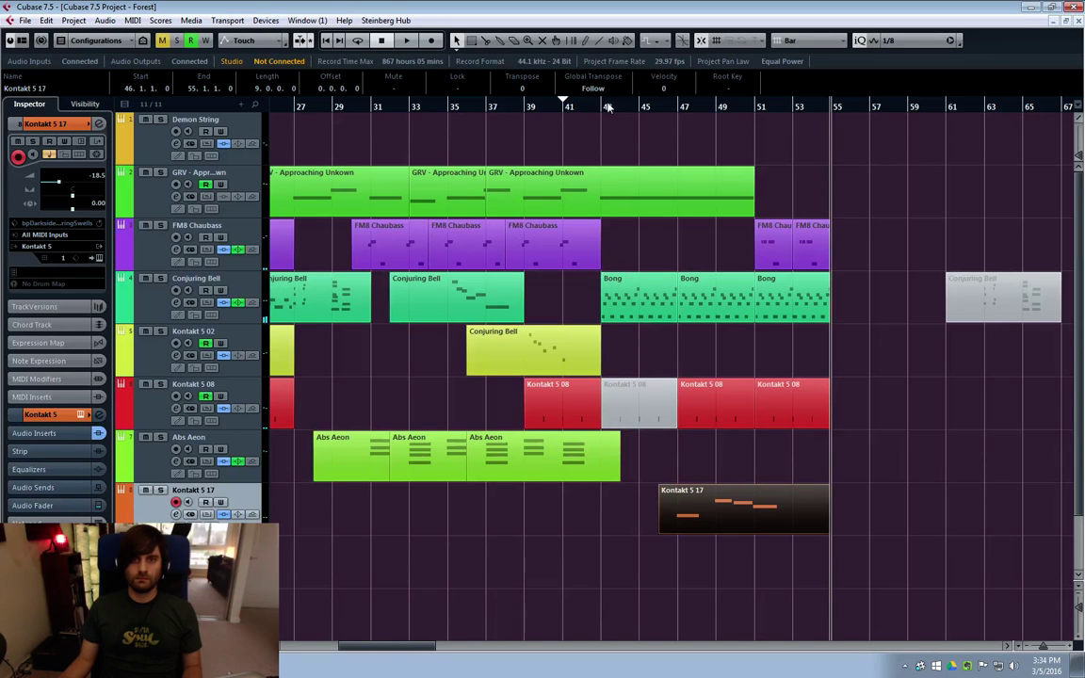
# Play back from bar 43 and extend the last GRV - Approaching Unkown clip to end at bar 55
pyautogui.click(607, 107)
pyautogui.press('space')
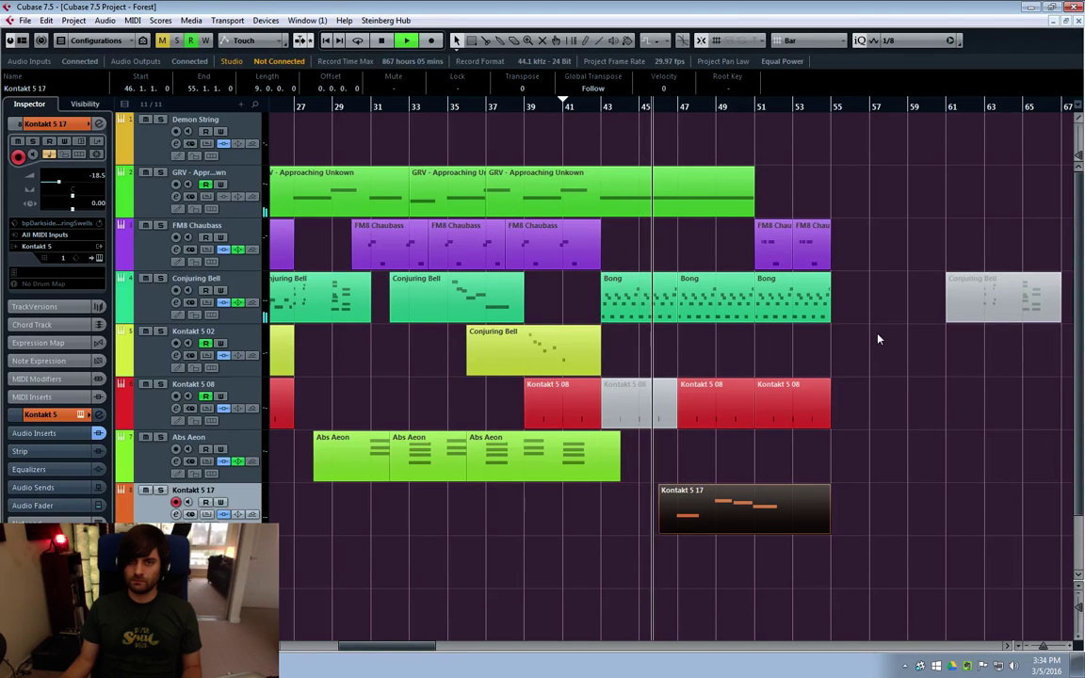
pyautogui.click(750, 211)
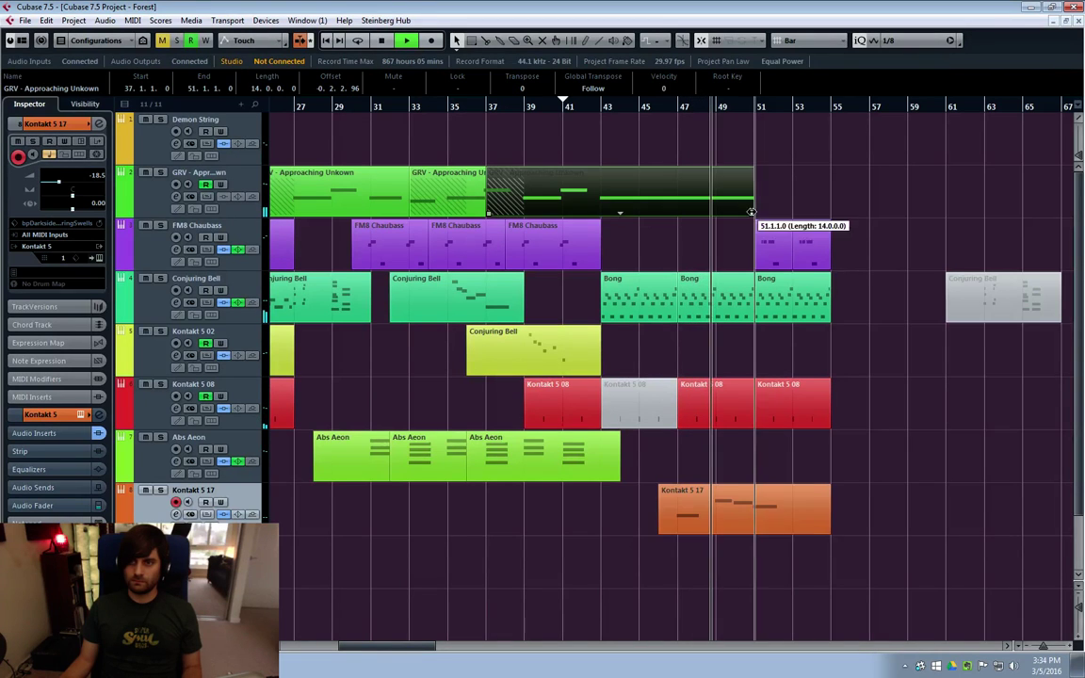
pyautogui.moveTo(750, 211); pyautogui.dragTo(830, 211)
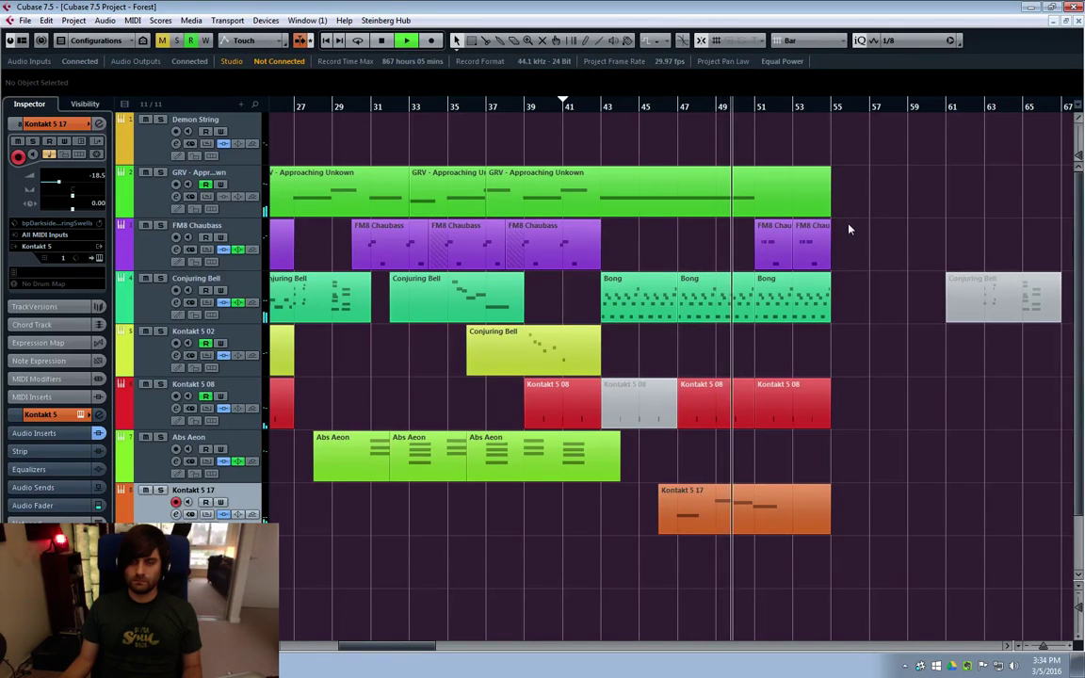
# Mute the Kontakt 5 08 clip that starts at bar 47
pyautogui.press('7')
pyautogui.click(726, 410)
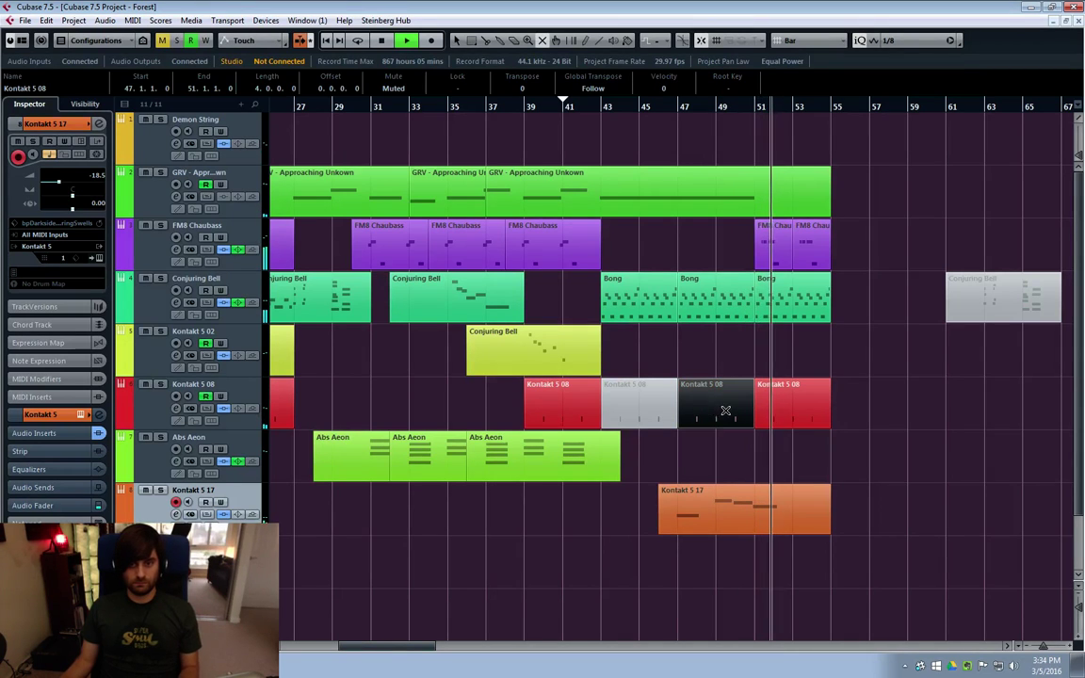
pyautogui.press('1')
# Play back from bar 37 and delete the two muted Kontakt 5 08 clips between bars 43 and 51
pyautogui.moveTo(699, 356); pyautogui.dragTo(603, 396)
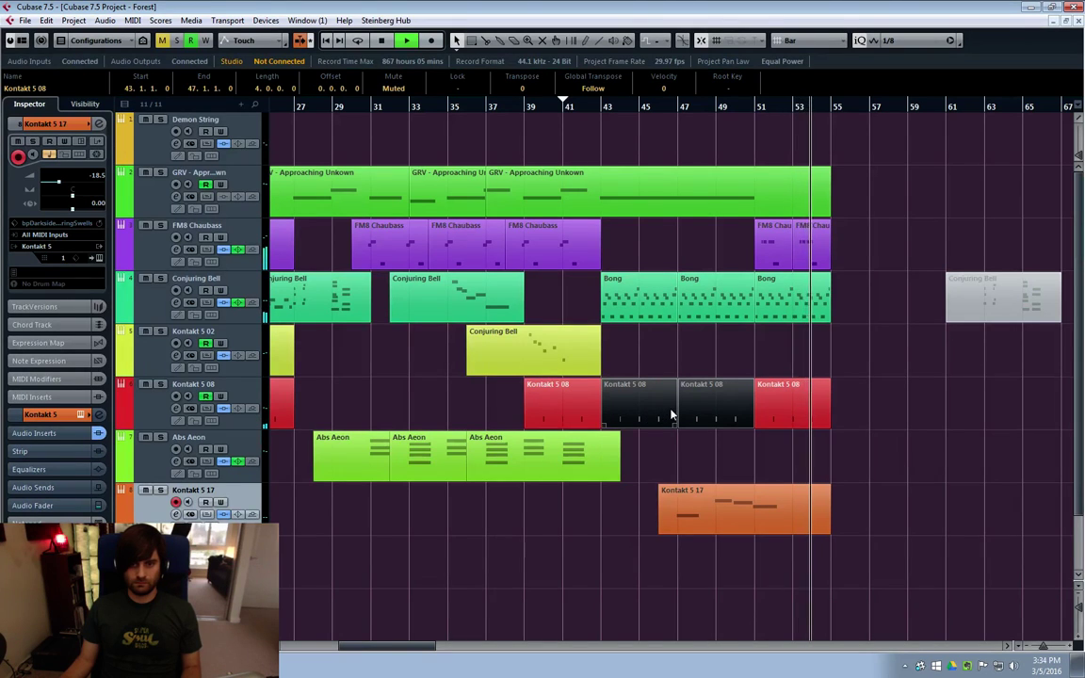
pyautogui.moveTo(435, 102); pyautogui.dragTo(487, 117)
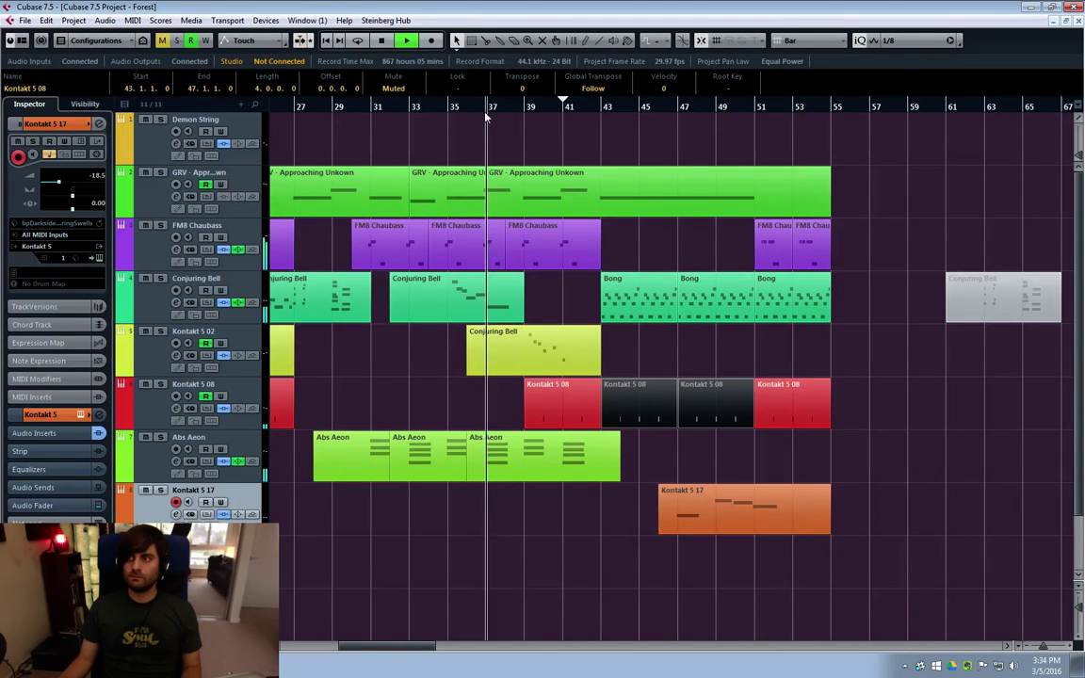
pyautogui.click(865, 430)
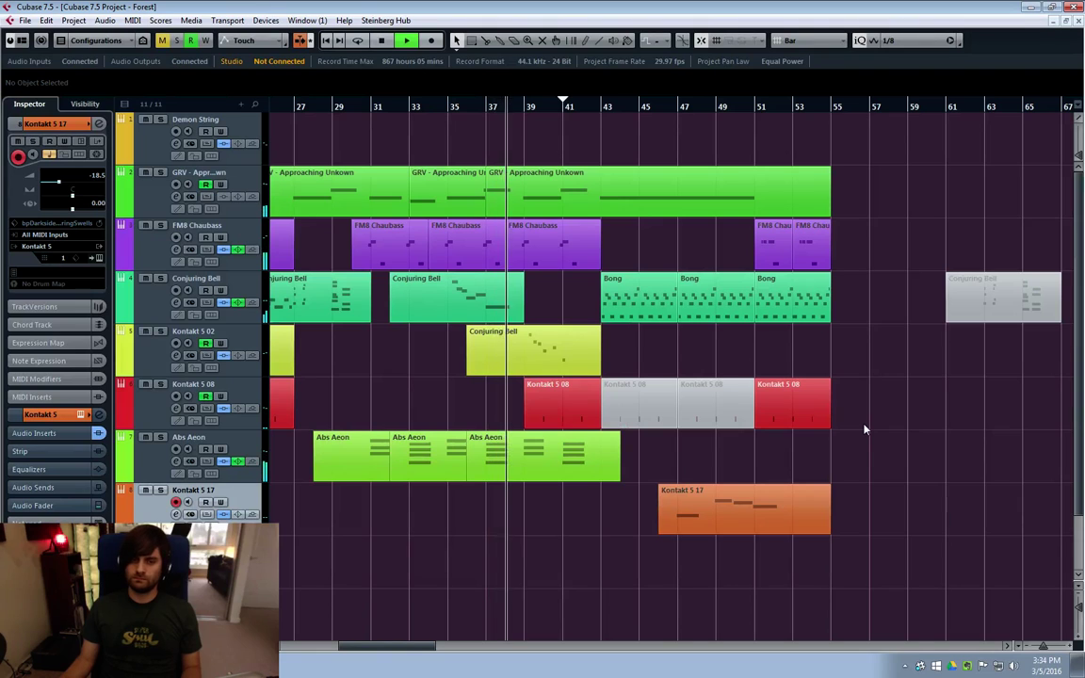
pyautogui.moveTo(633, 339); pyautogui.dragTo(751, 421)
pyautogui.press('Delete')
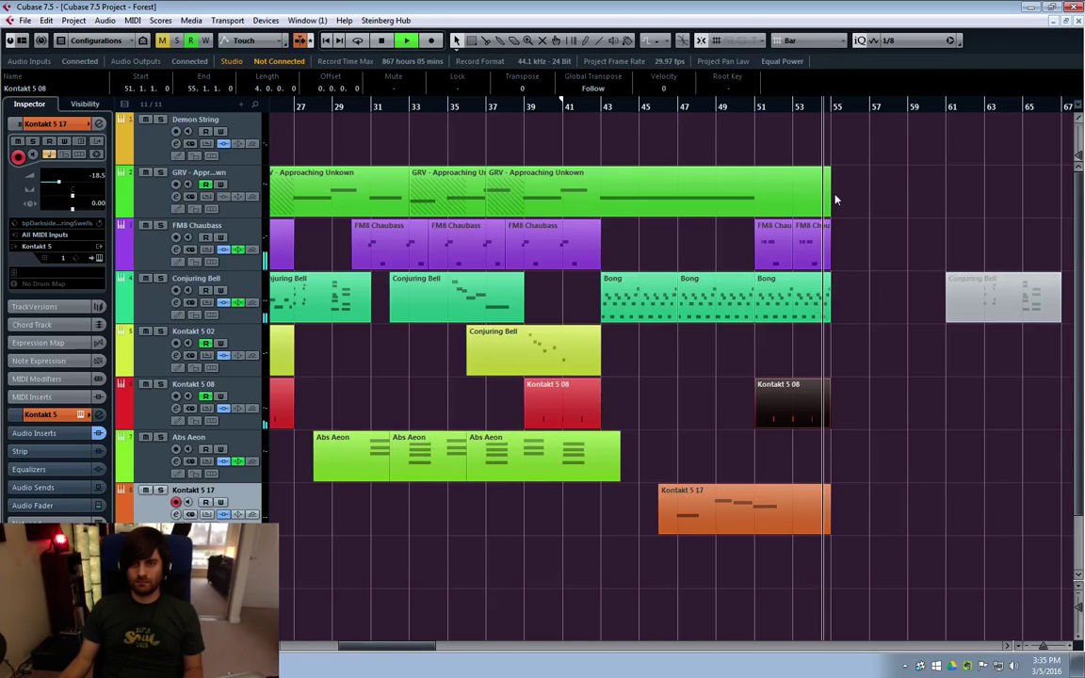
pyautogui.press('space')
# Duplicate the FM8 Chaubass, Bong and Kontakt 5 08 clips of bars 51 to 55 so they repeat until bar 59
pyautogui.moveTo(866, 247); pyautogui.dragTo(803, 314)
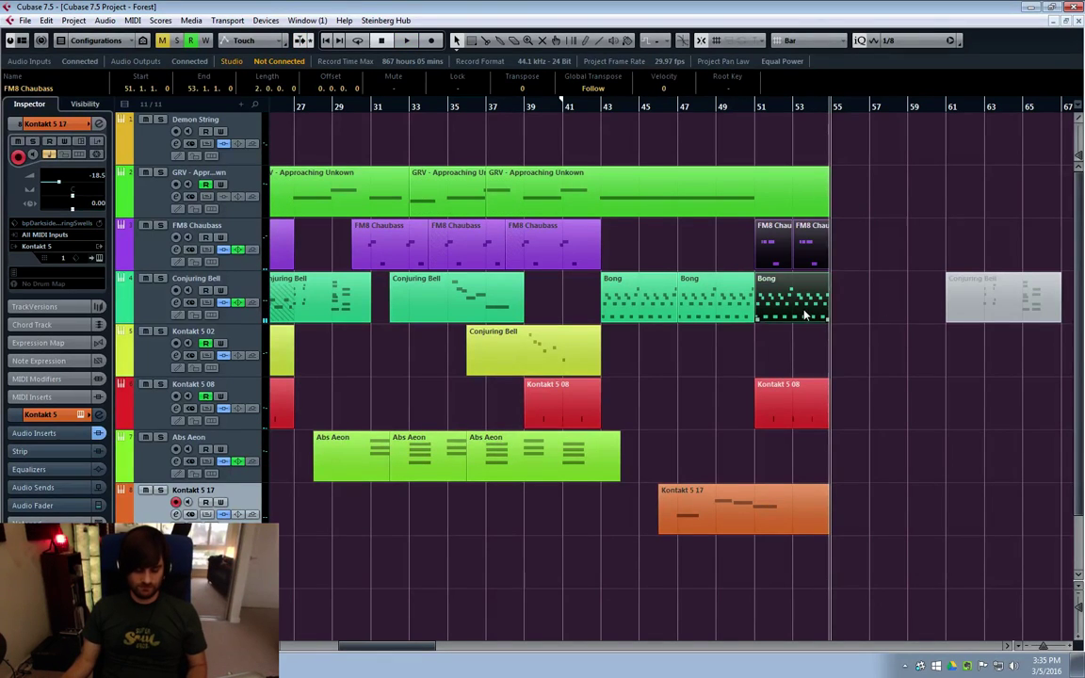
pyautogui.hotkey('ctrl', 'd')
pyautogui.click(805, 405)
pyautogui.hotkey('ctrl', 'd')
pyautogui.click(796, 513)
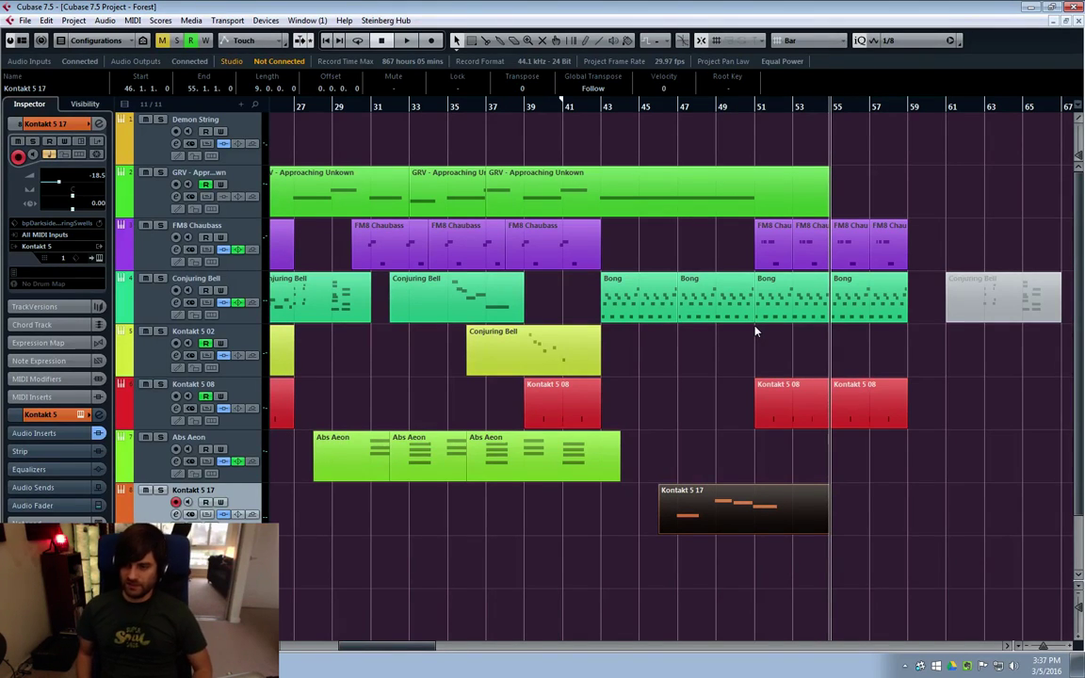
# Play back the arrangement from bar 41 and again from bar 47 to check the section through bar 59
pyautogui.click(562, 106)
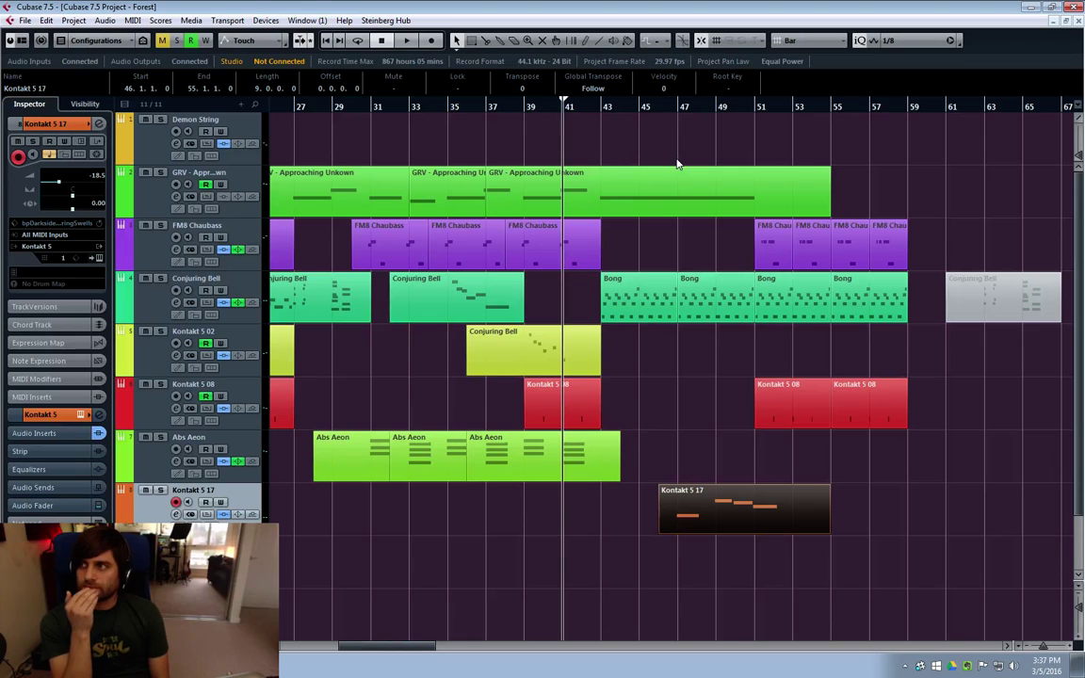
pyautogui.press('space')
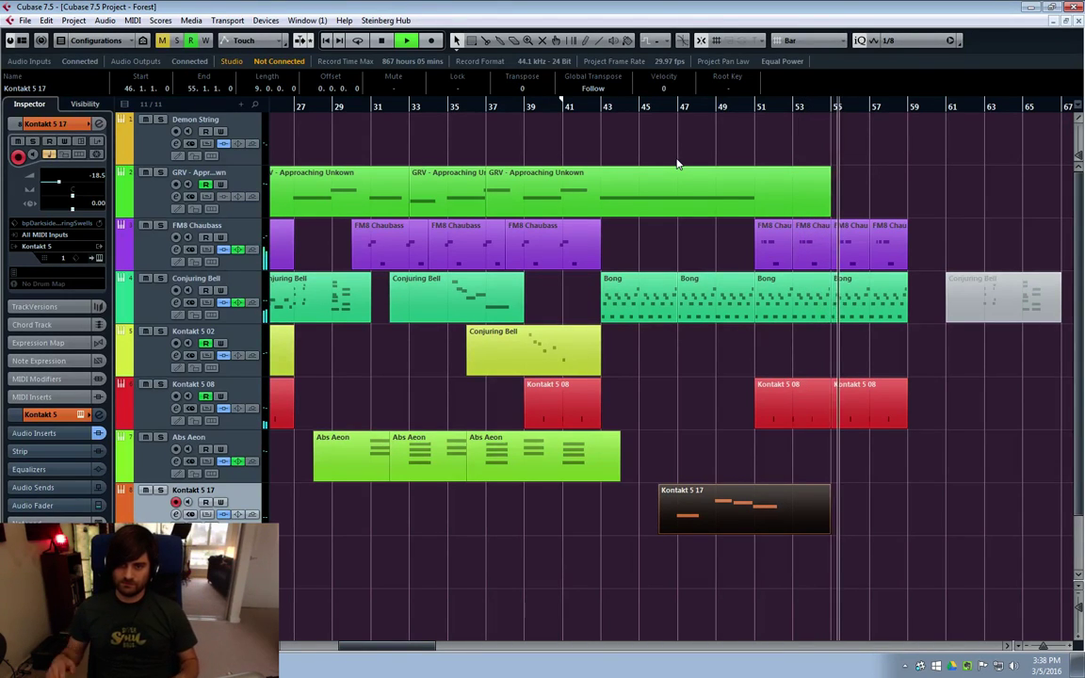
pyautogui.press('space')
pyautogui.click(683, 106)
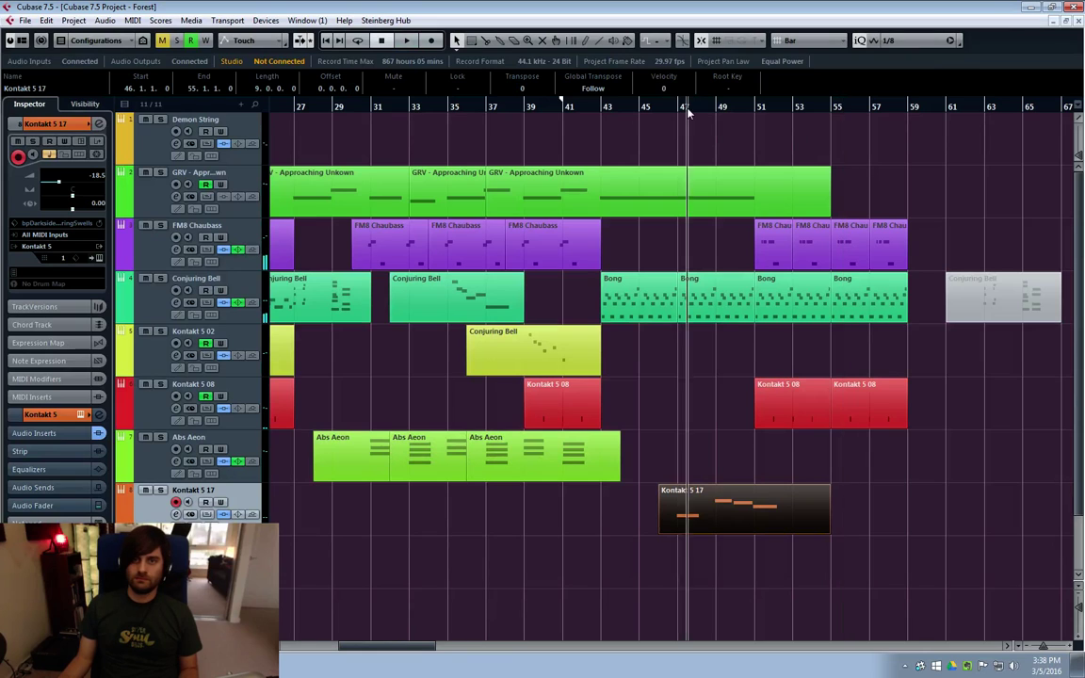
pyautogui.press('space')
pyautogui.click(966, 433)
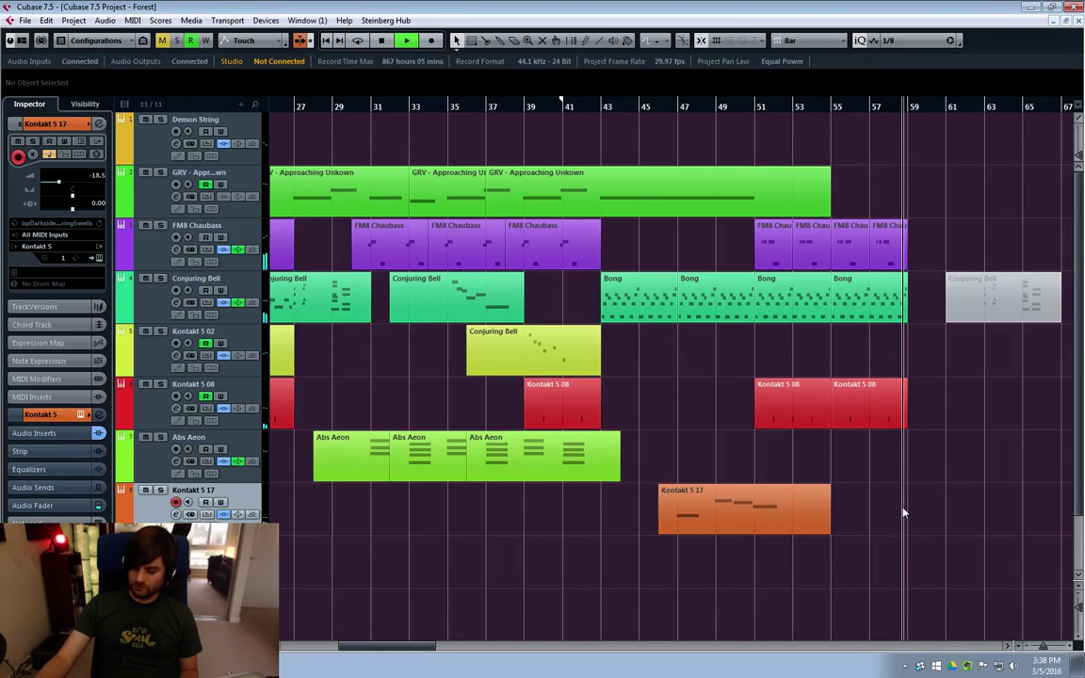
# Try recording a second Kontakt 5 17 part from about bar 54 to bar 60, and delete the take
pyautogui.click(680, 105)
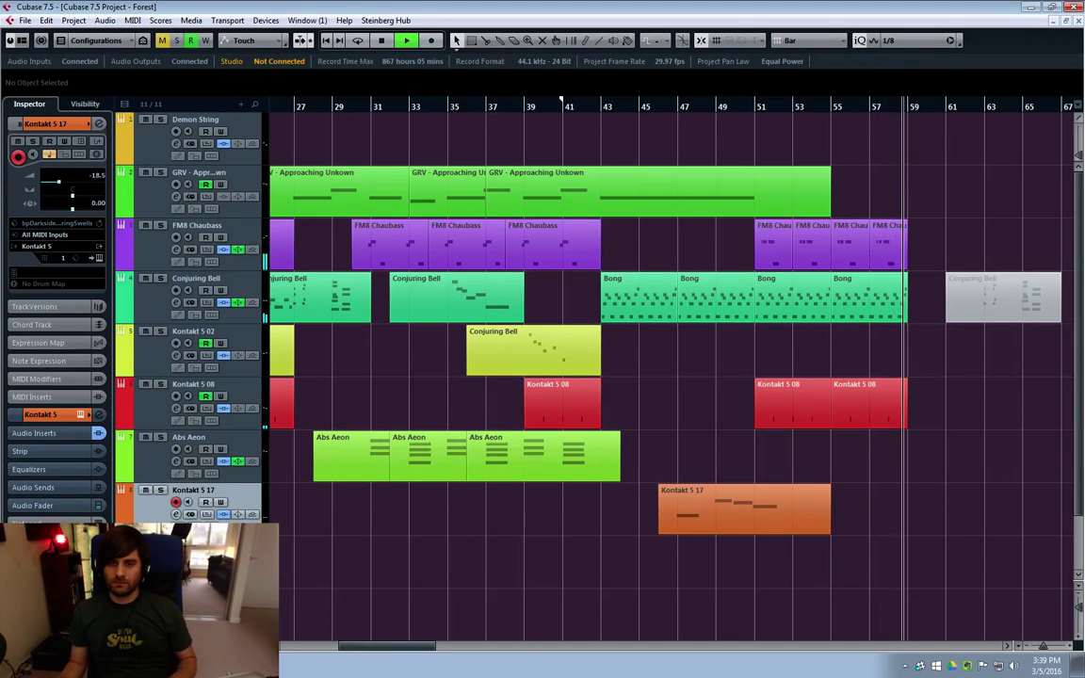
pyautogui.click(673, 105)
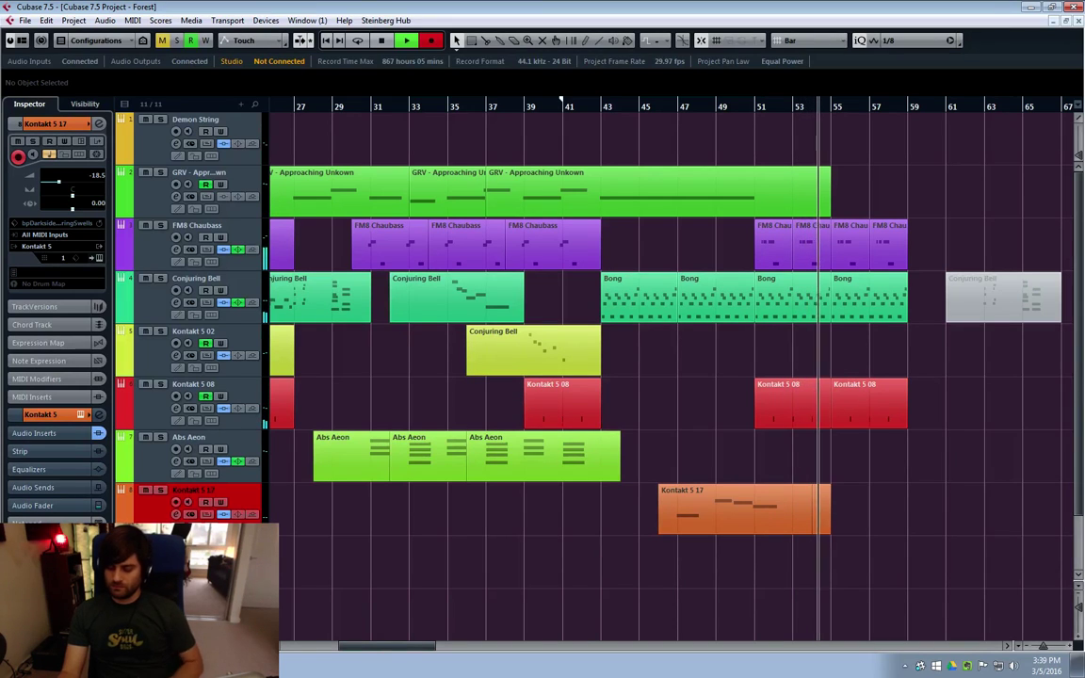
pyautogui.press('KP_Multiply')
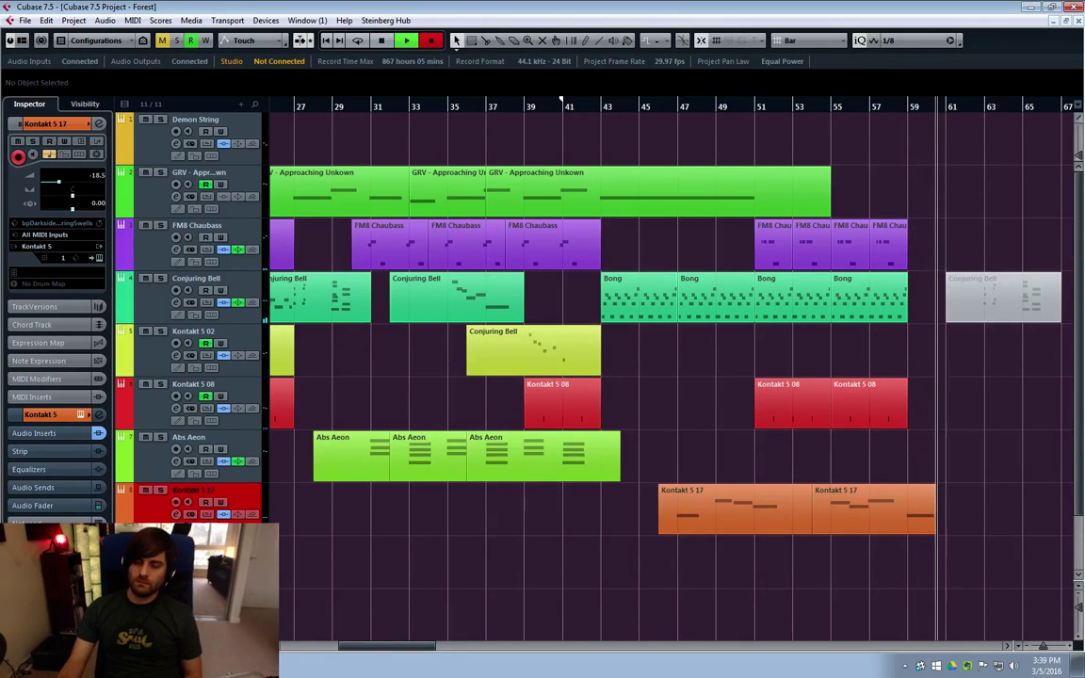
pyautogui.press('space')
pyautogui.press('Delete')
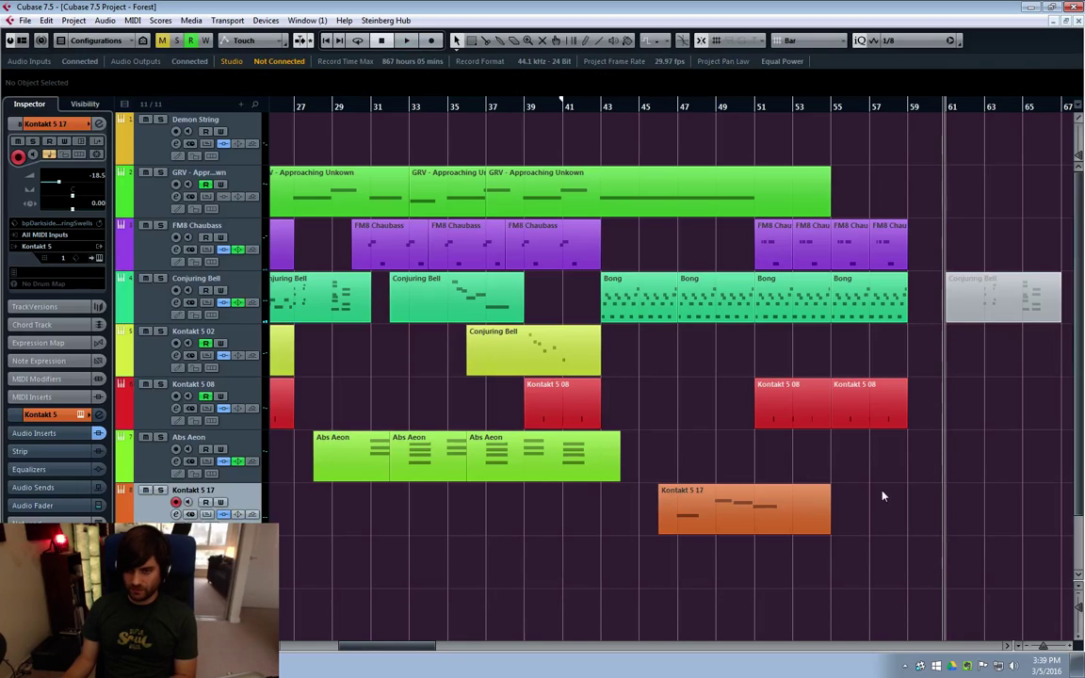
# Play back the arrangement from bar 43 and again from the project start to review the structure
pyautogui.click(646, 115)
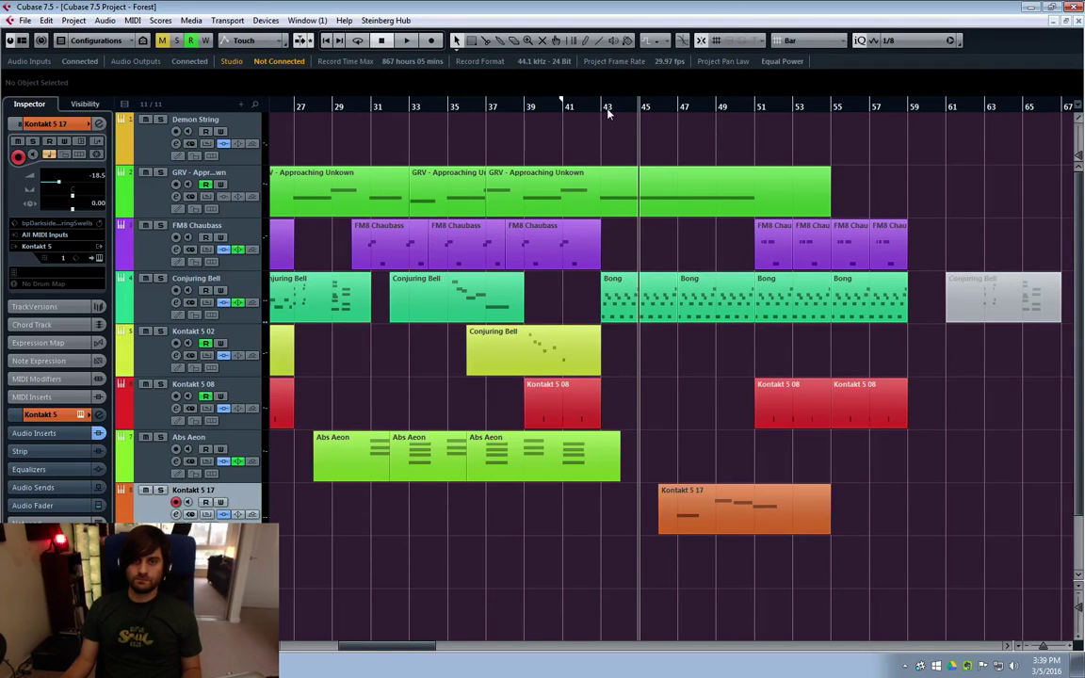
pyautogui.click(607, 111)
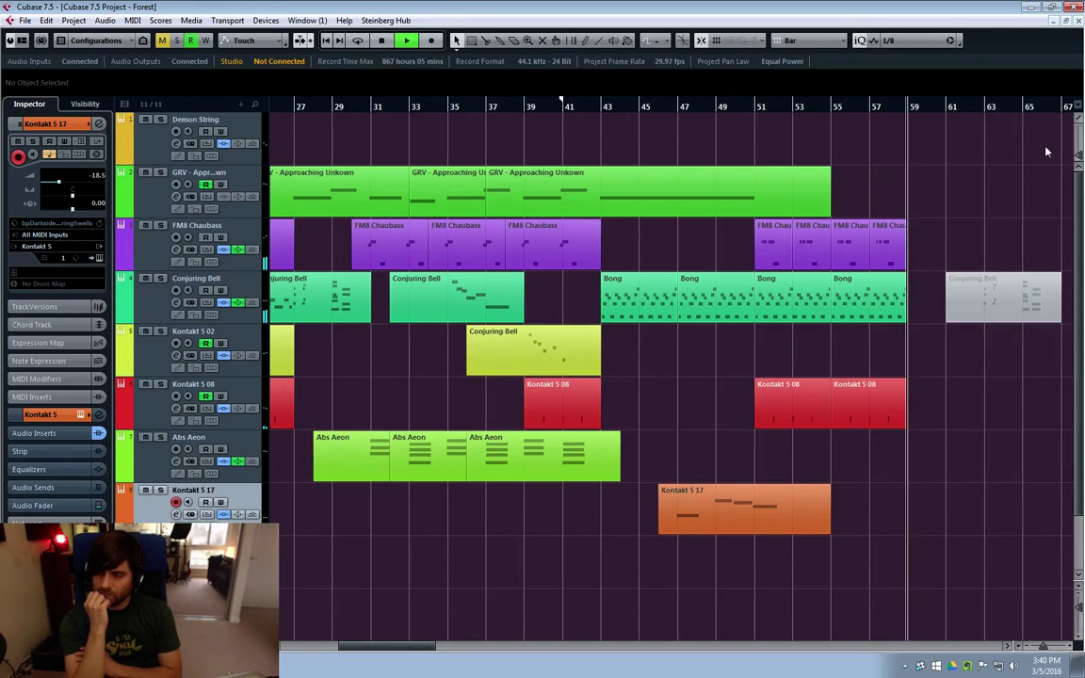
pyautogui.press('Home')
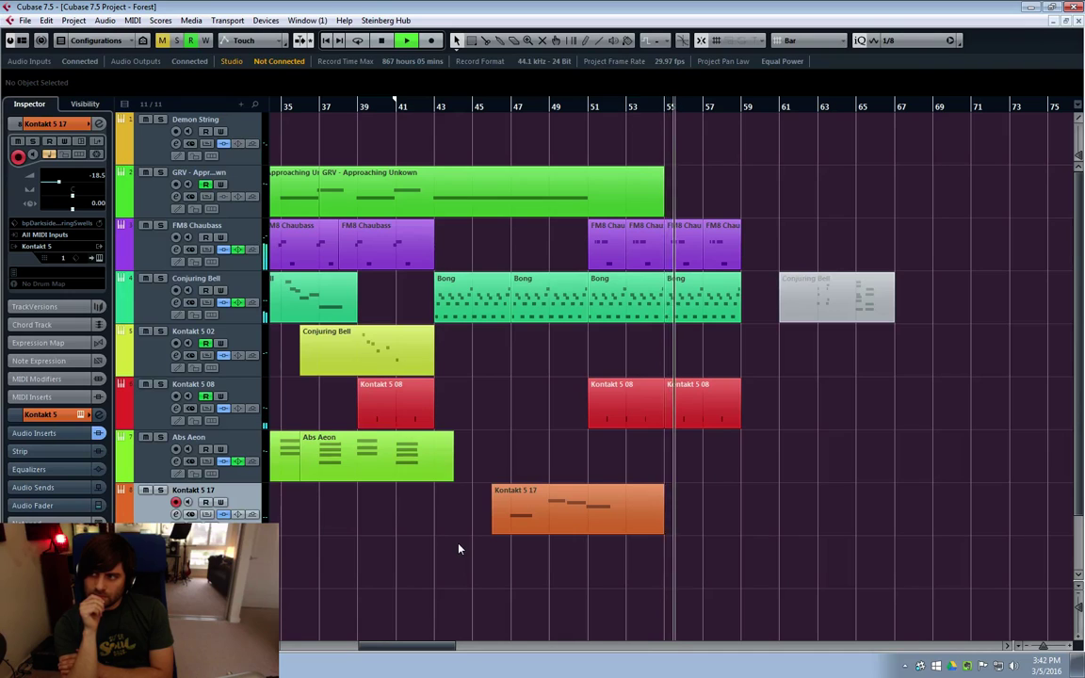
pyautogui.press('space')
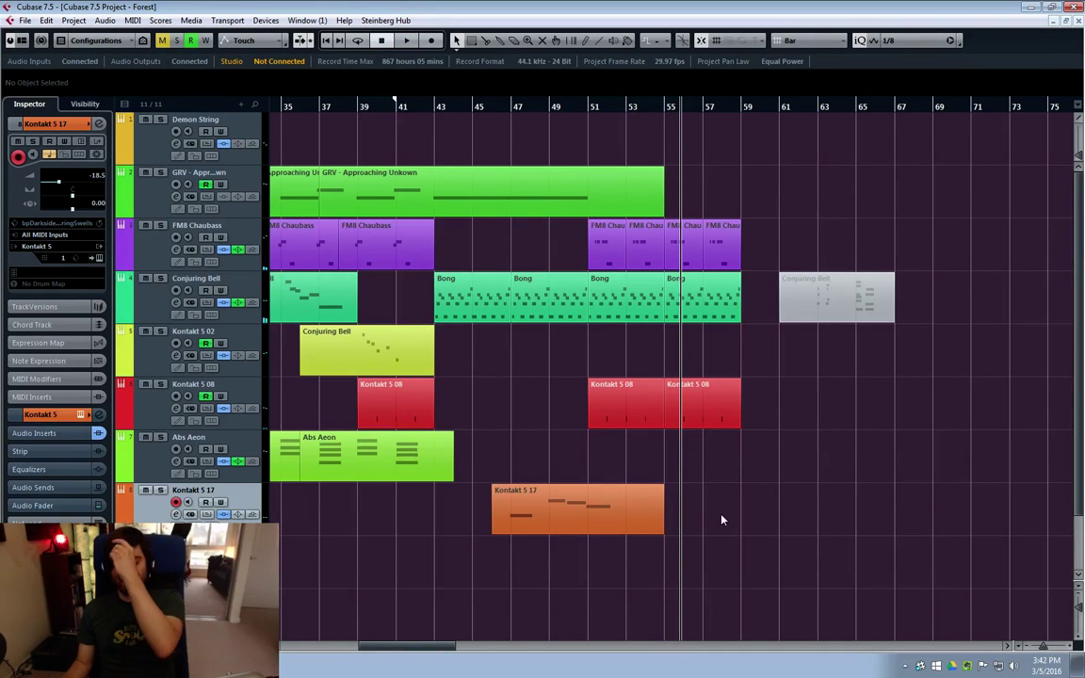
pyautogui.click(585, 107)
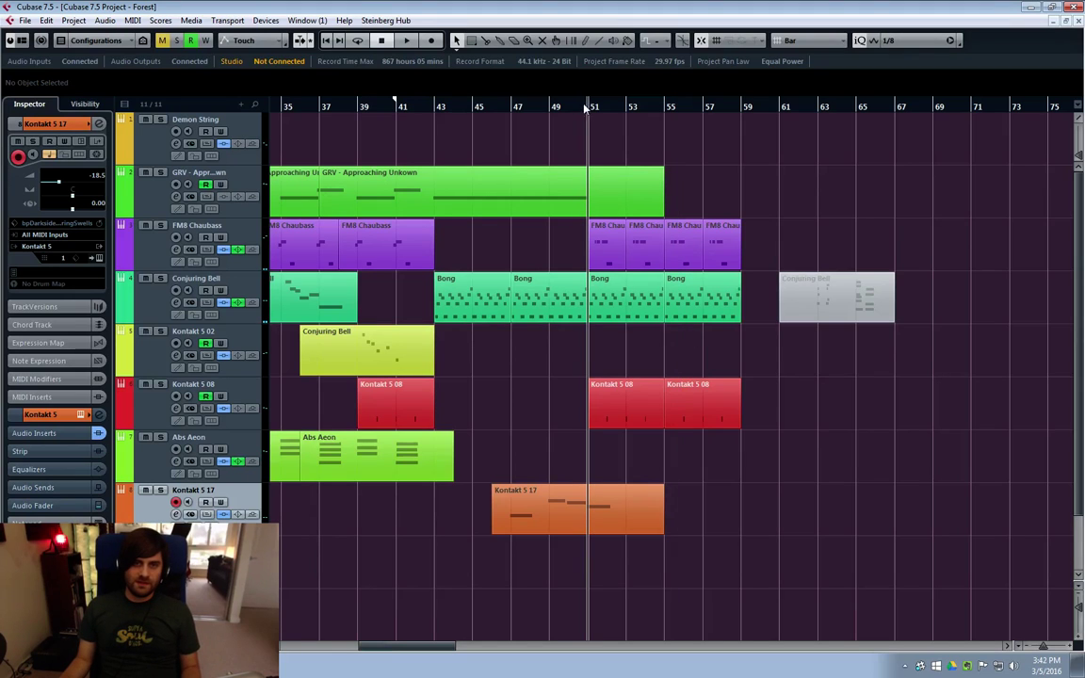
# Play back from bar 41 and examine the notes of the Bong clip at bar 43 in the Key Editor
pyautogui.click(406, 107)
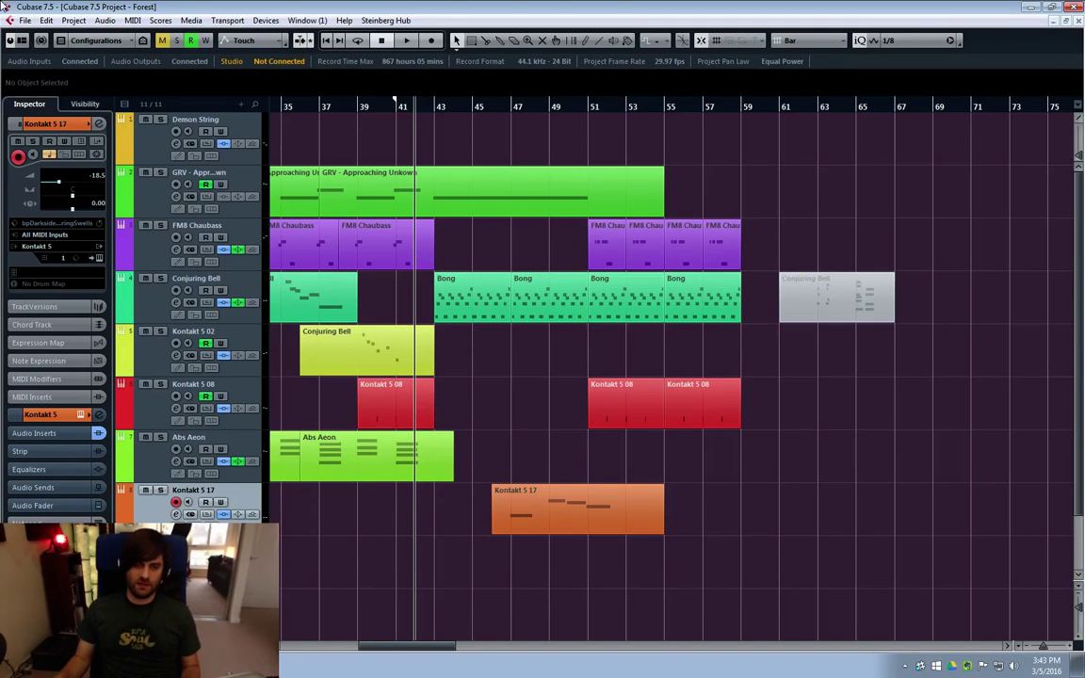
pyautogui.click(396, 106)
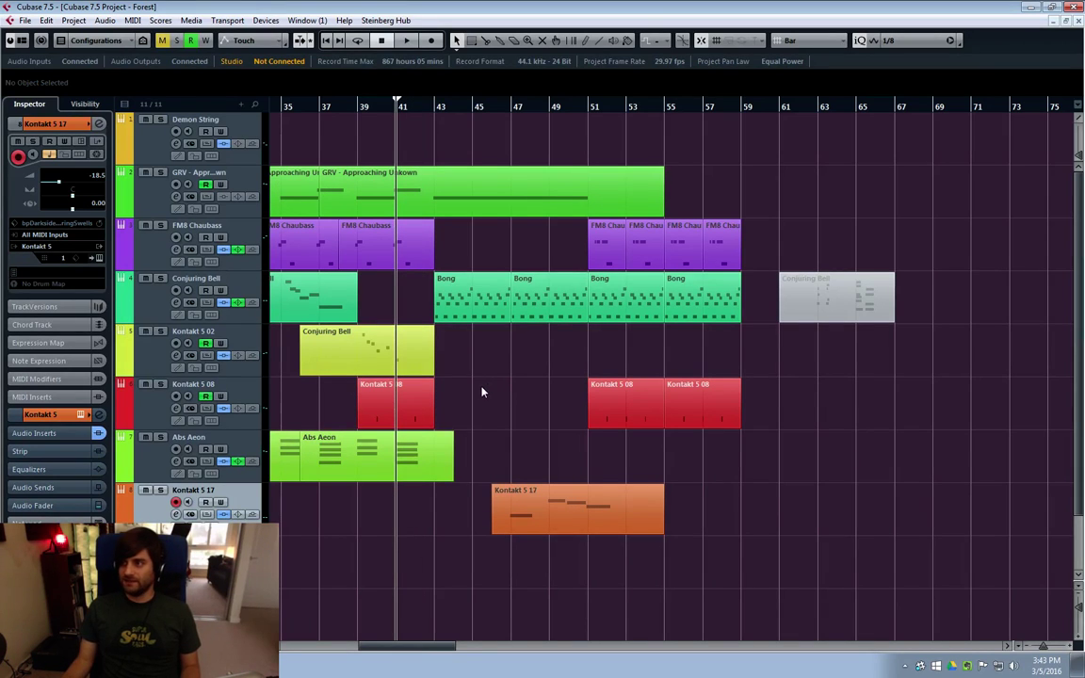
pyautogui.press('space')
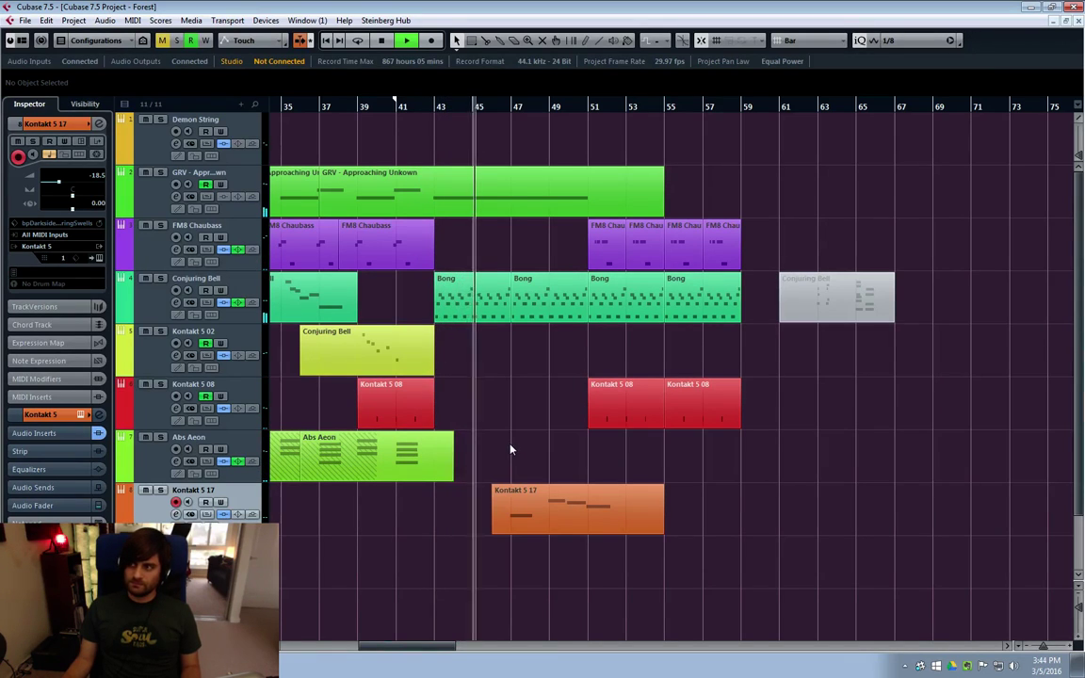
pyautogui.doubleClick(453, 313)
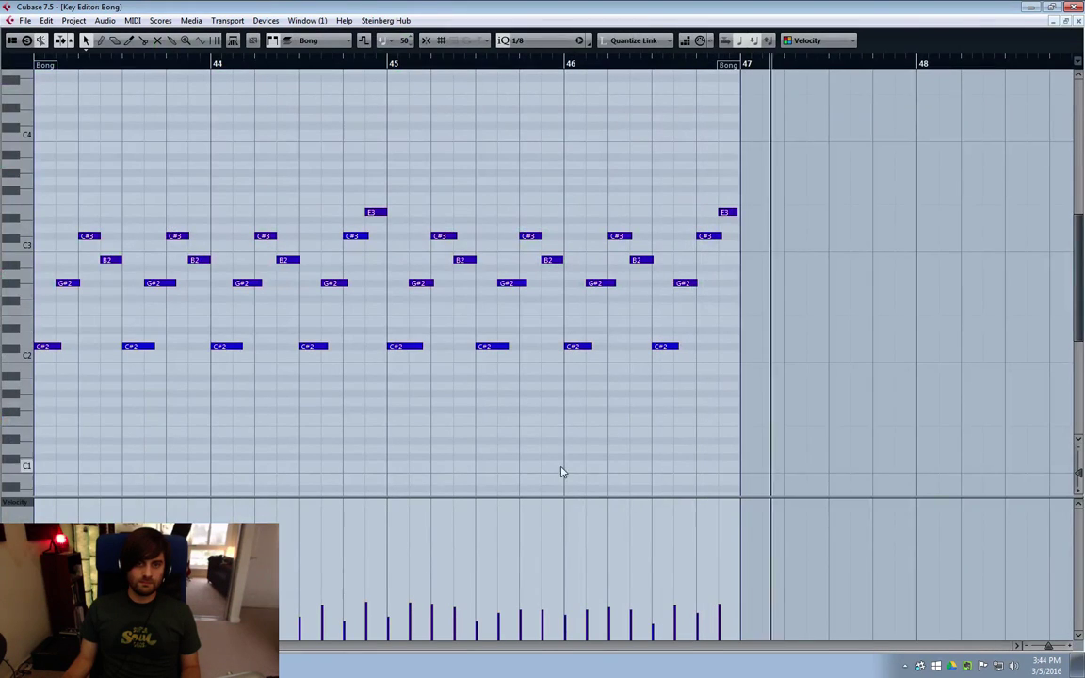
pyautogui.click(1078, 20)
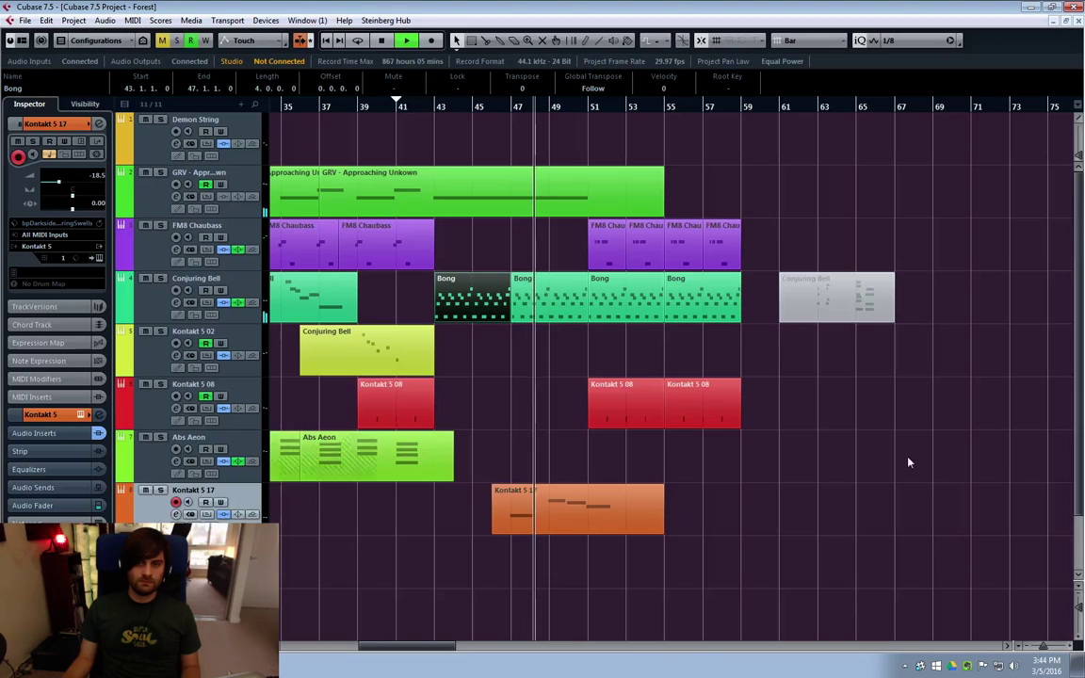
# Stop the current playback, select the Demon String track and play back the arrangement from bar 44
pyautogui.click(744, 550)
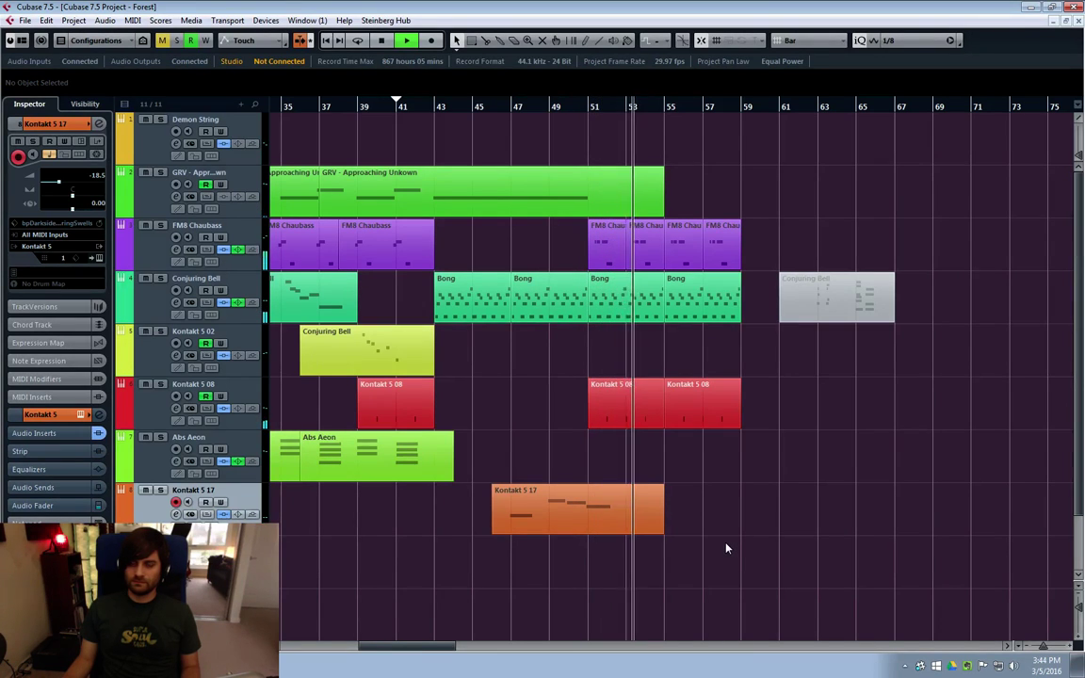
pyautogui.press('space')
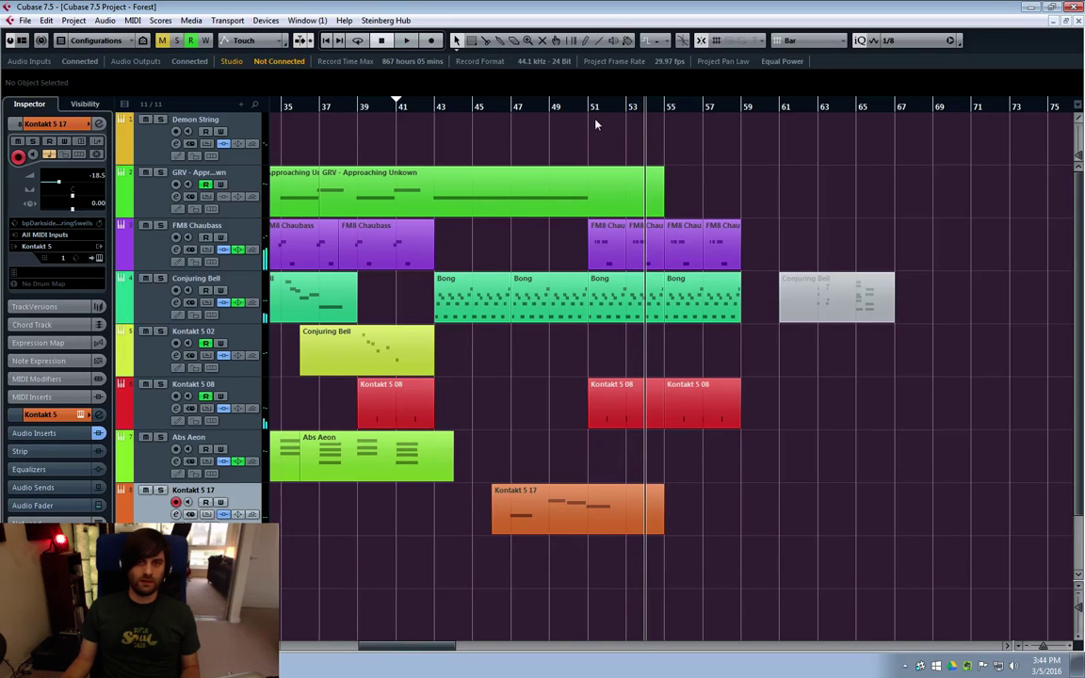
pyautogui.click(511, 106)
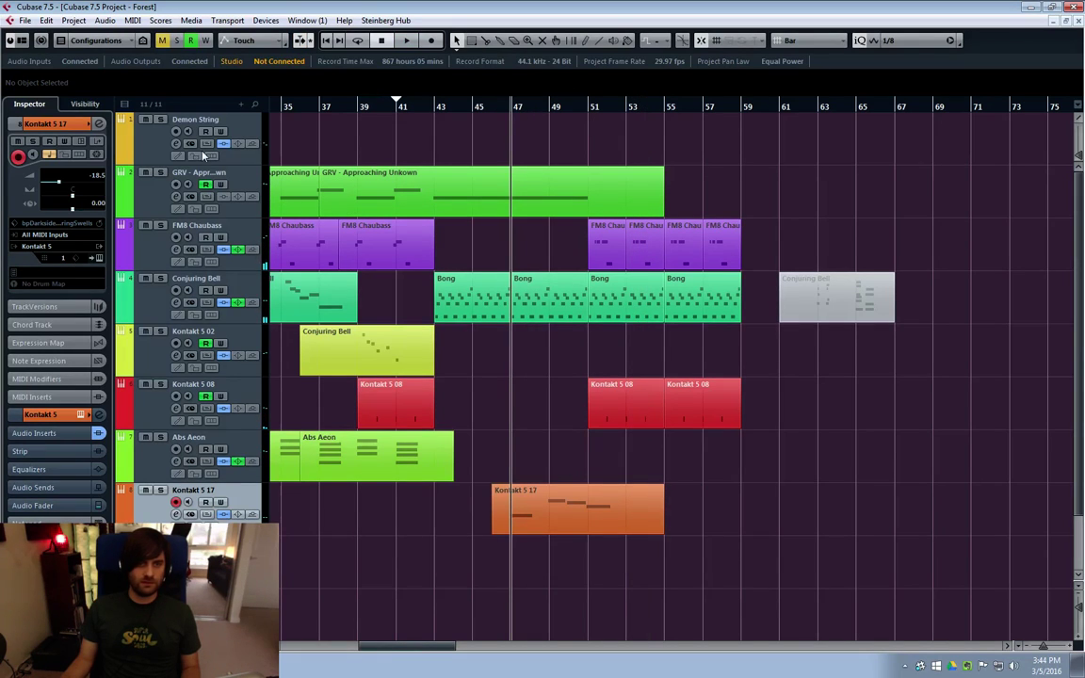
pyautogui.click(147, 153)
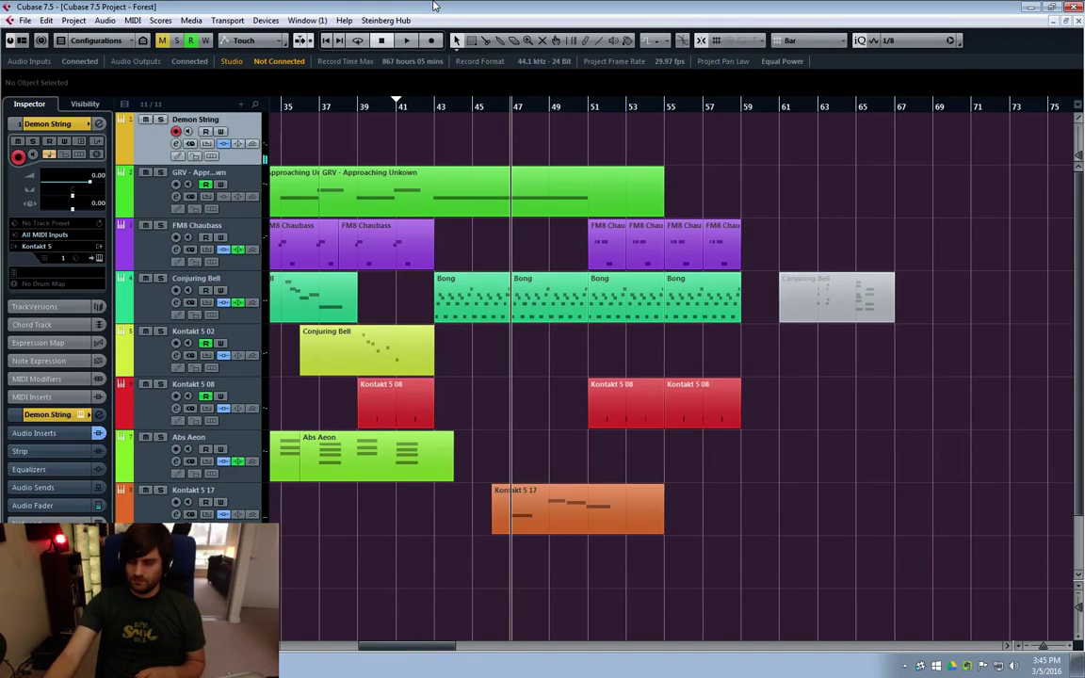
pyautogui.click(455, 109)
pyautogui.press('space')
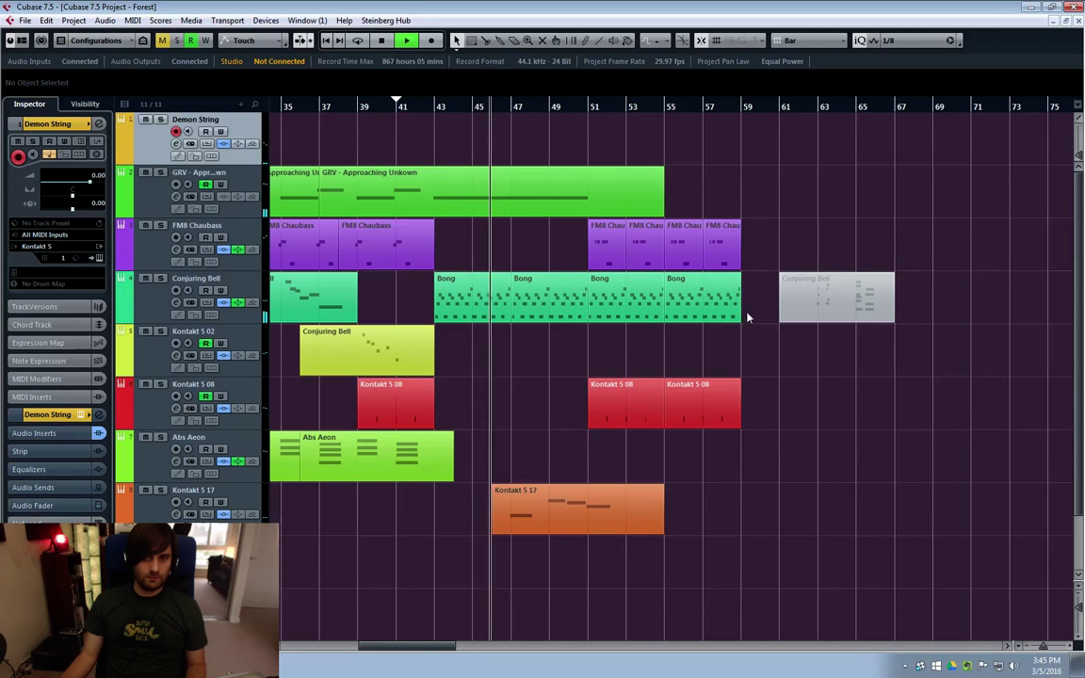
# Move the muted Conjuring Bell clip so it starts at bar 65
pyautogui.moveTo(746, 315); pyautogui.dragTo(598, 282)
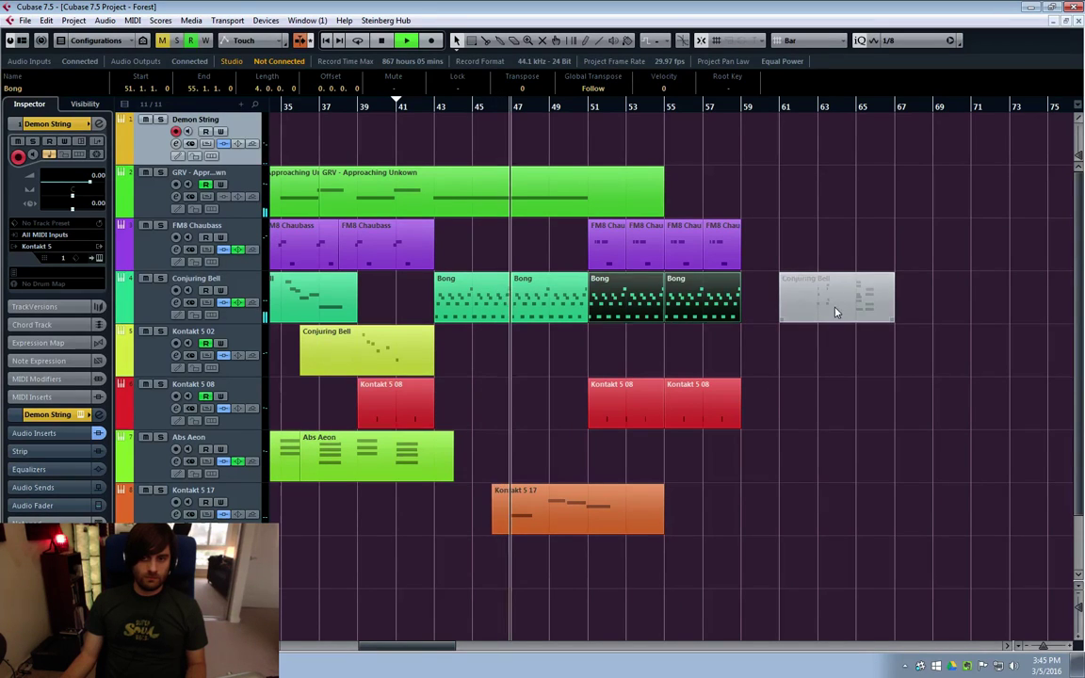
pyautogui.moveTo(836, 310); pyautogui.dragTo(910, 305)
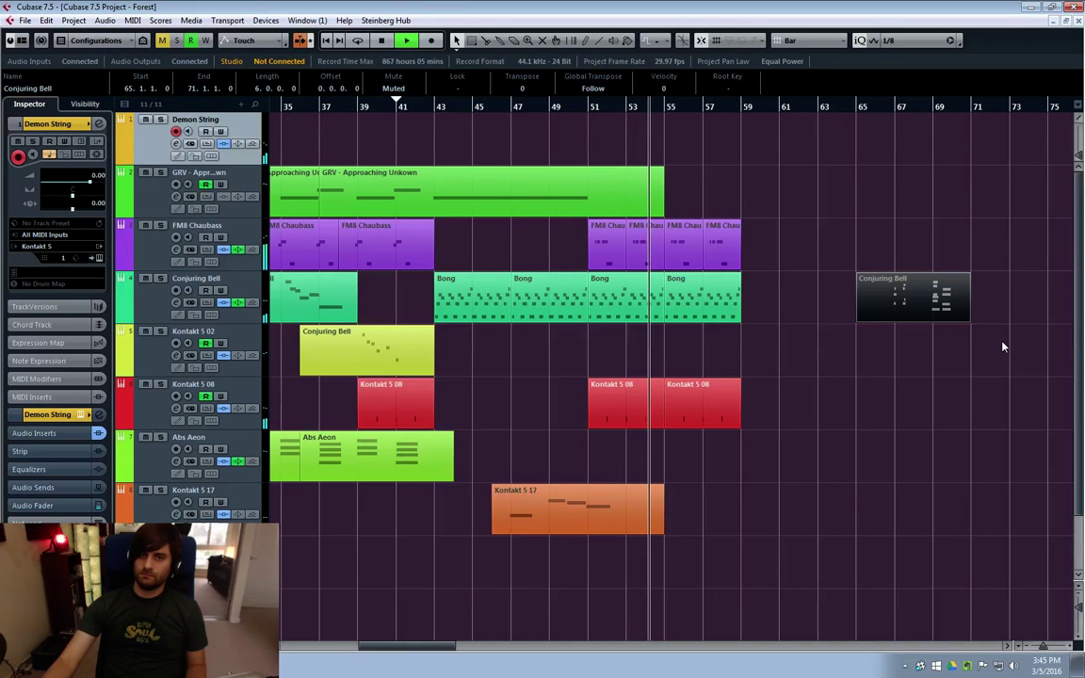
pyautogui.press('space')
# Record a Demon String part from bar 47 to bar 56
pyautogui.click(527, 124)
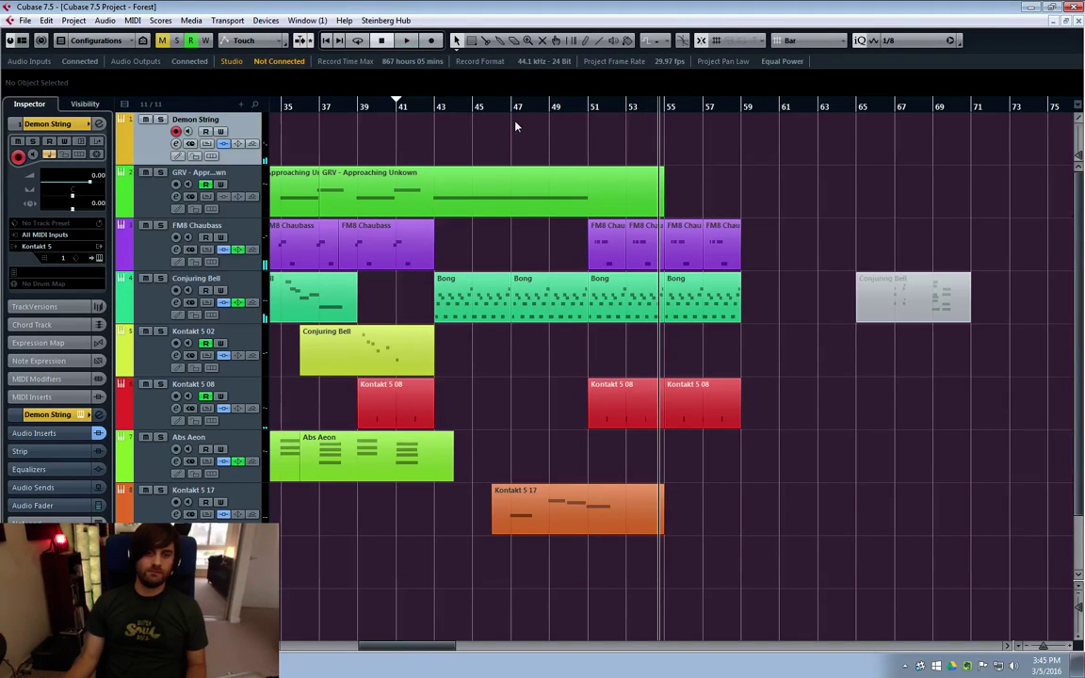
pyautogui.click(510, 106)
pyautogui.press('KP_Multiply')
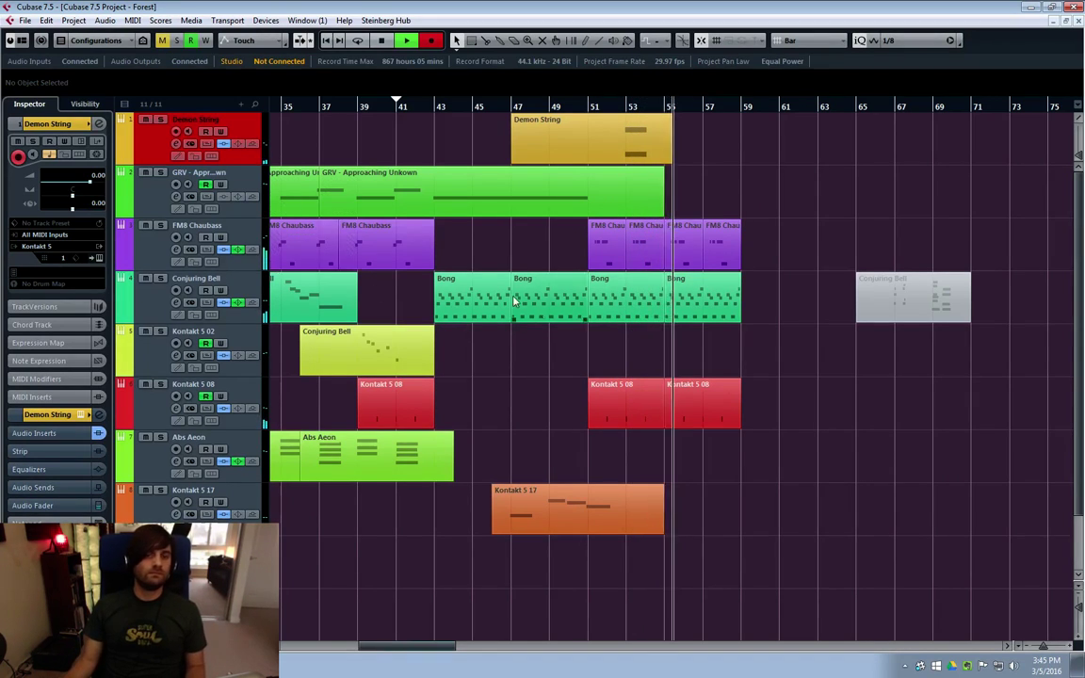
pyautogui.press('space')
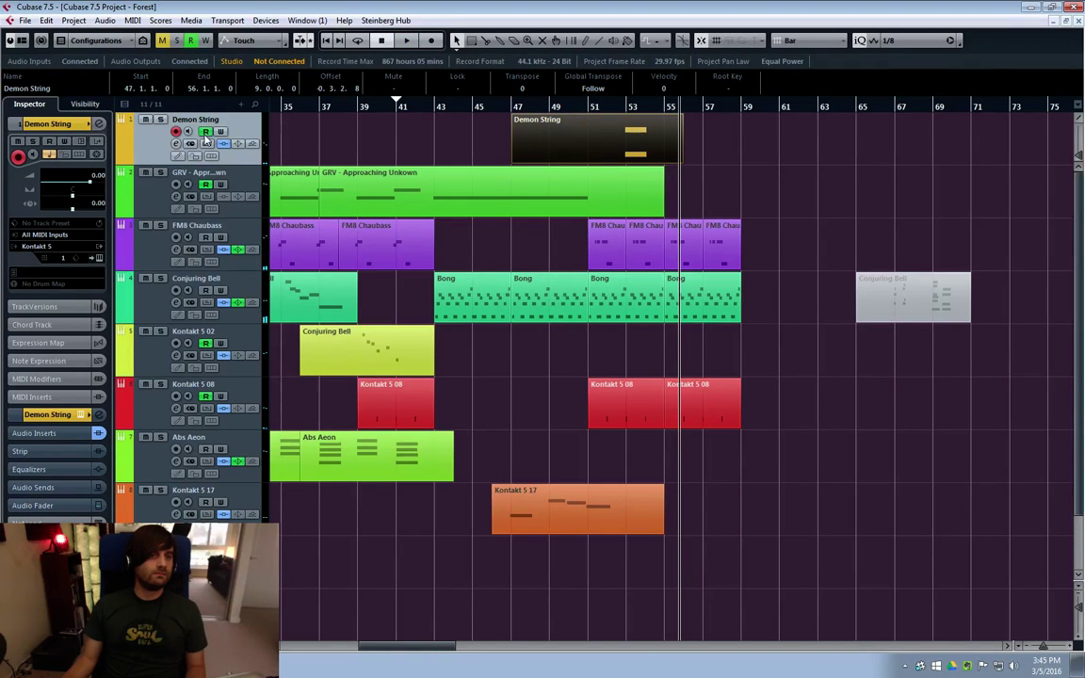
# Lower the Demon String volume automation between bars 45 and 47 to -4.03, and play back the section to check it
pyautogui.click(127, 152)
pyautogui.moveTo(471, 177); pyautogui.dragTo(506, 191)
pyautogui.click(476, 106)
pyautogui.press('space')
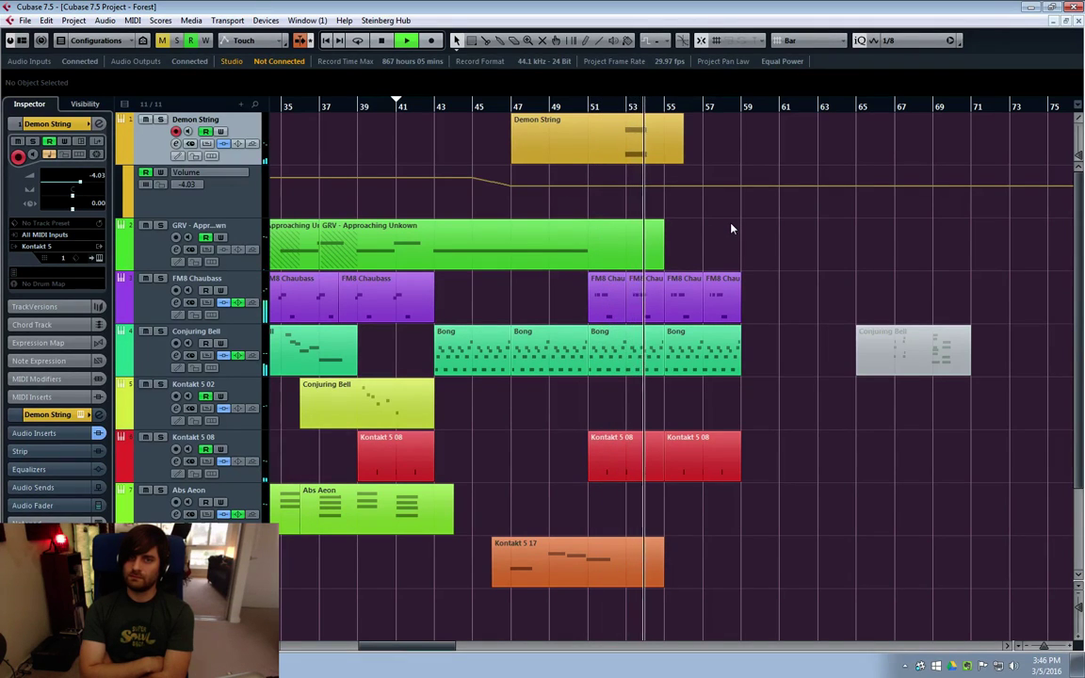
pyautogui.press('space')
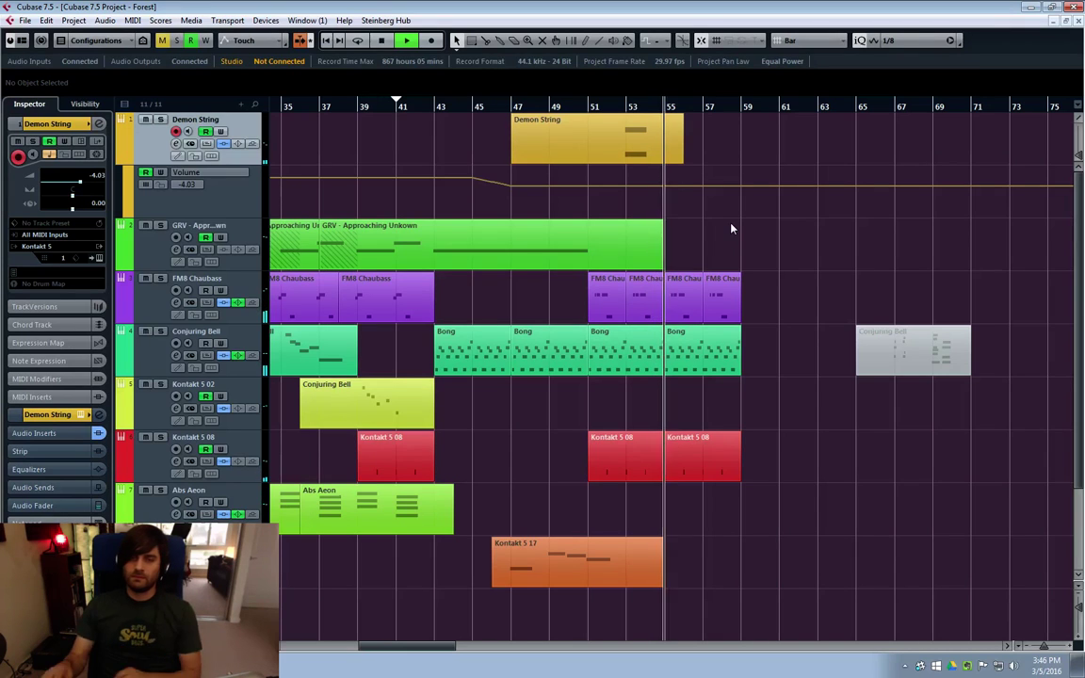
pyautogui.rightClick(664, 537)
pyautogui.click(524, 515)
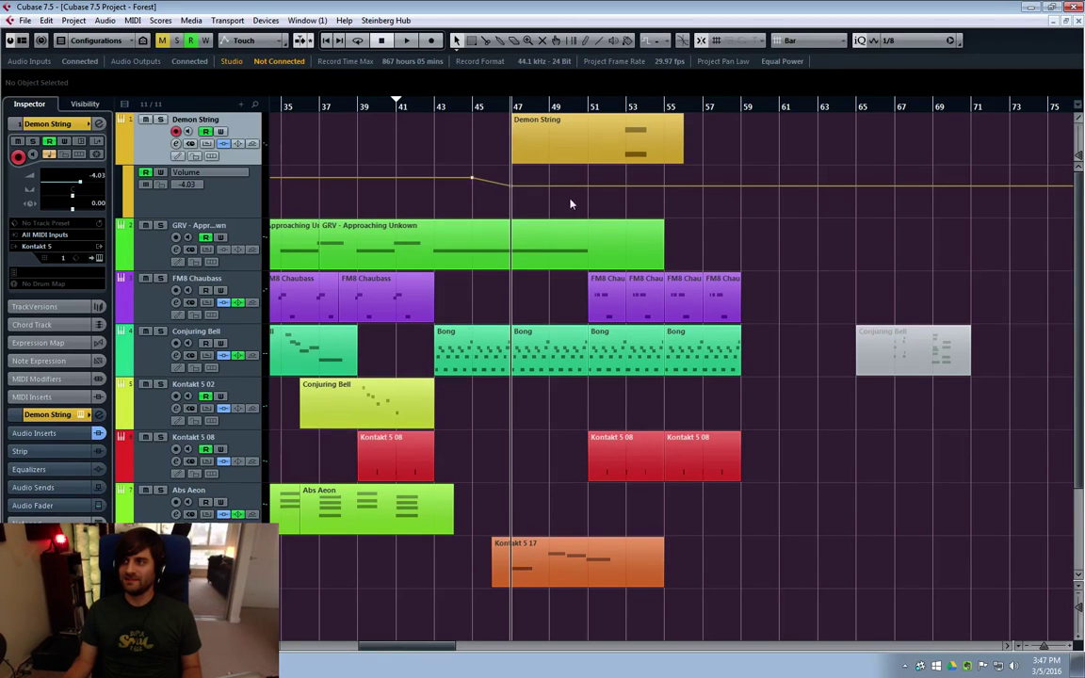
pyautogui.click(129, 167)
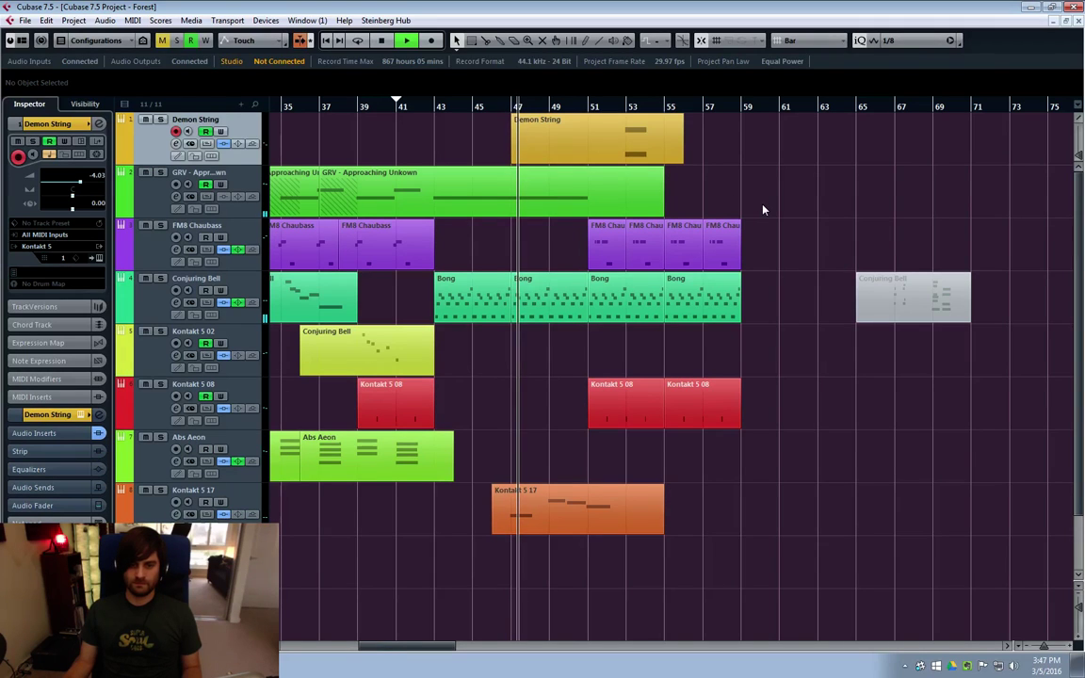
# Select the Kontakt 5 17 track for recording and inspect the Demon String clip in the Key Editor
pyautogui.click(132, 509)
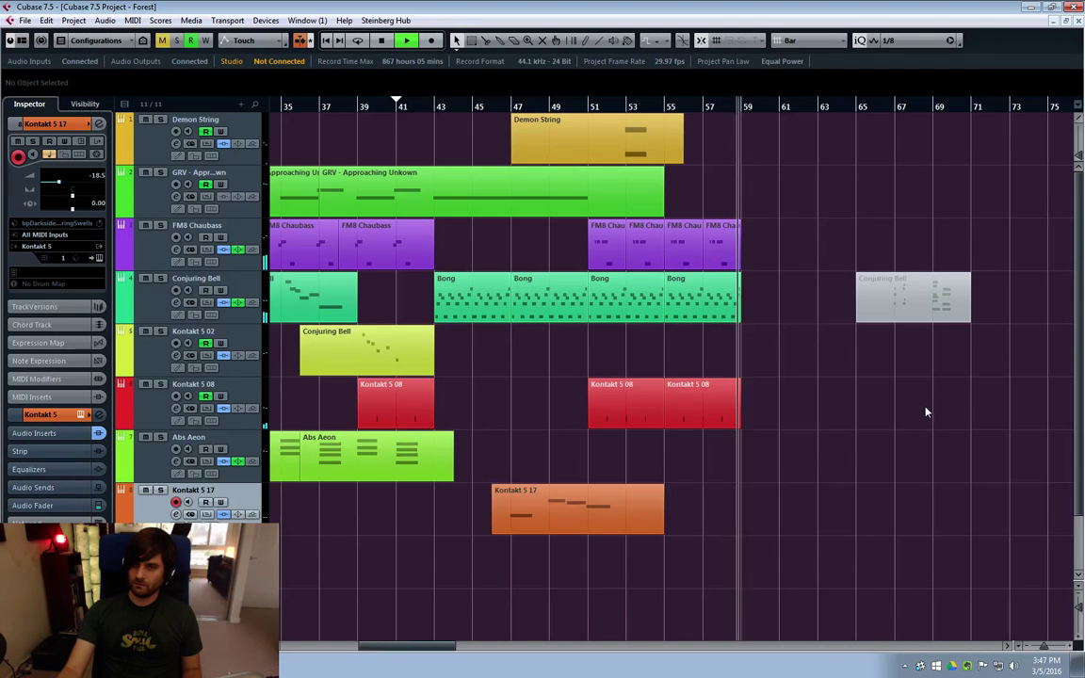
pyautogui.press('space')
pyautogui.doubleClick(533, 123)
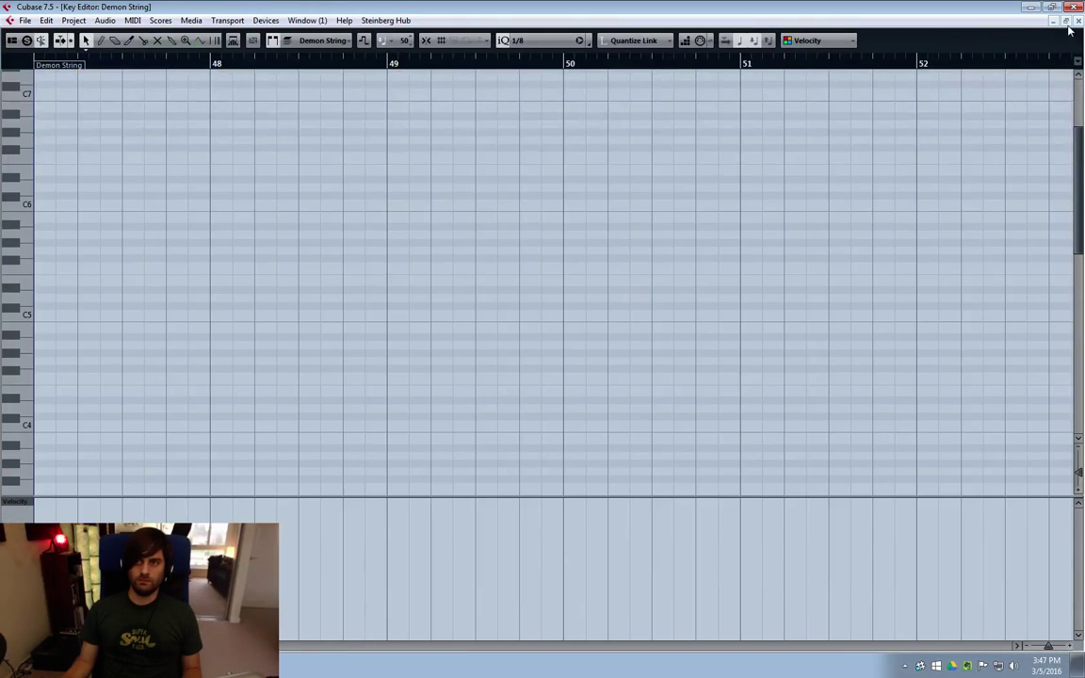
pyautogui.click(1078, 20)
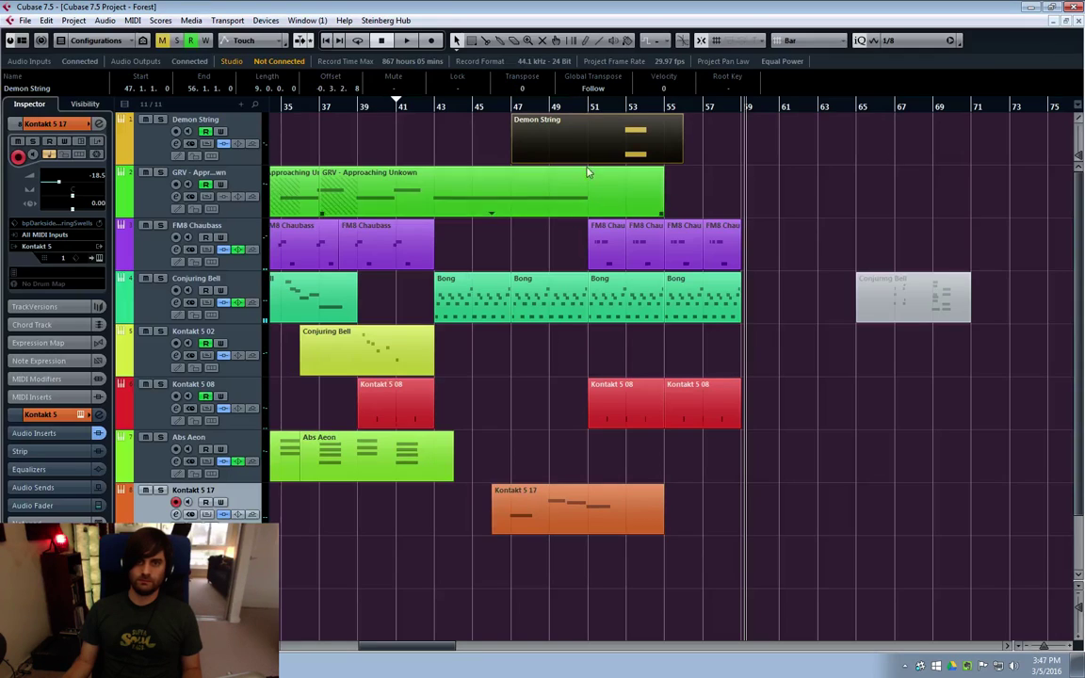
# Try recording a second Kontakt 5 17 part from bar 53 to bar 58, playing in from bar 51
pyautogui.click(619, 106)
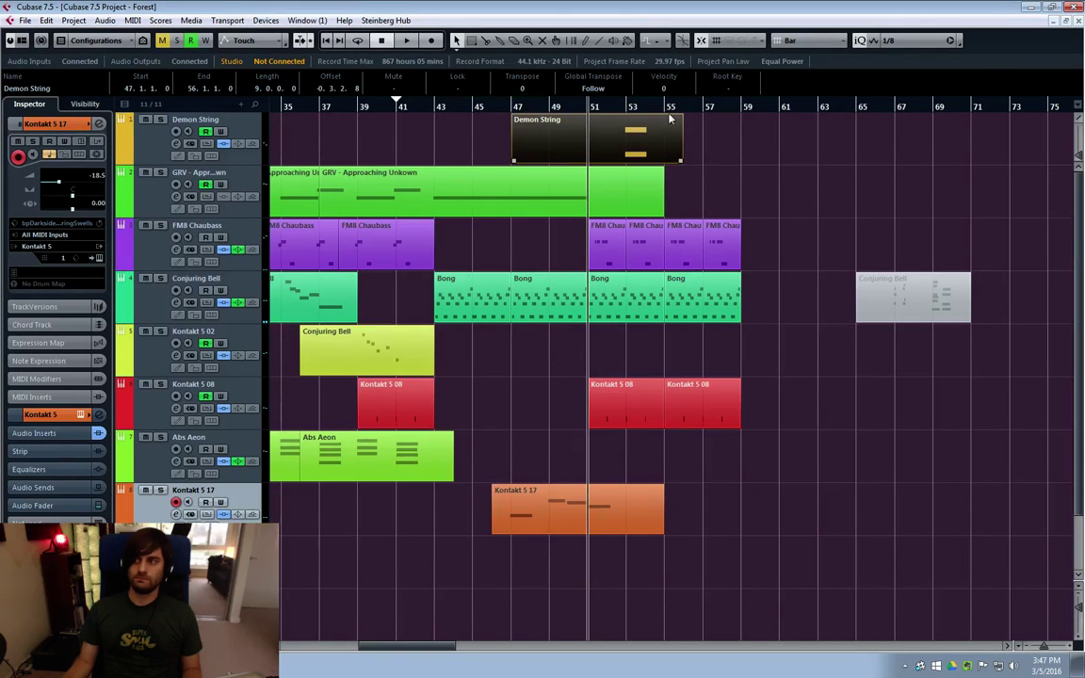
pyautogui.press('space')
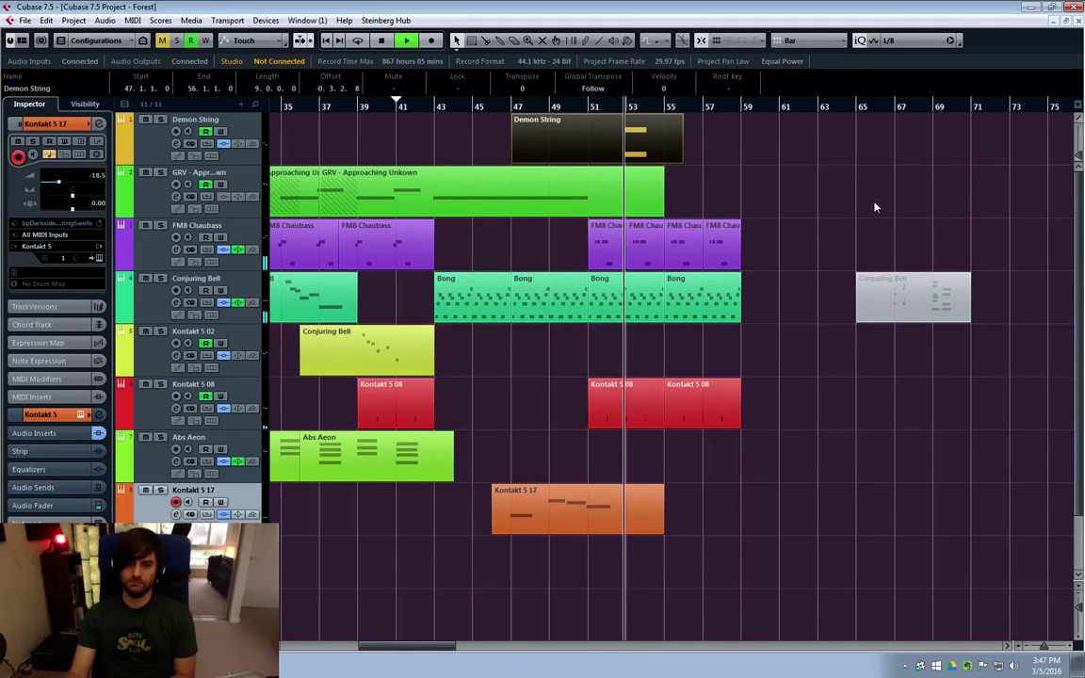
pyautogui.press('KP_Multiply')
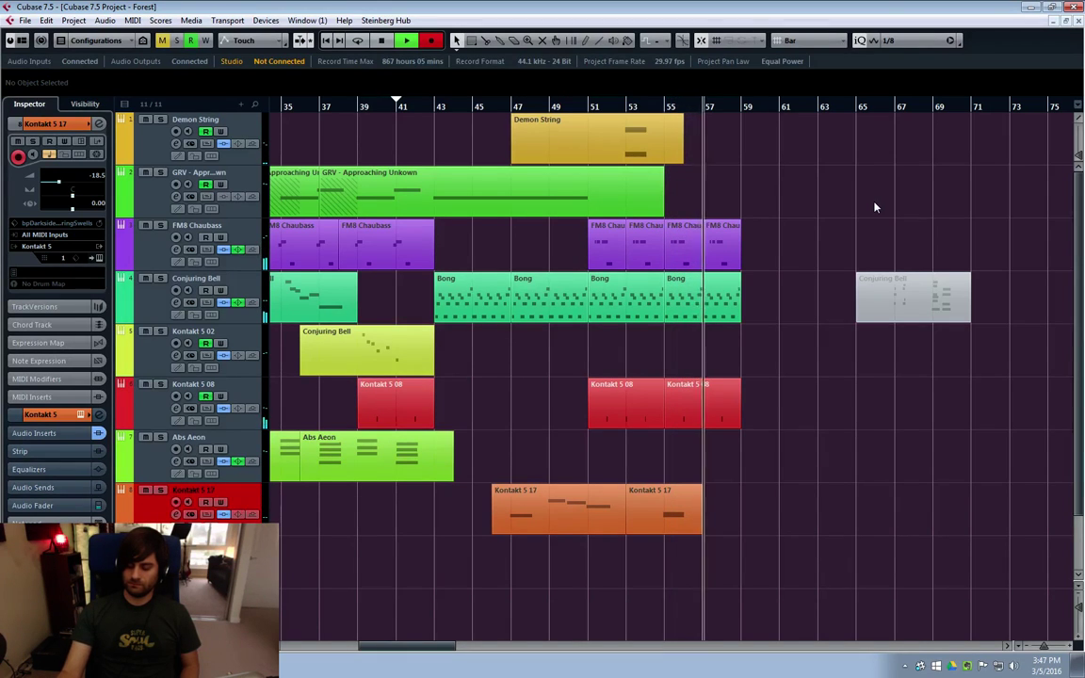
pyautogui.press('space')
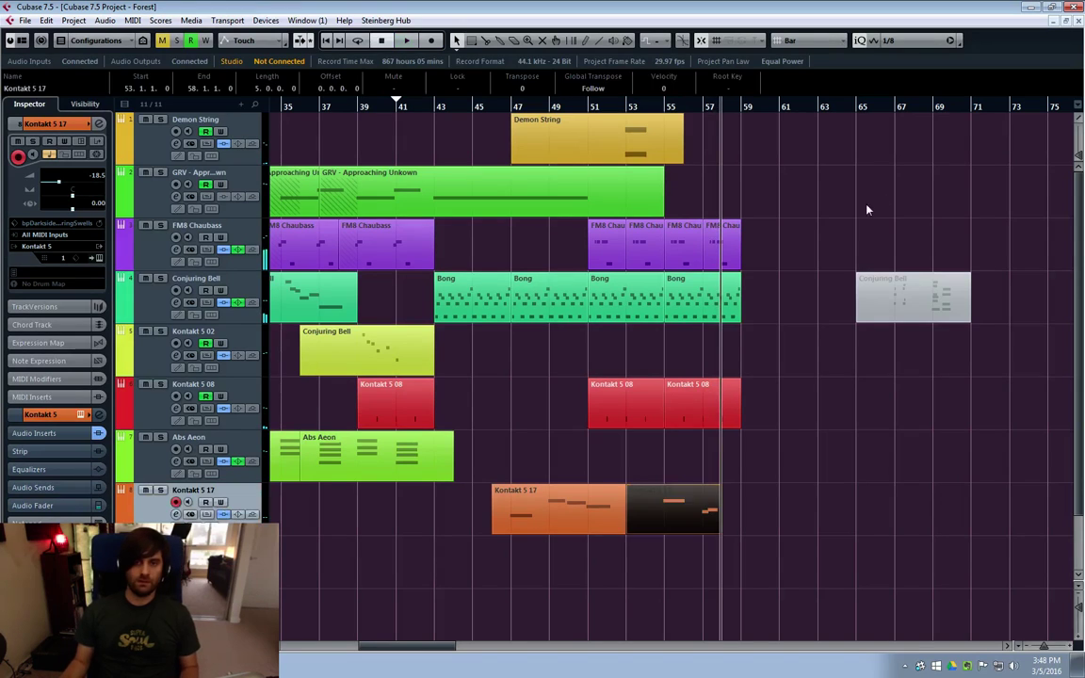
# Record a second Kontakt 5 17 part from bar 52 to bar 62
pyautogui.click(617, 106)
pyautogui.click(606, 105)
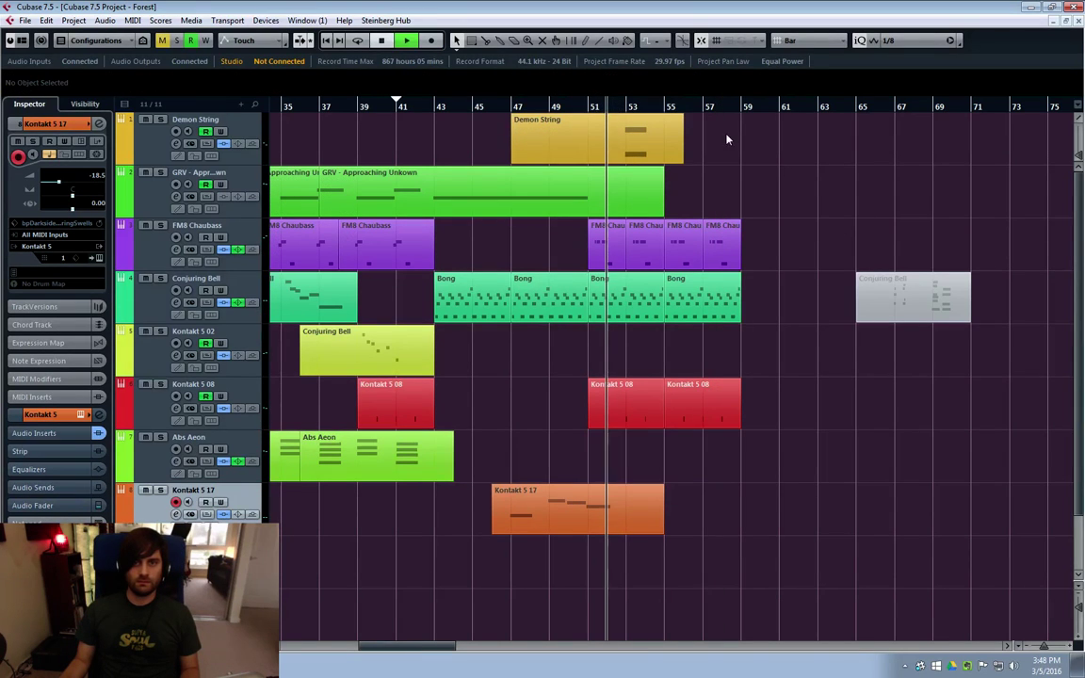
pyautogui.press('KP_Multiply')
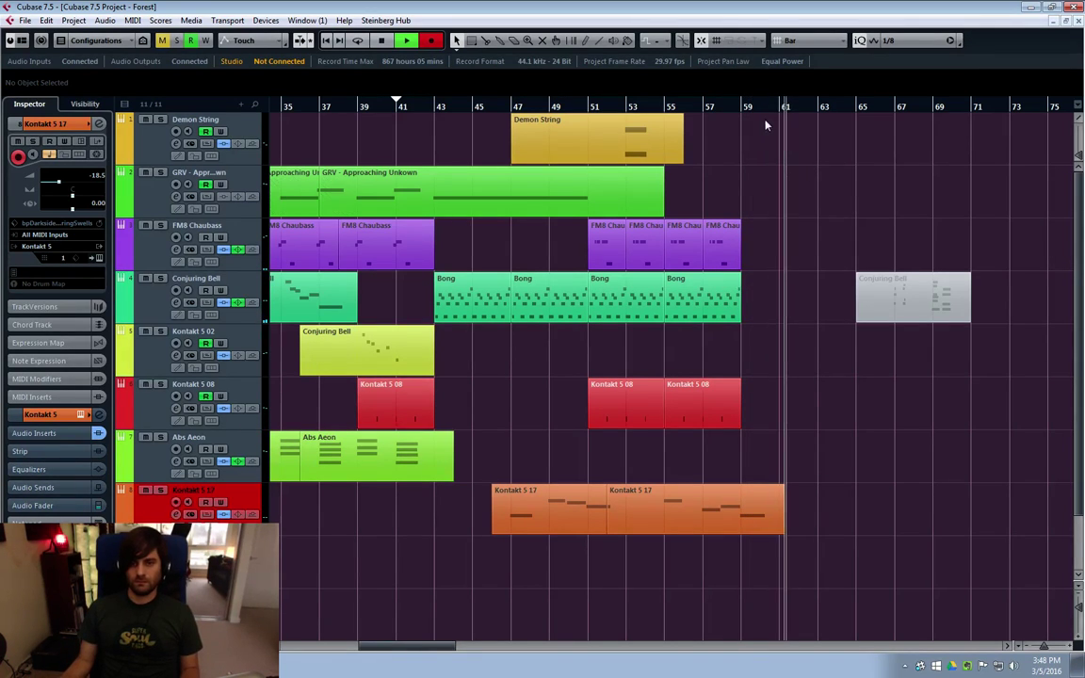
pyautogui.press('space')
# Raise the note at bar 58 of the new Kontakt 5 17 clip to D#5 in the Key Editor
pyautogui.doubleClick(733, 516)
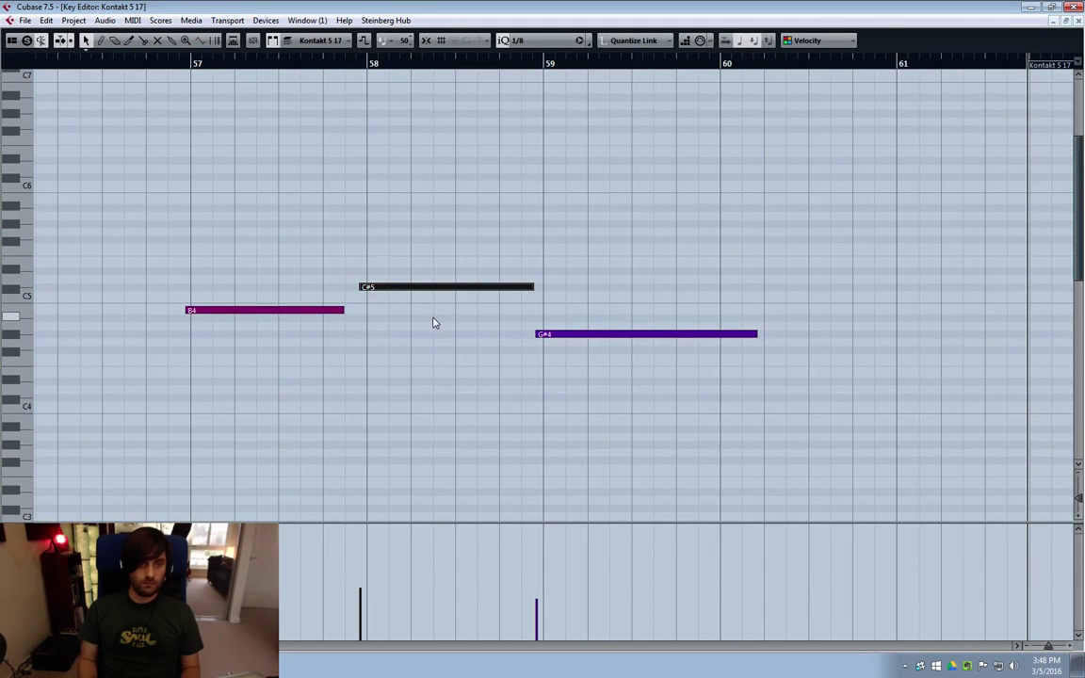
pyautogui.scroll(1, 434, 323)
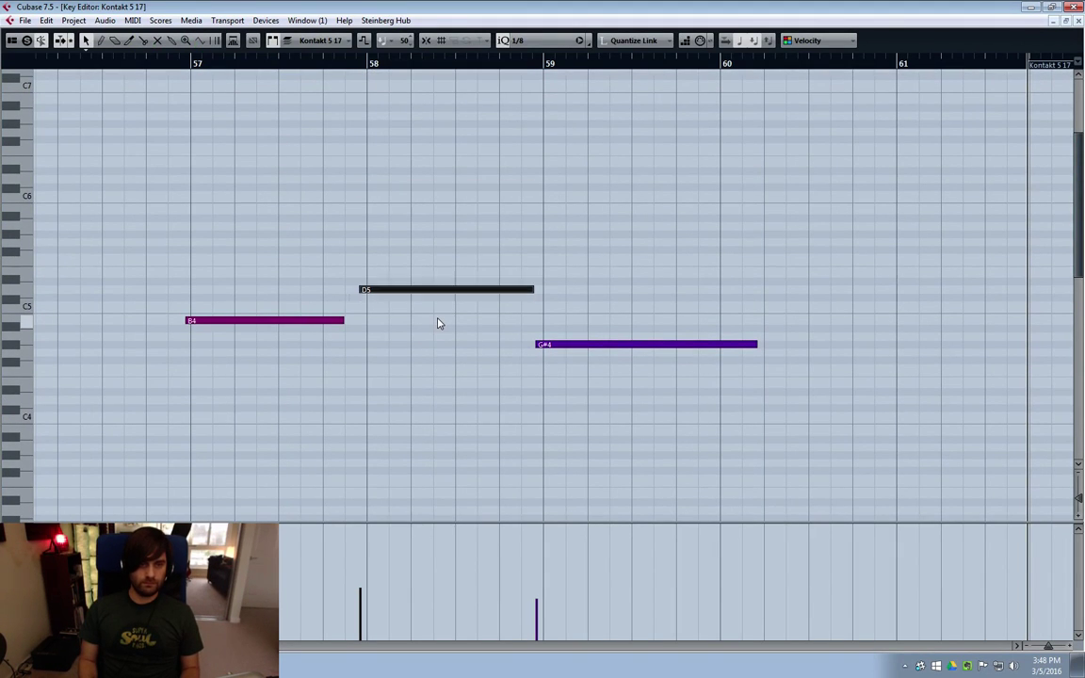
pyautogui.press('Up')
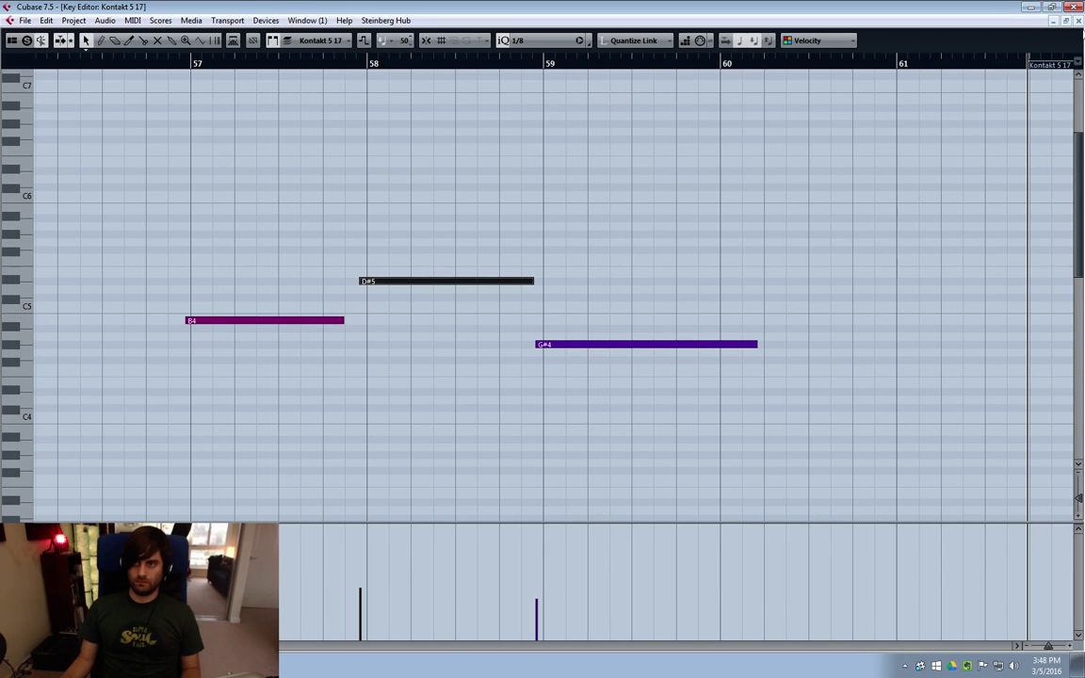
pyautogui.click(1078, 20)
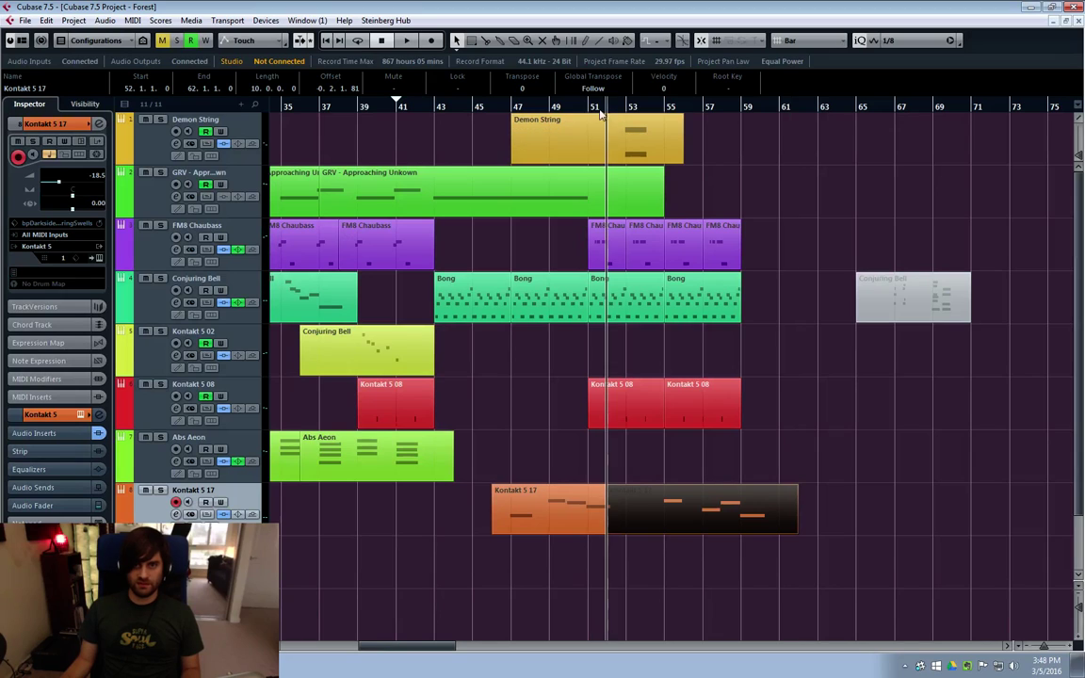
# Duplicate the last FM8 Chaubass, Bong and Kontakt 5 08 clips to extend them through bar 63, and play back from bar 43
pyautogui.click(434, 116)
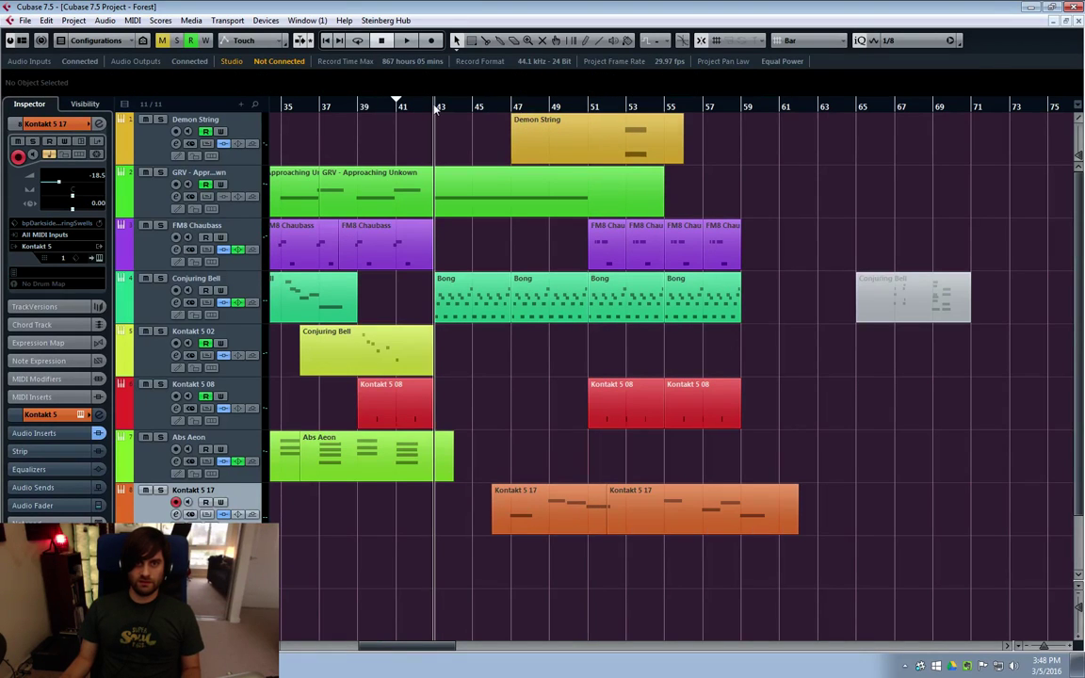
pyautogui.moveTo(774, 249); pyautogui.dragTo(673, 287)
pyautogui.hotkey('ctrl', 'd')
pyautogui.click(701, 405)
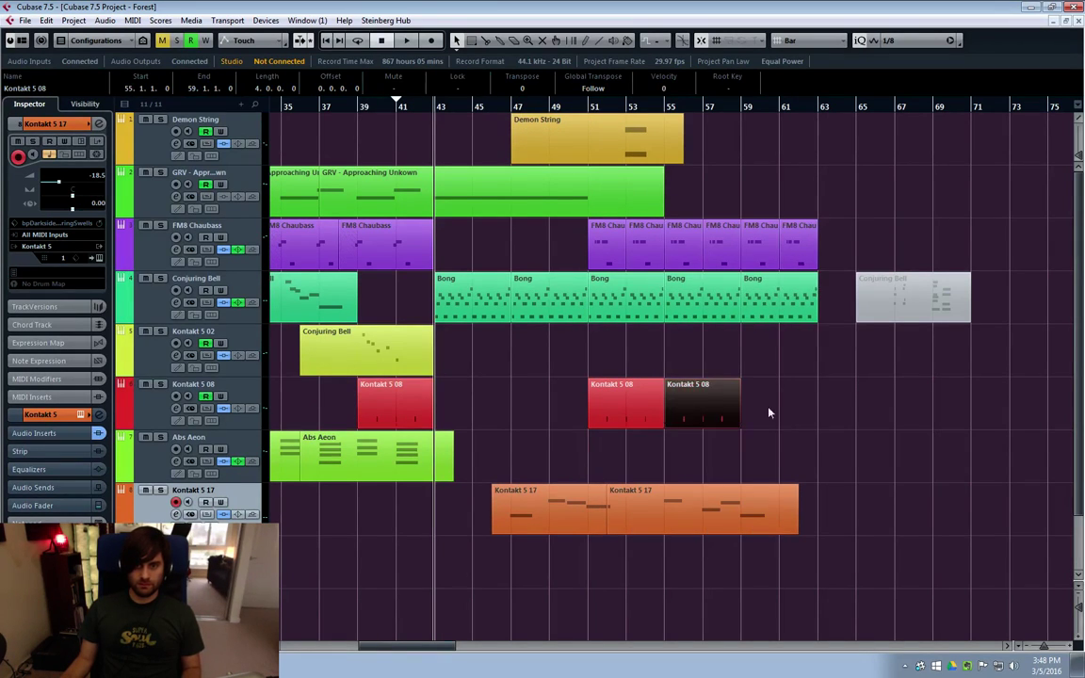
pyautogui.hotkey('ctrl', 'd')
pyautogui.press('space')
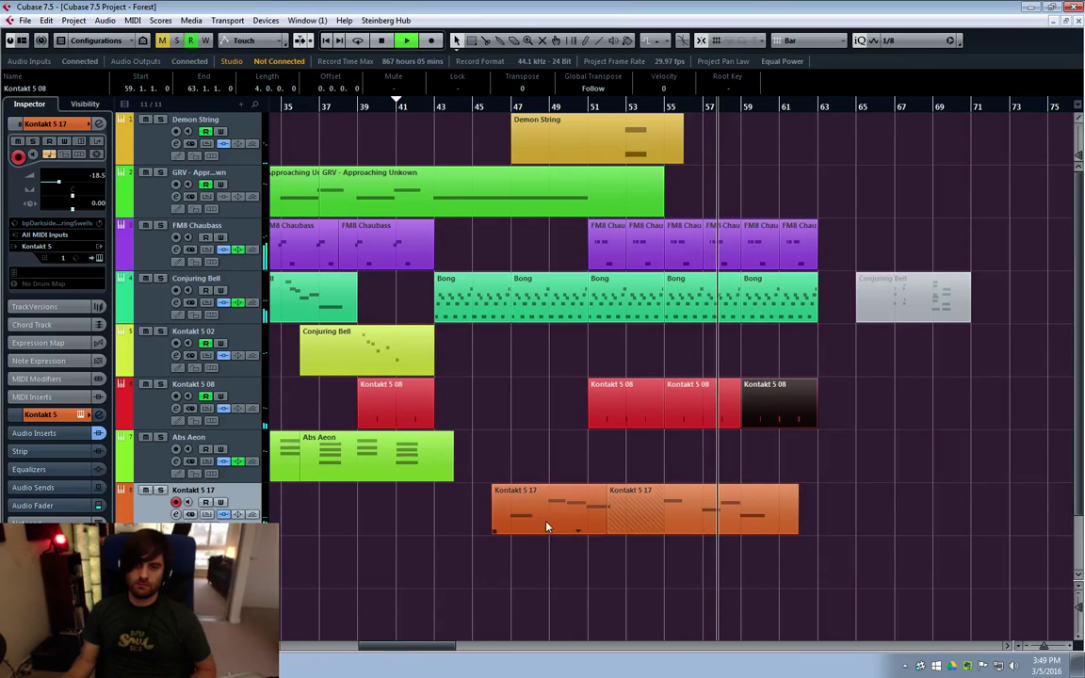
# Open the second Kontakt 5 17 clip in the Key Editor and play back its notes from about bar 55
pyautogui.click(671, 517)
pyautogui.doubleClick(671, 517)
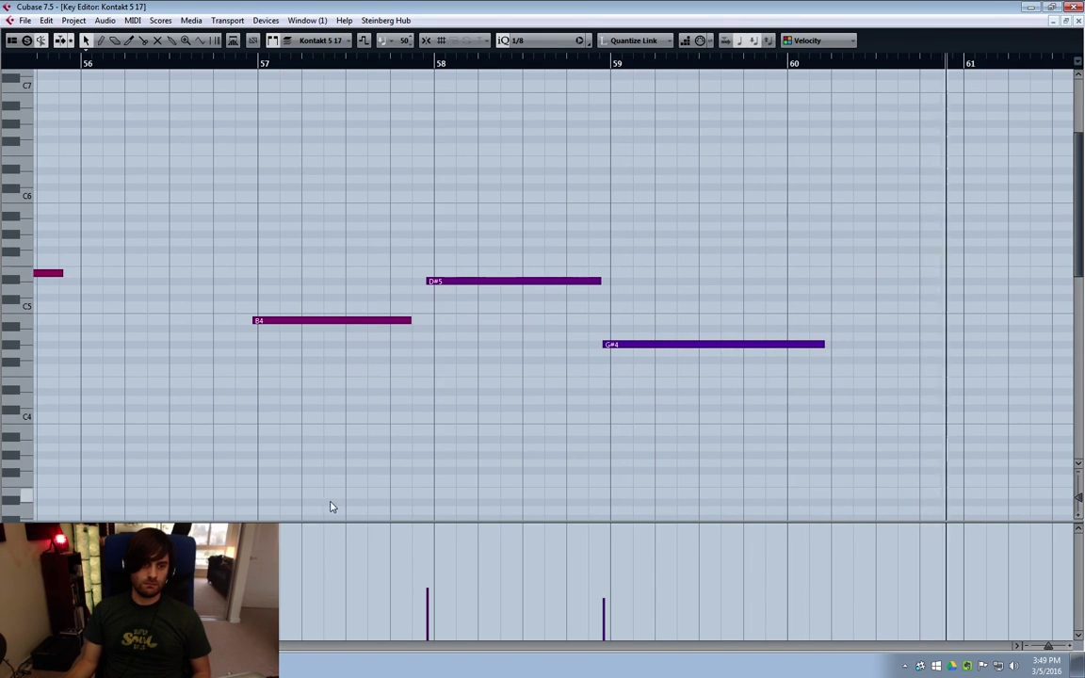
pyautogui.press('space')
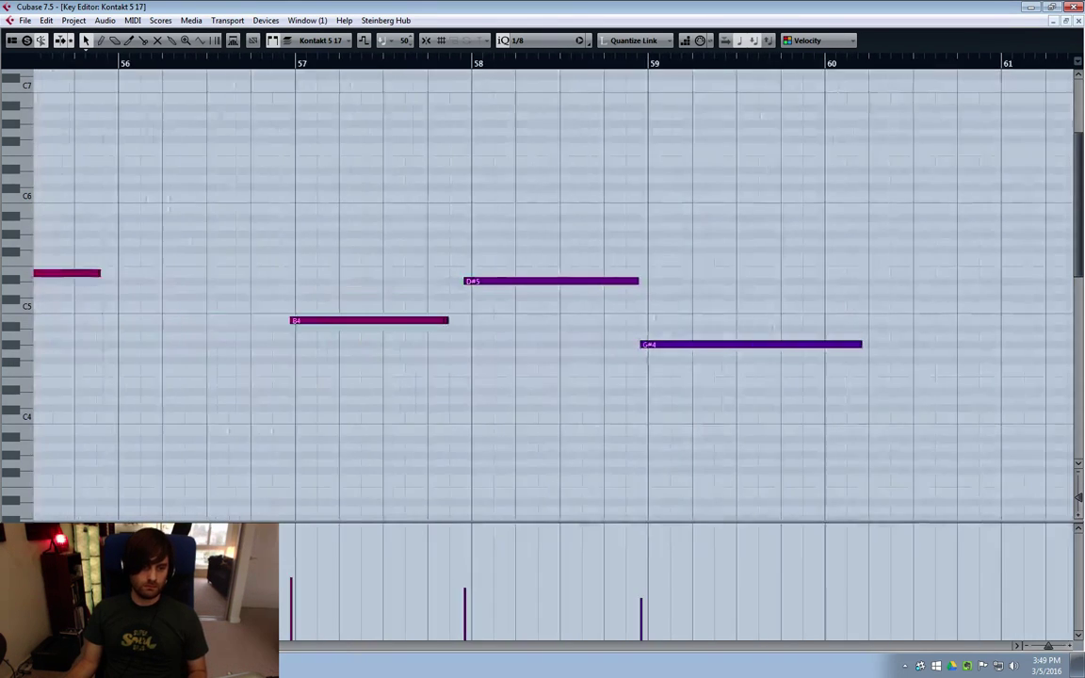
pyautogui.press('KP_Subtract')
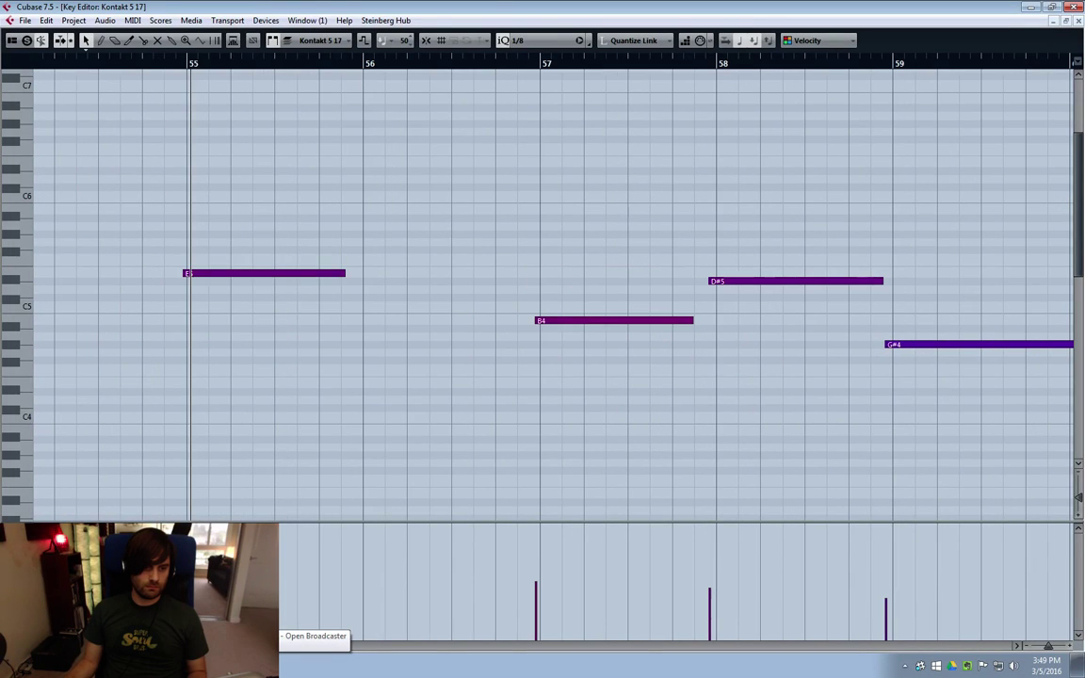
pyautogui.press('space')
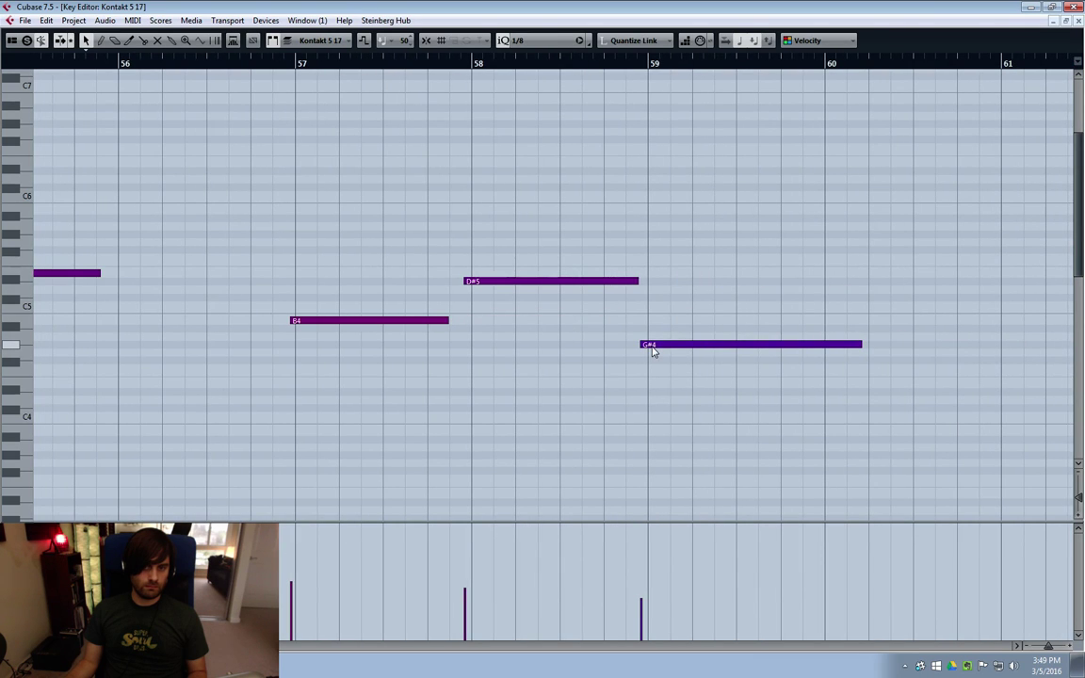
# Raise the last note of the Kontakt 5 17 clip, at bar 59, to A#4
pyautogui.press('Up')
pyautogui.press('Up')
pyautogui.press('Up')
pyautogui.press('Up')
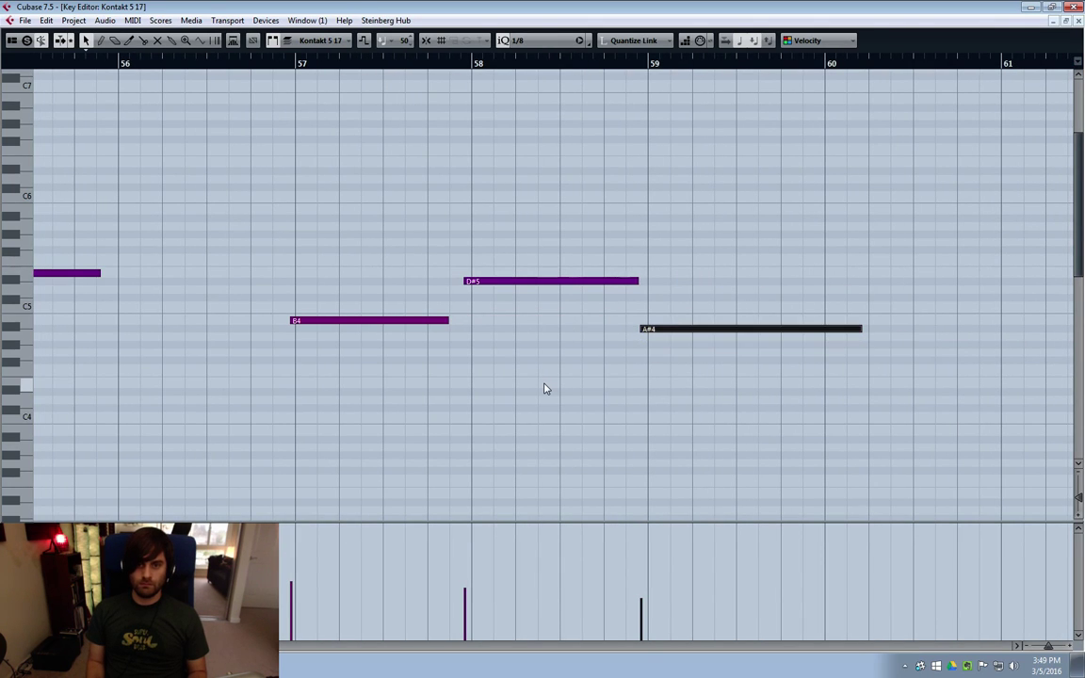
# Raise the last note of the Kontakt 5 17 clip, at bar 59, to C#5 and return to the arrangement
pyautogui.press('Up')
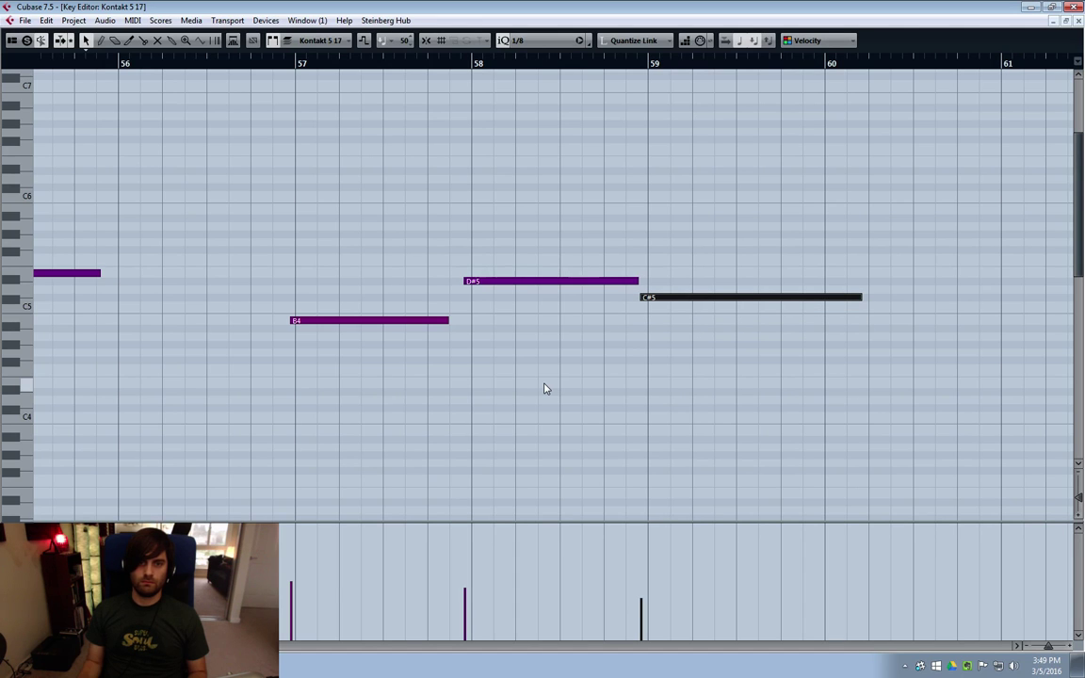
pyautogui.click(1078, 21)
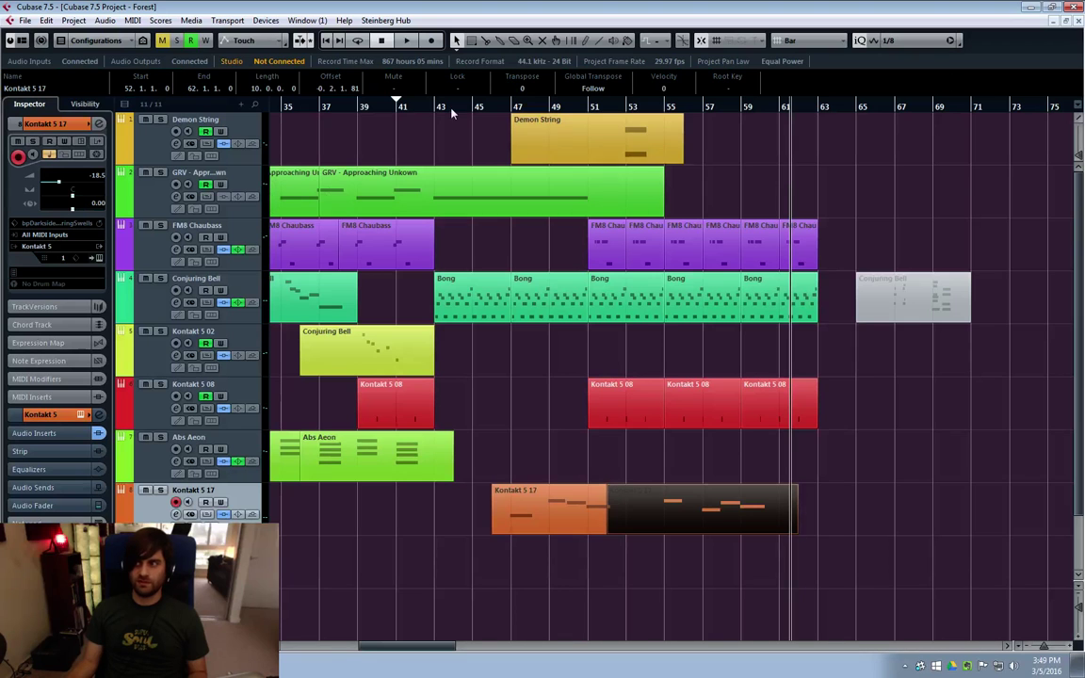
pyautogui.click(411, 120)
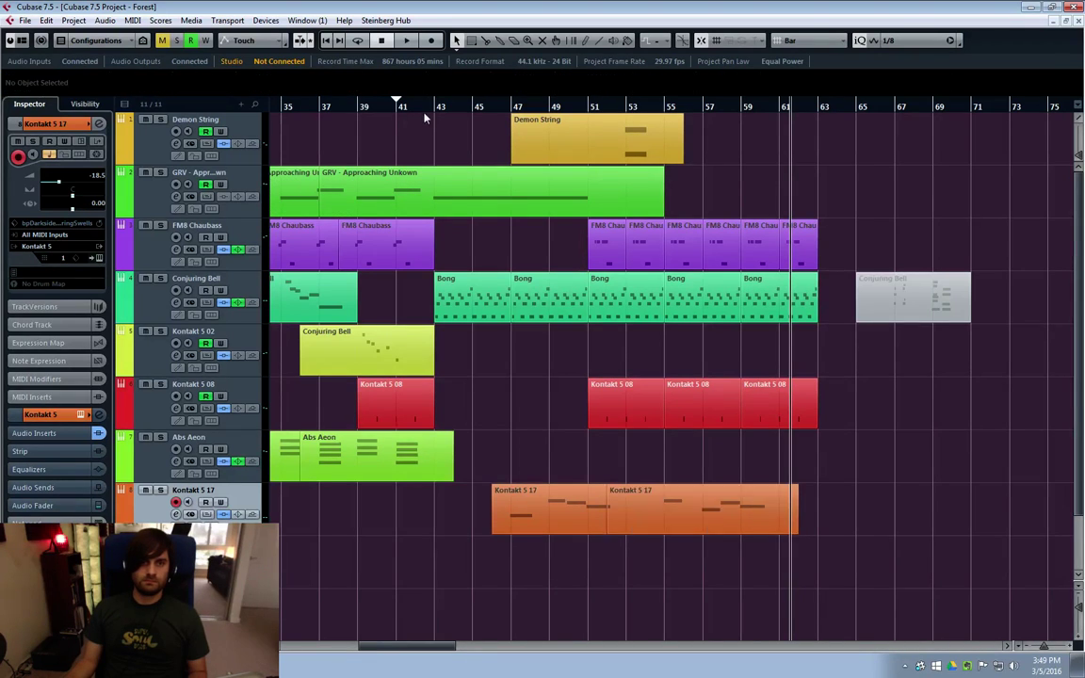
# Try the first Bong clip's notes one octave lower during playback from bar 43, and restore their original octave
pyautogui.click(434, 107)
pyautogui.doubleClick(466, 300)
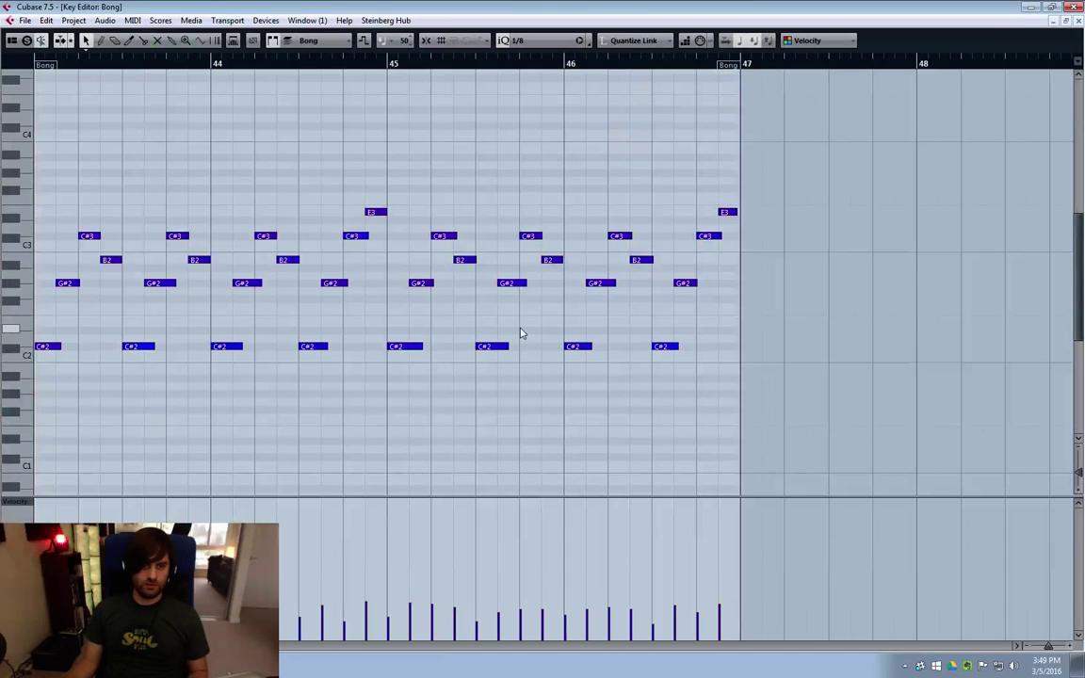
pyautogui.hotkey('shift', 'Down')
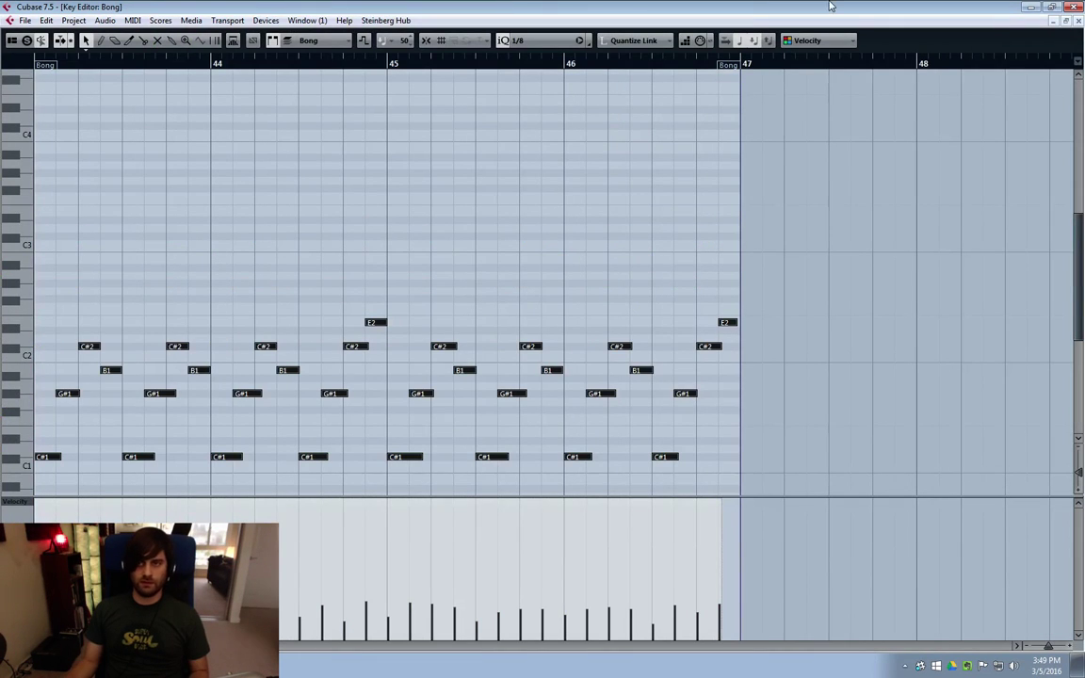
pyautogui.press('space')
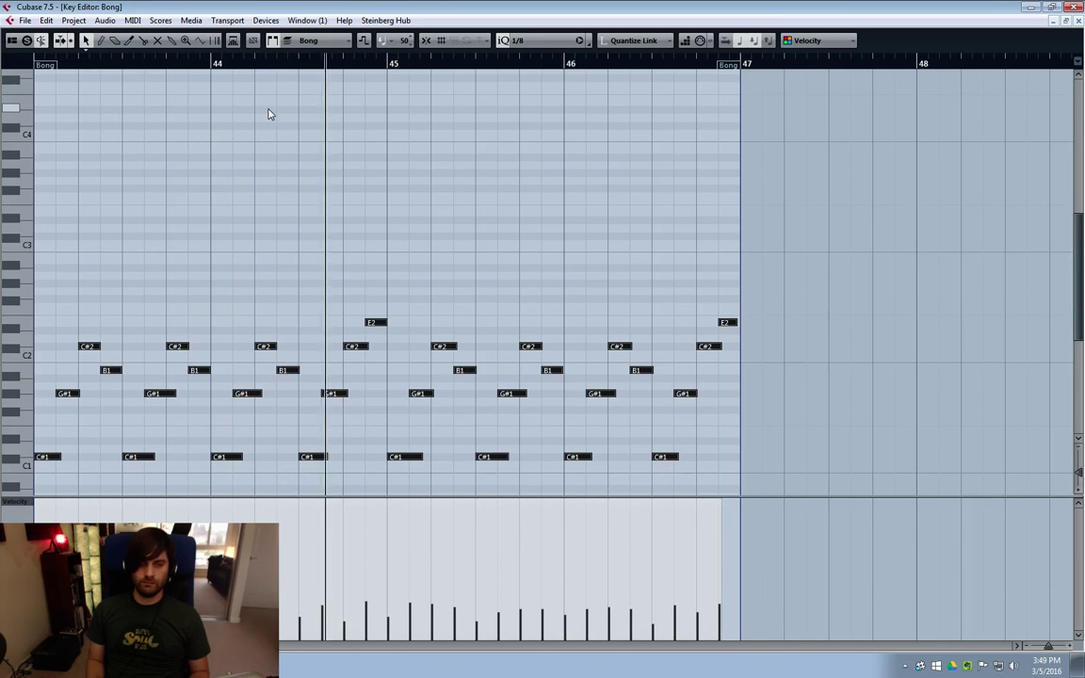
pyautogui.hotkey('shift', 'Up')
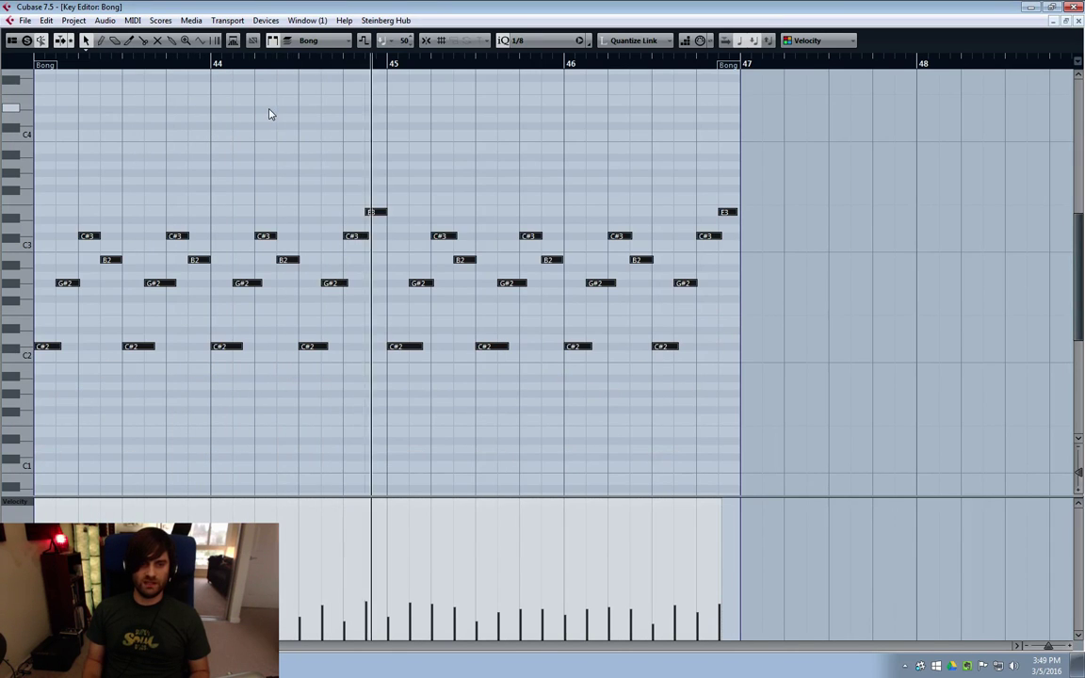
pyautogui.click(1077, 20)
# Stop playback, return the cursor to bar 43, and move the muted Conjuring Bell clip to start at bar 70
pyautogui.click(891, 194)
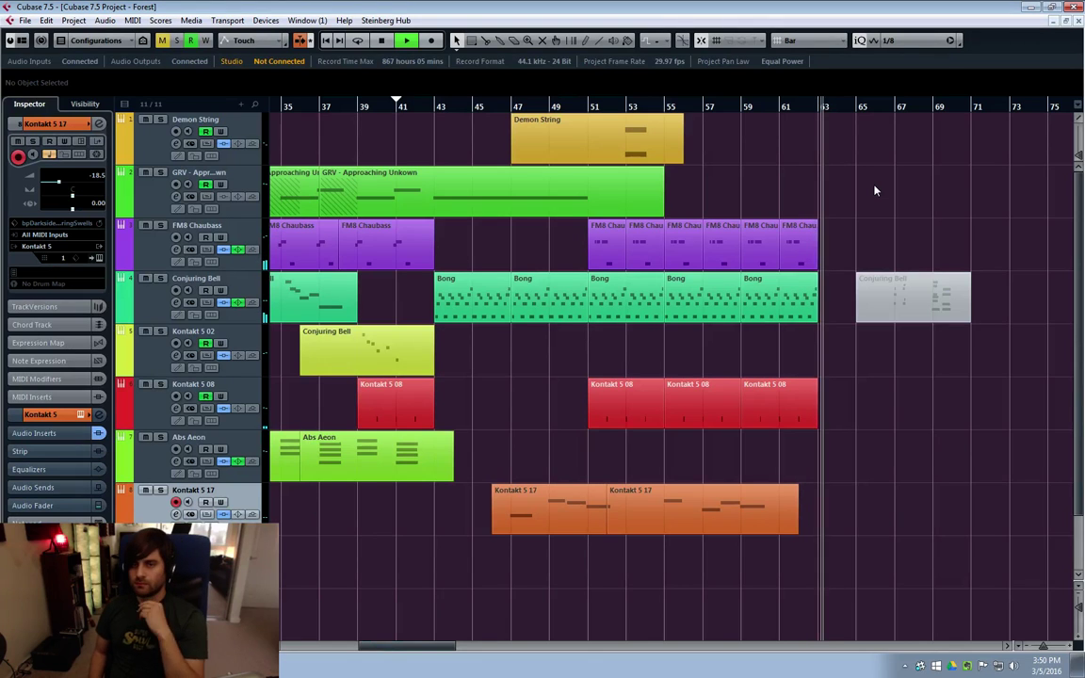
pyautogui.press('space')
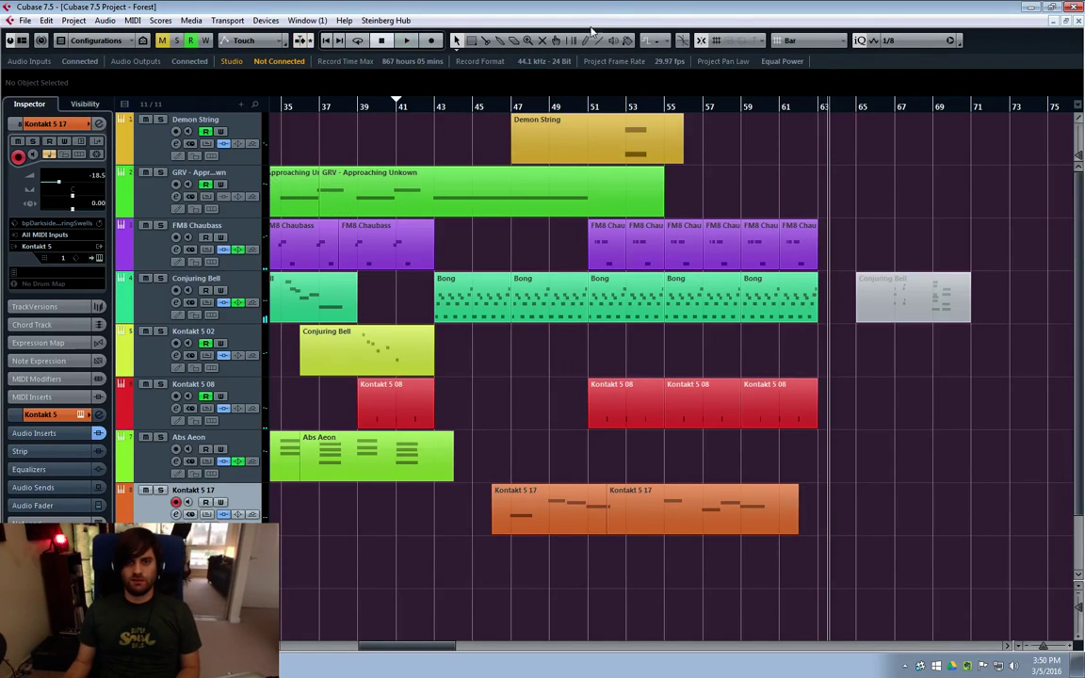
pyautogui.click(465, 317)
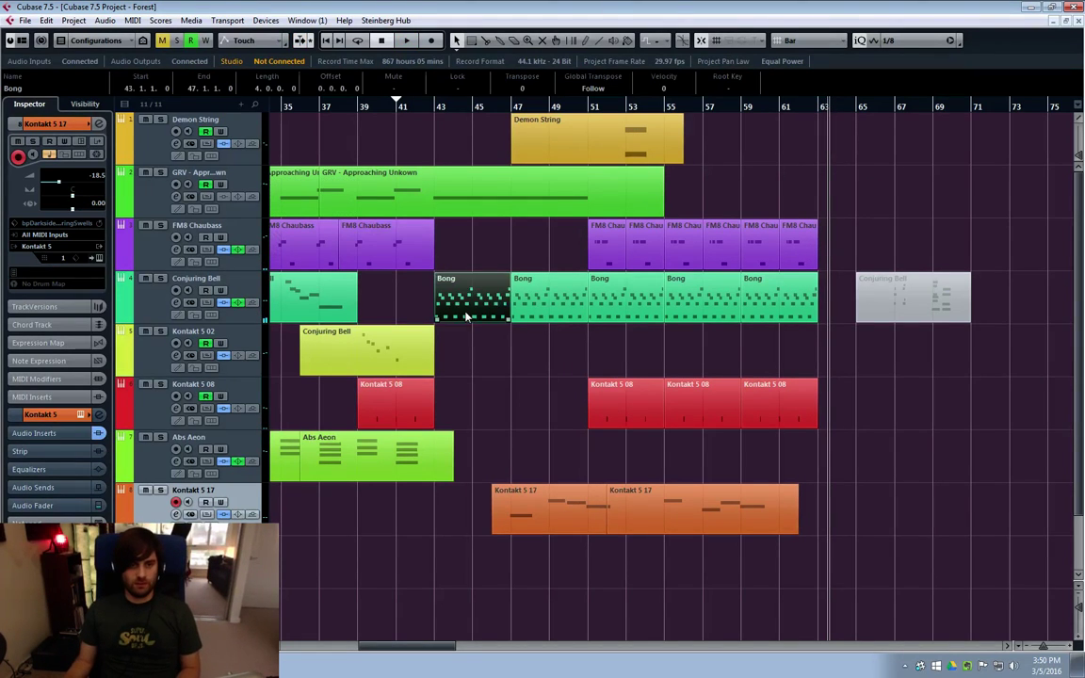
pyautogui.click(436, 110)
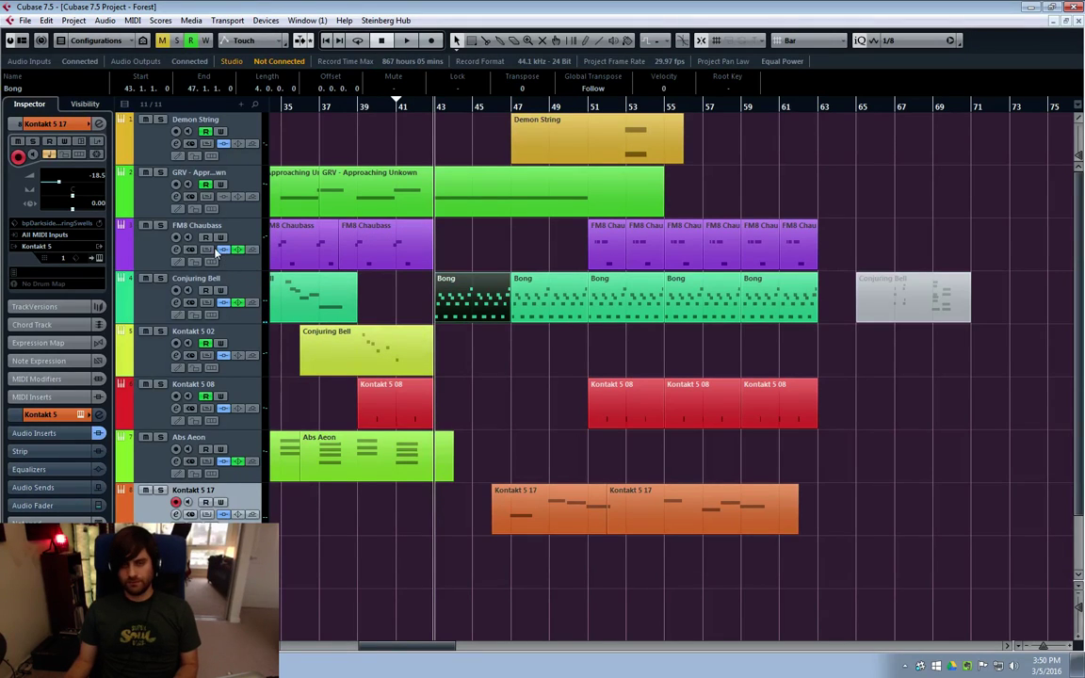
pyautogui.moveTo(904, 296); pyautogui.dragTo(1000, 297)
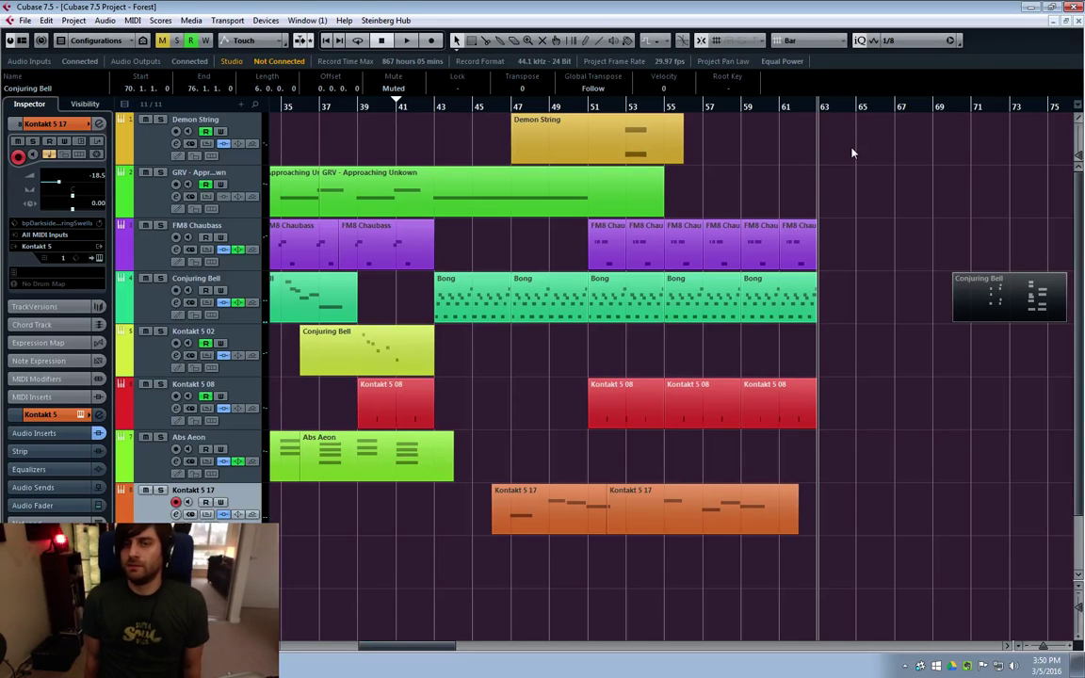
# Check the arrangement's length on a timecode ruler, and play the project back from its beginning
pyautogui.press('.')
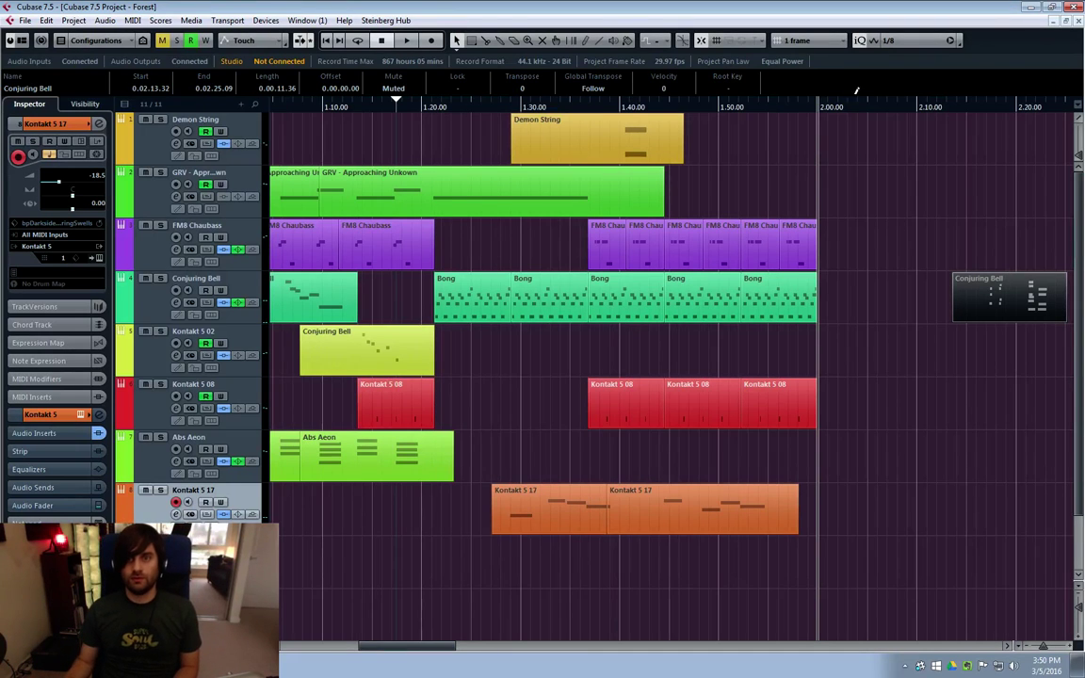
pyautogui.press('.')
pyautogui.press('space')
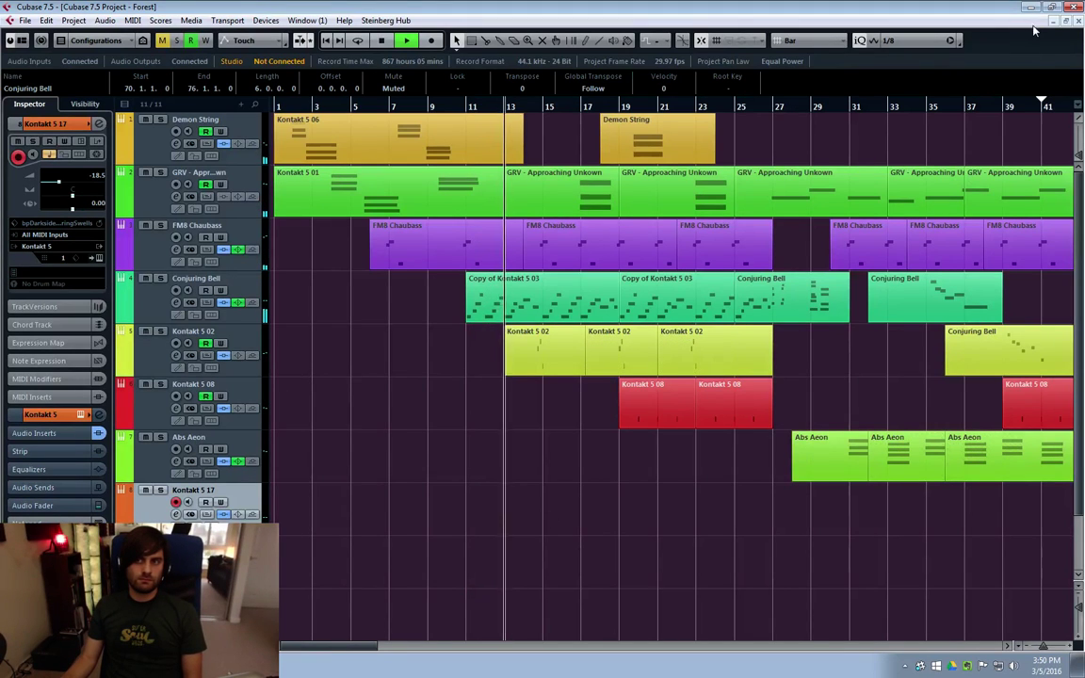
# Review the desktop reference images Kitchen, Camp, Campfire, Dark Path, Scouts and Car while the music plays
pyautogui.press('super+d')
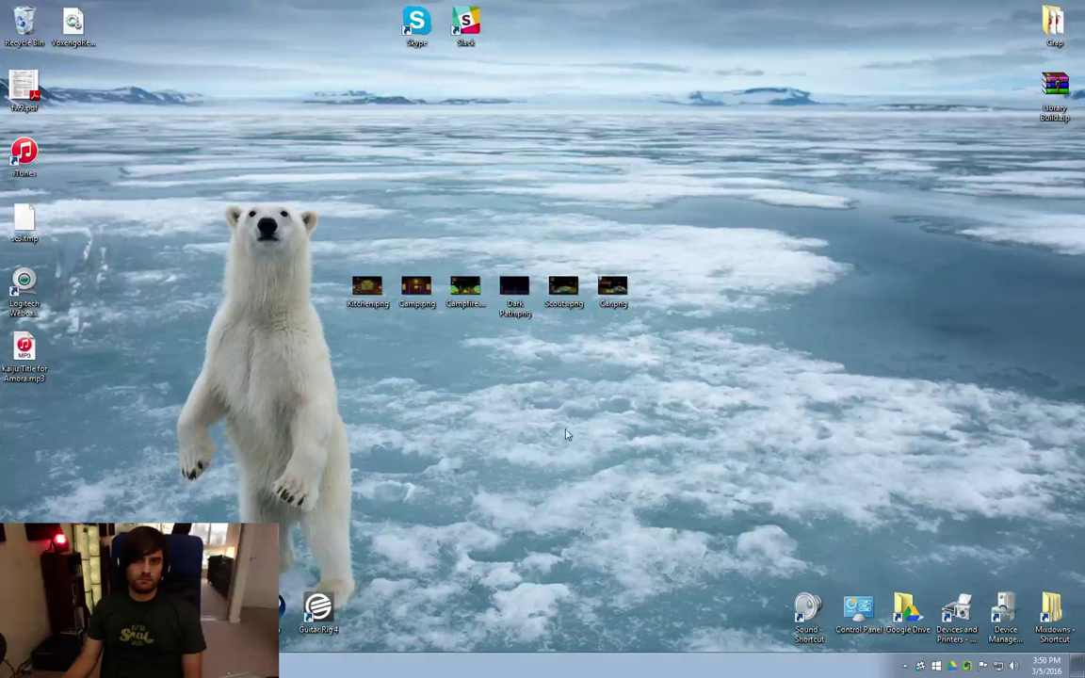
pyautogui.doubleClick(368, 294)
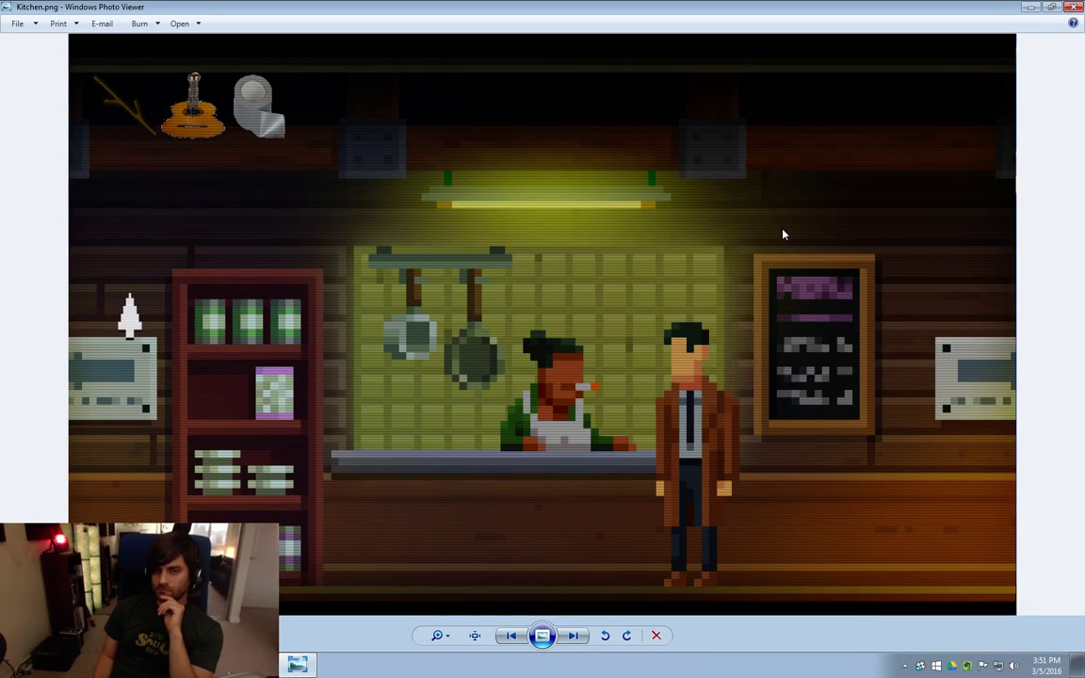
pyautogui.press('Right')
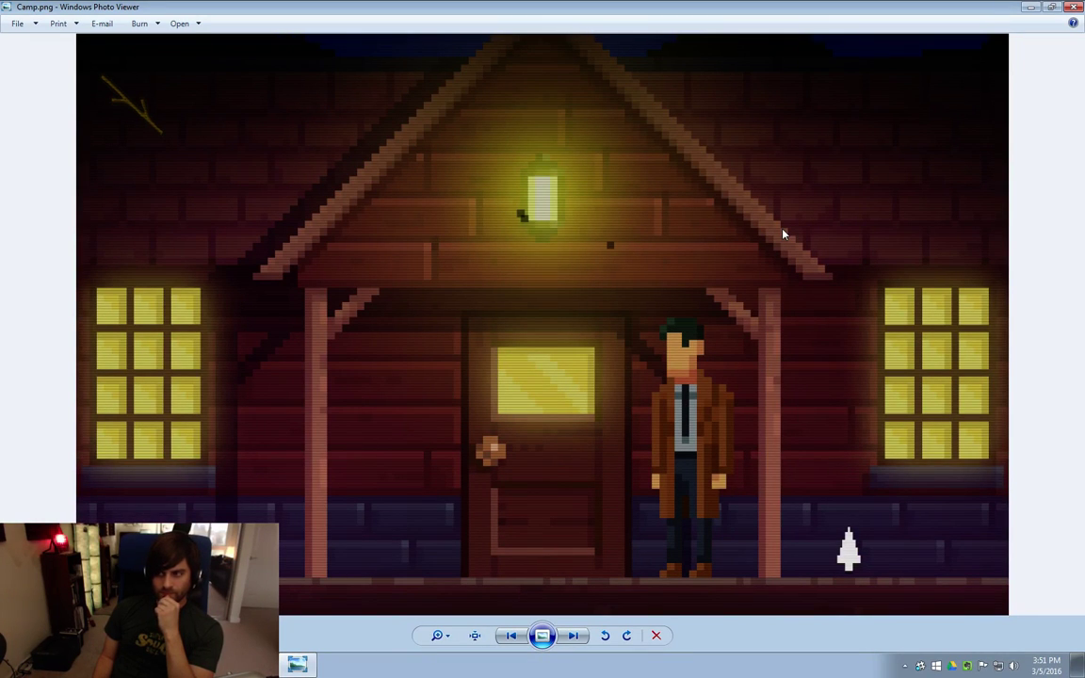
pyautogui.press('Right')
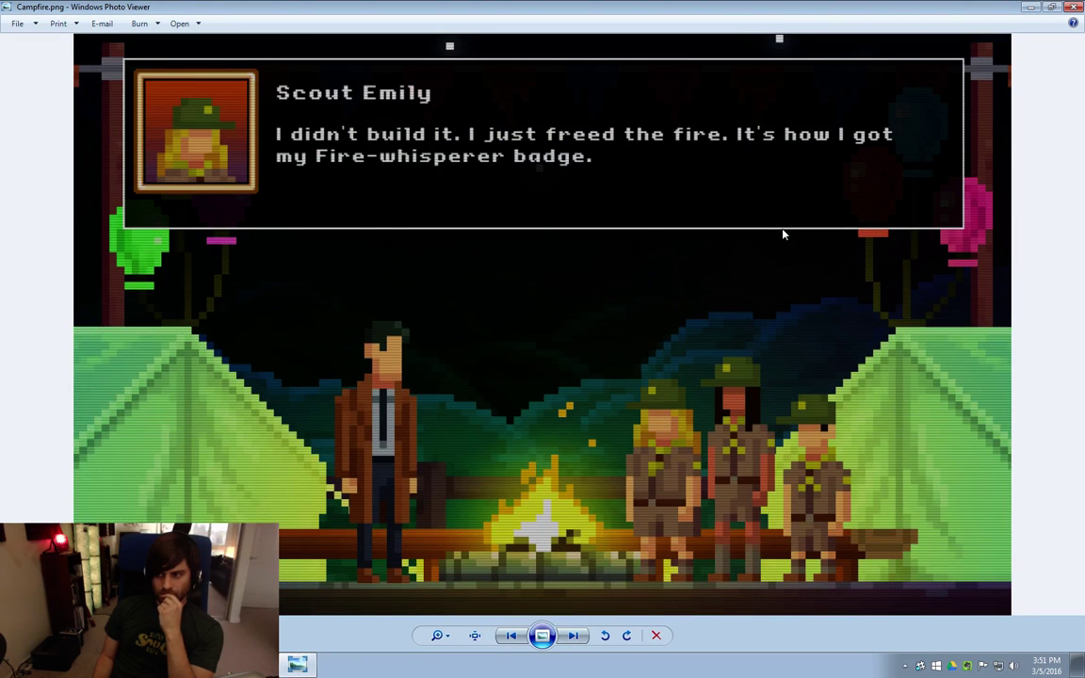
pyautogui.press('Right')
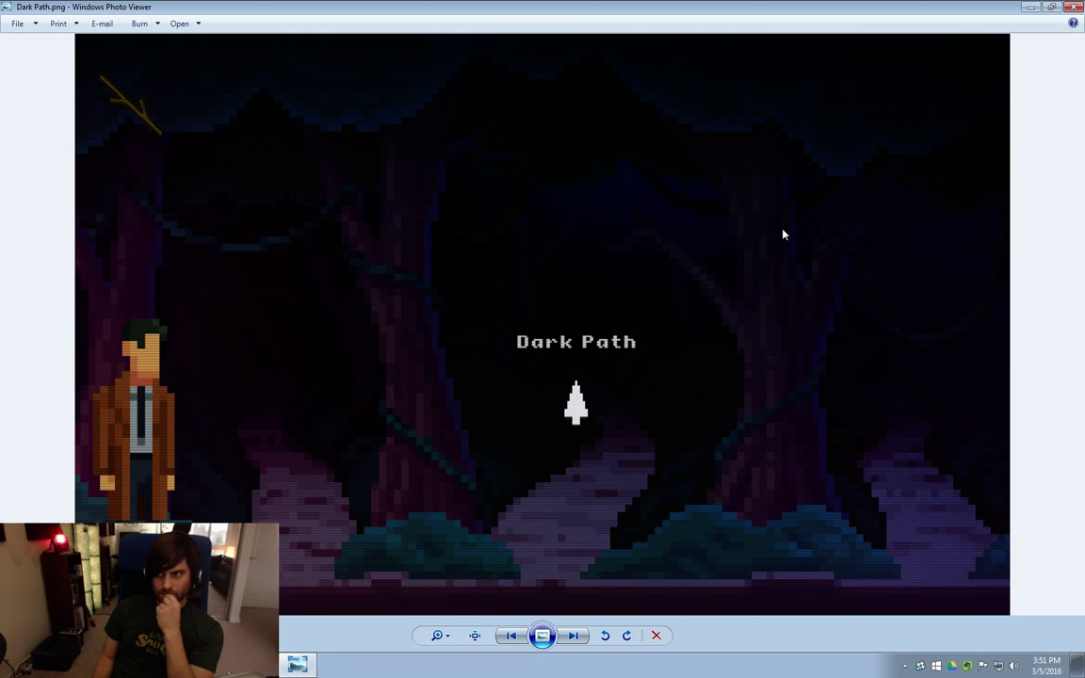
pyautogui.press('Right')
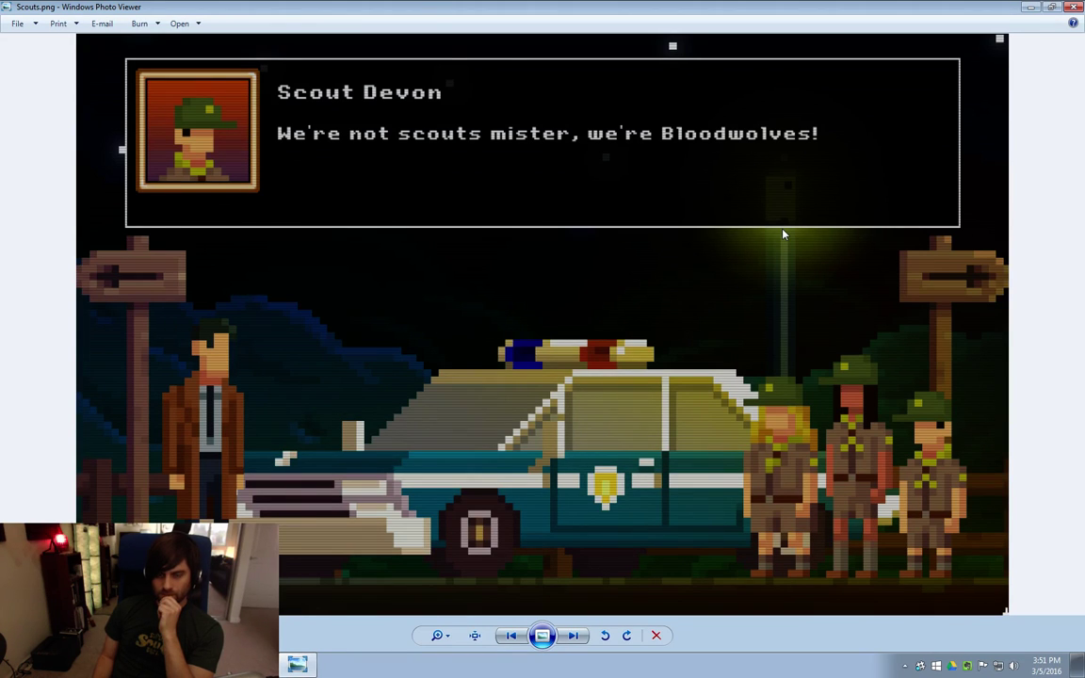
pyautogui.press('Right')
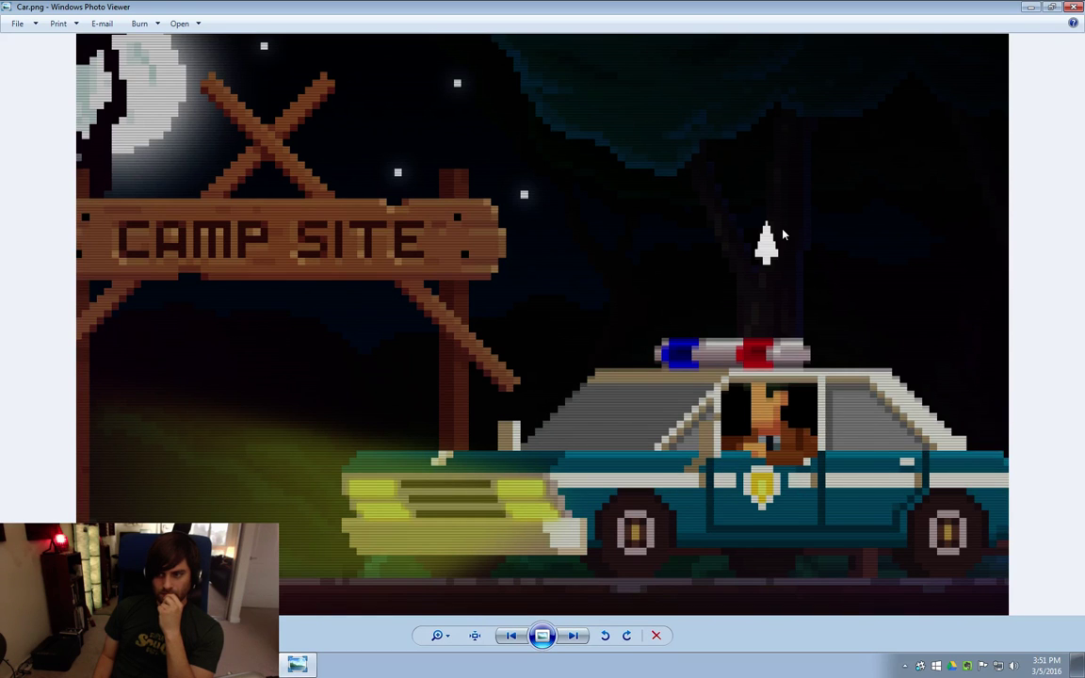
pyautogui.press('Right')
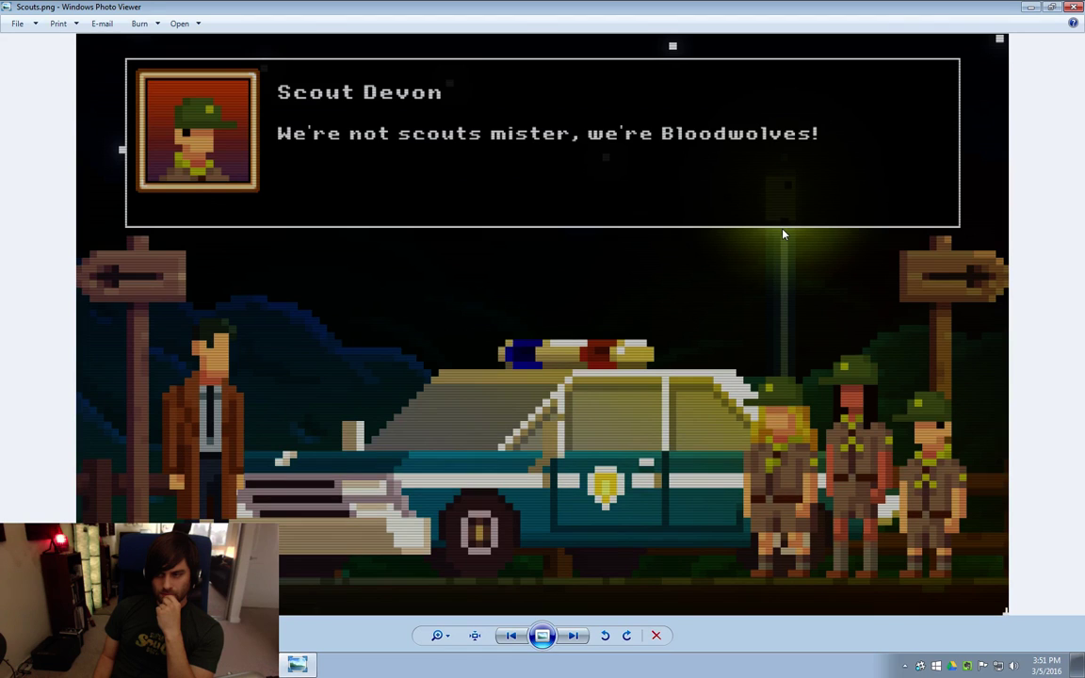
pyautogui.press('Right')
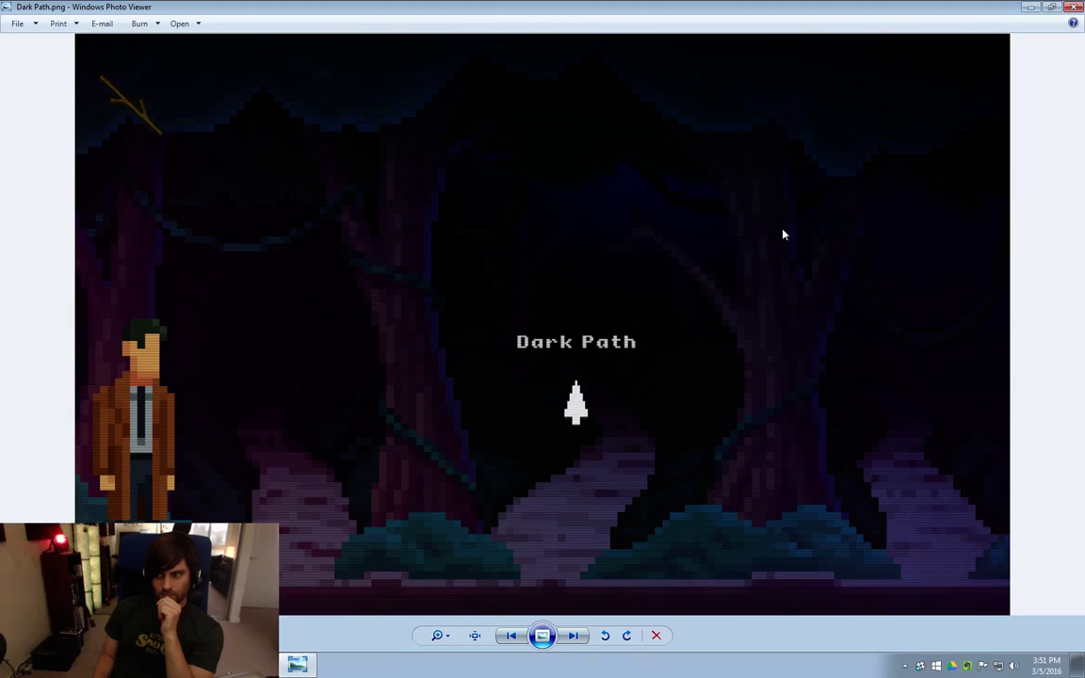
pyautogui.press('Right')
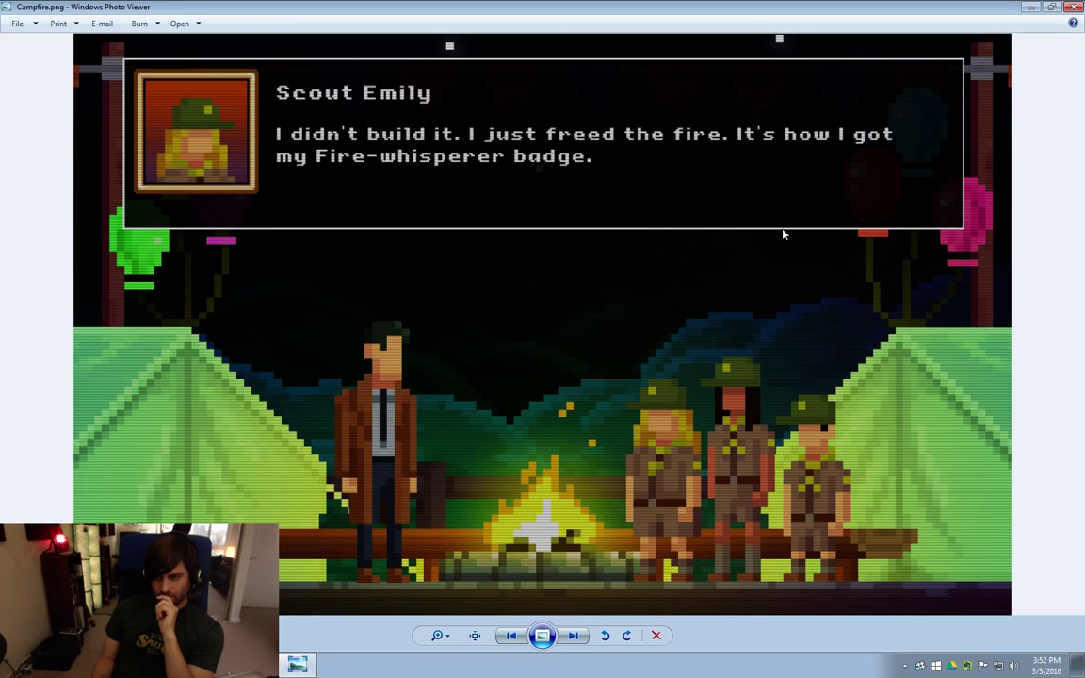
pyautogui.press('Left')
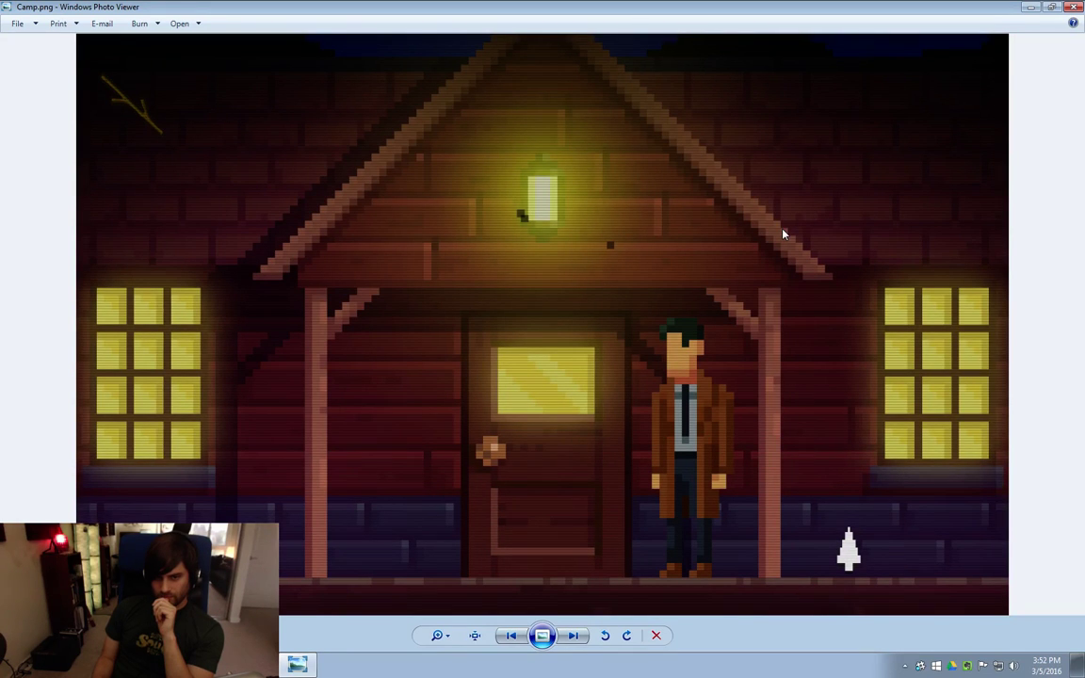
pyautogui.press('Left')
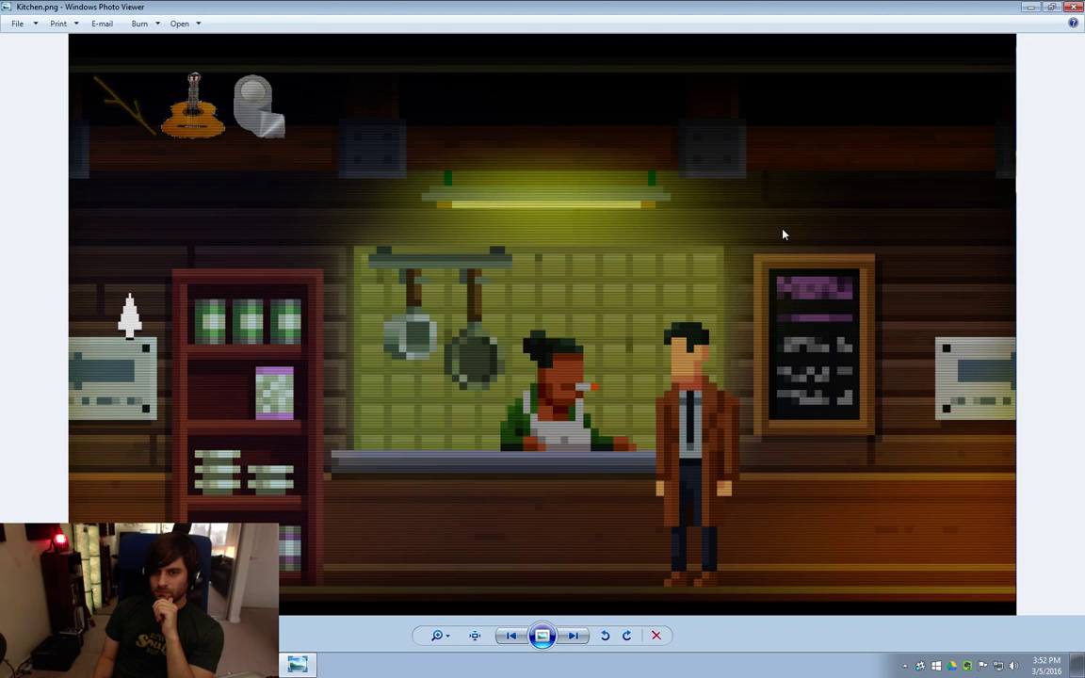
pyautogui.press('Right')
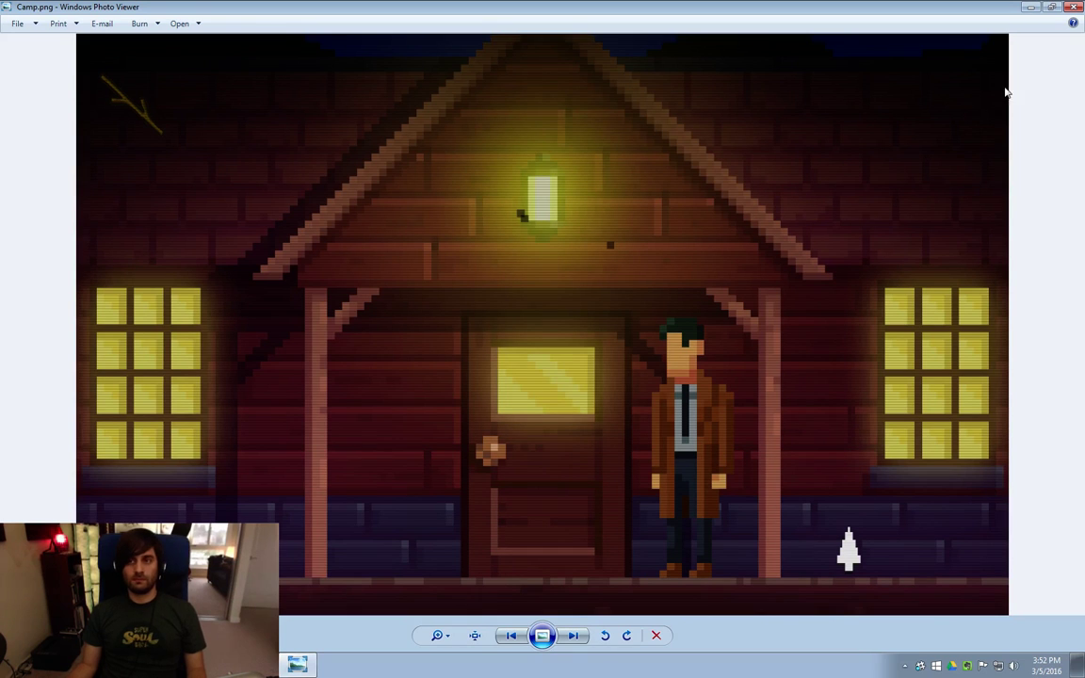
# Switch back to Cubase and look over the Forest arrangement's clips up to about bar 75
pyautogui.hotkey('alt', 'Tab')
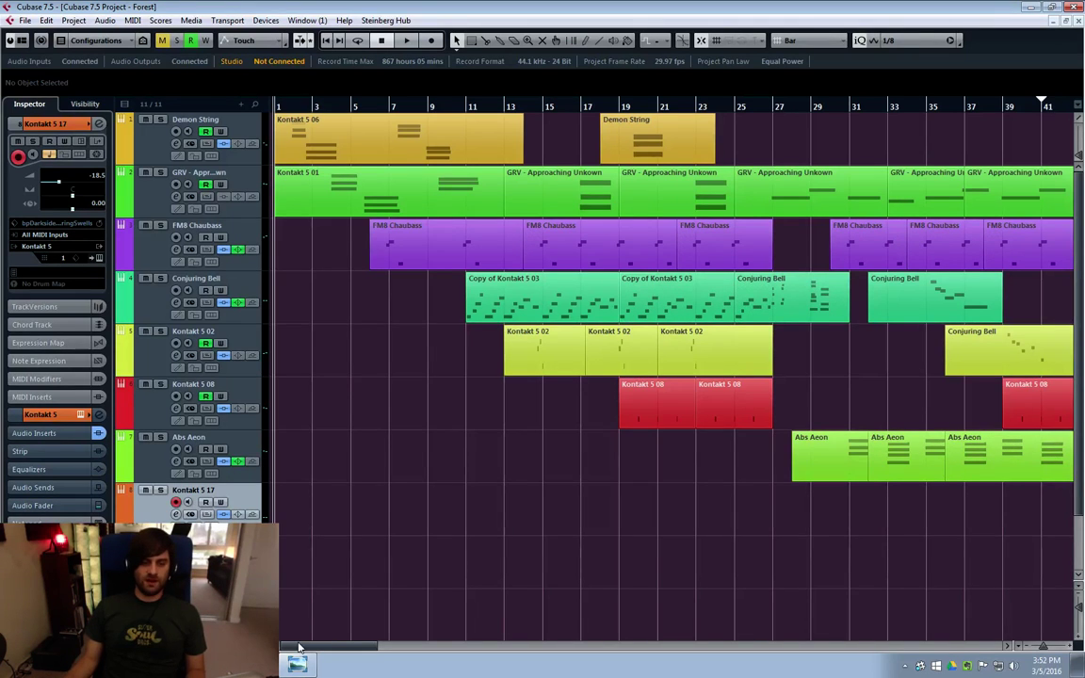
pyautogui.moveTo(300, 647); pyautogui.dragTo(335, 648)
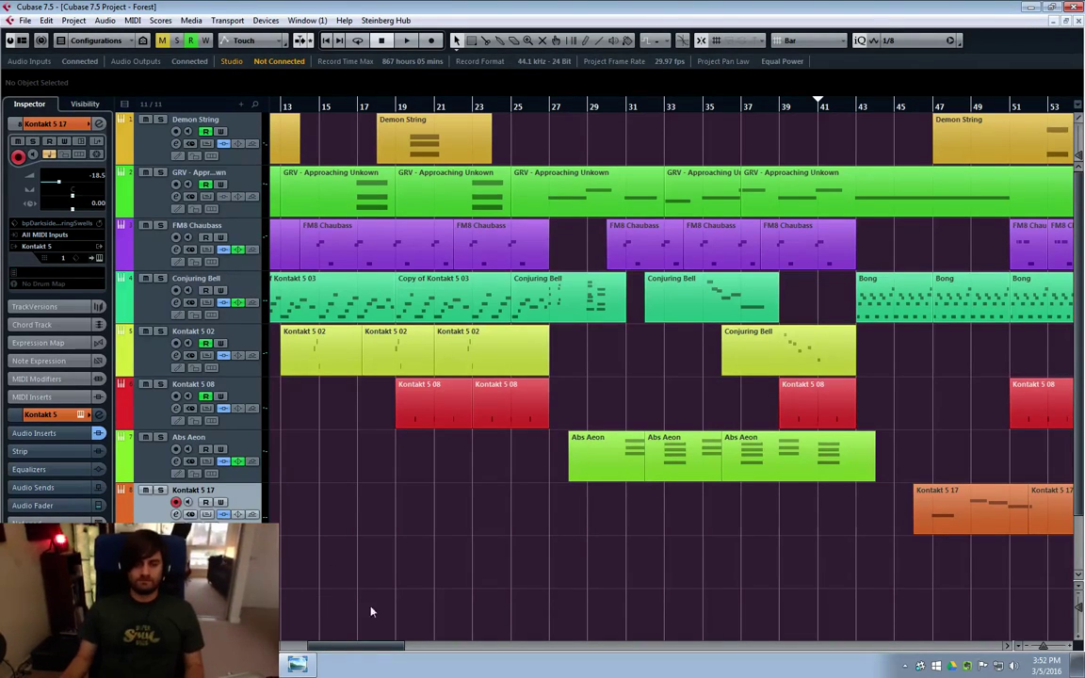
pyautogui.moveTo(322, 650); pyautogui.dragTo(382, 650)
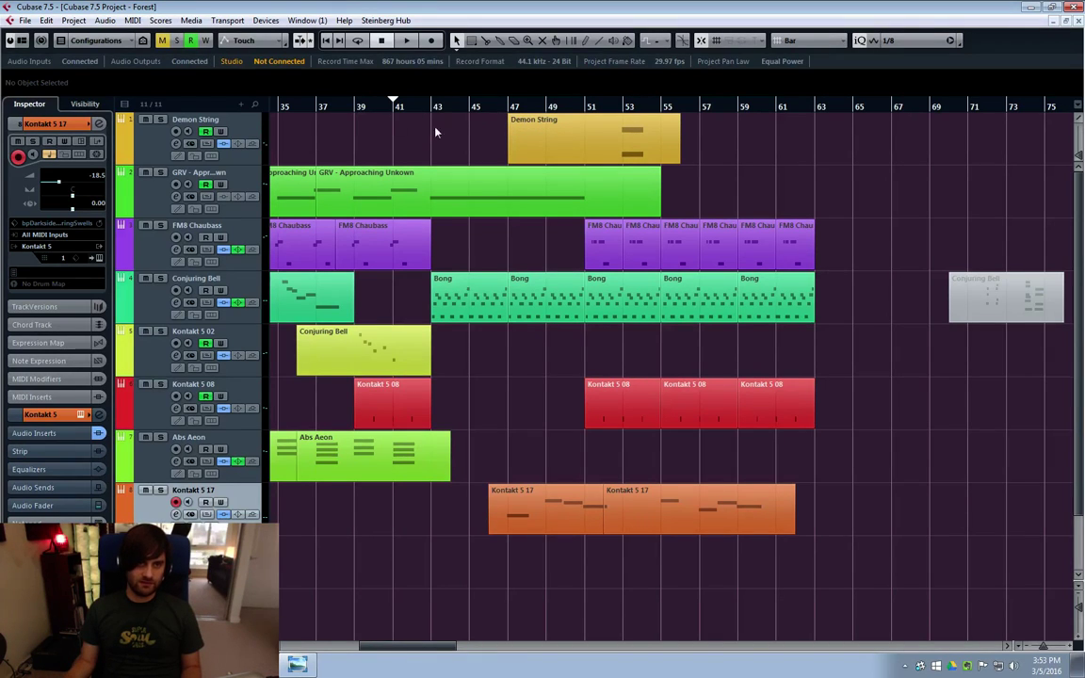
pyautogui.moveTo(851, 205); pyautogui.dragTo(861, 243)
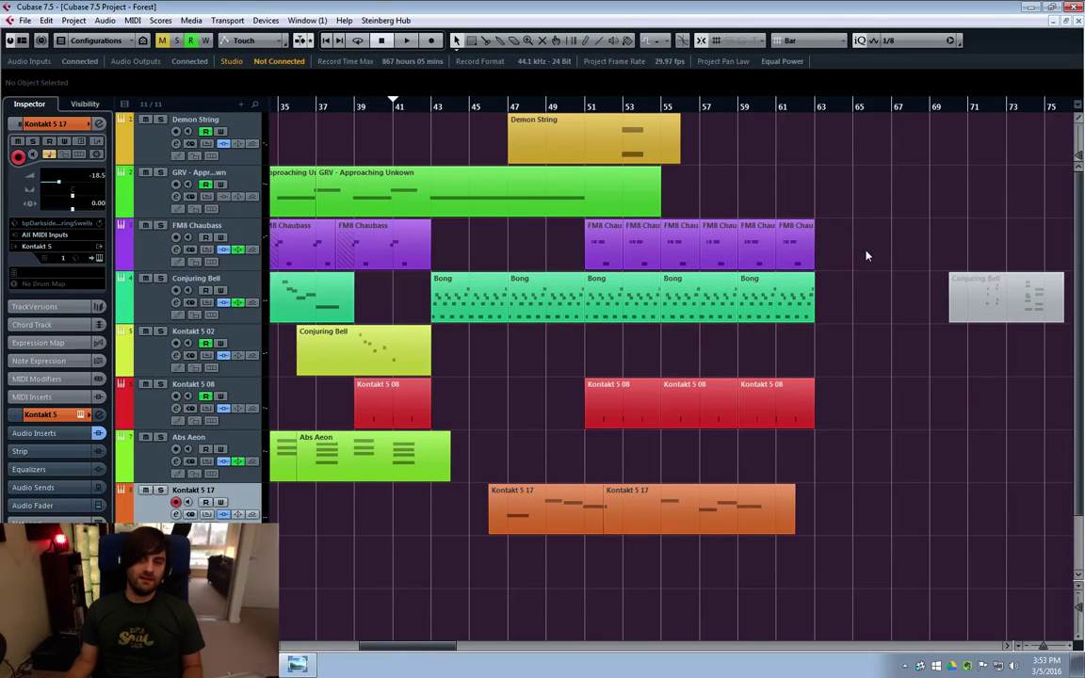
# Set the project cursor to bar 43, select the Kontakt 5 03 track, and start playback
pyautogui.click(401, 112)
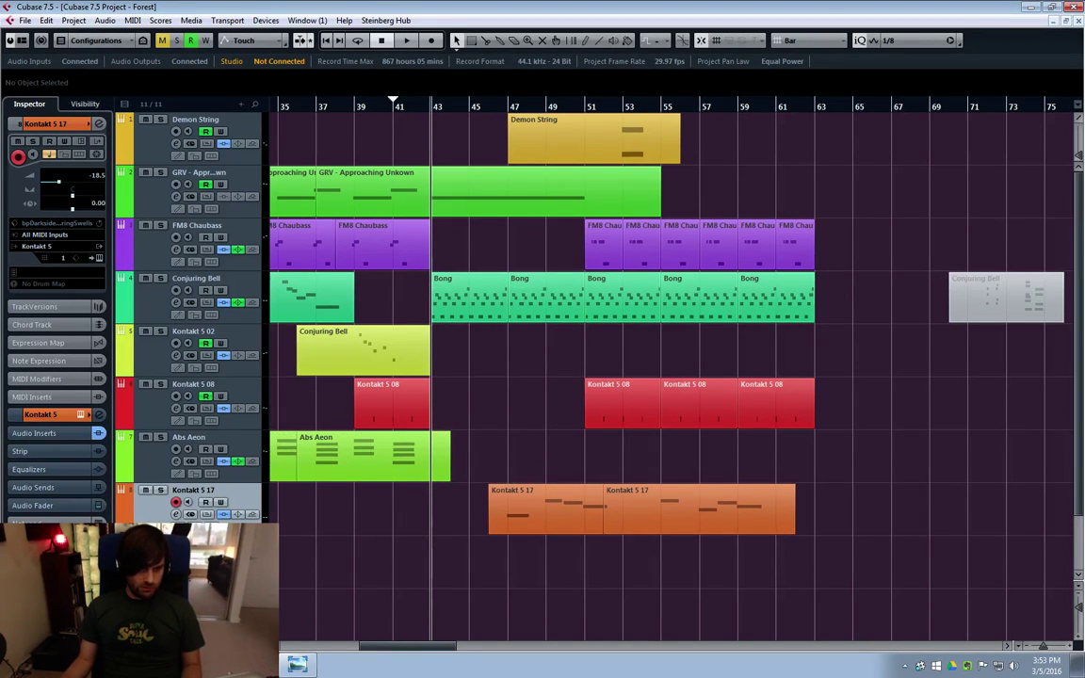
pyautogui.press('Down')
pyautogui.press('Down')
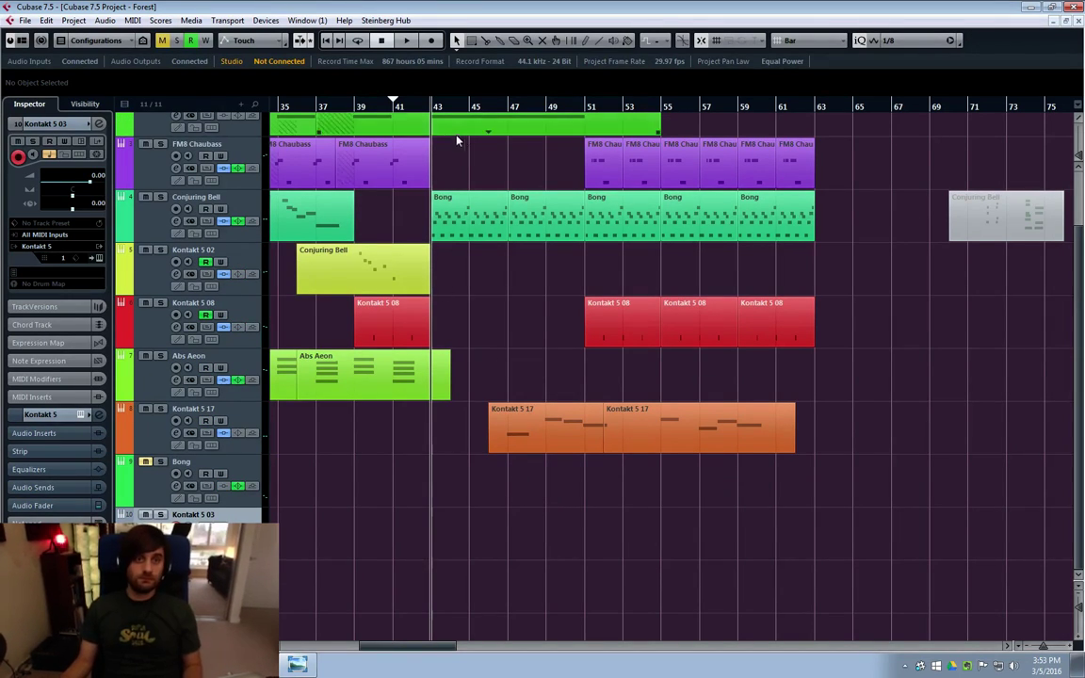
pyautogui.press('space')
pyautogui.press('space')
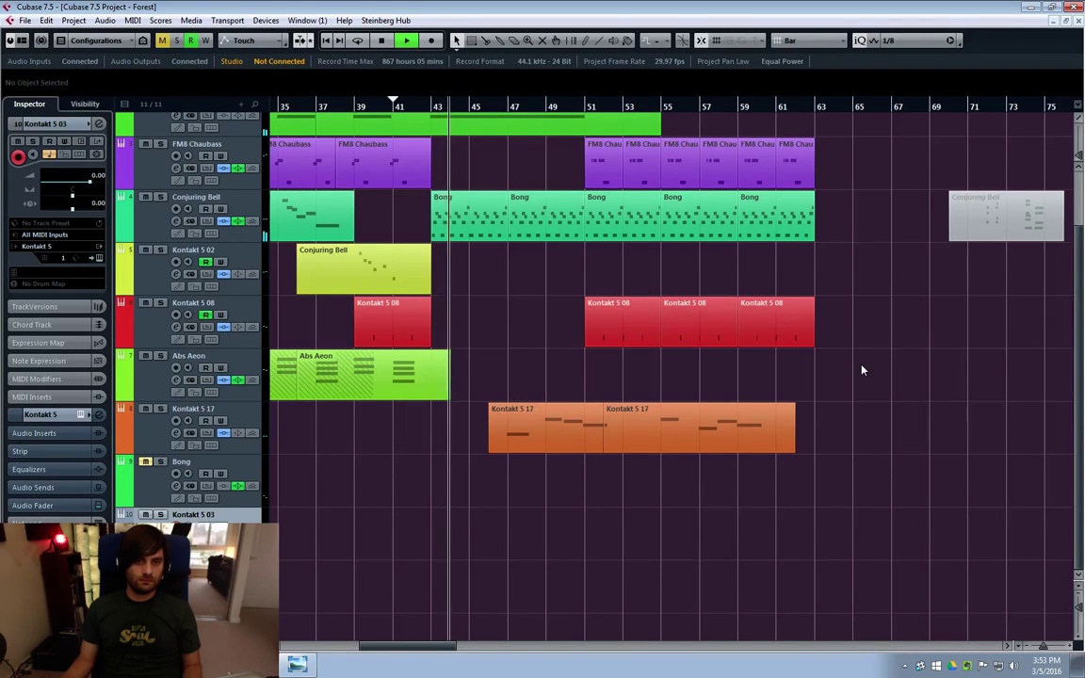
pyautogui.scroll(2, 862, 368)
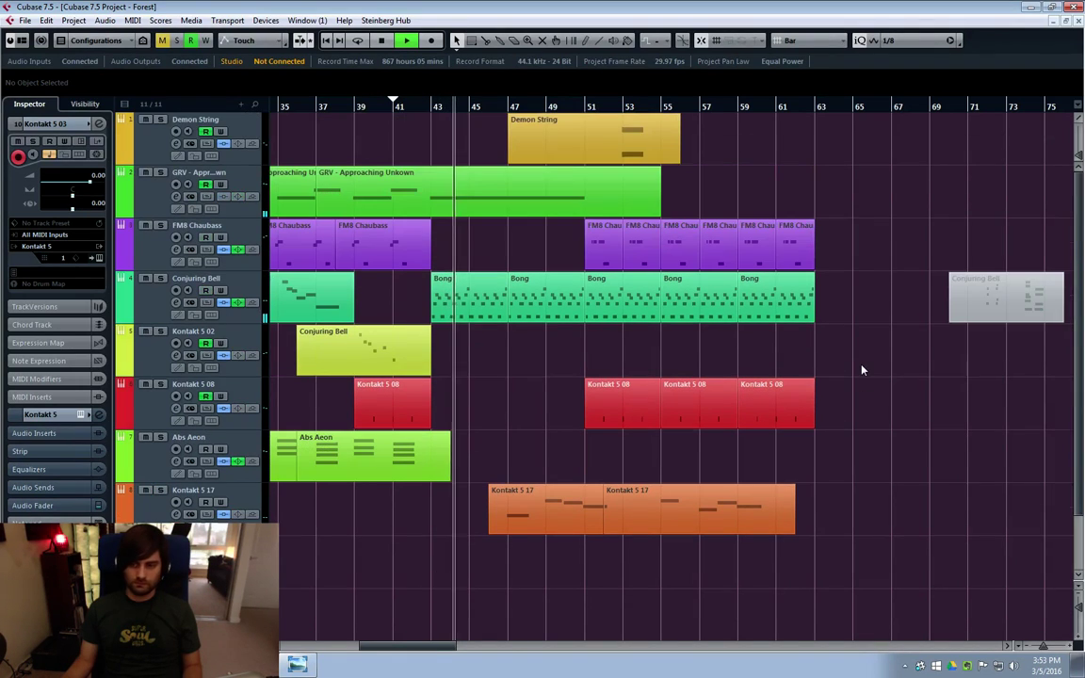
# Listen to the passage through to about bar 65 and stop playback
pyautogui.click(808, 417)
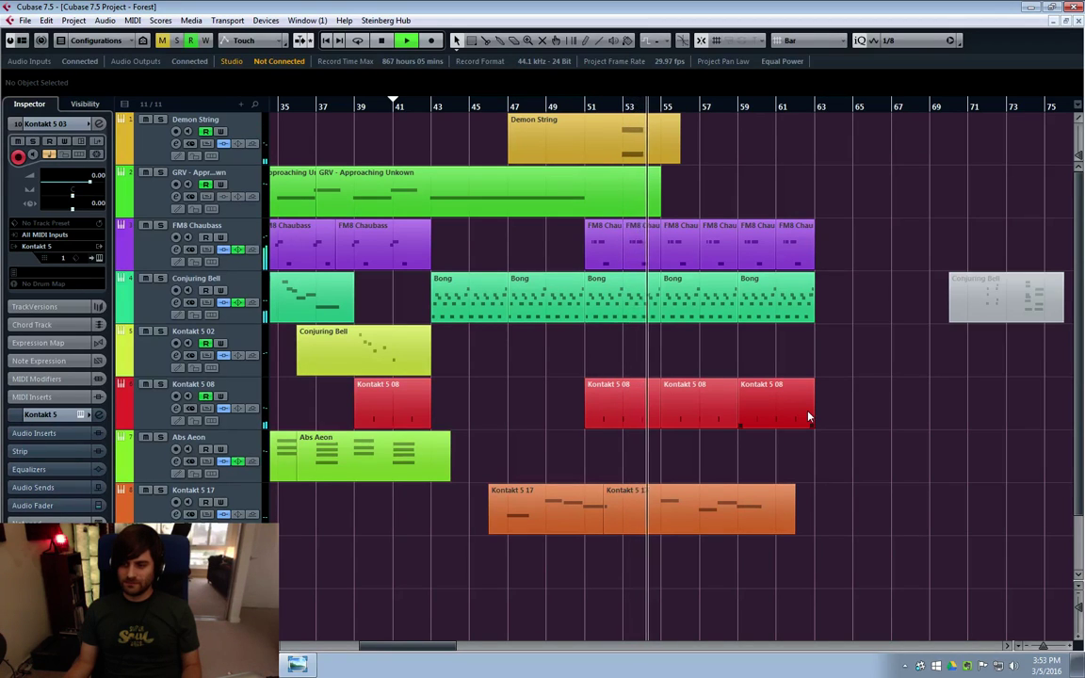
pyautogui.click(839, 423)
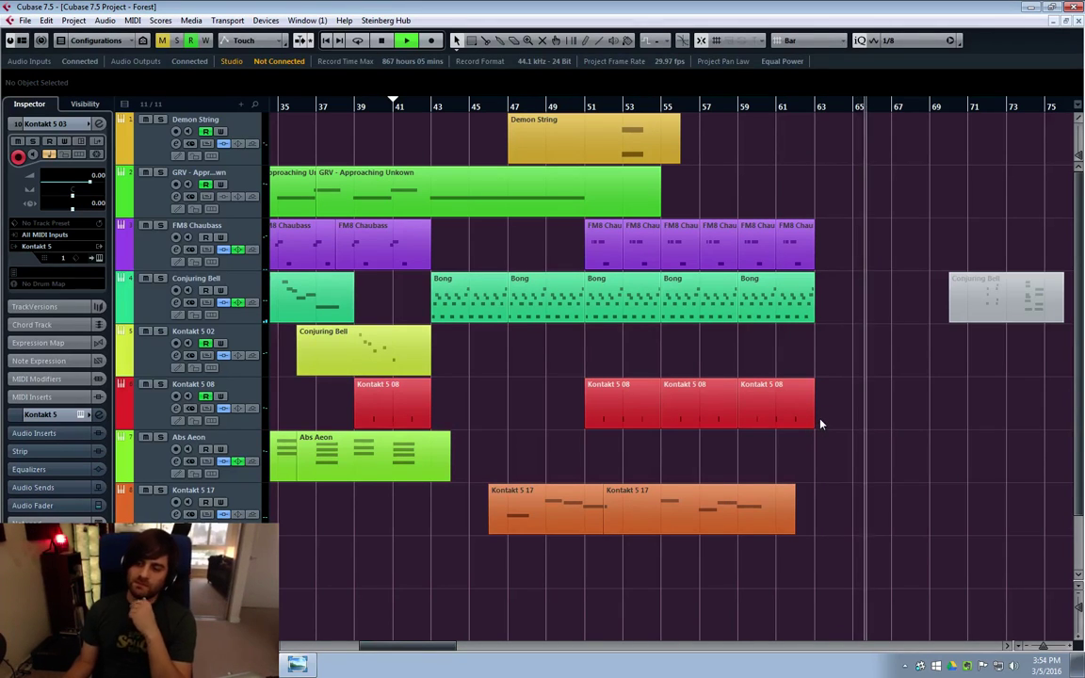
pyautogui.press('space')
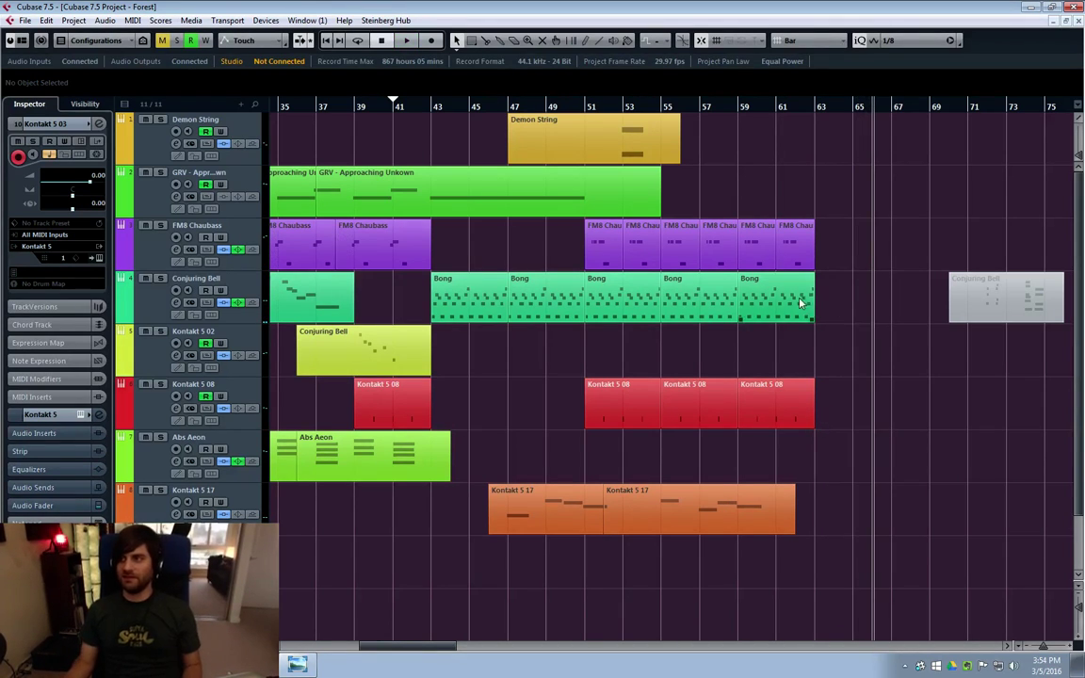
pyautogui.click(430, 106)
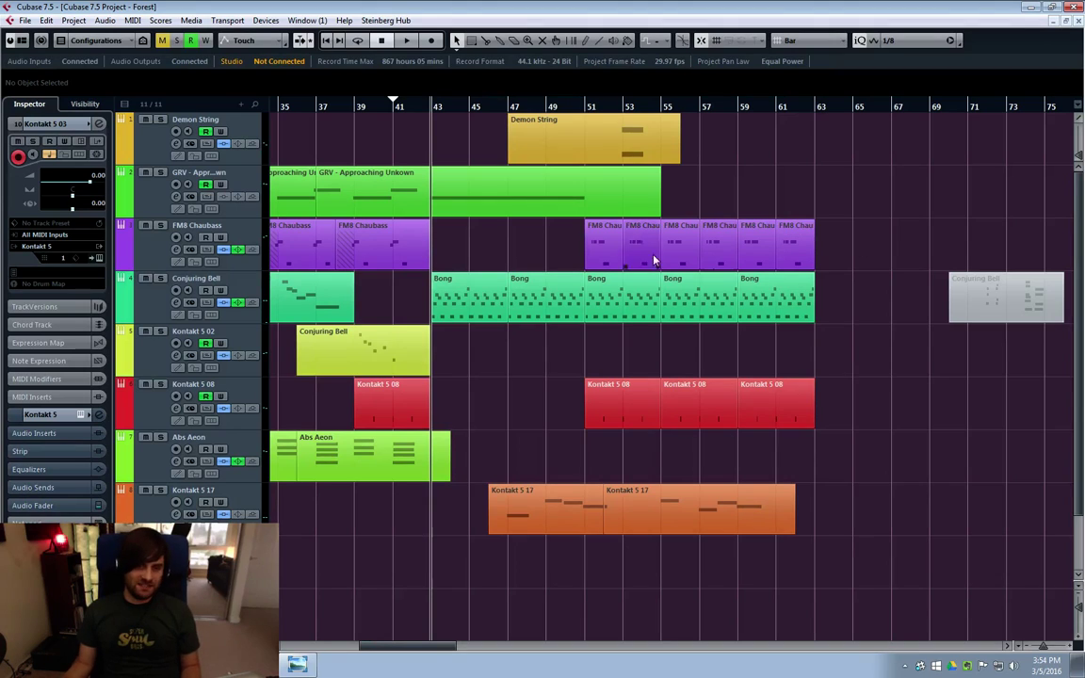
pyautogui.moveTo(533, 367); pyautogui.dragTo(533, 273)
pyautogui.click(480, 224)
pyautogui.moveTo(522, 348); pyautogui.dragTo(894, 390)
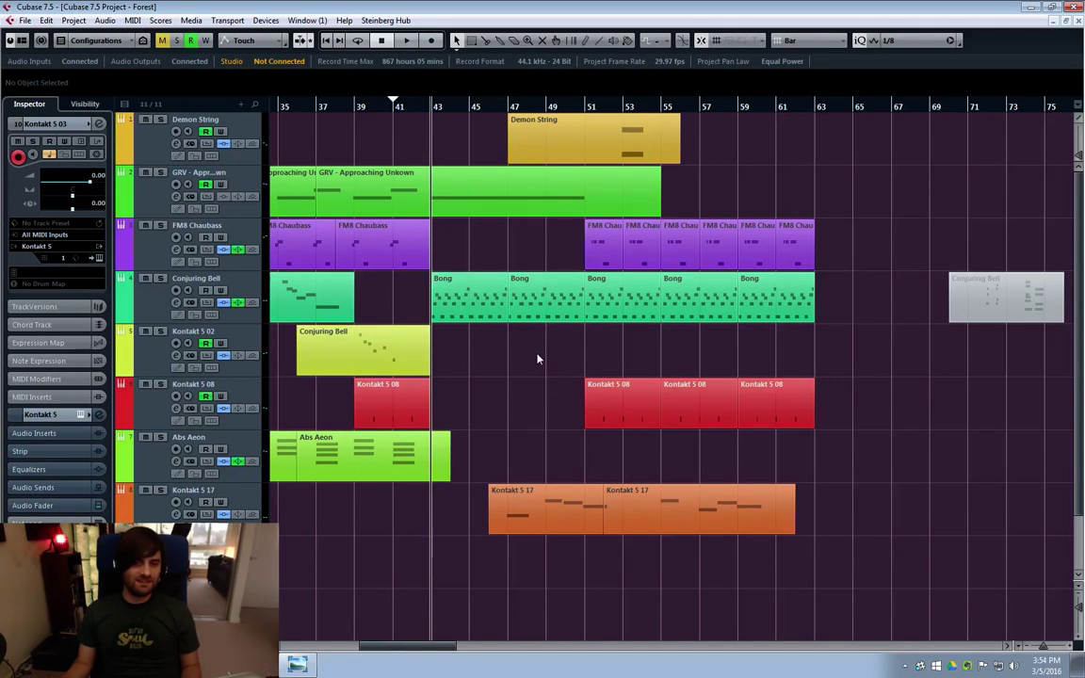
pyautogui.click(354, 103)
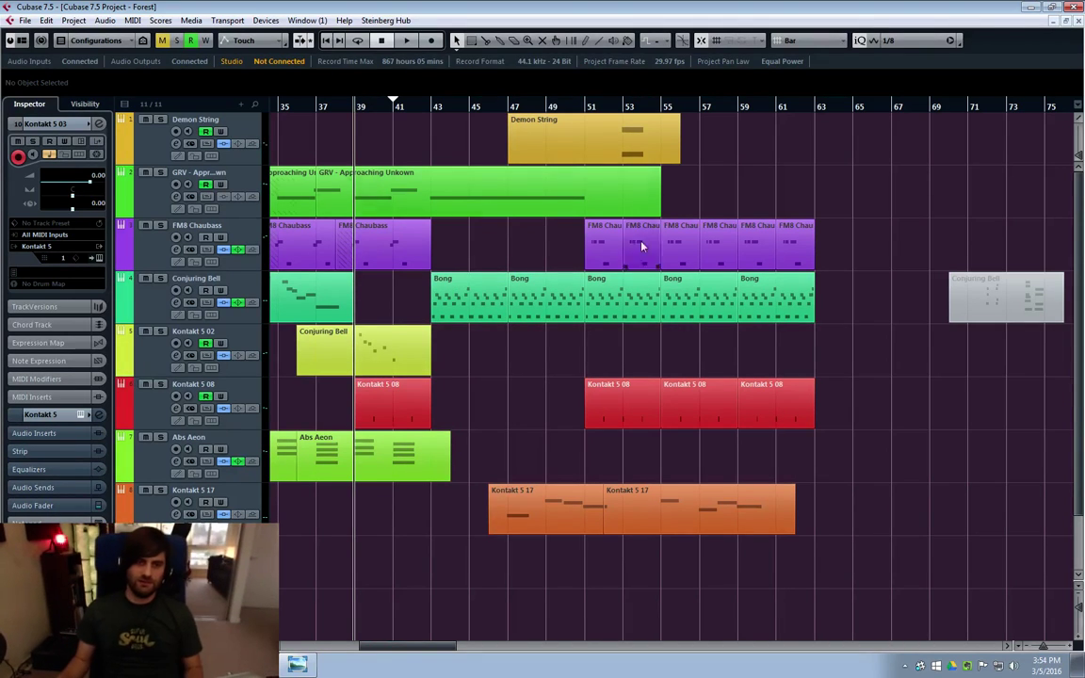
pyautogui.moveTo(387, 647); pyautogui.dragTo(354, 652)
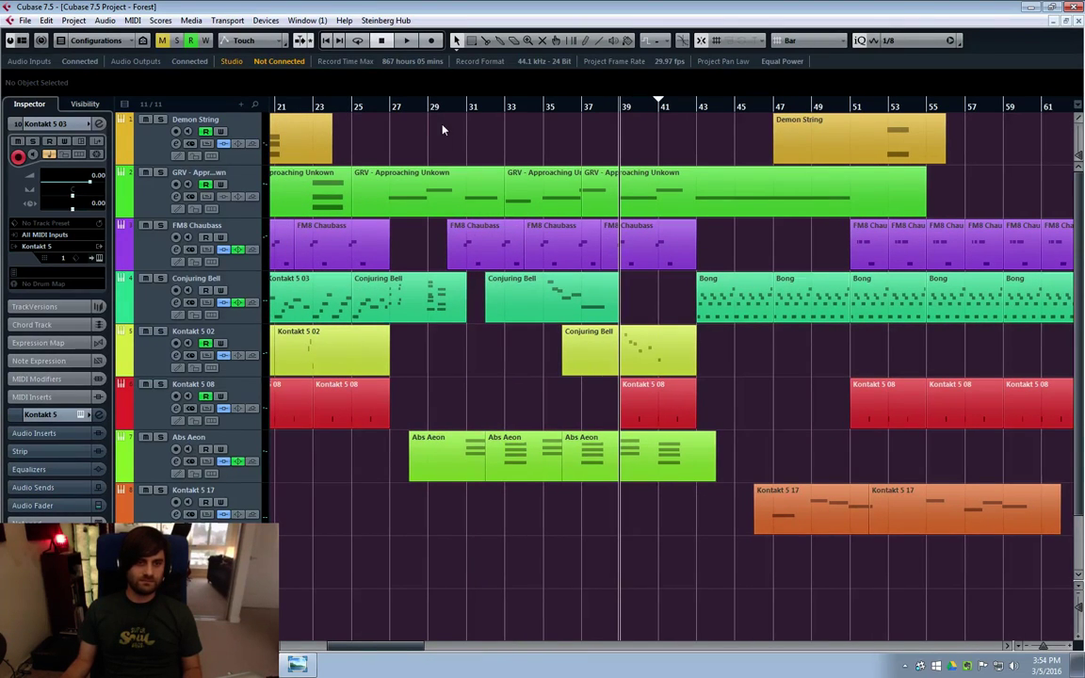
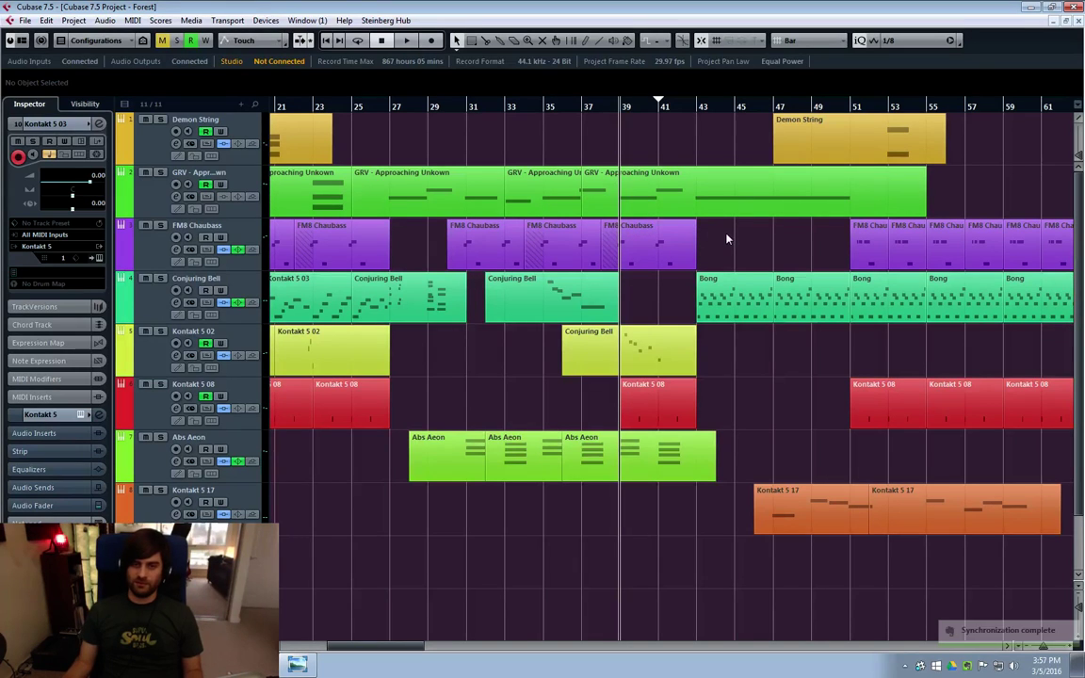
# Play the arrangement from bar 43 and look over the tracks' clips while listening
pyautogui.click(648, 109)
pyautogui.click(662, 110)
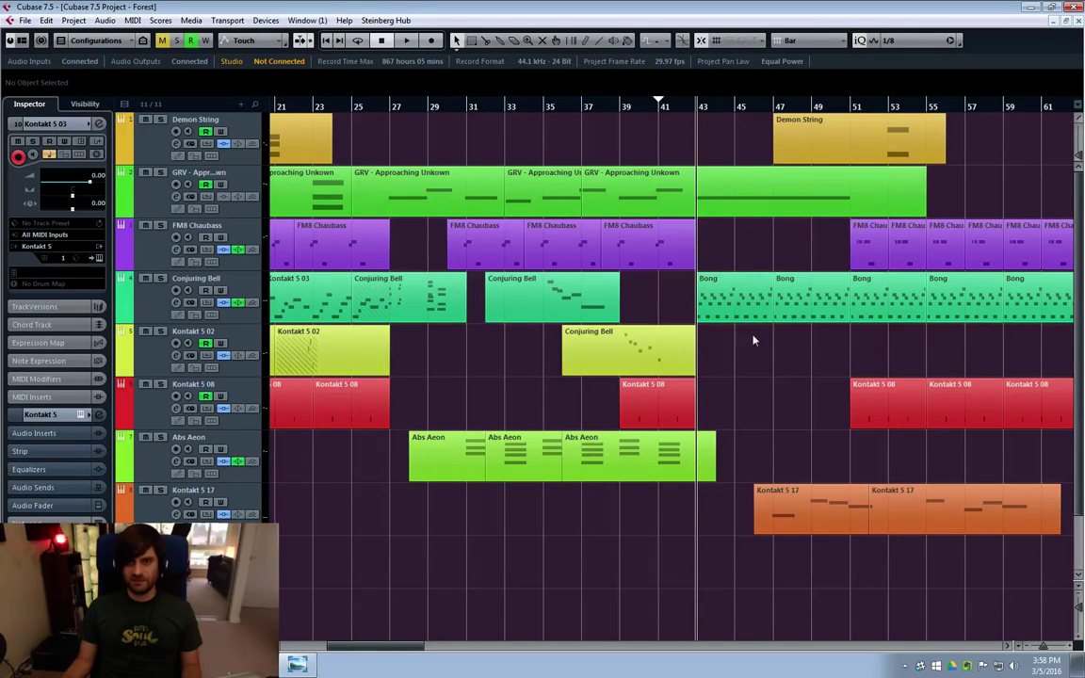
pyautogui.moveTo(351, 651); pyautogui.dragTo(361, 650)
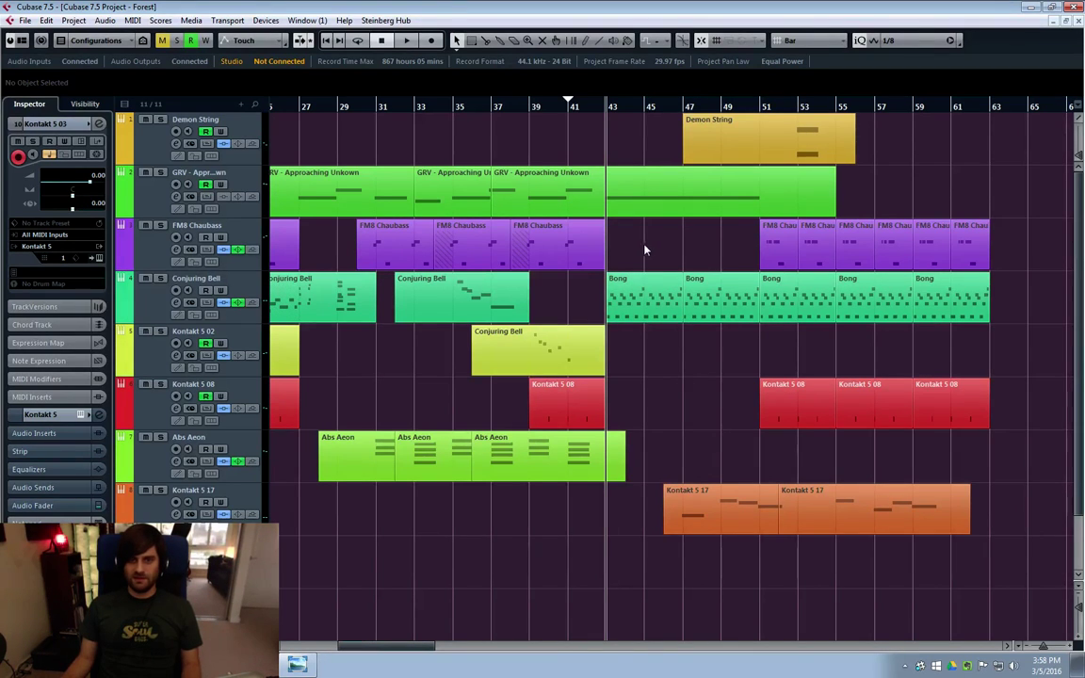
pyautogui.press('space')
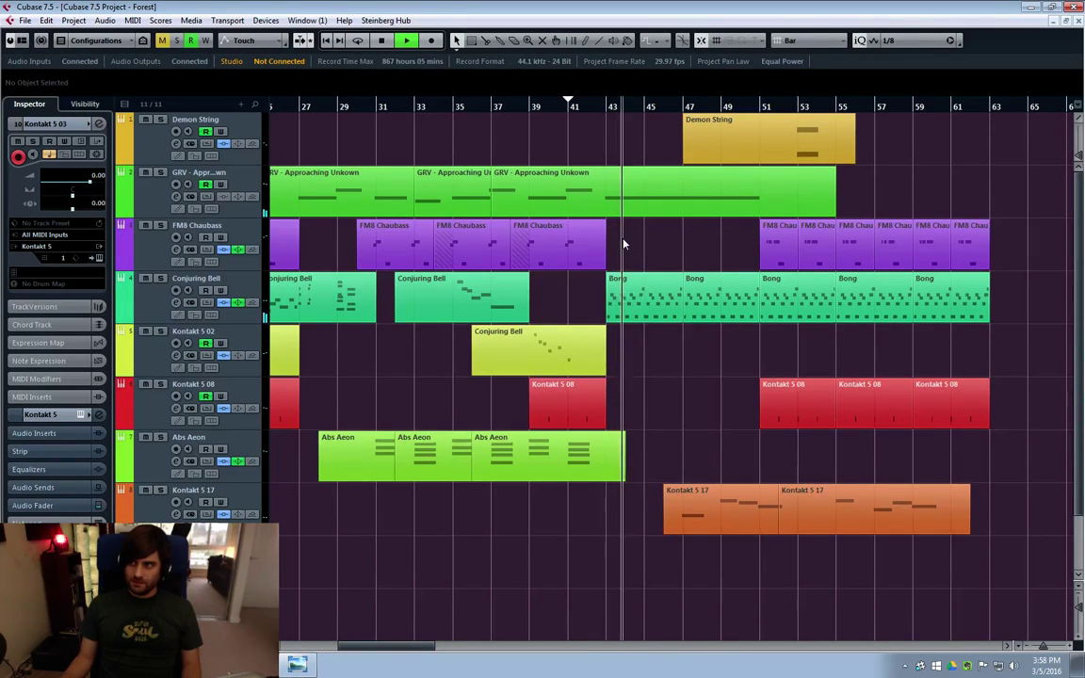
pyautogui.press('f')
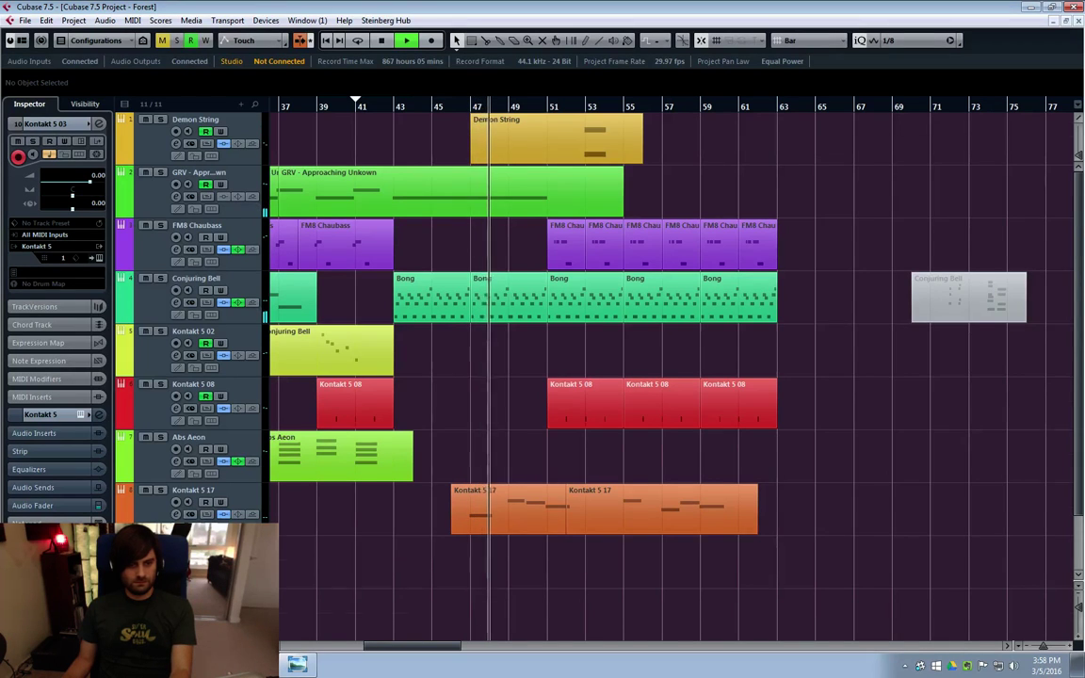
pyautogui.scroll(-2, 166, 481)
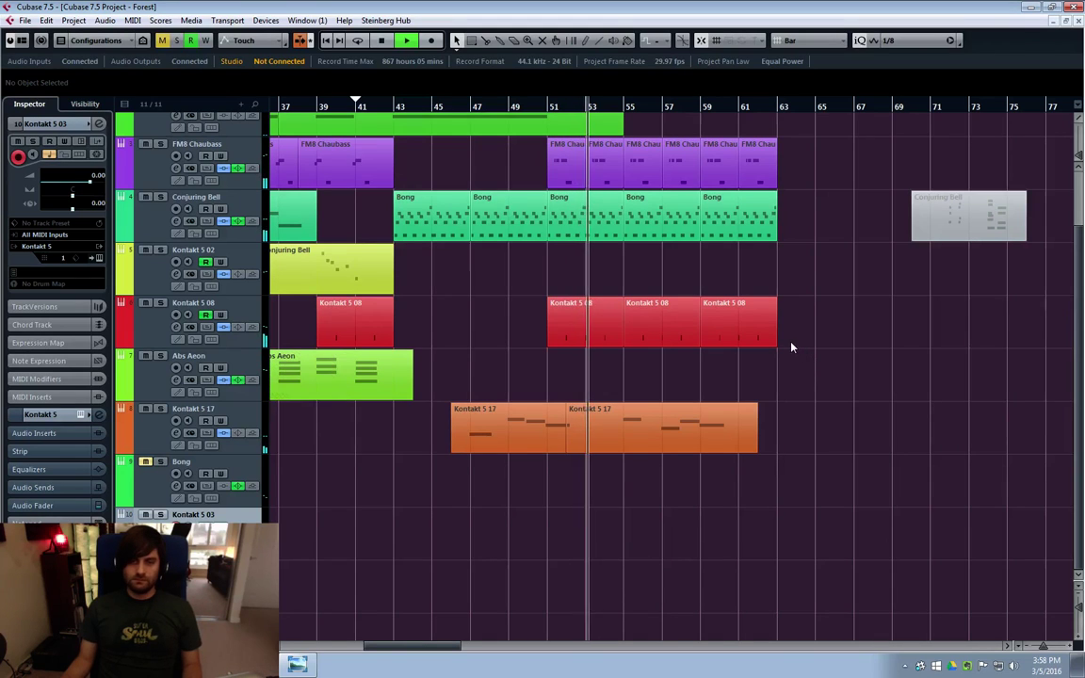
pyautogui.scroll(2, 827, 347)
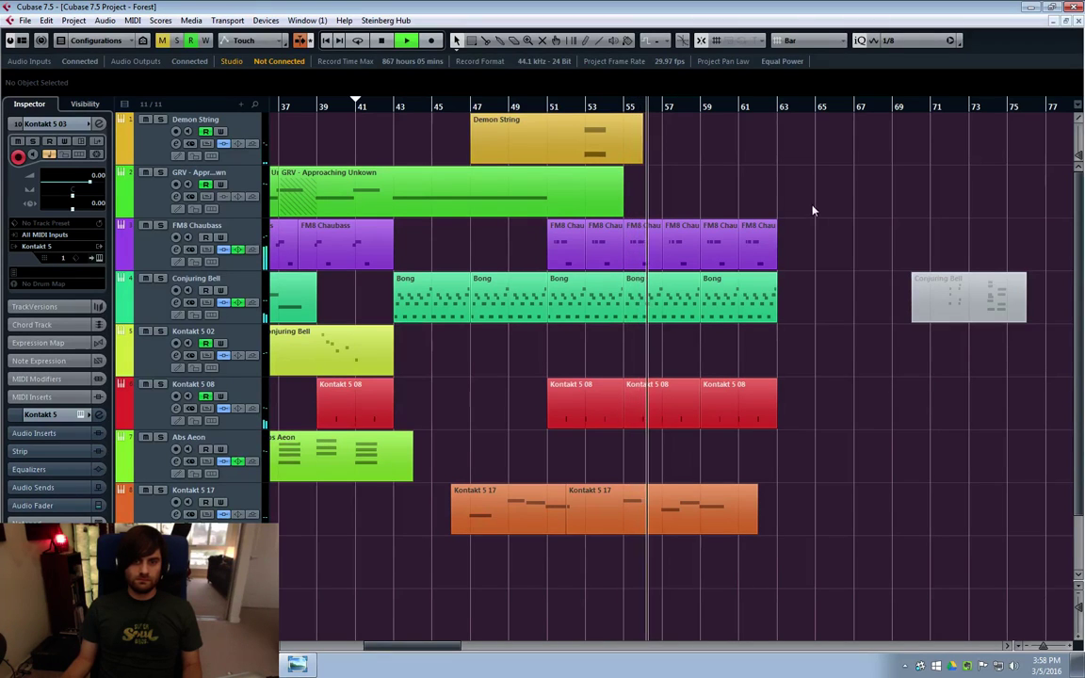
# Mute the Kontakt 5 08 clip at bar 51 and delete that track's volume automation points from bar 51 to 63
pyautogui.click(593, 400)
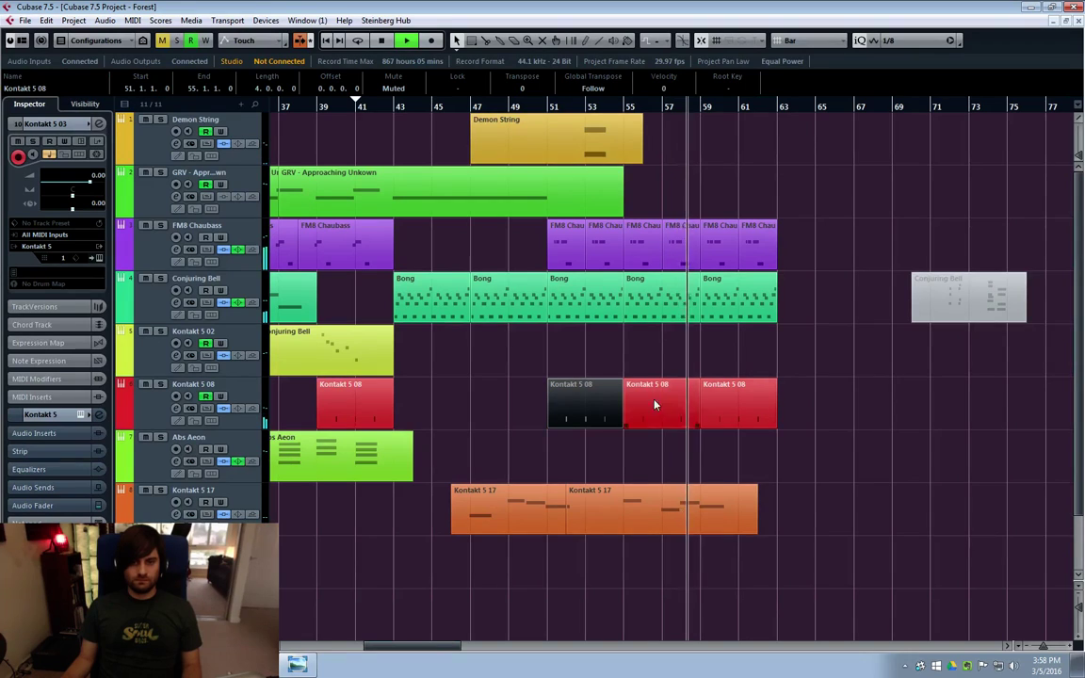
pyautogui.click(128, 425)
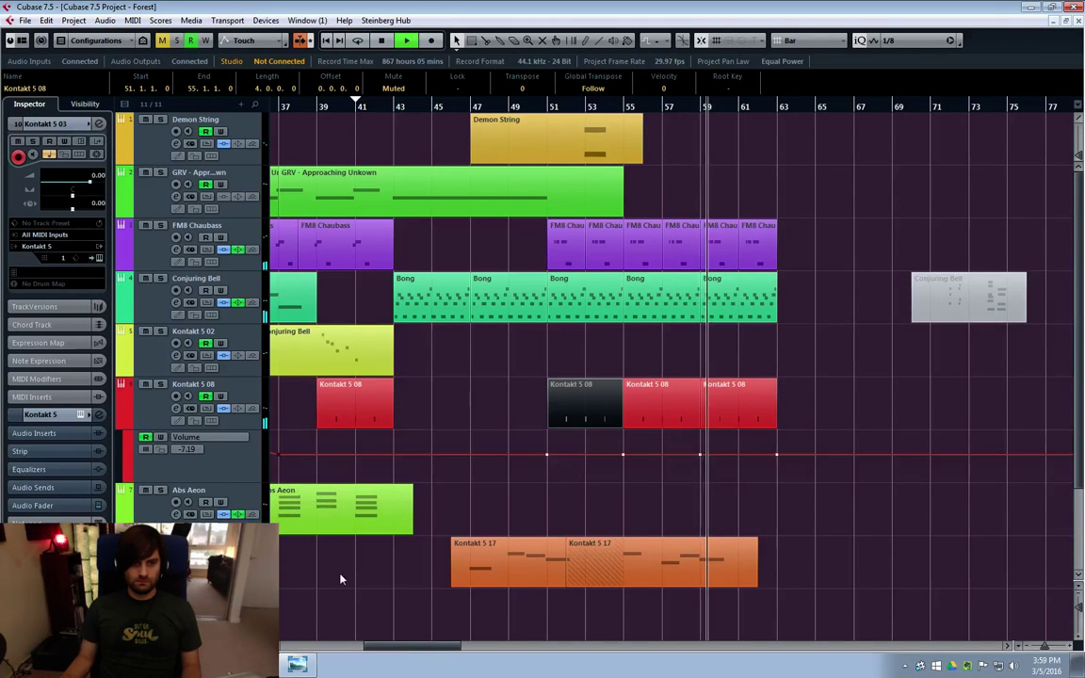
pyautogui.click(537, 453)
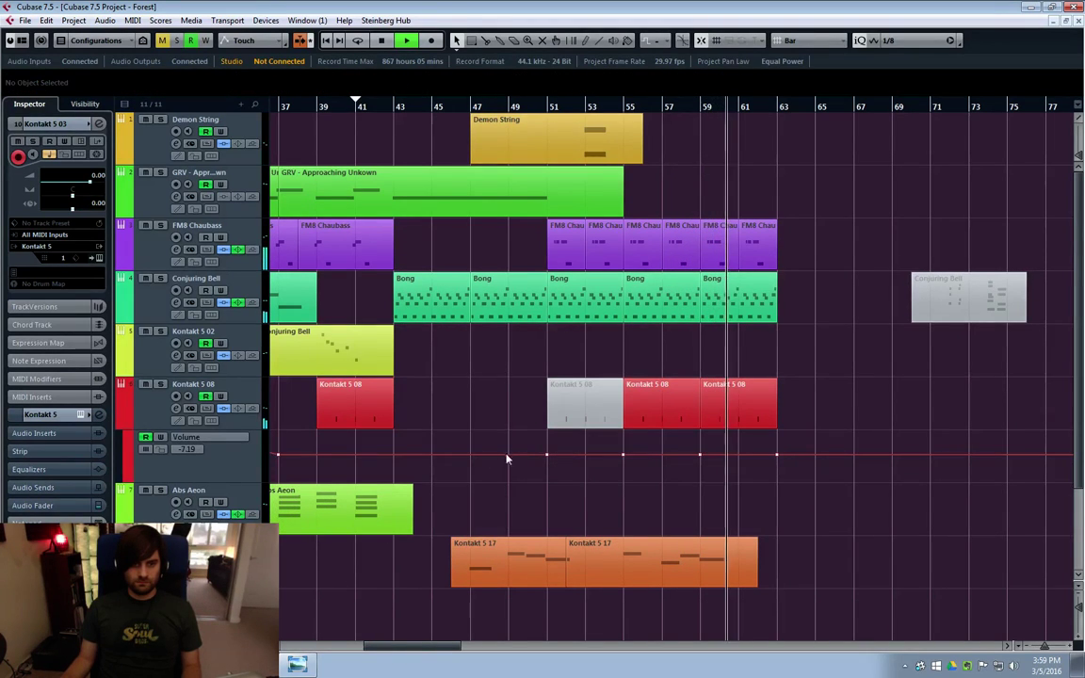
pyautogui.moveTo(540, 443); pyautogui.dragTo(836, 470)
pyautogui.press('Delete')
pyautogui.click(393, 496)
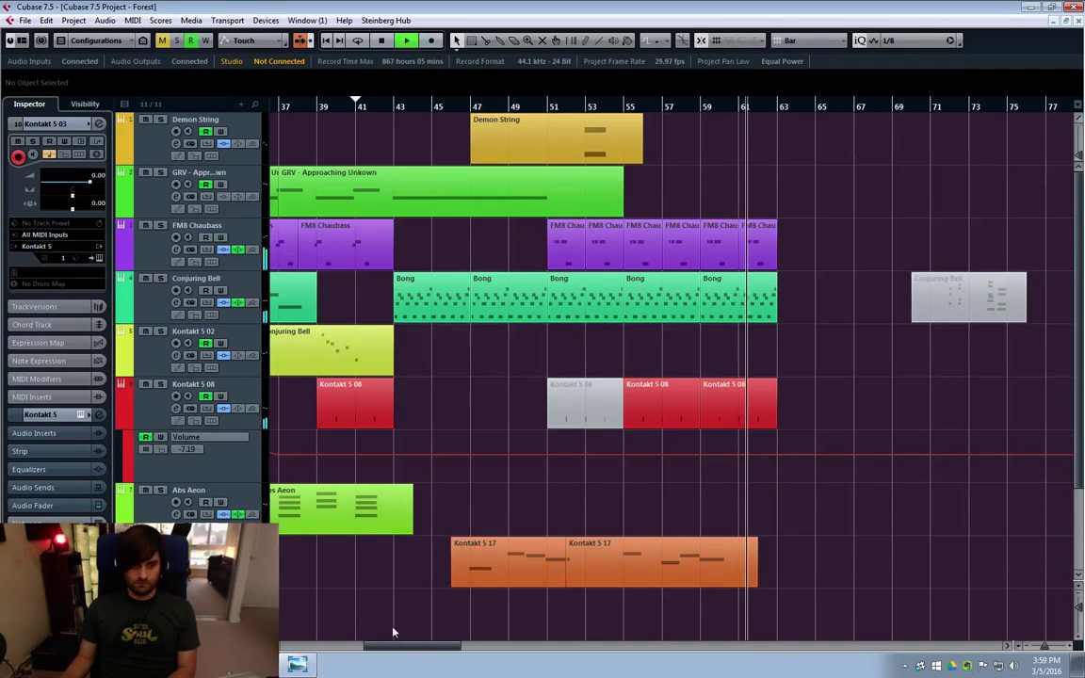
# Copy the Demon String clip so the duplicate starts at bar 55, directly after the original
pyautogui.hscroll(-3, 352, 563)
pyautogui.click(718, 146)
pyautogui.moveTo(718, 146); pyautogui.dragTo(870, 146)
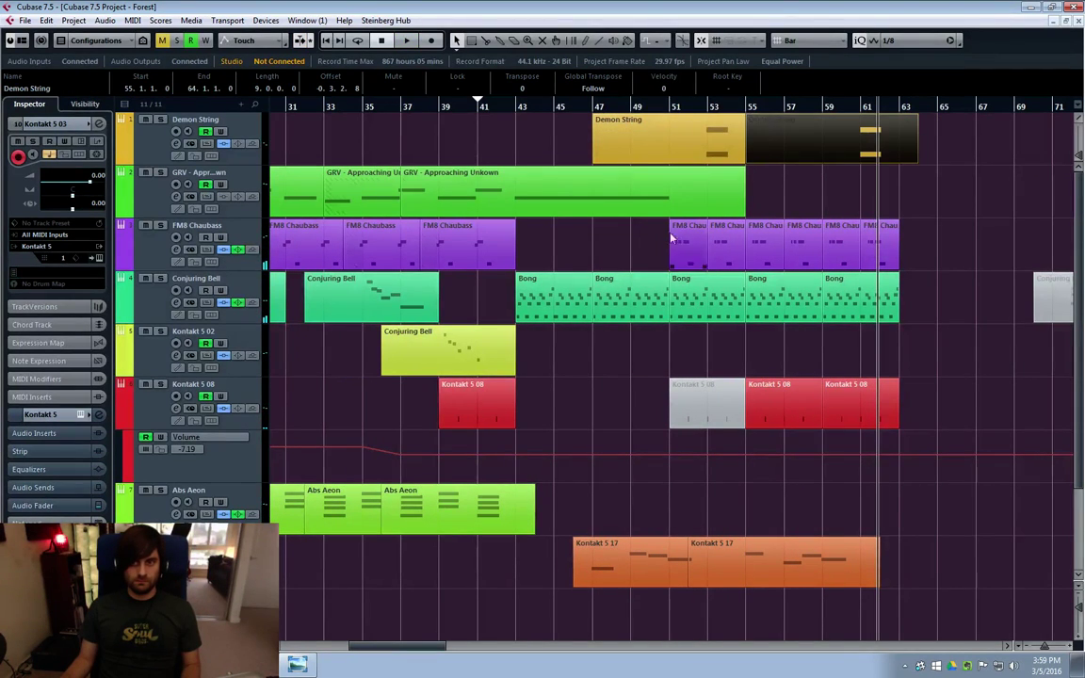
# Raise the Kontakt 5 08 volume automation point at bar 37 to -5.40, play from about bar 40, and hide the automation lane
pyautogui.click(400, 457)
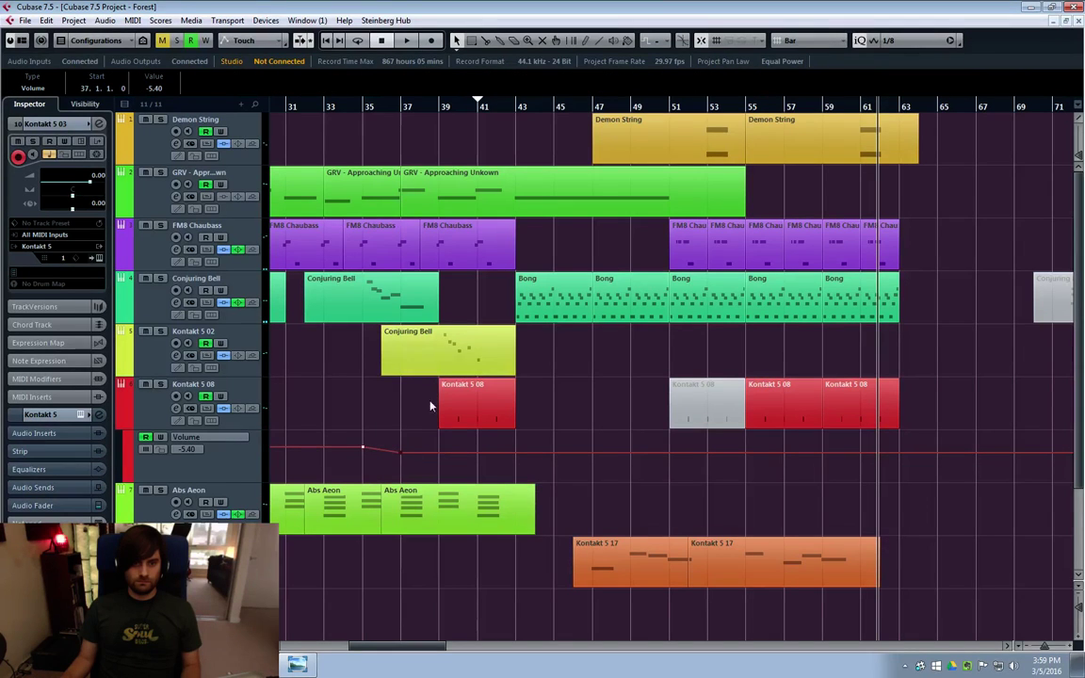
pyautogui.click(461, 119)
pyautogui.press('space')
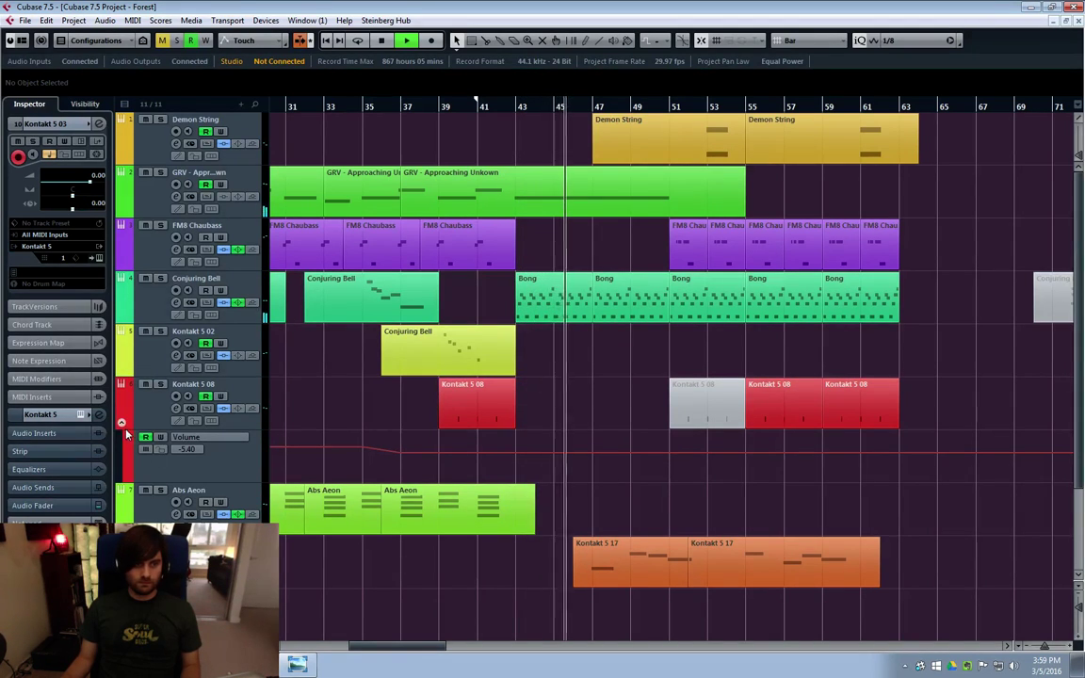
pyautogui.click(122, 425)
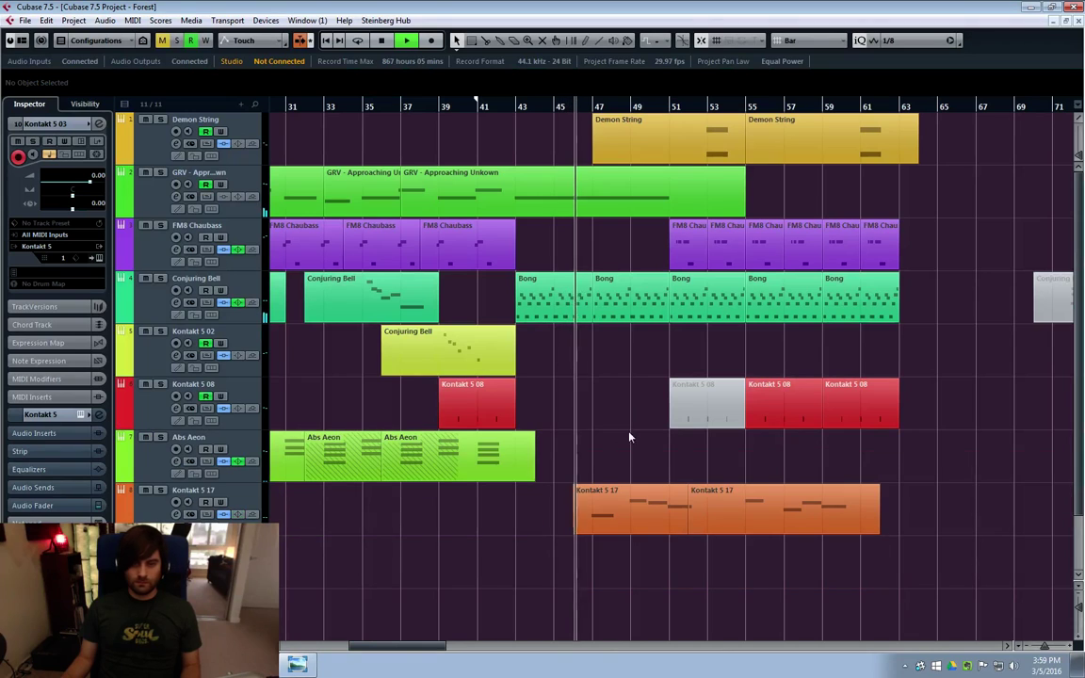
# Delete the muted Kontakt 5 08 clip at bar 51, and listen through to bar 63 before stopping playback
pyautogui.click(676, 415)
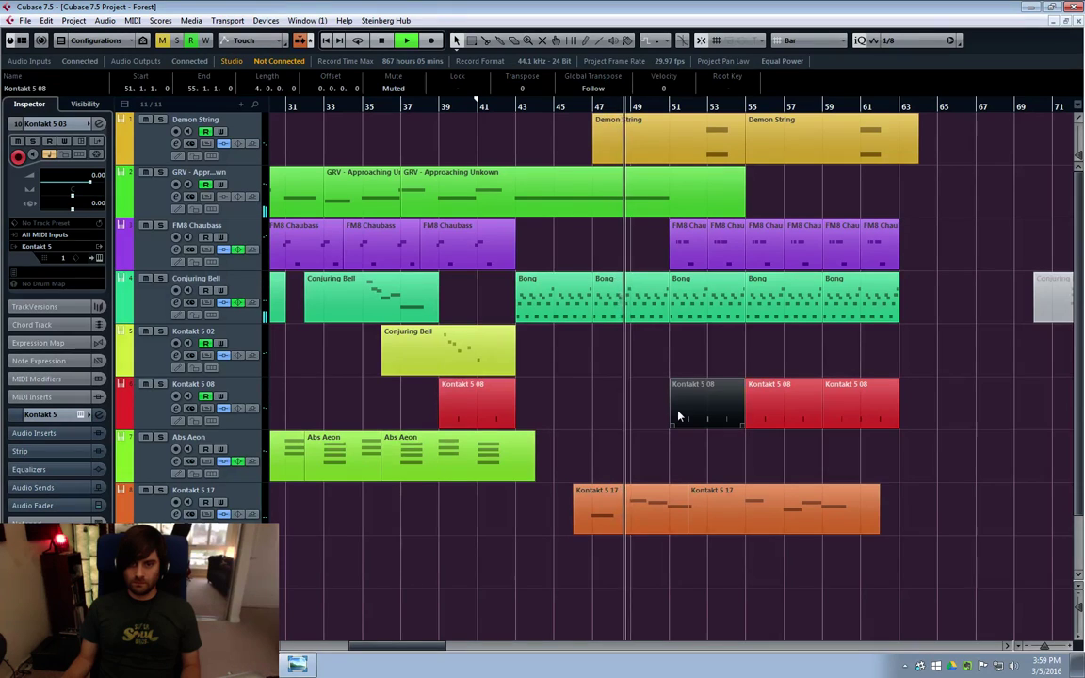
pyautogui.press('Delete')
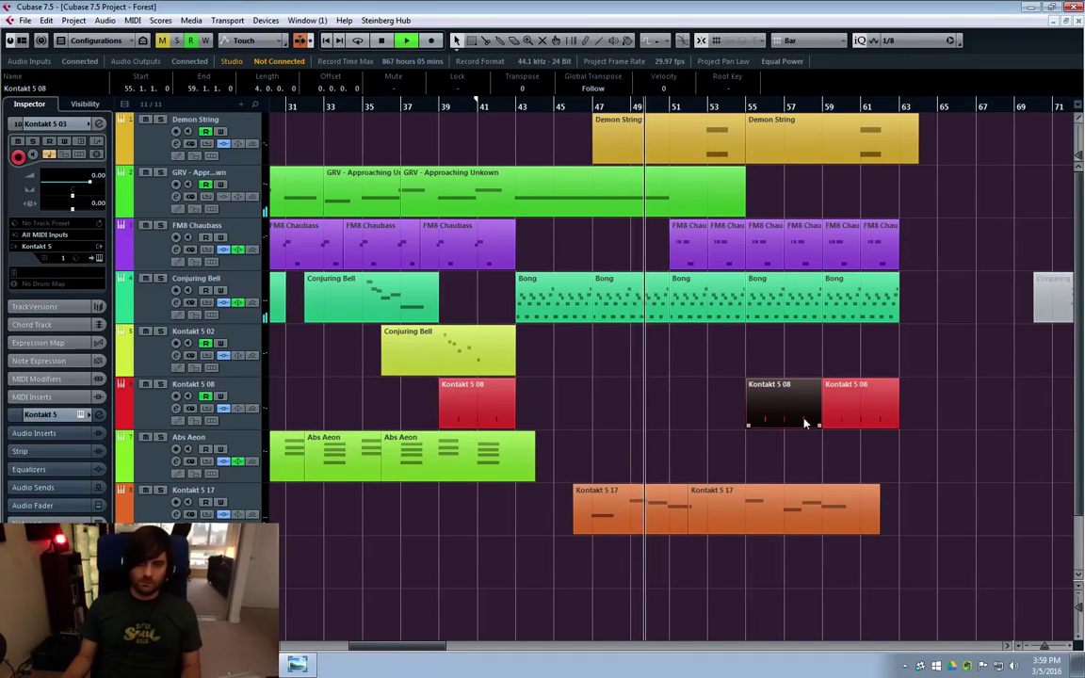
pyautogui.click(953, 435)
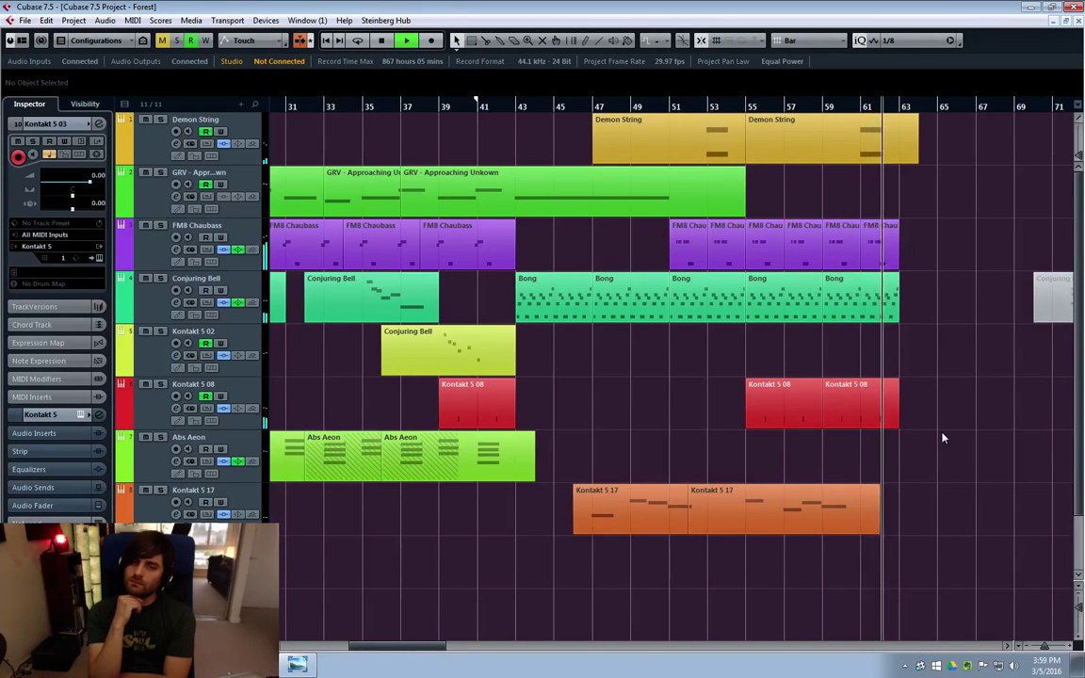
pyautogui.press('space')
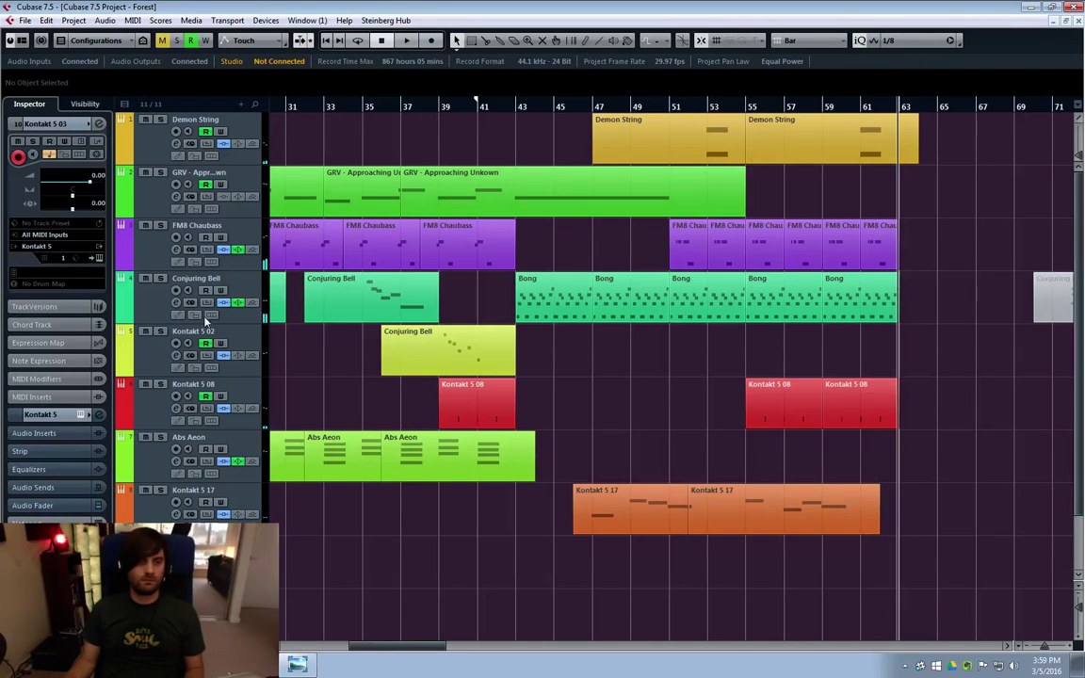
# Copy a four-bar Bong clip onto the Kontakt 5 02 track at bar 55 and open the copy in the Key Editor
pyautogui.click(153, 350)
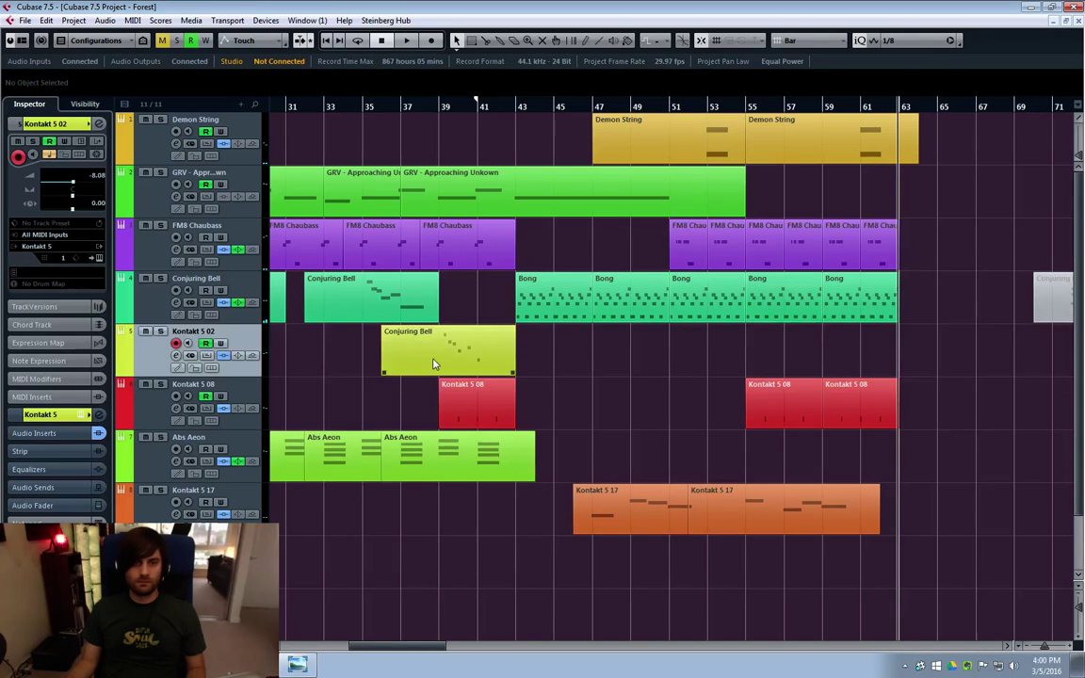
pyautogui.click(829, 292)
pyautogui.hotkey('ctrl', 'd')
pyautogui.moveTo(938, 307); pyautogui.dragTo(759, 360)
pyautogui.doubleClick(759, 360)
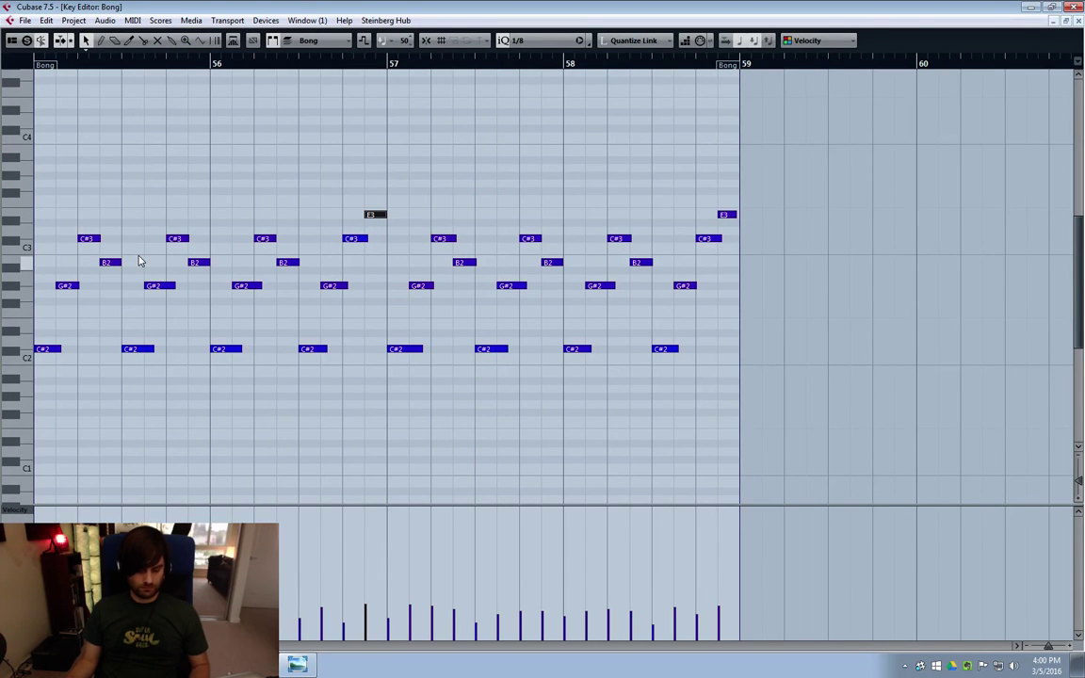
# Transpose all notes of the copied Bong clip up three octaves, close the editor, and play from about bar 54
pyautogui.hotkey('ctrl', 'a')
pyautogui.hotkey('shift', 'Up')
pyautogui.hotkey('shift', 'Up')
pyautogui.hotkey('shift', 'Up')
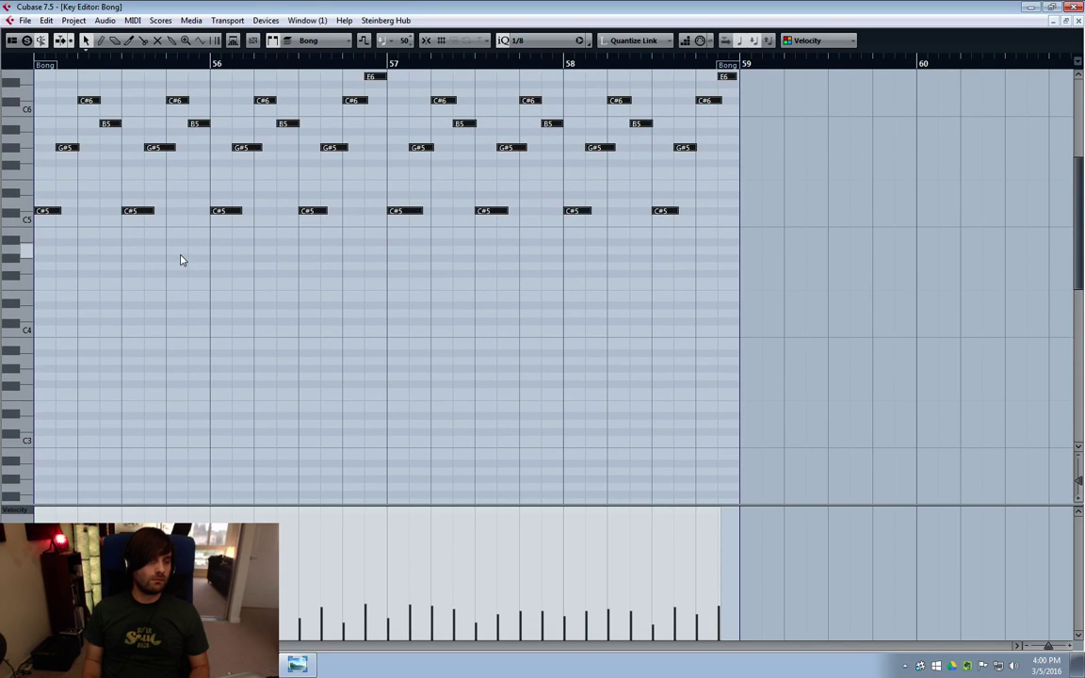
pyautogui.click(54, 212)
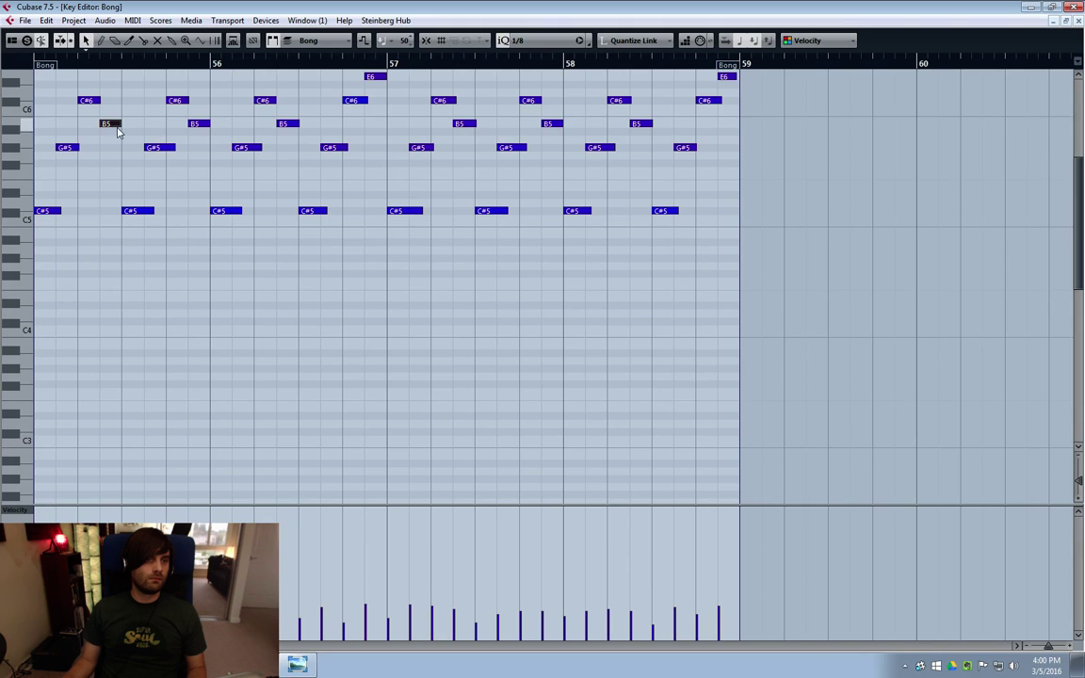
pyautogui.click(1074, 20)
pyautogui.click(727, 104)
pyautogui.press('space')
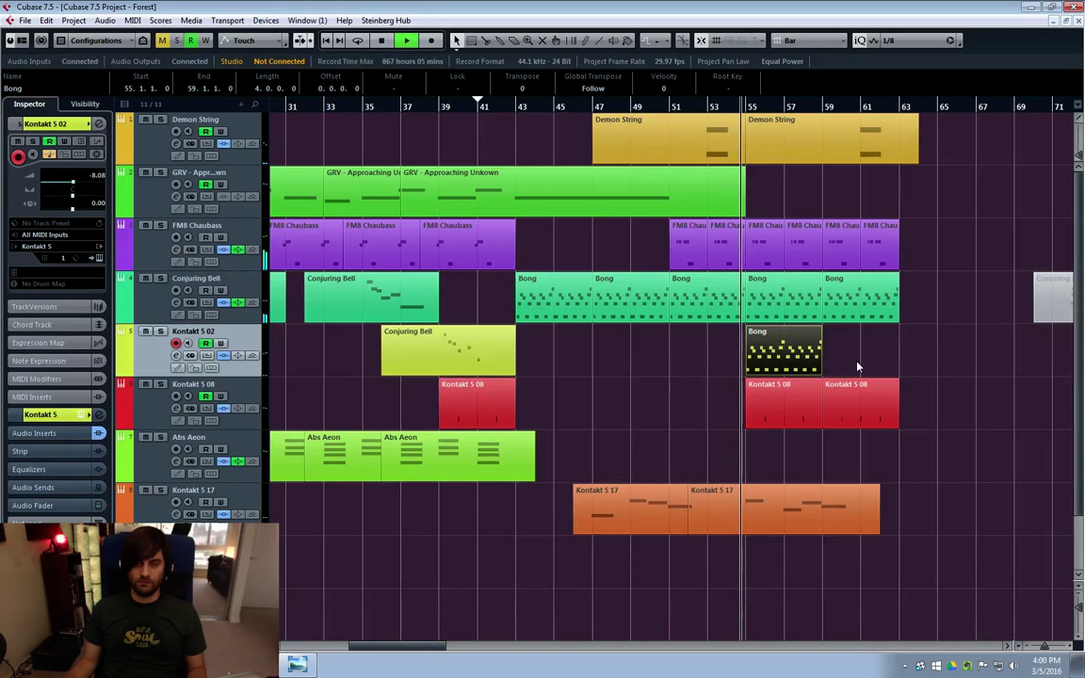
# Reopen the Kontakt 5 02 track's Bong clip in the Key Editor and shorten all of its notes together
pyautogui.click(808, 364)
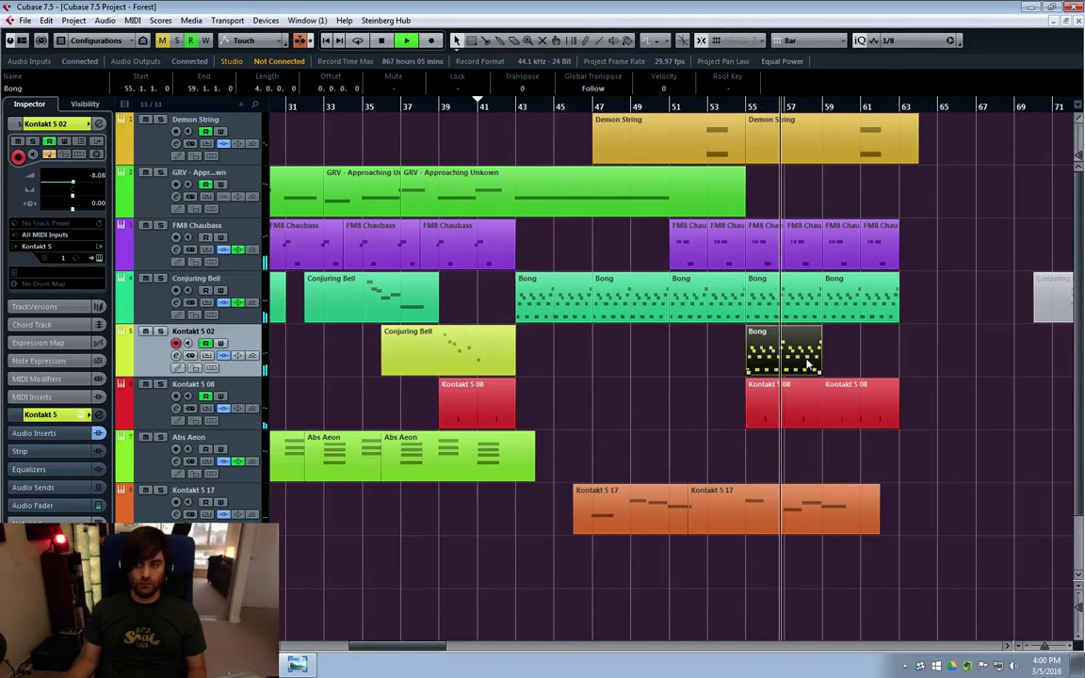
pyautogui.doubleClick(806, 363)
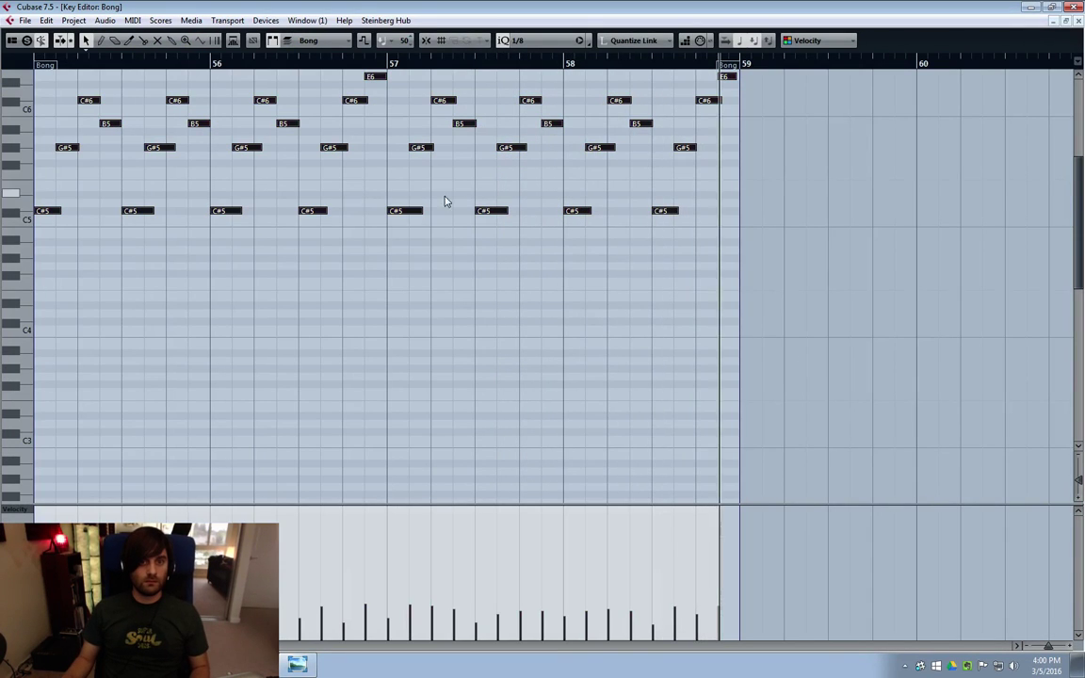
pyautogui.click(490, 210)
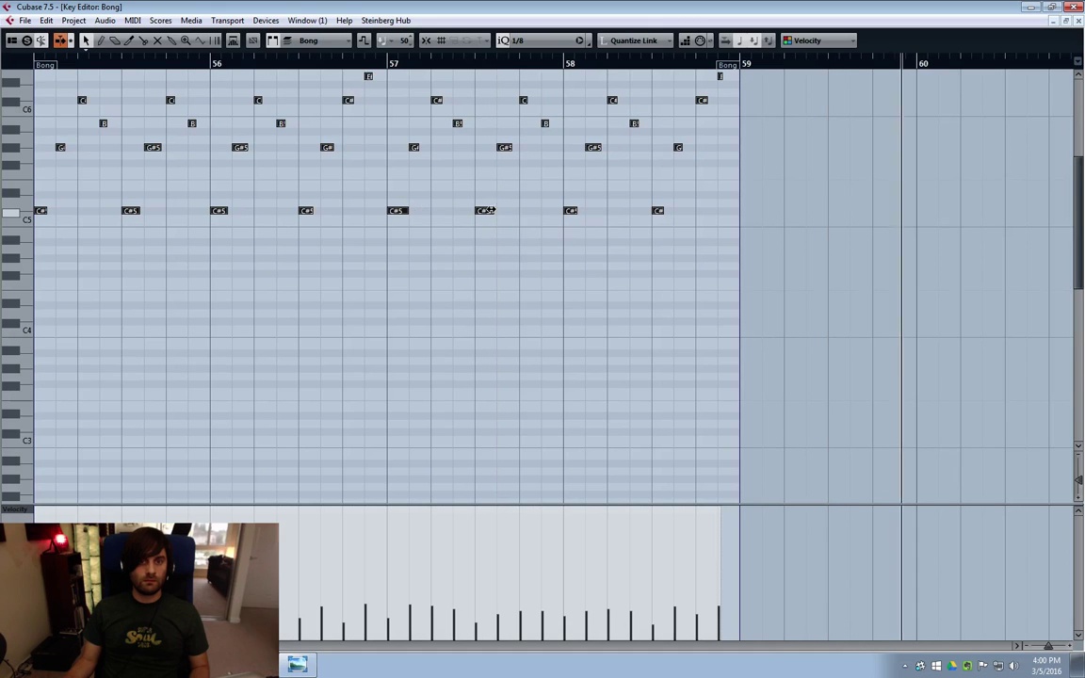
pyautogui.hotkey('ctrl', 'a')
pyautogui.keyDown('ctrl'); pyautogui.click(505, 148); pyautogui.keyUp('ctrl')
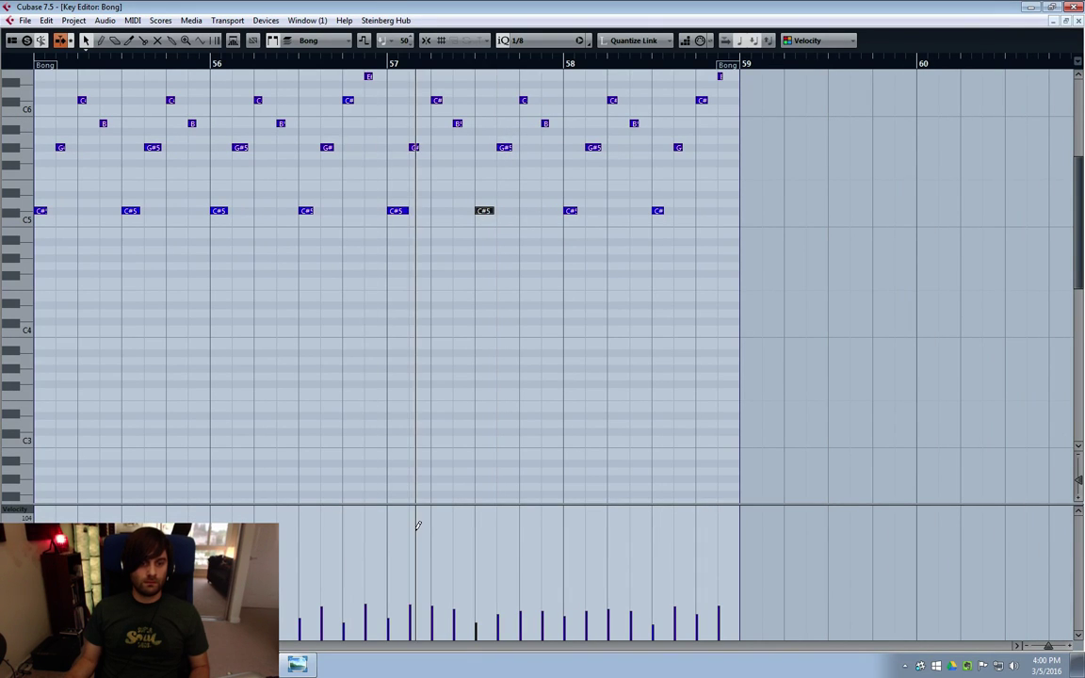
# Raise the velocity of all notes in the Kontakt 5 02 track's Bong clip together and return to the arrangement
pyautogui.click(372, 516)
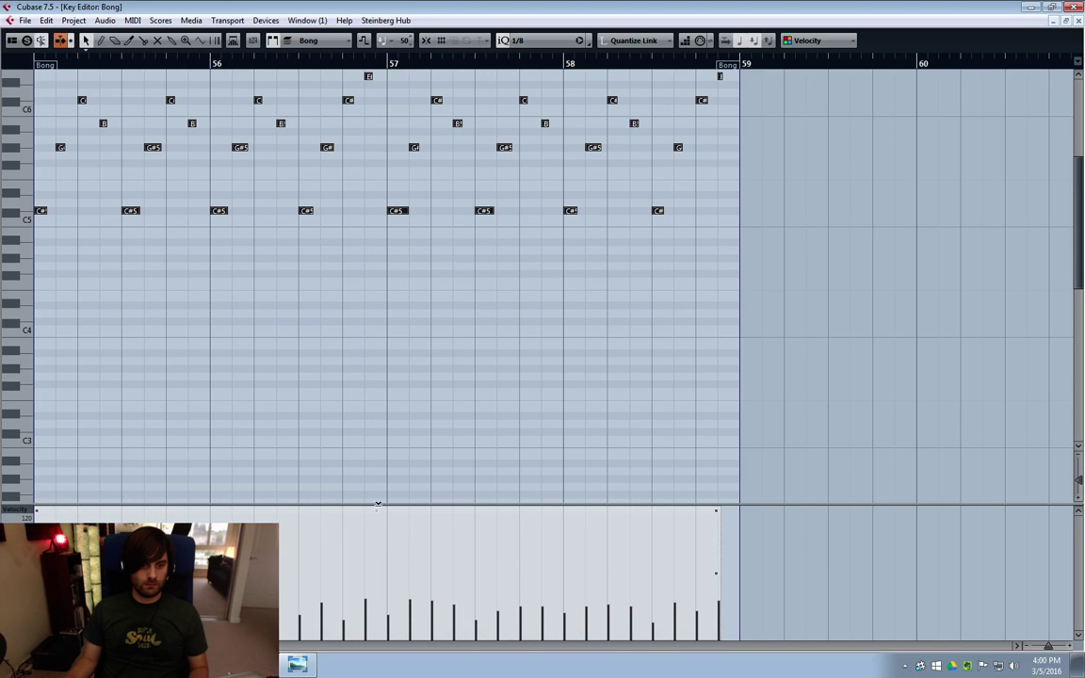
pyautogui.click(1078, 21)
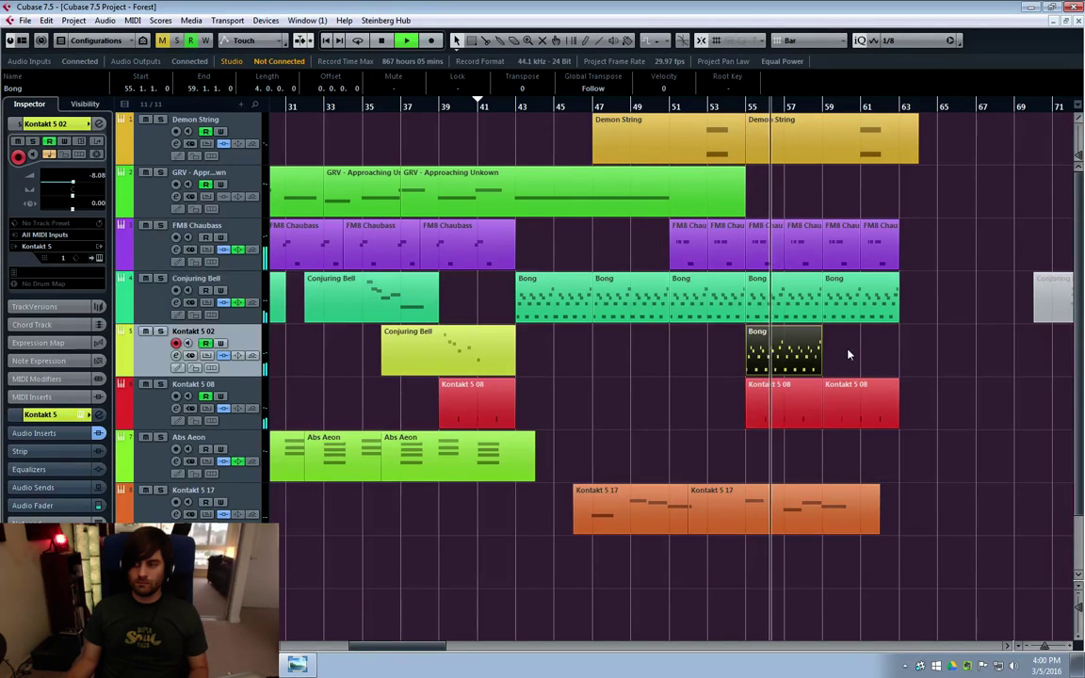
pyautogui.doubleClick(779, 365)
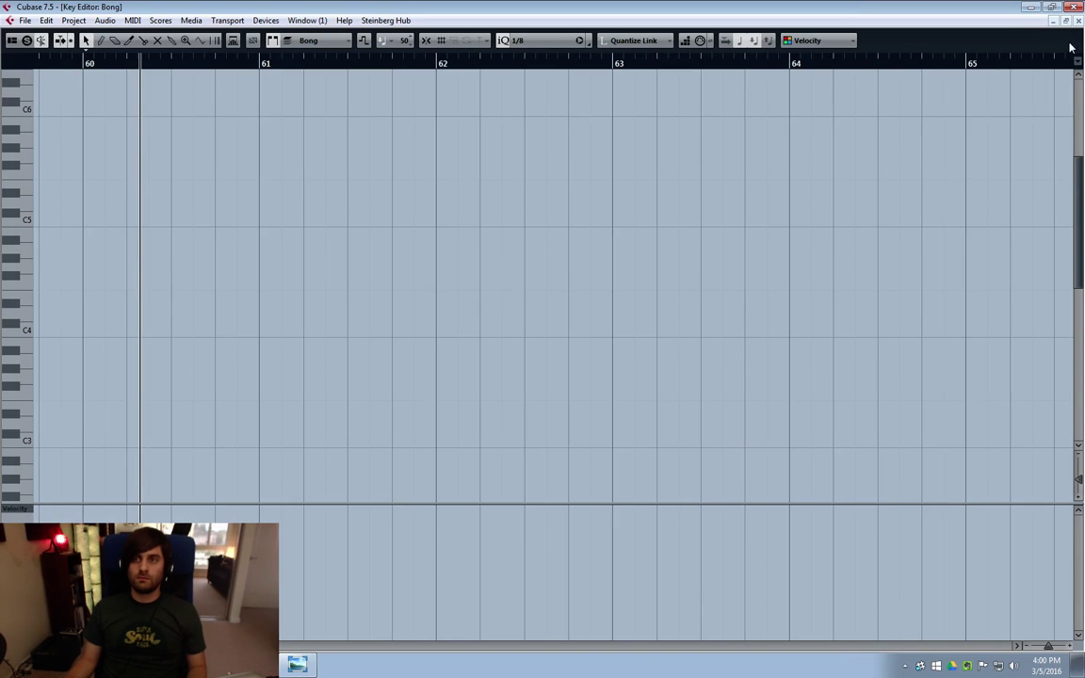
pyautogui.click(1078, 20)
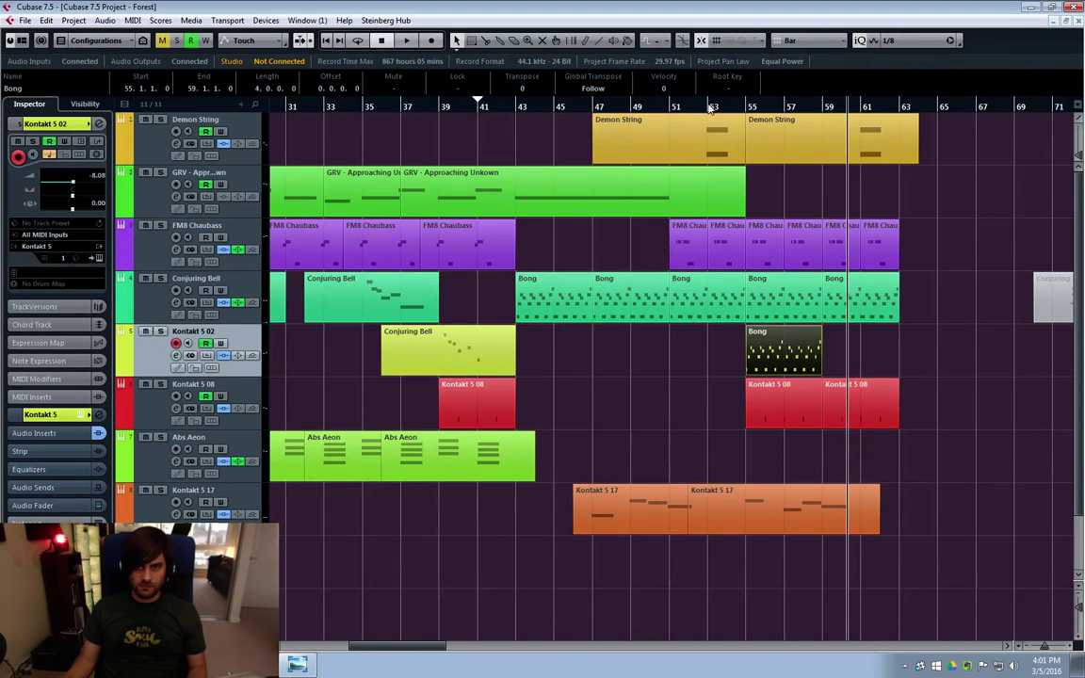
# Listen to the arrangement from bar 51 to about bar 63, stop playback, and clear the clip selection
pyautogui.click(675, 107)
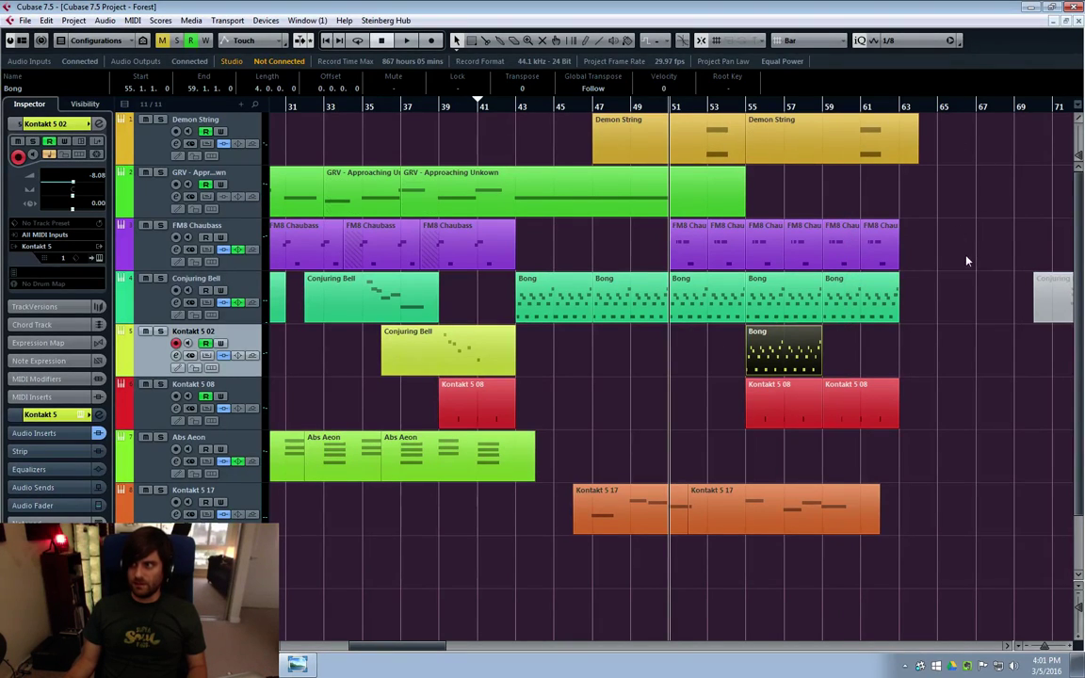
pyautogui.press('space')
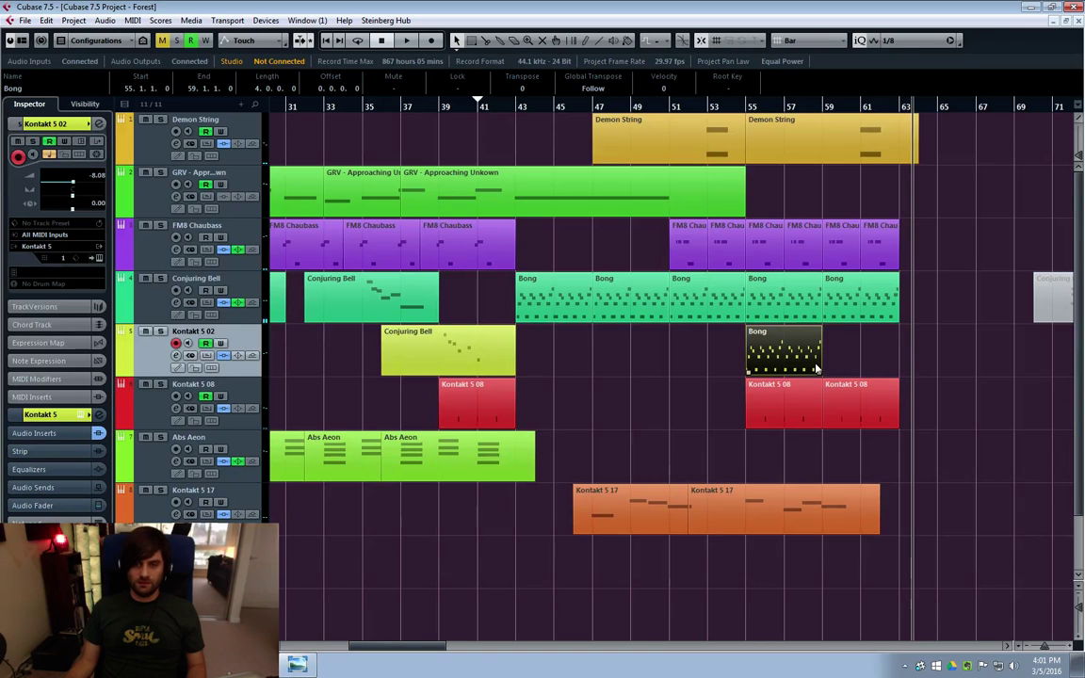
pyautogui.click(1069, 271)
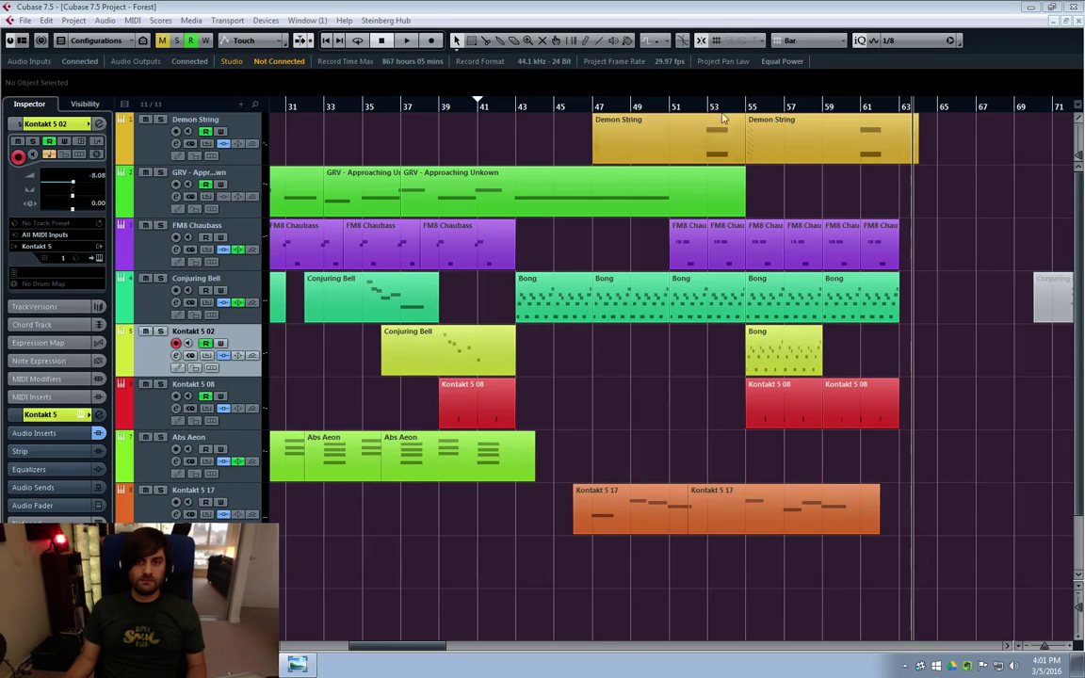
pyautogui.click(806, 390)
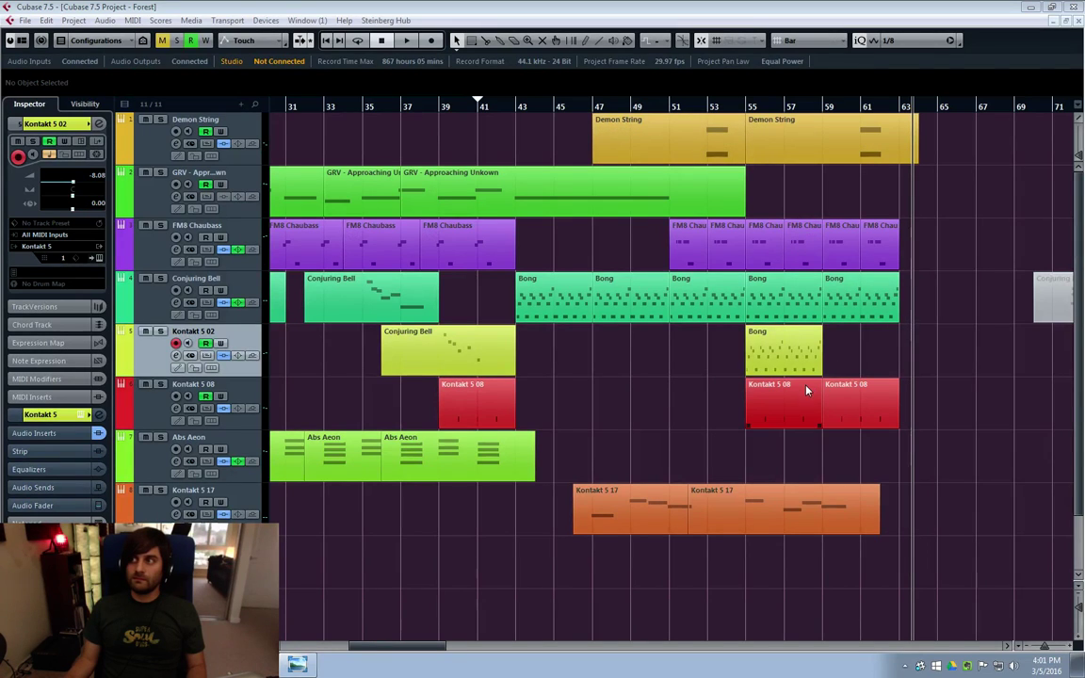
pyautogui.click(887, 365)
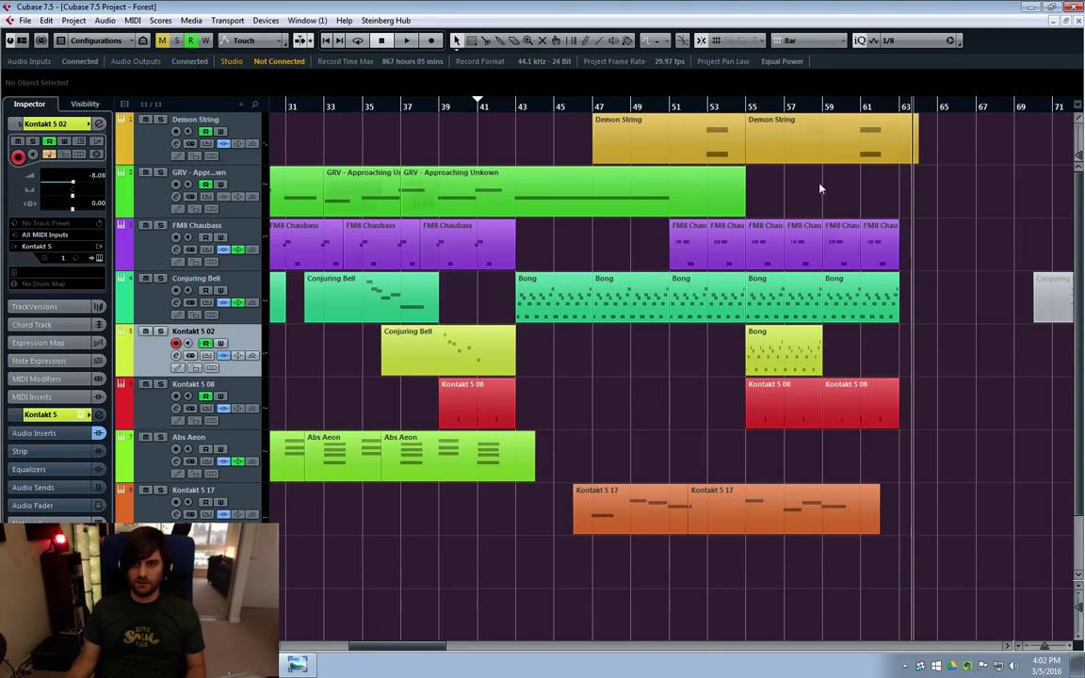
# Duplicate the Kontakt 5 02 track's Bong clip to bar 59 and play the arrangement from about bar 53
pyautogui.click(761, 354)
pyautogui.hotkey('ctrl', 'd')
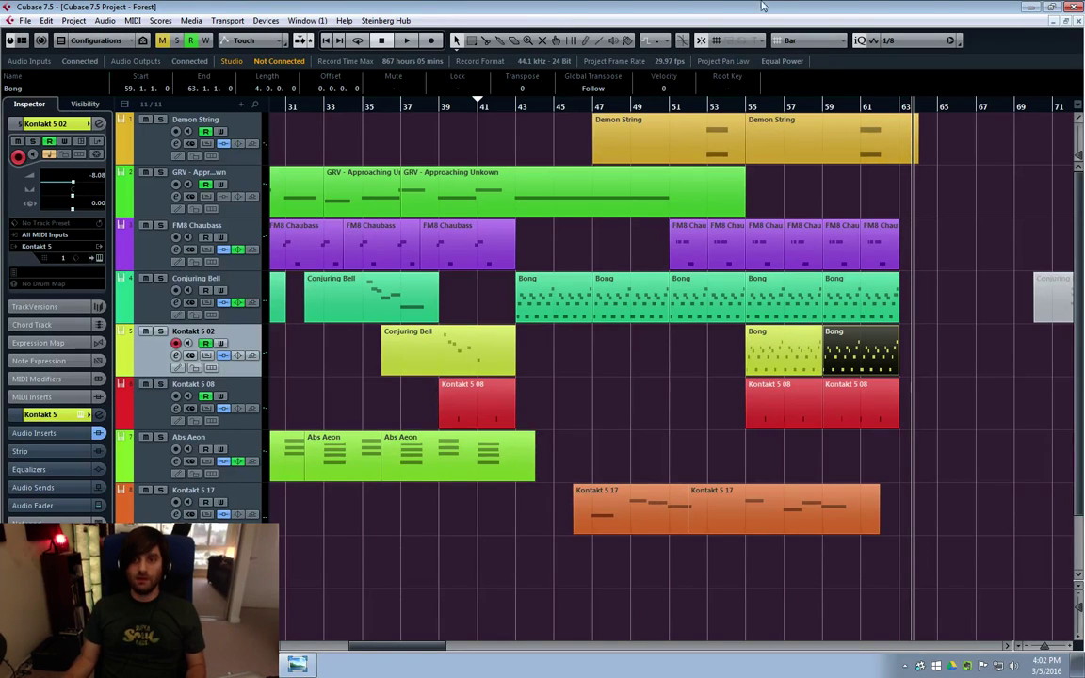
pyautogui.click(699, 105)
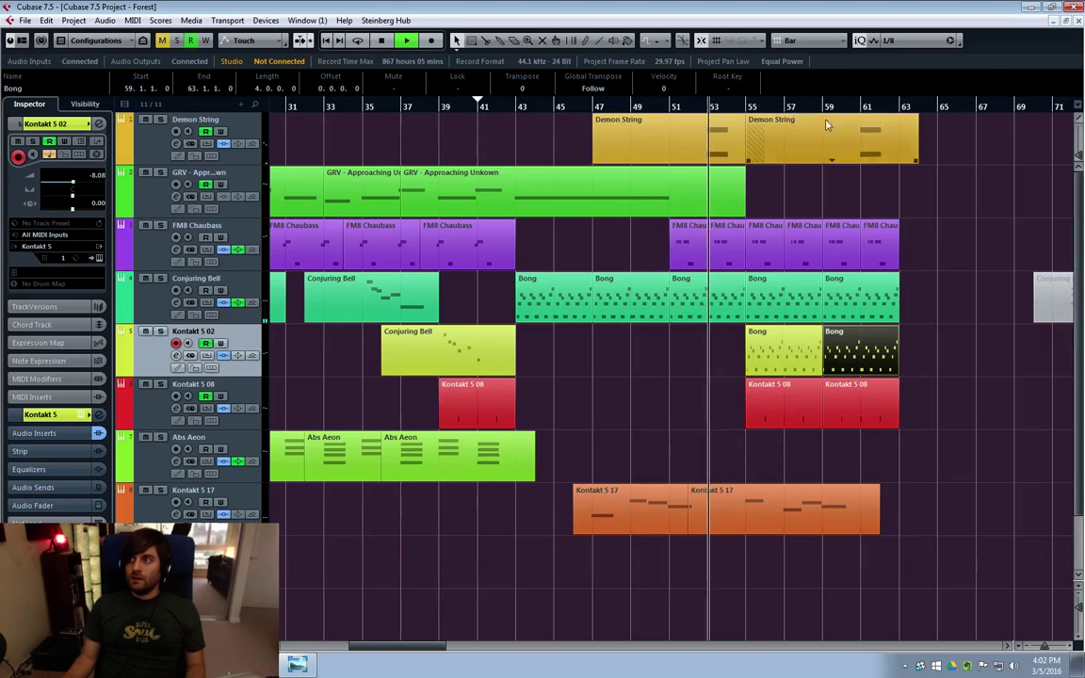
pyautogui.press('space')
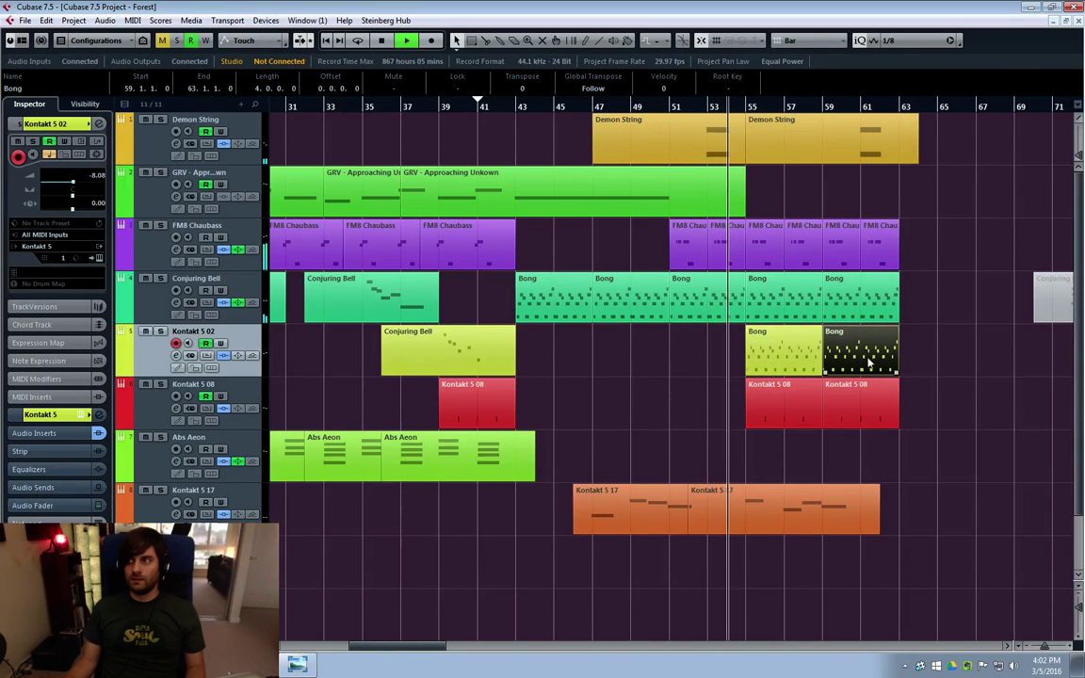
pyautogui.click(914, 400)
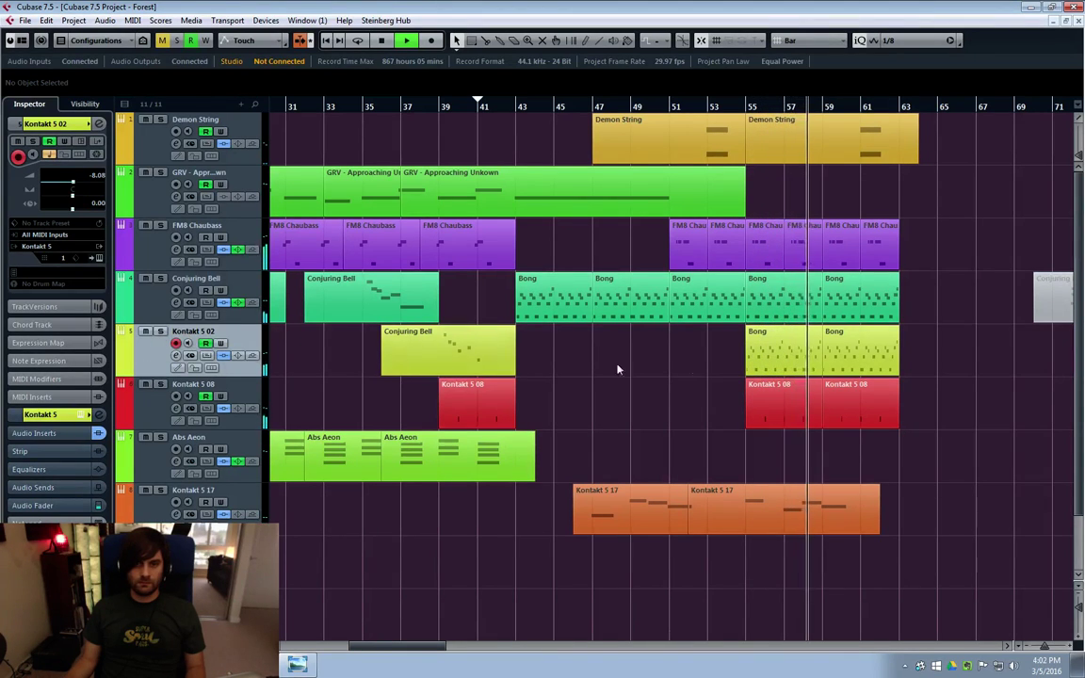
# Glue the two Bong clips on the Kontakt 5 02 track into one and extend its start back to bar 54
pyautogui.click(761, 367)
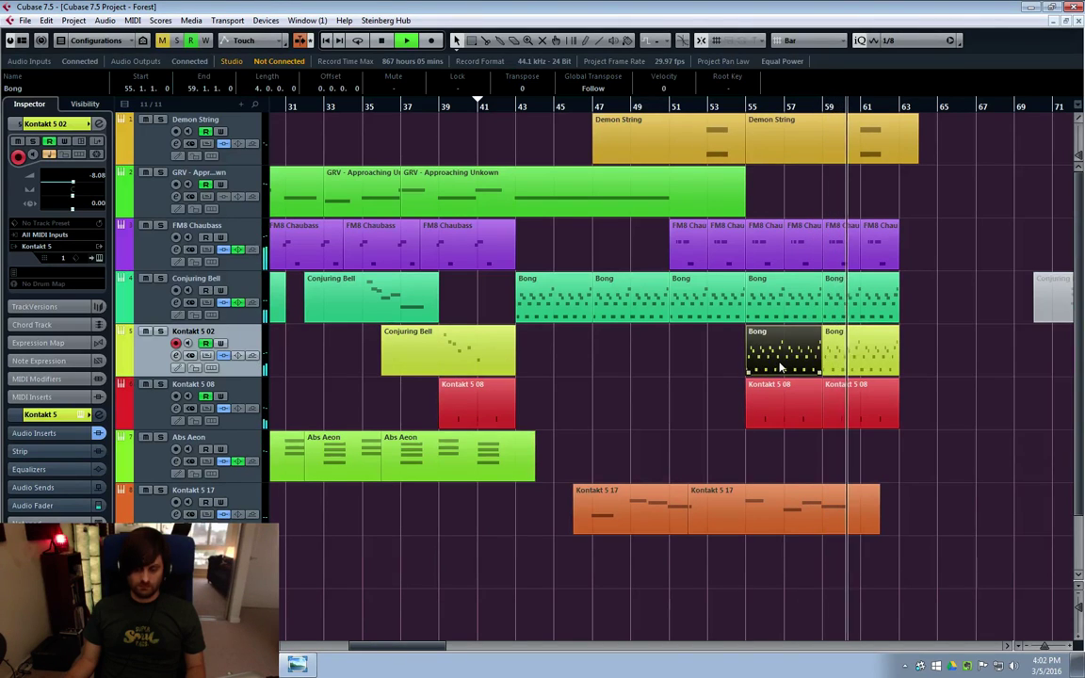
pyautogui.moveTo(743, 376); pyautogui.dragTo(737, 374)
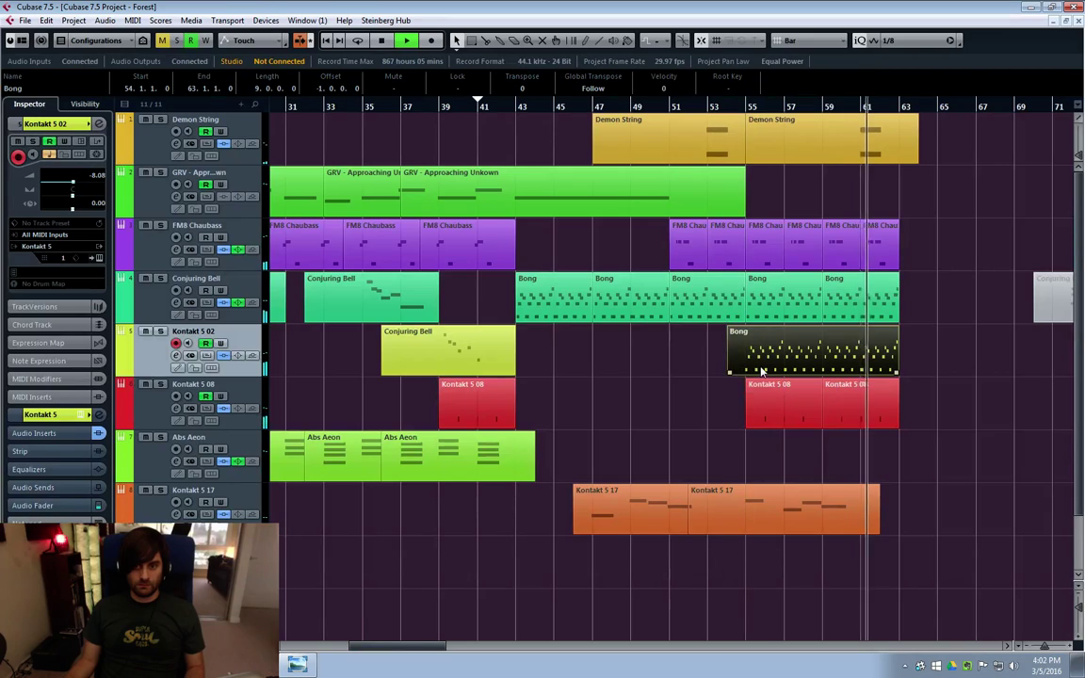
# Transpose all notes of the glued Kontakt 5 02 Bong clip up one octave and close the Key Editor
pyautogui.doubleClick(738, 367)
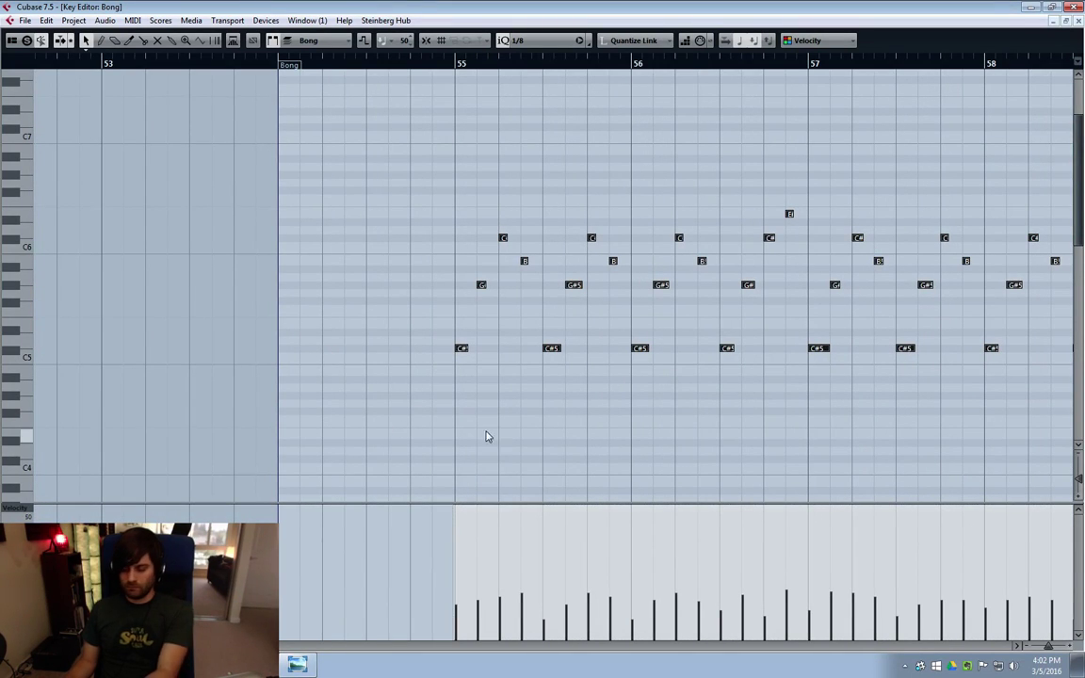
pyautogui.hotkey('shift', 'Up')
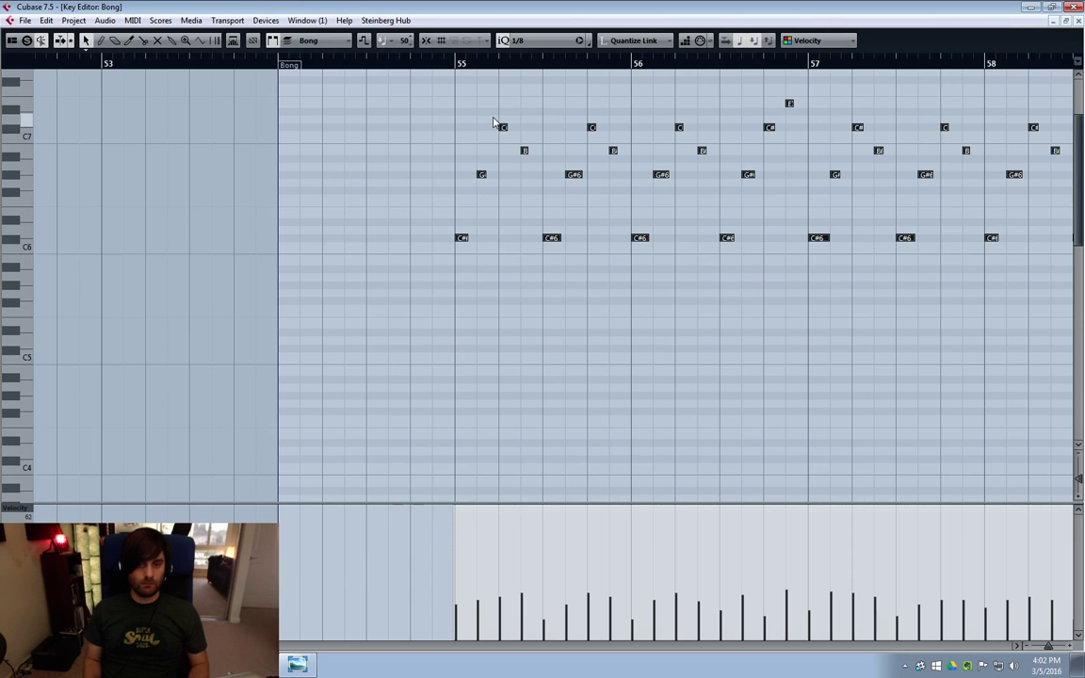
pyautogui.click(1079, 21)
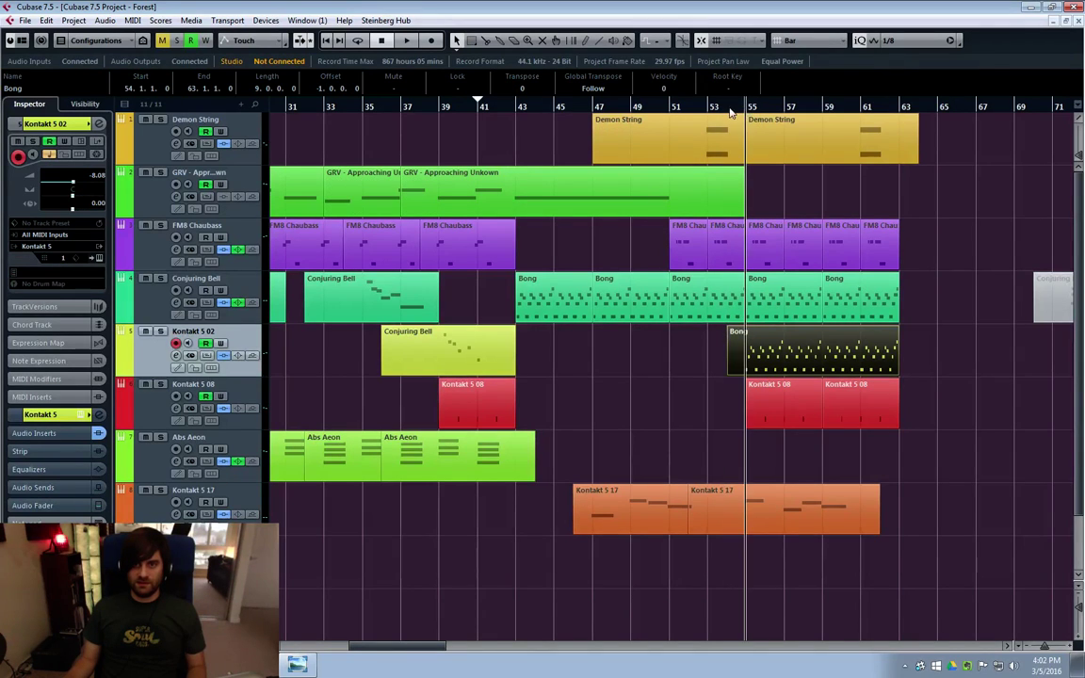
# Deselect the clip and listen to the higher Bong part from about bar 53 to bar 59
pyautogui.click(789, 198)
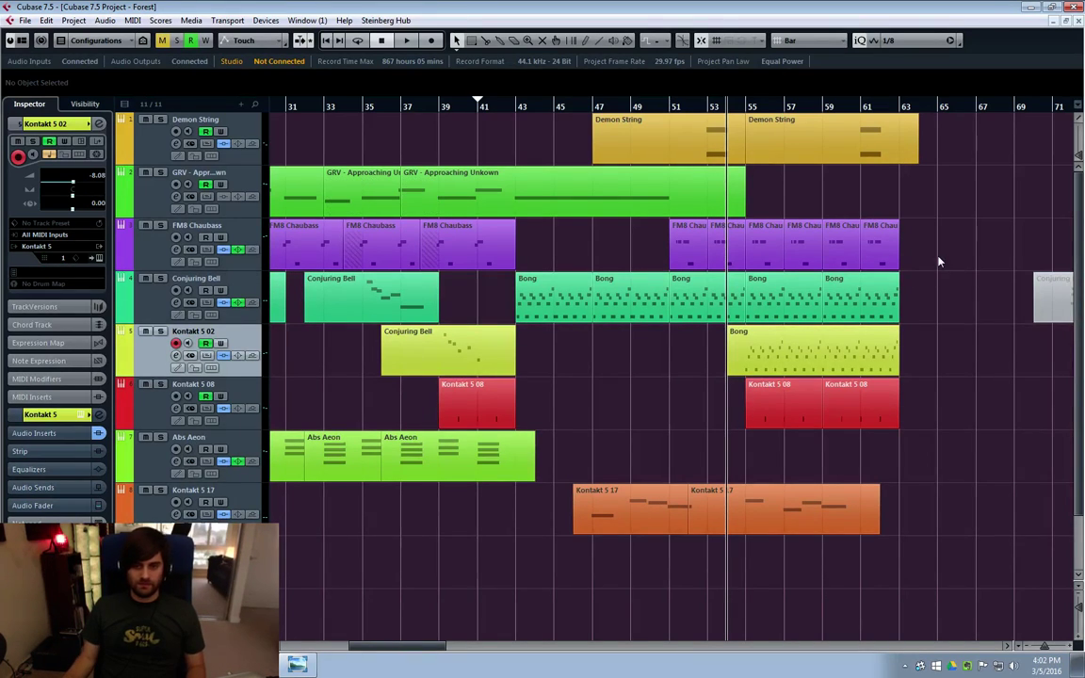
pyautogui.click(707, 106)
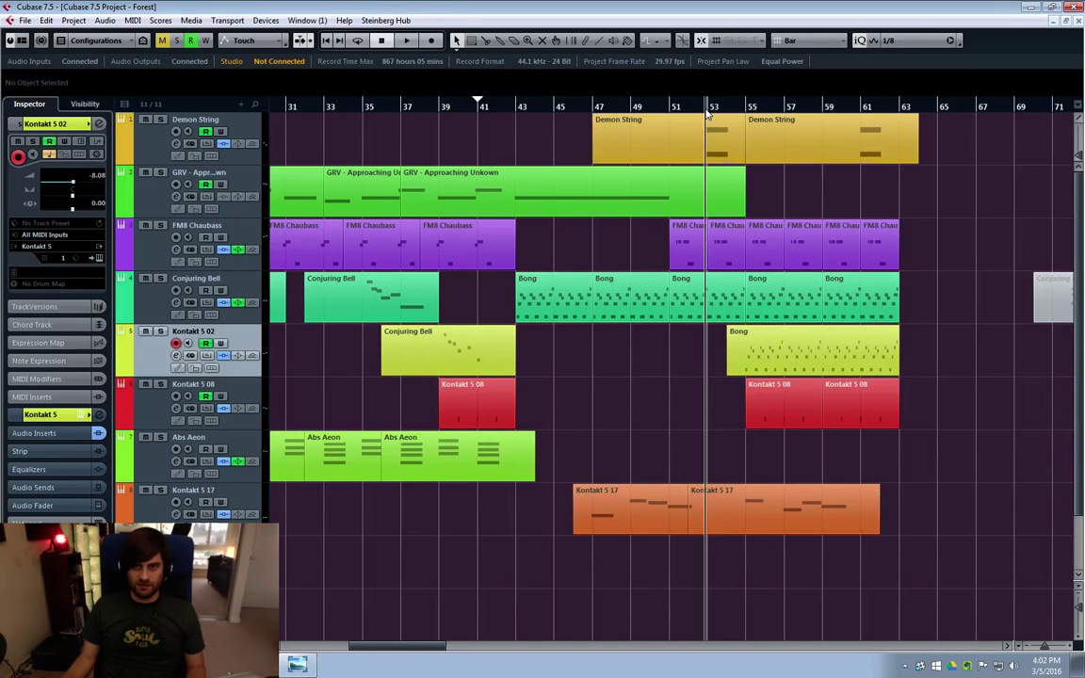
pyautogui.press('space')
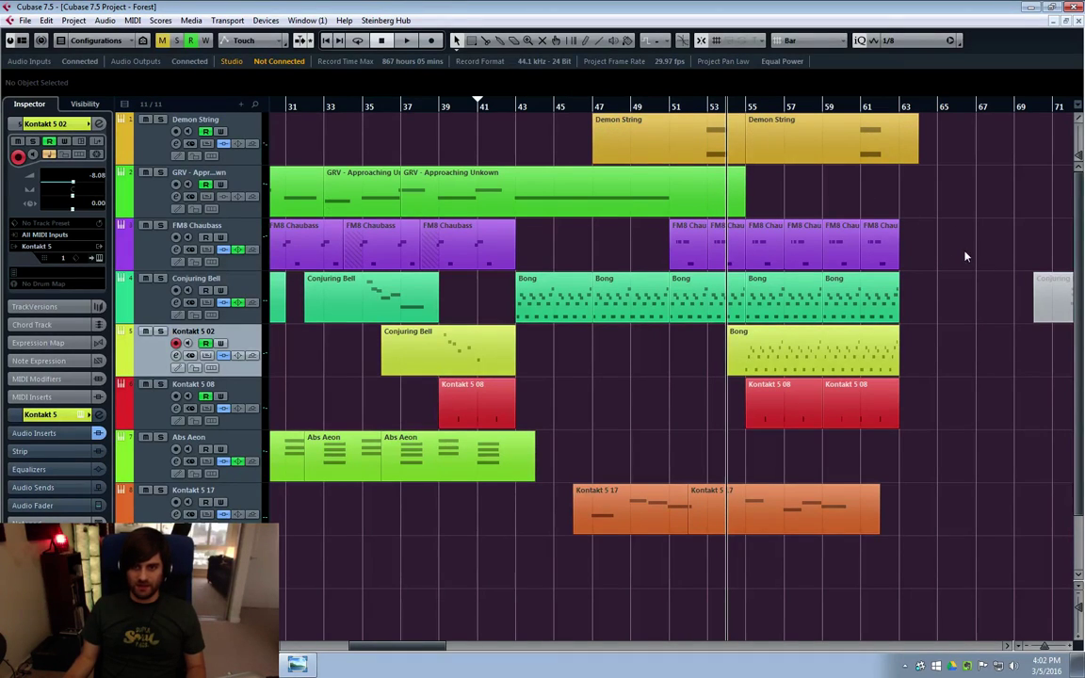
pyautogui.click(882, 280)
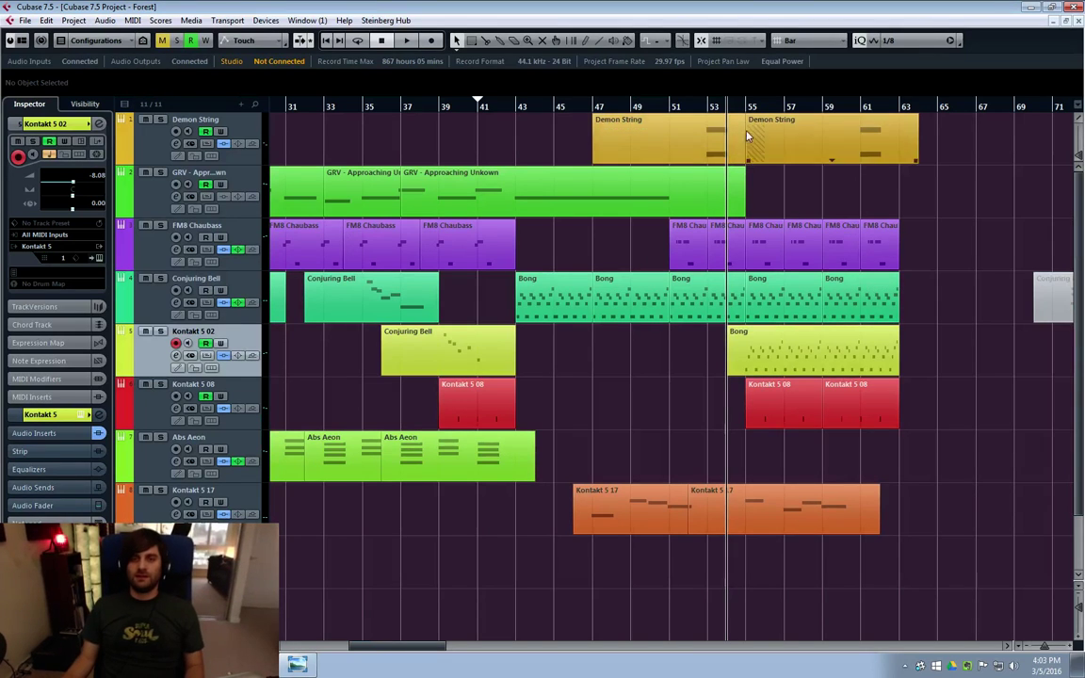
pyautogui.click(929, 239)
pyautogui.press('space')
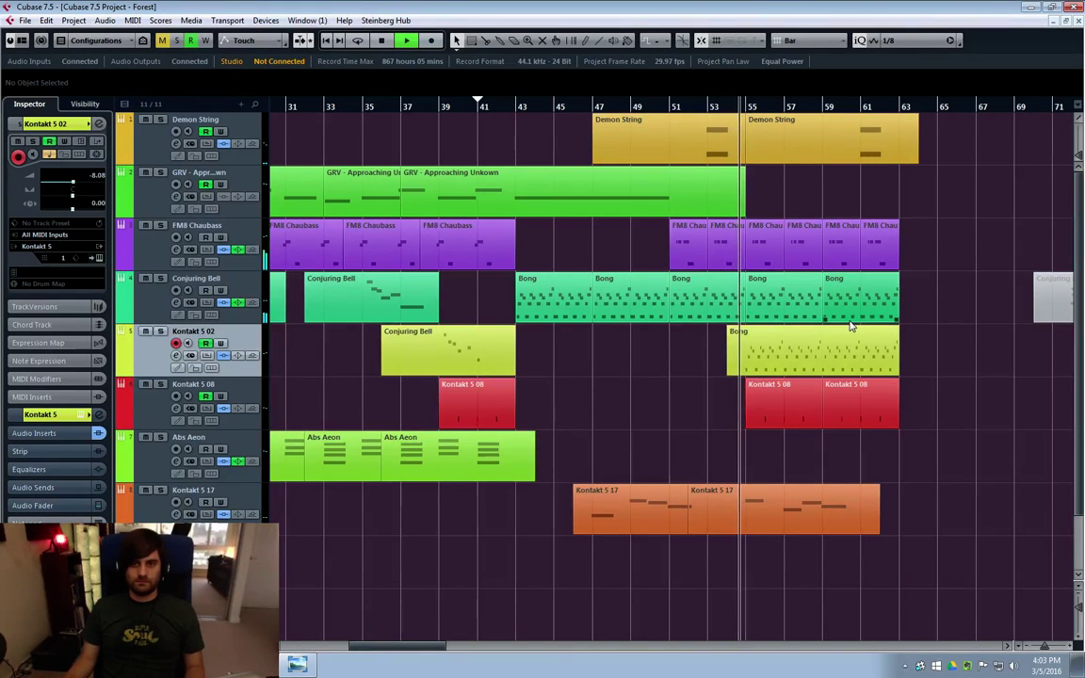
pyautogui.click(886, 331)
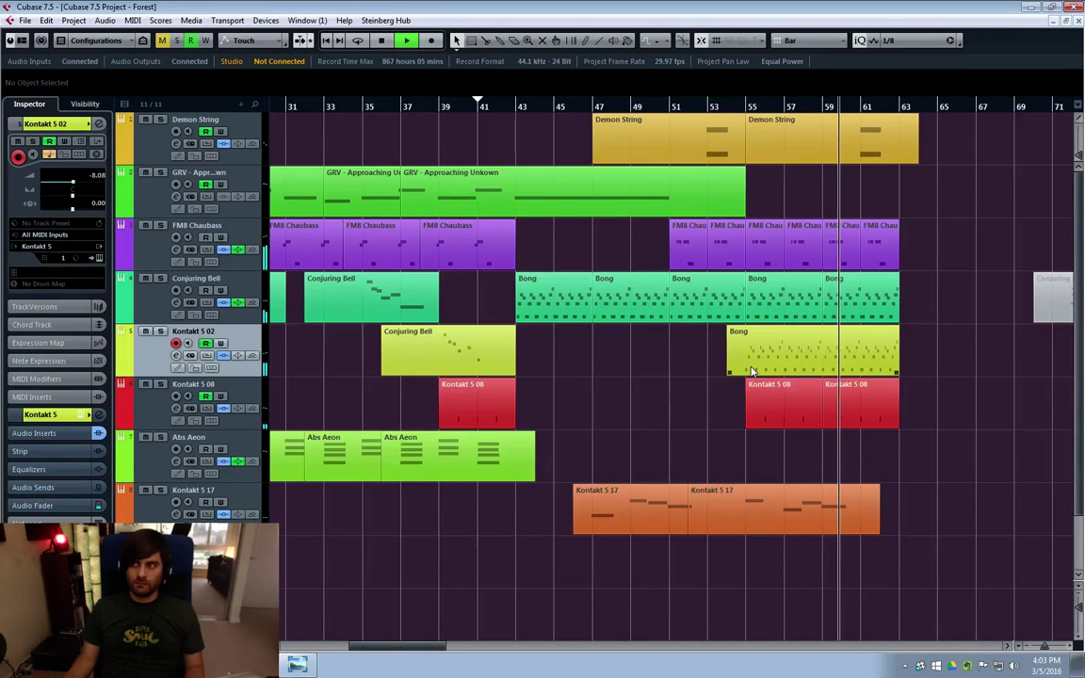
# Lower the velocity of all notes in the Kontakt 5 02 Bong clip together, close the editor, and play from about bar 54
pyautogui.click(750, 111)
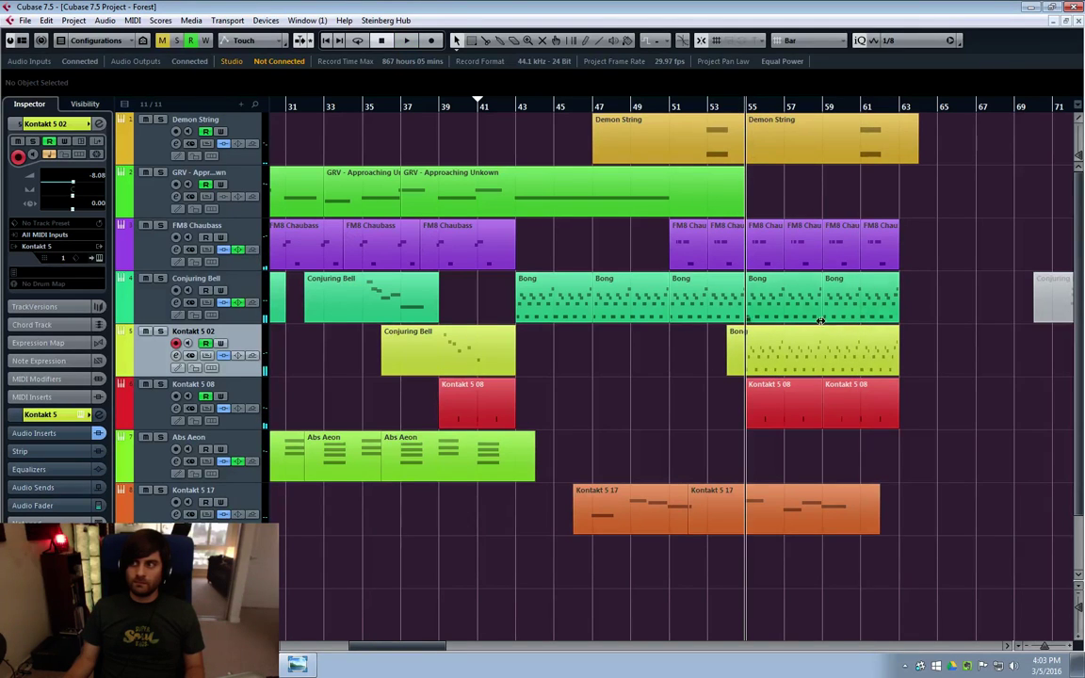
pyautogui.doubleClick(770, 346)
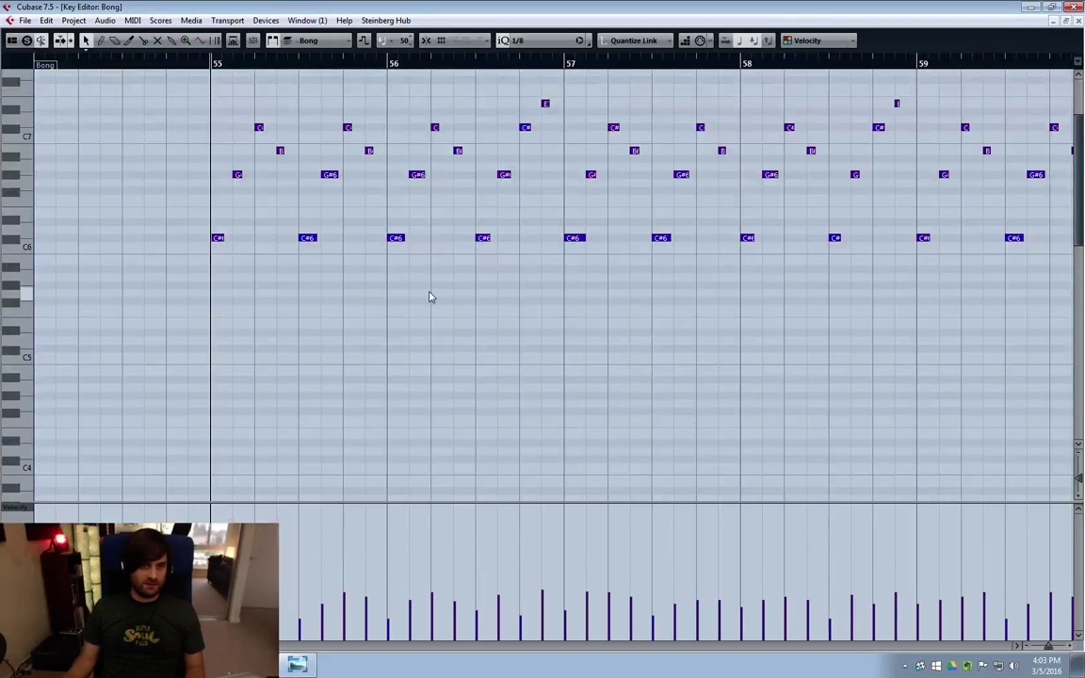
pyautogui.click(582, 510)
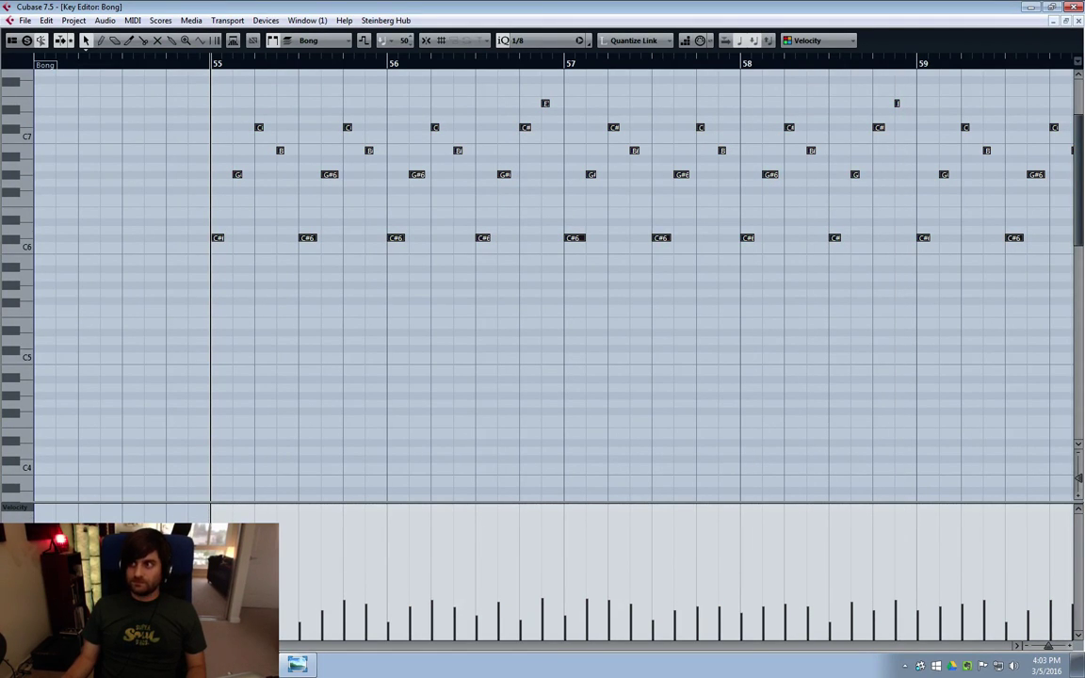
pyautogui.click(1080, 20)
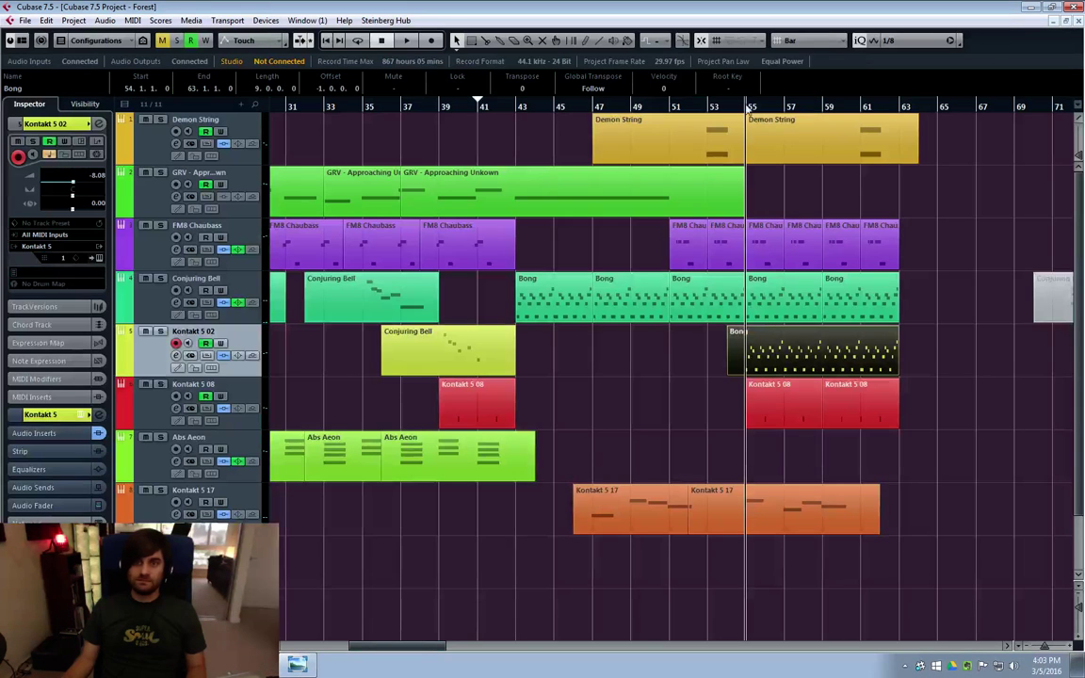
pyautogui.click(725, 112)
pyautogui.press('space')
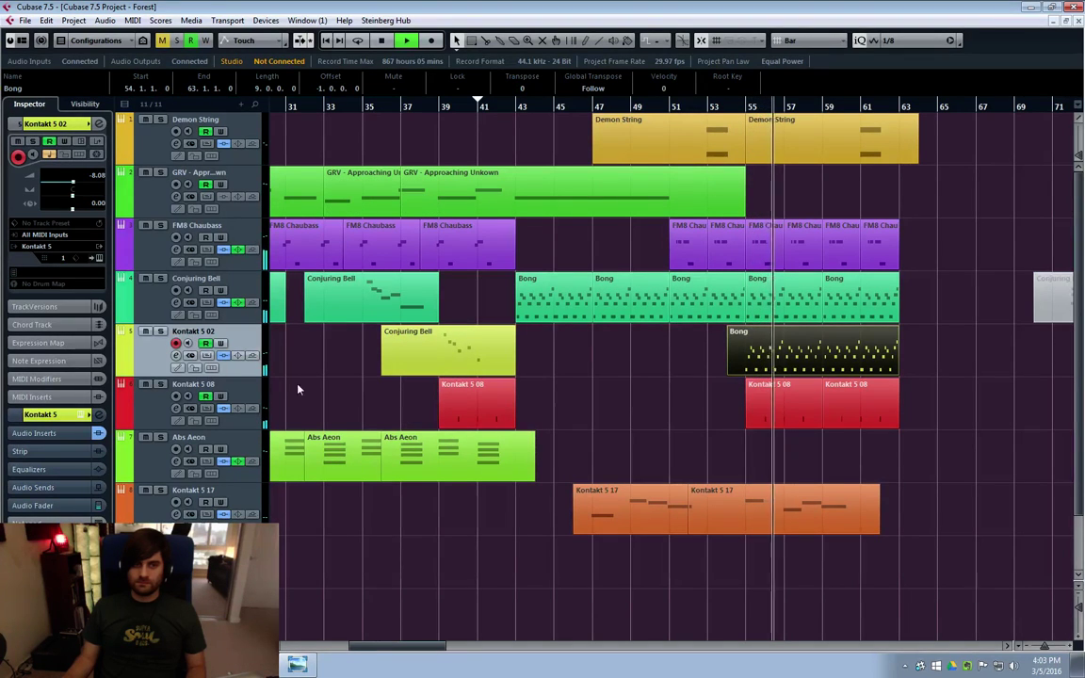
# Transpose all notes of the Kontakt 5 02 Bong clip down one octave and close the Key Editor
pyautogui.click(746, 365)
pyautogui.doubleClick(746, 366)
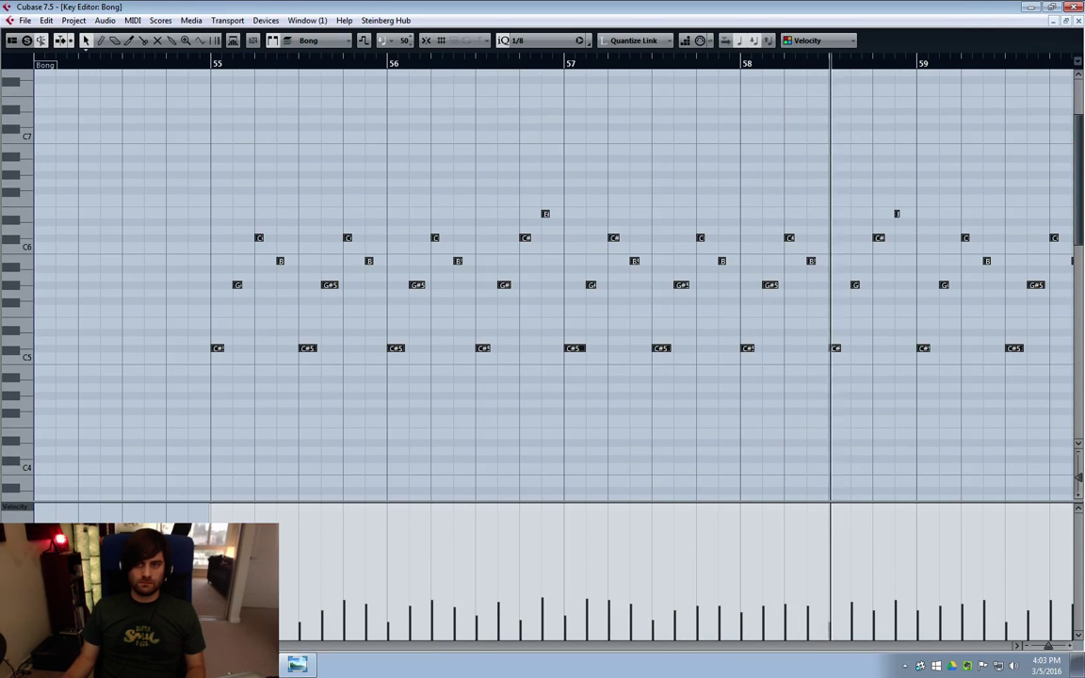
pyautogui.click(1078, 20)
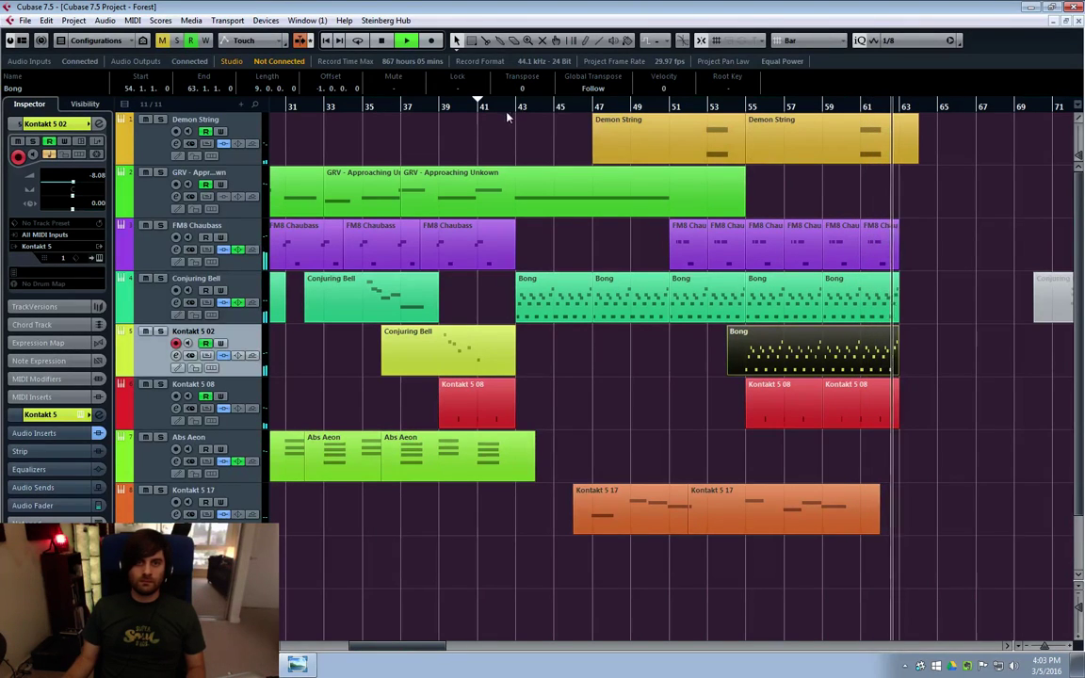
# Listen through the section from bar 41 to about bar 63, stop playback, and deselect the Bong clip
pyautogui.click(478, 105)
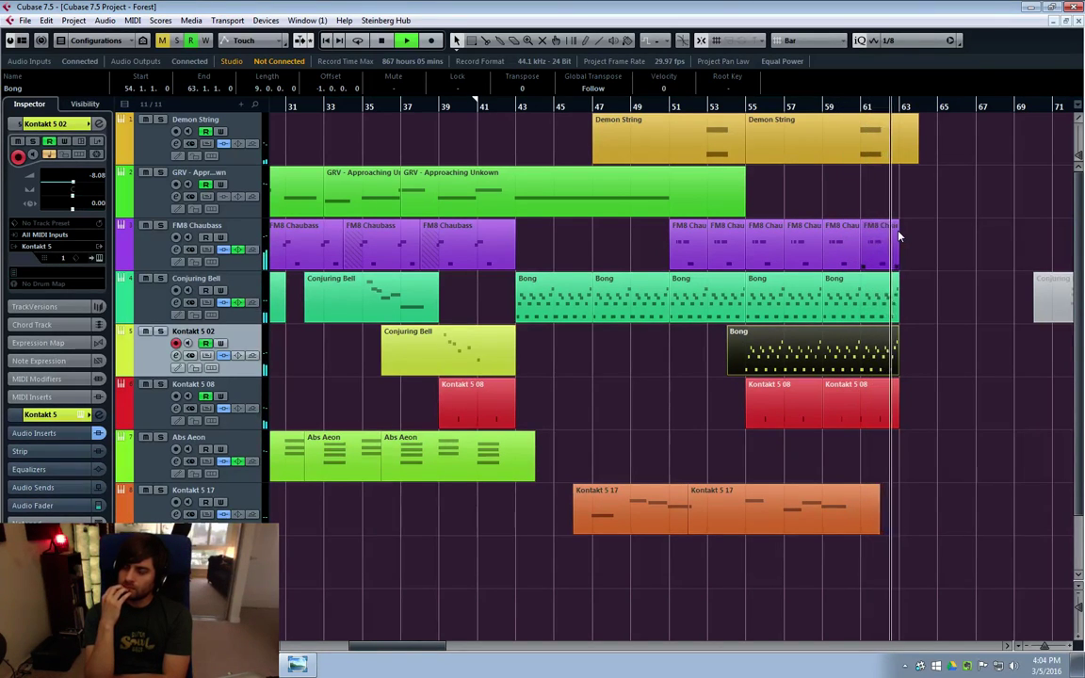
pyautogui.press('space')
pyautogui.click(913, 339)
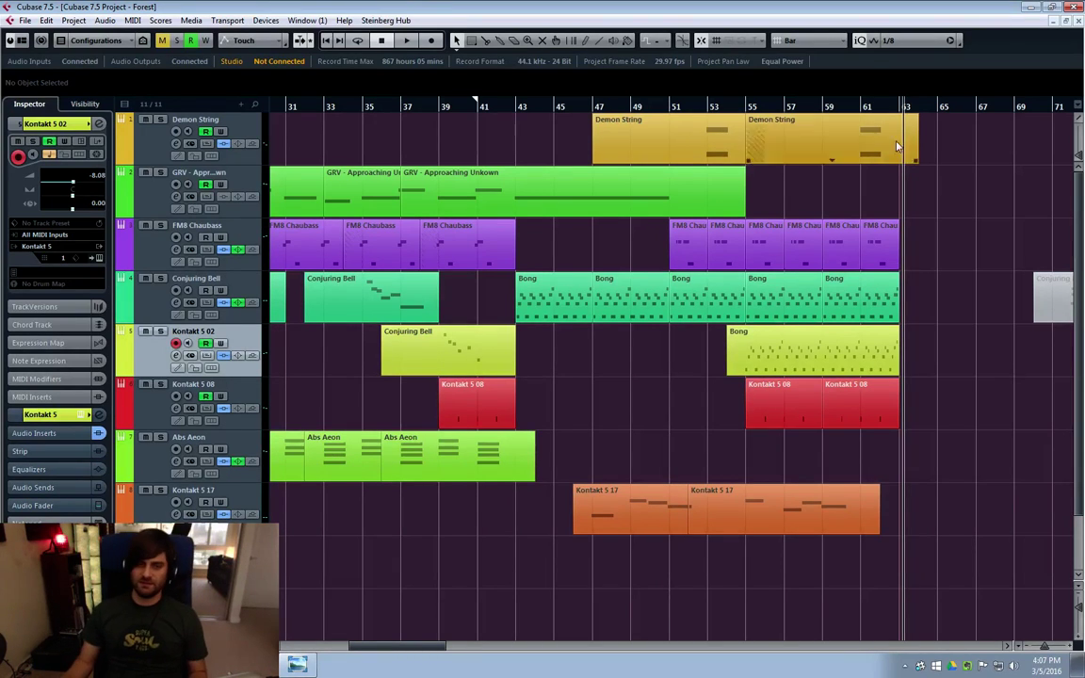
# Go back to the opening of the arrangement to look over bars 1 to 41
pyautogui.scroll(-1, 980, 353)
pyautogui.scroll(1, 970, 354)
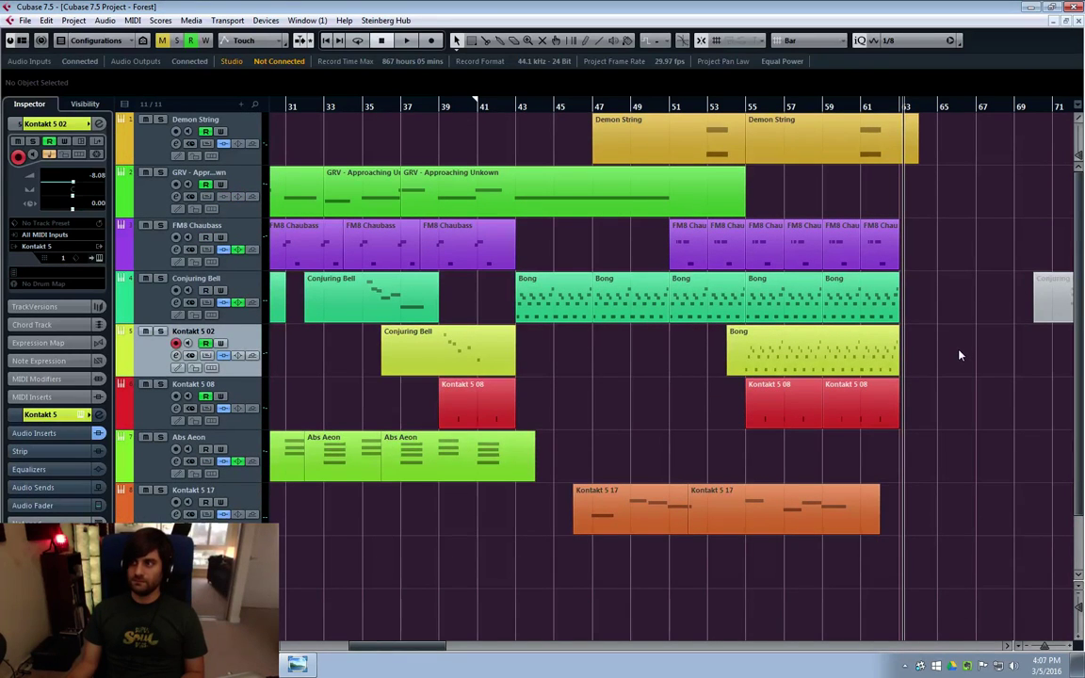
pyautogui.hscroll(-10, 958, 357)
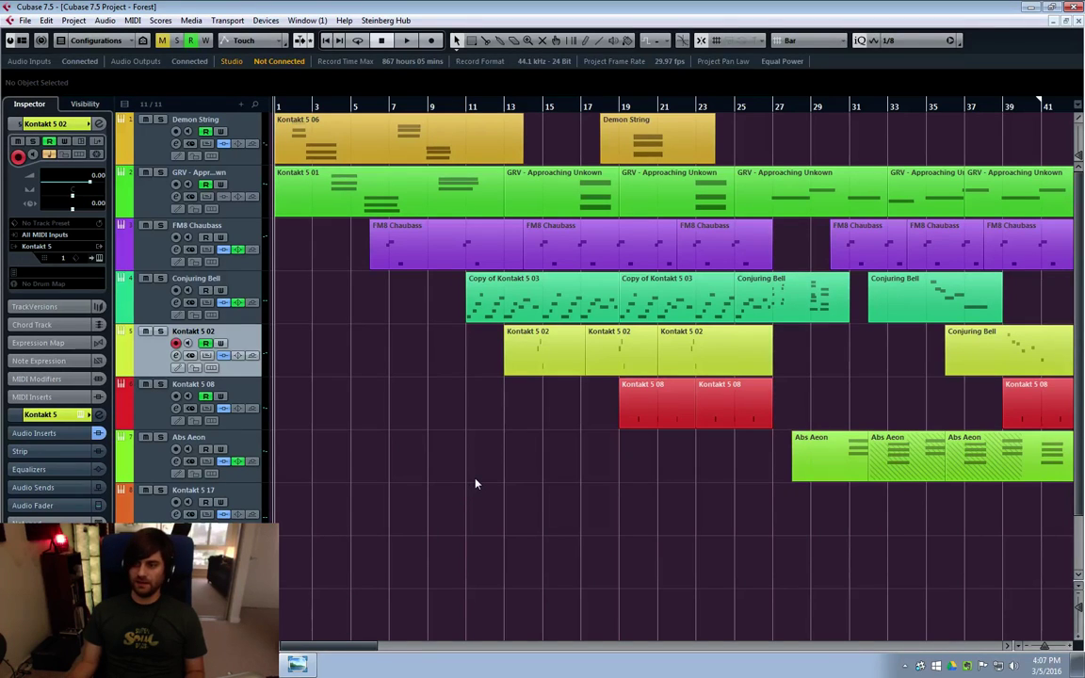
# Listen through to about bar 63, then in the second Kontakt 5 17 clip shift the D#5-to-C#5 note change slightly earlier and close the editor
pyautogui.press('space')
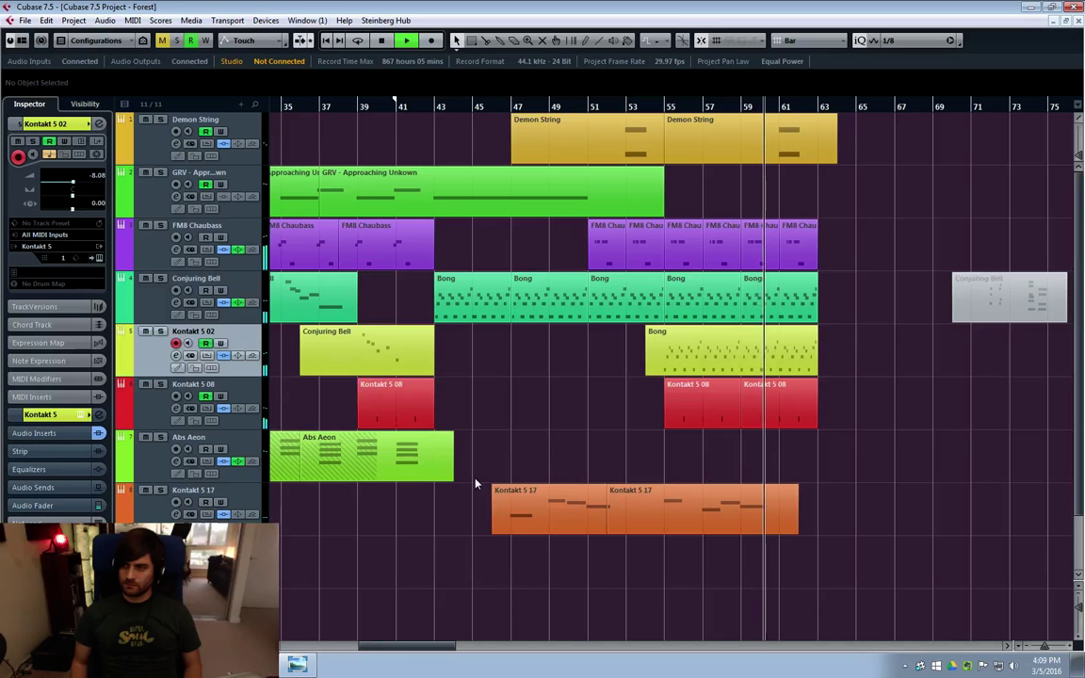
pyautogui.doubleClick(725, 509)
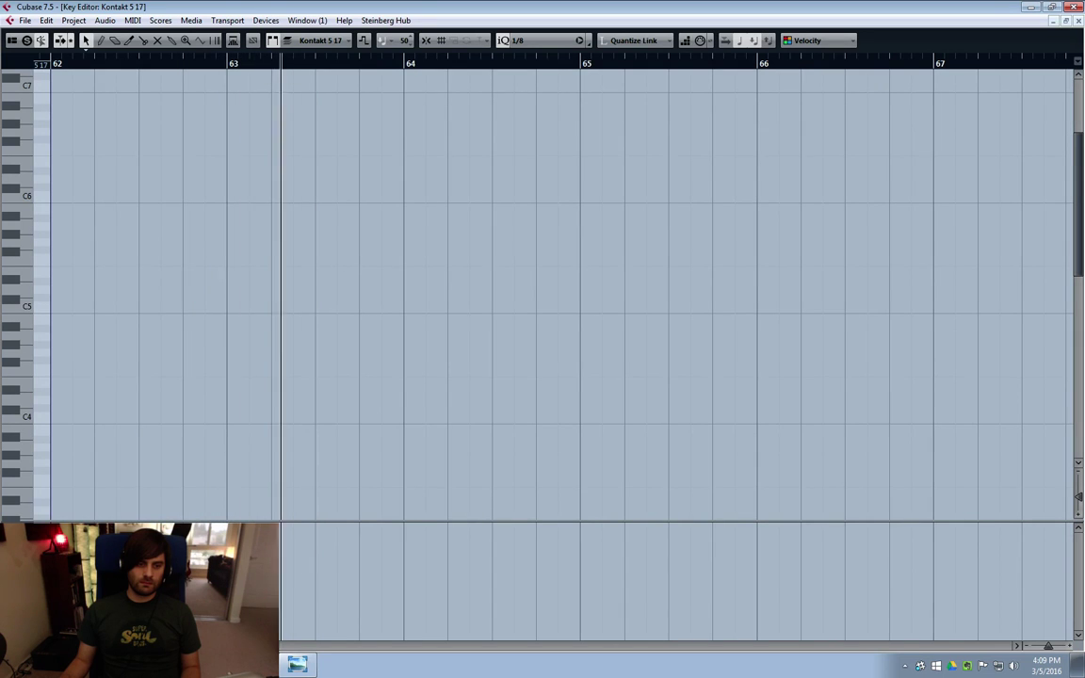
pyautogui.press('space')
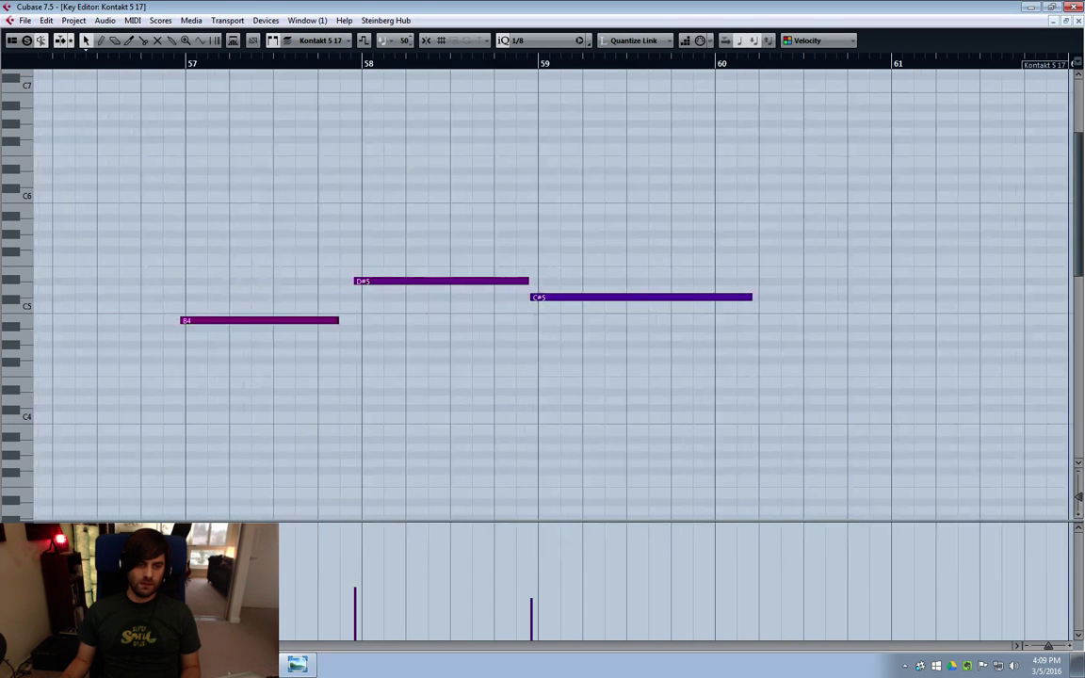
pyautogui.moveTo(528, 280)
pyautogui.mouseDown()
pyautogui.moveTo(516, 281)
pyautogui.moveTo(517, 297)
pyautogui.mouseUp()
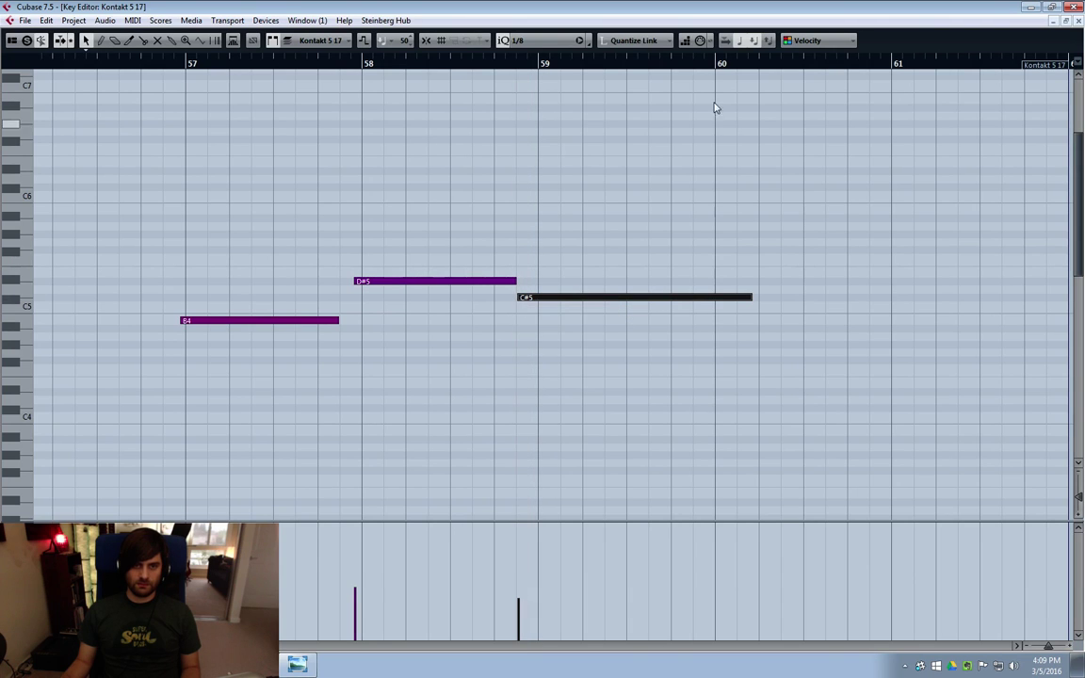
pyautogui.click(1079, 20)
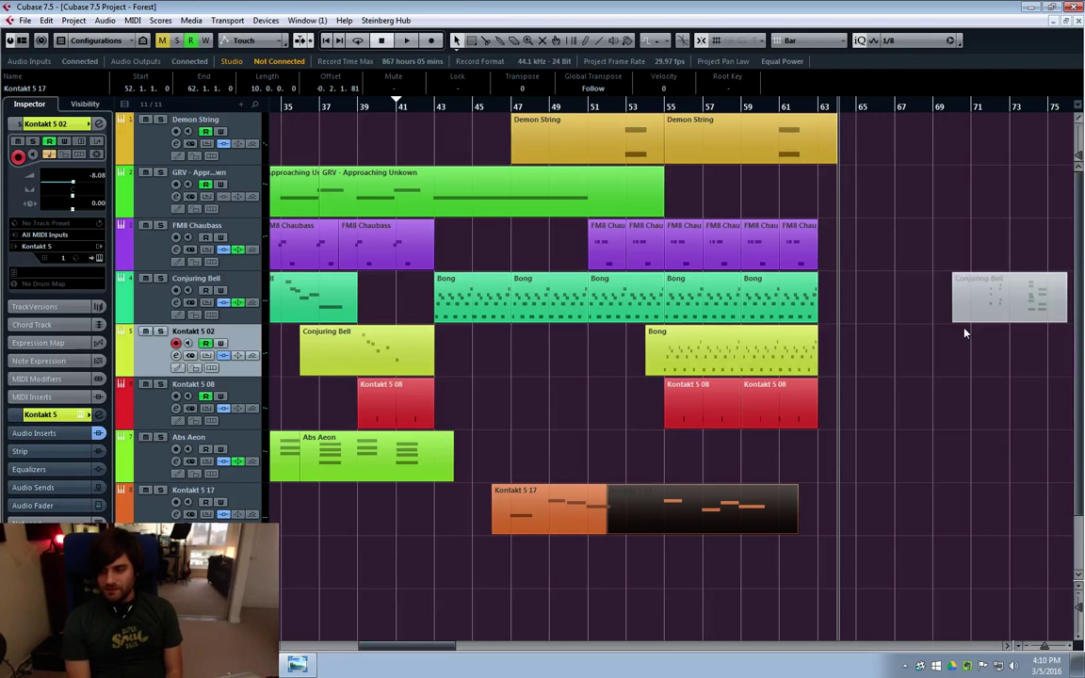
# Deselect the Kontakt 5 17 clip and select the muted Bong track
pyautogui.hscroll(-10, 659, 424)
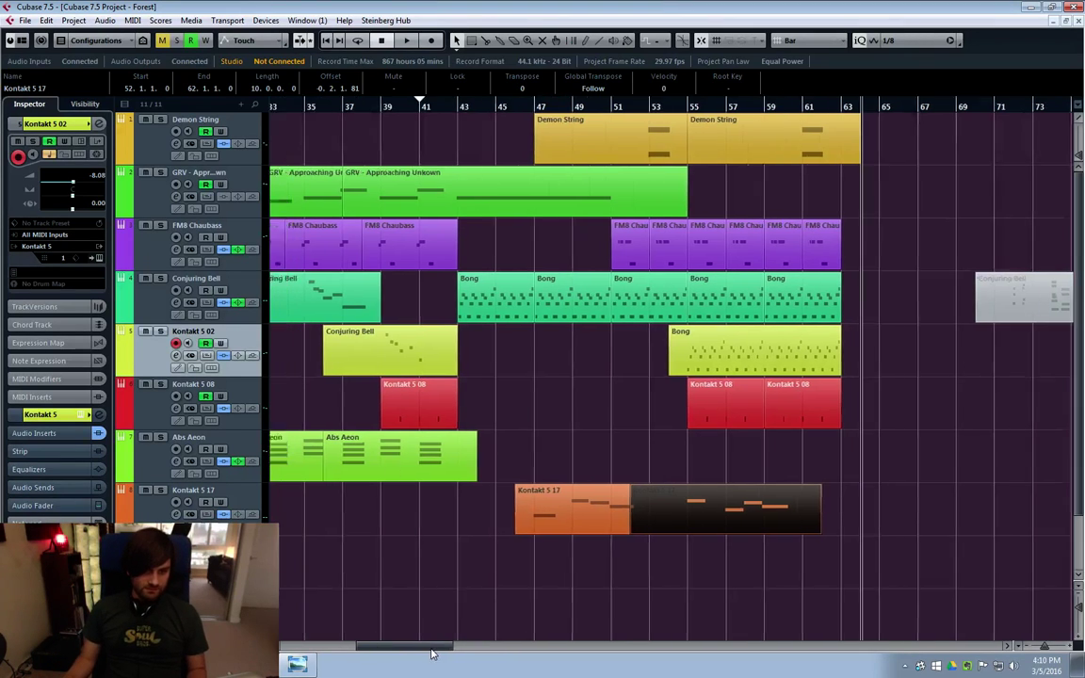
pyautogui.scroll(-2, 523, 560)
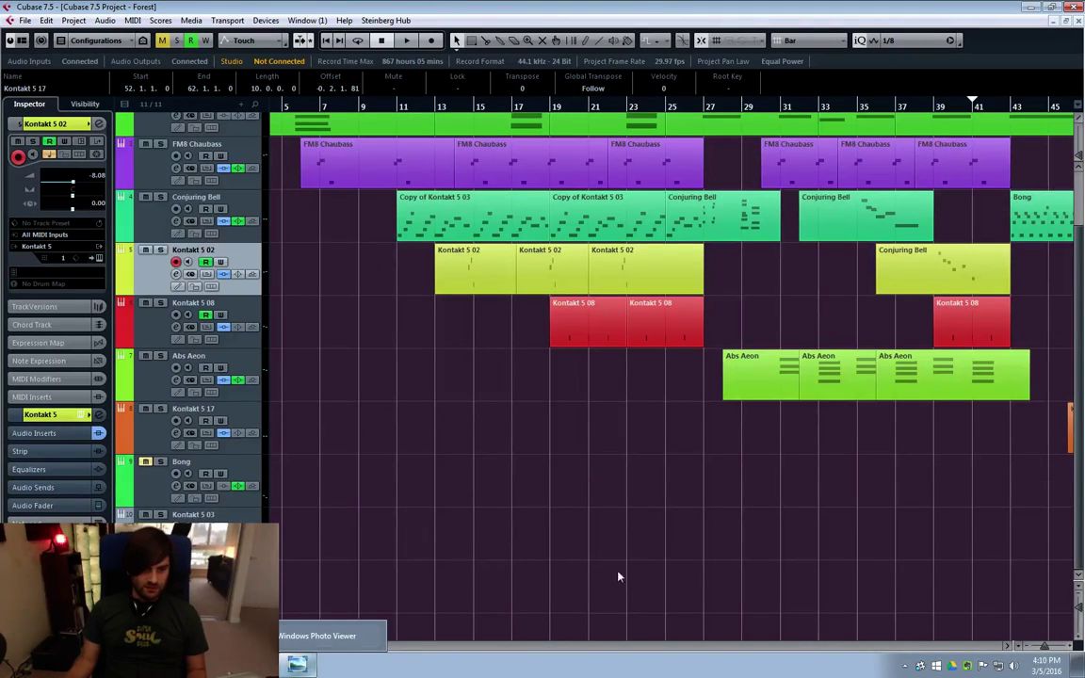
pyautogui.click(403, 619)
pyautogui.moveTo(345, 648); pyautogui.dragTo(416, 647)
pyautogui.click(166, 488)
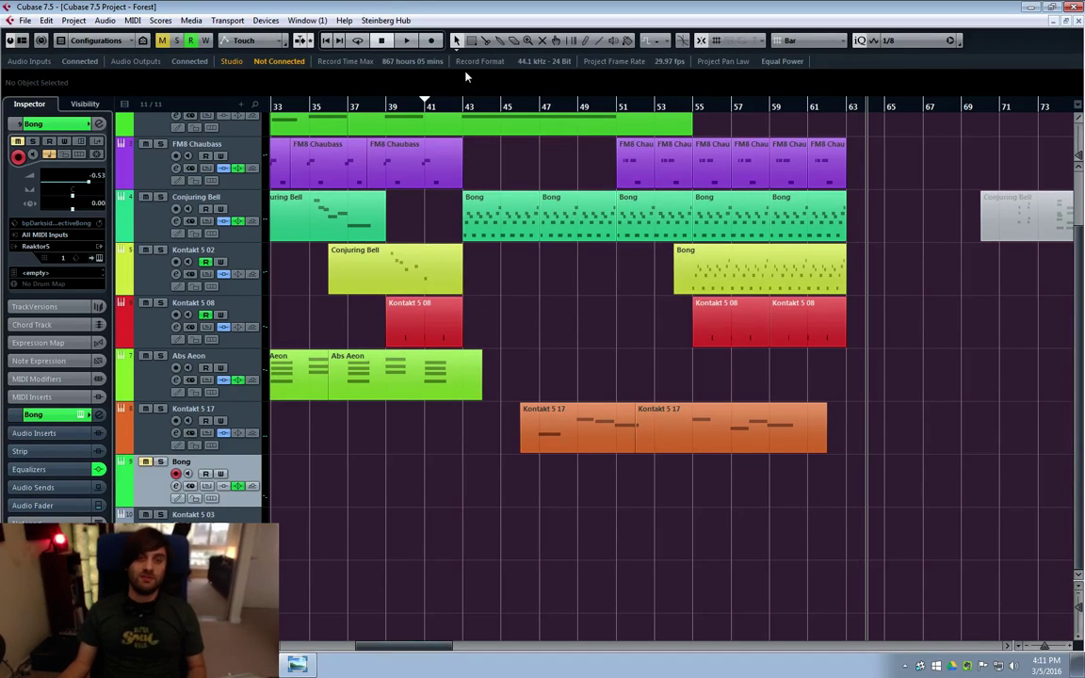
# Check the first Bong clip at bar 43 on the Conjuring Bell track, deselect it, and return to the opening of the arrangement
pyautogui.click(476, 218)
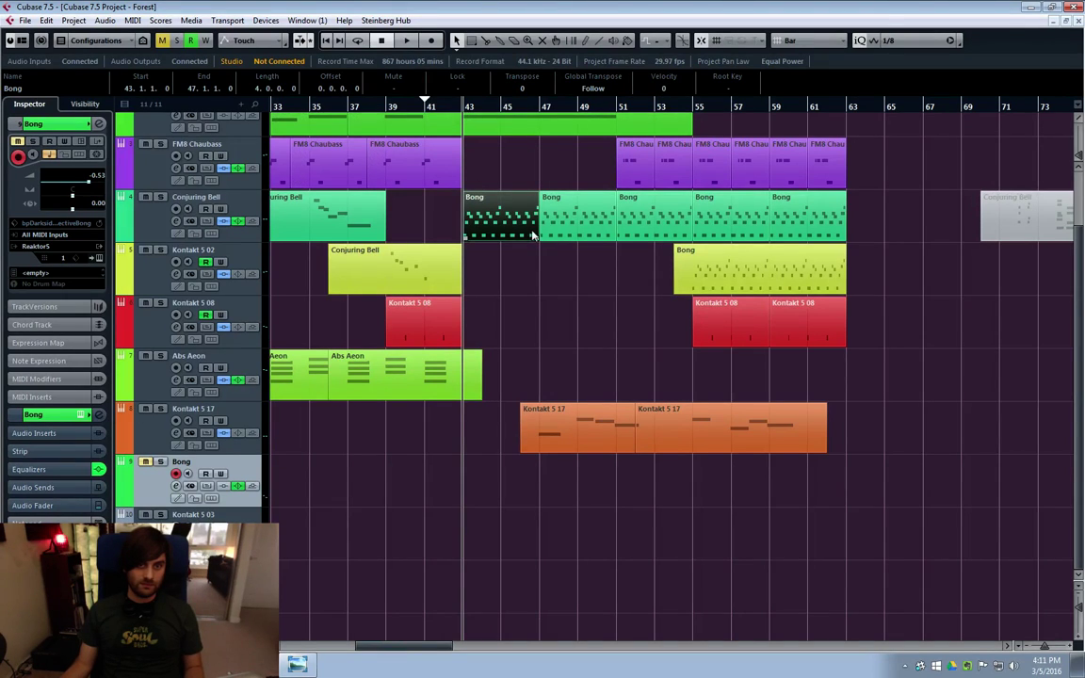
pyautogui.click(478, 150)
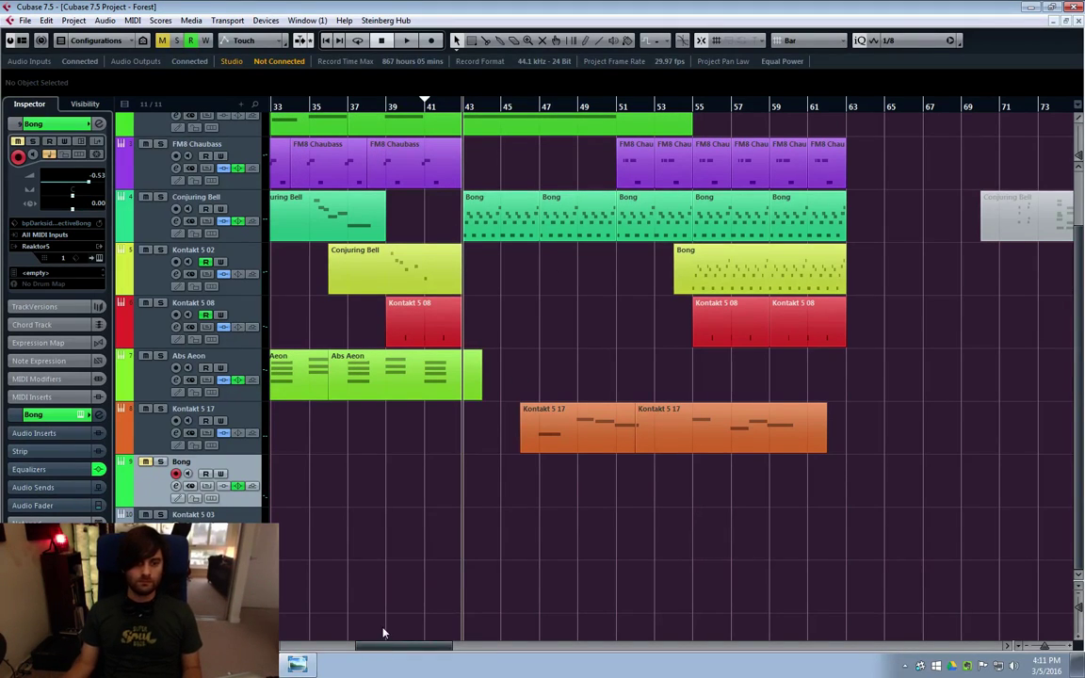
pyautogui.moveTo(375, 646); pyautogui.dragTo(294, 650)
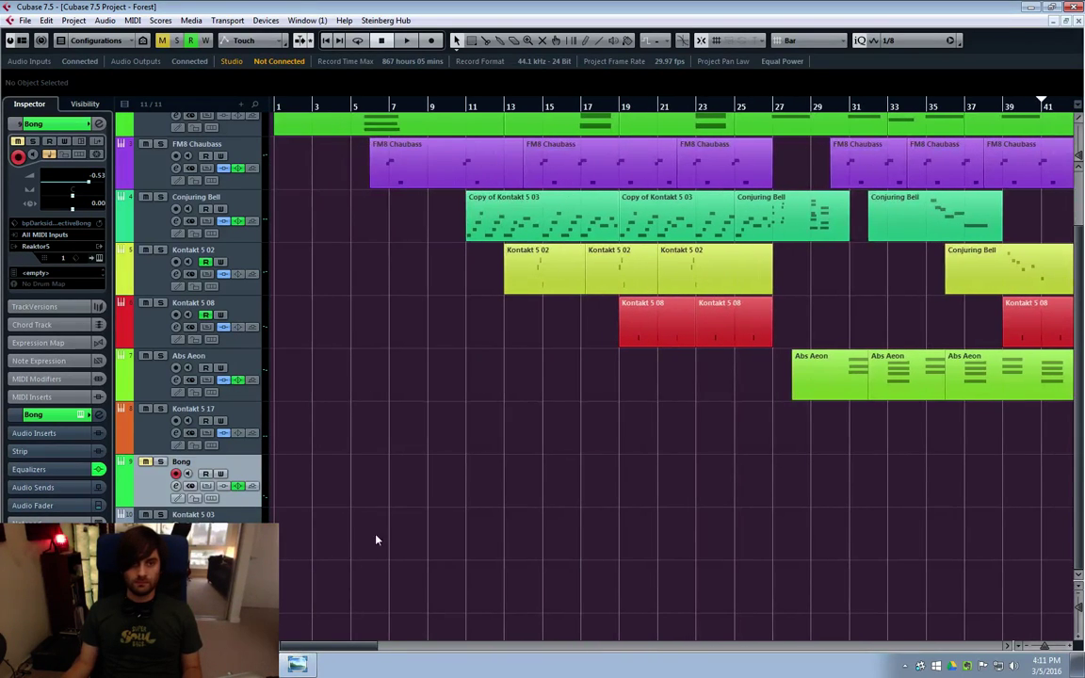
pyautogui.scroll(3, 377, 532)
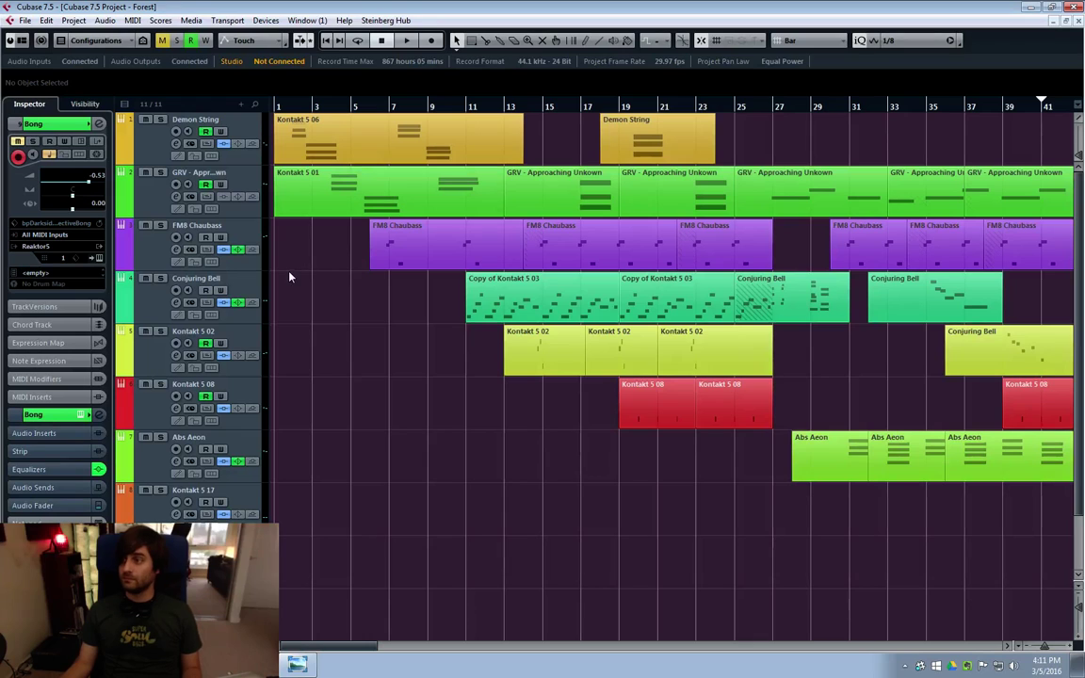